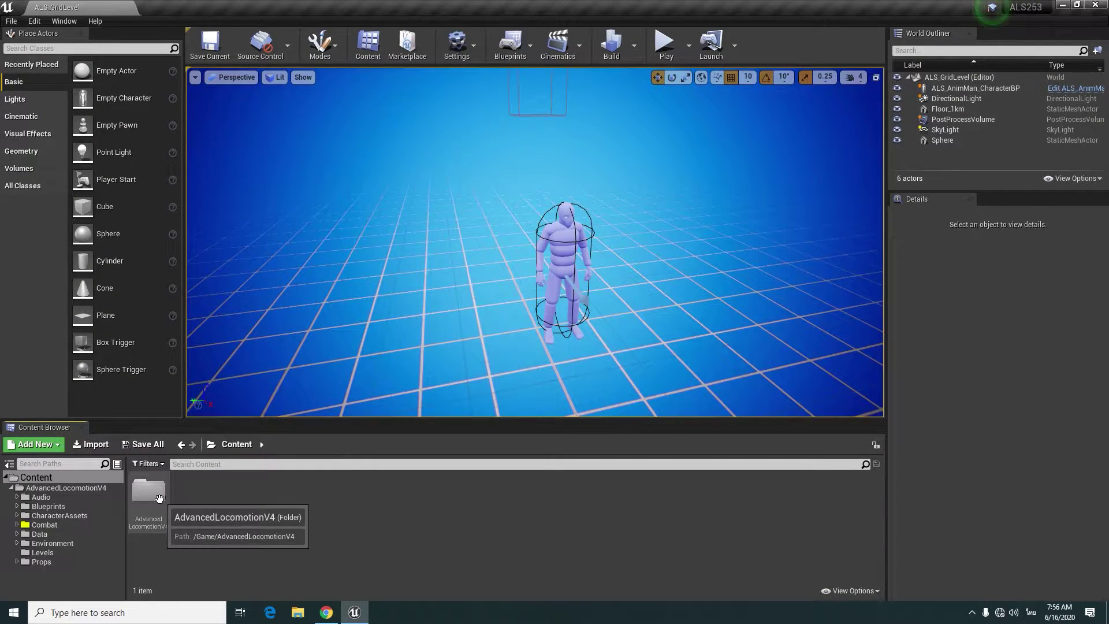
- Retarget KB_Idle_1 in AdvancedLocomotionV4/Combat/Anim to ALS_Mannequin_Skeleton
{"action": "double_click", "coordinate": [149, 491]}
{"action": "double_click", "coordinate": [288, 498]}
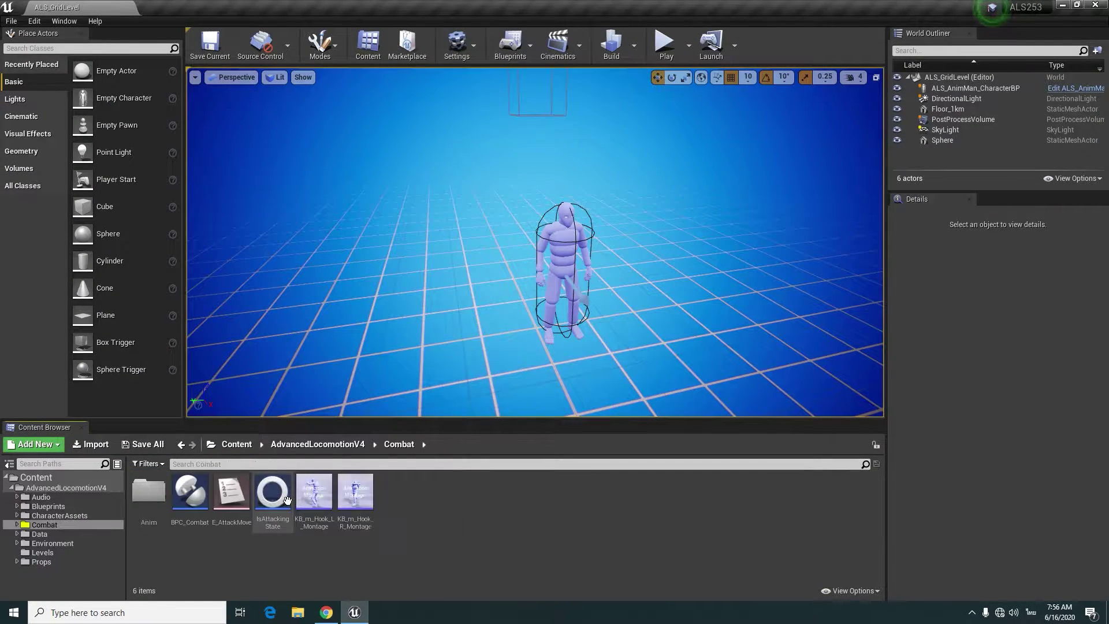
{"action": "left_click", "coordinate": [162, 513]}
{"action": "double_click", "coordinate": [162, 512]}
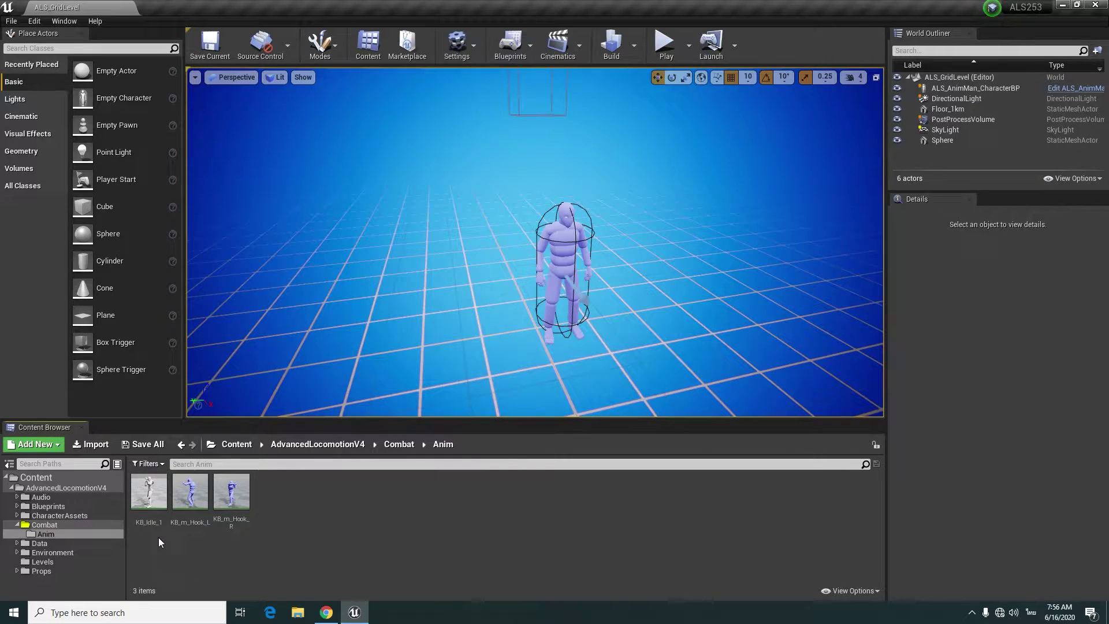
{"action": "right_click", "coordinate": [149, 502]}
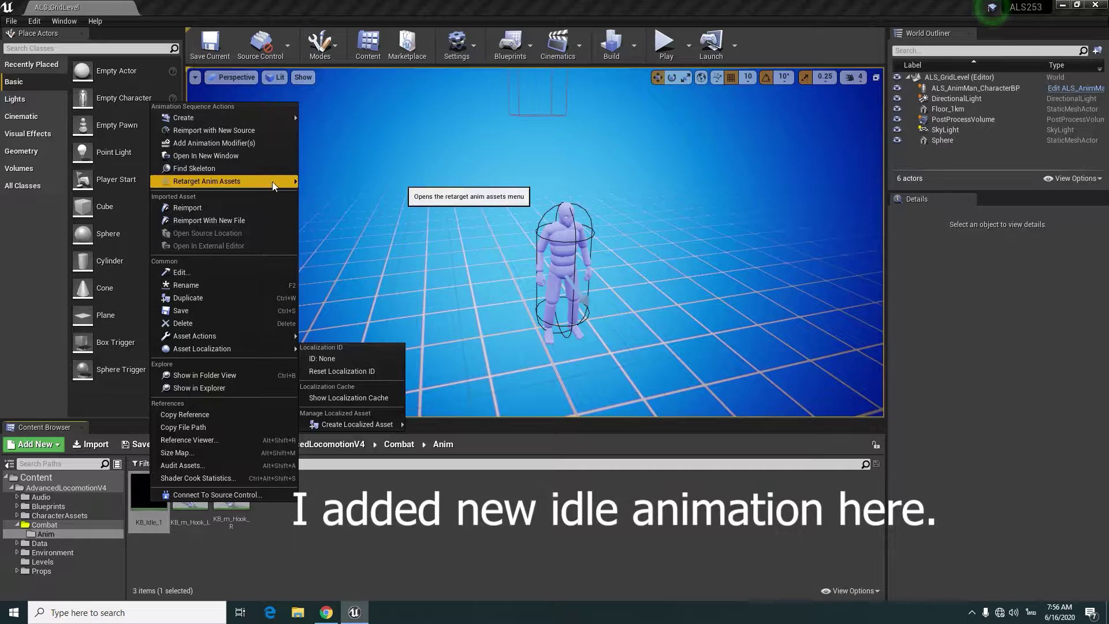
{"action": "mouse_move", "coordinate": [272, 182]}
{"action": "left_click", "coordinate": [358, 182]}
{"action": "left_click", "coordinate": [297, 249]}
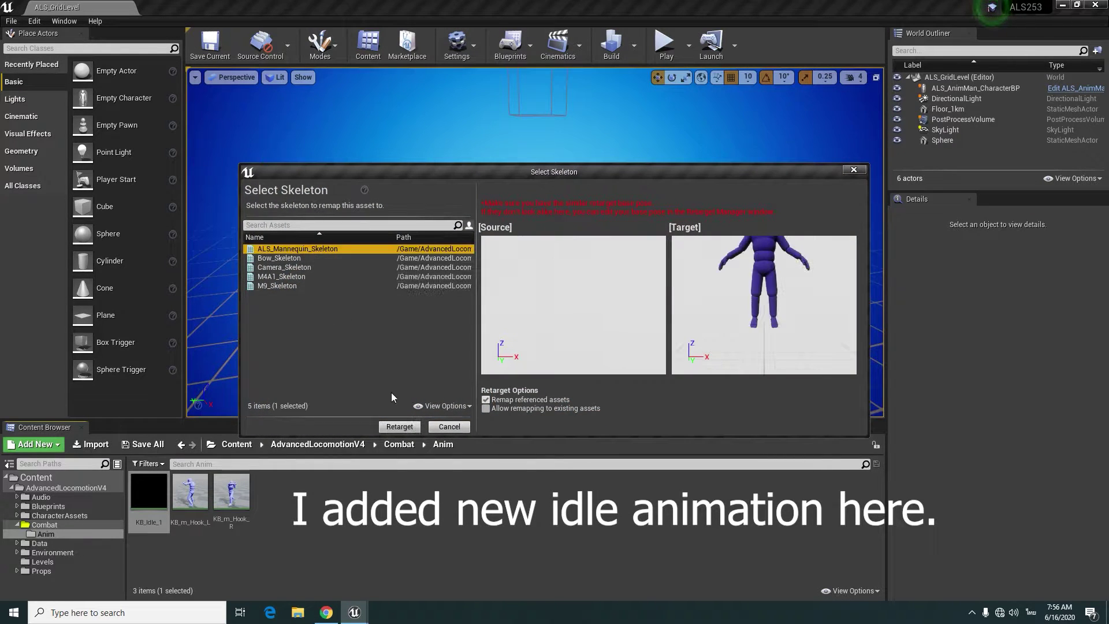
{"action": "left_click", "coordinate": [400, 428]}
- Preview the retargeted animation, then rename it KB_Idle
{"action": "double_click", "coordinate": [149, 493]}
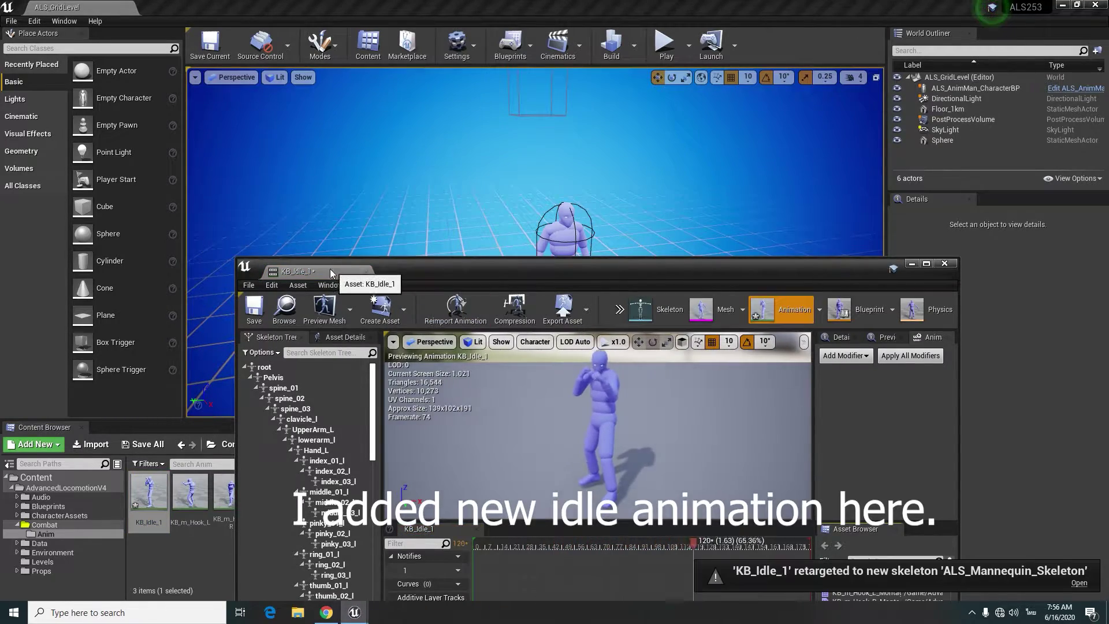
{"action": "left_click_drag", "start_coordinate": [303, 271], "coordinate": [173, 7]}
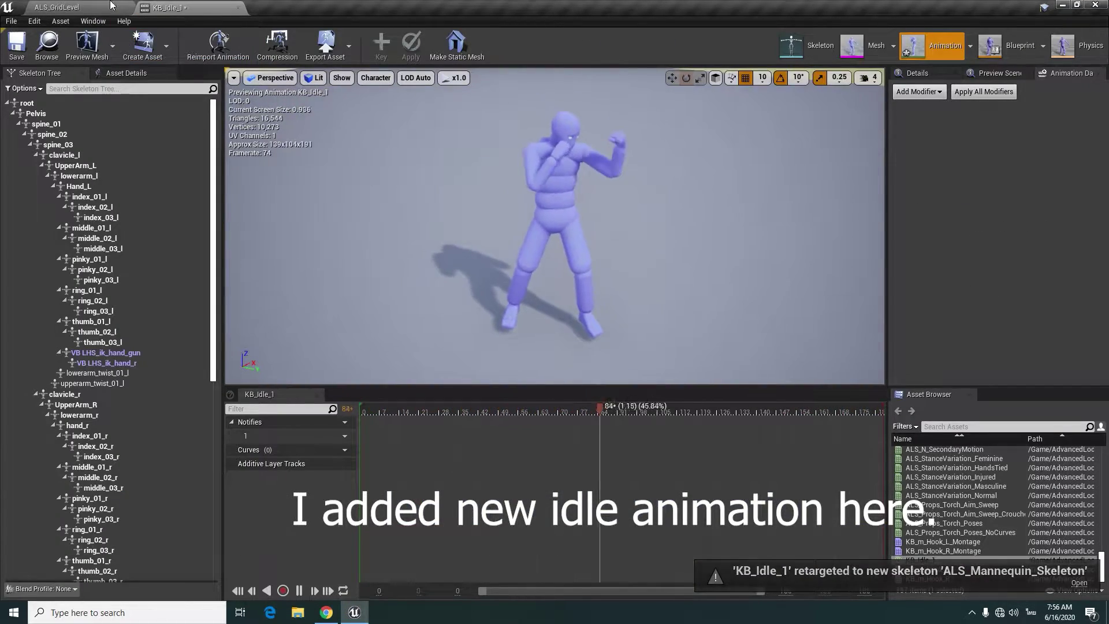
{"action": "left_click", "coordinate": [219, 7]}
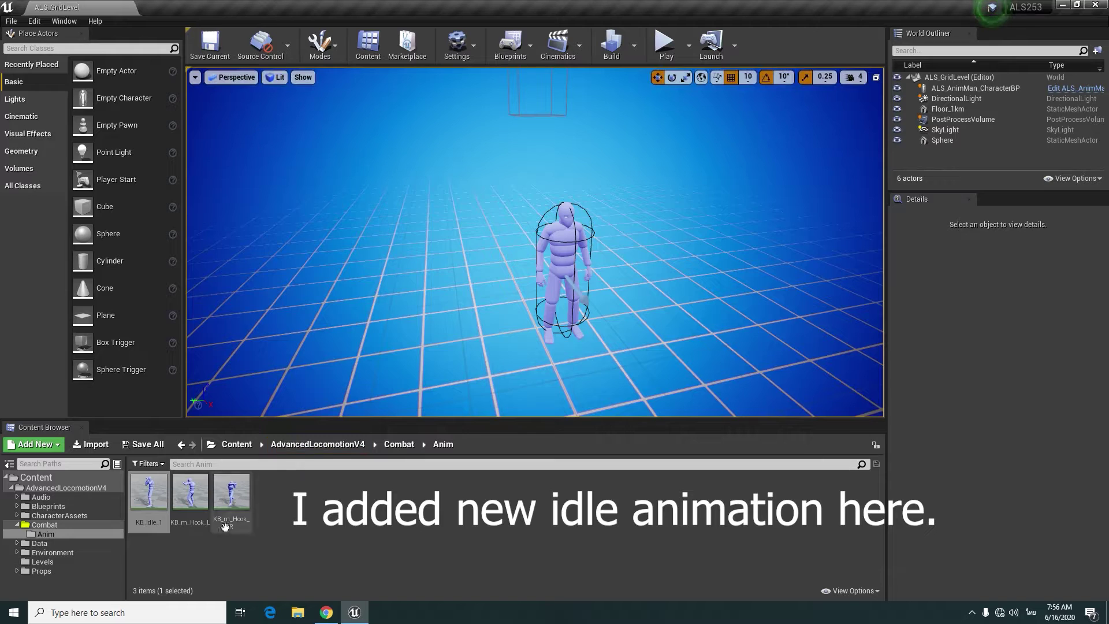
{"action": "left_click", "coordinate": [153, 521]}
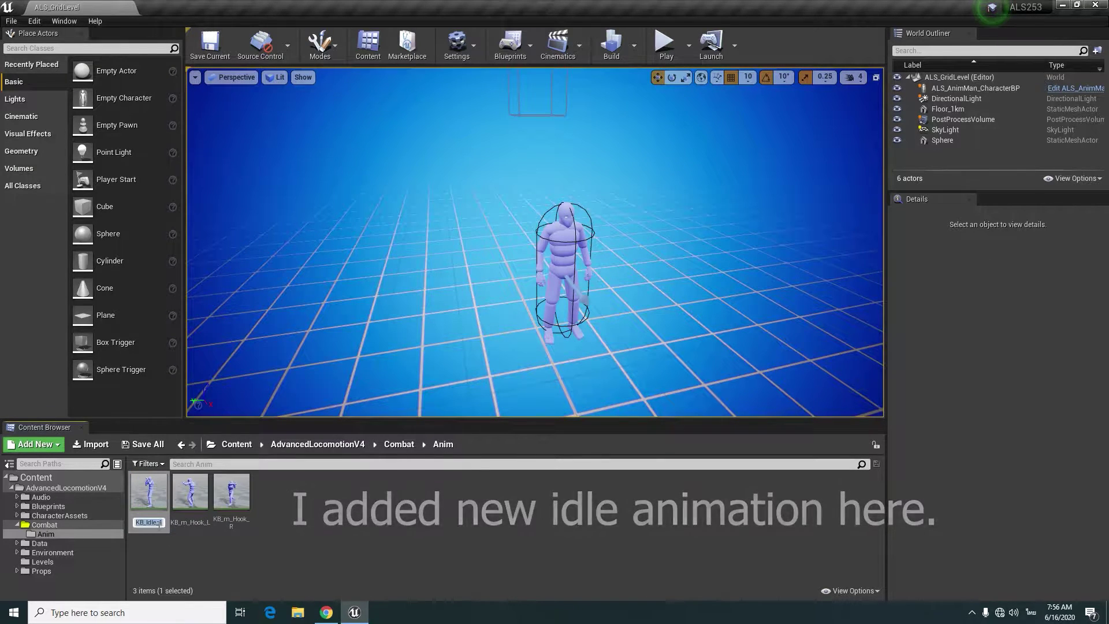
{"action": "key", "text": "Return"}
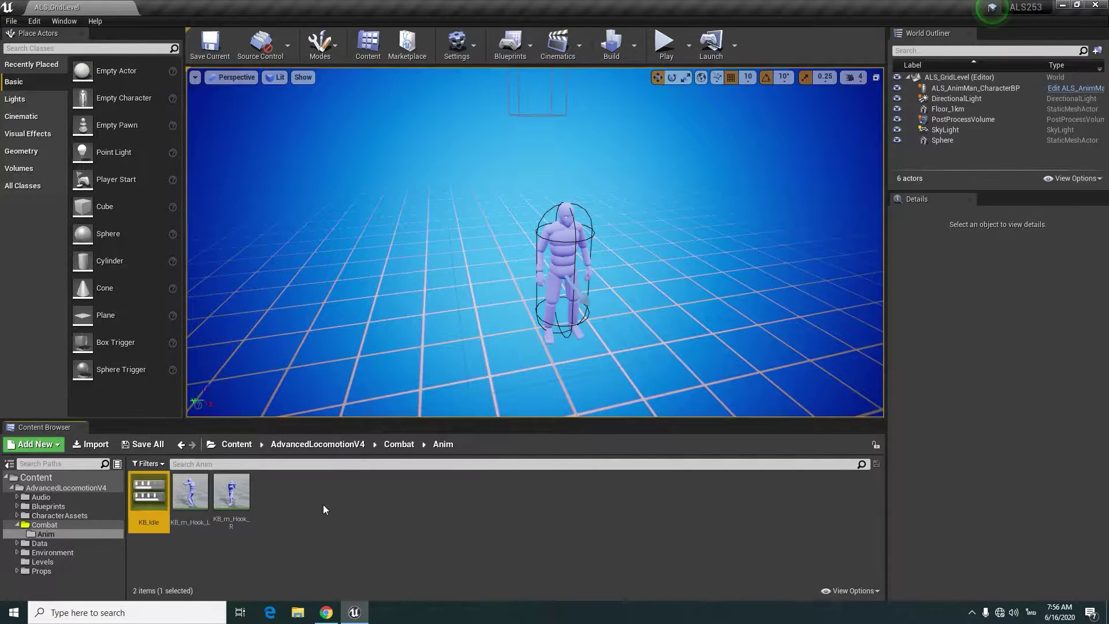
{"action": "left_click", "coordinate": [345, 444]}
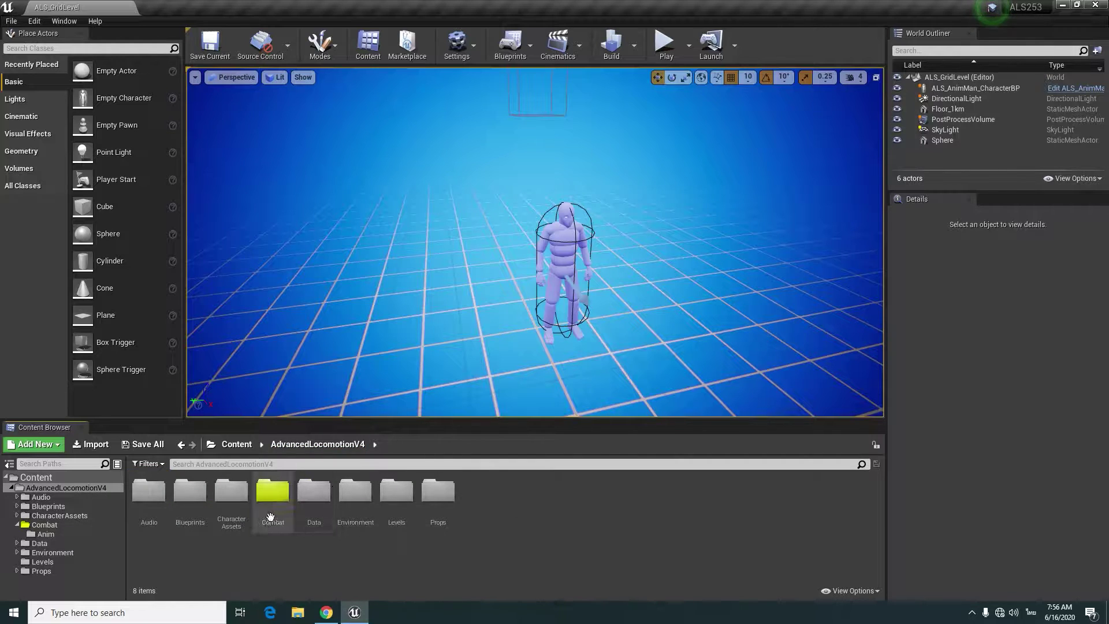
- Create a new enumeration in the Combat folder named E_ActiveState
{"action": "double_click", "coordinate": [272, 492]}
{"action": "right_click", "coordinate": [395, 513]}
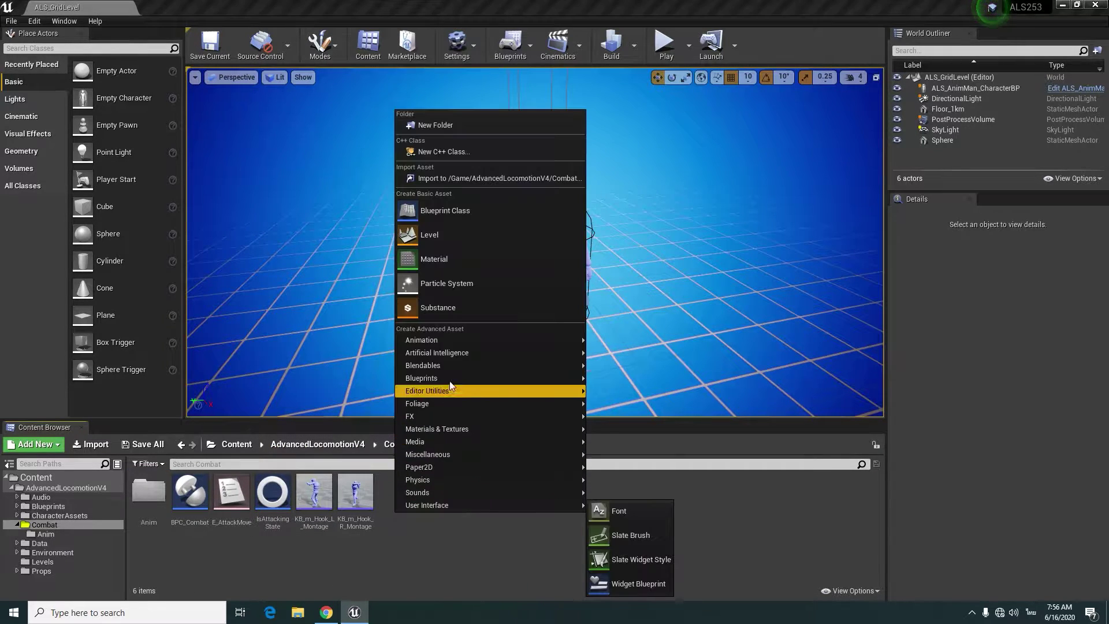
{"action": "mouse_move", "coordinate": [473, 377]}
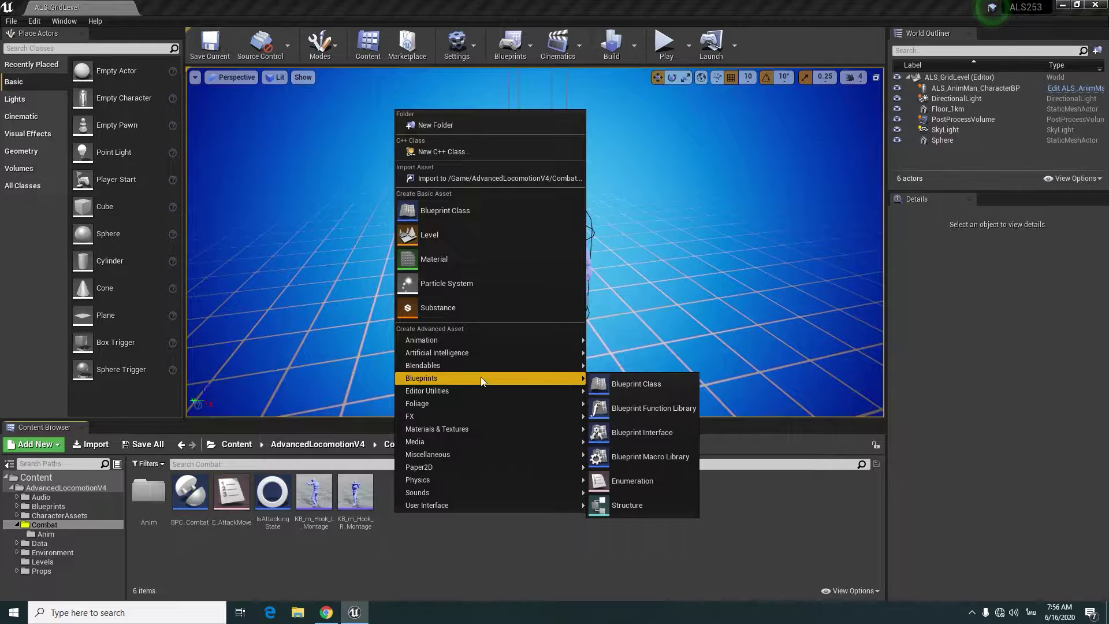
{"action": "left_click", "coordinate": [635, 517]}
{"action": "key", "text": "BackSpace"}
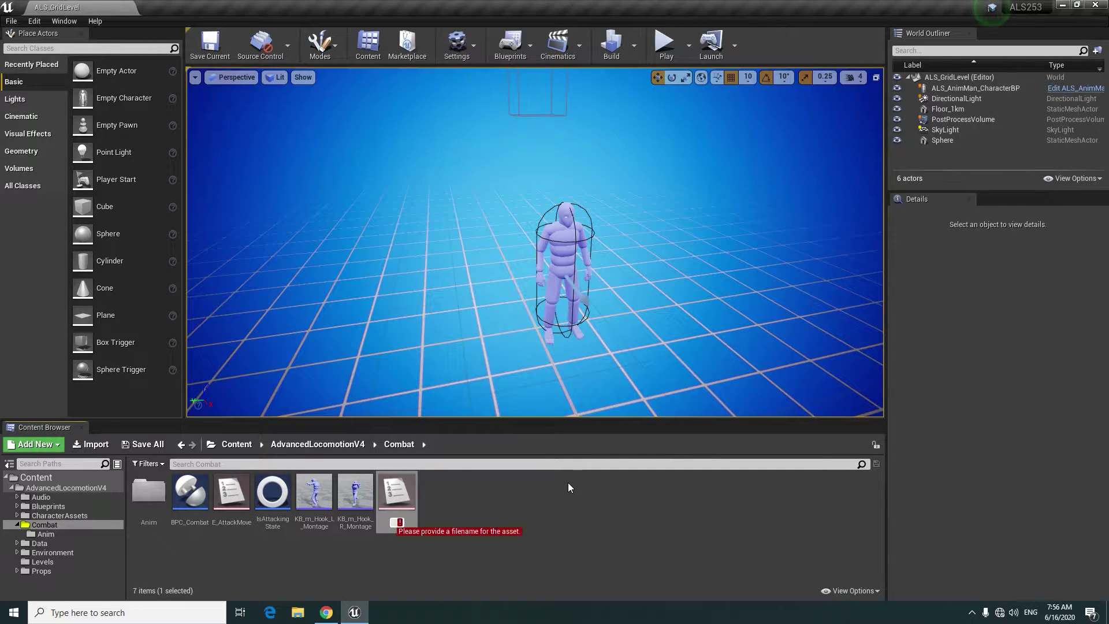
{"action": "type", "text": "E"}
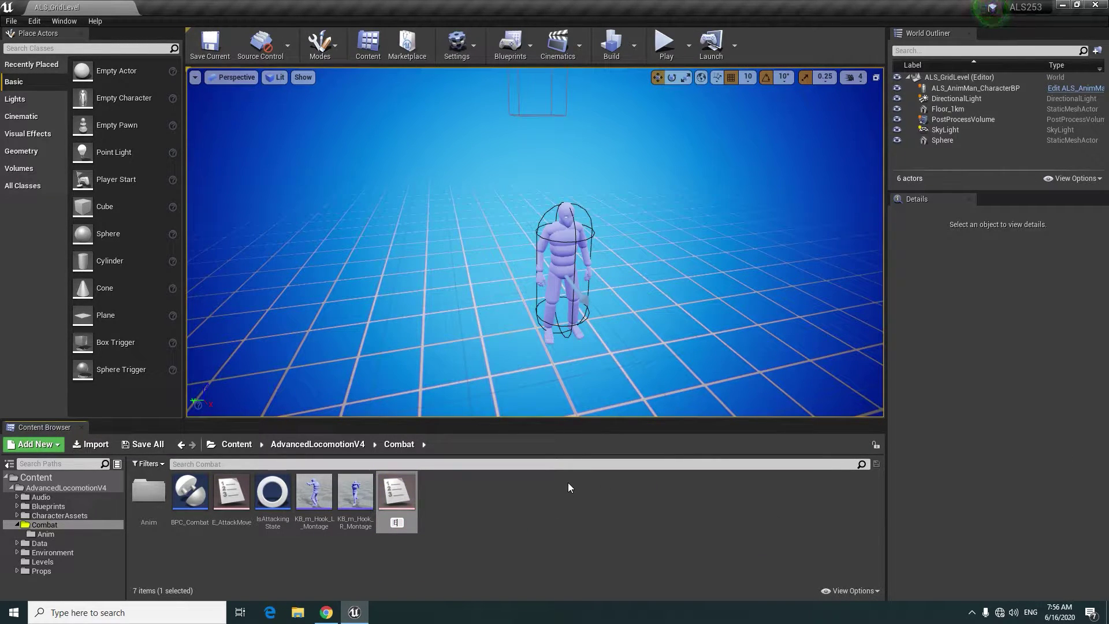
{"action": "type", "text": "_Acti"}
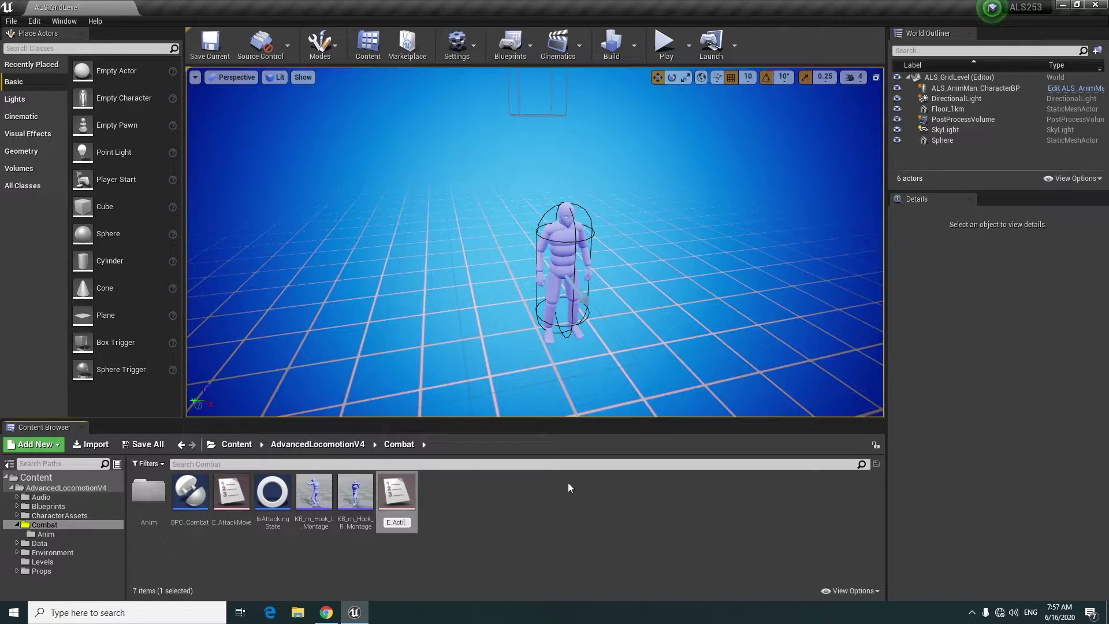
{"action": "type", "text": "veState"}
{"action": "key", "text": "Return"}
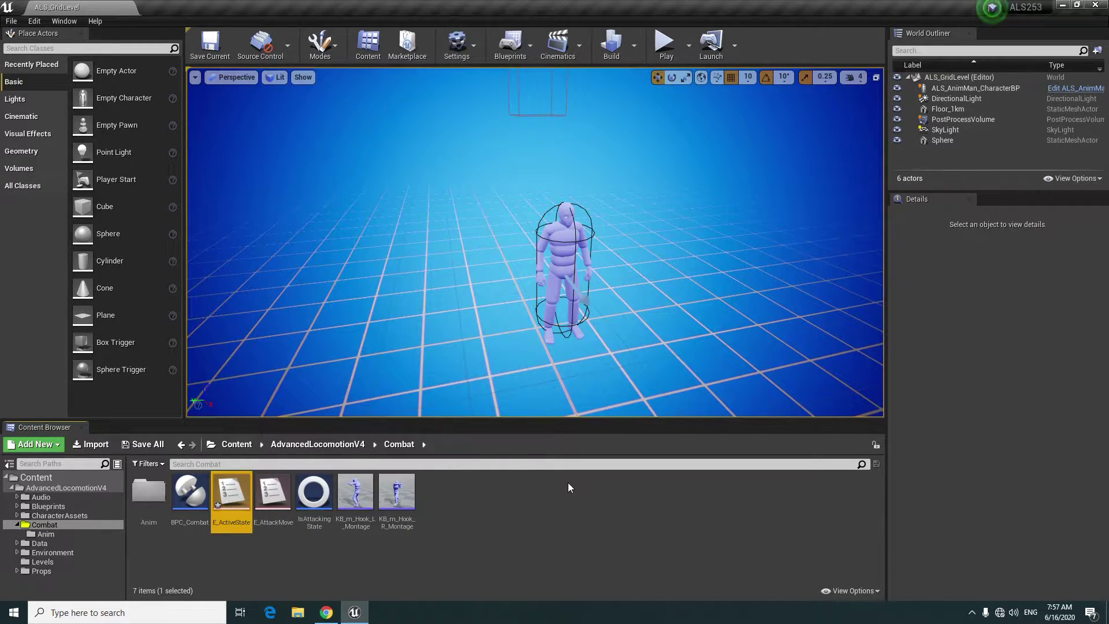
- Add the enumerators Null and Attack to E_ActiveState and save it
{"action": "double_click", "coordinate": [230, 497]}
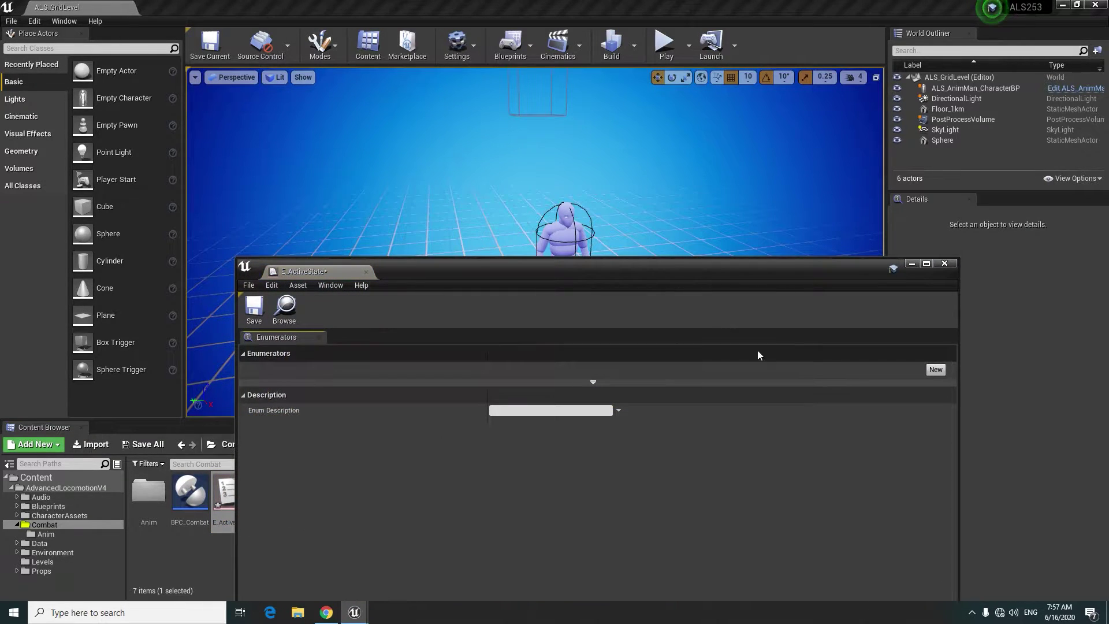
{"action": "left_click", "coordinate": [936, 370]}
{"action": "left_click", "coordinate": [936, 370]}
{"action": "left_click", "coordinate": [464, 384]}
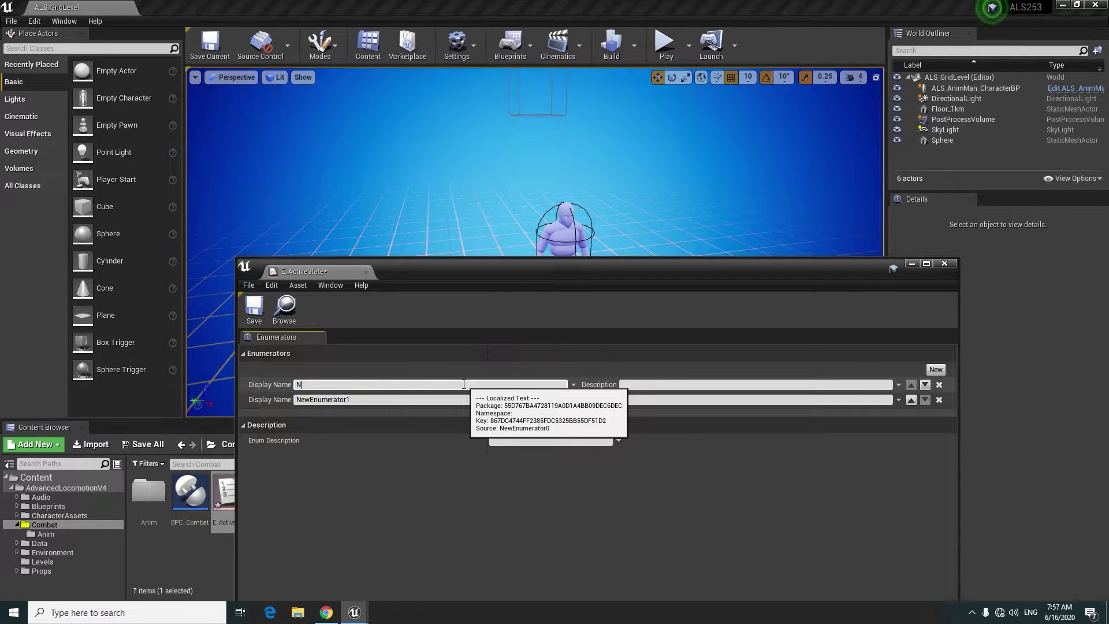
{"action": "type", "text": "ull"}
{"action": "key", "text": "Return"}
{"action": "type", "text": "Attack"}
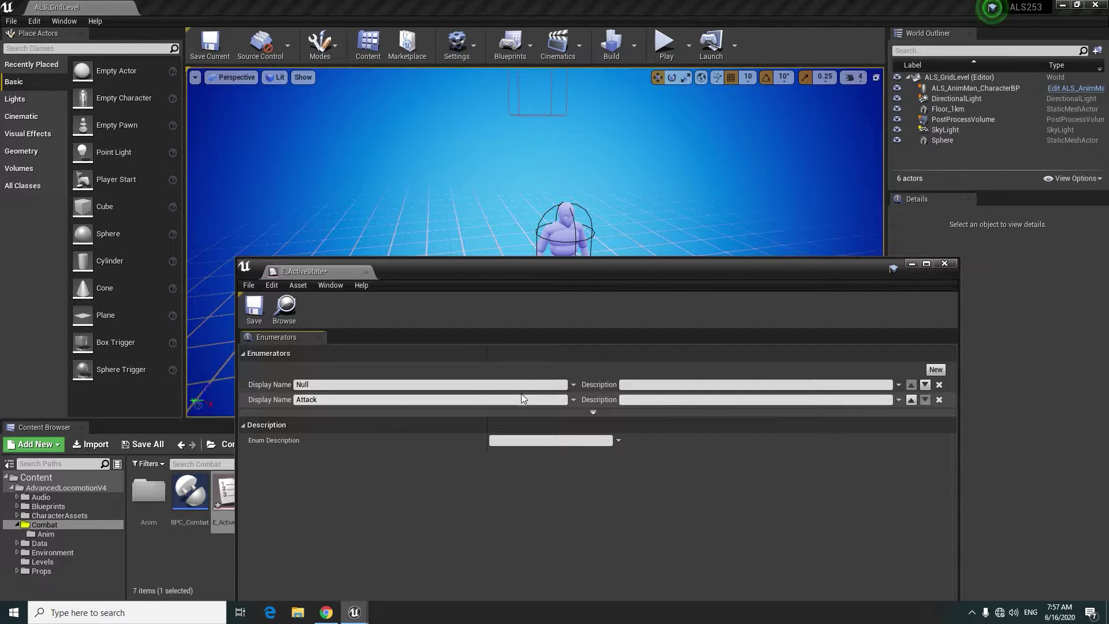
{"action": "left_click", "coordinate": [254, 309]}
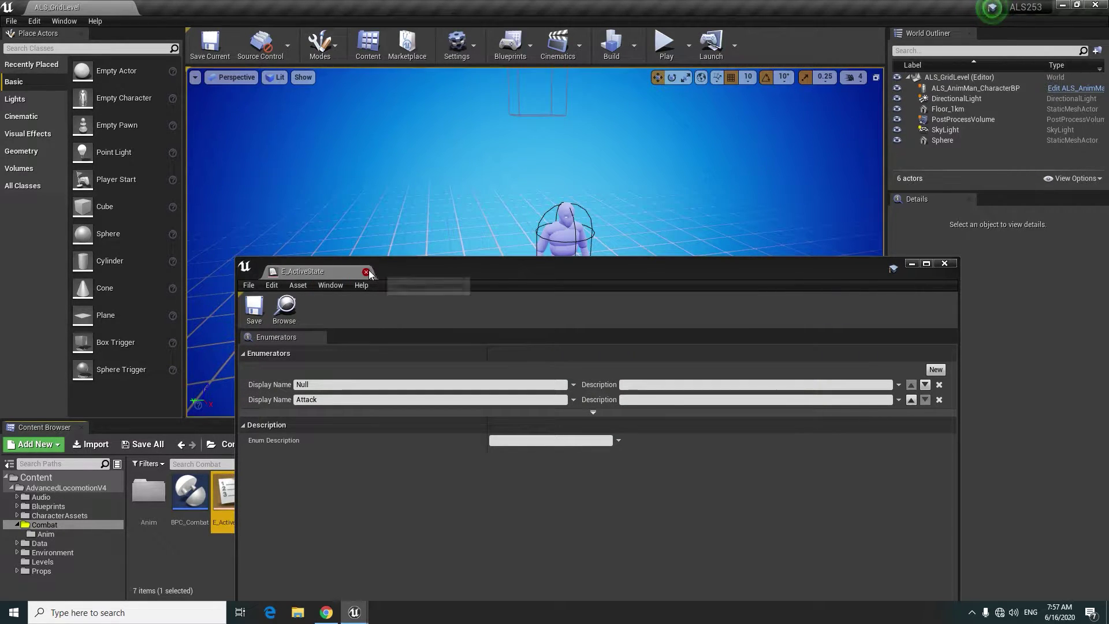
{"action": "left_click", "coordinate": [360, 352]}
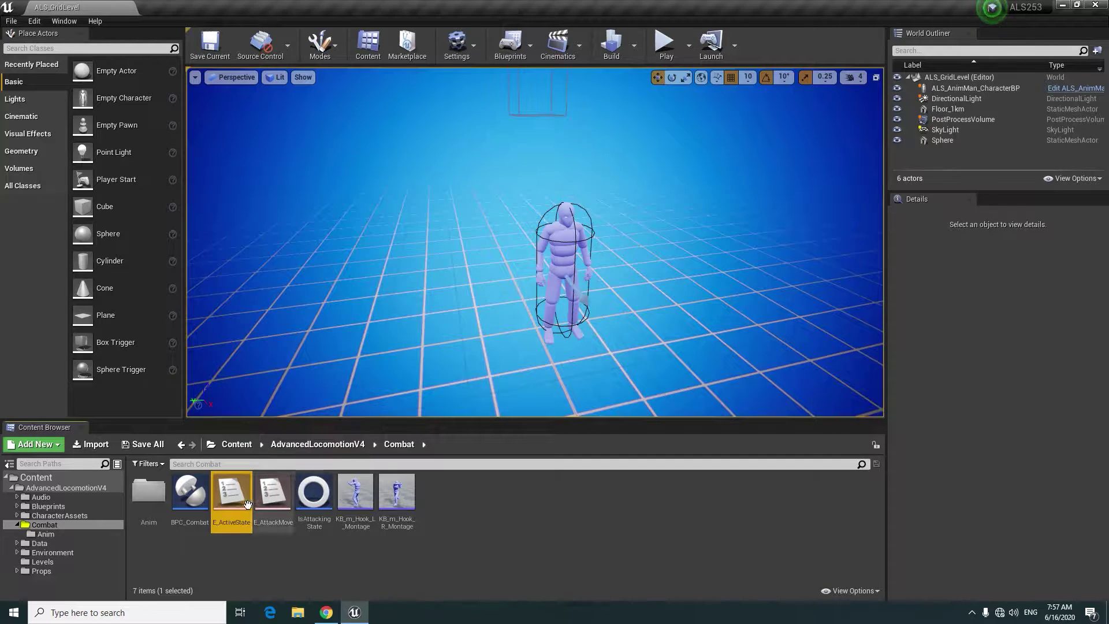
- Open BPC_Combat and add a new variable named ActiveState
{"action": "double_click", "coordinate": [205, 503]}
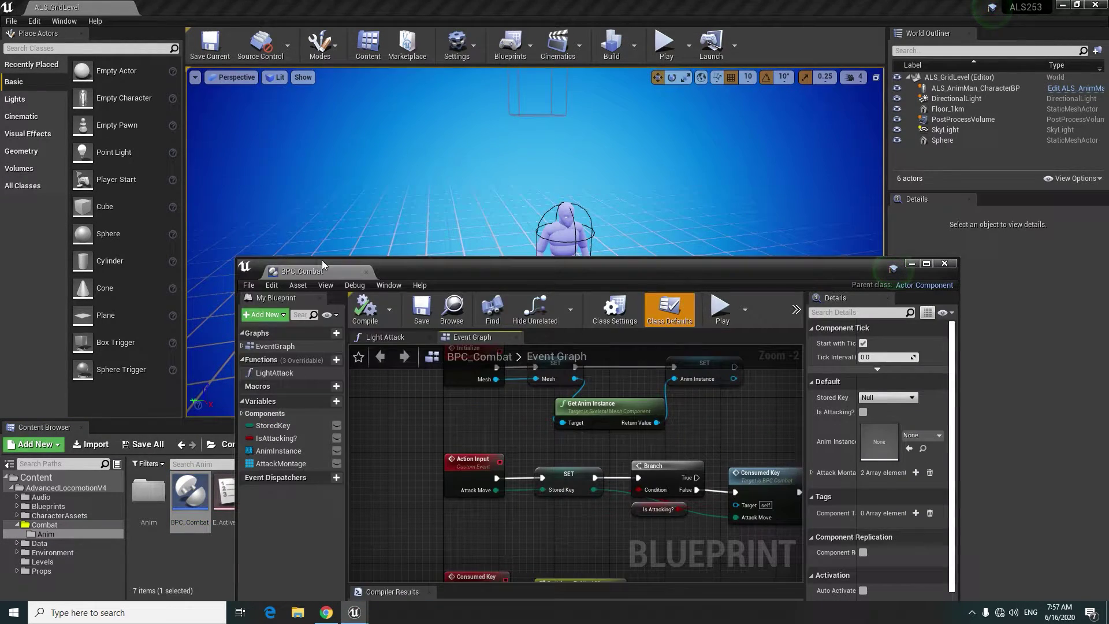
{"action": "left_click", "coordinate": [230, 6]}
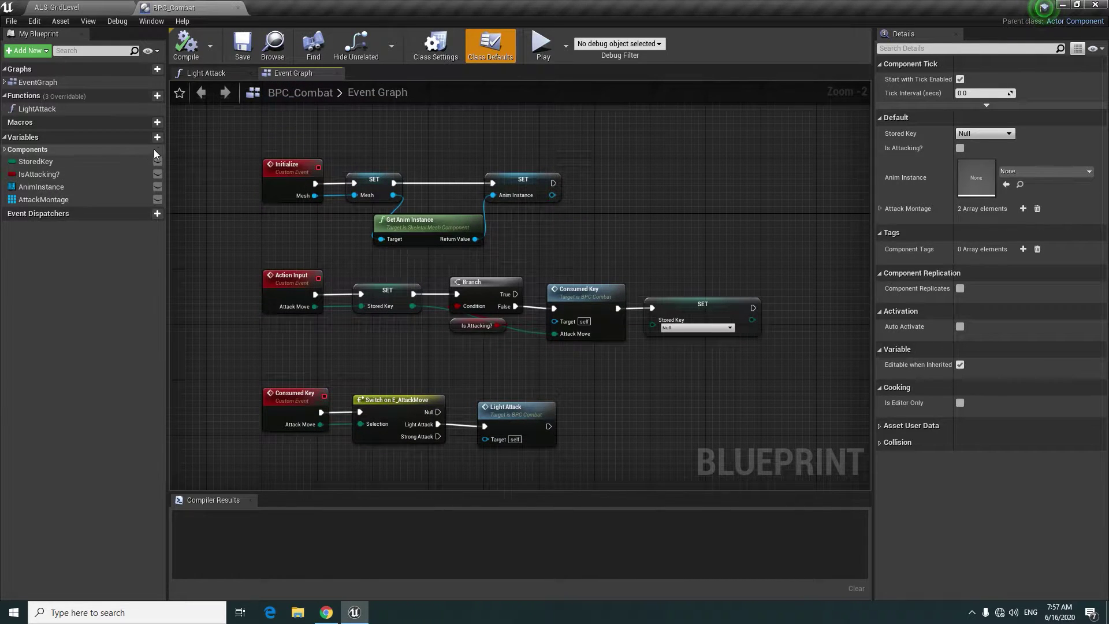
{"action": "left_click", "coordinate": [154, 137]}
{"action": "type", "text": "Activ"}
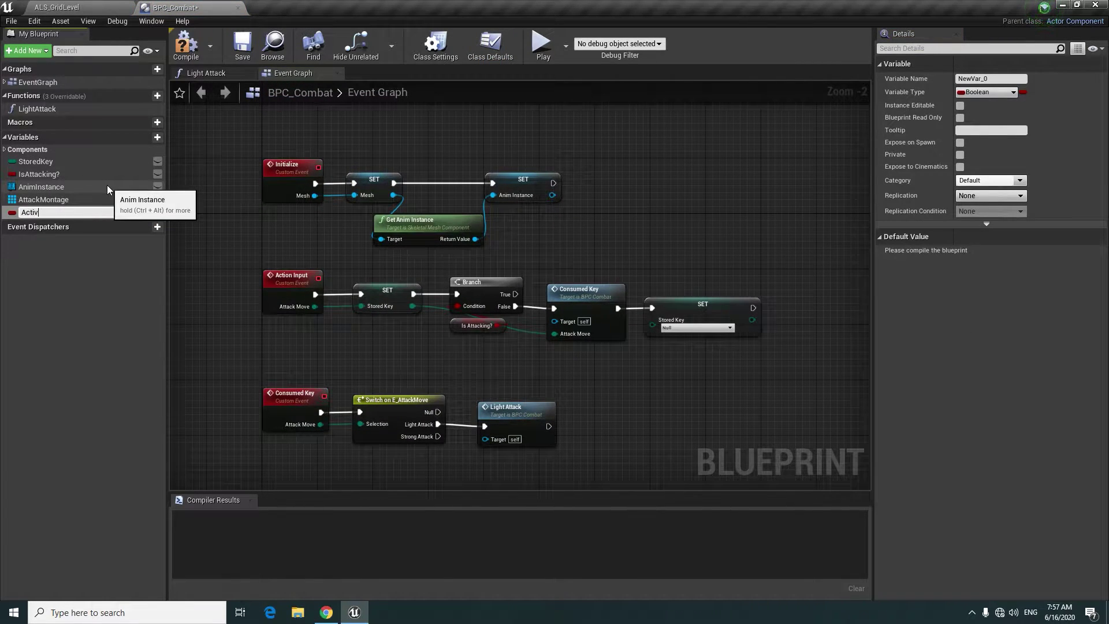
{"action": "type", "text": "eState"}
{"action": "key", "text": "Return"}
- Set ActiveState's type to E Active State and compile the blueprint
{"action": "left_click", "coordinate": [1001, 92]}
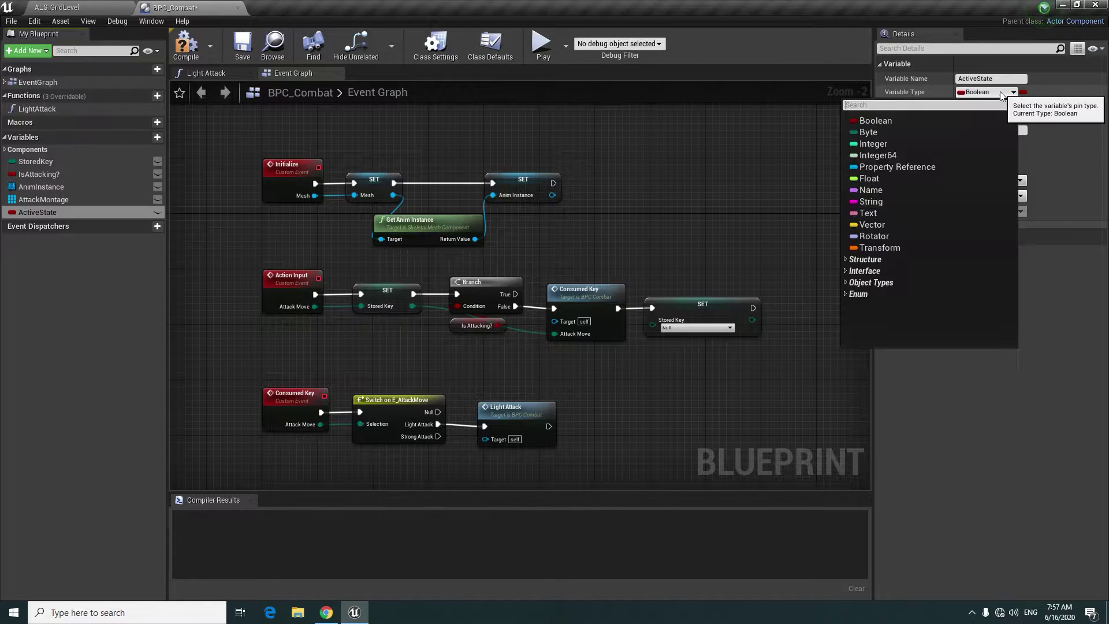
{"action": "type", "text": "e active"}
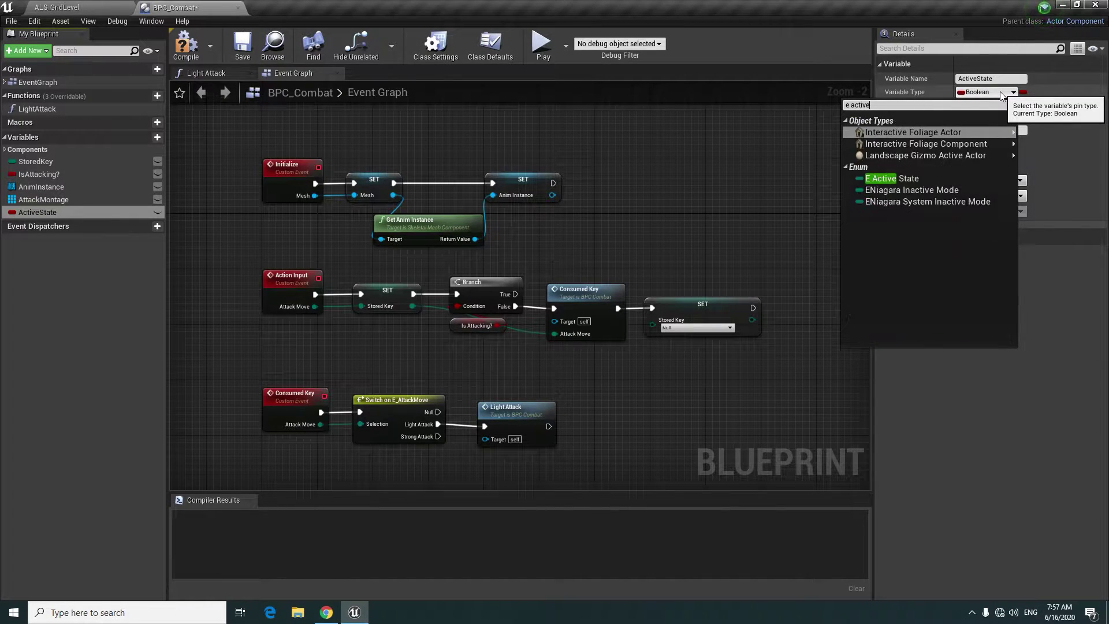
{"action": "type", "text": " state"}
{"action": "key", "text": "Return"}
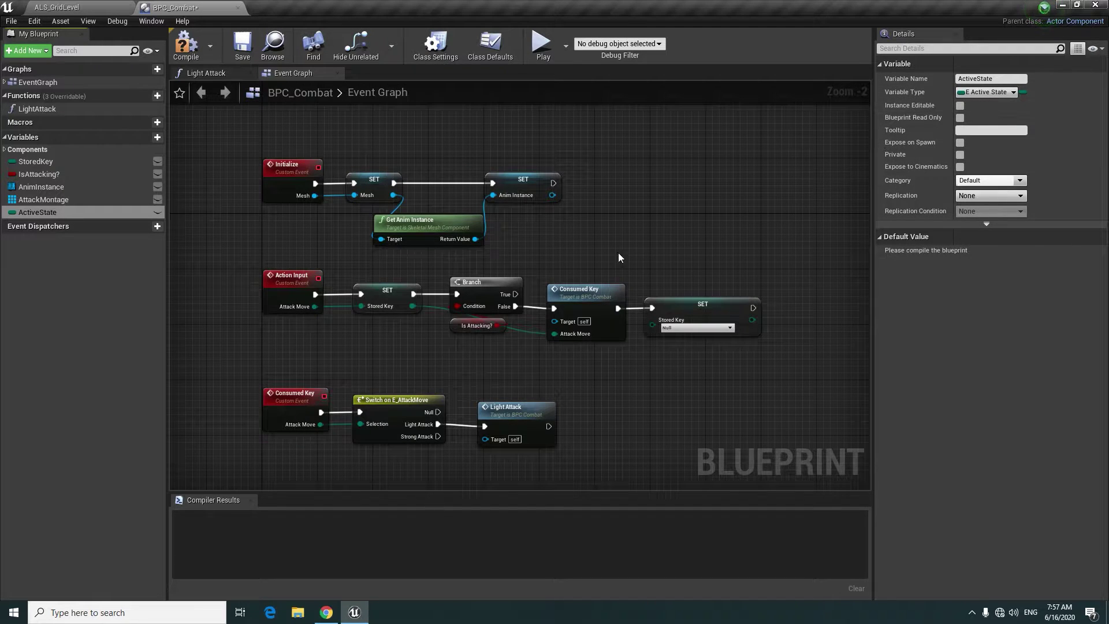
{"action": "mouse_move", "coordinate": [618, 251]}
{"action": "right_mouse_down"}
{"action": "mouse_move", "coordinate": [601, 216]}
{"action": "mouse_move", "coordinate": [602, 169]}
{"action": "right_mouse_up"}
{"action": "key", "text": "F7"}
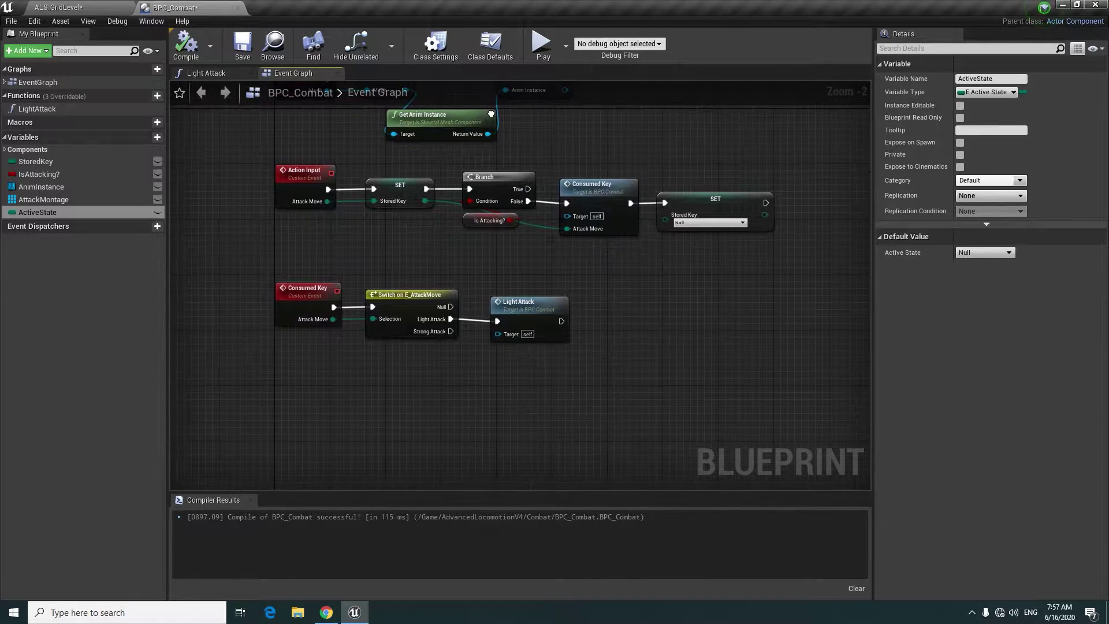
{"action": "right_click_drag", "start_coordinate": [346, 324], "coordinate": [352, 361]}
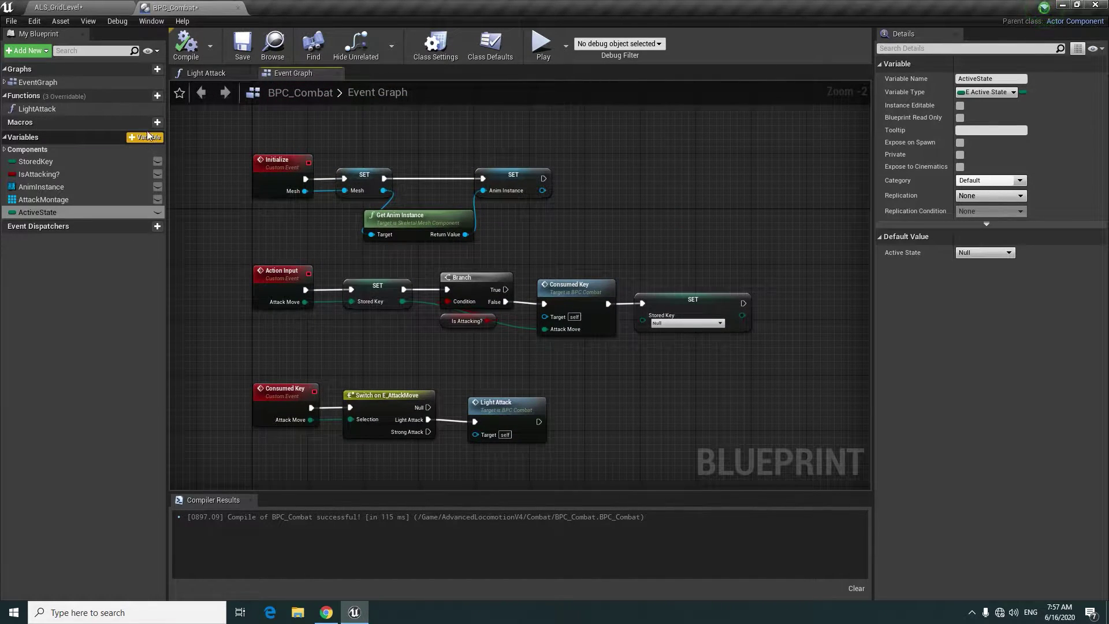
- Add two functions and name them IgnoreRootMotion and EnableRootMotion
{"action": "left_click", "coordinate": [155, 99]}
{"action": "left_click", "coordinate": [155, 100]}
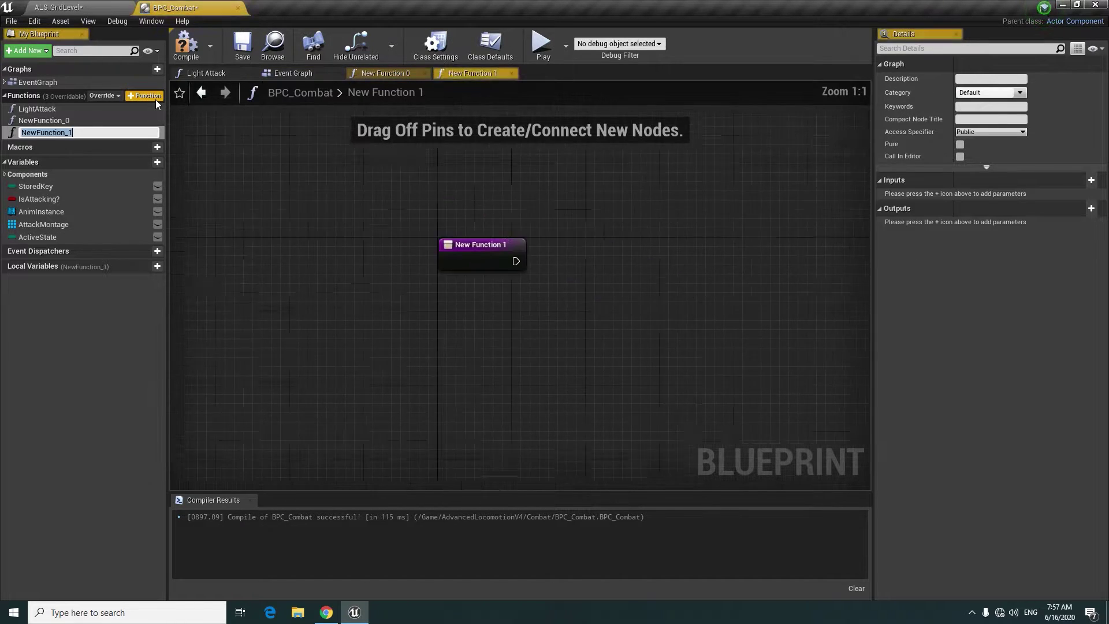
{"action": "left_click", "coordinate": [123, 122]}
{"action": "type", "text": "Ign"}
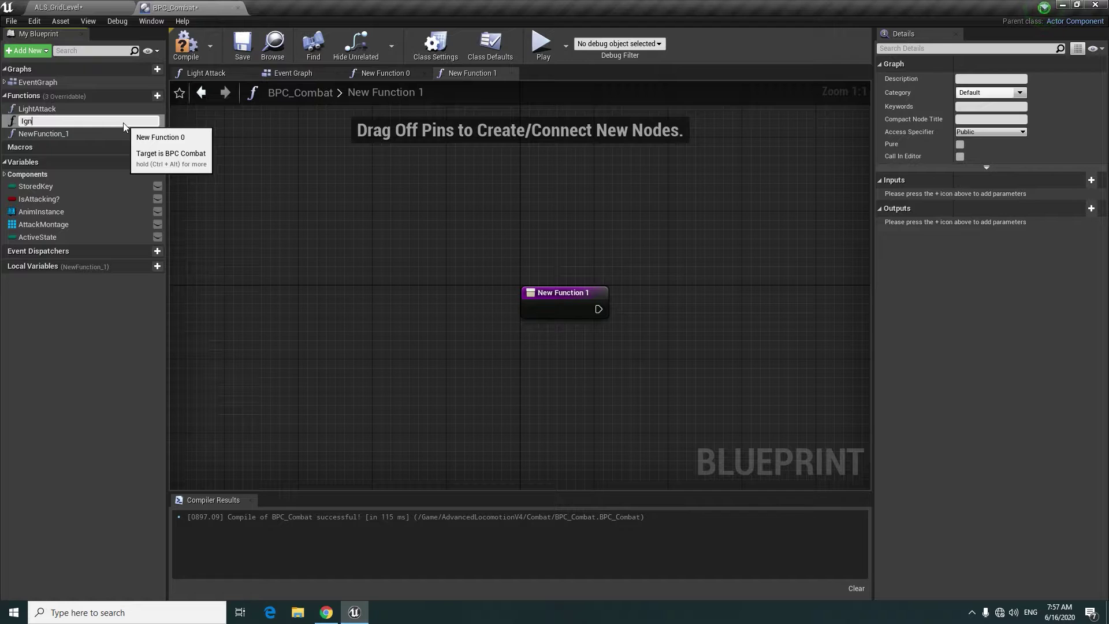
{"action": "type", "text": "oreRootMot"}
{"action": "type", "text": "ion"}
{"action": "key", "text": "Return"}
{"action": "left_click", "coordinate": [122, 129]}
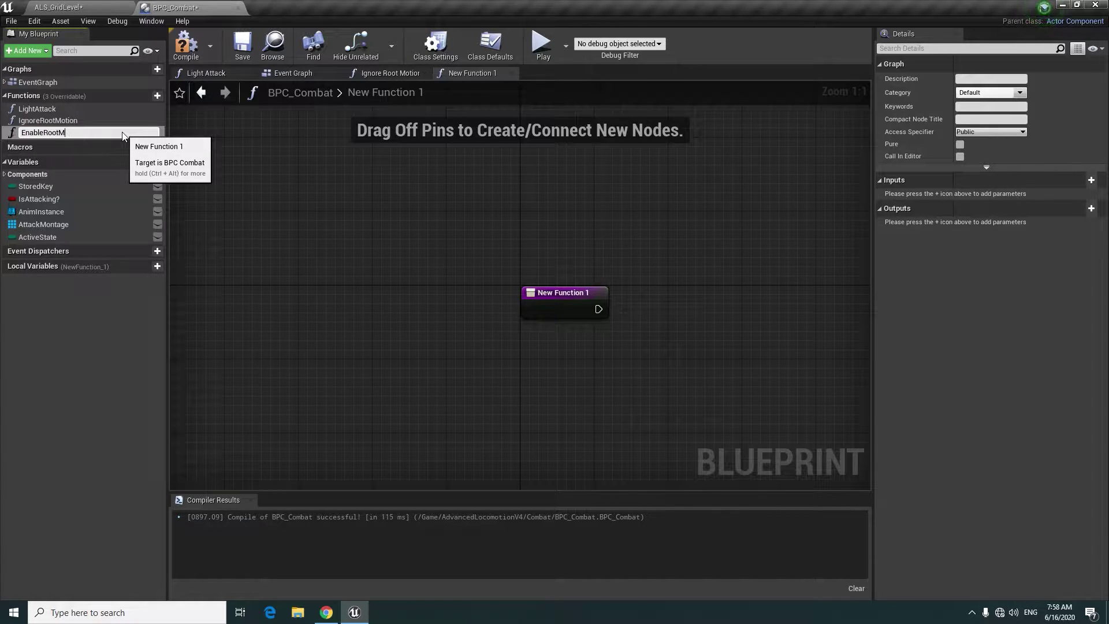
{"action": "type", "text": "otion"}
{"action": "key", "text": "Return"}
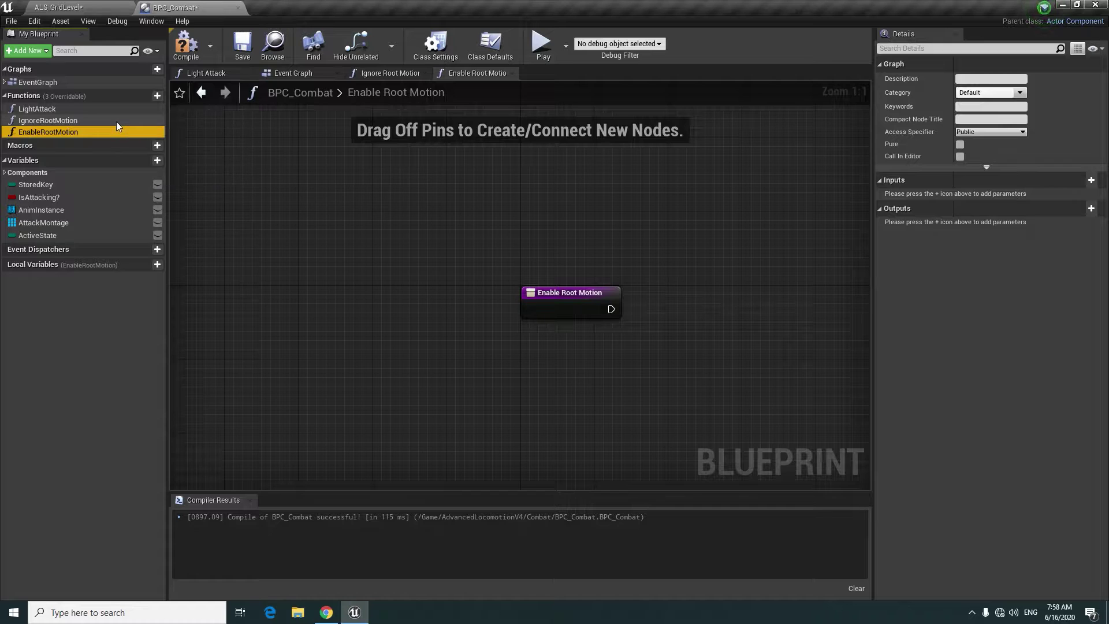
- Open the IgnoreRootMotion function graph
{"action": "right_click_drag", "start_coordinate": [263, 228], "coordinate": [161, 129]}
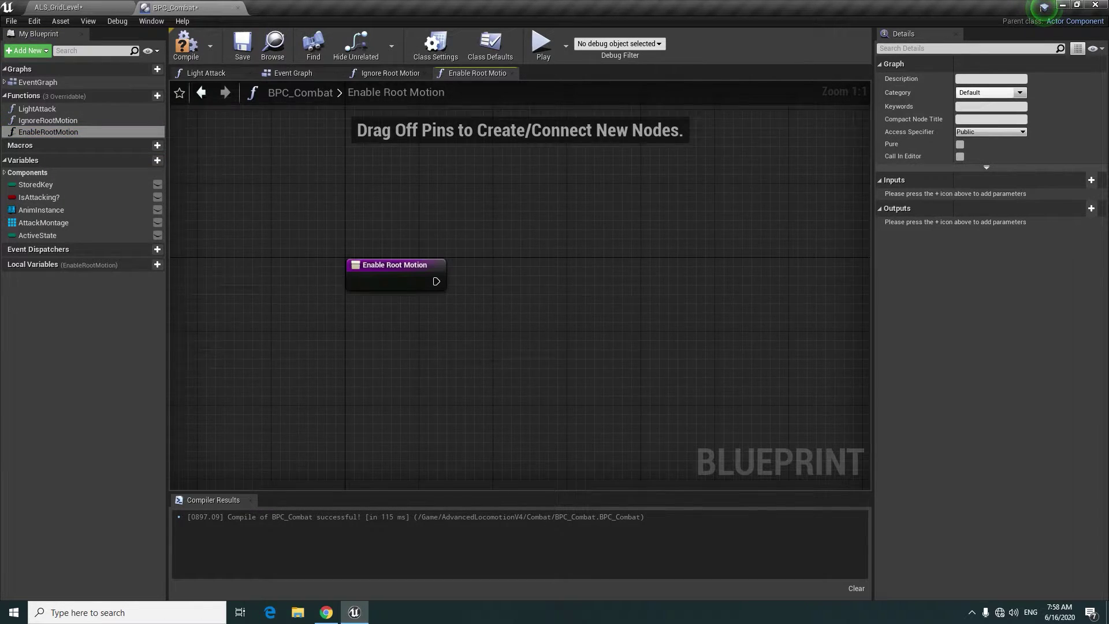
{"action": "left_click", "coordinate": [107, 120]}
{"action": "double_click", "coordinate": [107, 121]}
{"action": "right_click_drag", "start_coordinate": [382, 240], "coordinate": [247, 183]}
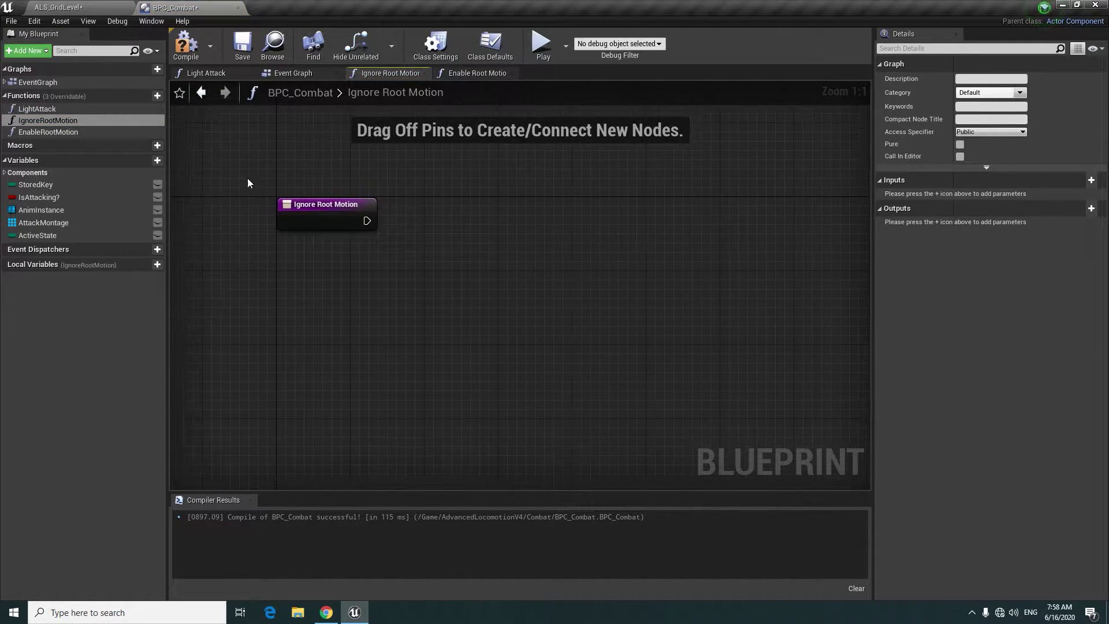
- Add a CharMovement input of type Character Movement Component to the Initialize event
{"action": "left_click", "coordinate": [299, 78]}
{"action": "right_click_drag", "start_coordinate": [452, 234], "coordinate": [460, 296]}
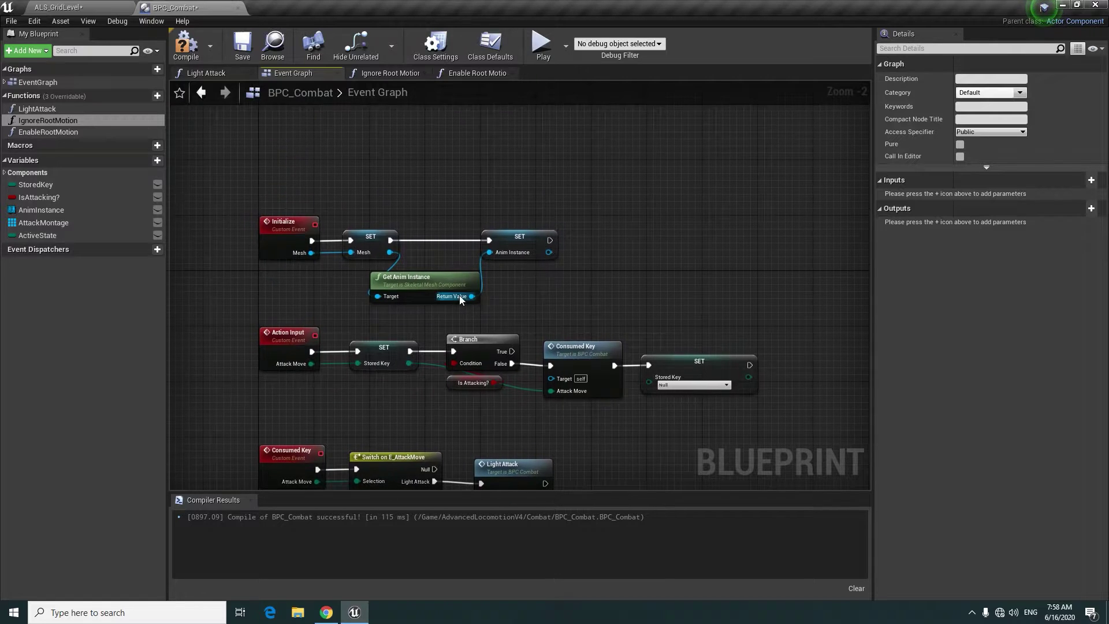
{"action": "left_click", "coordinate": [519, 243]}
{"action": "left_click", "coordinate": [286, 231]}
{"action": "right_click_drag", "start_coordinate": [604, 263], "coordinate": [560, 254]}
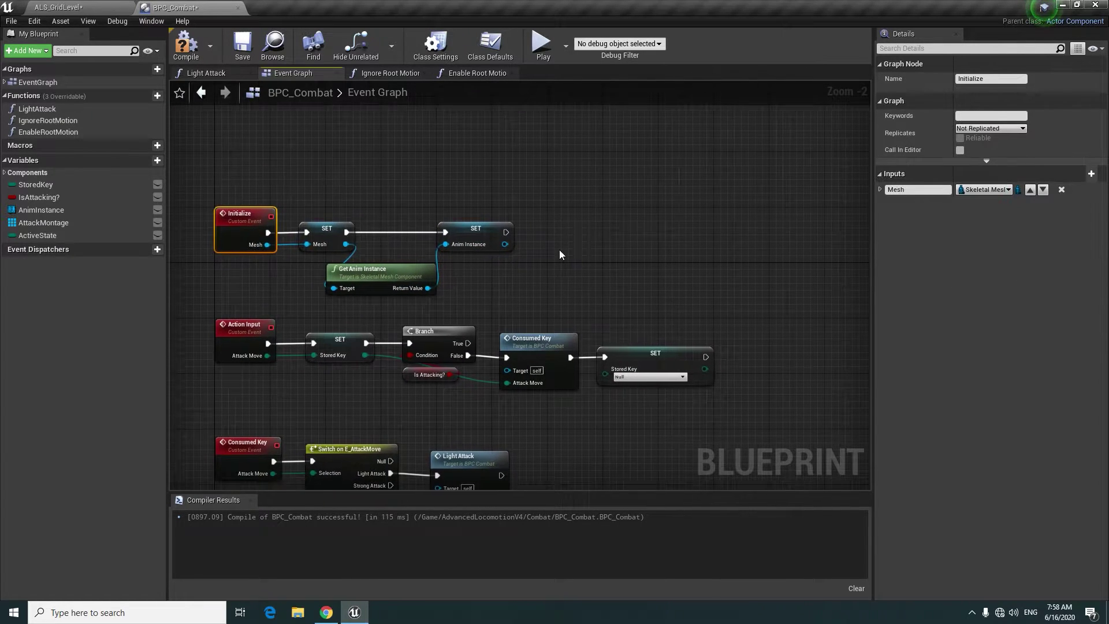
{"action": "left_click", "coordinate": [1090, 178]}
{"action": "type", "text": "CharMovement"}
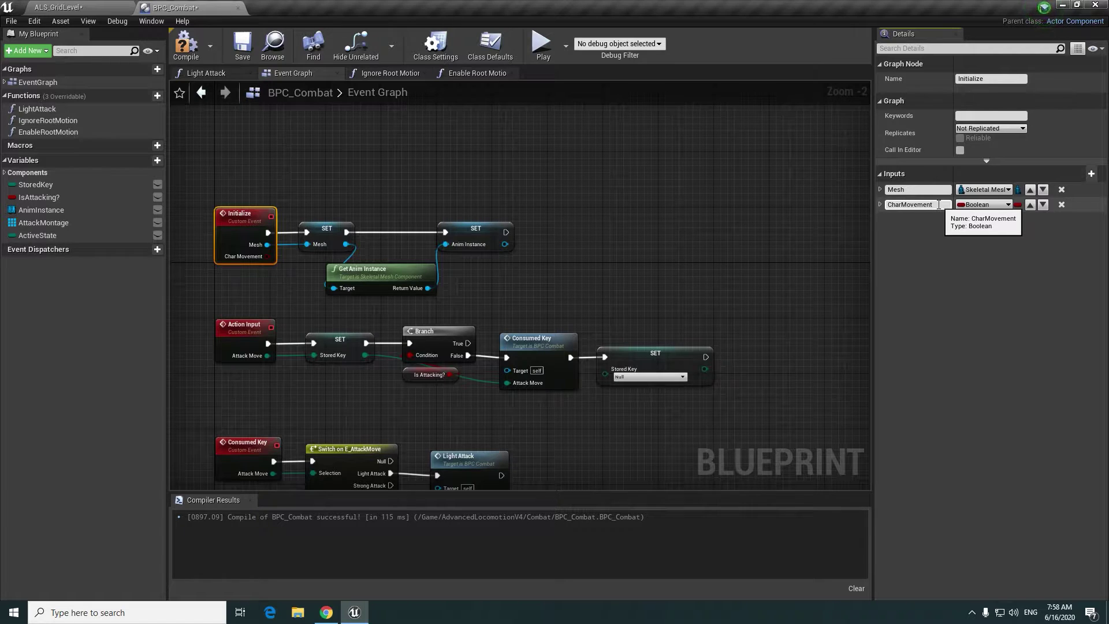
{"action": "left_click", "coordinate": [980, 204]}
{"action": "type", "text": "Char"}
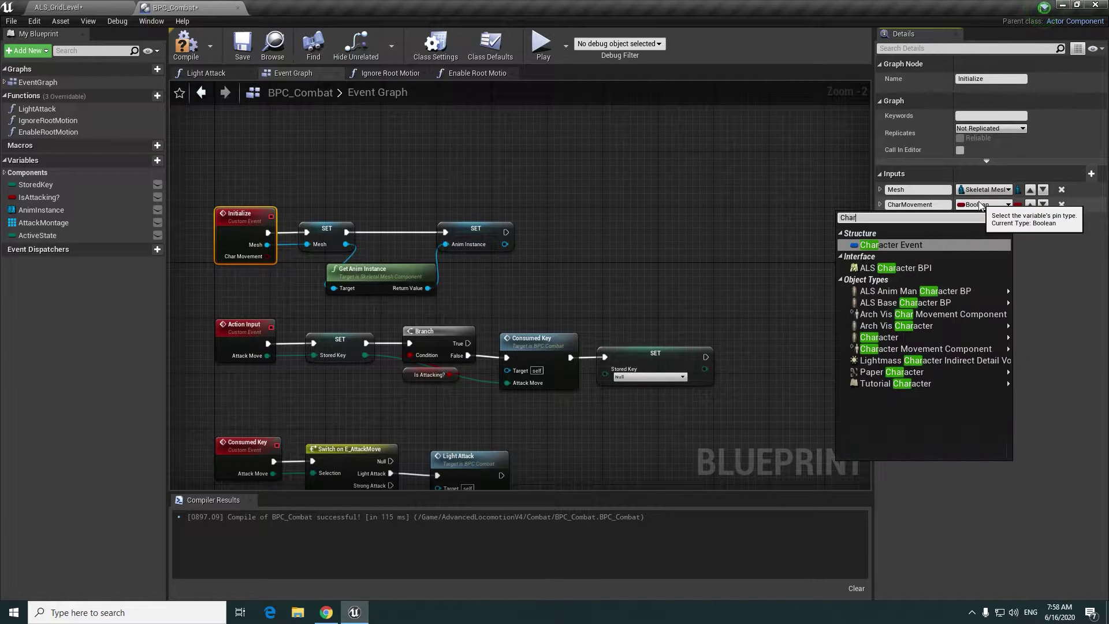
{"action": "type", "text": "actermov"}
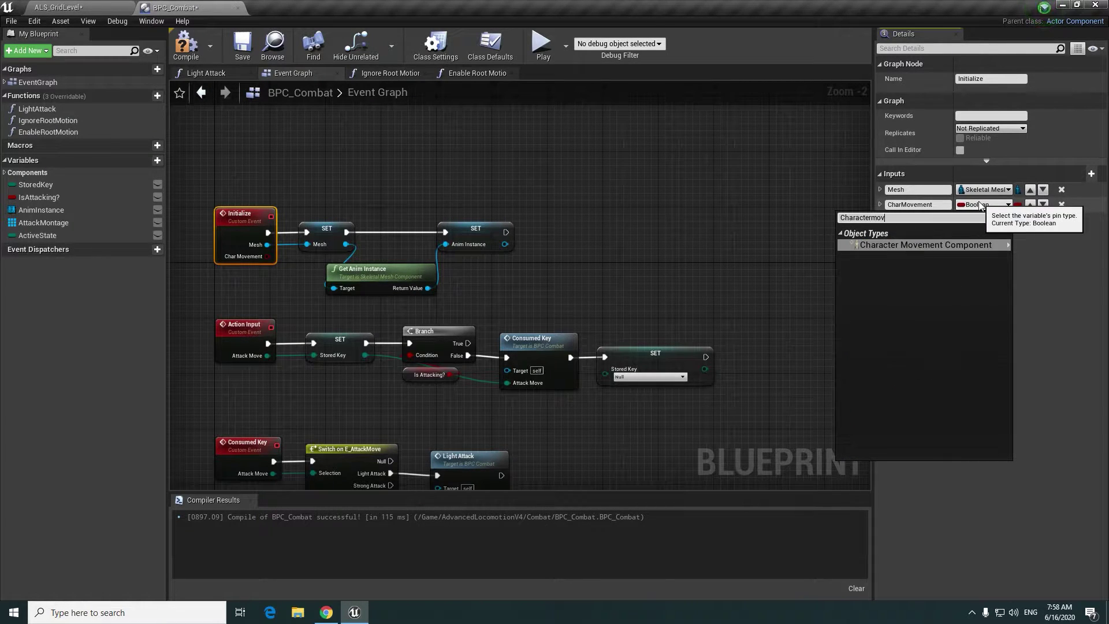
{"action": "left_click", "coordinate": [950, 244]}
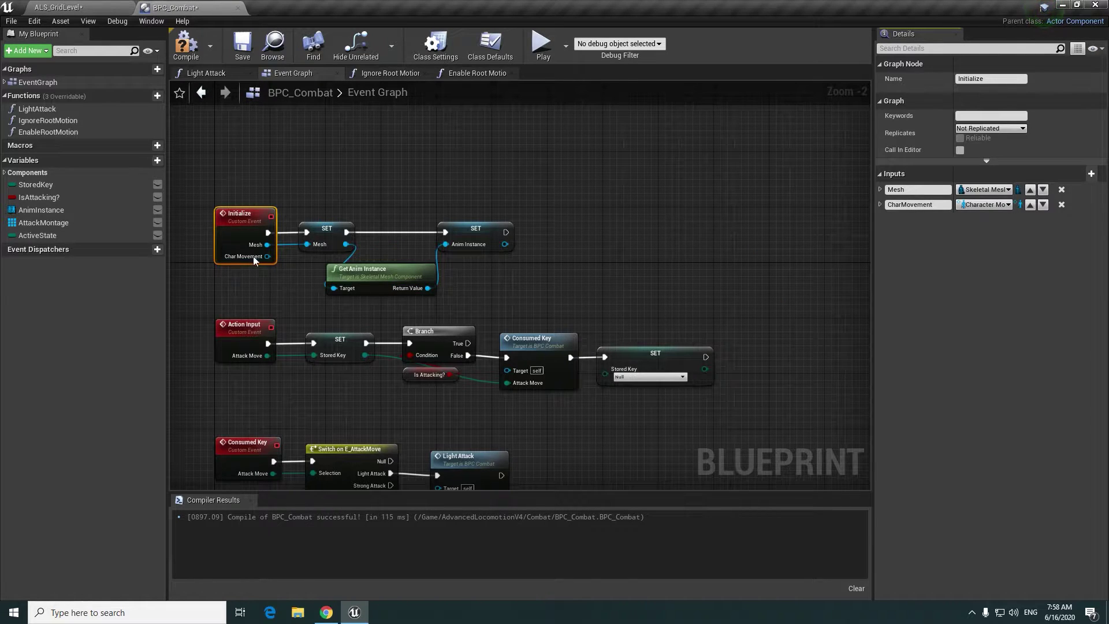
- Promote the input to a CharMovement variable and chain its SET after SET Anim Instance
{"action": "left_click_drag", "start_coordinate": [253, 262], "coordinate": [539, 275]}
{"action": "left_click", "coordinate": [570, 330]}
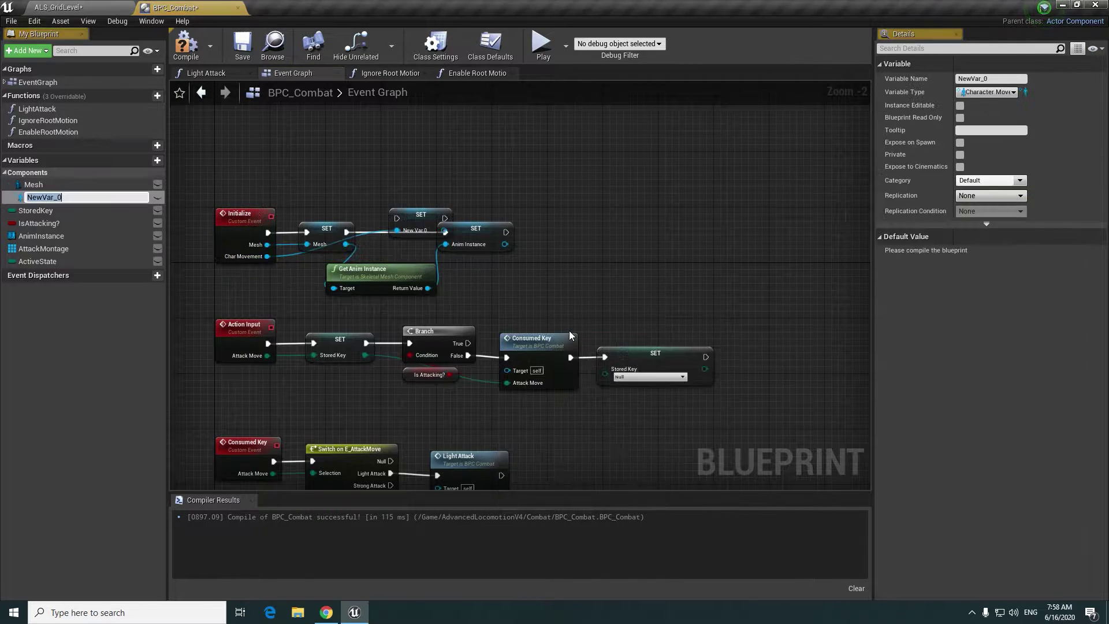
{"action": "type", "text": "CharM"}
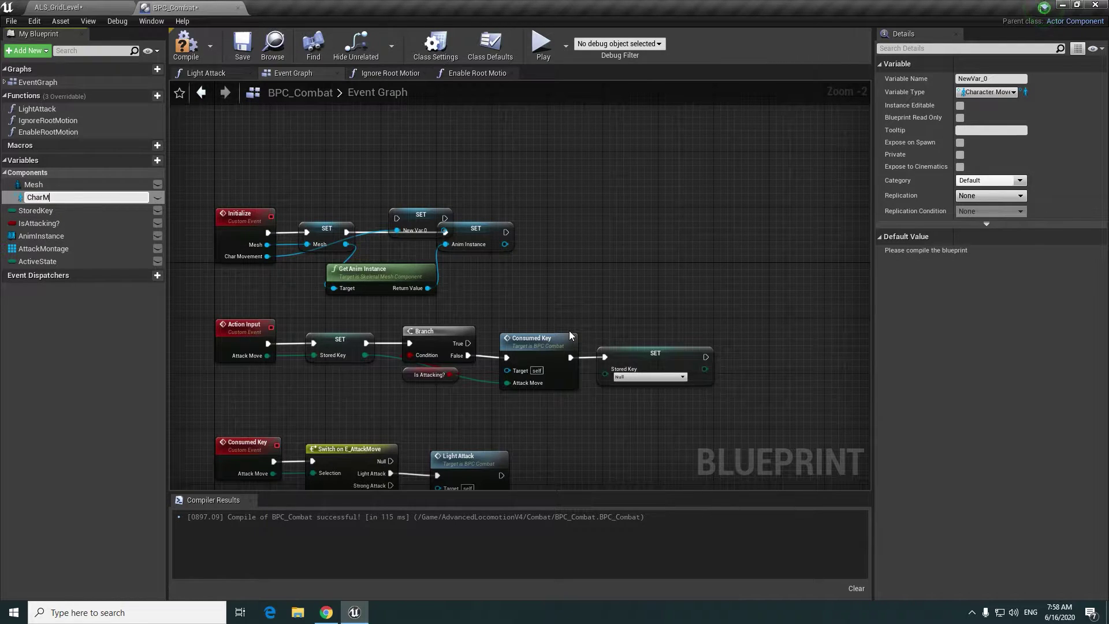
{"action": "type", "text": "ovement"}
{"action": "key", "text": "Return"}
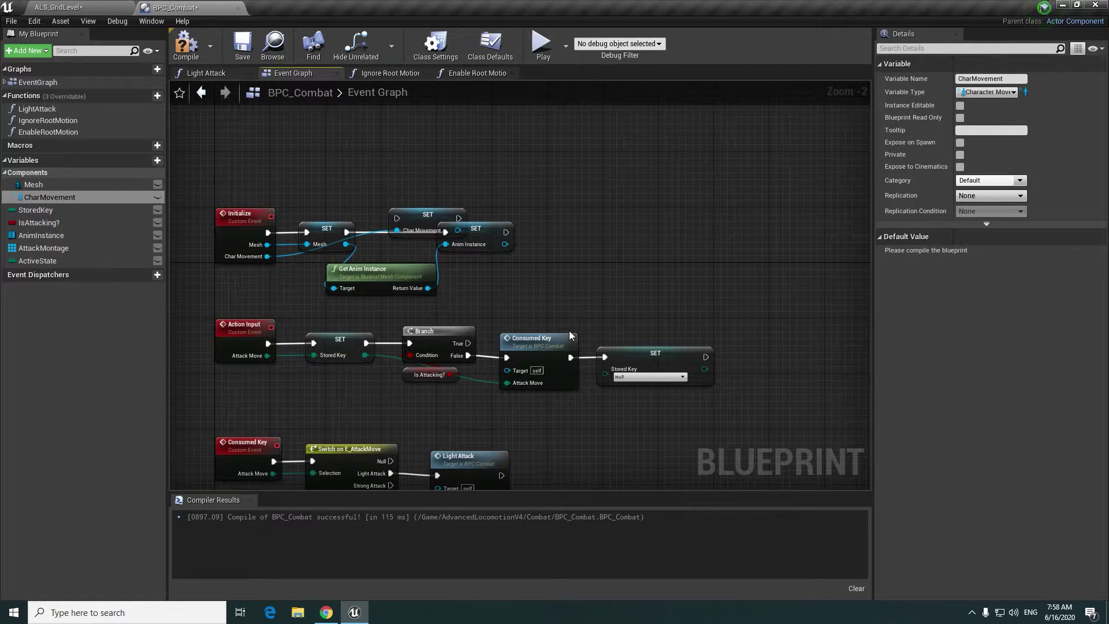
{"action": "mouse_move", "coordinate": [423, 217]}
{"action": "left_mouse_down"}
{"action": "mouse_move", "coordinate": [582, 238]}
{"action": "mouse_move", "coordinate": [577, 230]}
{"action": "left_mouse_up"}
{"action": "mouse_move", "coordinate": [505, 231]}
{"action": "left_mouse_down"}
{"action": "mouse_move", "coordinate": [549, 232]}
{"action": "mouse_move", "coordinate": [523, 260]}
{"action": "left_mouse_up"}
{"action": "double_click", "coordinate": [523, 245]}
{"action": "scroll", "coordinate": [511, 307], "scroll_direction": "up", "scroll_amount": 2}
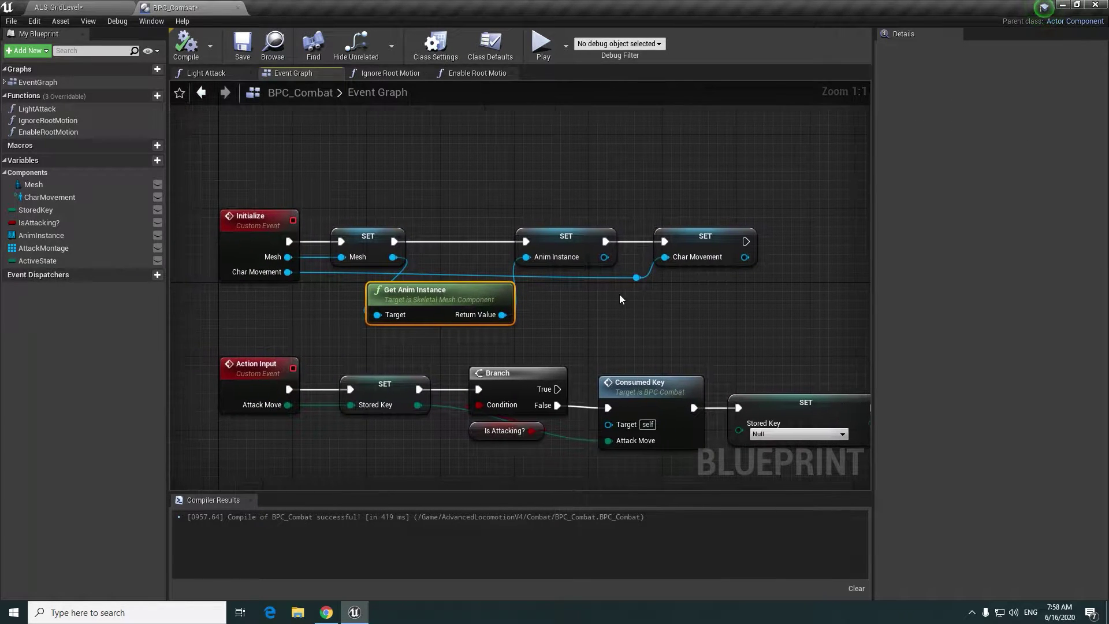
- Compare Char Movement's Get Last Input Vector using an Equal vector node
{"action": "left_click", "coordinate": [390, 73]}
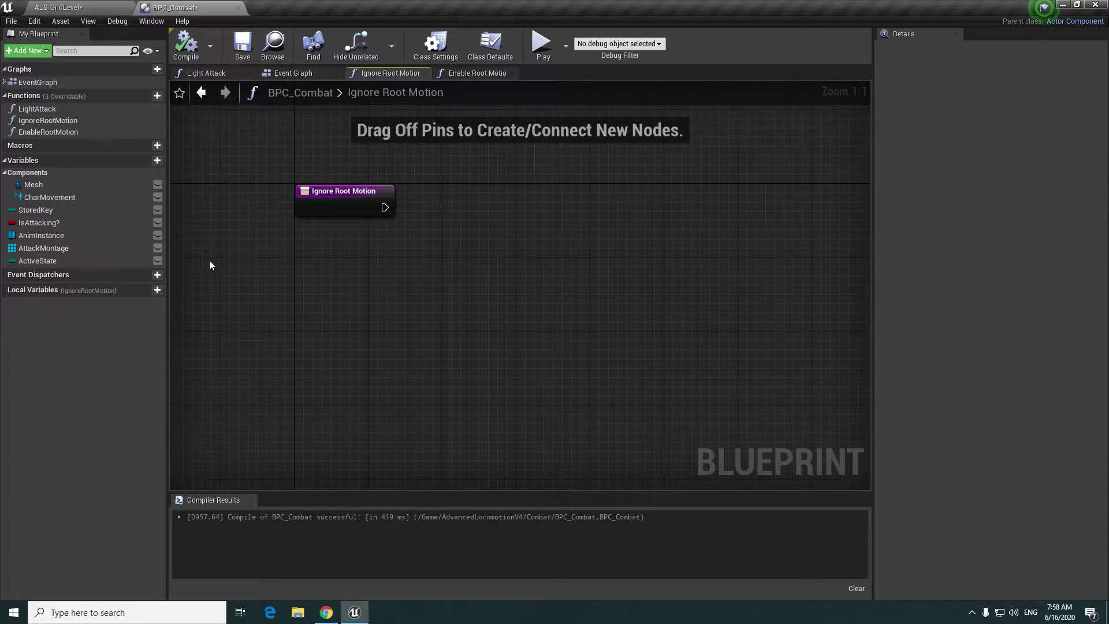
{"action": "mouse_move", "coordinate": [72, 196]}
{"action": "left_mouse_down", "text": "ctrl"}
{"action": "mouse_move", "coordinate": [314, 241]}
{"action": "mouse_move", "coordinate": [384, 276]}
{"action": "left_mouse_up", "text": "ctrl"}
{"action": "type", "text": "getlas"}
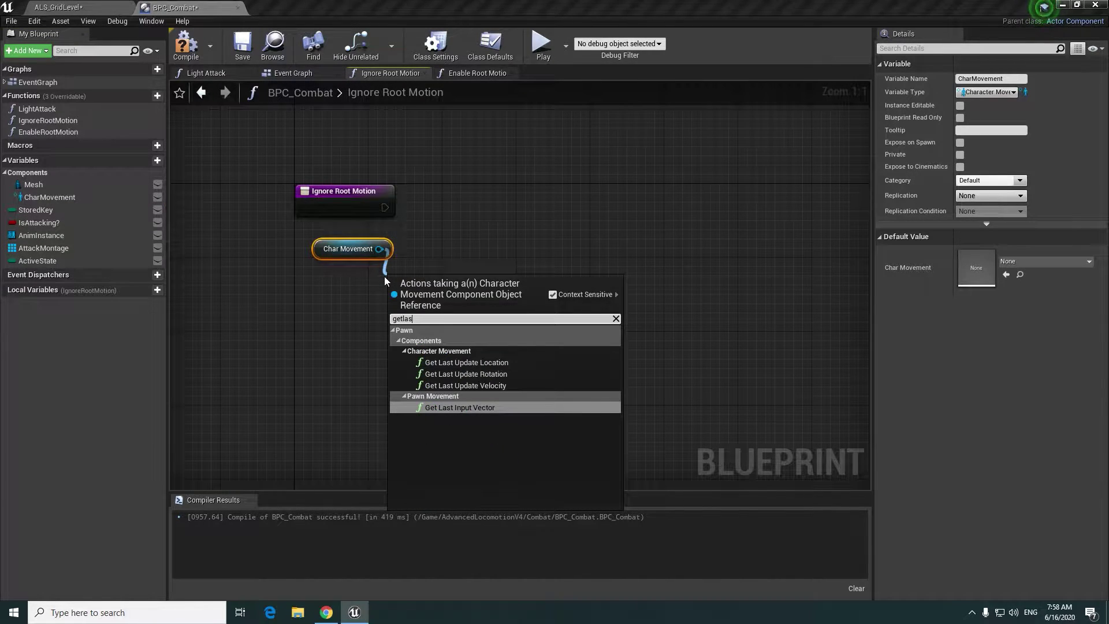
{"action": "left_click", "coordinate": [500, 407]}
{"action": "left_click_drag", "start_coordinate": [449, 285], "coordinate": [312, 275]}
{"action": "left_click_drag", "start_coordinate": [382, 300], "coordinate": [341, 343]}
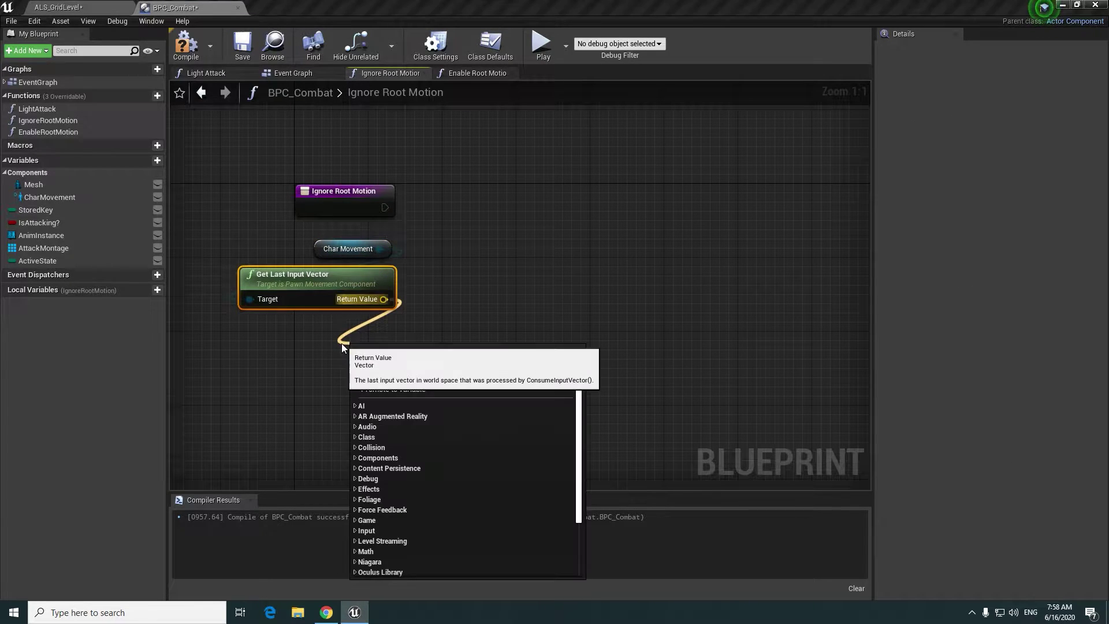
{"action": "type", "text": "=="}
{"action": "left_click", "coordinate": [424, 425]}
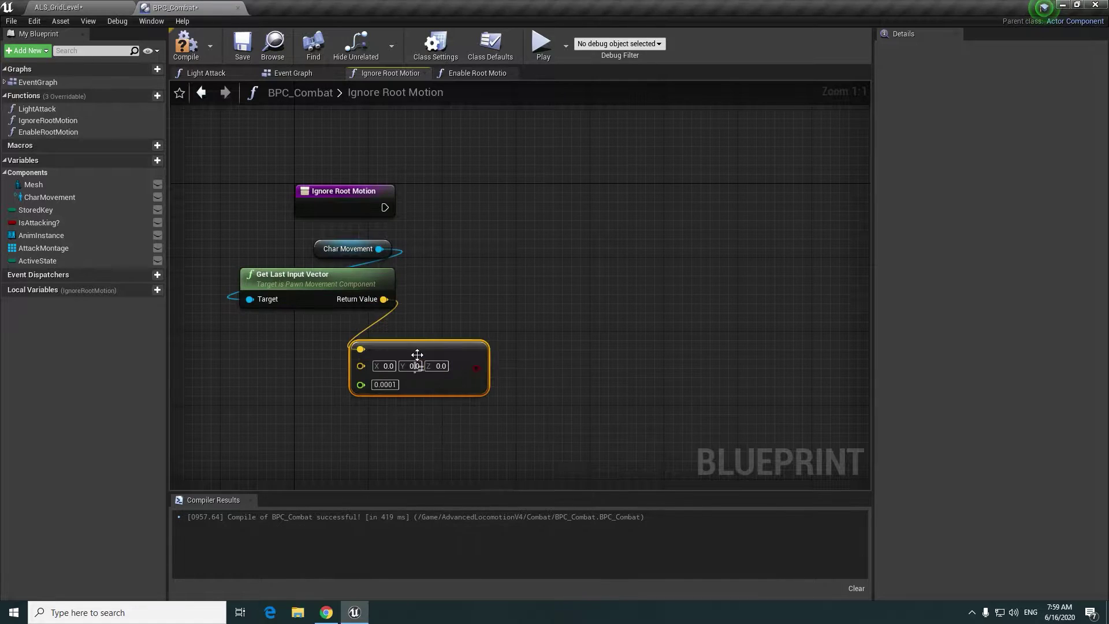
{"action": "left_click_drag", "start_coordinate": [417, 354], "coordinate": [326, 329]}
- Add a Branch after Ignore Root Motion driven by the Equal result
{"action": "left_click", "coordinate": [415, 219]}
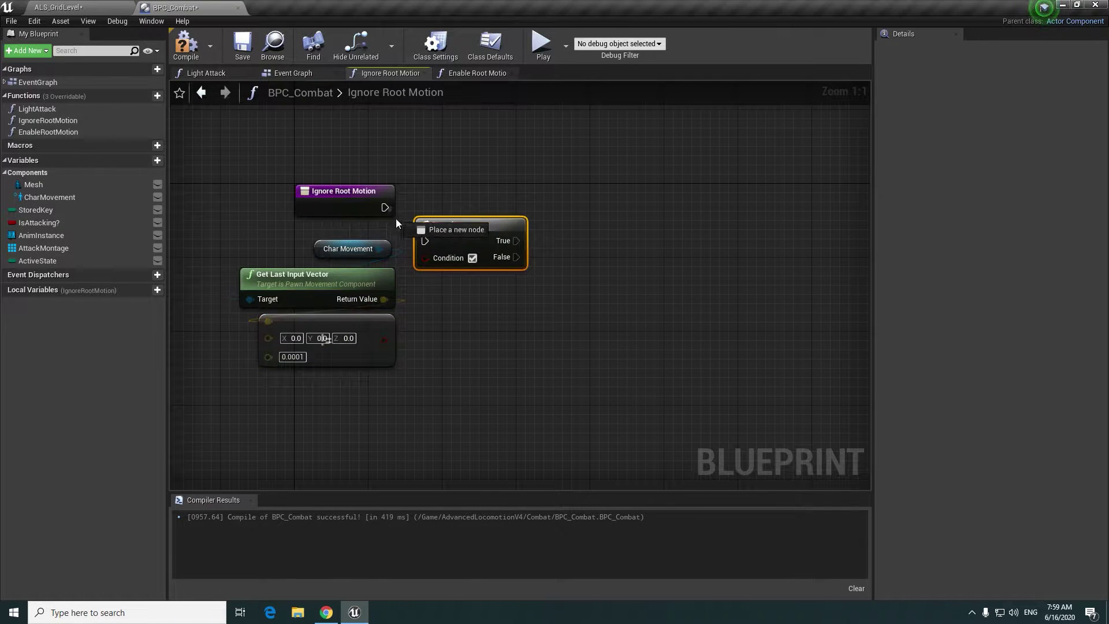
{"action": "left_click_drag", "start_coordinate": [445, 224], "coordinate": [473, 190]}
{"action": "mouse_move", "coordinate": [384, 208]}
{"action": "left_mouse_down"}
{"action": "mouse_move", "coordinate": [453, 207]}
{"action": "mouse_move", "coordinate": [403, 338]}
{"action": "left_mouse_up"}
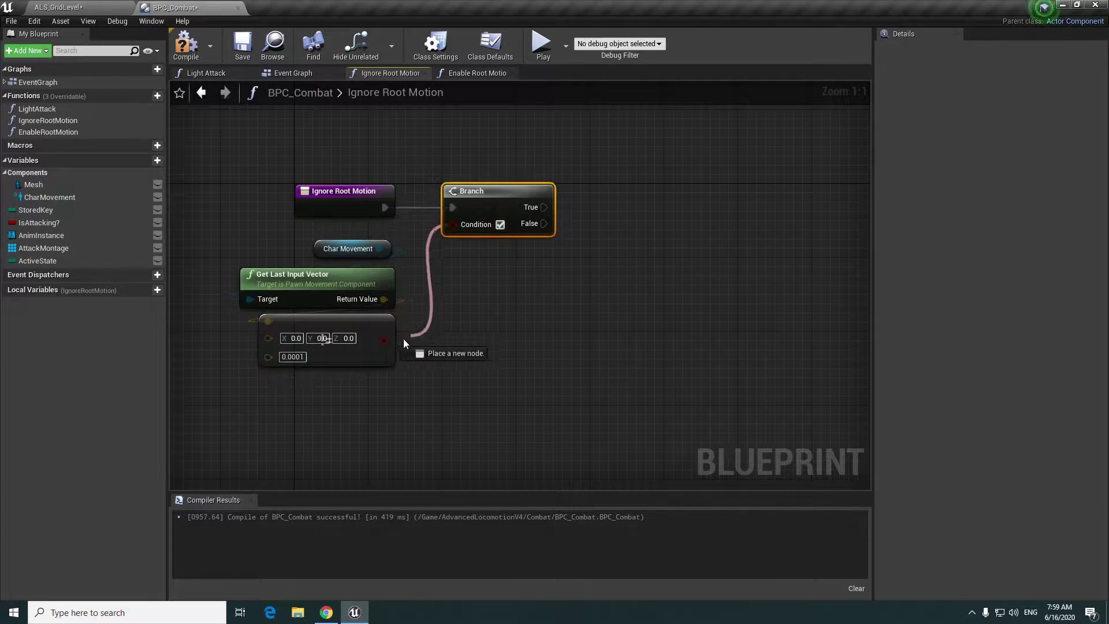
{"action": "right_click_drag", "start_coordinate": [551, 272], "coordinate": [469, 329]}
- On Branch True, set the Anim Instance's root motion mode to Ignore Root Motion
{"action": "left_click_drag", "start_coordinate": [450, 264], "coordinate": [578, 262]}
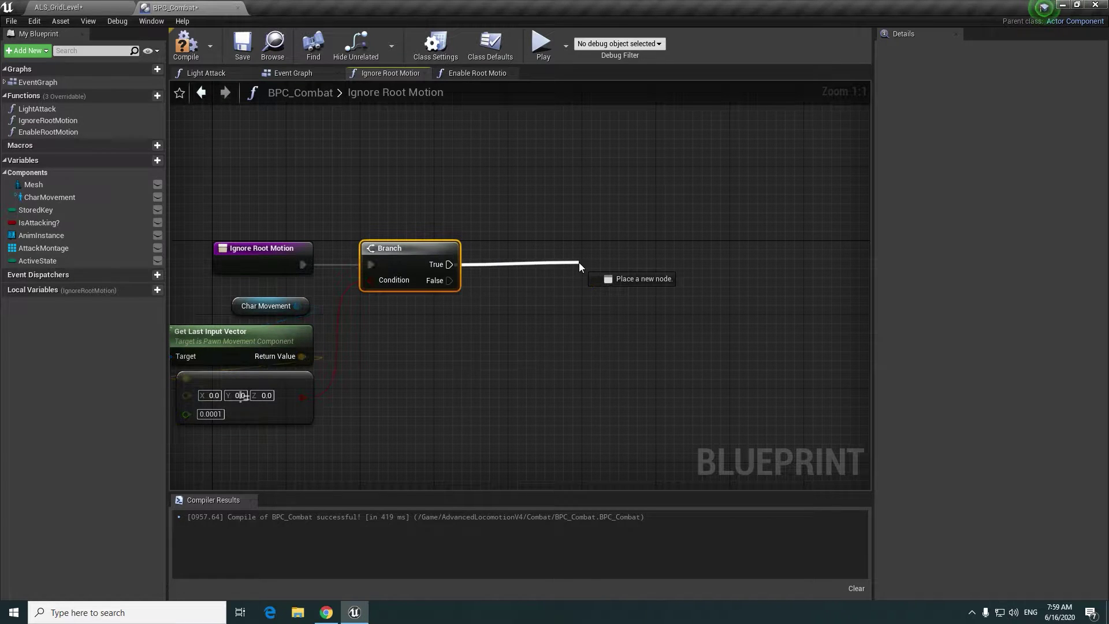
{"action": "right_click_drag", "start_coordinate": [576, 264], "coordinate": [592, 201]}
{"action": "mouse_move", "coordinate": [40, 235]}
{"action": "left_mouse_down"}
{"action": "mouse_move", "coordinate": [299, 276]}
{"action": "mouse_move", "coordinate": [410, 261]}
{"action": "left_mouse_up"}
{"action": "right_click_drag", "start_coordinate": [517, 266], "coordinate": [431, 313]}
{"action": "left_click_drag", "start_coordinate": [364, 309], "coordinate": [410, 307]}
{"action": "type", "text": "set"}
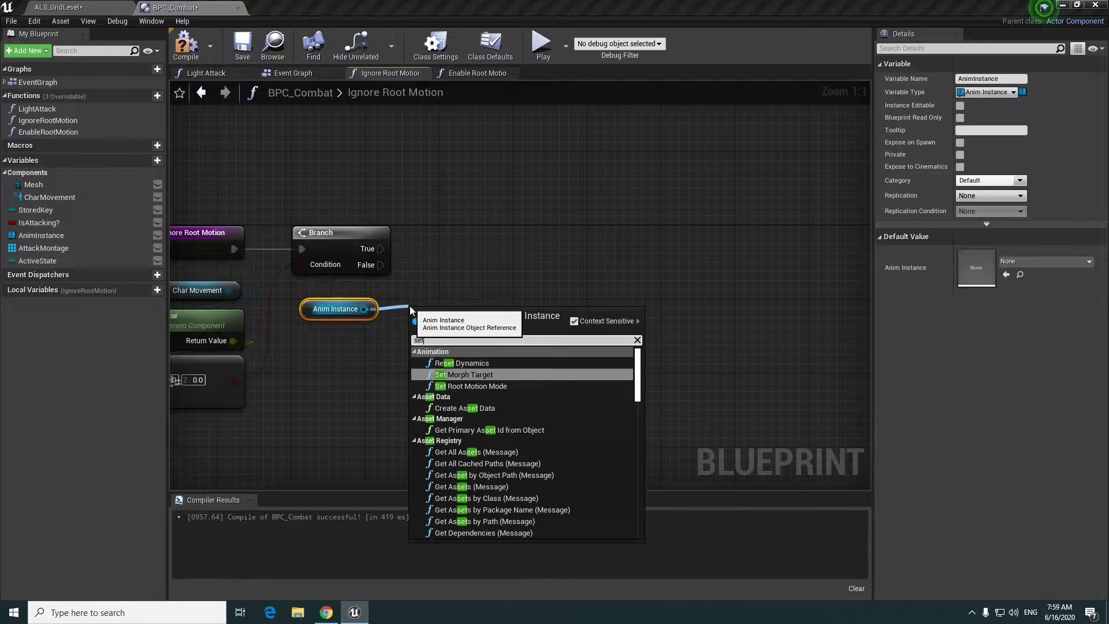
{"action": "type", "text": " root"}
{"action": "key", "text": "Return"}
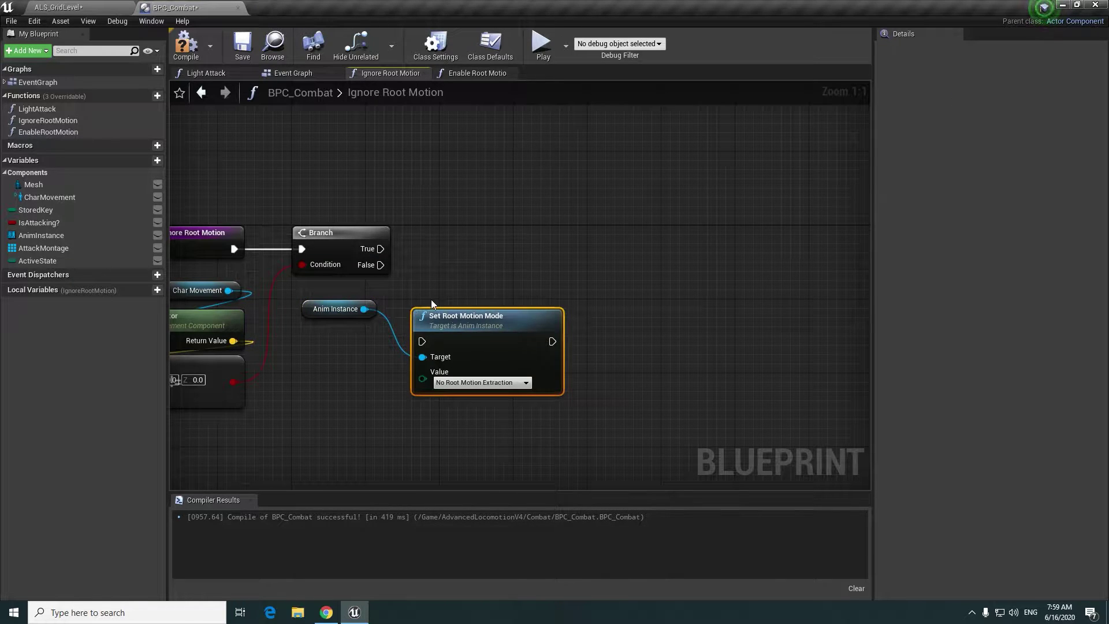
{"action": "left_click_drag", "start_coordinate": [450, 317], "coordinate": [460, 225]}
{"action": "left_click_drag", "start_coordinate": [381, 248], "coordinate": [431, 249]}
{"action": "left_click", "coordinate": [502, 291]}
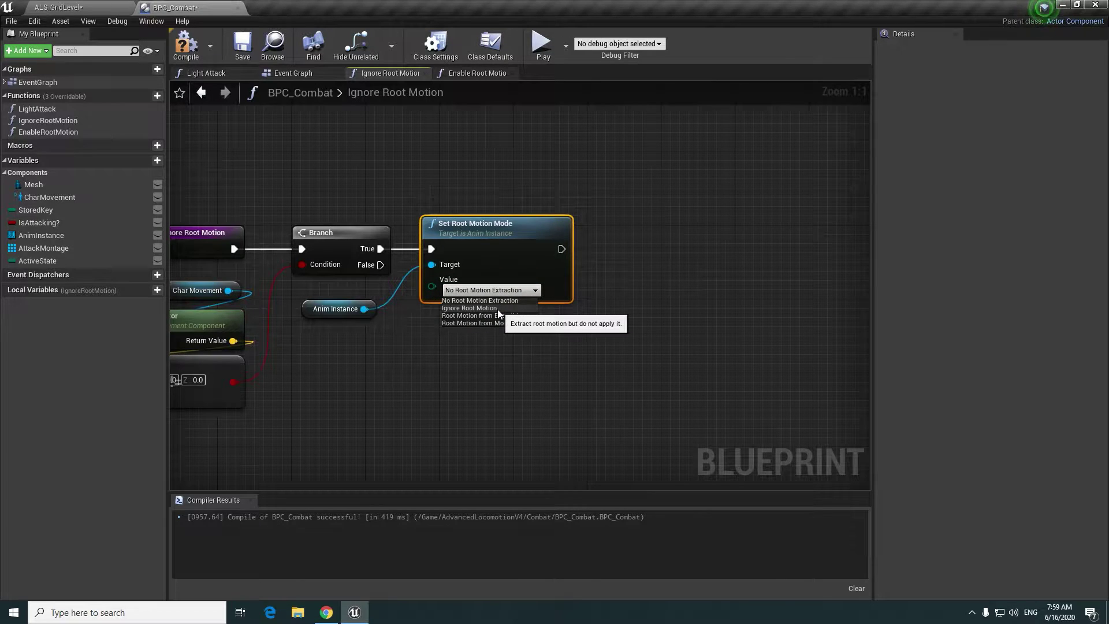
{"action": "left_click", "coordinate": [497, 308]}
{"action": "right_click_drag", "start_coordinate": [509, 303], "coordinate": [445, 308]}
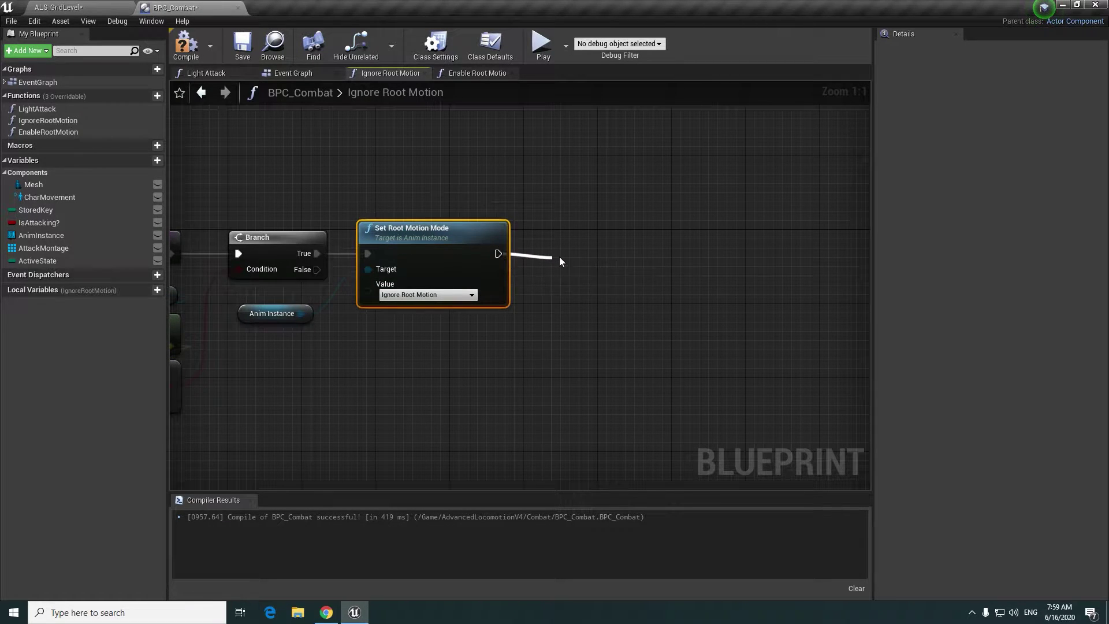
- Add a Set Timer by Function Name calling EnableRootMotion after 0.32 seconds
{"action": "left_click_drag", "start_coordinate": [560, 261], "coordinate": [559, 259]}
{"action": "type", "text": "settimer"}
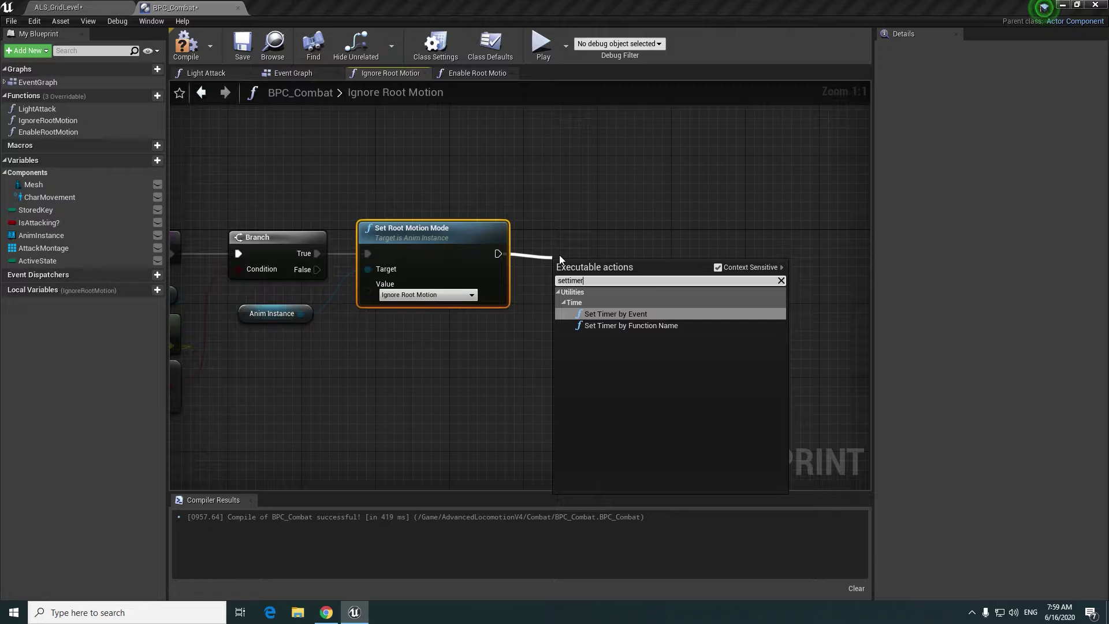
{"action": "key", "text": "Down"}
{"action": "key", "text": "Return"}
{"action": "left_click_drag", "start_coordinate": [601, 280], "coordinate": [600, 251]}
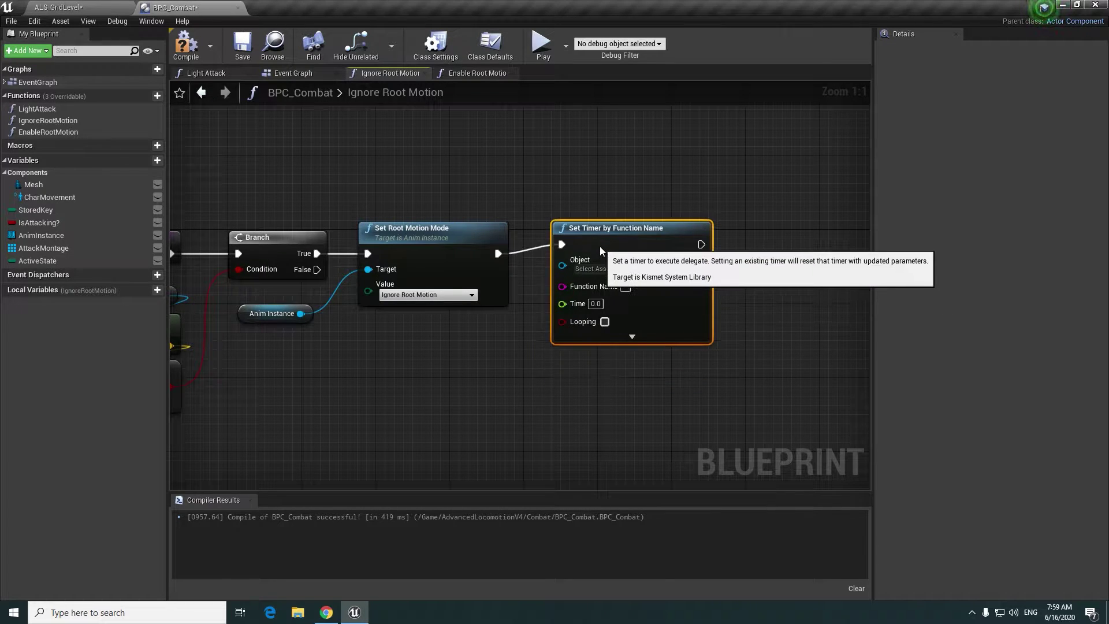
{"action": "left_click", "coordinate": [63, 132]}
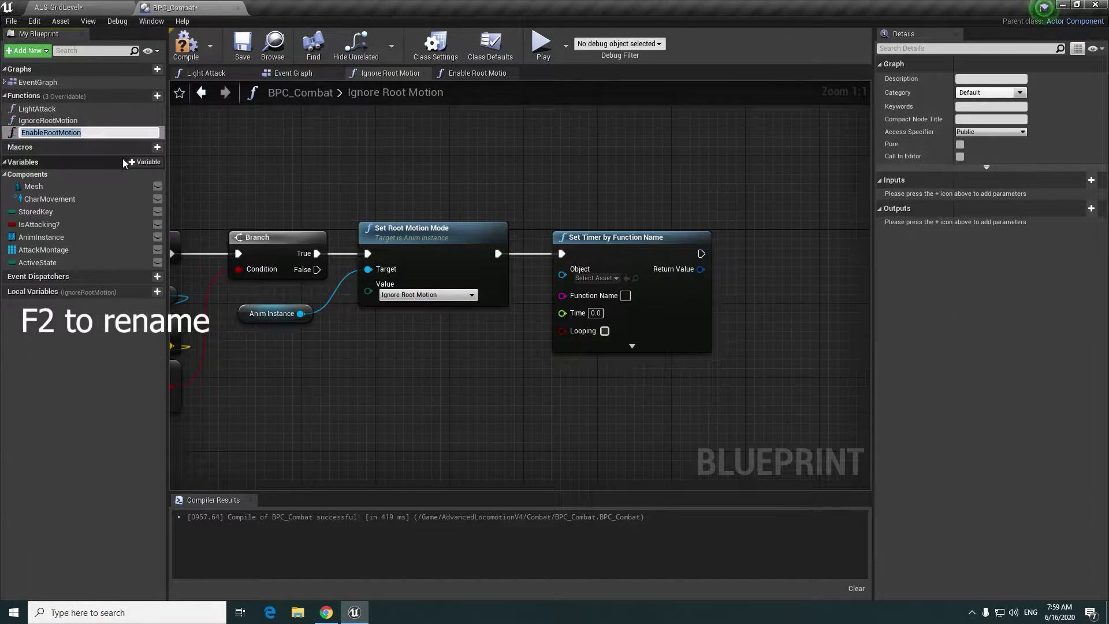
{"action": "left_click", "coordinate": [626, 296]}
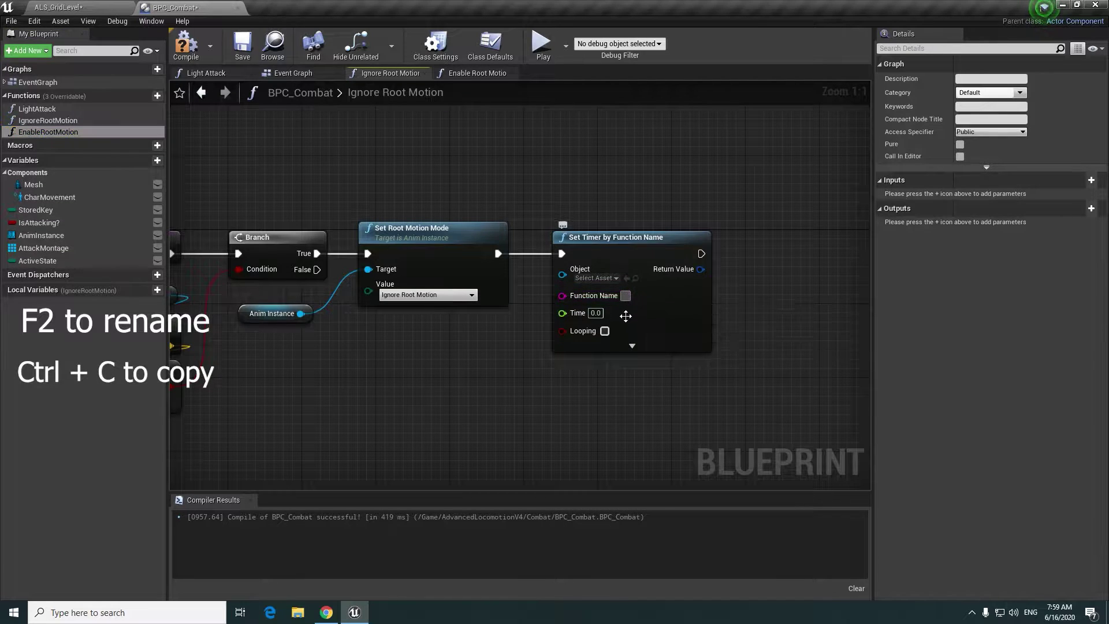
{"action": "key", "text": "ctrl+v"}
{"action": "left_click", "coordinate": [596, 321]}
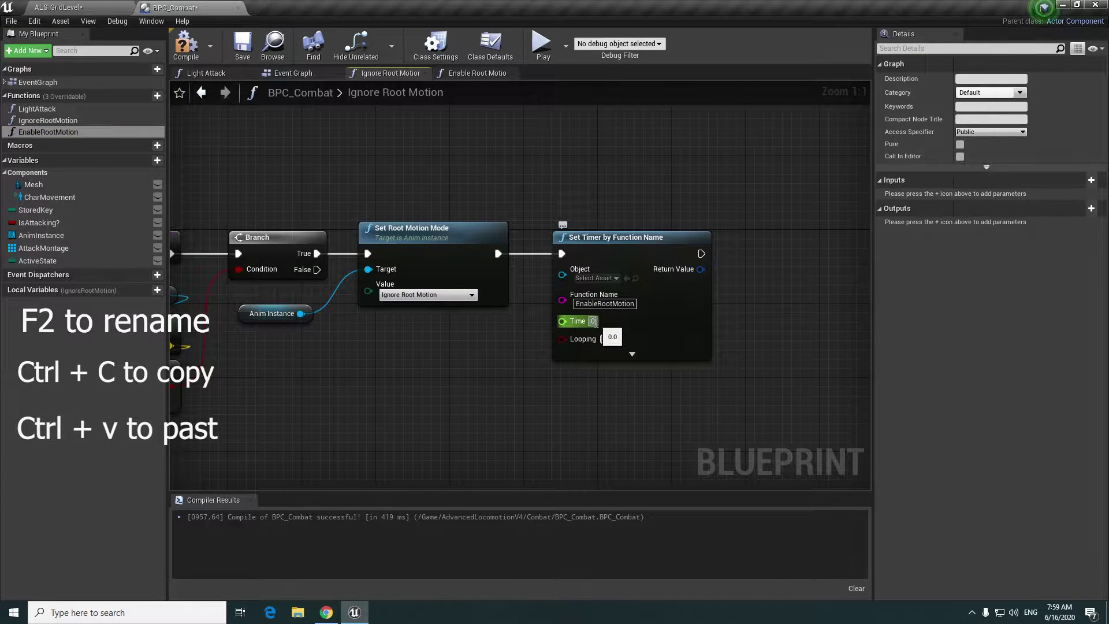
{"action": "type", "text": ".3"}
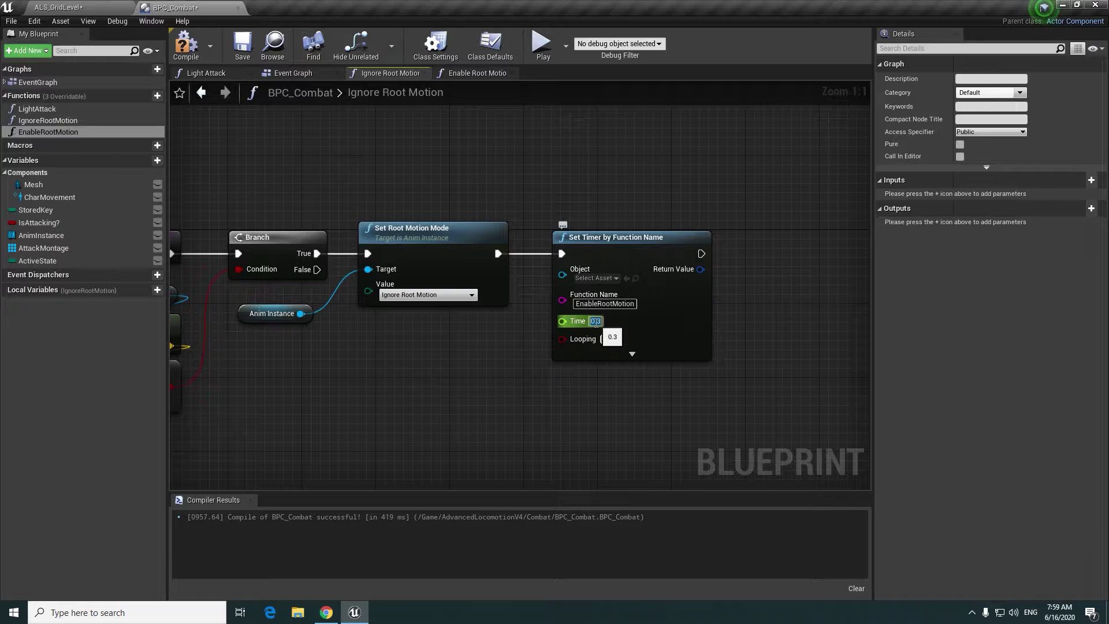
{"action": "type", "text": "2"}
{"action": "left_click", "coordinate": [510, 359]}
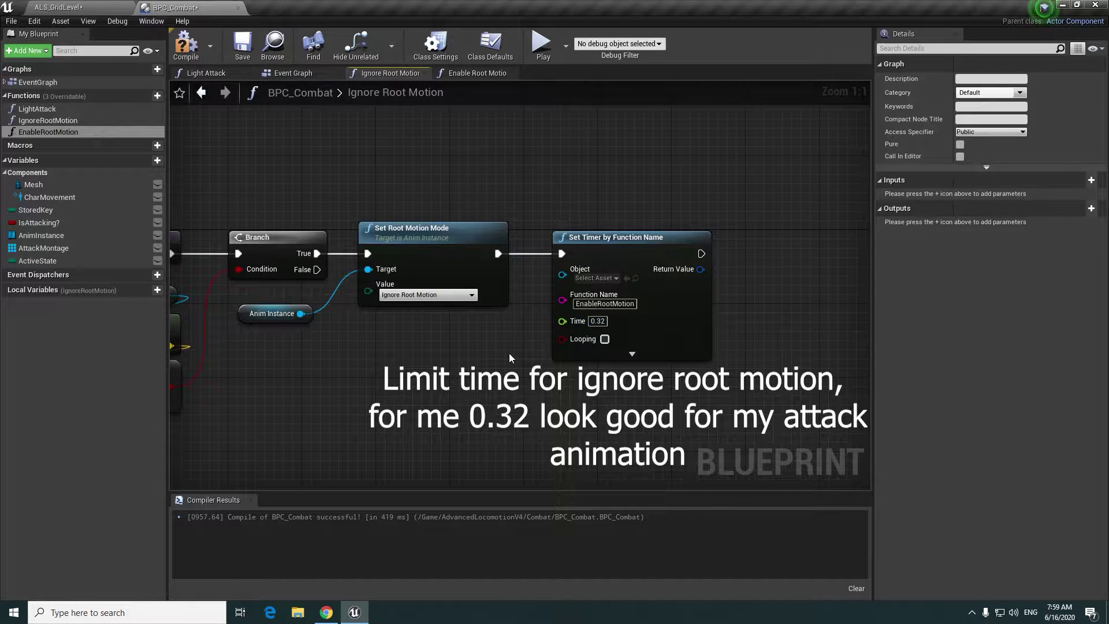
{"action": "mouse_move", "coordinate": [508, 352]}
{"action": "right_mouse_down"}
{"action": "mouse_move", "coordinate": [660, 315]}
{"action": "mouse_move", "coordinate": [606, 284]}
{"action": "right_mouse_up"}
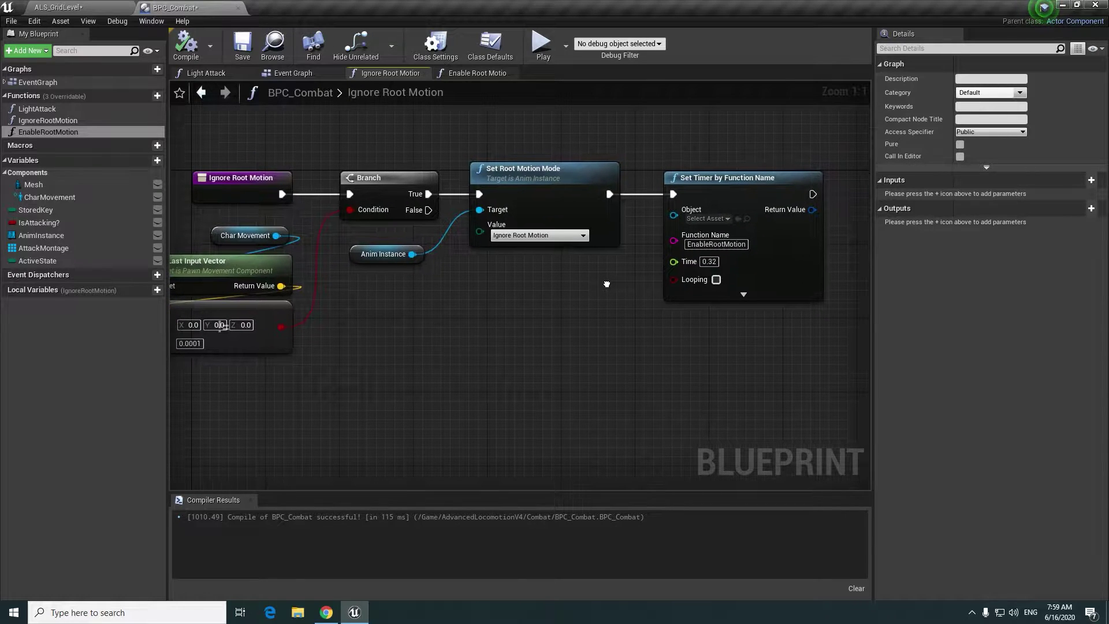
- In Enable Root Motion, wire an Anim Instance Set Root Motion Mode node after the entry
{"action": "double_click", "coordinate": [65, 133]}
{"action": "right_click_drag", "start_coordinate": [483, 266], "coordinate": [441, 273]}
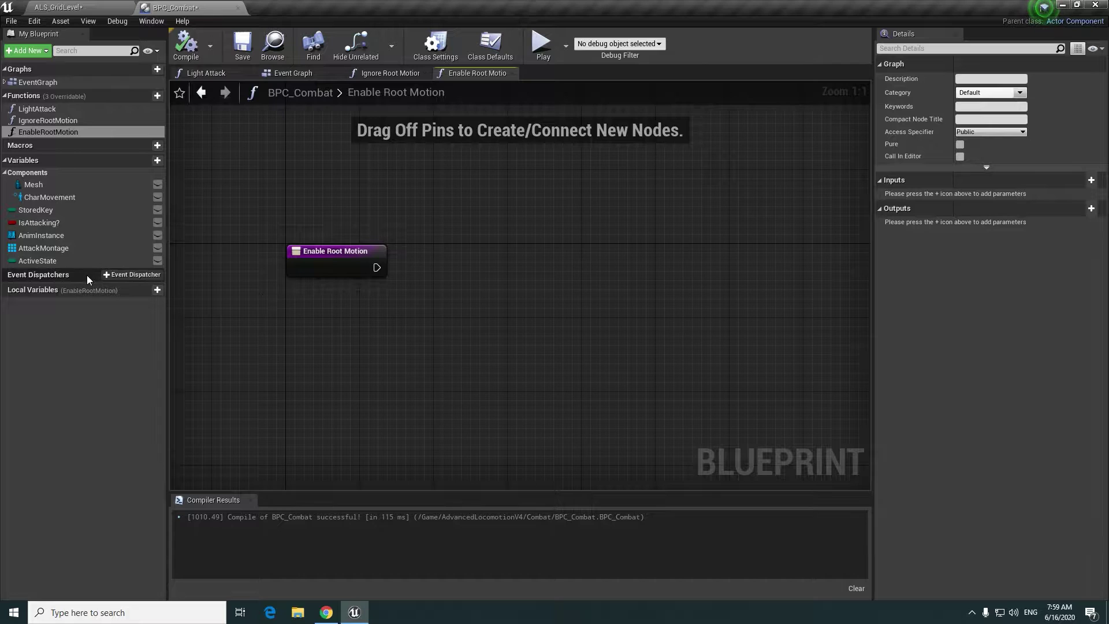
{"action": "right_click_drag", "start_coordinate": [222, 252], "coordinate": [204, 206]}
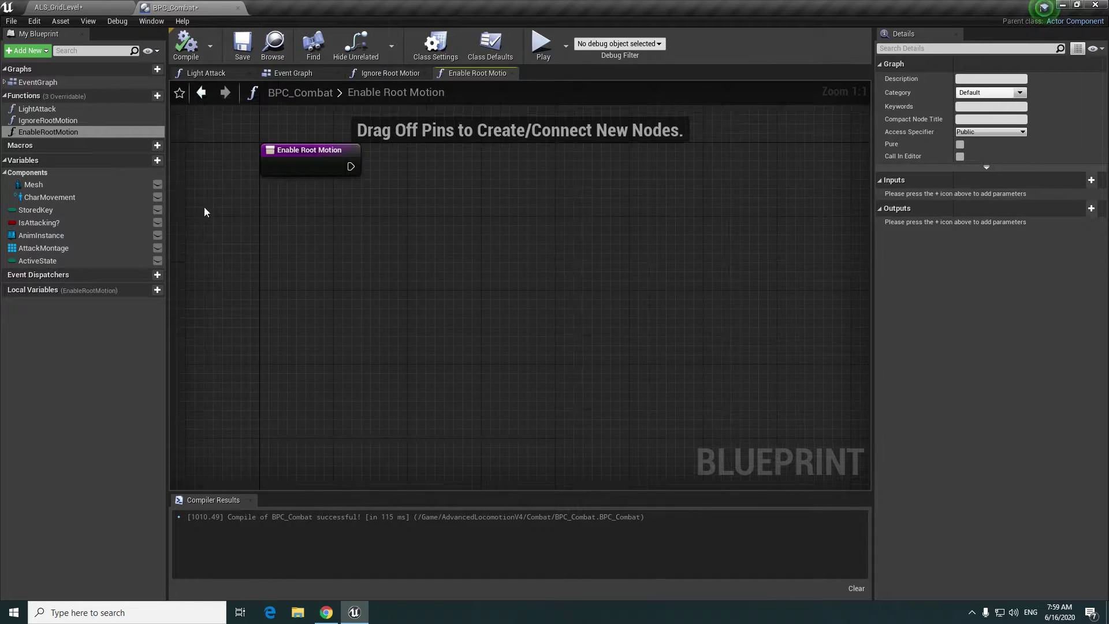
{"action": "left_click_drag", "start_coordinate": [40, 236], "coordinate": [411, 203], "text": "ctrl"}
{"action": "type", "text": "setr"}
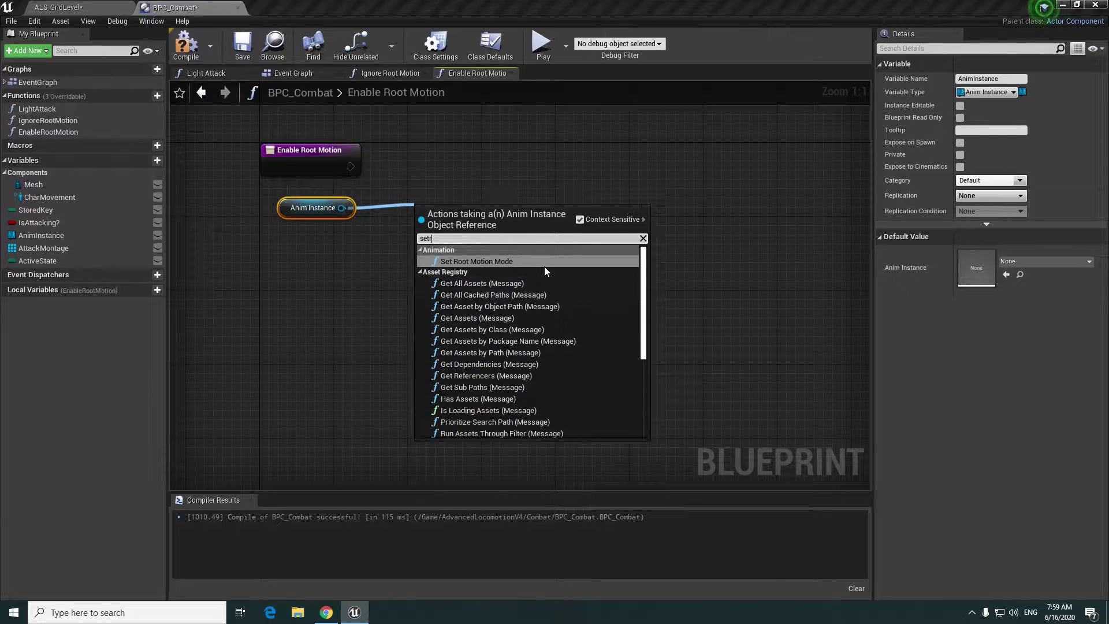
{"action": "left_click", "coordinate": [538, 261]}
{"action": "left_click_drag", "start_coordinate": [477, 215], "coordinate": [455, 155]}
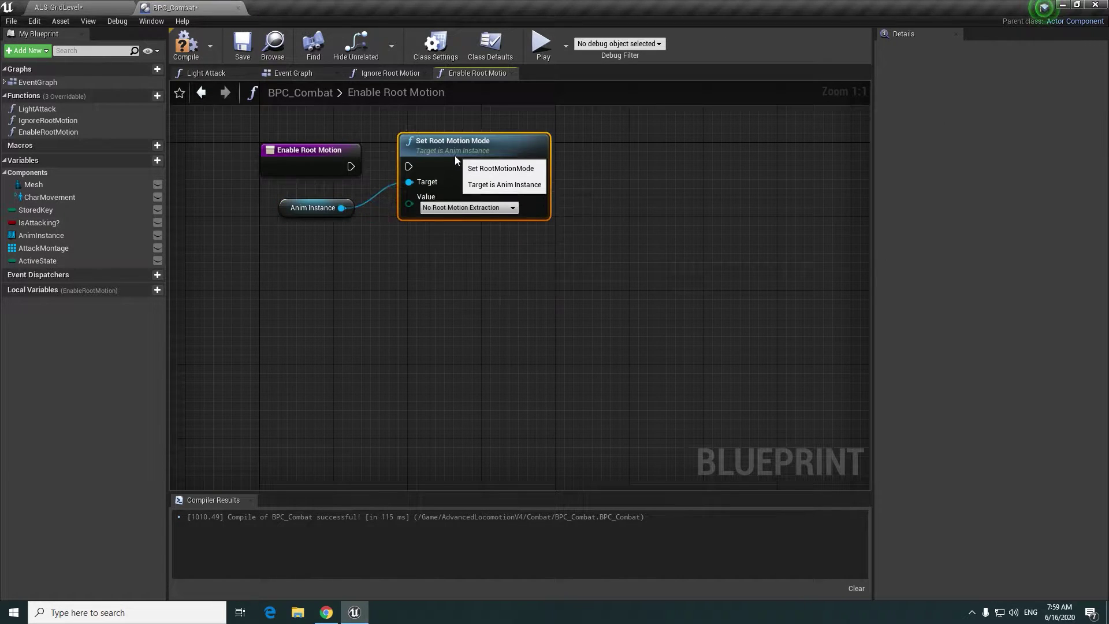
{"action": "left_click_drag", "start_coordinate": [355, 168], "coordinate": [409, 175]}
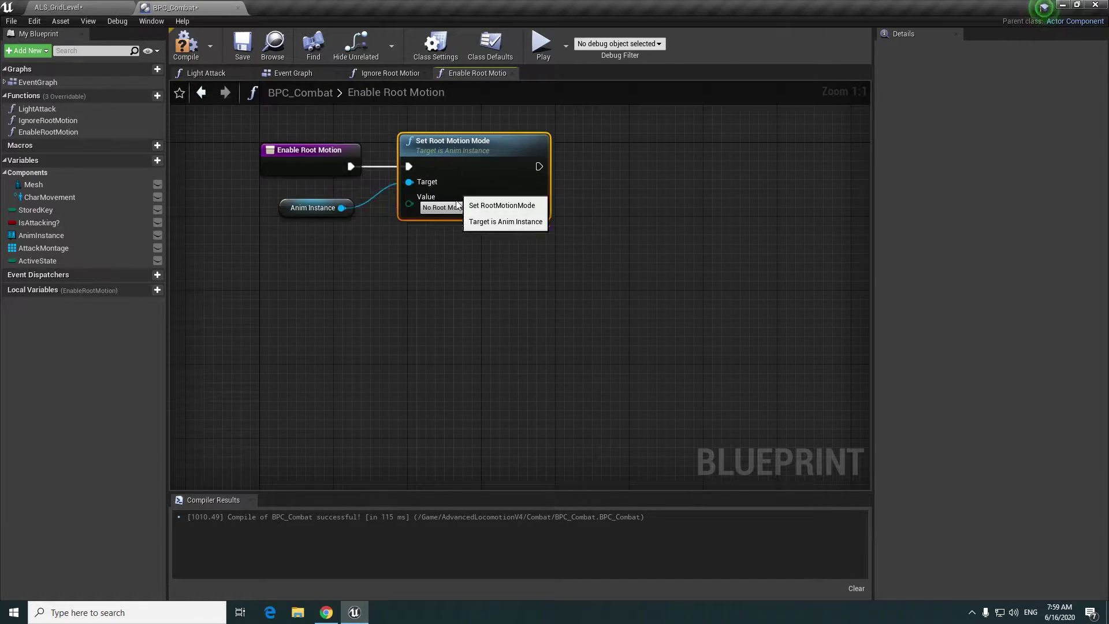
- Set the mode to Root Motion from Montages Only and compile BPC_Combat
{"action": "right_click_drag", "start_coordinate": [449, 208], "coordinate": [458, 294]}
{"action": "left_click", "coordinate": [462, 294]}
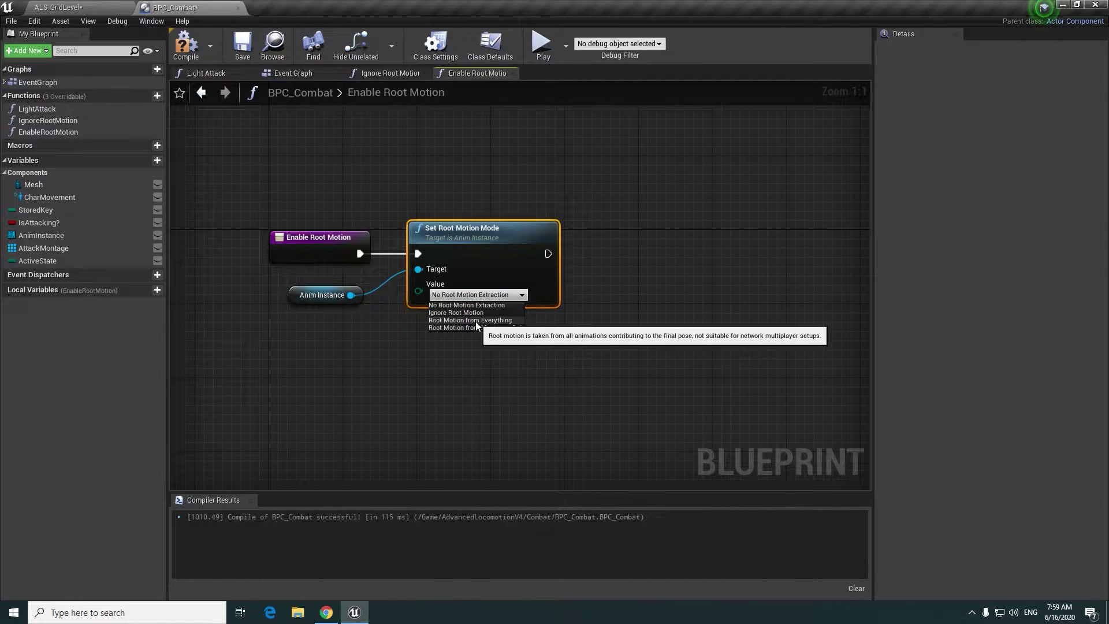
{"action": "left_click", "coordinate": [469, 327]}
{"action": "right_click_drag", "start_coordinate": [498, 368], "coordinate": [504, 380]}
{"action": "left_click", "coordinate": [501, 355]}
{"action": "key", "text": "F7"}
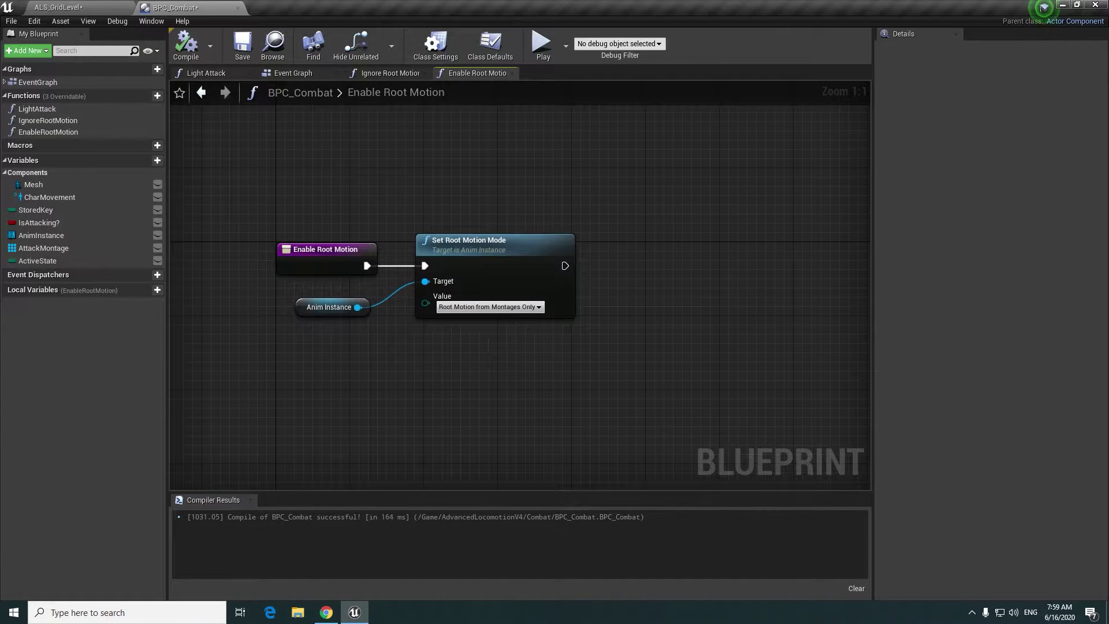
{"action": "right_click_drag", "start_coordinate": [423, 354], "coordinate": [420, 307]}
{"action": "right_click_drag", "start_coordinate": [394, 214], "coordinate": [399, 241]}
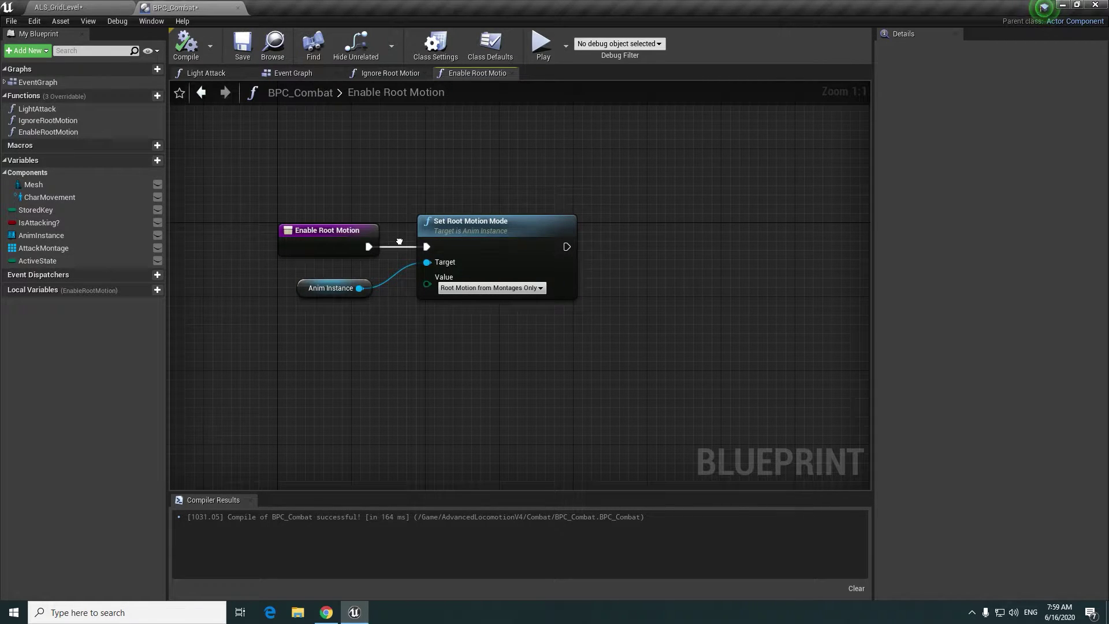
- Add a ResetState function with a SET ActiveState node to Null, then view the Light Attack nodes
{"action": "left_click", "coordinate": [310, 77]}
{"action": "left_click", "coordinate": [155, 95]}
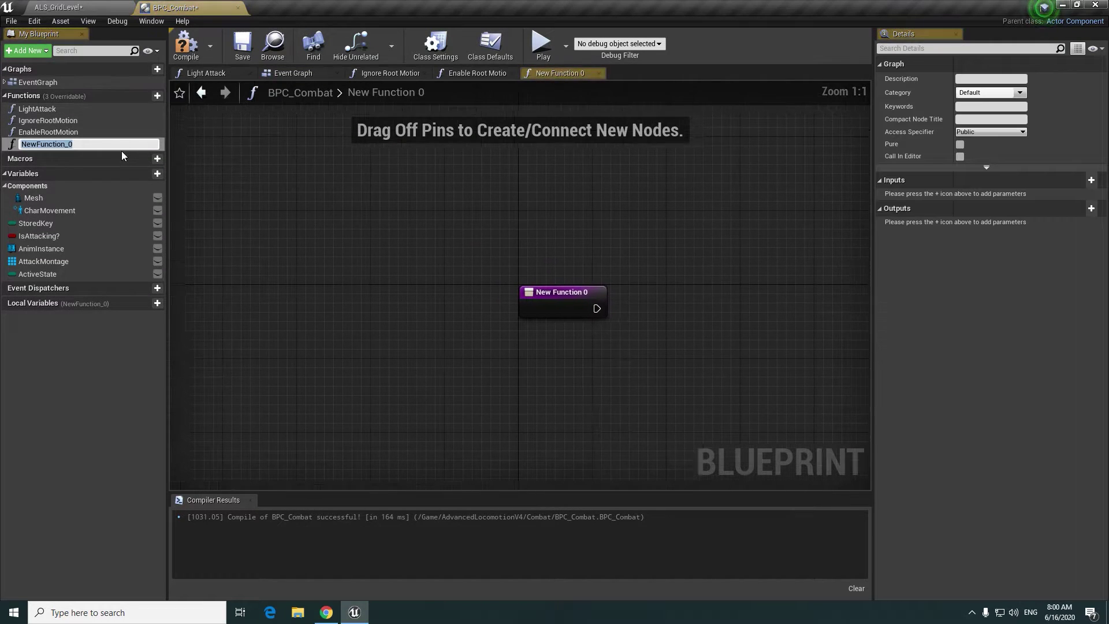
{"action": "type", "text": "ResetState"}
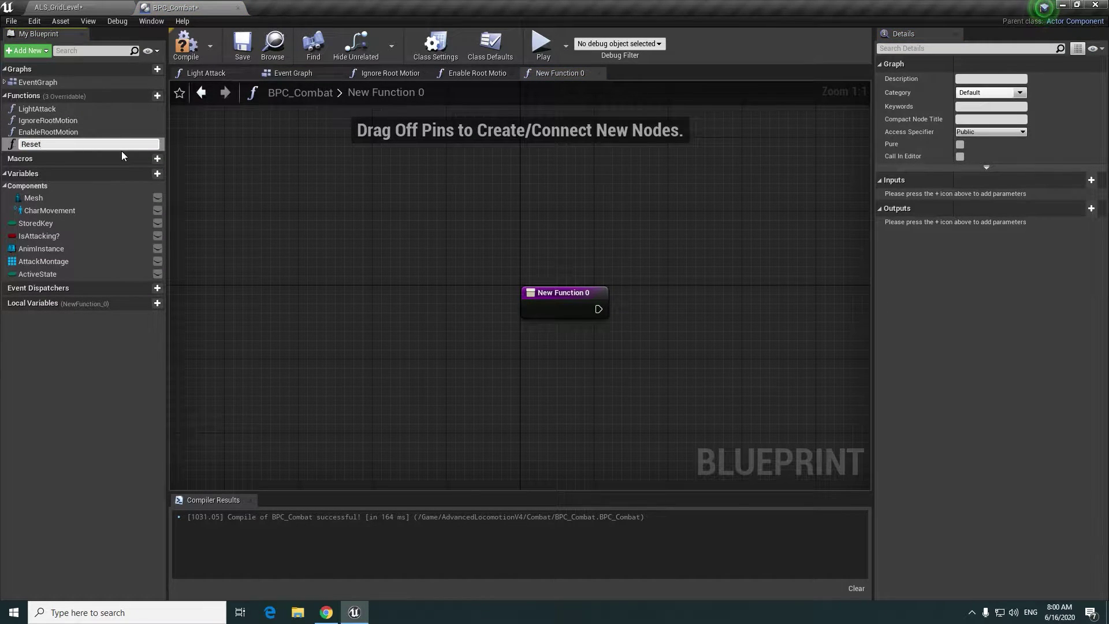
{"action": "key", "text": "Return"}
{"action": "right_click_drag", "start_coordinate": [529, 397], "coordinate": [389, 349]}
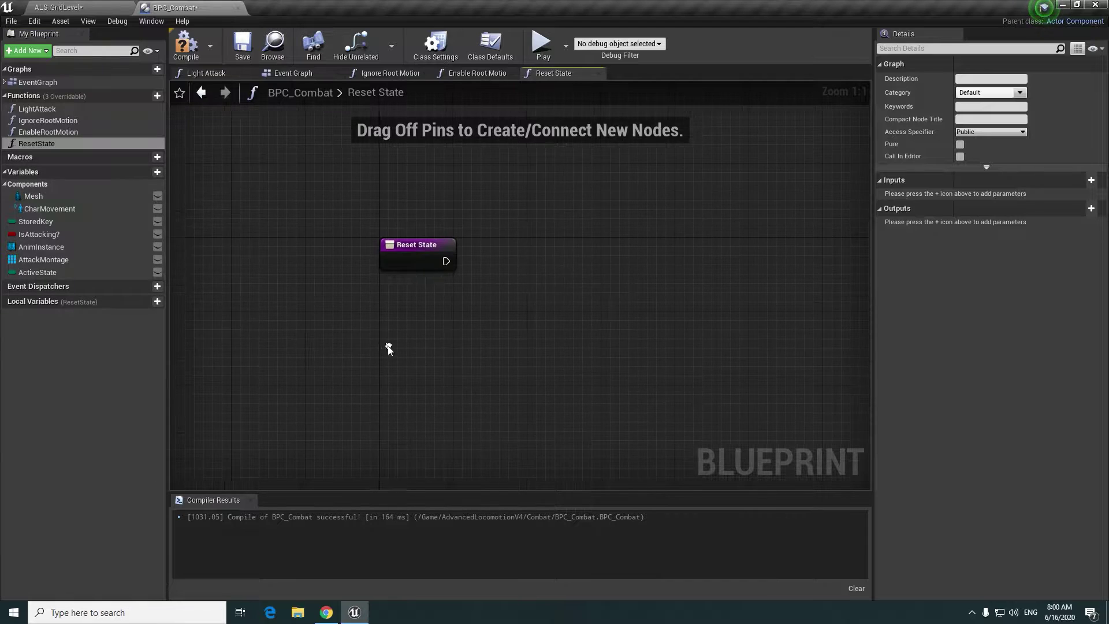
{"action": "left_click_drag", "start_coordinate": [81, 274], "coordinate": [448, 261]}
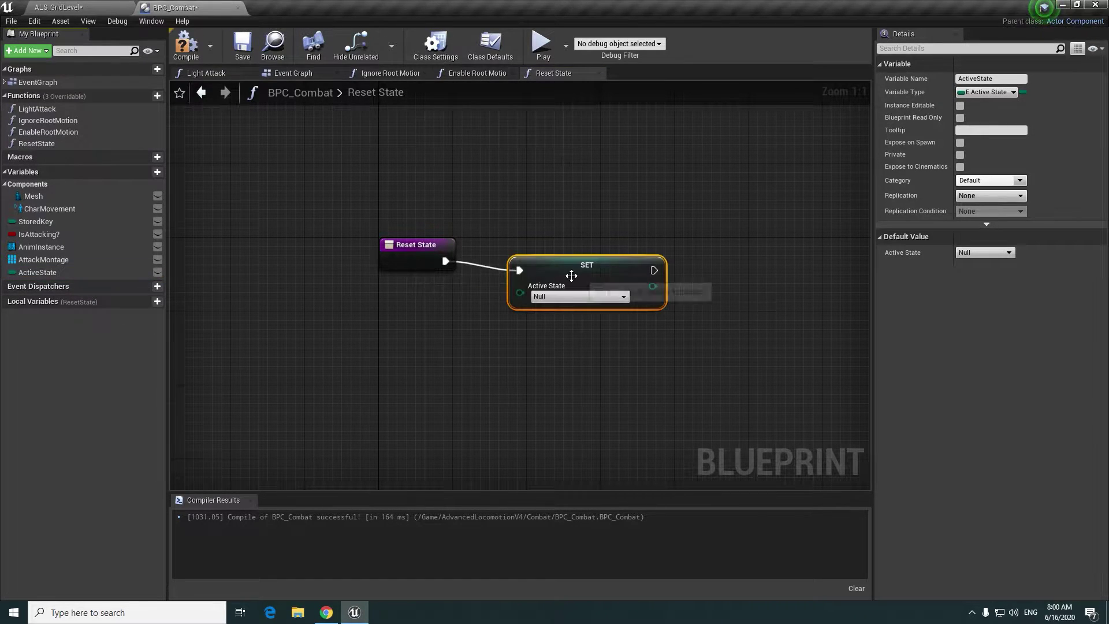
{"action": "right_click_drag", "start_coordinate": [540, 270], "coordinate": [416, 199]}
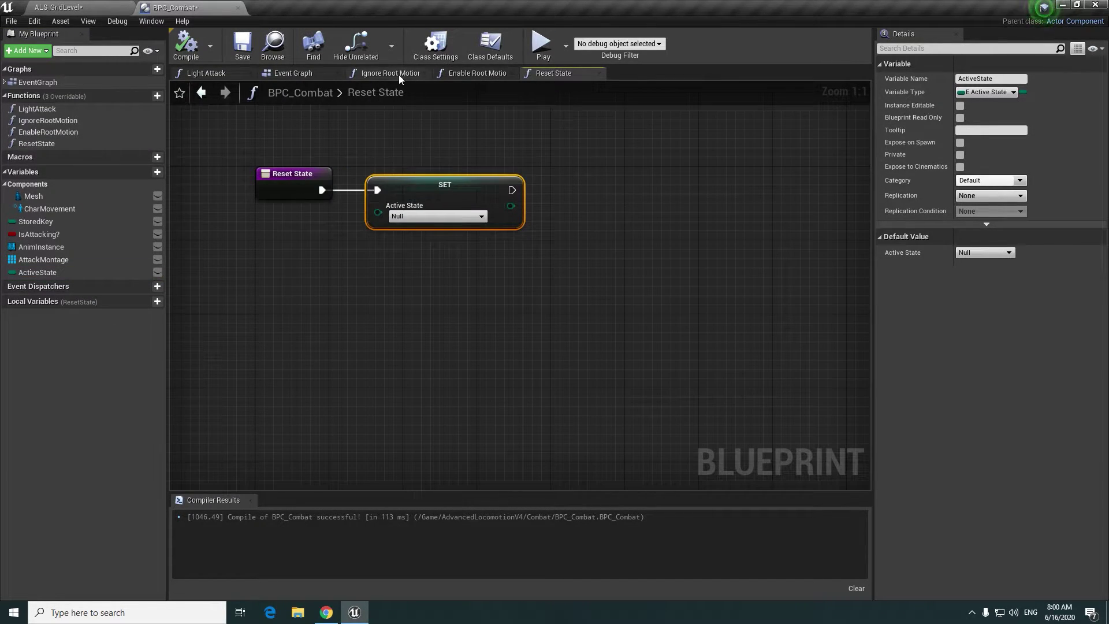
{"action": "left_click", "coordinate": [290, 72]}
{"action": "mouse_move", "coordinate": [618, 387]}
{"action": "right_mouse_down"}
{"action": "mouse_move", "coordinate": [487, 115]}
{"action": "mouse_move", "coordinate": [505, 178]}
{"action": "right_mouse_up"}
- Open the Light Attack graph and move the Anim Instance getter and montage-selection nodes
{"action": "double_click", "coordinate": [452, 330]}
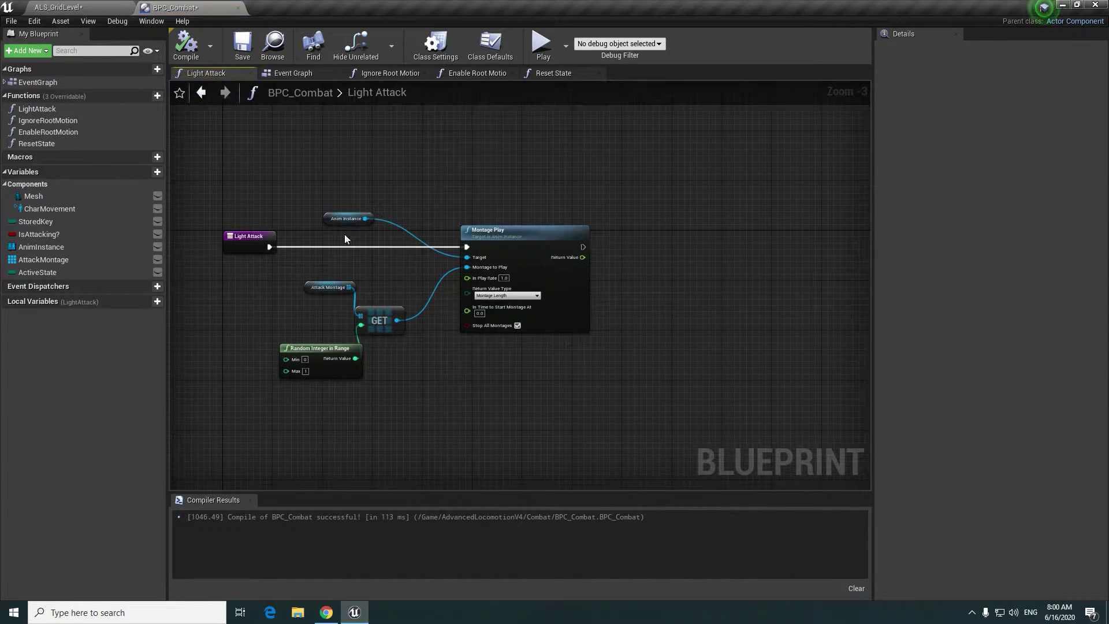
{"action": "left_click_drag", "start_coordinate": [340, 214], "coordinate": [441, 214]}
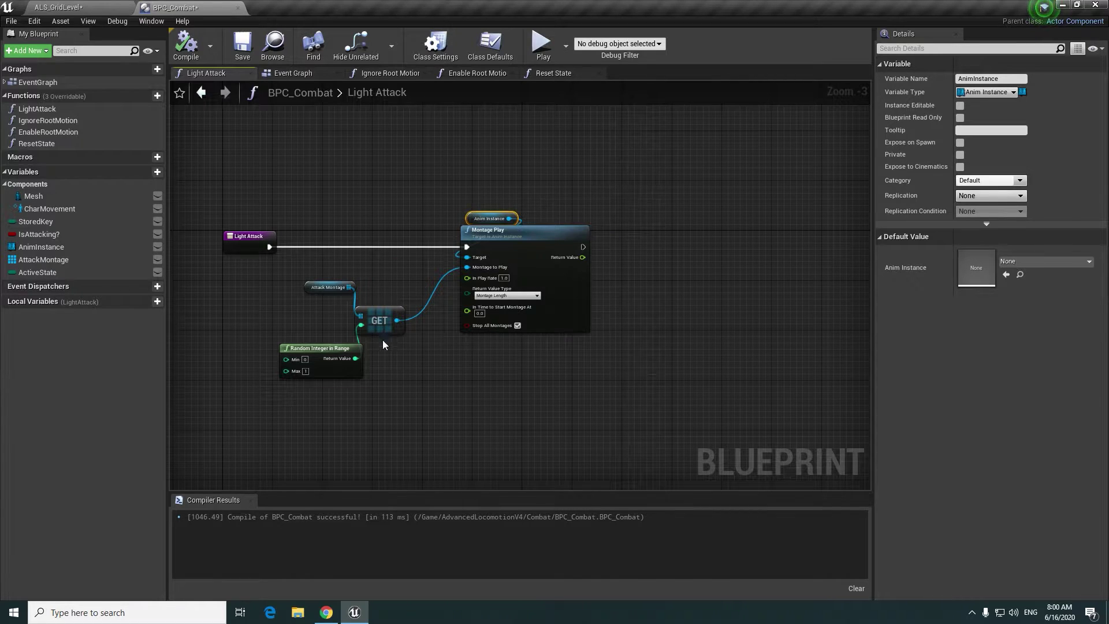
{"action": "left_click_drag", "start_coordinate": [387, 375], "coordinate": [275, 260]}
{"action": "left_click_drag", "start_coordinate": [404, 338], "coordinate": [438, 347]}
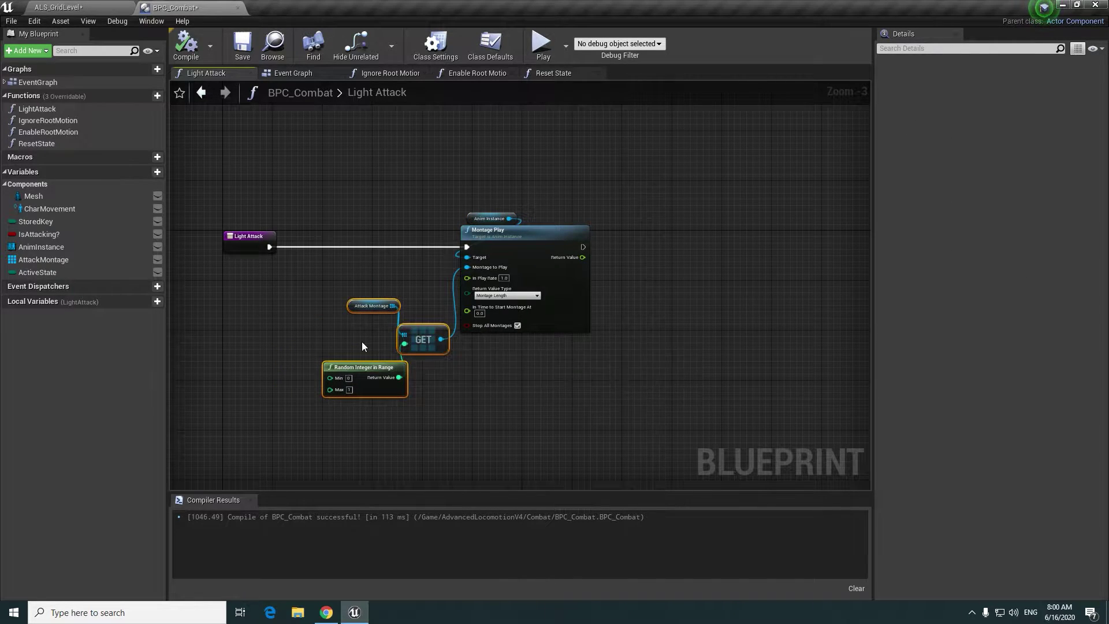
{"action": "scroll", "coordinate": [362, 342], "scroll_direction": "up", "scroll_amount": 1}
{"action": "left_click", "coordinate": [639, 419]}
{"action": "right_click_drag", "start_coordinate": [563, 248], "coordinate": [696, 248]}
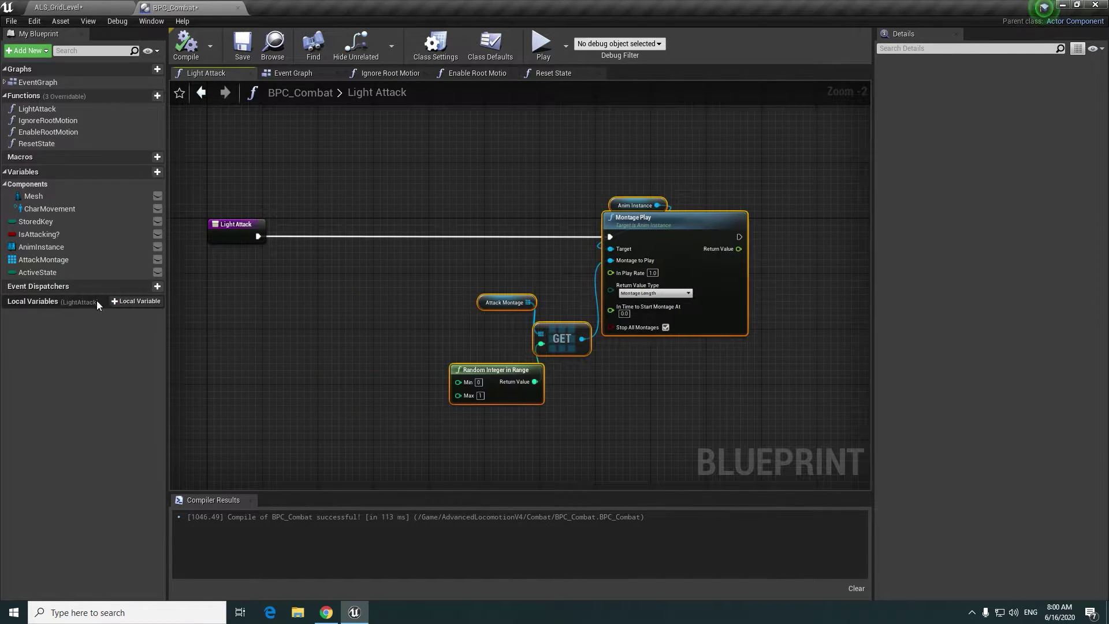
- Add a SET ActiveState node set to Attack before Montage Play
{"action": "mouse_move", "coordinate": [38, 272]}
{"action": "left_mouse_down"}
{"action": "mouse_move", "coordinate": [233, 264]}
{"action": "mouse_move", "coordinate": [262, 236]}
{"action": "left_mouse_up"}
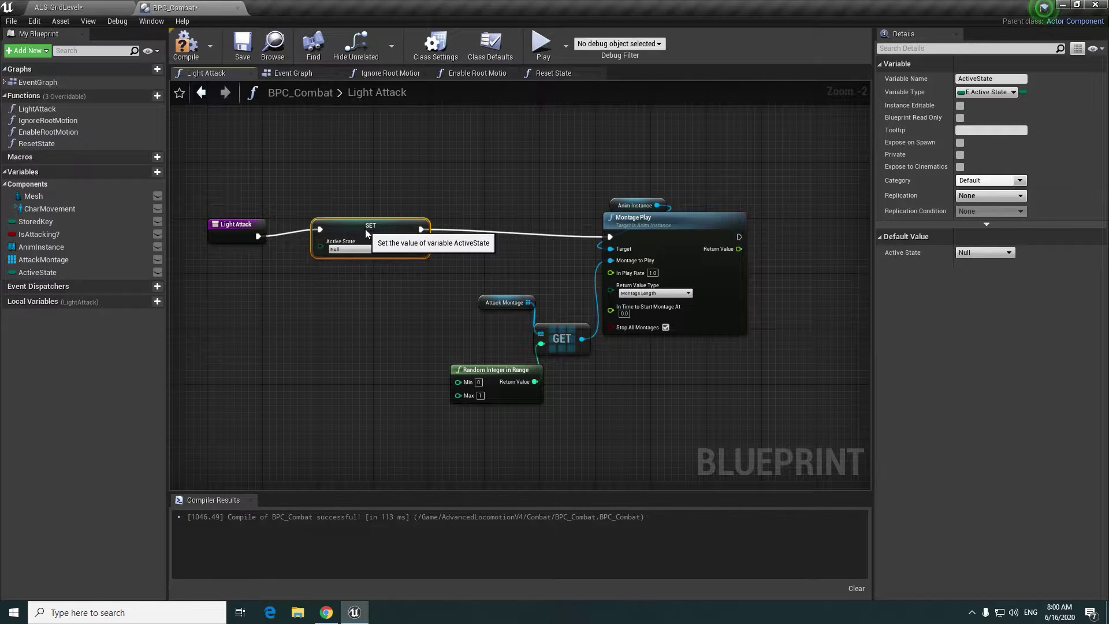
{"action": "left_click", "coordinate": [363, 255]}
{"action": "left_click", "coordinate": [361, 272]}
{"action": "scroll", "coordinate": [388, 308], "scroll_direction": "up", "scroll_amount": 2}
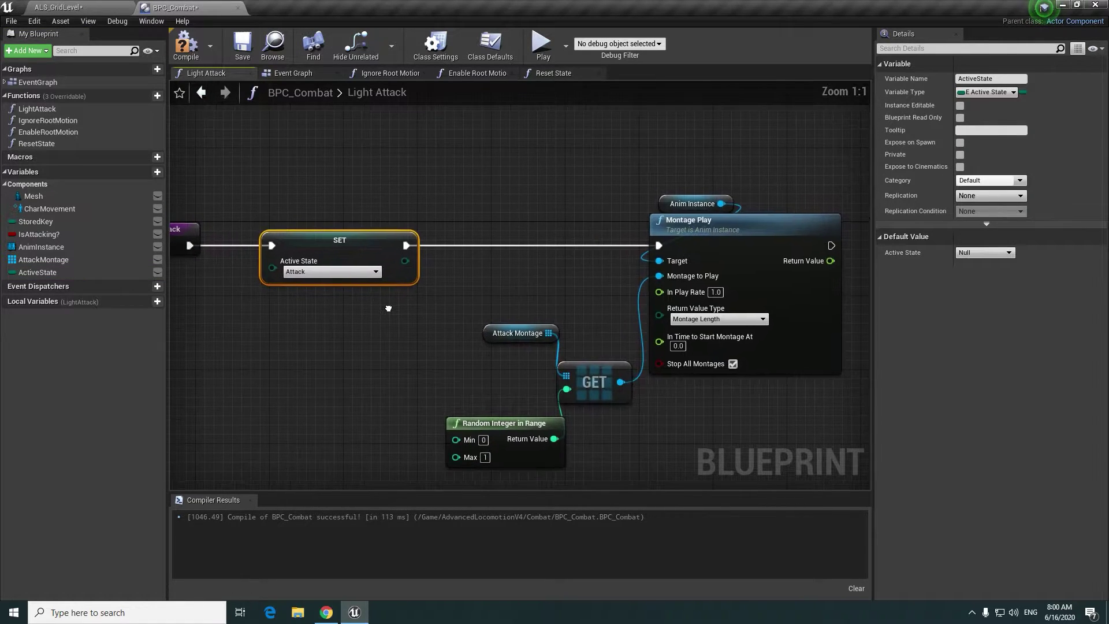
{"action": "right_click_drag", "start_coordinate": [393, 308], "coordinate": [399, 276]}
- Insert an Ignore Root Motion call between the SET ActiveState node and Montage Play
{"action": "left_click_drag", "start_coordinate": [51, 120], "coordinate": [229, 168]}
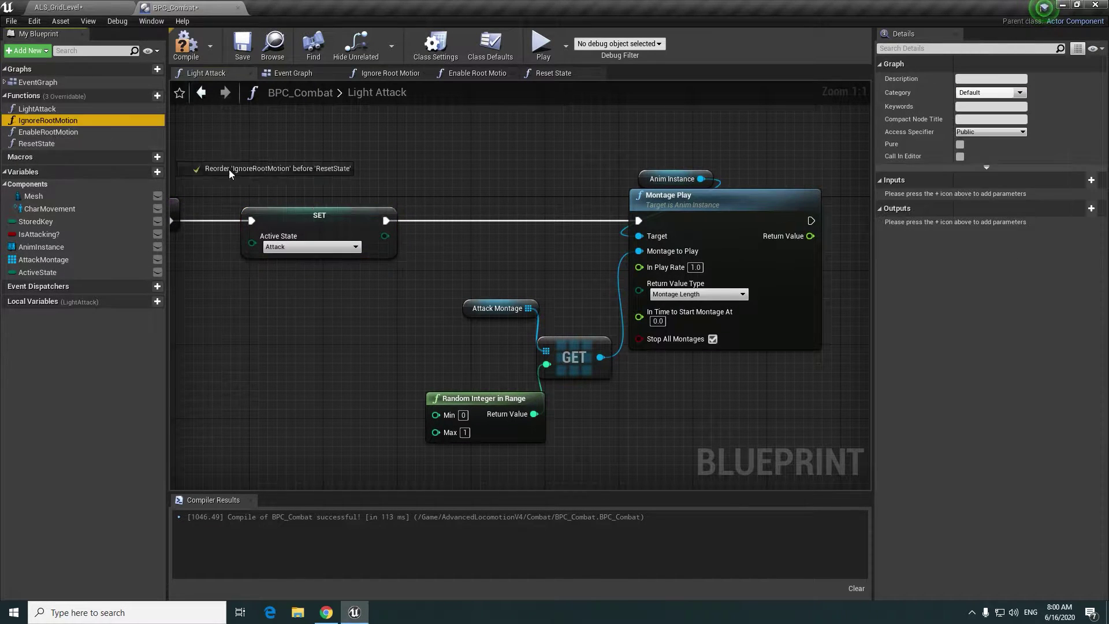
{"action": "left_click_drag", "start_coordinate": [370, 217], "coordinate": [373, 219]}
{"action": "left_click_drag", "start_coordinate": [452, 248], "coordinate": [532, 214]}
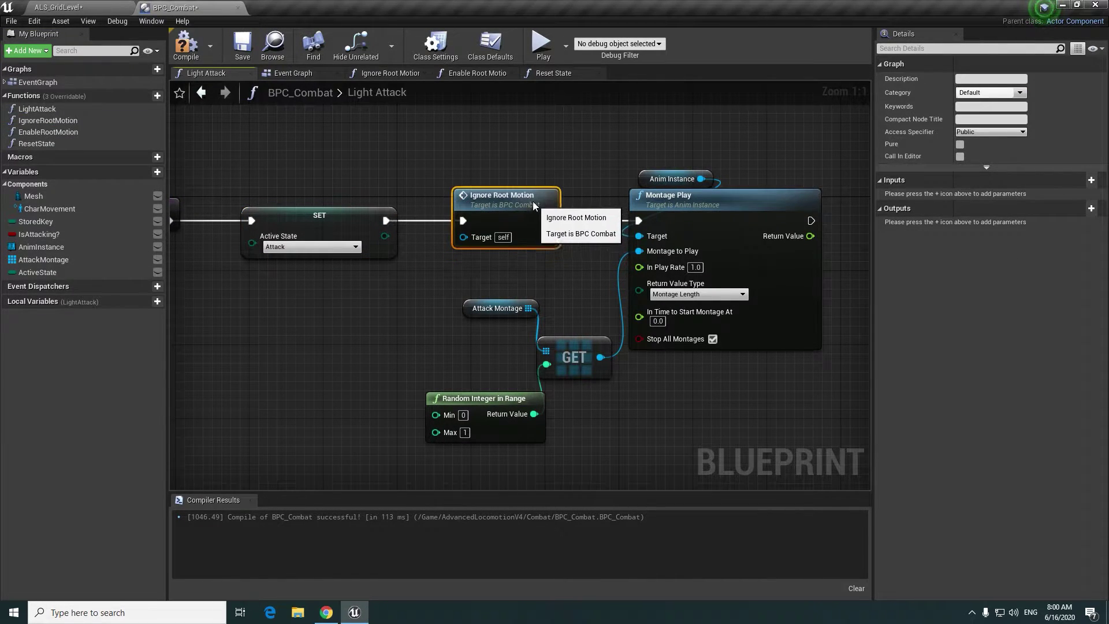
{"action": "right_click_drag", "start_coordinate": [810, 221], "coordinate": [480, 231]}
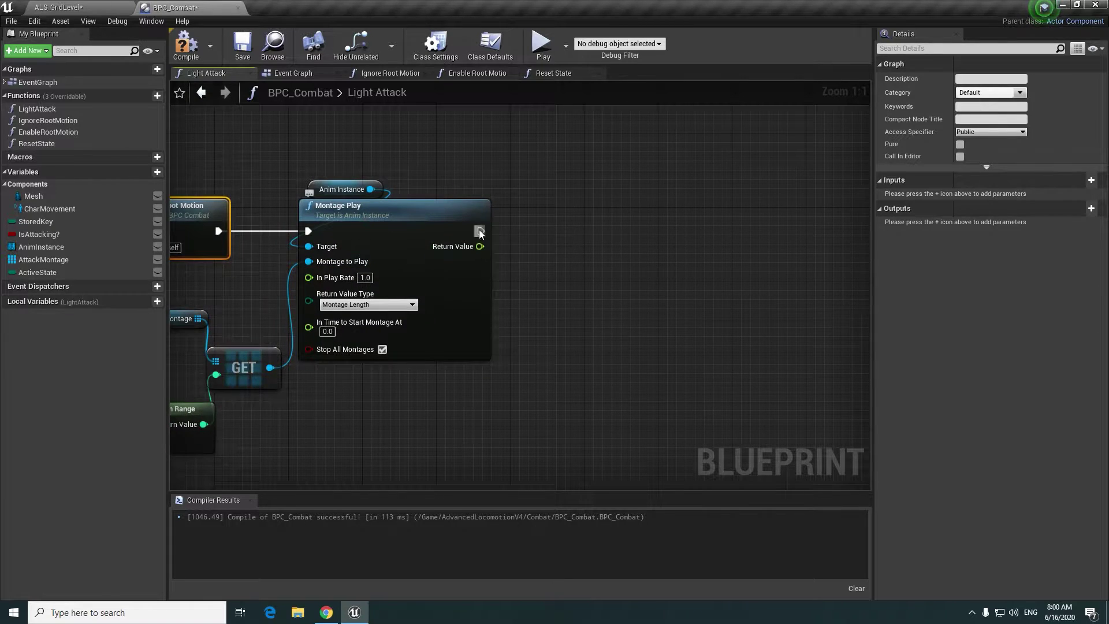
- Add a Set Timer by Function Name node after Montage Play
{"action": "left_click_drag", "start_coordinate": [479, 231], "coordinate": [551, 228]}
{"action": "type", "text": "sette"}
{"action": "key", "text": "BackSpace"}
{"action": "key", "text": "BackSpace"}
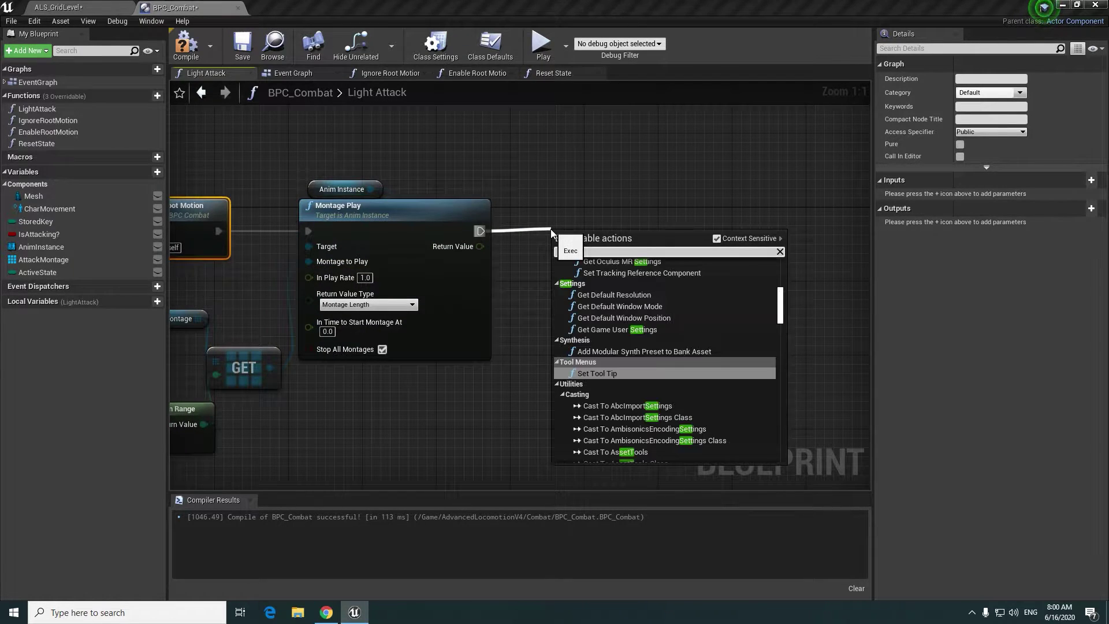
{"action": "type", "text": "timer"}
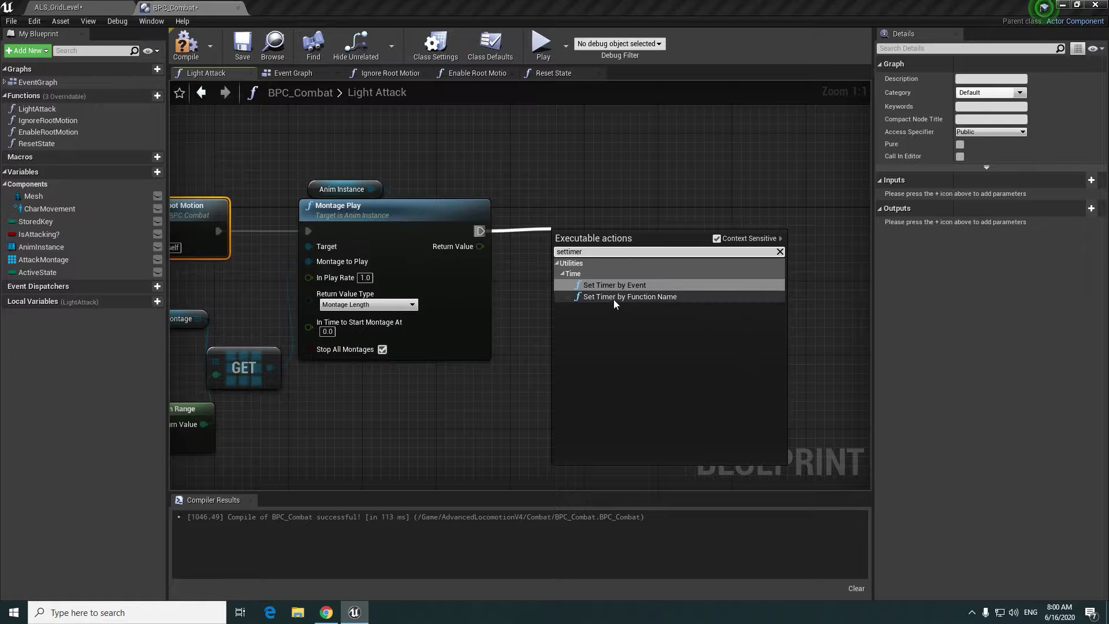
{"action": "left_click", "coordinate": [613, 300]}
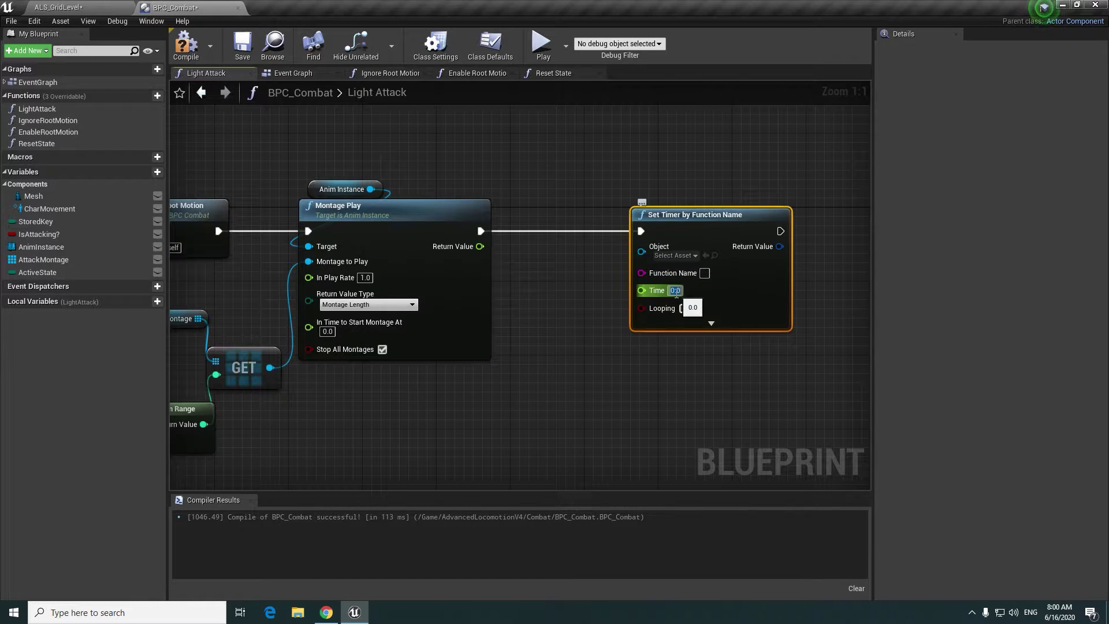
- Copy the ResetState function name into the timer's Function Name field
{"action": "left_click", "coordinate": [691, 362]}
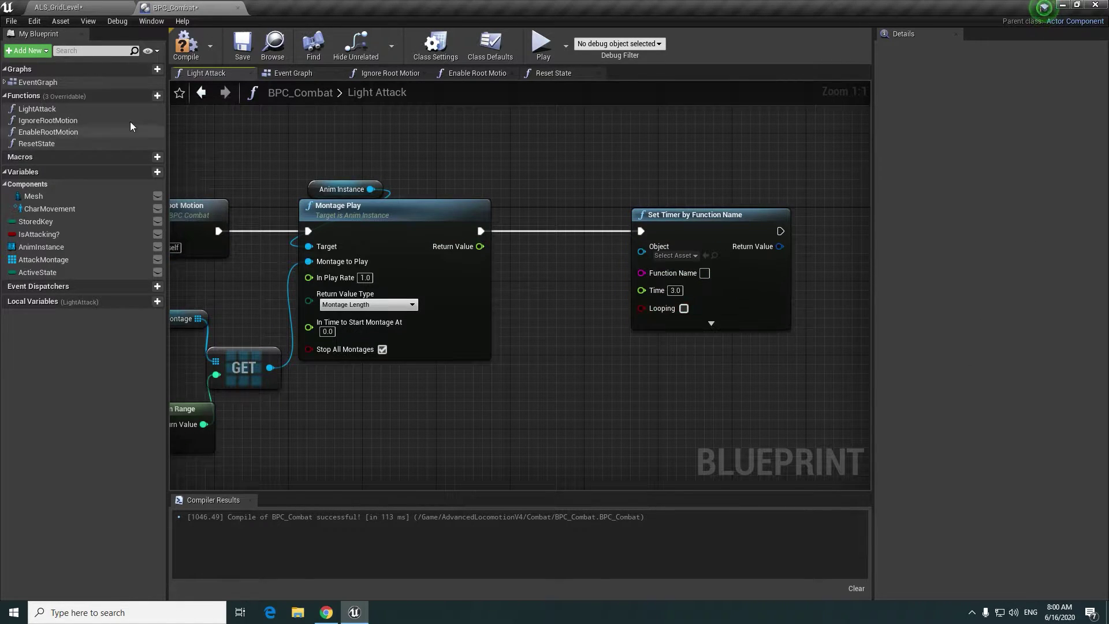
{"action": "left_click", "coordinate": [37, 144]}
{"action": "key", "text": "F2"}
{"action": "key", "text": "ctrl+c"}
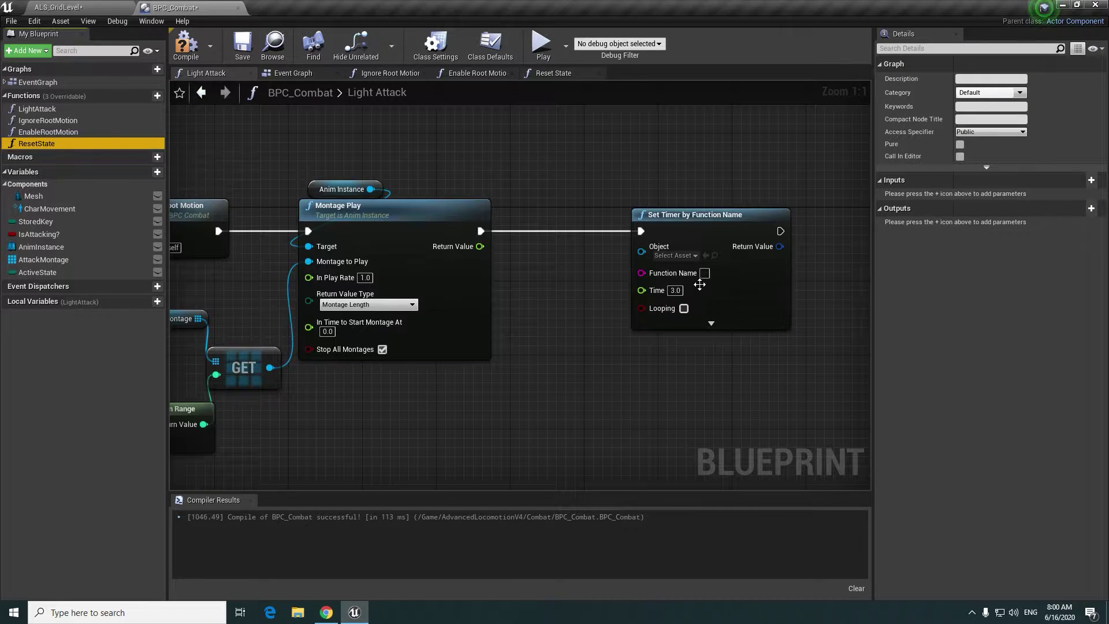
{"action": "left_click", "coordinate": [705, 272]}
{"action": "key", "text": "ctrl+v"}
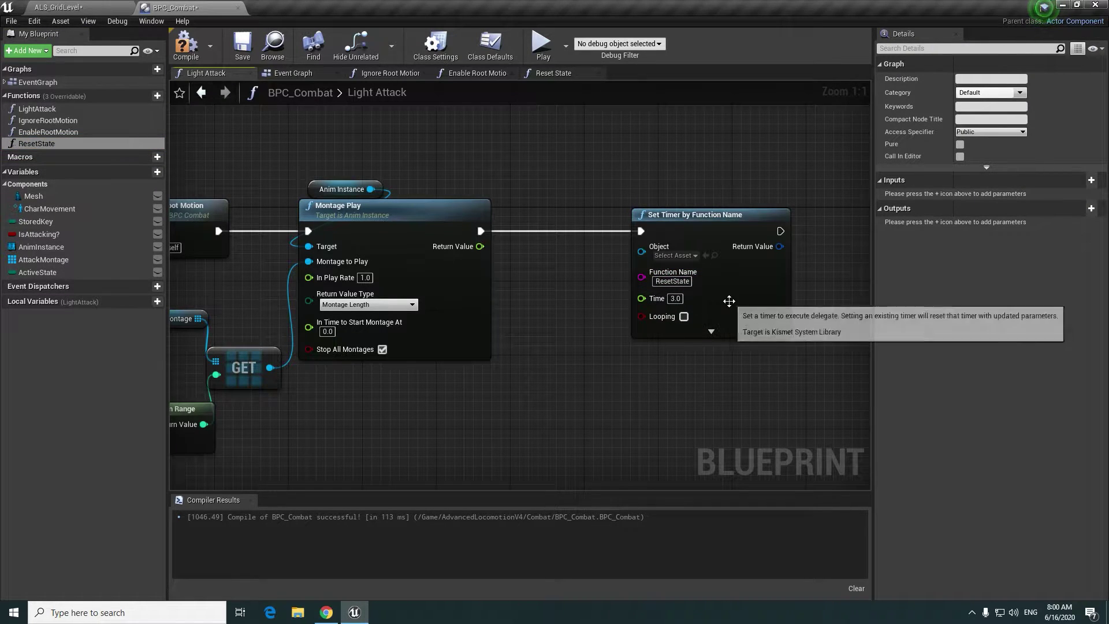
- Recentre the Light Attack graph, select the timer node, and open the ResetState function
{"action": "mouse_move", "coordinate": [526, 353]}
{"action": "right_mouse_down"}
{"action": "mouse_move", "coordinate": [497, 348]}
{"action": "mouse_move", "coordinate": [529, 332]}
{"action": "right_mouse_up"}
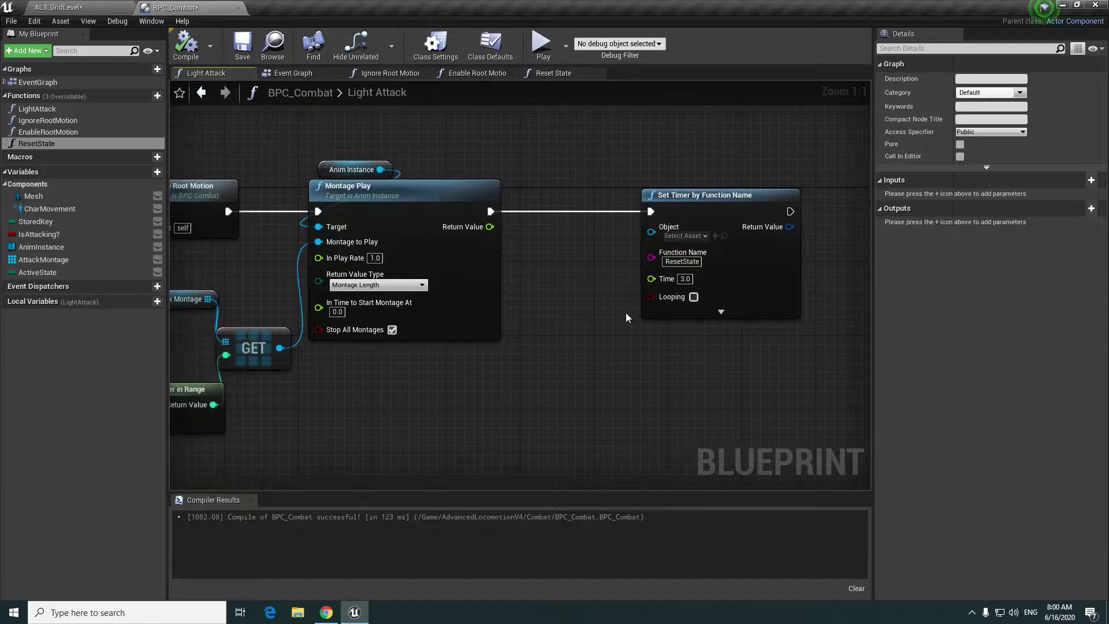
{"action": "left_click", "coordinate": [715, 292]}
{"action": "mouse_move", "coordinate": [402, 330]}
{"action": "right_mouse_down"}
{"action": "mouse_move", "coordinate": [438, 281]}
{"action": "mouse_move", "coordinate": [441, 320]}
{"action": "mouse_move", "coordinate": [420, 302]}
{"action": "right_mouse_up"}
{"action": "double_click", "coordinate": [36, 143]}
- Bring BPC_Combat's Initialize and Action Input nodes into view in its event graph
{"action": "left_click", "coordinate": [297, 73]}
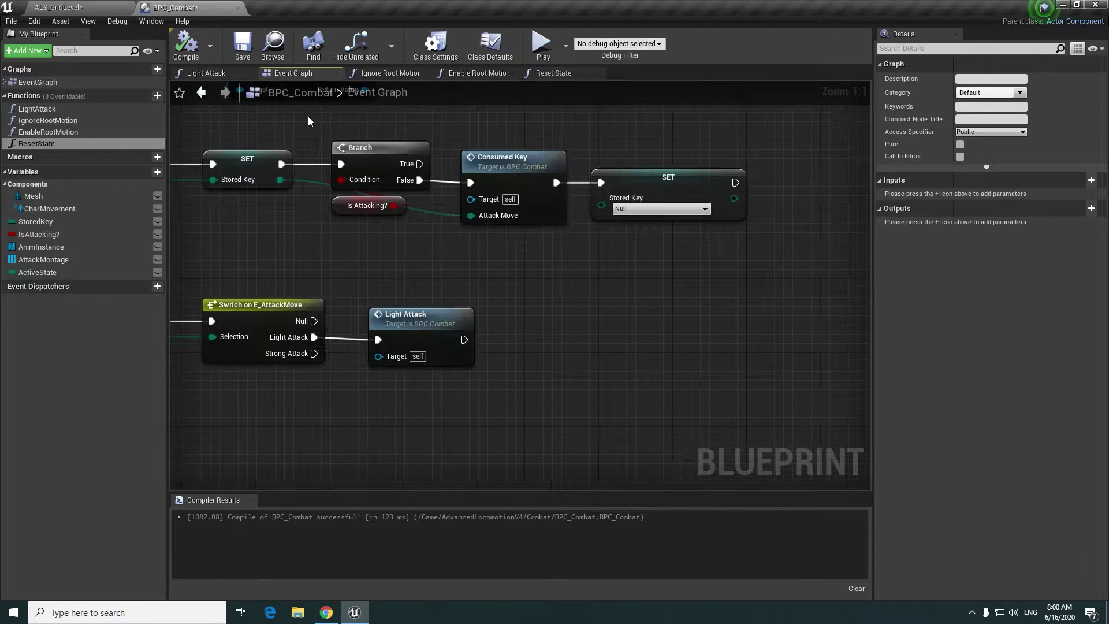
{"action": "scroll", "coordinate": [308, 121], "scroll_direction": "down", "scroll_amount": 2}
{"action": "mouse_move", "coordinate": [537, 312]}
{"action": "right_mouse_down"}
{"action": "mouse_move", "coordinate": [585, 406]}
{"action": "mouse_move", "coordinate": [576, 395]}
{"action": "right_mouse_up"}
- Browse from ALS_GridLevel to Blueprints > Character Logic and open ALS_Base_CharacterBP
{"action": "left_click", "coordinate": [95, 6]}
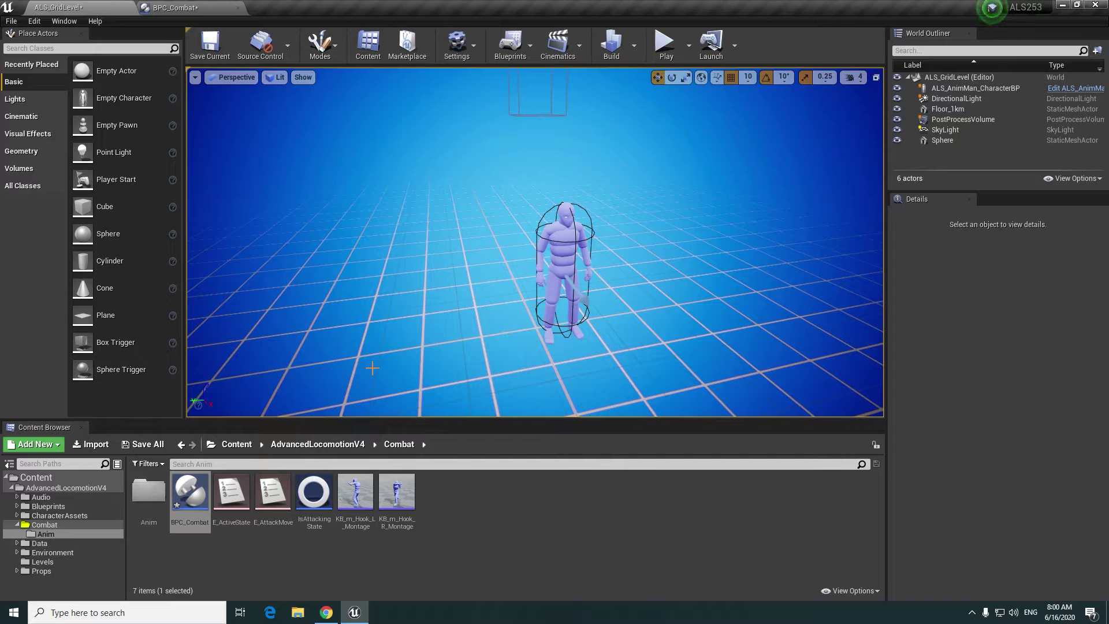
{"action": "left_click", "coordinate": [300, 446]}
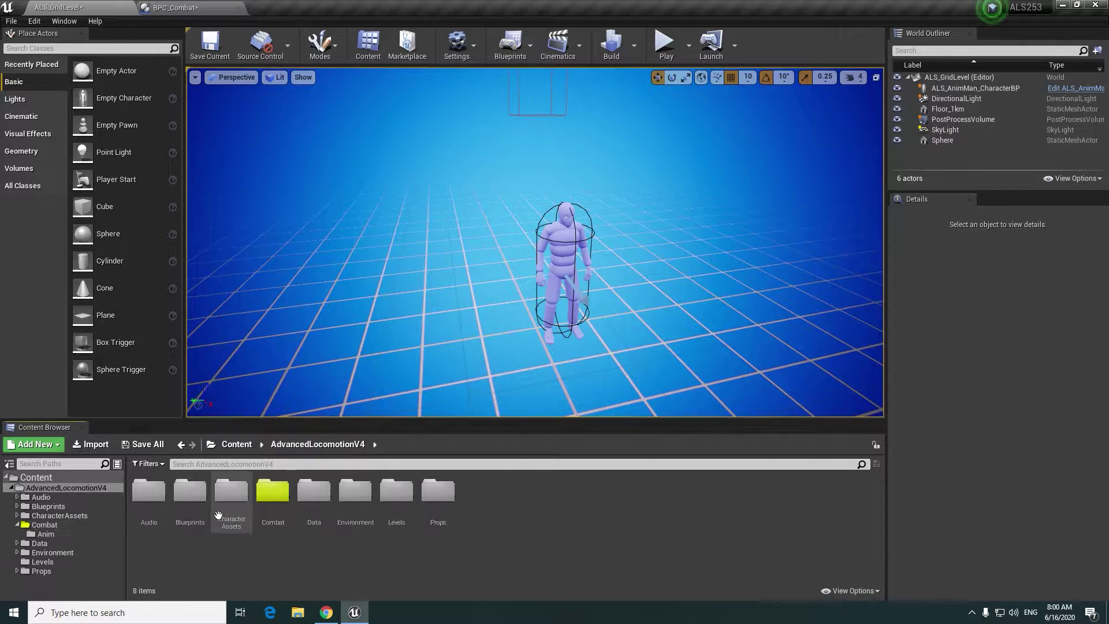
{"action": "double_click", "coordinate": [189, 494]}
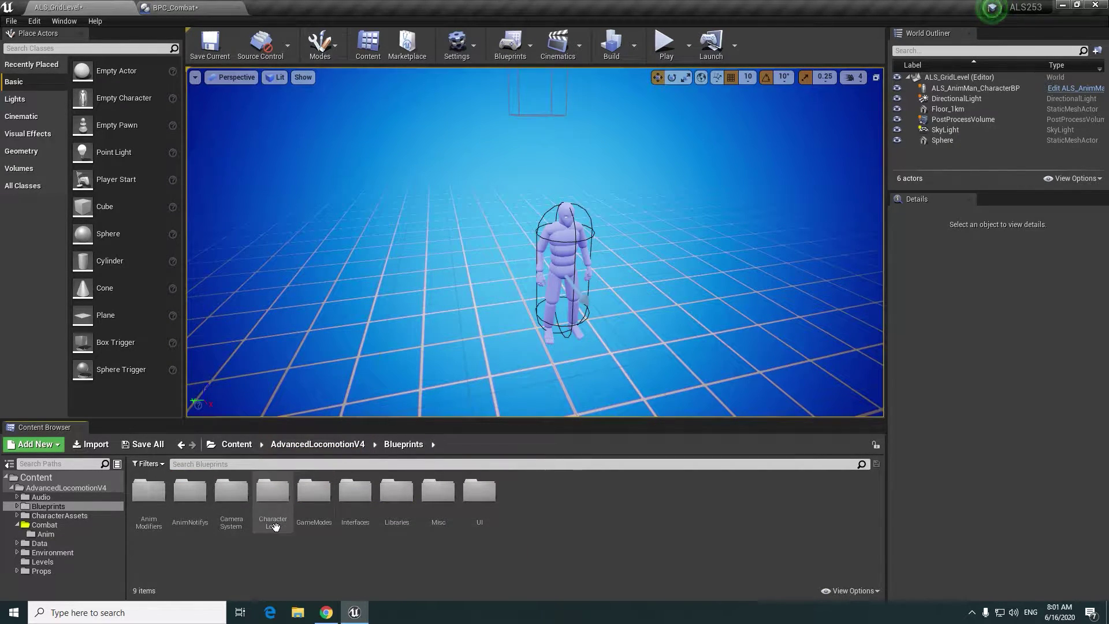
{"action": "double_click", "coordinate": [275, 502]}
{"action": "double_click", "coordinate": [231, 499]}
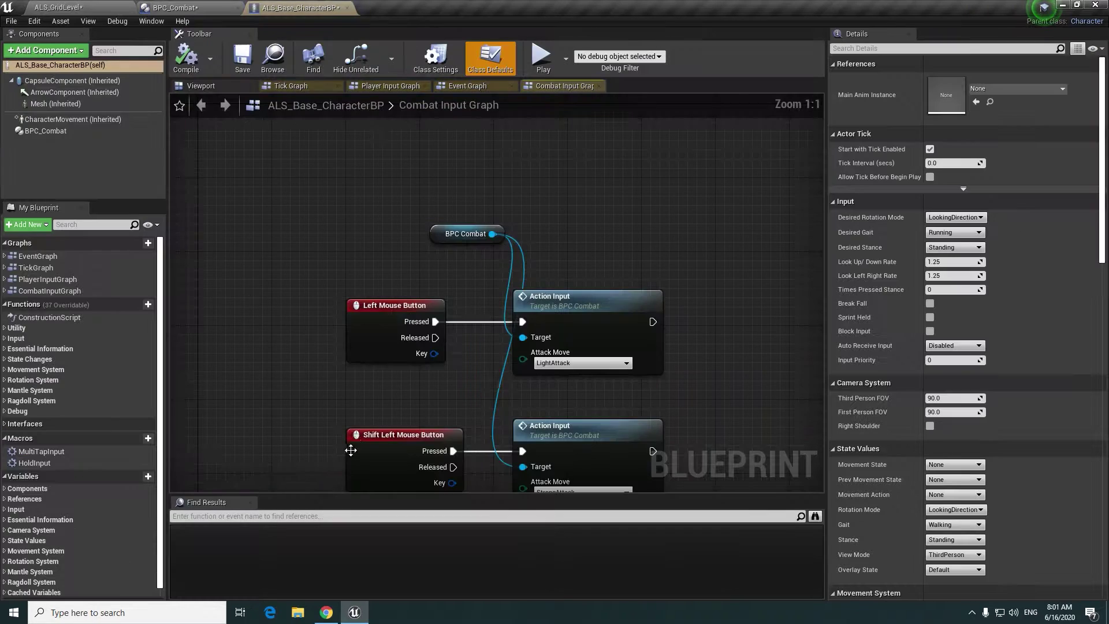
- Drag a CharacterMovement getter into the Event Graph and wire it to Initialize's Char Movement pin
{"action": "right_click_drag", "start_coordinate": [462, 373], "coordinate": [290, 85]}
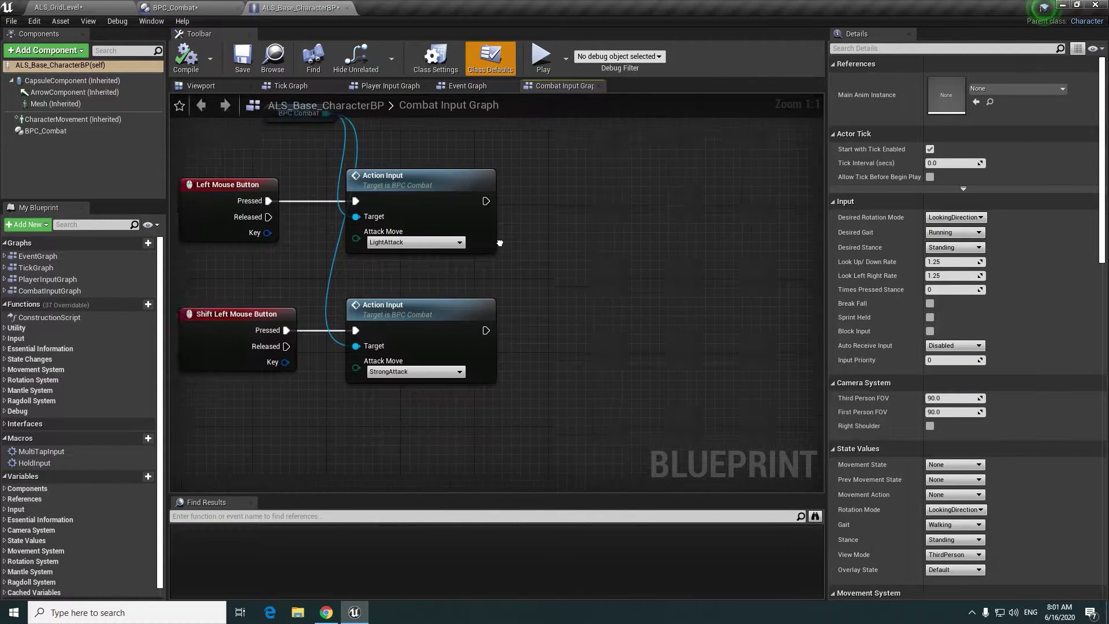
{"action": "left_click", "coordinate": [466, 85]}
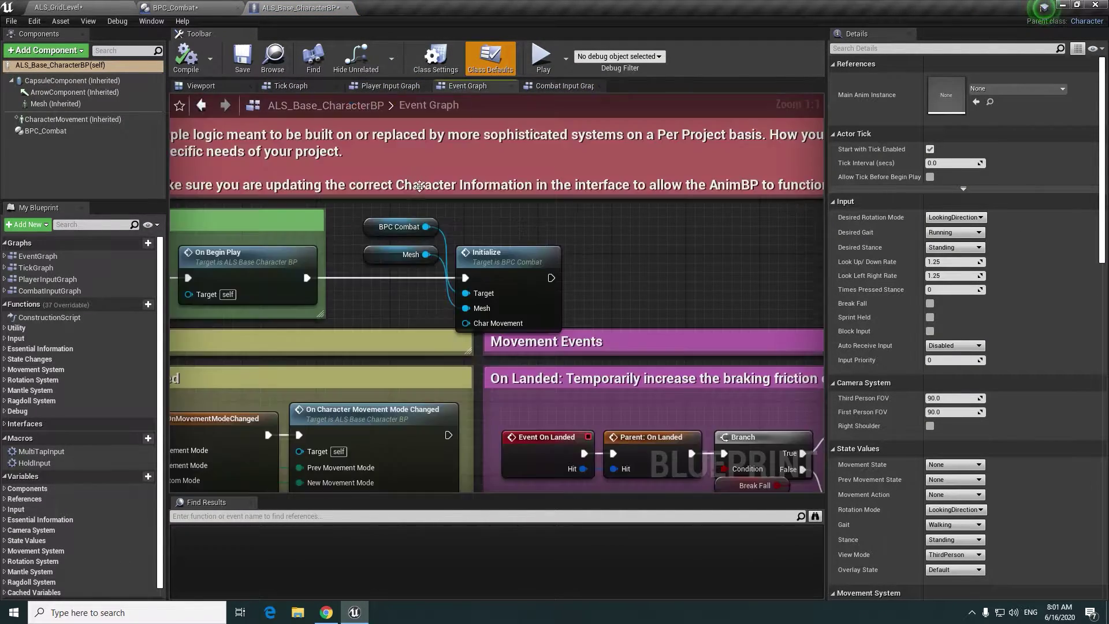
{"action": "scroll", "coordinate": [499, 231], "scroll_direction": "down", "scroll_amount": 5}
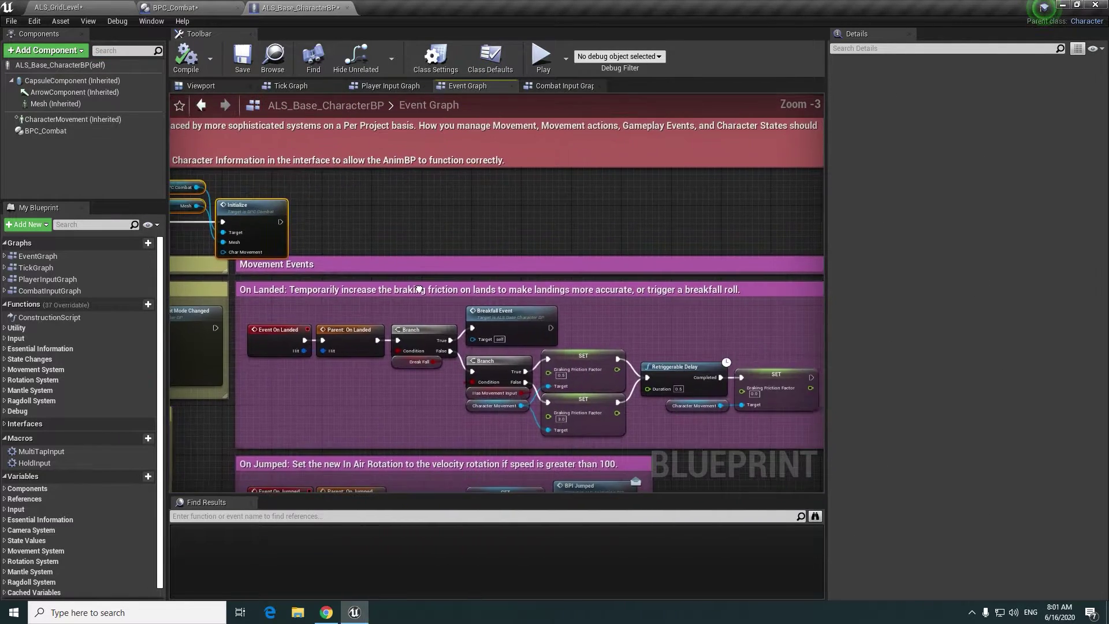
{"action": "left_click_drag", "start_coordinate": [304, 248], "coordinate": [726, 251]}
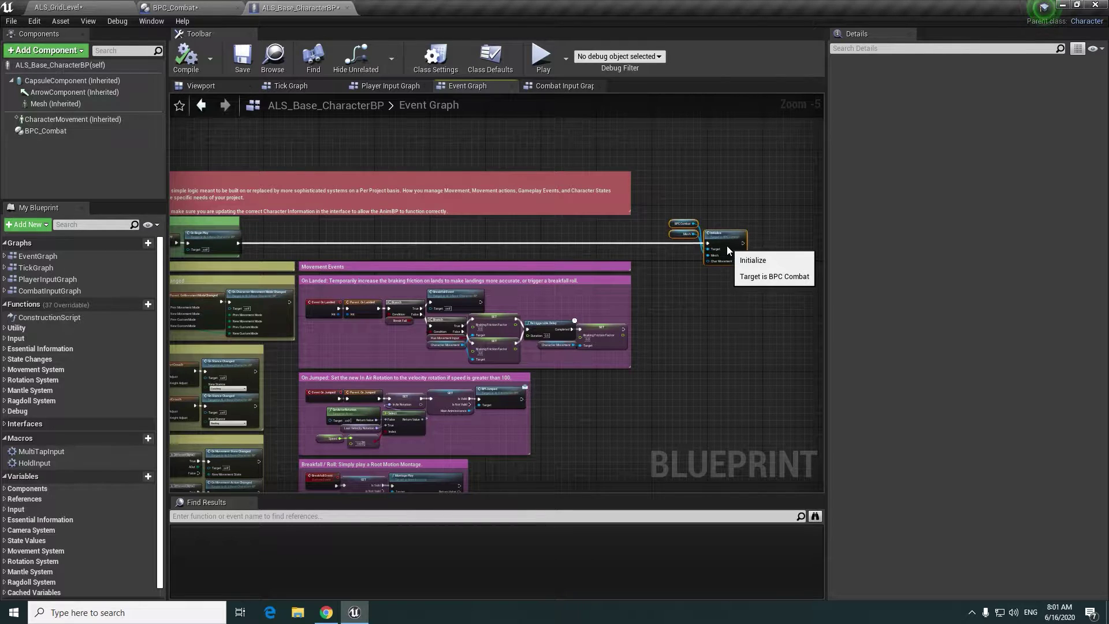
{"action": "right_click_drag", "start_coordinate": [727, 245], "coordinate": [477, 286]}
{"action": "scroll", "coordinate": [490, 328], "scroll_direction": "up", "scroll_amount": 4}
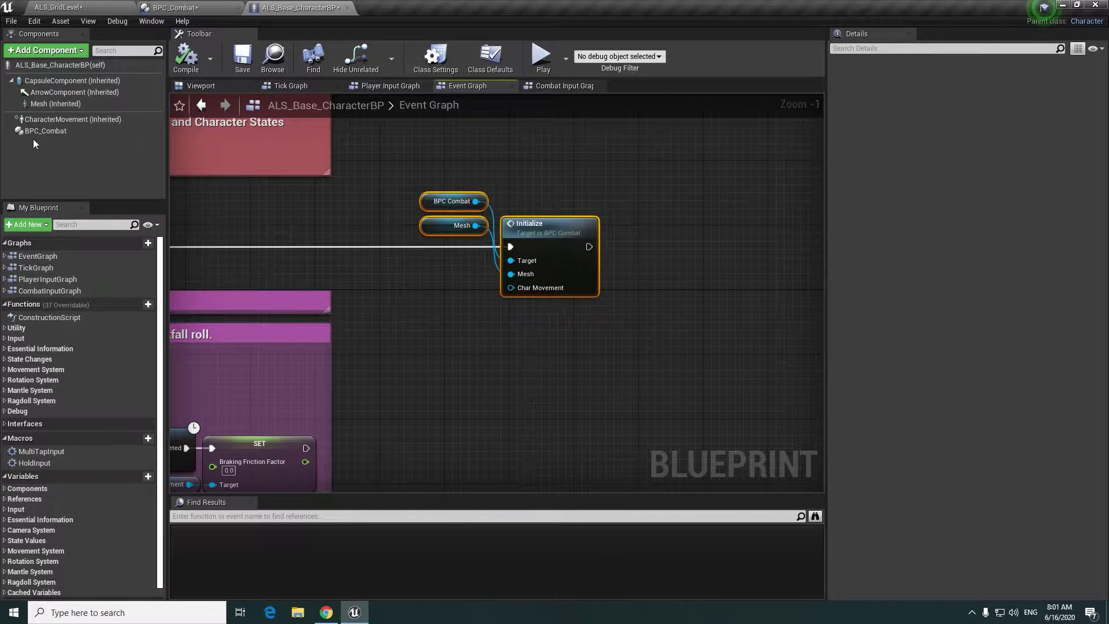
{"action": "mouse_move", "coordinate": [57, 119]}
{"action": "left_mouse_down"}
{"action": "mouse_move", "coordinate": [429, 261]}
{"action": "mouse_move", "coordinate": [414, 258]}
{"action": "left_mouse_up"}
{"action": "left_click_drag", "start_coordinate": [479, 270], "coordinate": [511, 288]}
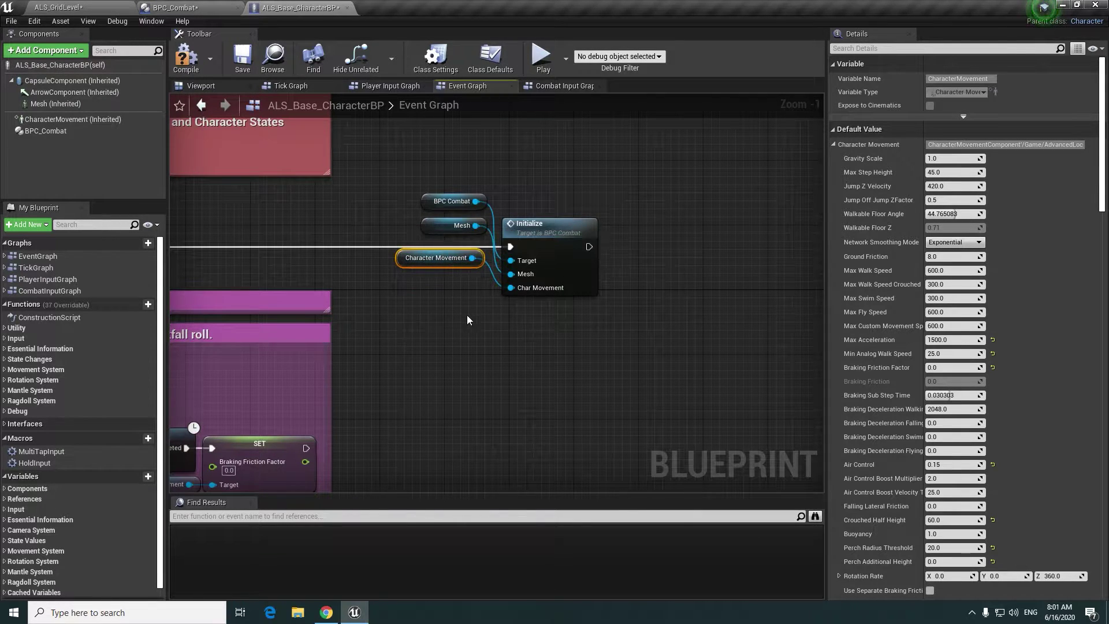
- Wrap the three getters and the Initialize node in a comment titled 'Extended'
{"action": "left_click_drag", "start_coordinate": [612, 324], "coordinate": [392, 194]}
{"action": "key", "text": "c"}
{"action": "type", "text": "Exten"}
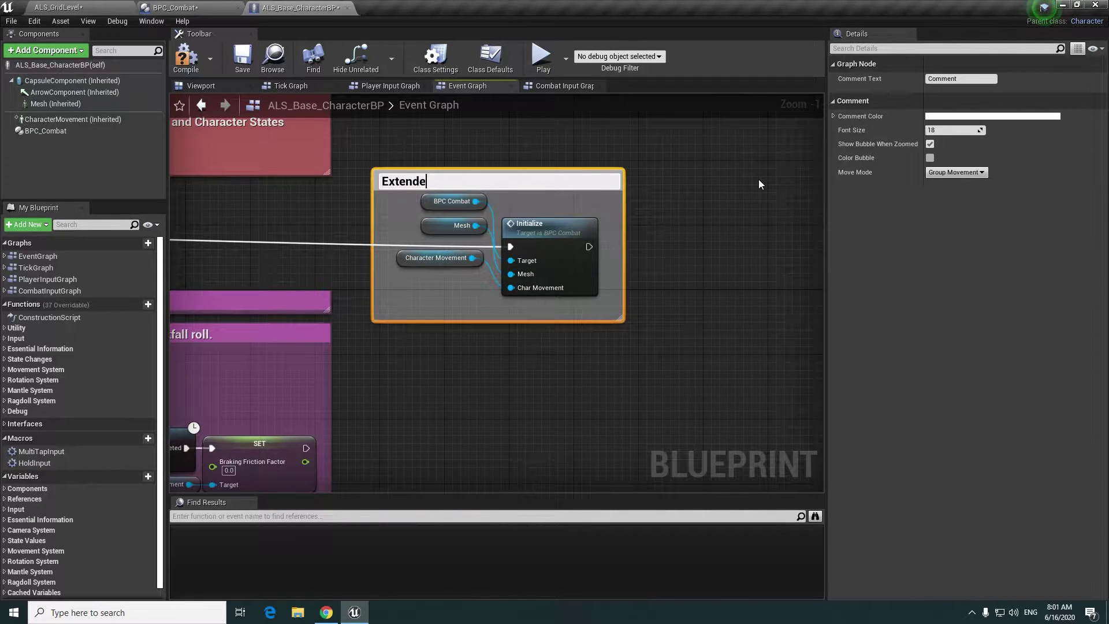
{"action": "type", "text": "de"}
{"action": "key", "text": "Return"}
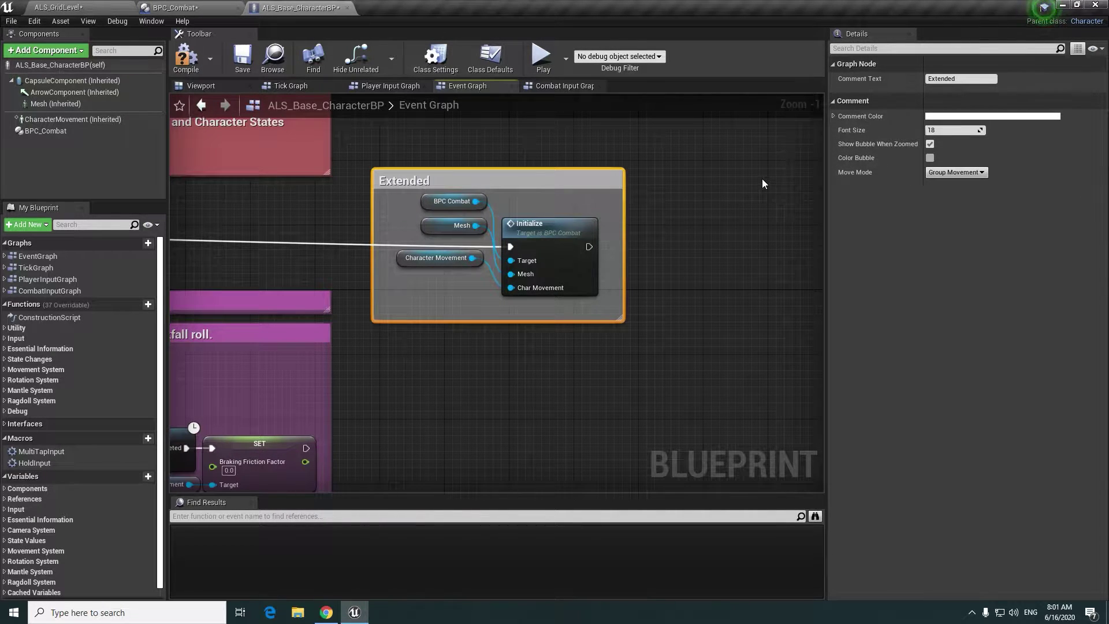
{"action": "left_click", "coordinate": [930, 144]}
- Colour the Extended comment purple and compile the character blueprint
{"action": "left_click", "coordinate": [937, 118]}
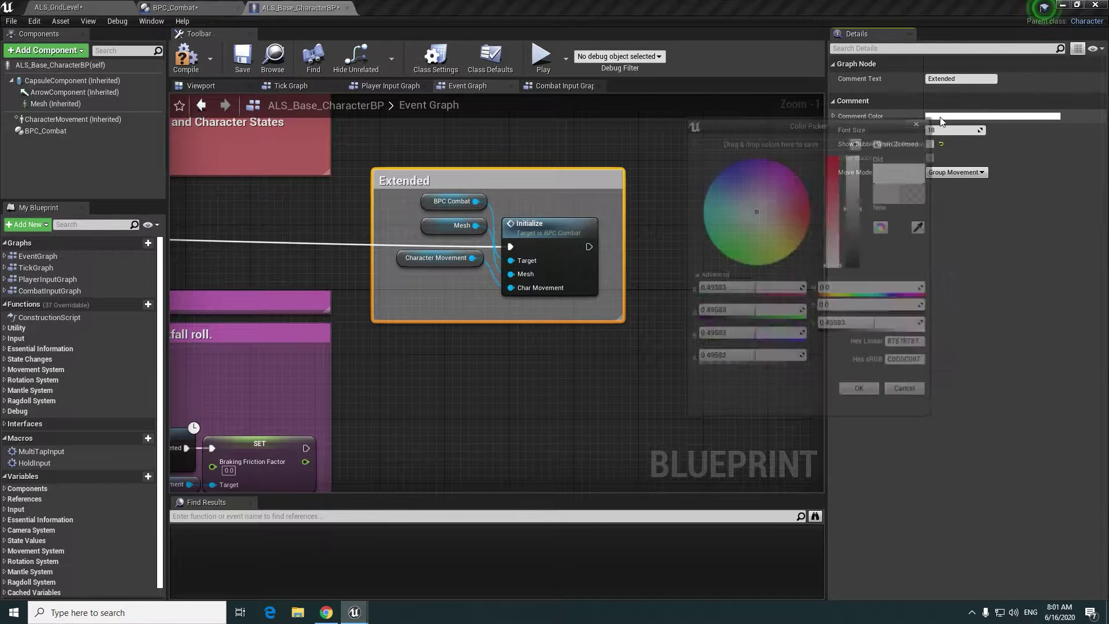
{"action": "left_click_drag", "start_coordinate": [802, 206], "coordinate": [740, 174]}
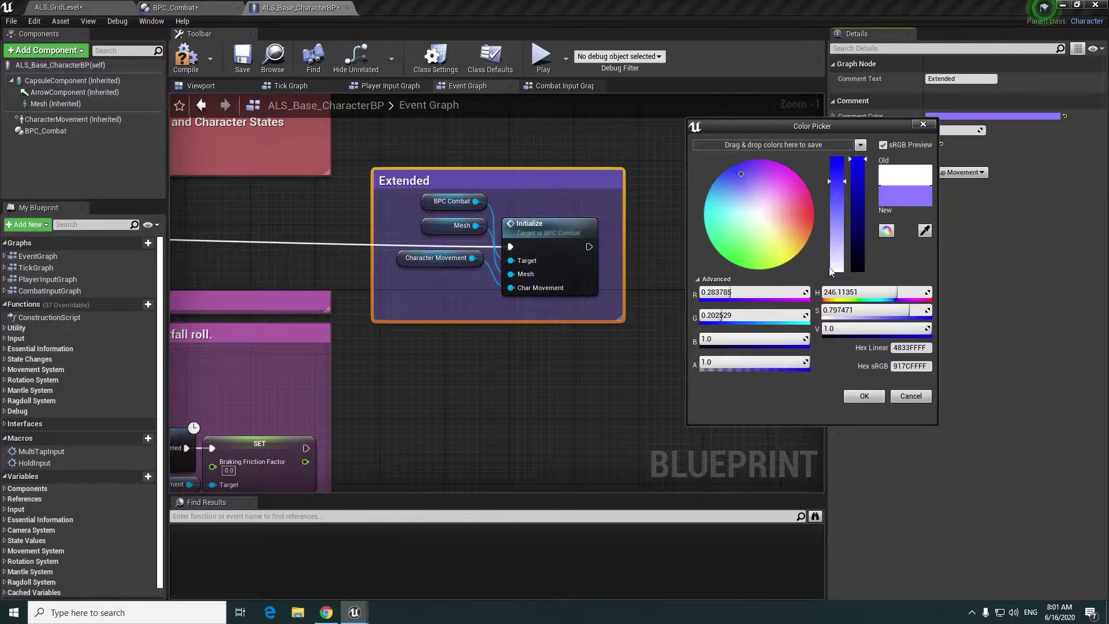
{"action": "left_click", "coordinate": [862, 393]}
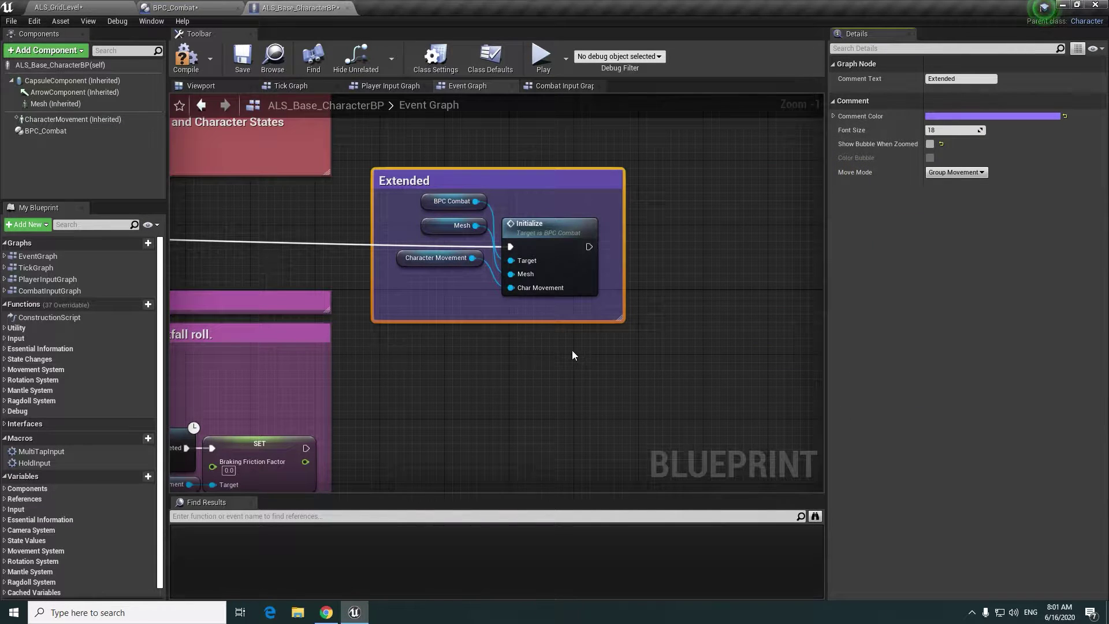
{"action": "right_click_drag", "start_coordinate": [572, 350], "coordinate": [491, 336]}
{"action": "left_click", "coordinate": [186, 58]}
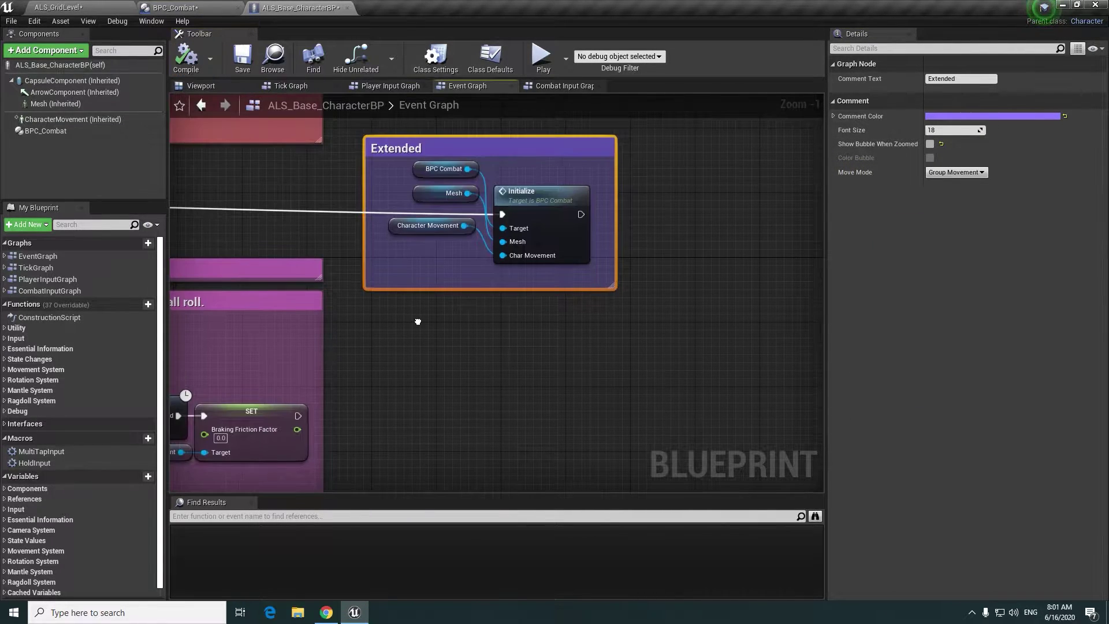
{"action": "right_click_drag", "start_coordinate": [418, 325], "coordinate": [445, 377]}
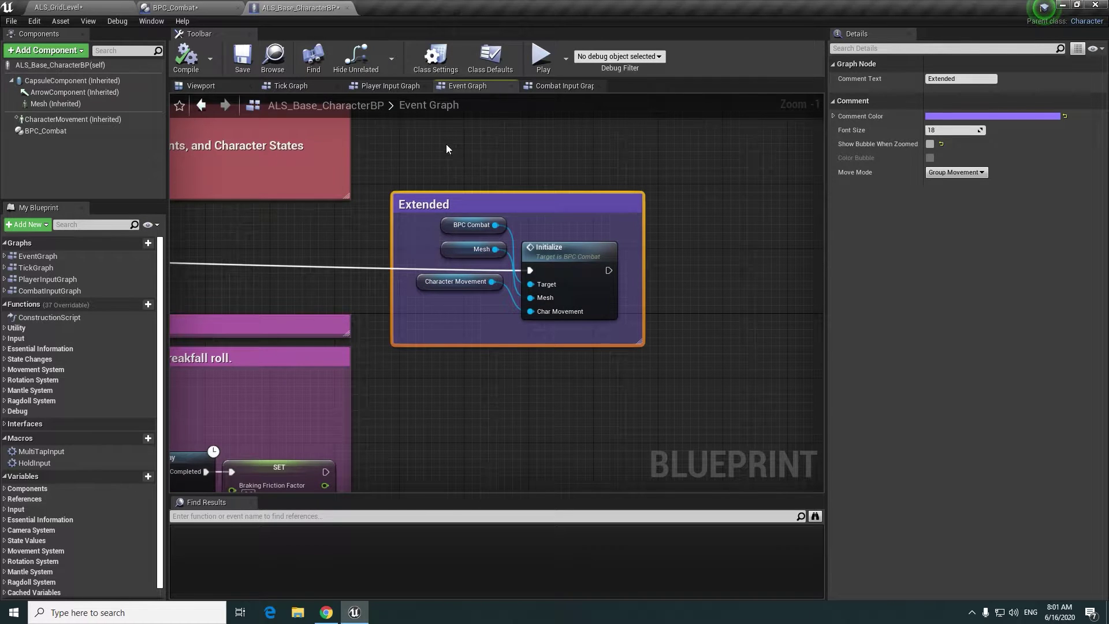
- Add a Desired Rotation Mode getter to the Combat Input Graph
{"action": "left_click", "coordinate": [559, 88]}
{"action": "mouse_move", "coordinate": [547, 216]}
{"action": "right_mouse_down"}
{"action": "mouse_move", "coordinate": [478, 221]}
{"action": "mouse_move", "coordinate": [505, 184]}
{"action": "right_mouse_up"}
{"action": "right_click", "coordinate": [505, 184]}
{"action": "type", "text": "get desire"}
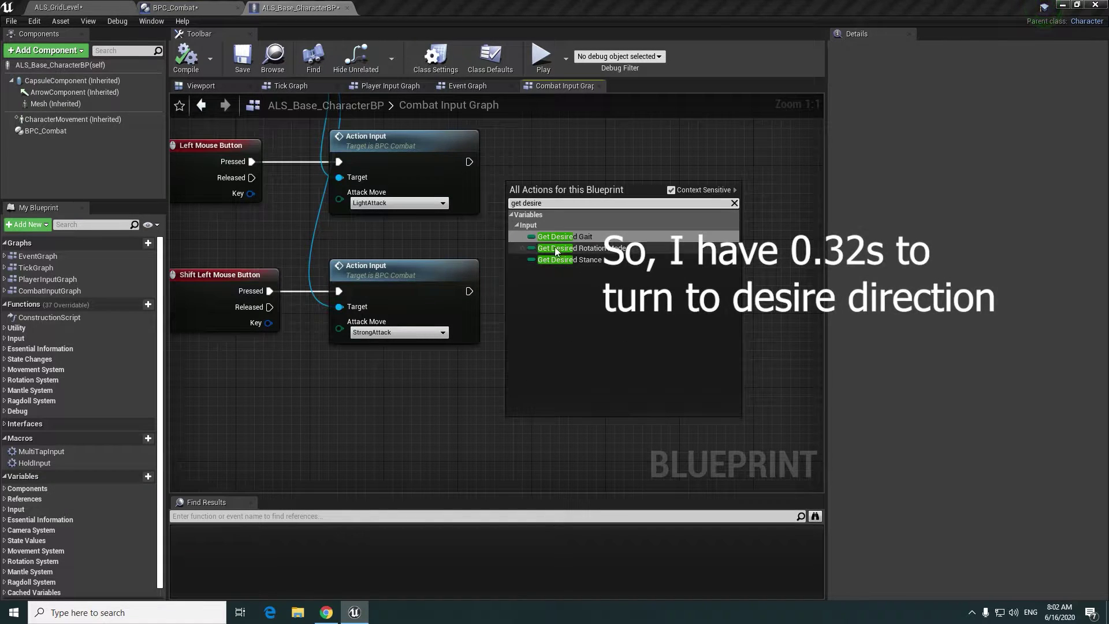
{"action": "left_click", "coordinate": [554, 248]}
{"action": "left_click_drag", "start_coordinate": [539, 196], "coordinate": [521, 215]}
- Add a Switch on ALS_RotationMode fed by the light attack output and Desired Rotation Mode
{"action": "left_click_drag", "start_coordinate": [584, 189], "coordinate": [584, 190]}
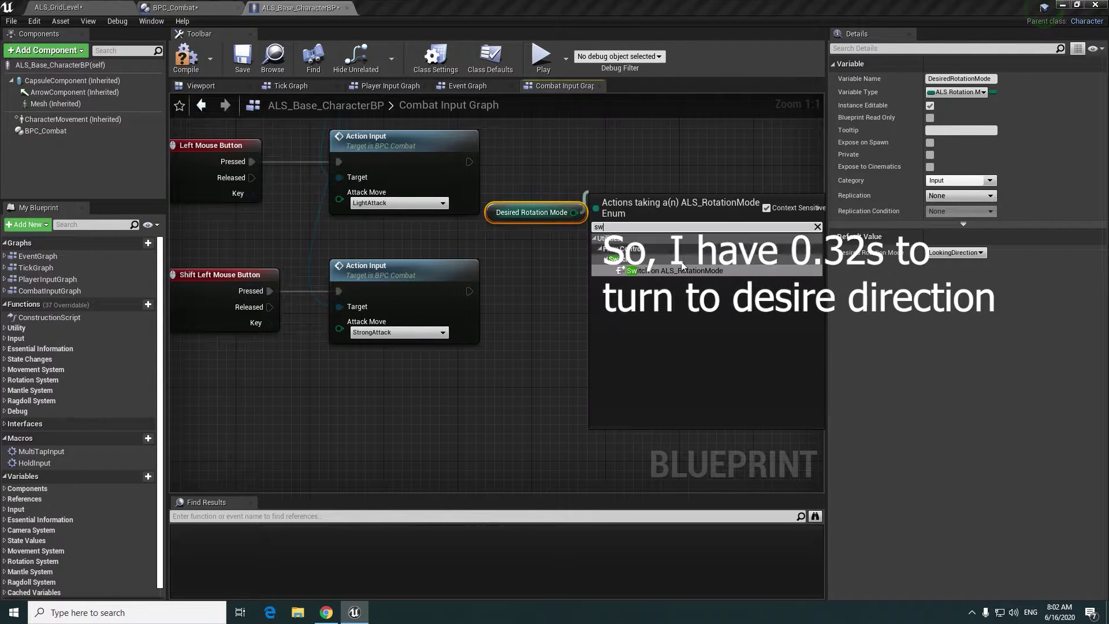
{"action": "left_click", "coordinate": [687, 277]}
{"action": "right_click_drag", "start_coordinate": [687, 277], "coordinate": [595, 405]}
{"action": "left_click_drag", "start_coordinate": [533, 349], "coordinate": [533, 286]}
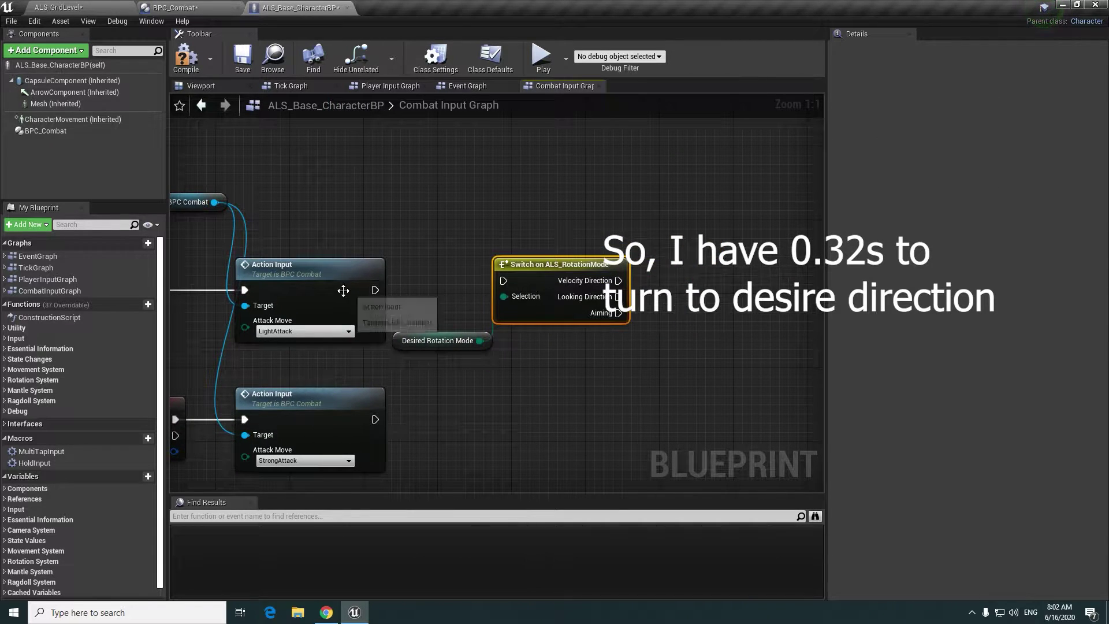
{"action": "mouse_move", "coordinate": [375, 289]}
{"action": "left_mouse_down"}
{"action": "mouse_move", "coordinate": [484, 298]}
{"action": "mouse_move", "coordinate": [504, 281]}
{"action": "left_mouse_up"}
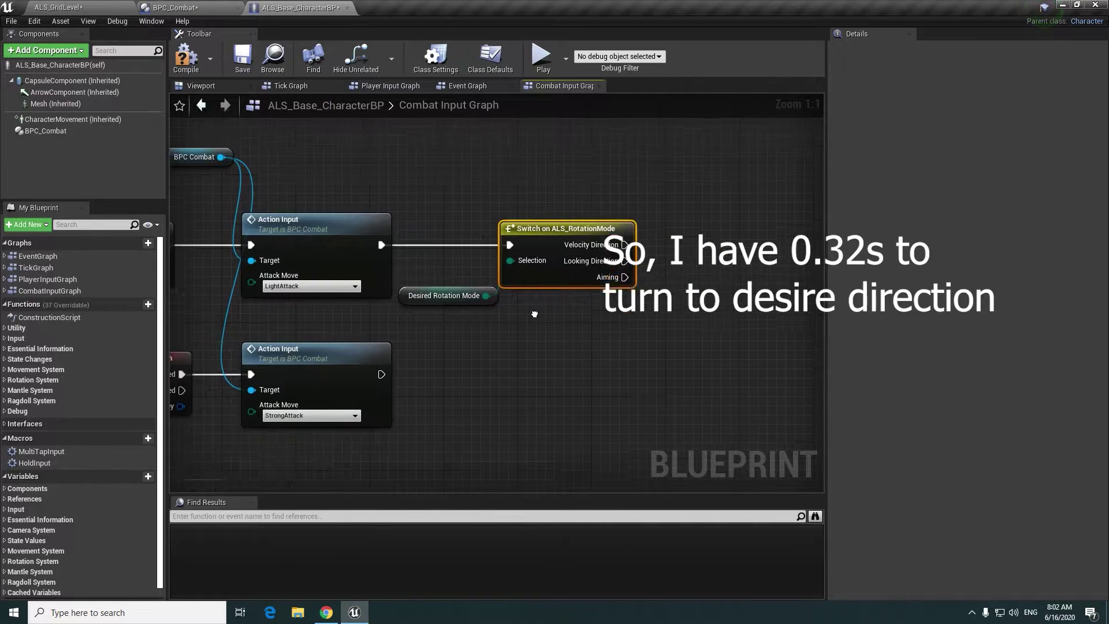
{"action": "right_click_drag", "start_coordinate": [508, 347], "coordinate": [515, 289]}
{"action": "left_click_drag", "start_coordinate": [489, 283], "coordinate": [509, 249]}
{"action": "left_click_drag", "start_coordinate": [412, 291], "coordinate": [513, 300]}
{"action": "right_click_drag", "start_coordinate": [613, 322], "coordinate": [457, 317]}
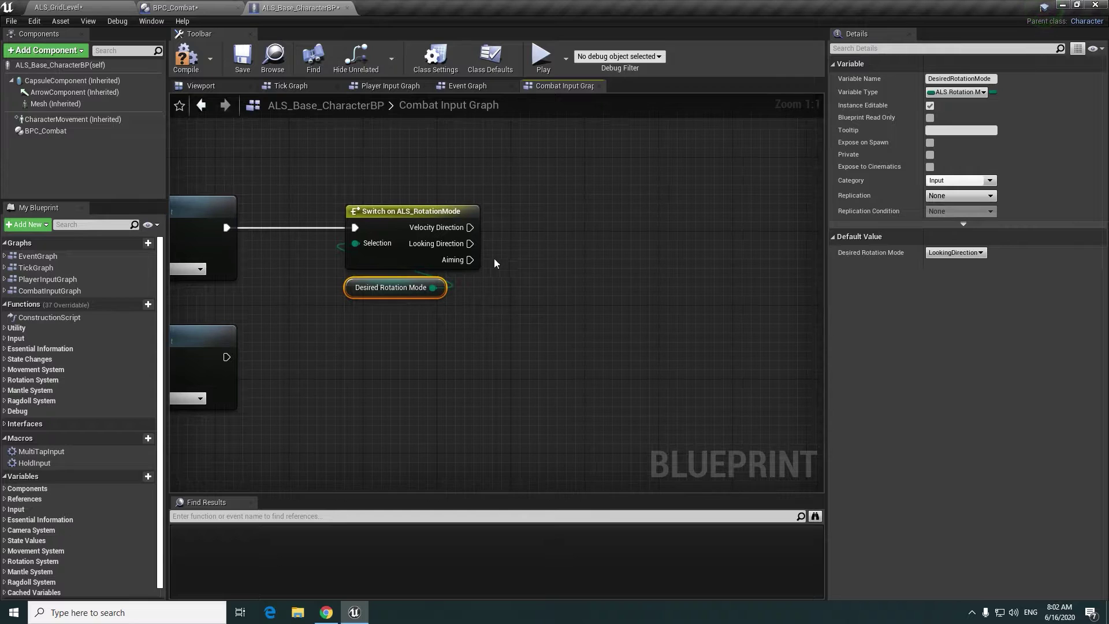
- Call BPI Set Rotation Mode from the Switch's Velocity Direction output
{"action": "left_click_drag", "start_coordinate": [521, 224], "coordinate": [521, 224]}
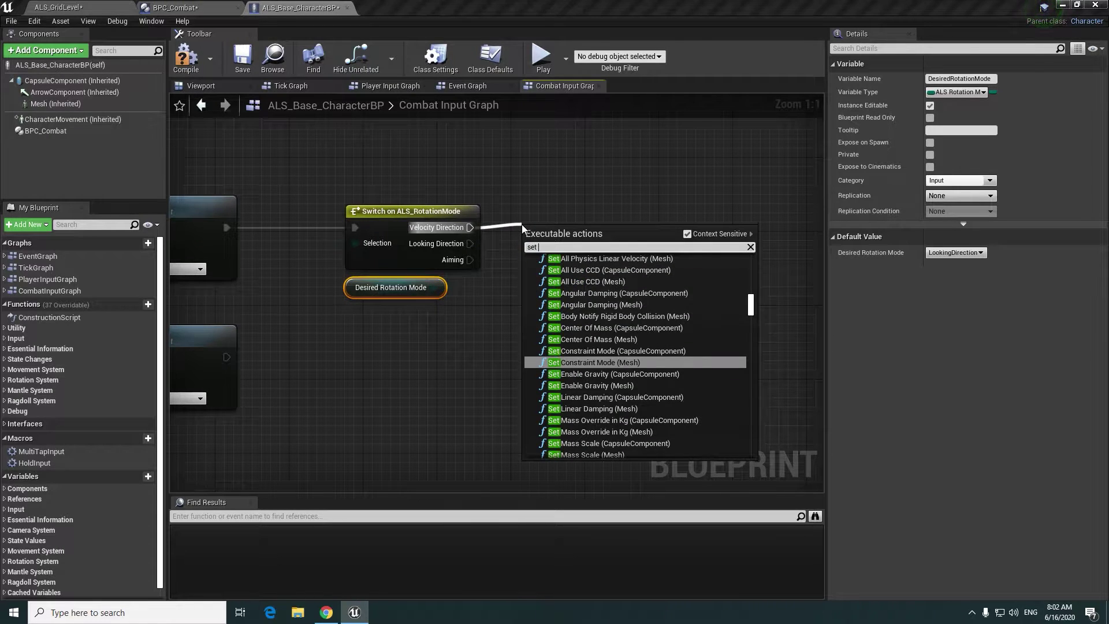
{"action": "type", "text": "set bpi rotatio"}
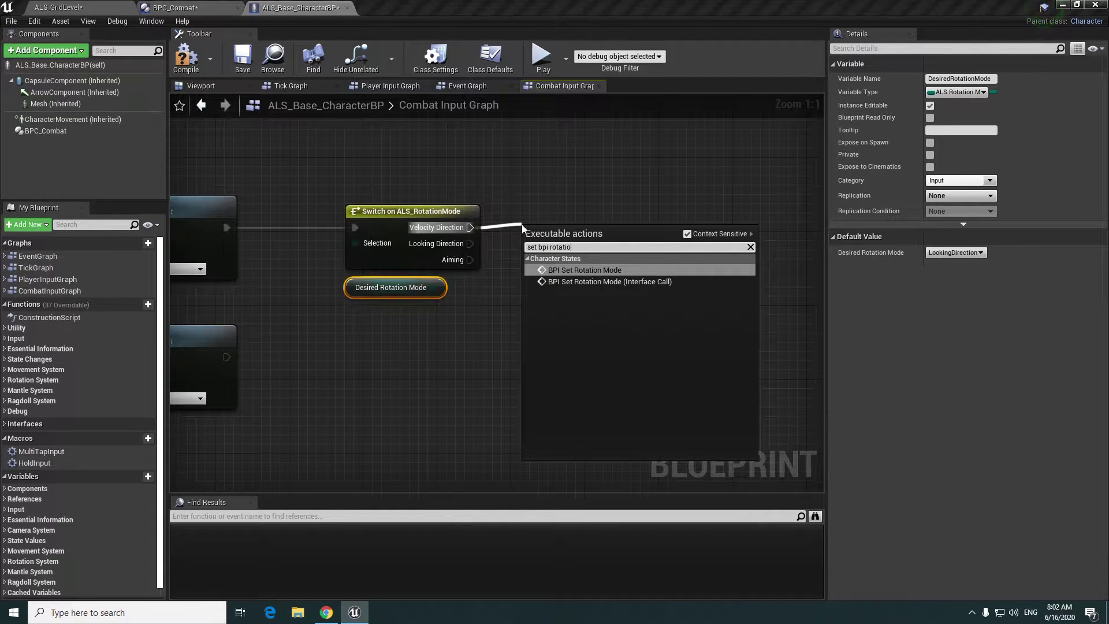
{"action": "key", "text": "Return"}
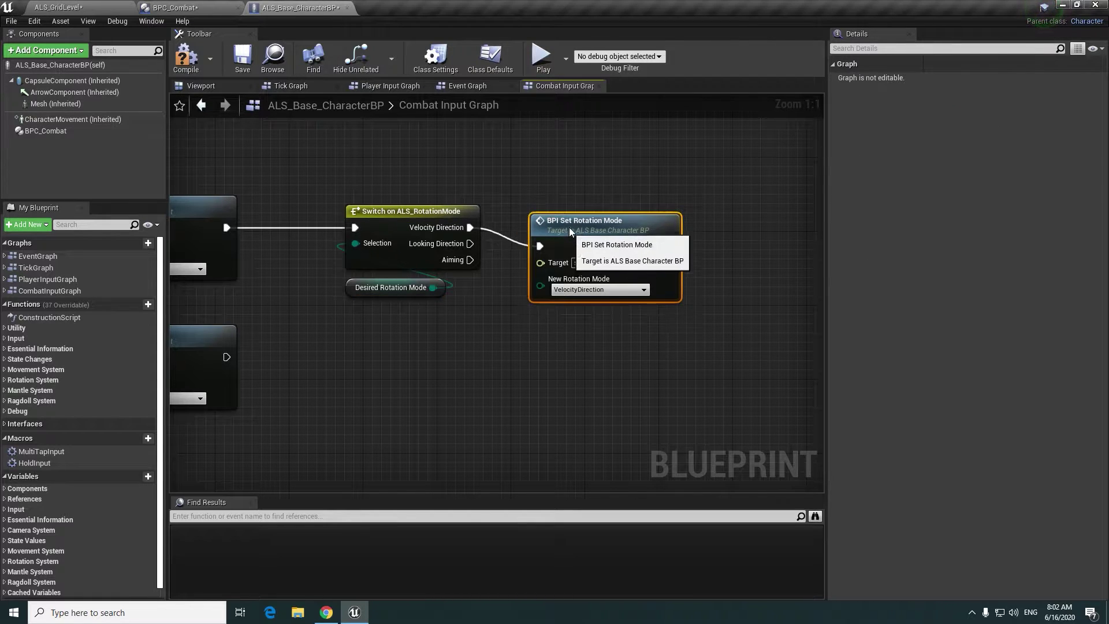
{"action": "left_click_drag", "start_coordinate": [570, 227], "coordinate": [579, 199]}
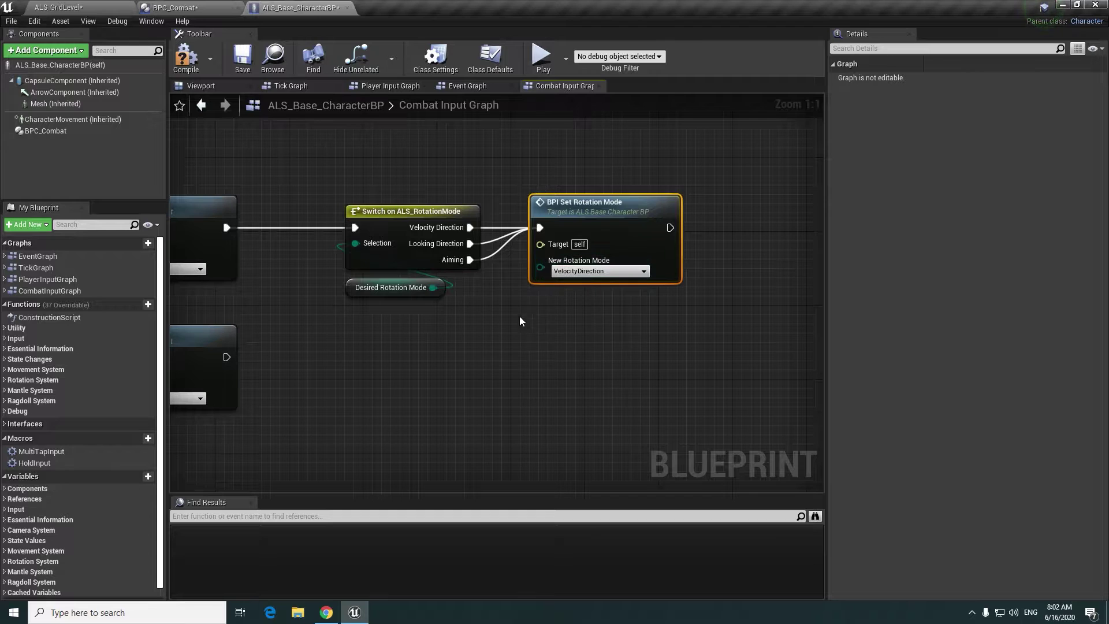
{"action": "mouse_move", "coordinate": [420, 356]}
{"action": "right_mouse_down"}
{"action": "mouse_move", "coordinate": [411, 375]}
{"action": "mouse_move", "coordinate": [636, 303]}
{"action": "right_mouse_up"}
- Save ALS_Base_CharacterBP with Ctrl+S and zoom out to view the whole input graph
{"action": "key", "text": "ctrl+s"}
{"action": "scroll", "coordinate": [527, 322], "scroll_direction": "down", "scroll_amount": 2}
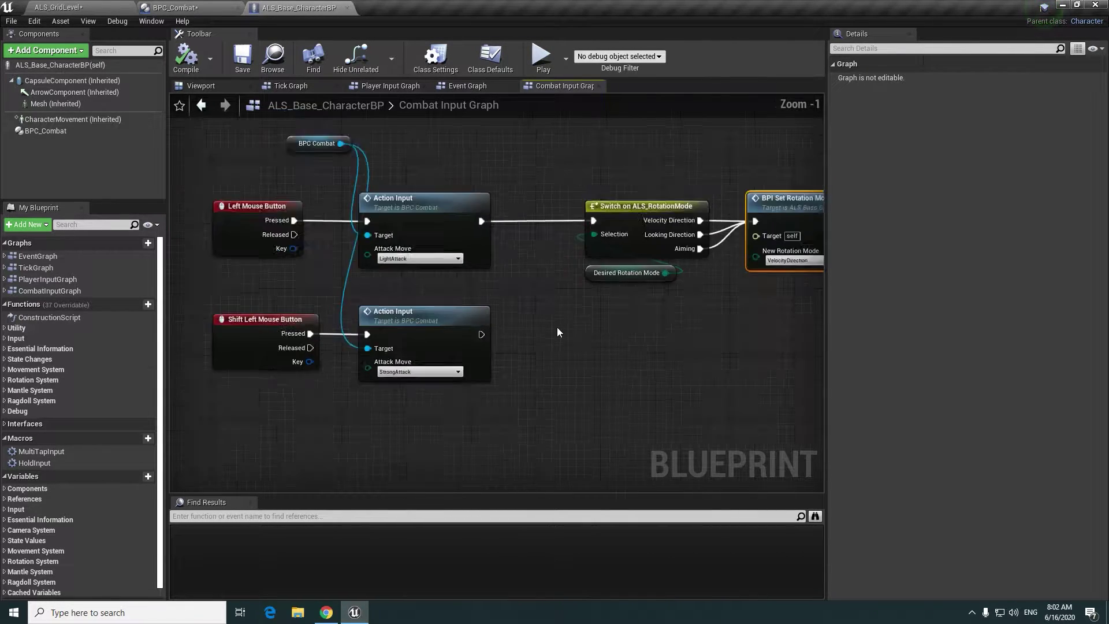
{"action": "scroll", "coordinate": [557, 327], "scroll_direction": "down", "scroll_amount": 1}
{"action": "mouse_move", "coordinate": [529, 337]}
{"action": "right_mouse_down"}
{"action": "mouse_move", "coordinate": [507, 342]}
{"action": "mouse_move", "coordinate": [504, 331]}
{"action": "right_mouse_up"}
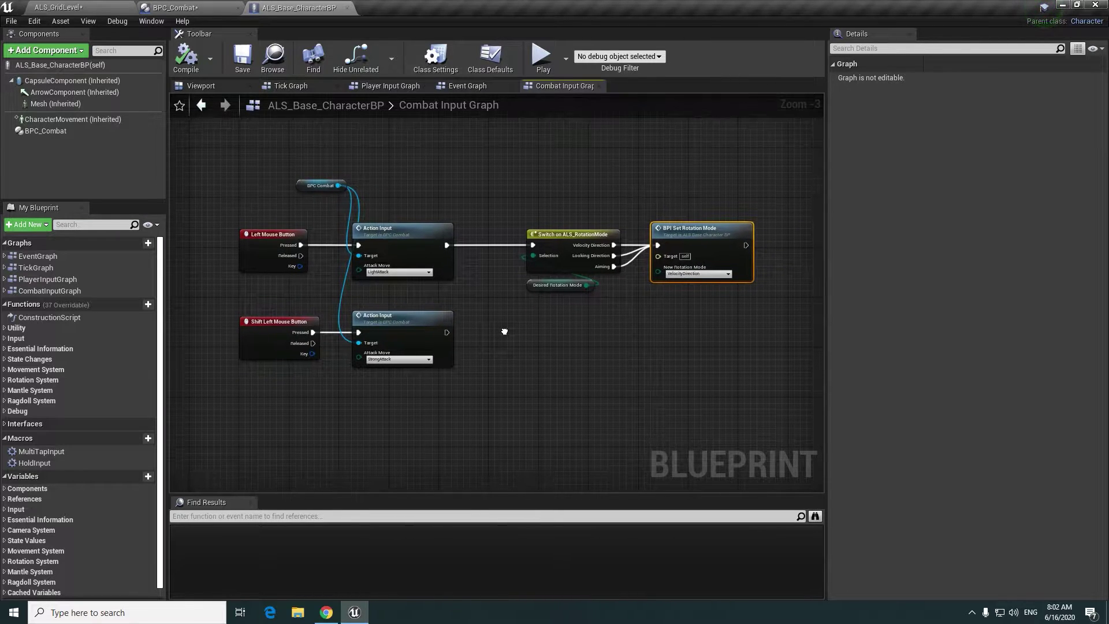
- Check BPC_Combat's Initialize event, hide Compiler Results, and show the Combat folder in ALS_GridLevel
{"action": "left_click", "coordinate": [193, 7]}
{"action": "right_click_drag", "start_coordinate": [392, 269], "coordinate": [397, 404]}
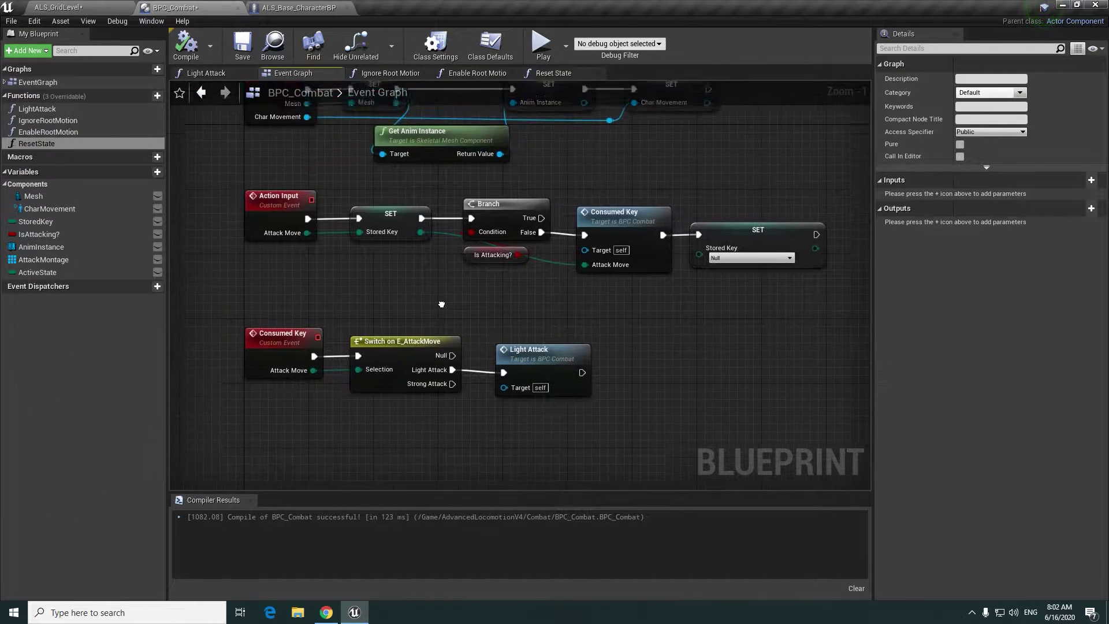
{"action": "left_click", "coordinate": [249, 501]}
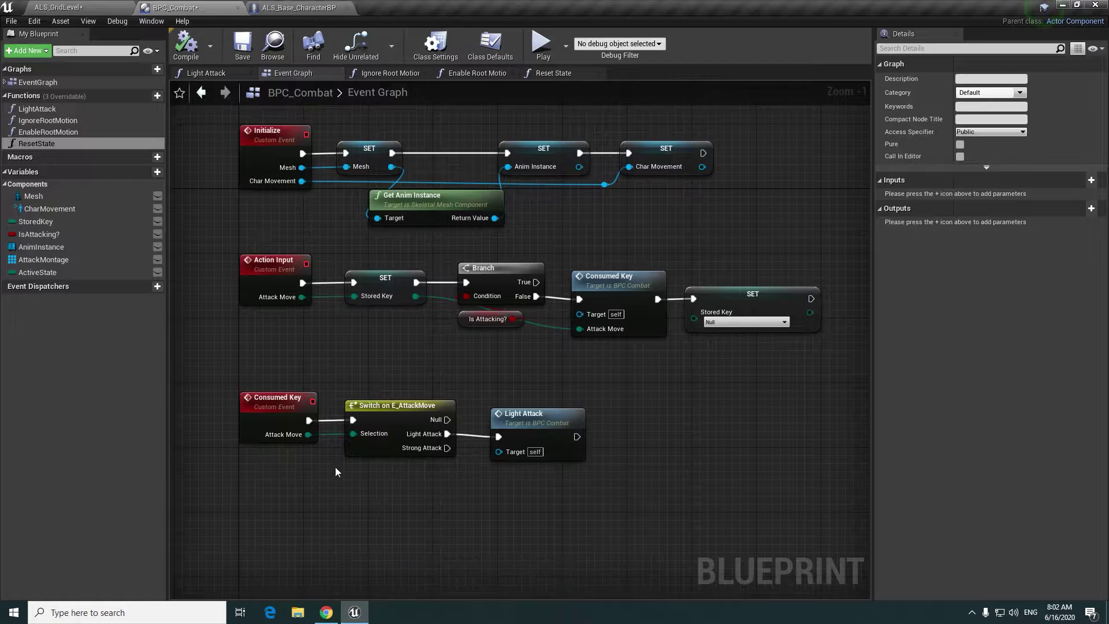
{"action": "left_click", "coordinate": [95, 7]}
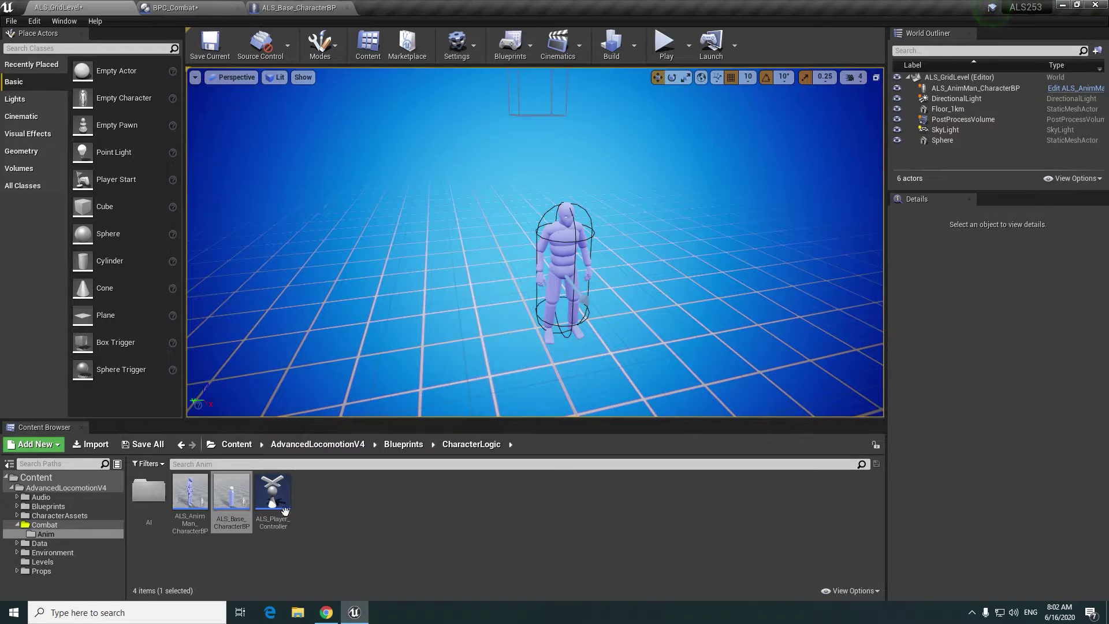
{"action": "left_click", "coordinate": [43, 525]}
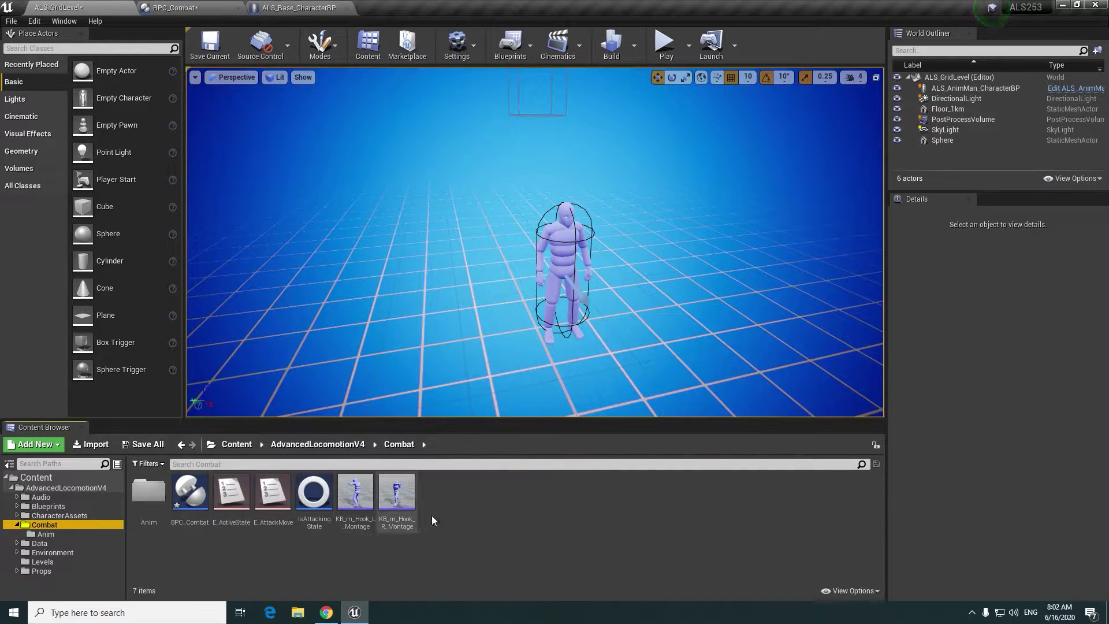
- Play-test the character in the editor, throwing a punch, then stop the session
{"action": "left_click", "coordinate": [664, 44]}
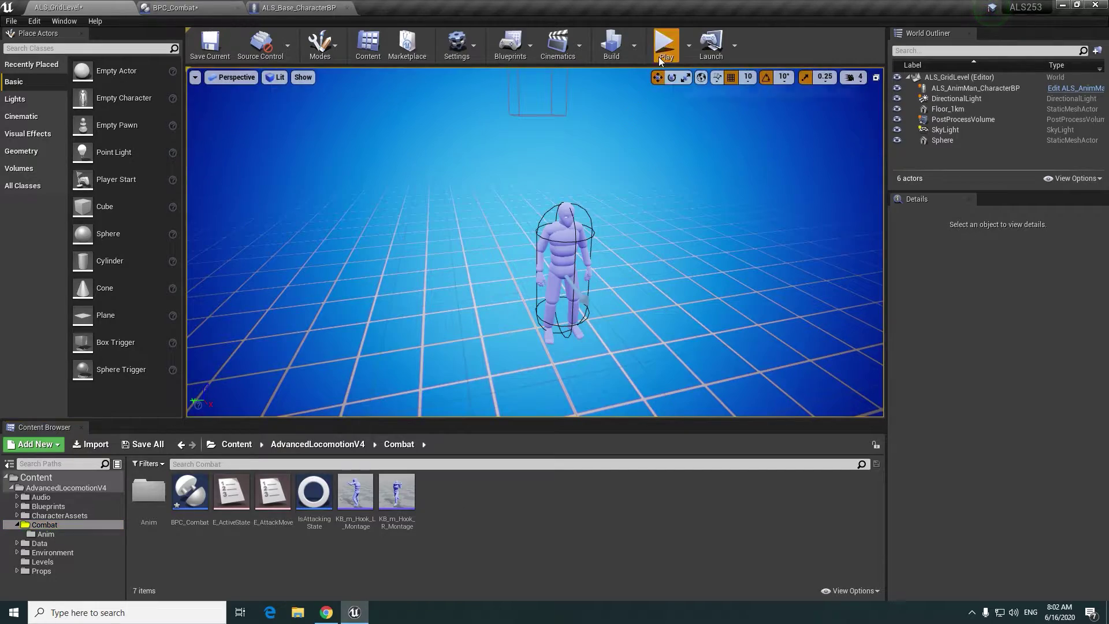
{"action": "left_click", "coordinate": [535, 243]}
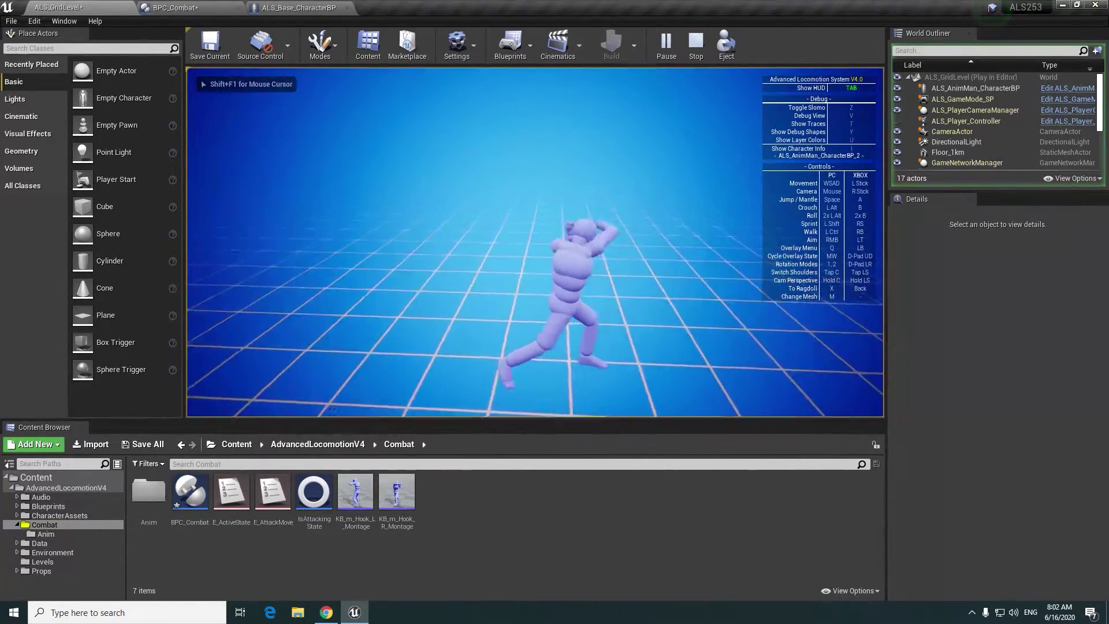
{"action": "key", "text": "Escape"}
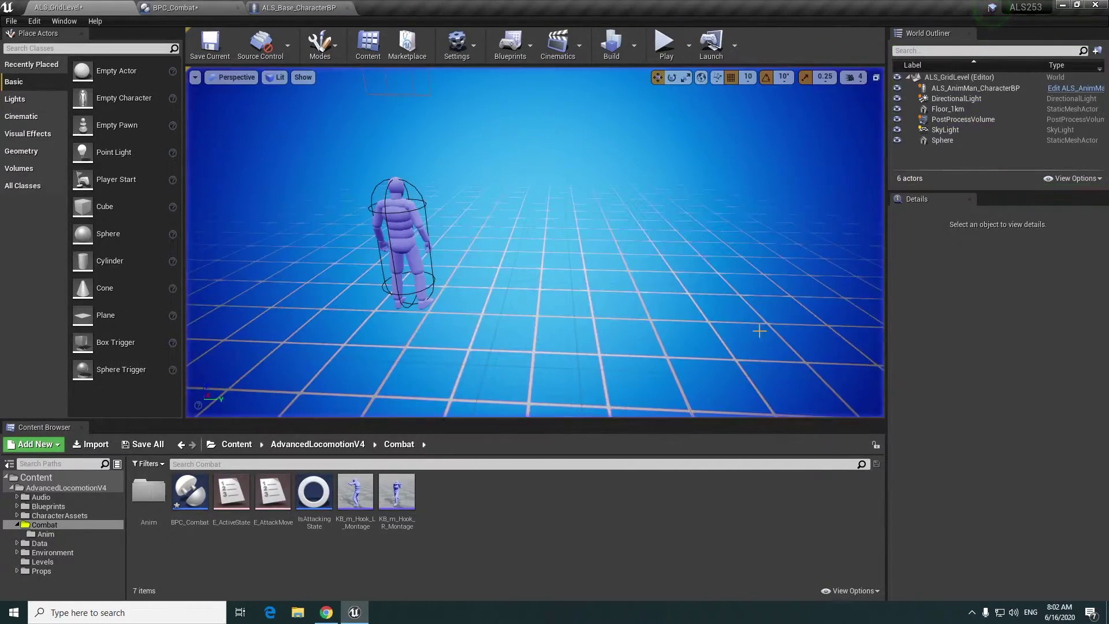
{"action": "left_click_drag", "start_coordinate": [519, 287], "coordinate": [368, 456]}
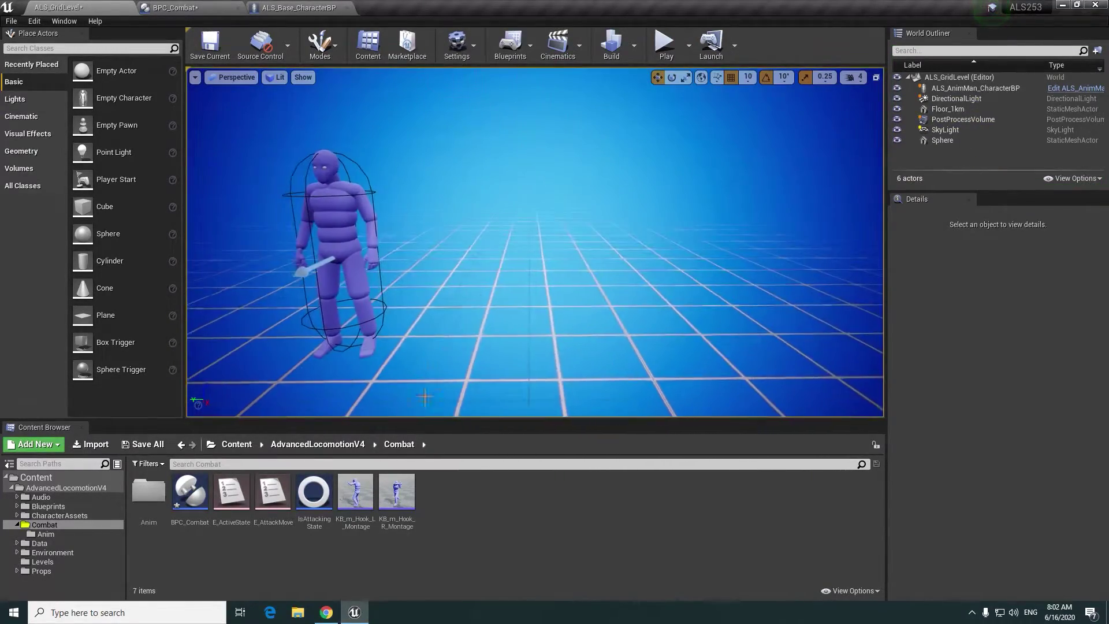
- Browse to CharacterAssets > MannequinSkeleton and open ALS_AnimBP
{"action": "left_click", "coordinate": [319, 442]}
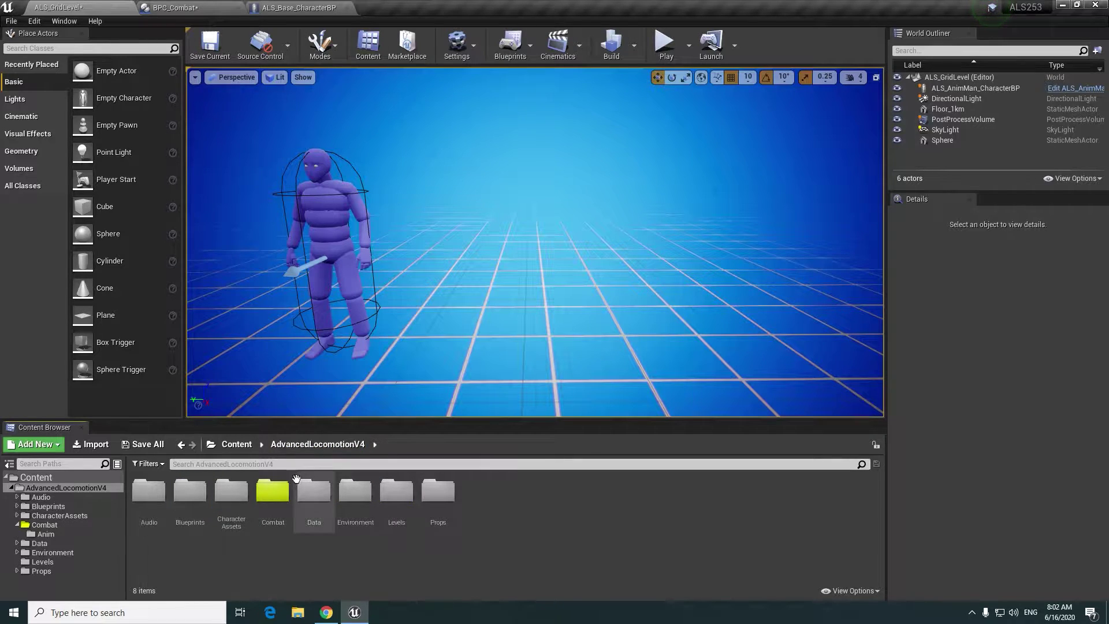
{"action": "double_click", "coordinate": [231, 491]}
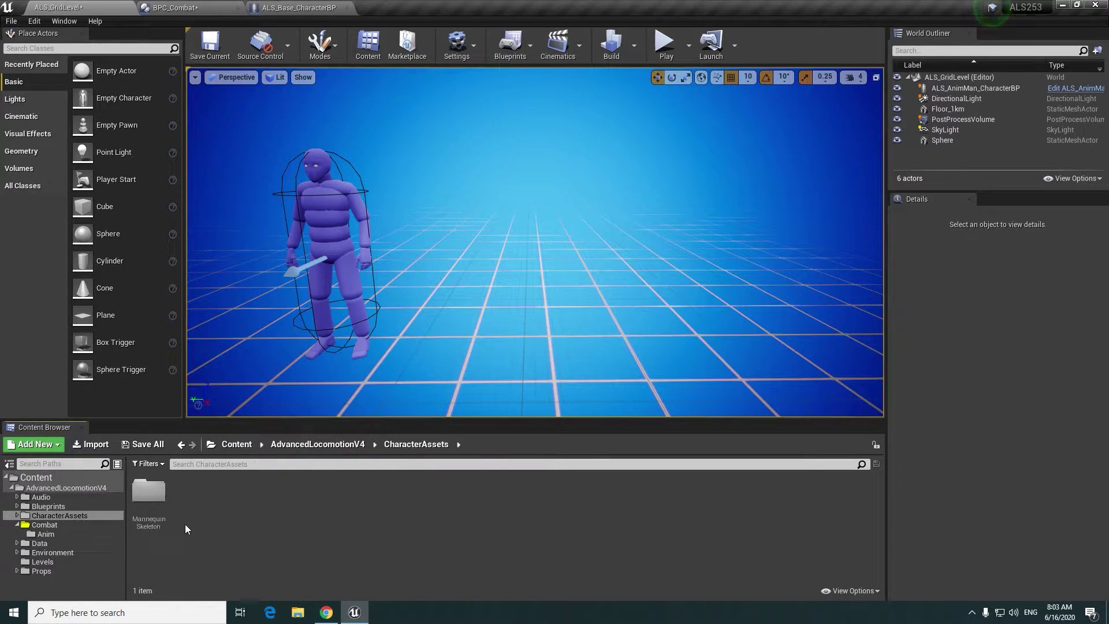
{"action": "double_click", "coordinate": [149, 491]}
{"action": "double_click", "coordinate": [306, 498]}
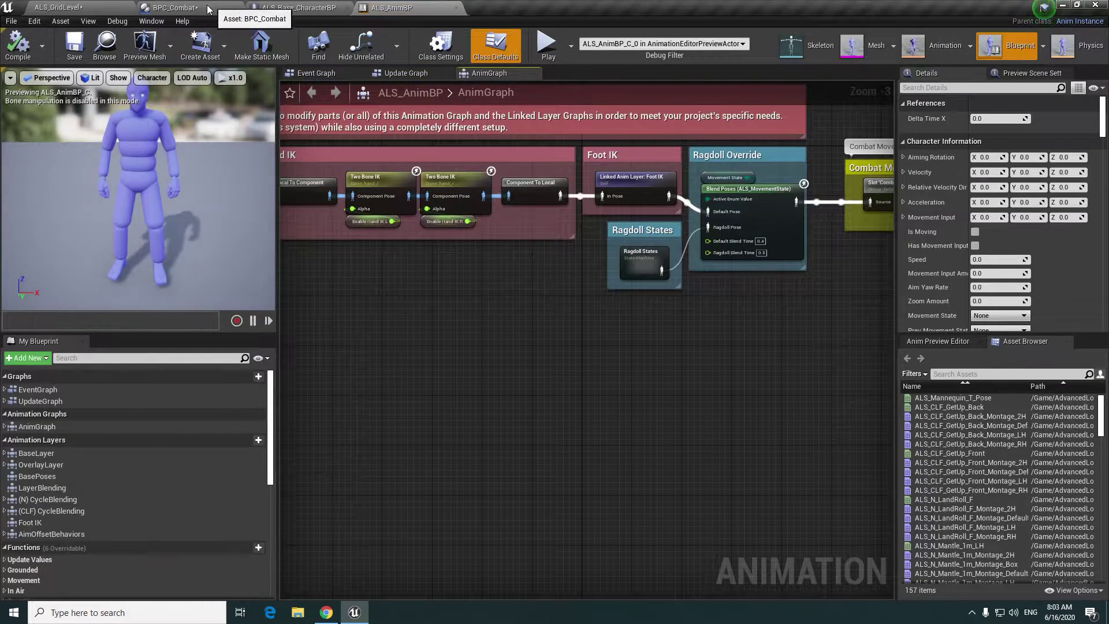
- Back in ALS_AnimBP, pan the AnimGraph and open the Linked Anim Layer: LayerBlending graph
{"action": "left_click", "coordinate": [208, 10]}
{"action": "left_click", "coordinate": [391, 8]}
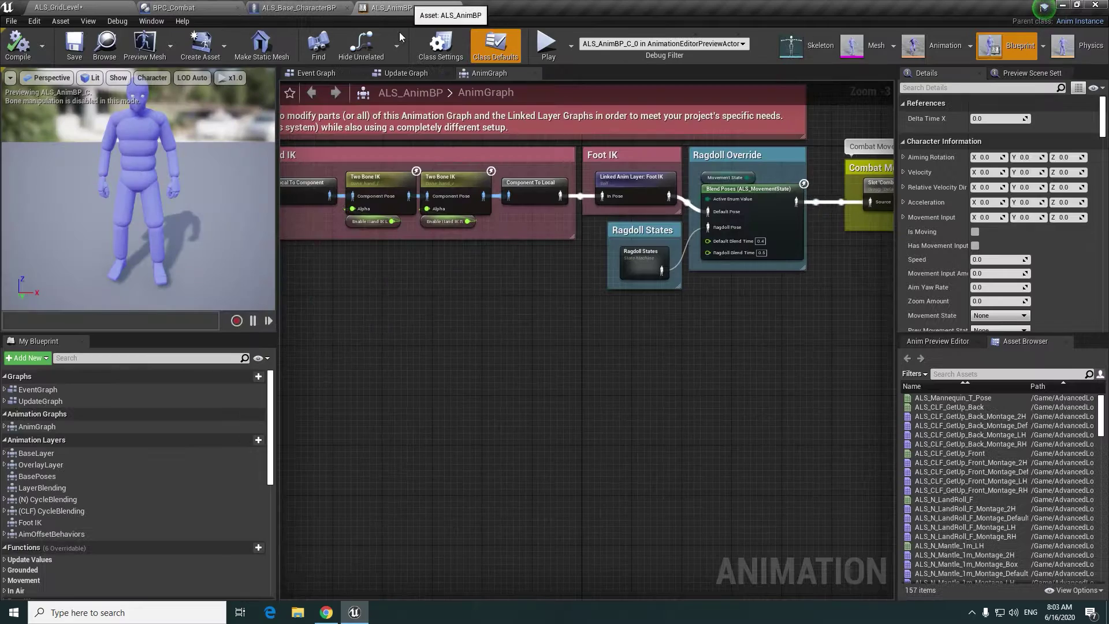
{"action": "mouse_move", "coordinate": [346, 353]}
{"action": "right_mouse_down"}
{"action": "mouse_move", "coordinate": [642, 353]}
{"action": "mouse_move", "coordinate": [553, 314]}
{"action": "right_mouse_up"}
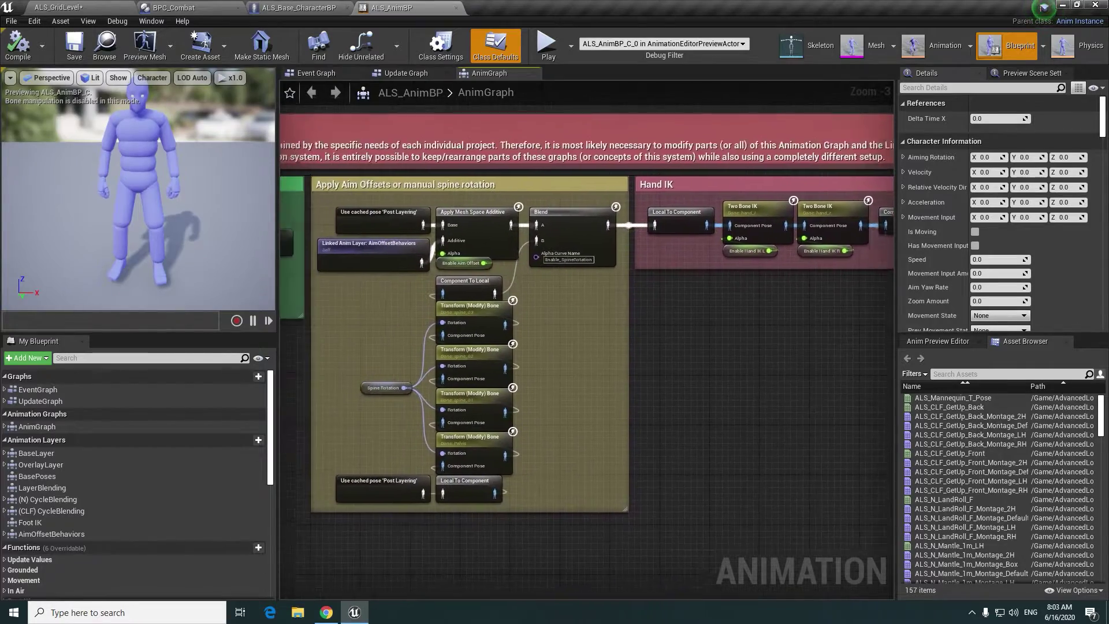
{"action": "scroll", "coordinate": [554, 313], "scroll_direction": "up", "scroll_amount": 2}
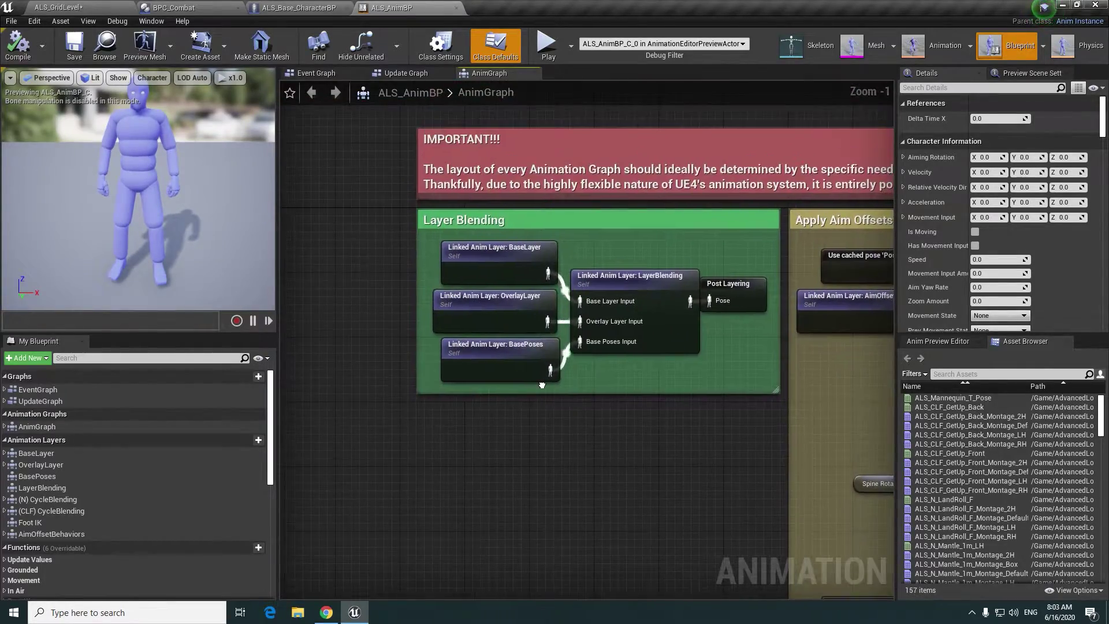
{"action": "scroll", "coordinate": [577, 323], "scroll_direction": "down", "scroll_amount": 1}
{"action": "double_click", "coordinate": [599, 324]}
- Wire a Get Legs Add variable into the Legs layer's Apply Mesh Space Additive Alpha
{"action": "scroll", "coordinate": [599, 364], "scroll_direction": "up", "scroll_amount": 2}
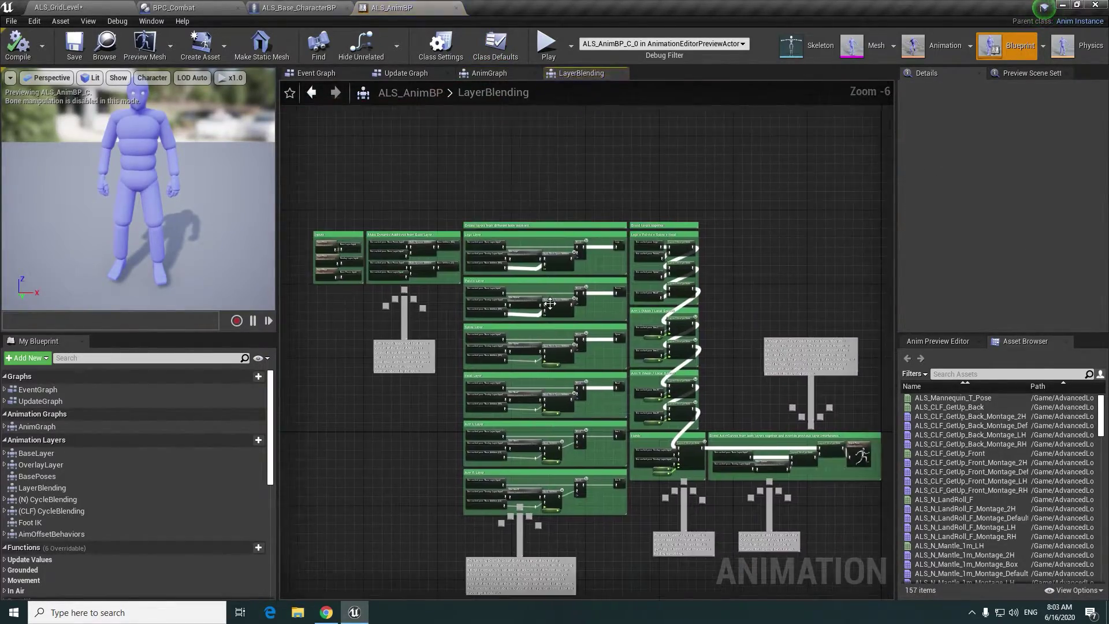
{"action": "scroll", "coordinate": [599, 364], "scroll_direction": "up", "scroll_amount": 5}
{"action": "right_click_drag", "start_coordinate": [577, 366], "coordinate": [602, 351]}
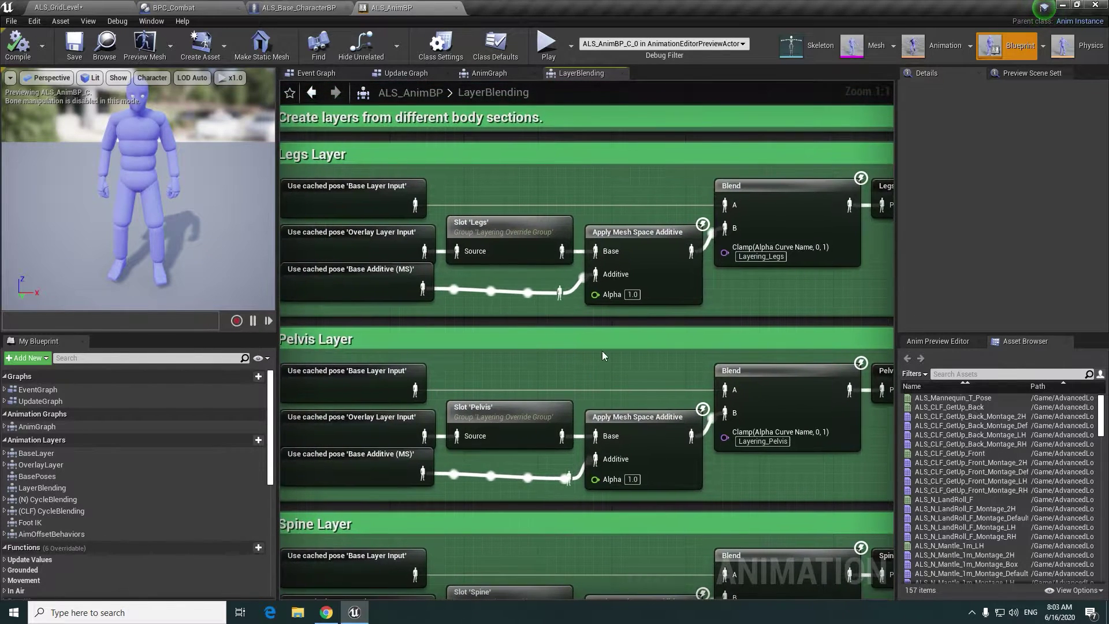
{"action": "right_click_drag", "start_coordinate": [594, 291], "coordinate": [600, 329]}
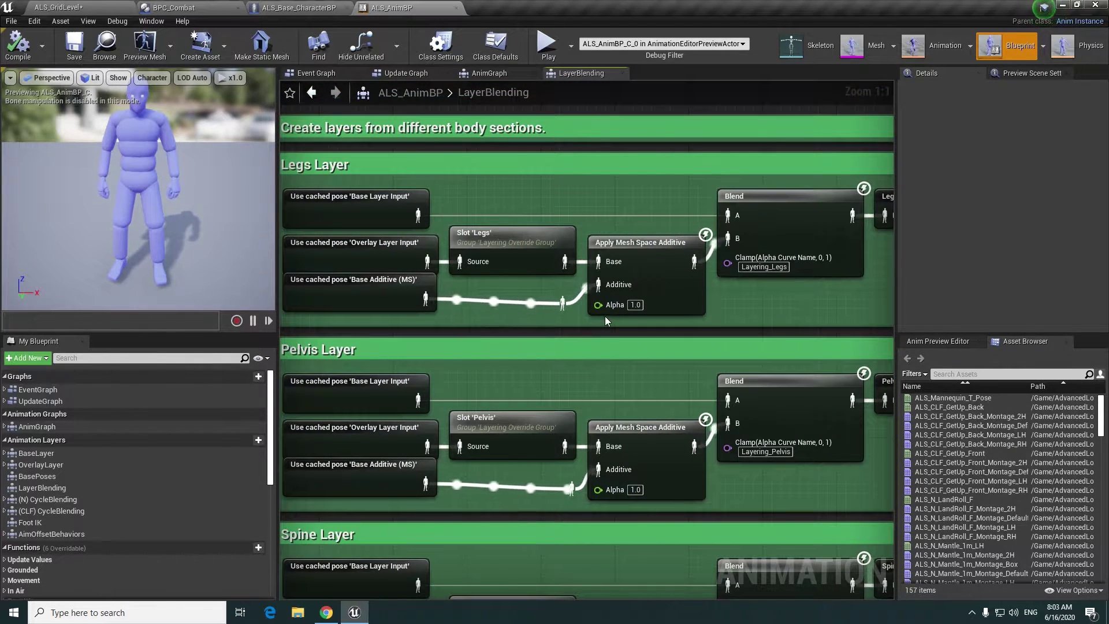
{"action": "left_click_drag", "start_coordinate": [598, 304], "coordinate": [525, 328]}
{"action": "scroll", "coordinate": [525, 328], "scroll_direction": "down", "scroll_amount": 3}
{"action": "right_click_drag", "start_coordinate": [494, 335], "coordinate": [448, 303]}
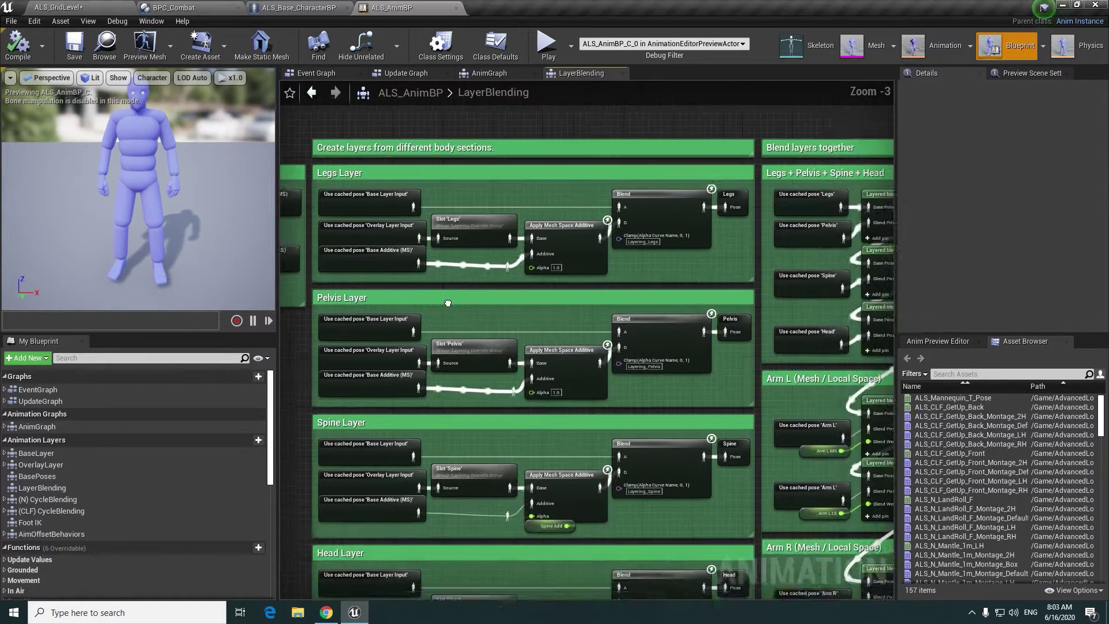
{"action": "scroll", "coordinate": [447, 304], "scroll_direction": "down", "scroll_amount": 4}
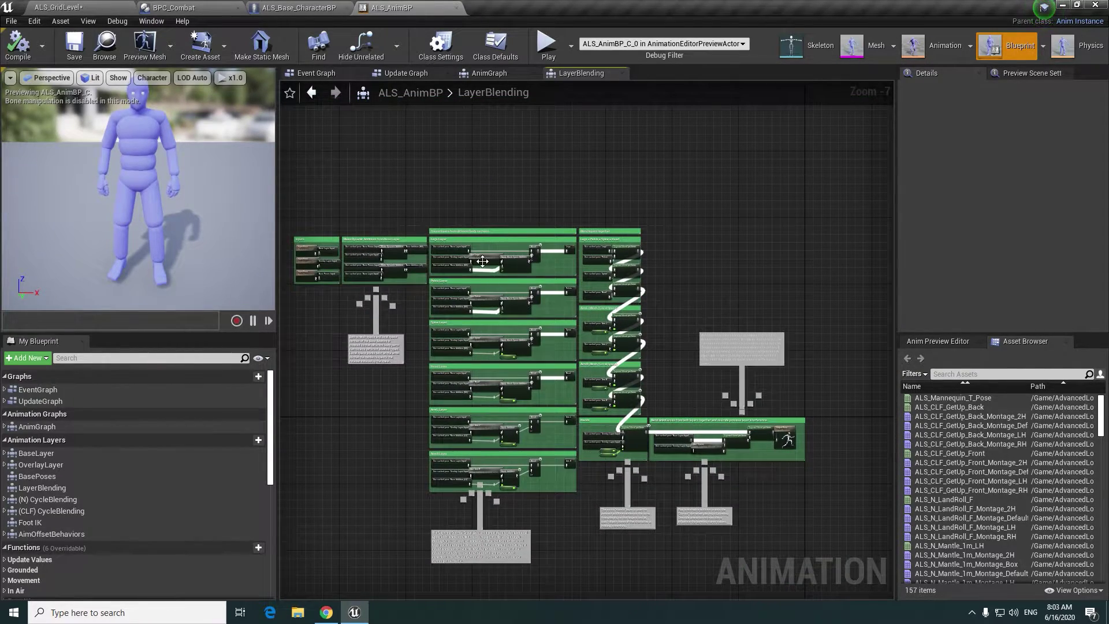
{"action": "scroll", "coordinate": [483, 261], "scroll_direction": "up", "scroll_amount": 7}
{"action": "left_click_drag", "start_coordinate": [573, 291], "coordinate": [511, 325]}
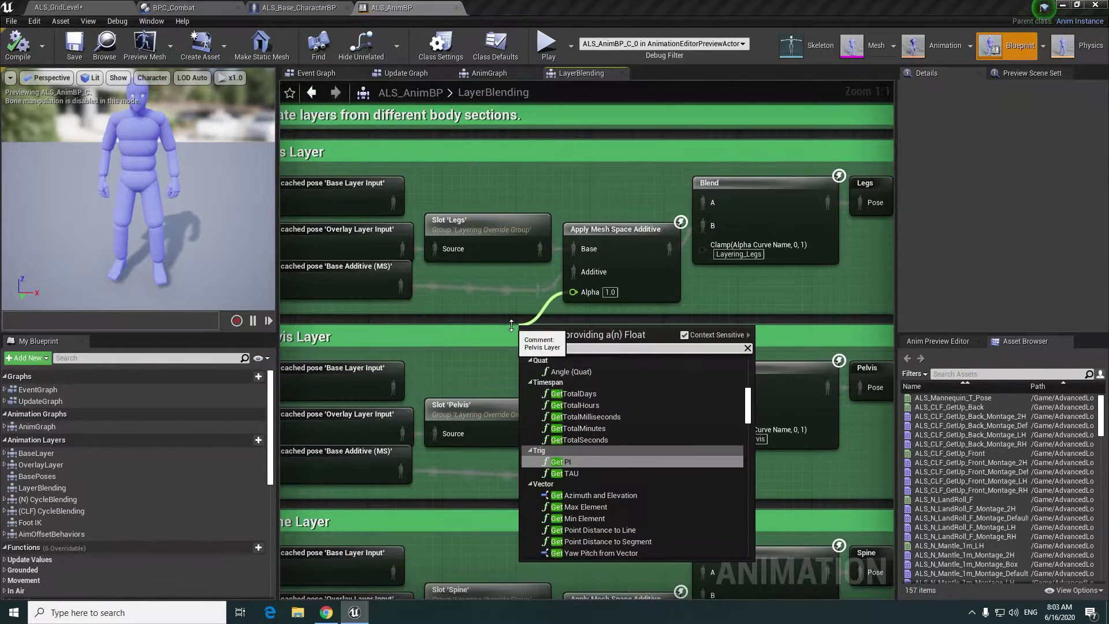
{"action": "type", "text": "leg"}
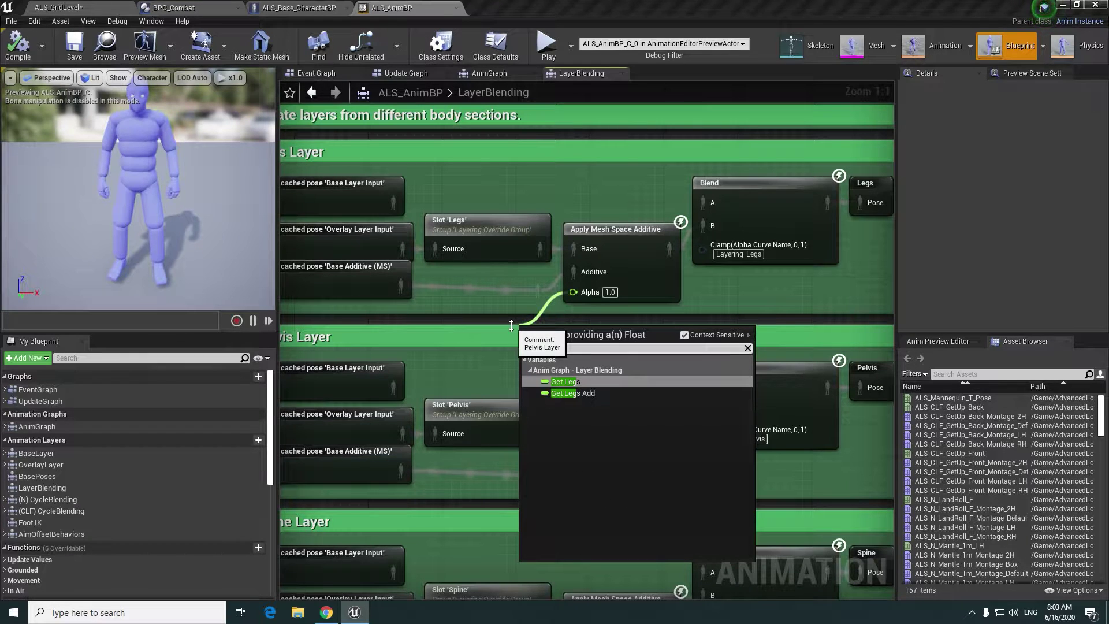
{"action": "left_click", "coordinate": [578, 393]}
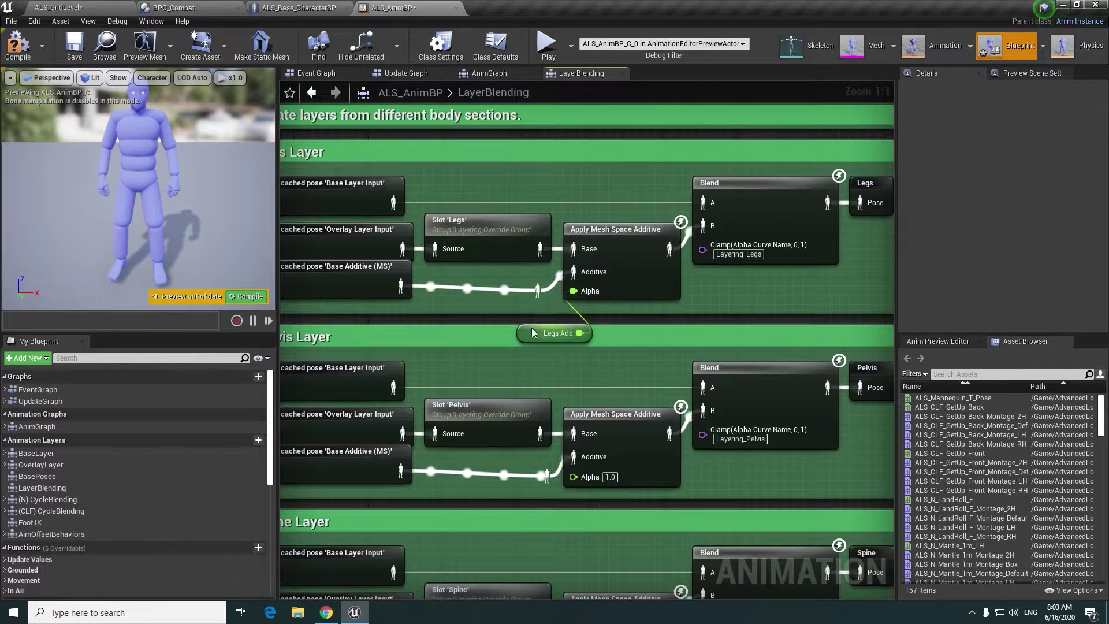
{"action": "left_click_drag", "start_coordinate": [531, 328], "coordinate": [497, 306]}
- Wire Get Pelvis Add into the Pelvis layer's additive alpha and recompile with F7
{"action": "right_click_drag", "start_coordinate": [496, 306], "coordinate": [487, 213]}
{"action": "left_click_drag", "start_coordinate": [563, 384], "coordinate": [476, 408]}
{"action": "type", "text": "get pelv"}
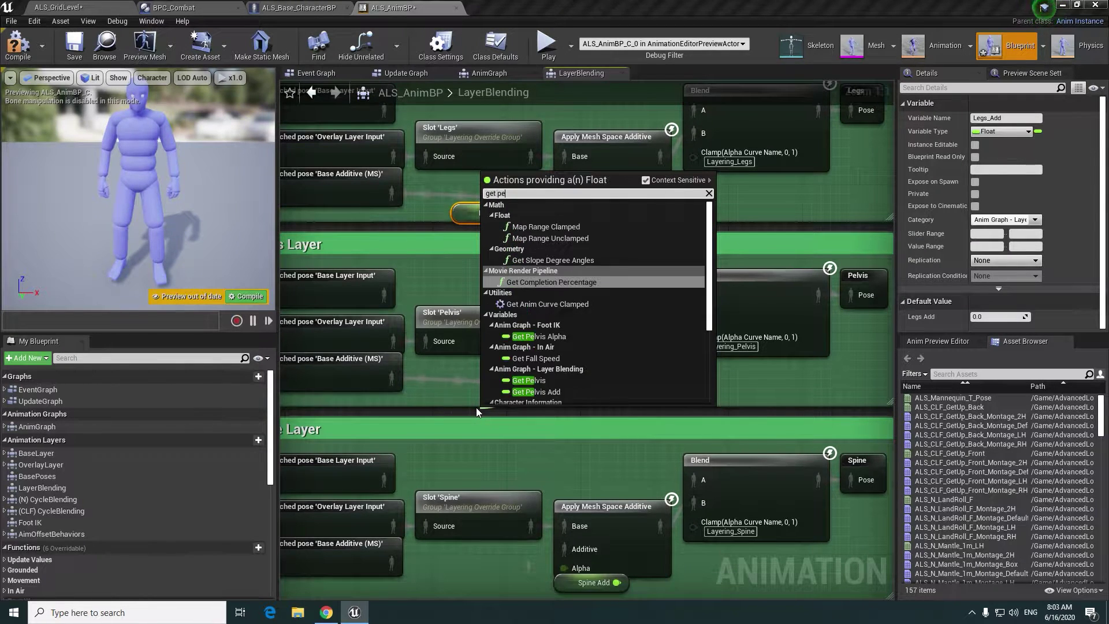
{"action": "left_click", "coordinate": [537, 261]}
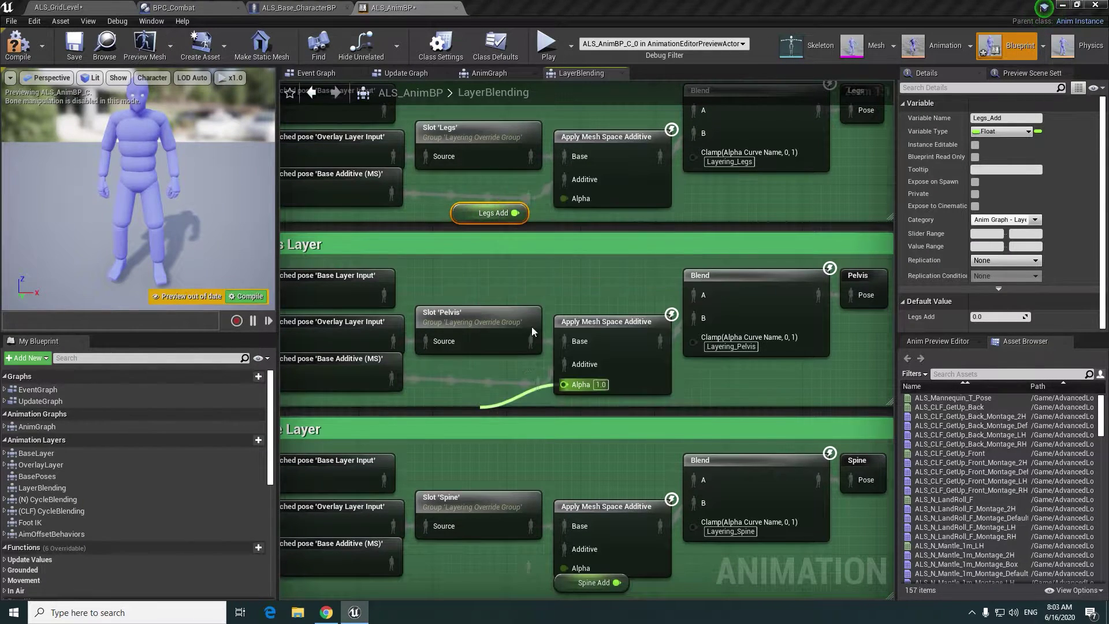
{"action": "left_click_drag", "start_coordinate": [492, 422], "coordinate": [465, 403]}
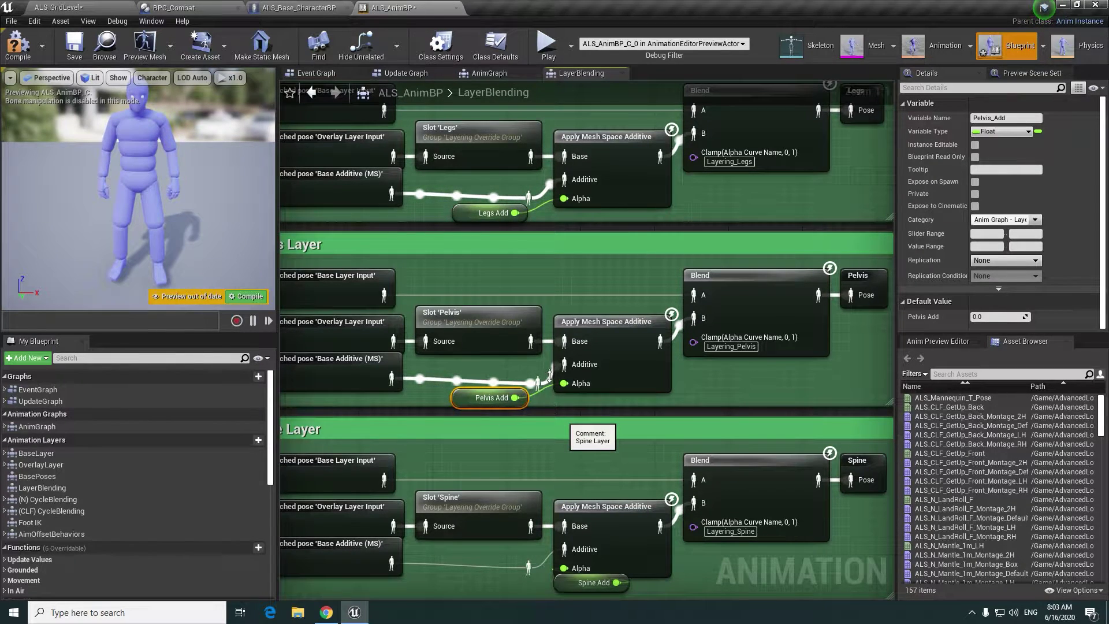
{"action": "key", "text": "F7"}
- Open UpdateGraph from the Event Graph and pan along Do Every Frame to Update Layer Values
{"action": "left_click", "coordinate": [324, 74]}
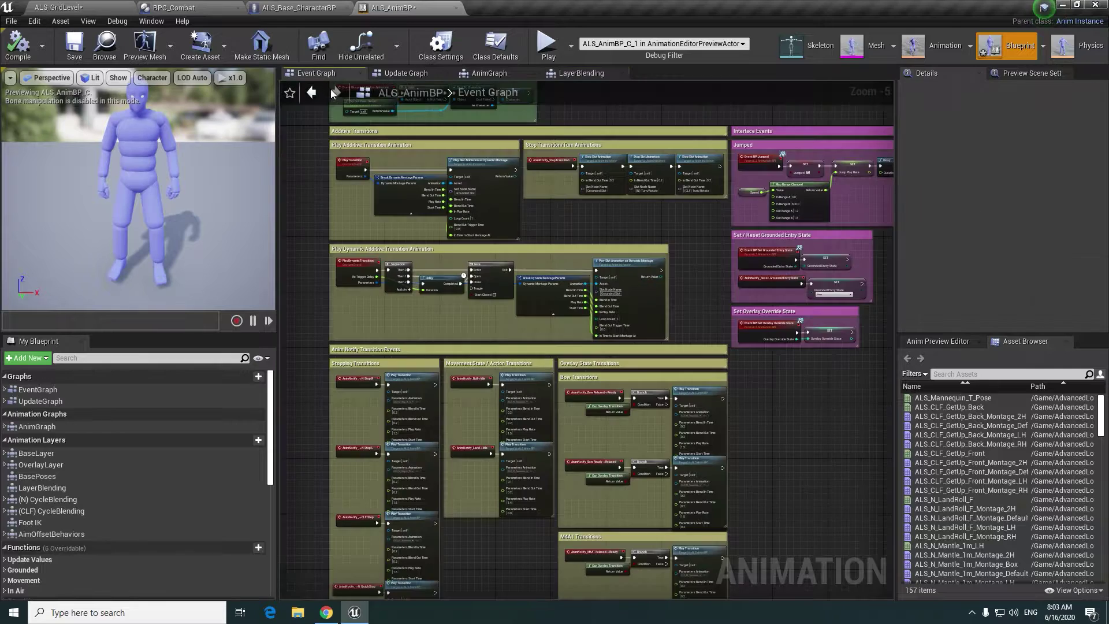
{"action": "scroll", "coordinate": [565, 358], "scroll_direction": "down", "scroll_amount": 3}
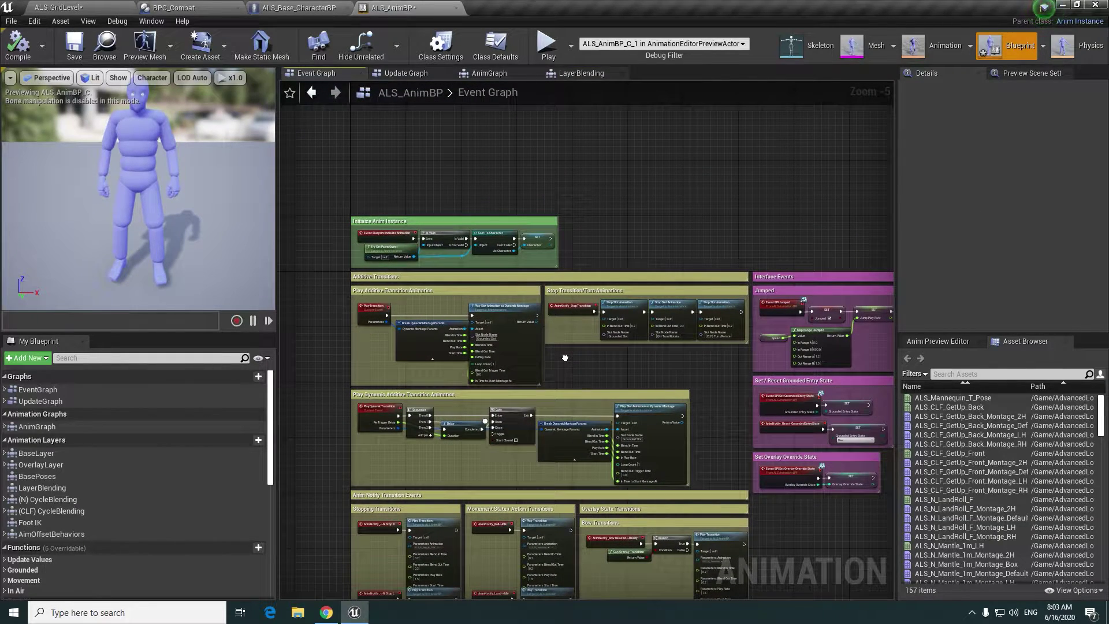
{"action": "right_click_drag", "start_coordinate": [564, 358], "coordinate": [425, 280]}
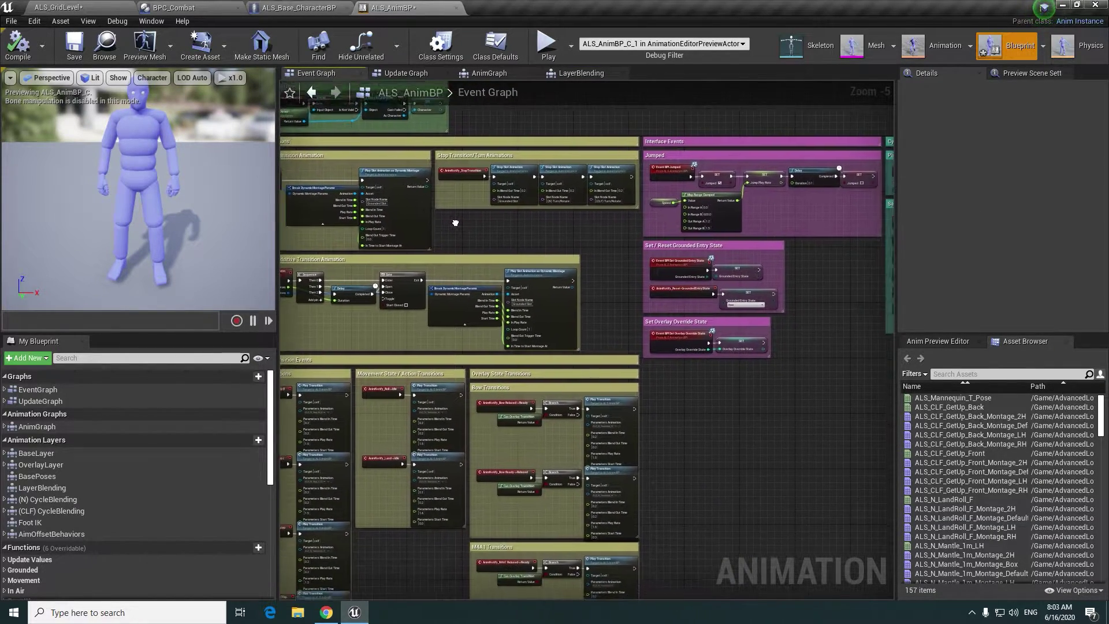
{"action": "double_click", "coordinate": [41, 400]}
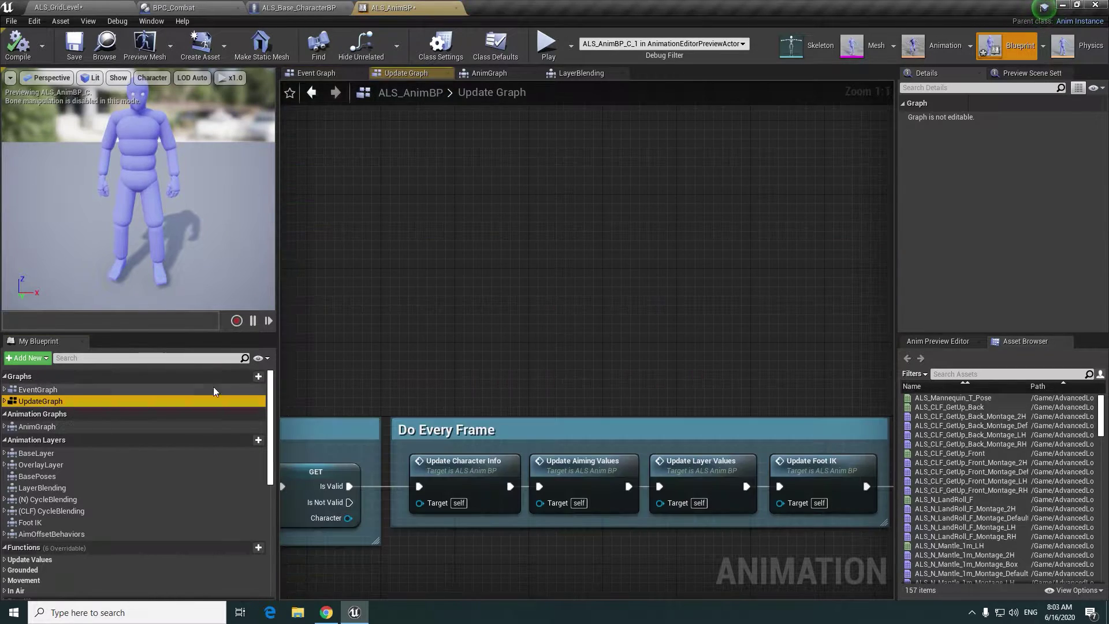
{"action": "right_click_drag", "start_coordinate": [576, 319], "coordinate": [391, 328]}
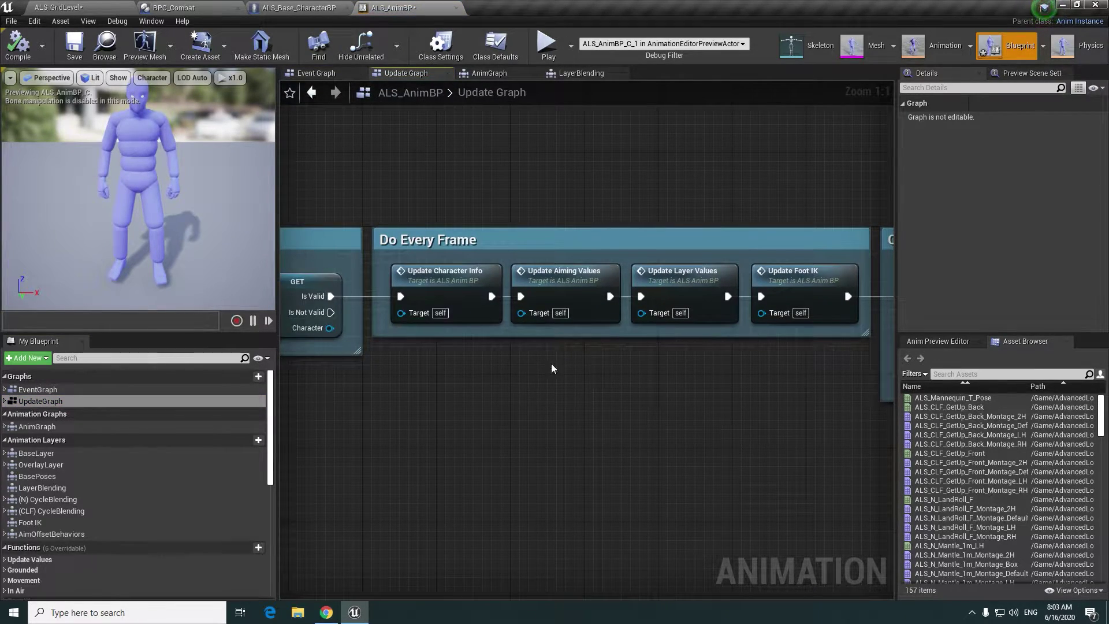
{"action": "right_click_drag", "start_coordinate": [552, 369], "coordinate": [441, 367]}
- Add SET Legs Add and SET Pelvis Add nodes in the Update Layer Values function
{"action": "double_click", "coordinate": [568, 277]}
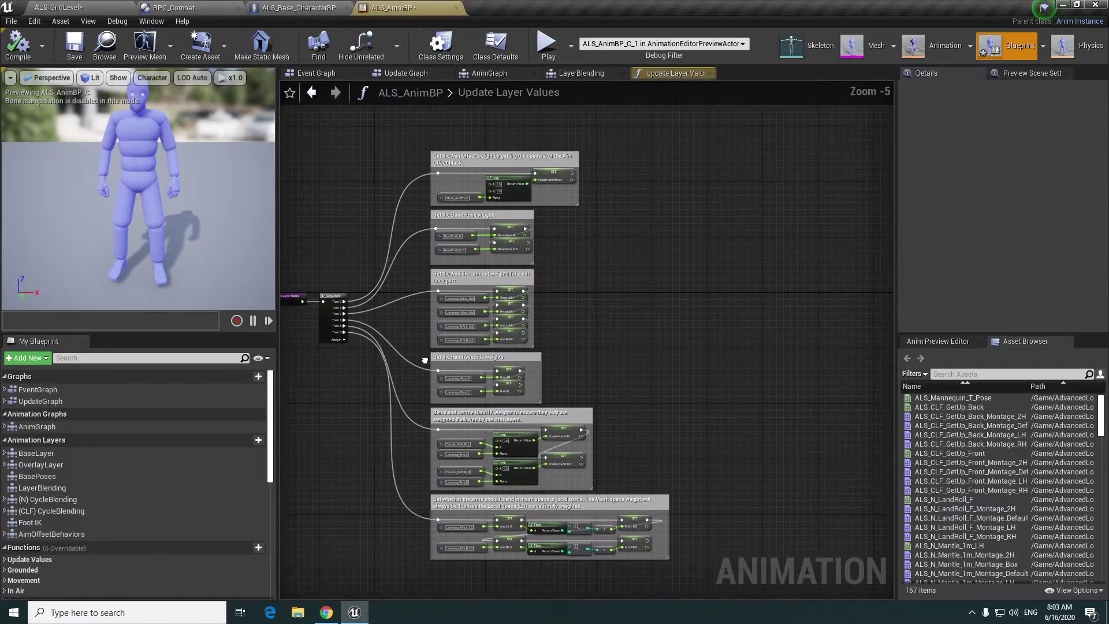
{"action": "scroll", "coordinate": [513, 355], "scroll_direction": "up", "scroll_amount": 4}
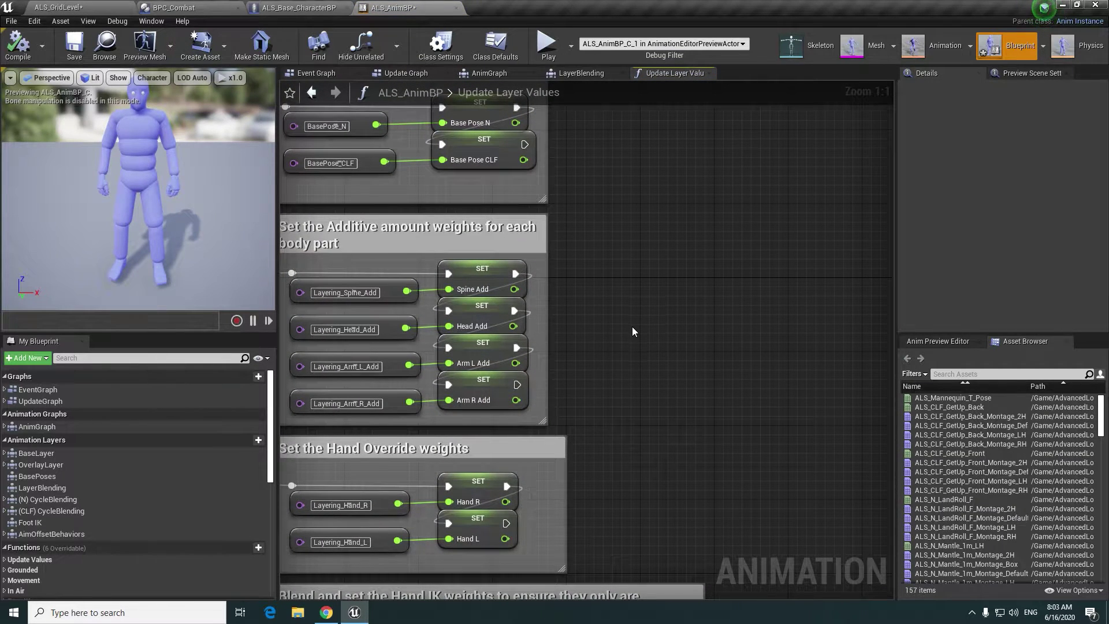
{"action": "right_click", "coordinate": [632, 327]}
{"action": "type", "text": "set leg"}
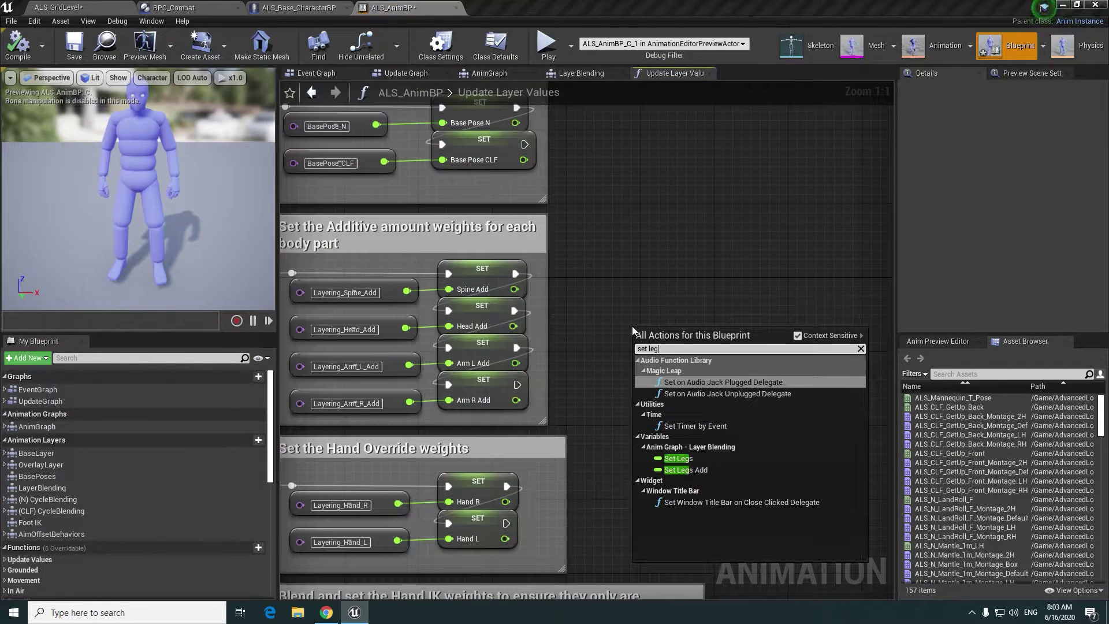
{"action": "left_click", "coordinate": [685, 469]}
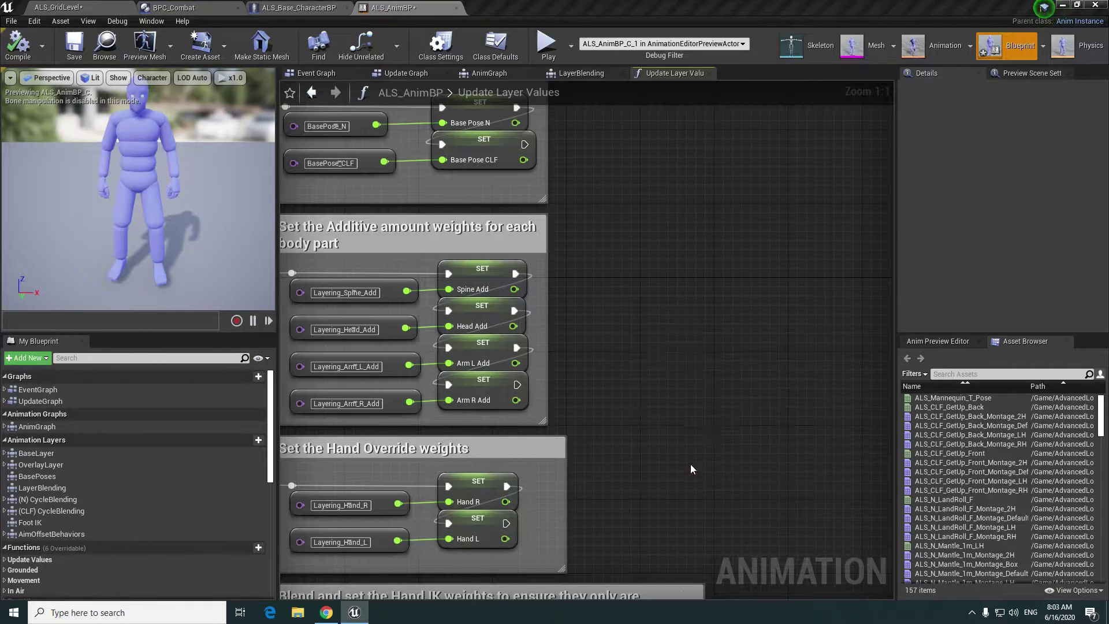
{"action": "left_click_drag", "start_coordinate": [750, 283], "coordinate": [641, 358]}
{"action": "type", "text": "set "}
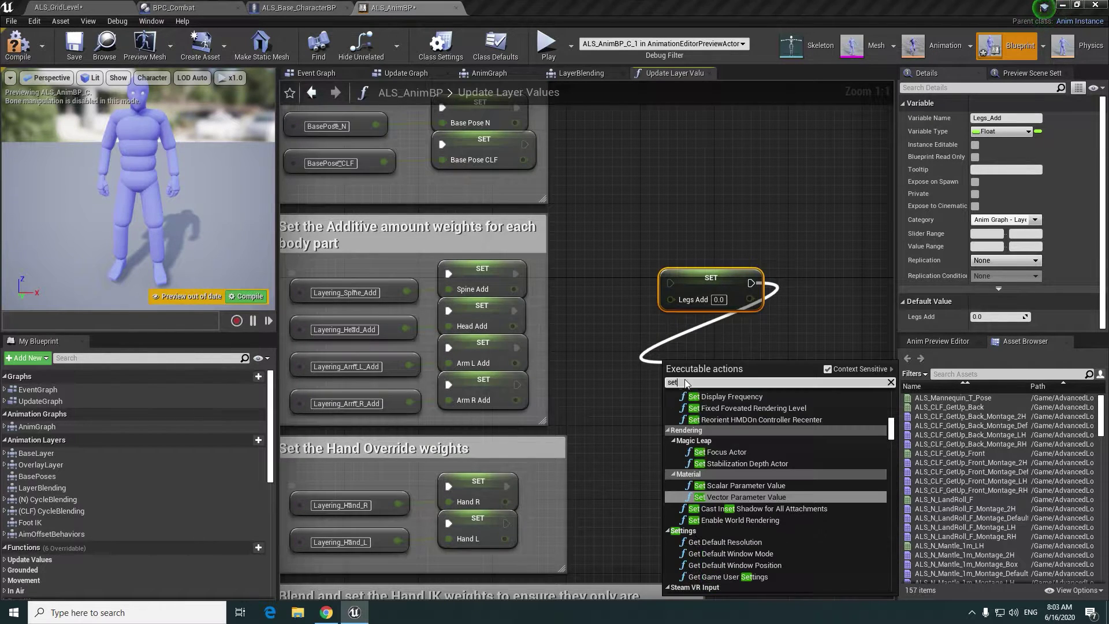
{"action": "type", "text": "pelv"}
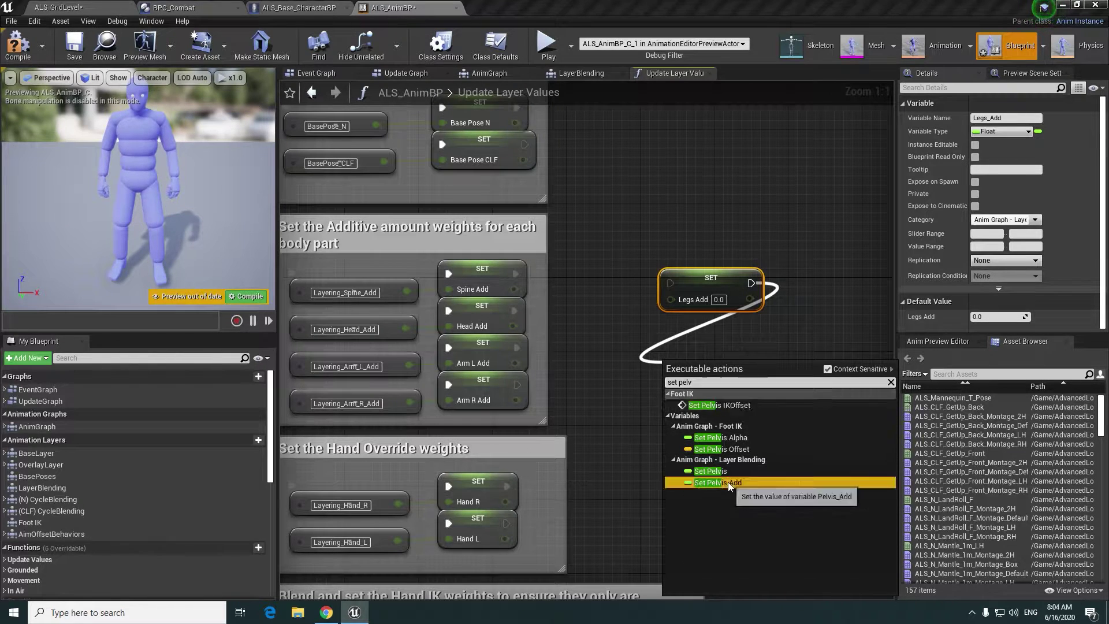
{"action": "left_click", "coordinate": [718, 482]}
{"action": "left_click", "coordinate": [711, 278], "text": "shift"}
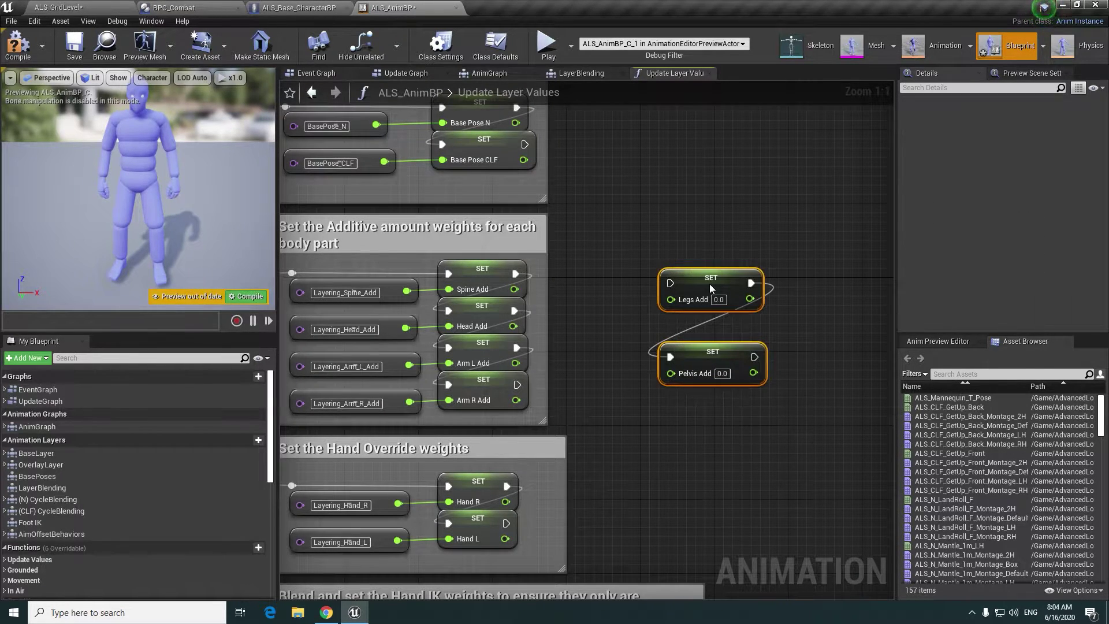
{"action": "left_click_drag", "start_coordinate": [710, 278], "coordinate": [775, 278]}
- Chain Legs Add after Arm R Add and feed it a Layering_Legs_Add curve getter
{"action": "left_click_drag", "start_coordinate": [516, 385], "coordinate": [734, 283]}
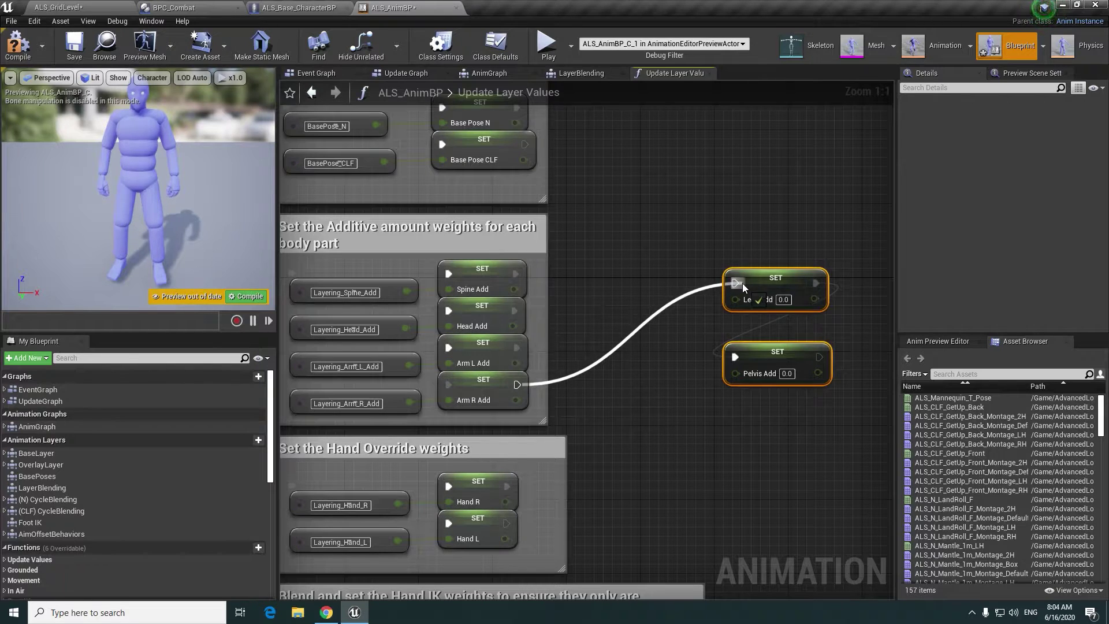
{"action": "right_click_drag", "start_coordinate": [447, 383], "coordinate": [553, 342]}
{"action": "left_click", "coordinate": [501, 364]}
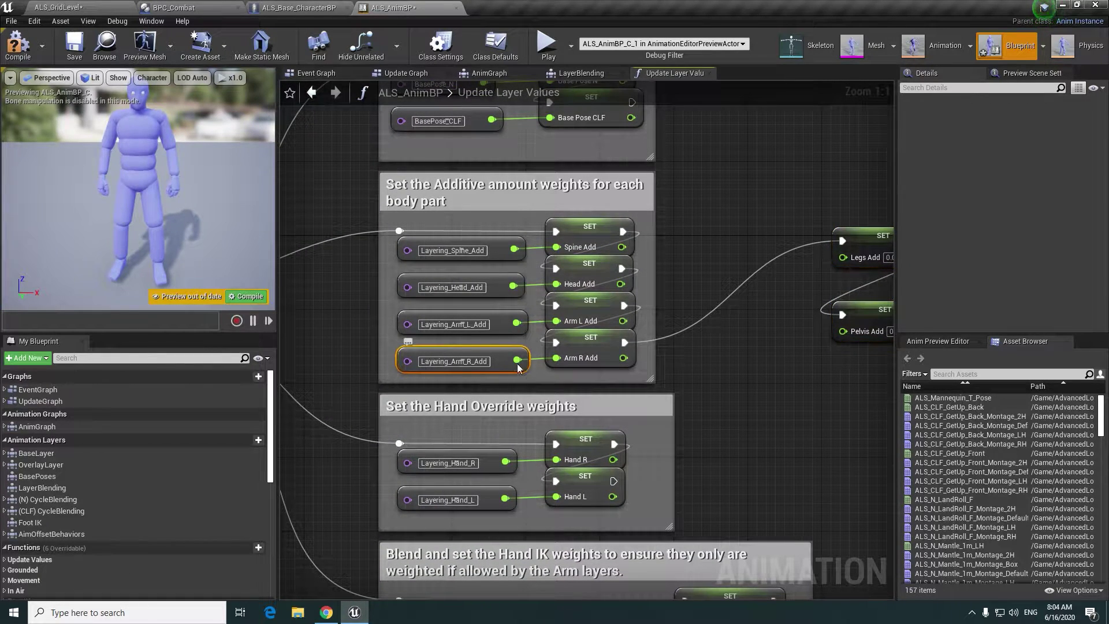
{"action": "left_click", "coordinate": [501, 289]}
{"action": "key", "text": "ctrl+c"}
{"action": "right_click_drag", "start_coordinate": [500, 290], "coordinate": [311, 351]}
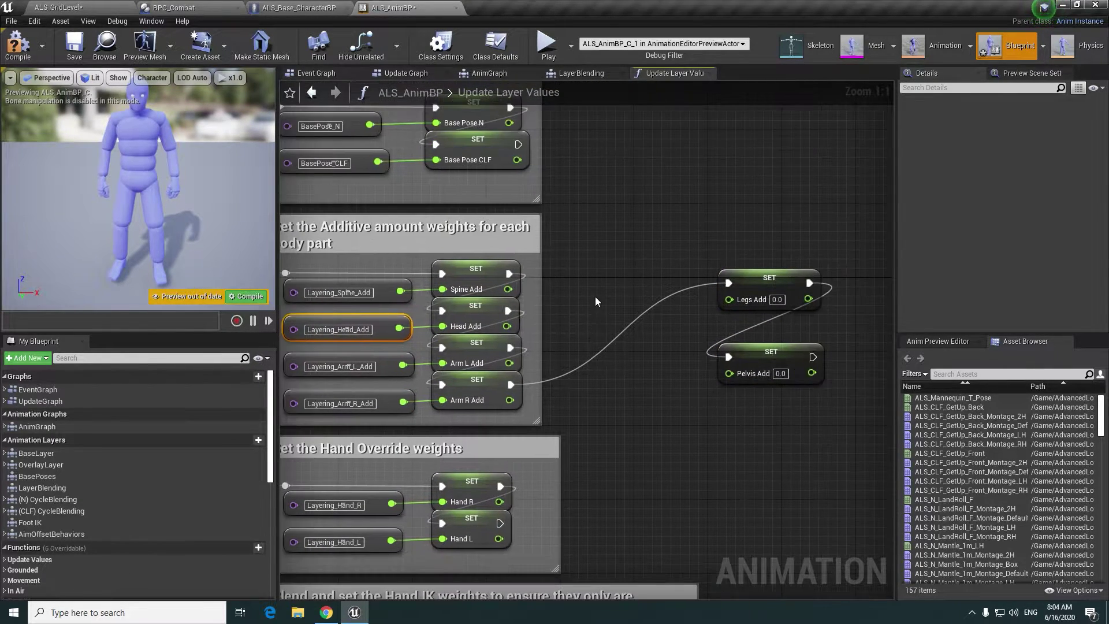
{"action": "key", "text": "ctrl+v"}
{"action": "mouse_move", "coordinate": [625, 318]}
{"action": "left_mouse_down"}
{"action": "mouse_move", "coordinate": [601, 318]}
{"action": "mouse_move", "coordinate": [653, 318]}
{"action": "left_mouse_up"}
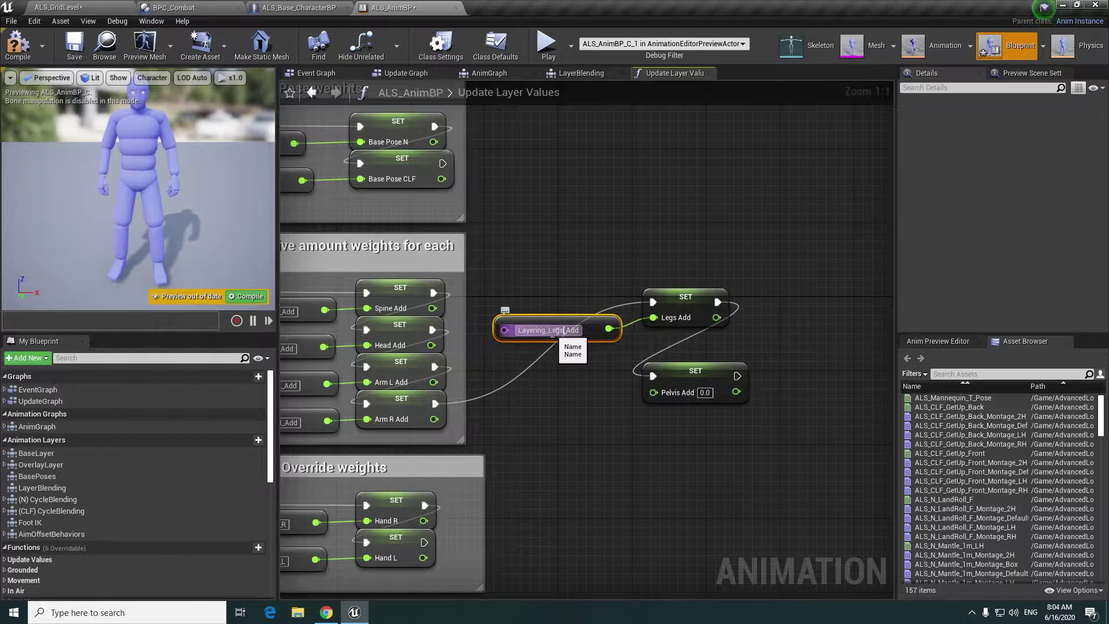
{"action": "key", "text": "Return"}
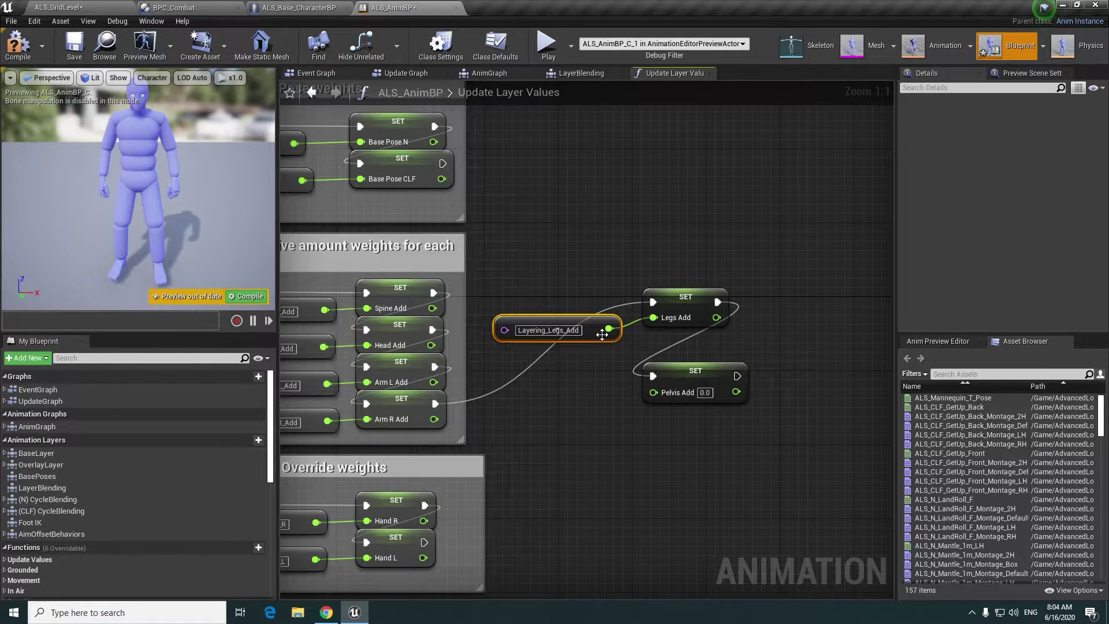
- Duplicate the getter as Layering_Pelvis_Add, wire it into Pelvis Add, and shift the four nodes right
{"action": "key", "text": "ctrl+c"}
{"action": "key", "text": "ctrl+v"}
{"action": "left_click_drag", "start_coordinate": [614, 392], "coordinate": [589, 386]}
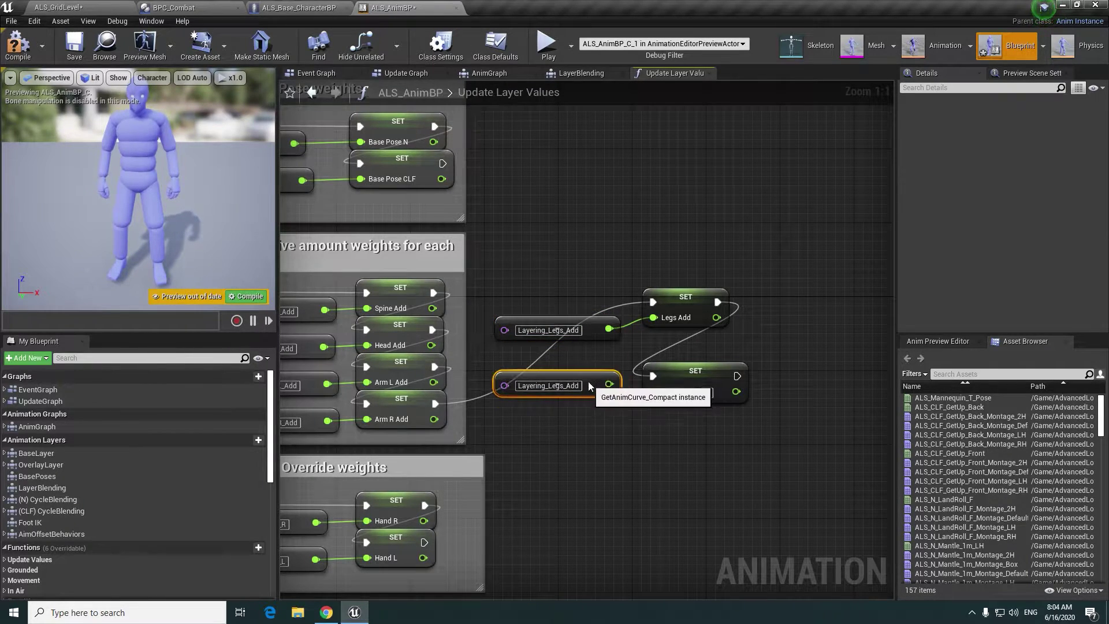
{"action": "double_click", "coordinate": [559, 387]}
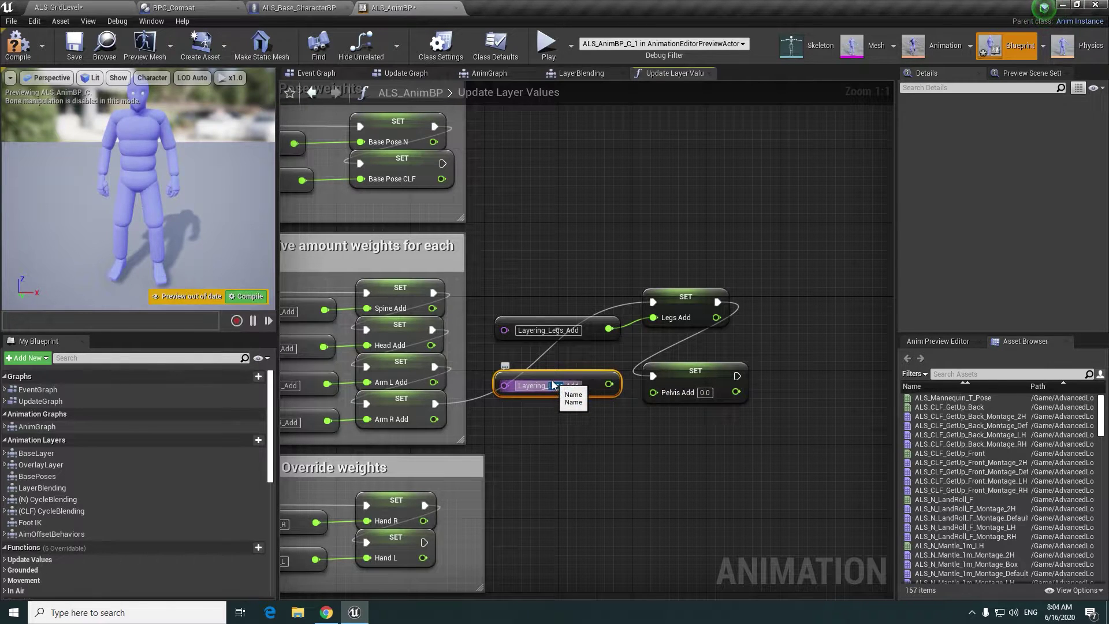
{"action": "type", "text": "Pelvi"}
{"action": "left_click", "coordinate": [566, 386]}
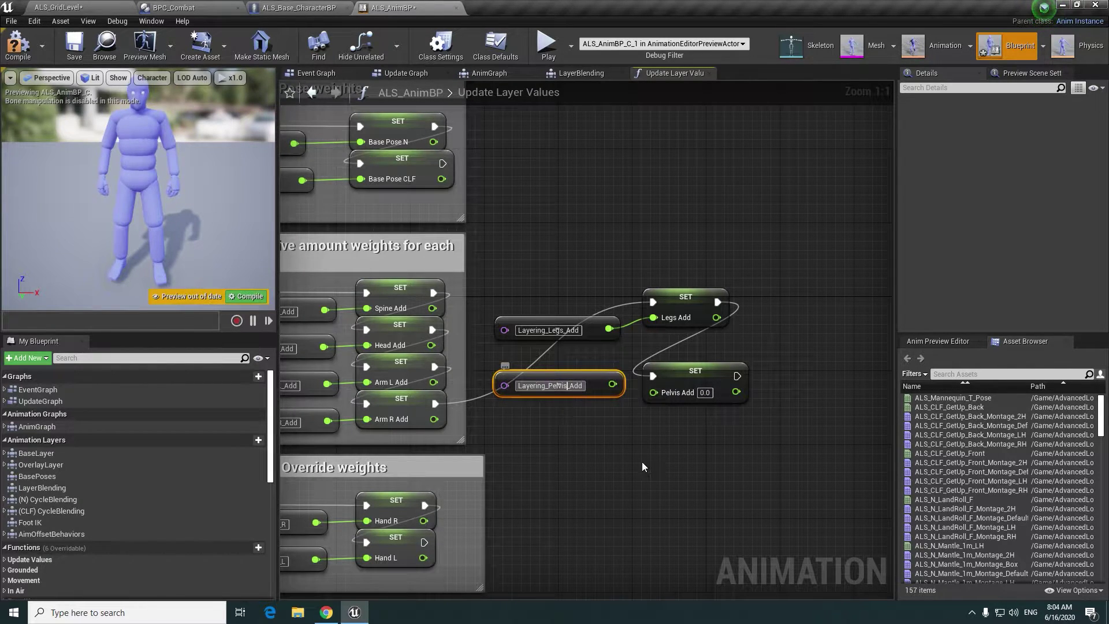
{"action": "mouse_move", "coordinate": [612, 384]}
{"action": "left_mouse_down"}
{"action": "mouse_move", "coordinate": [653, 391]}
{"action": "mouse_move", "coordinate": [598, 406]}
{"action": "left_mouse_up"}
{"action": "left_click", "coordinate": [618, 418]}
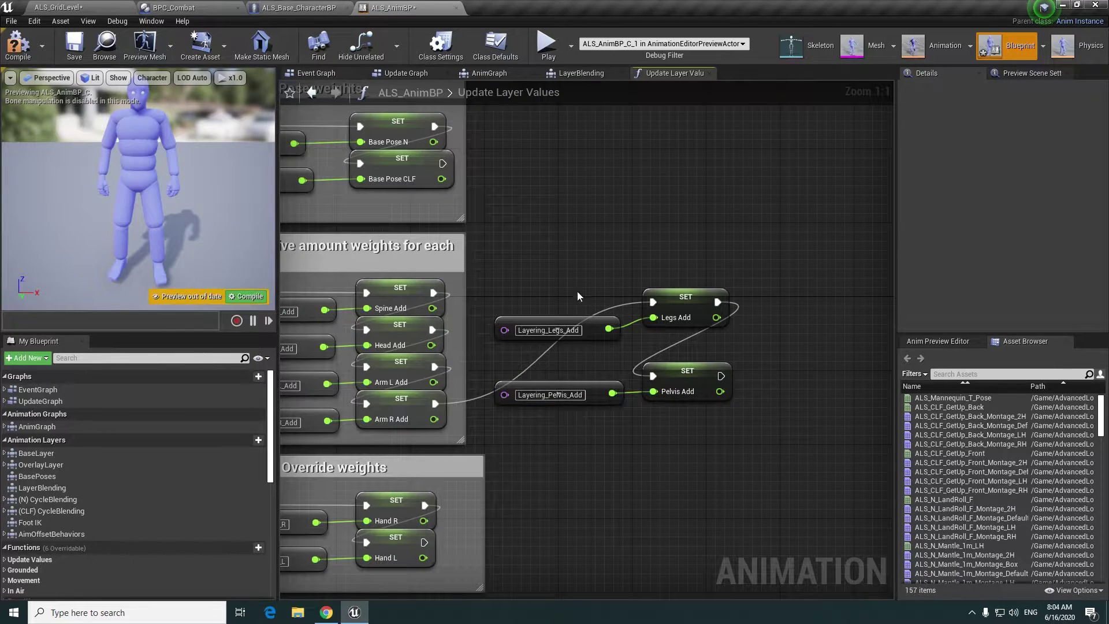
{"action": "left_click_drag", "start_coordinate": [491, 255], "coordinate": [768, 456]}
{"action": "left_click_drag", "start_coordinate": [699, 374], "coordinate": [756, 376]}
- Wrap the four new legs and pelvis nodes in a comment titled Extended and tint it purple
{"action": "key", "text": "c"}
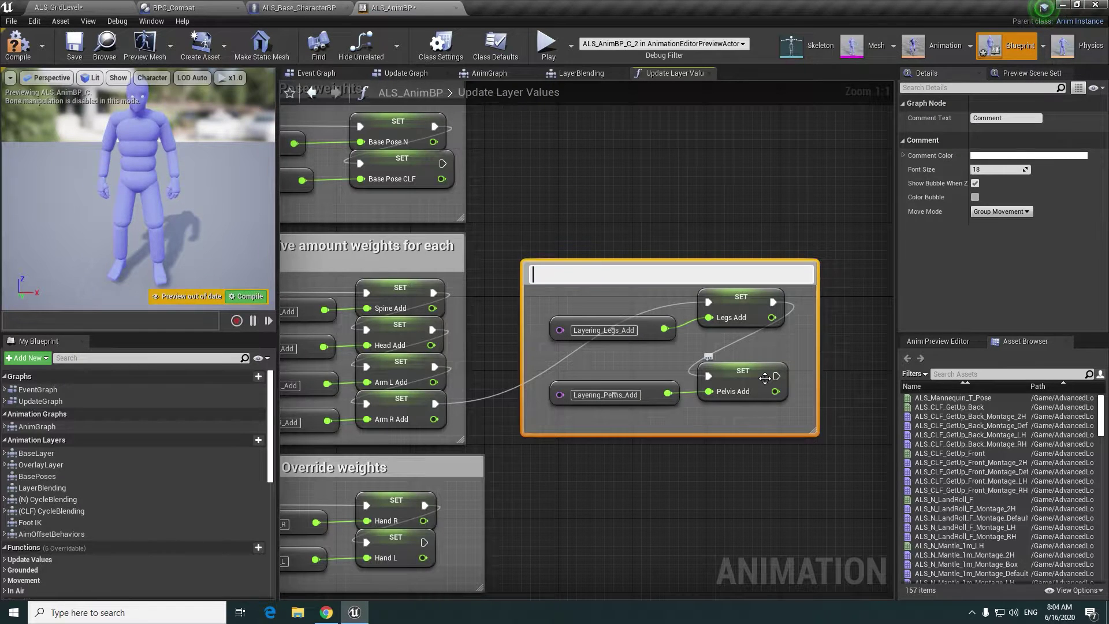
{"action": "type", "text": "Extende"}
{"action": "key", "text": "Return"}
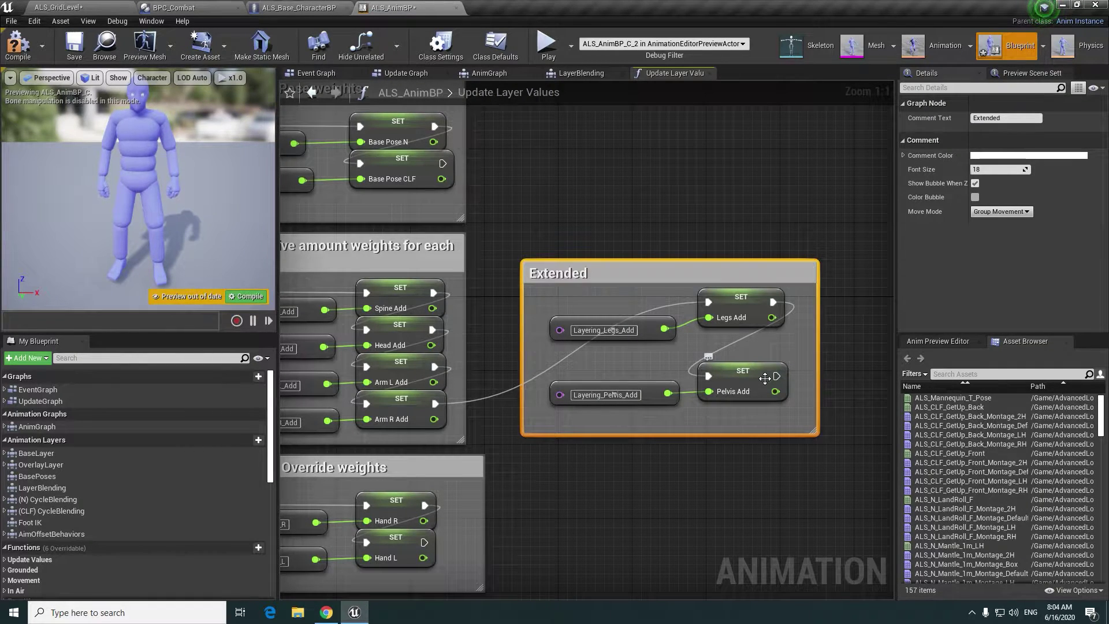
{"action": "left_click", "coordinate": [998, 156]}
{"action": "left_click_drag", "start_coordinate": [861, 275], "coordinate": [803, 226]}
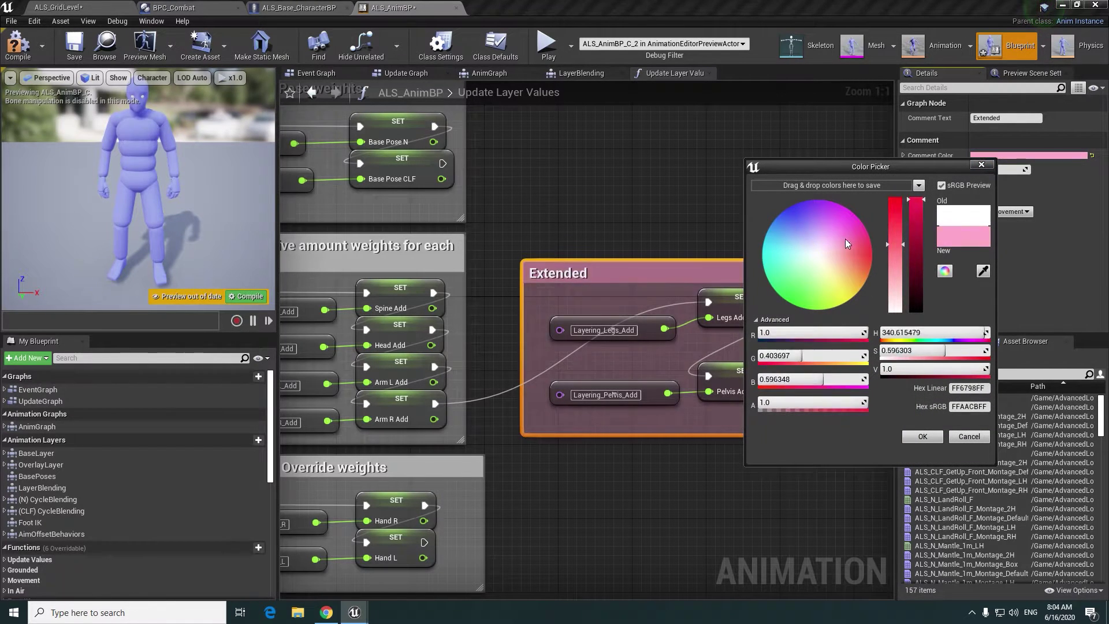
{"action": "left_click", "coordinate": [922, 437]}
{"action": "left_click", "coordinate": [800, 229]}
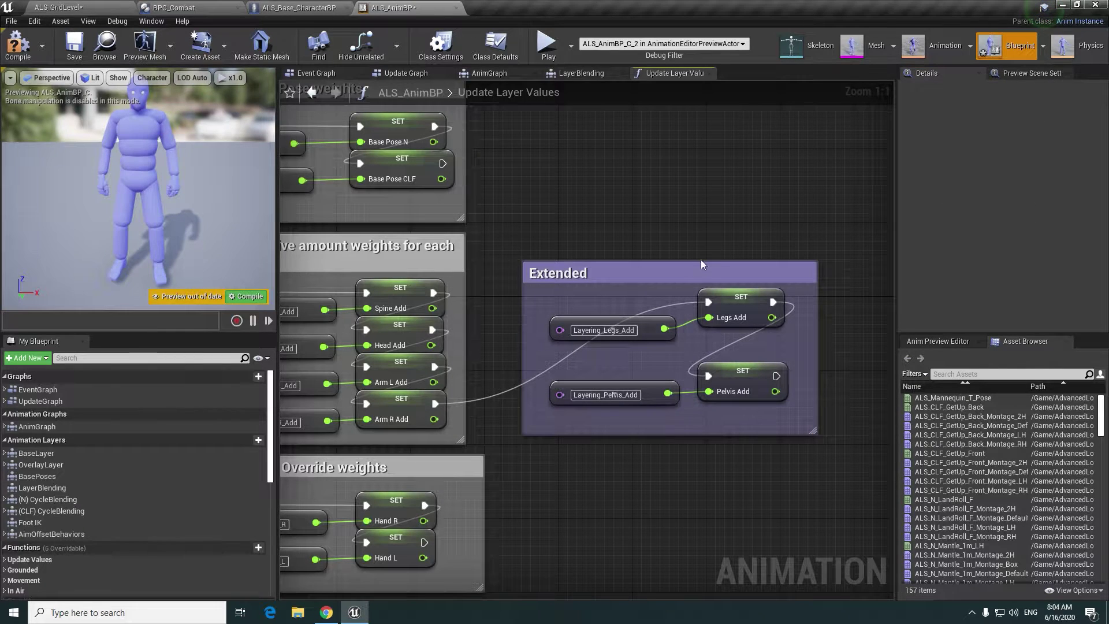
{"action": "scroll", "coordinate": [676, 250], "scroll_direction": "down", "scroll_amount": 1}
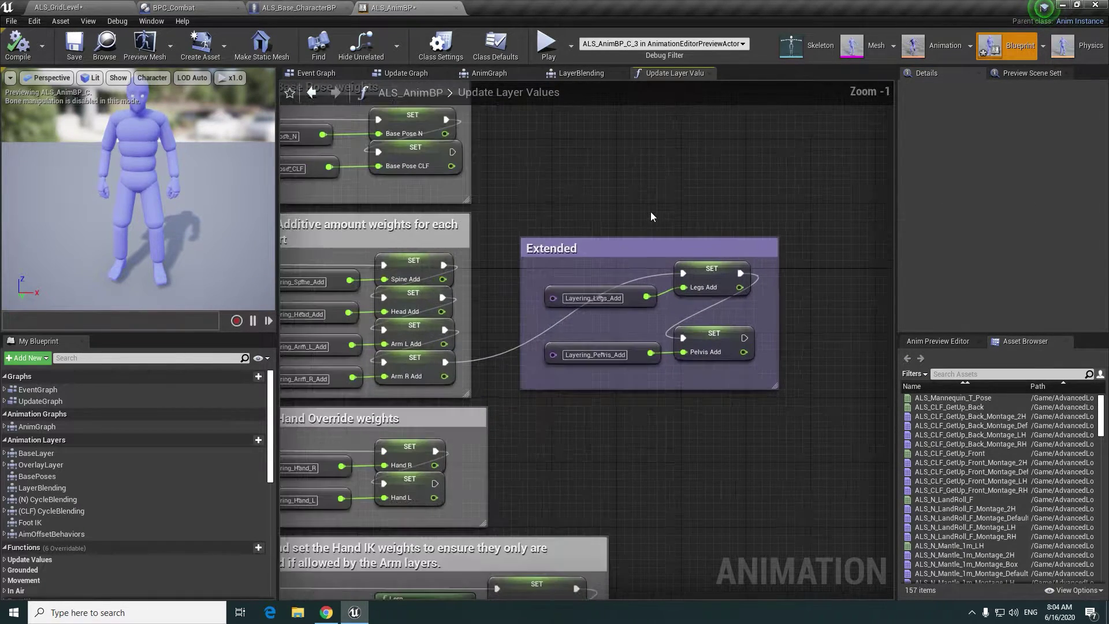
{"action": "scroll", "coordinate": [650, 216], "scroll_direction": "up", "scroll_amount": 1}
- Browse the level editor's Content Browser to Blueprints > AnimModifiers
{"action": "left_click", "coordinate": [69, 6]}
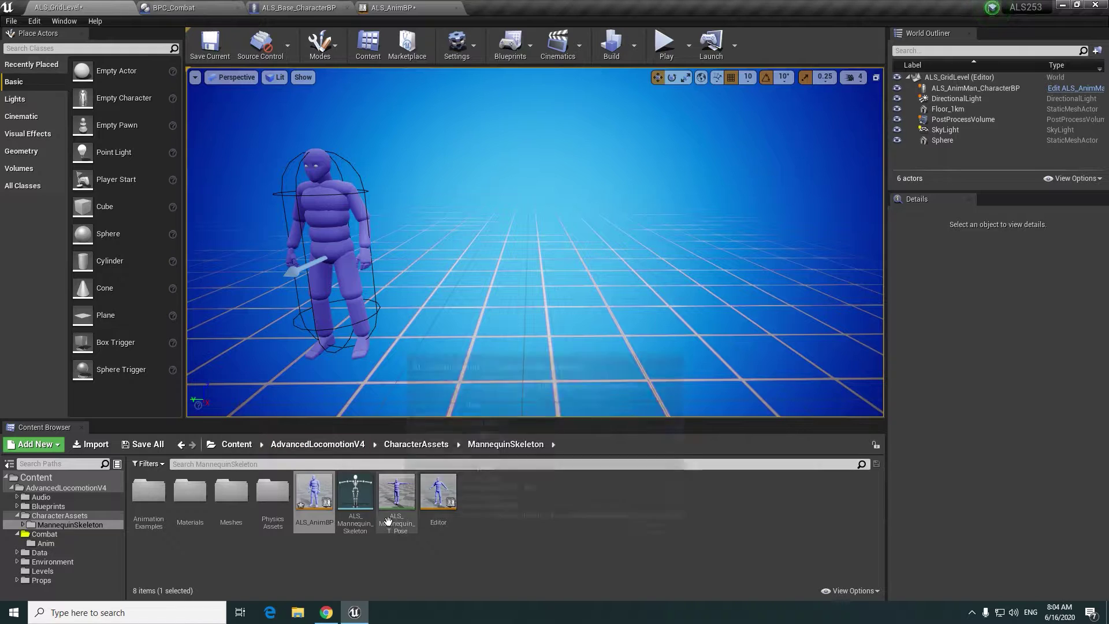
{"action": "left_click", "coordinate": [318, 445]}
{"action": "double_click", "coordinate": [198, 511]}
{"action": "double_click", "coordinate": [158, 517]}
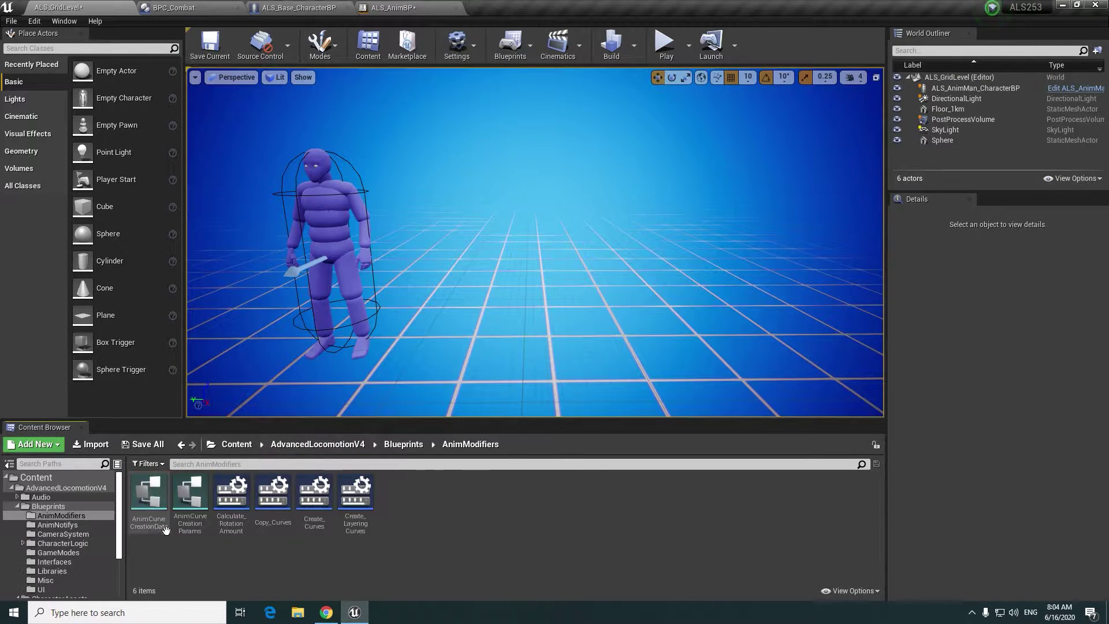
- Duplicate Create_Layering_Curves, rename the copy Missing_LayeringCurves, and open it
{"action": "left_click", "coordinate": [371, 534]}
{"action": "right_click", "coordinate": [372, 534]}
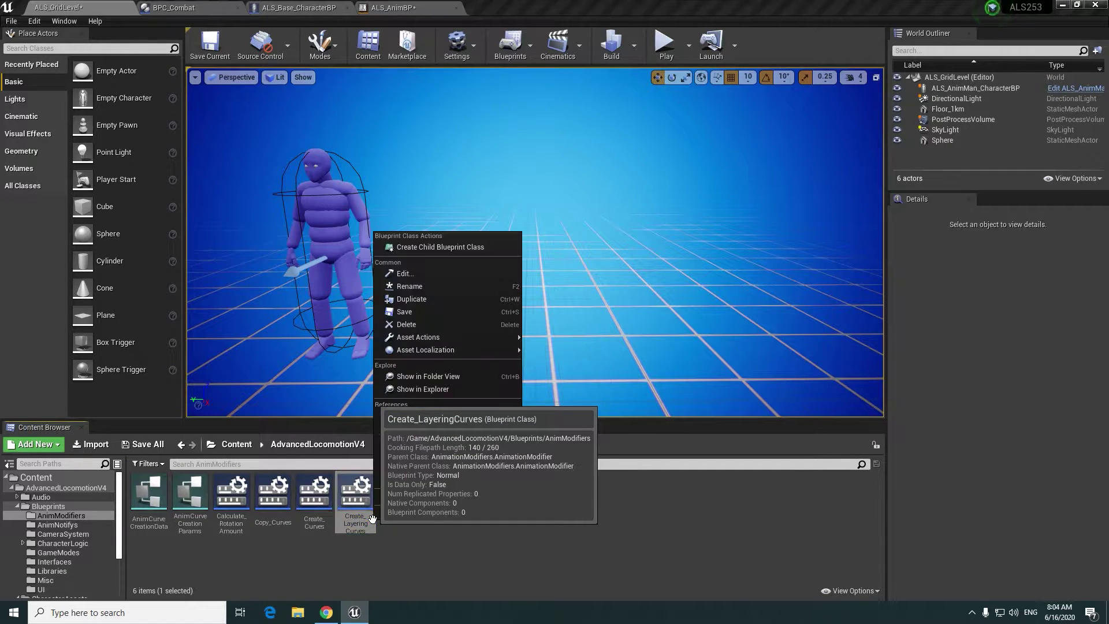
{"action": "left_click", "coordinate": [465, 299]}
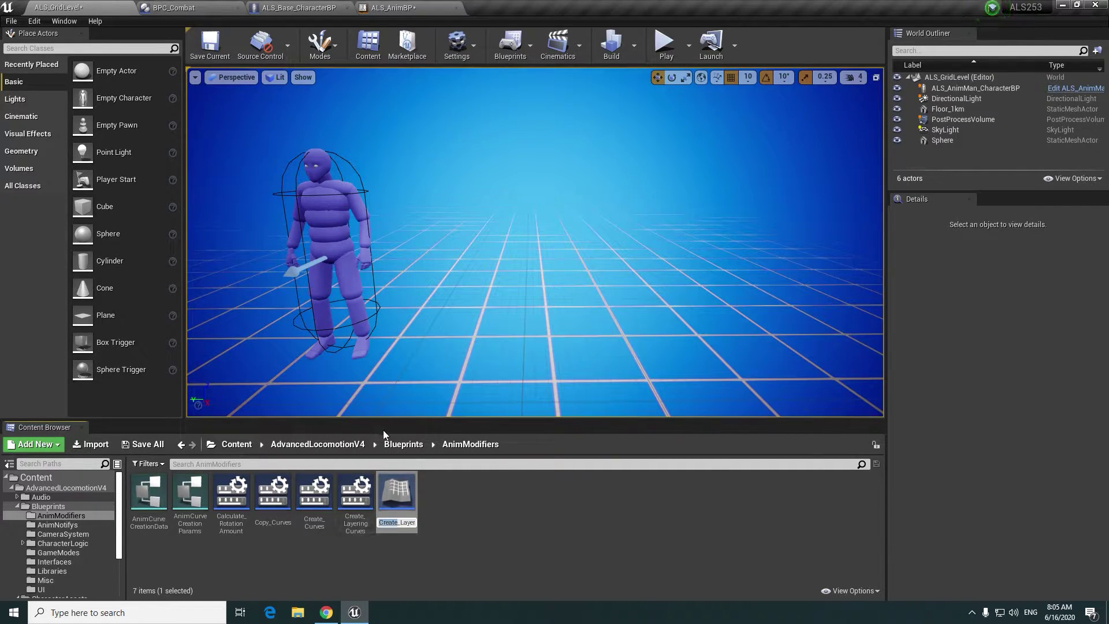
{"action": "type", "text": "Main"}
{"action": "type", "text": "ng_La"}
{"action": "key", "text": "Return"}
{"action": "key", "text": "F2"}
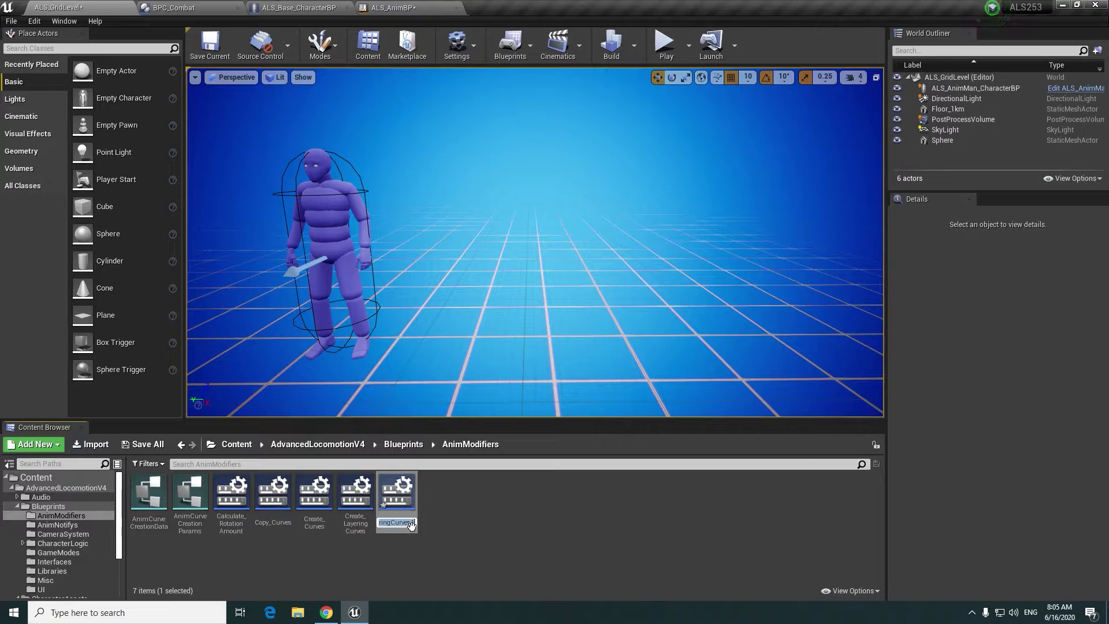
{"action": "key", "text": "Return"}
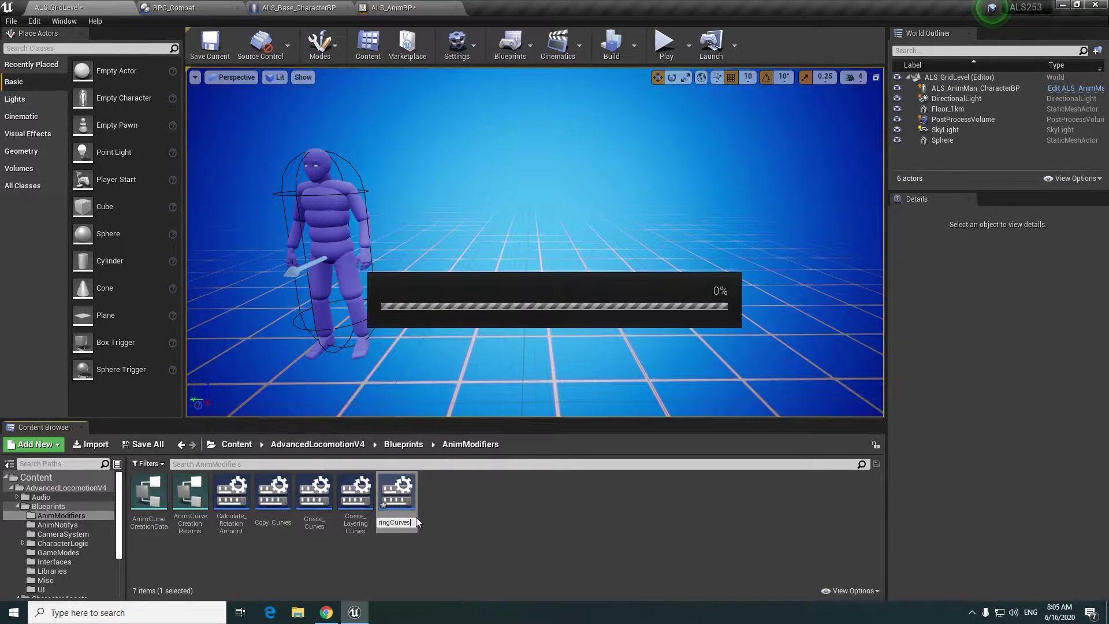
{"action": "double_click", "coordinate": [396, 504]}
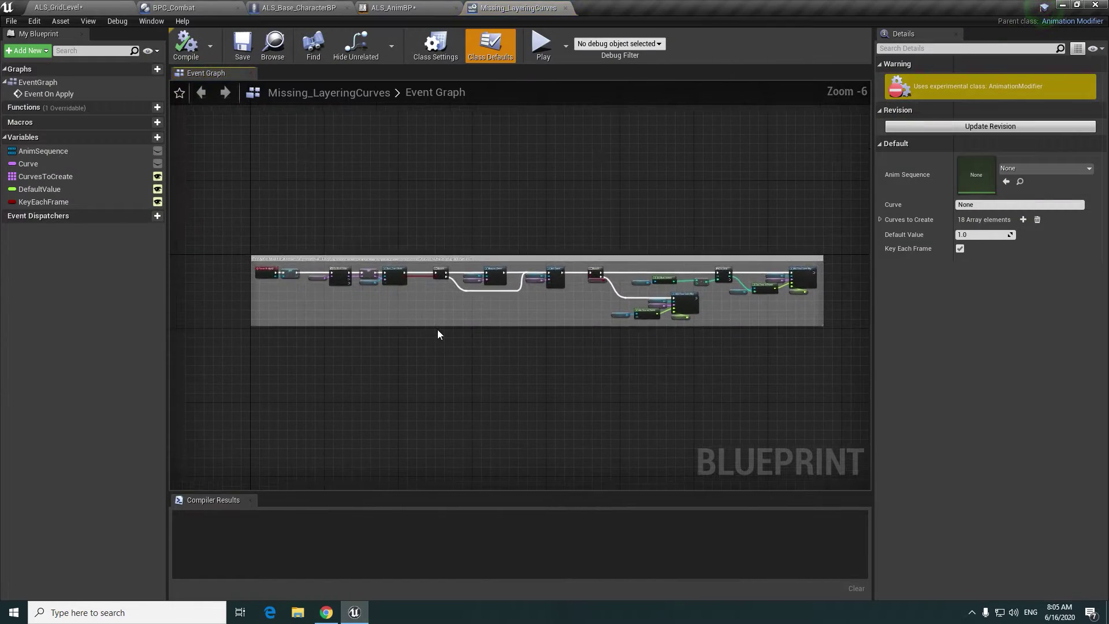
- Replace Curves to Create with two entries, Layering_Legs_Add and Layering_Pelvis_Add
{"action": "left_click", "coordinate": [882, 222]}
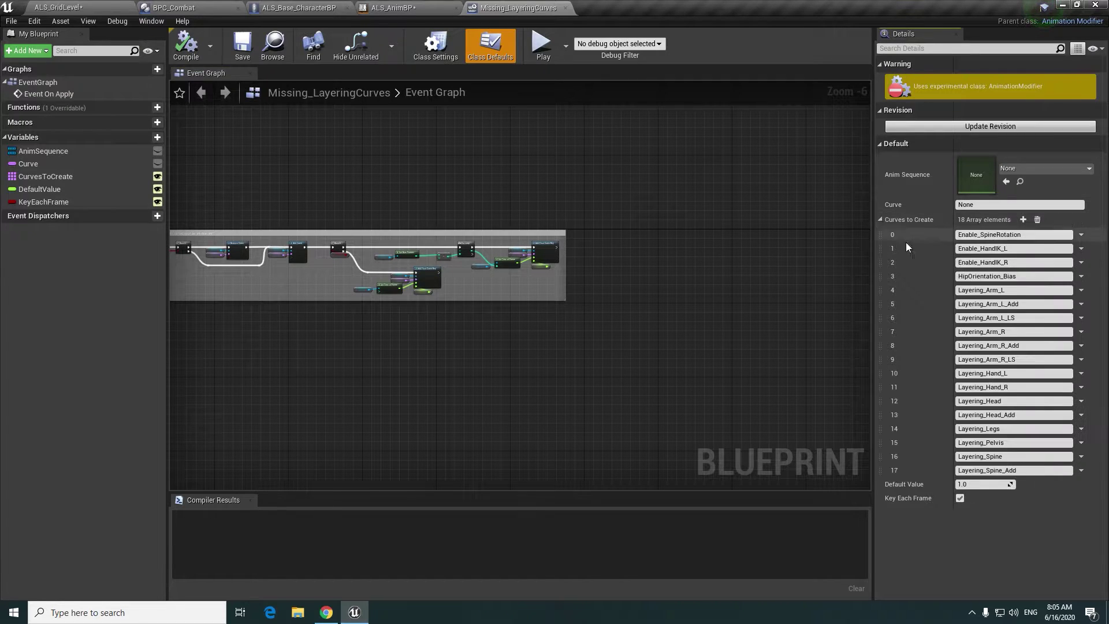
{"action": "left_click", "coordinate": [1037, 221]}
{"action": "left_click", "coordinate": [1024, 221]}
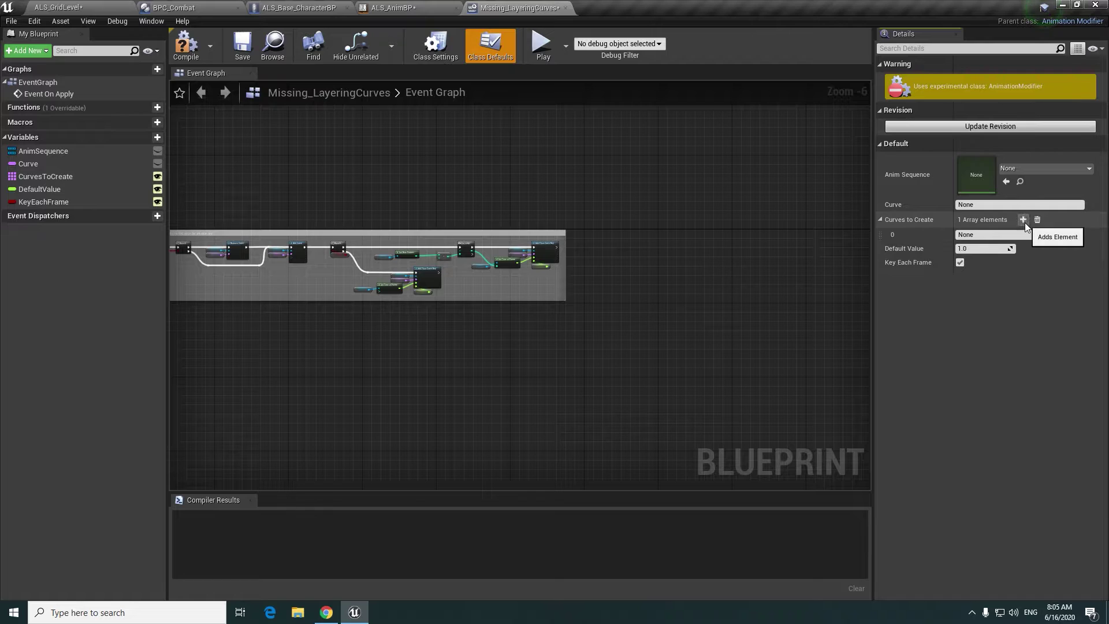
{"action": "left_click", "coordinate": [1024, 221]}
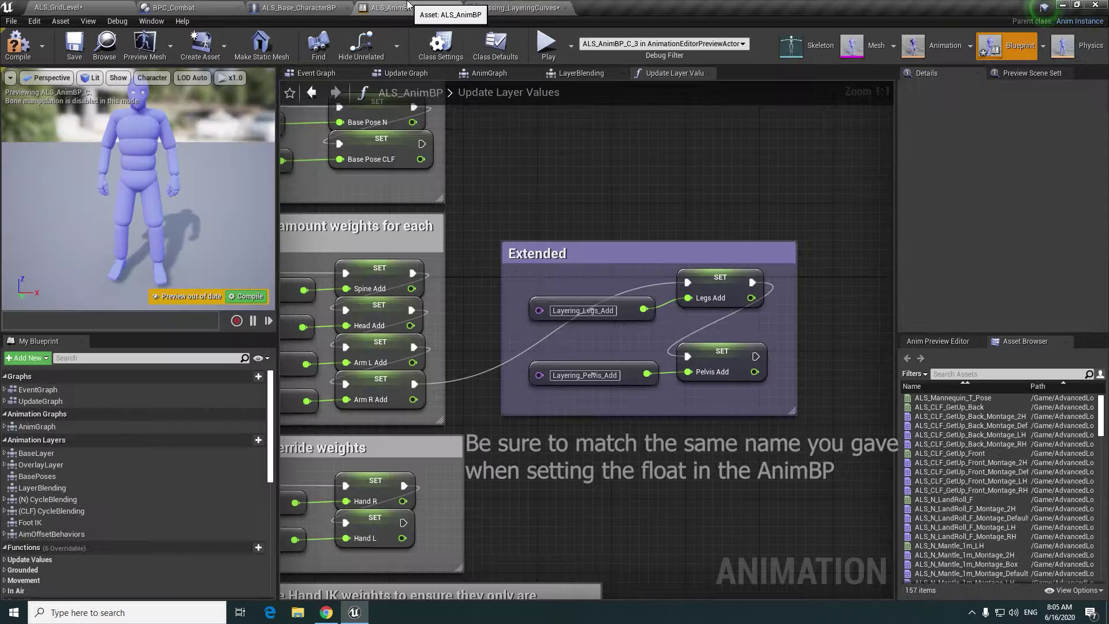
{"action": "left_click", "coordinate": [583, 309]}
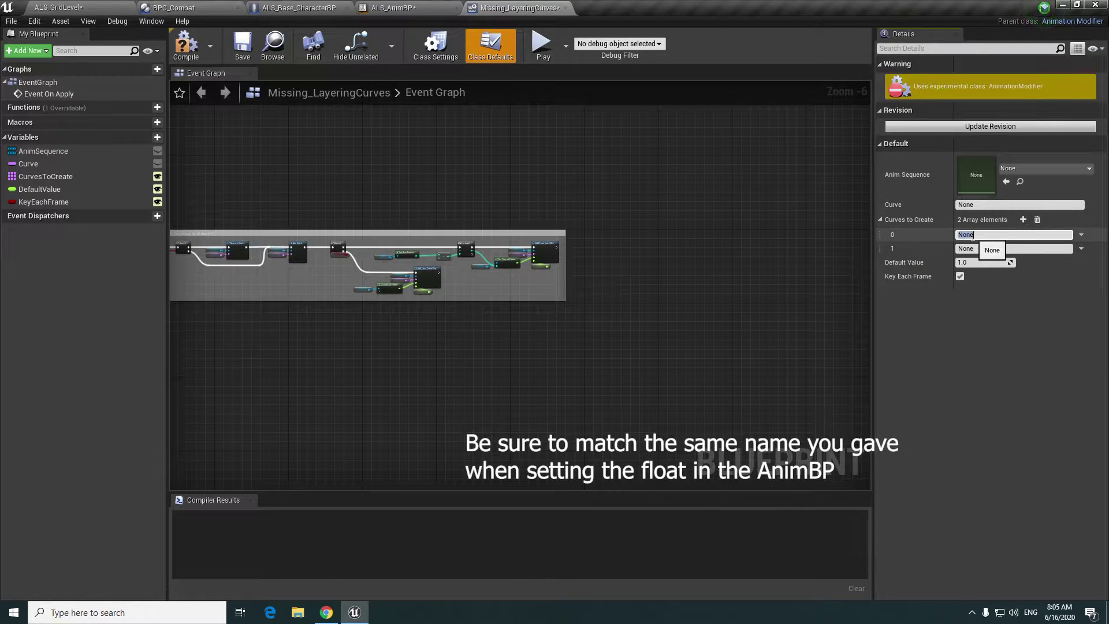
{"action": "type", "text": "Layering_Legs_Add"}
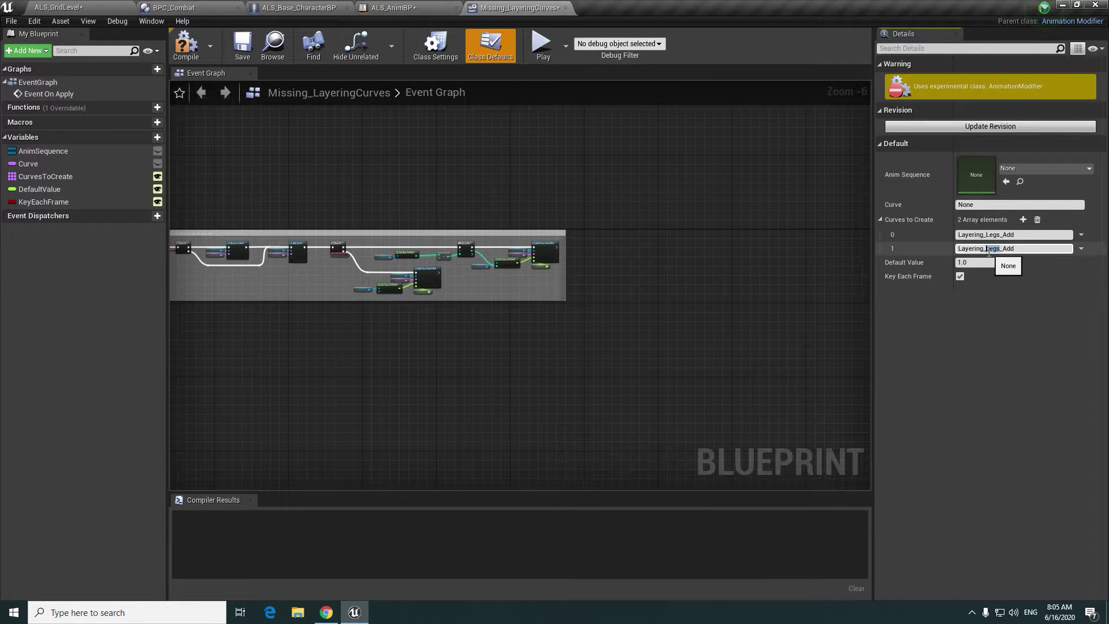
{"action": "type", "text": "Pelvis"}
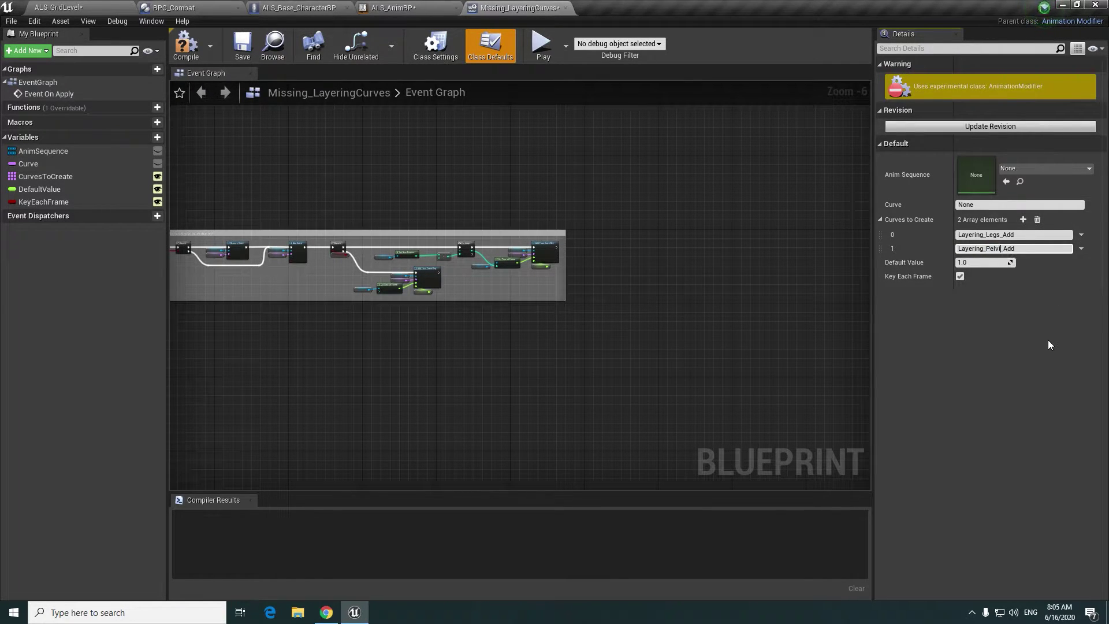
- Turn off Key Each Frame, then compile and save the modifier
{"action": "left_click", "coordinate": [959, 276]}
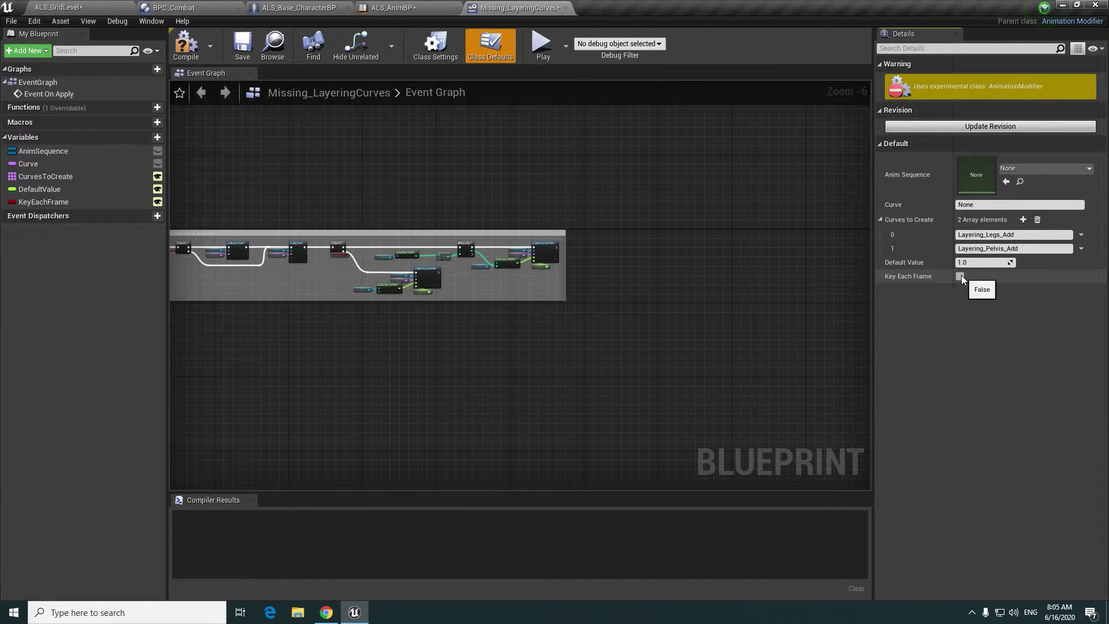
{"action": "left_click", "coordinate": [191, 56]}
{"action": "left_click", "coordinate": [243, 46]}
{"action": "right_click_drag", "start_coordinate": [691, 275], "coordinate": [594, 280]}
- Recompile and save ALS_AnimBP, then playtest the character's overlay menu and Injured state
{"action": "left_click", "coordinate": [565, 7]}
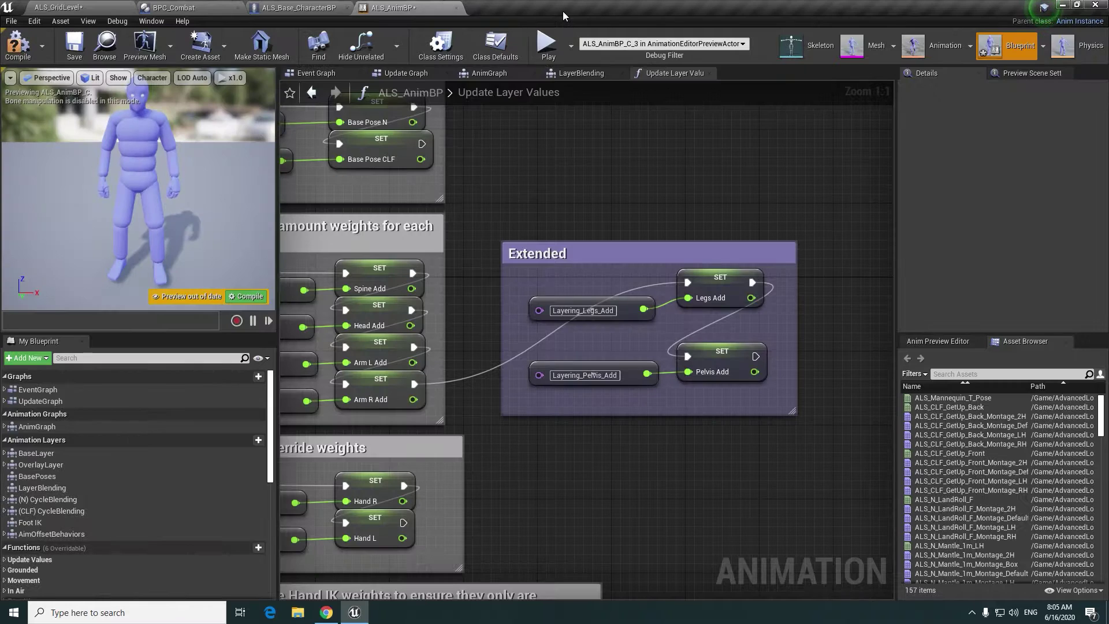
{"action": "left_click", "coordinate": [74, 49]}
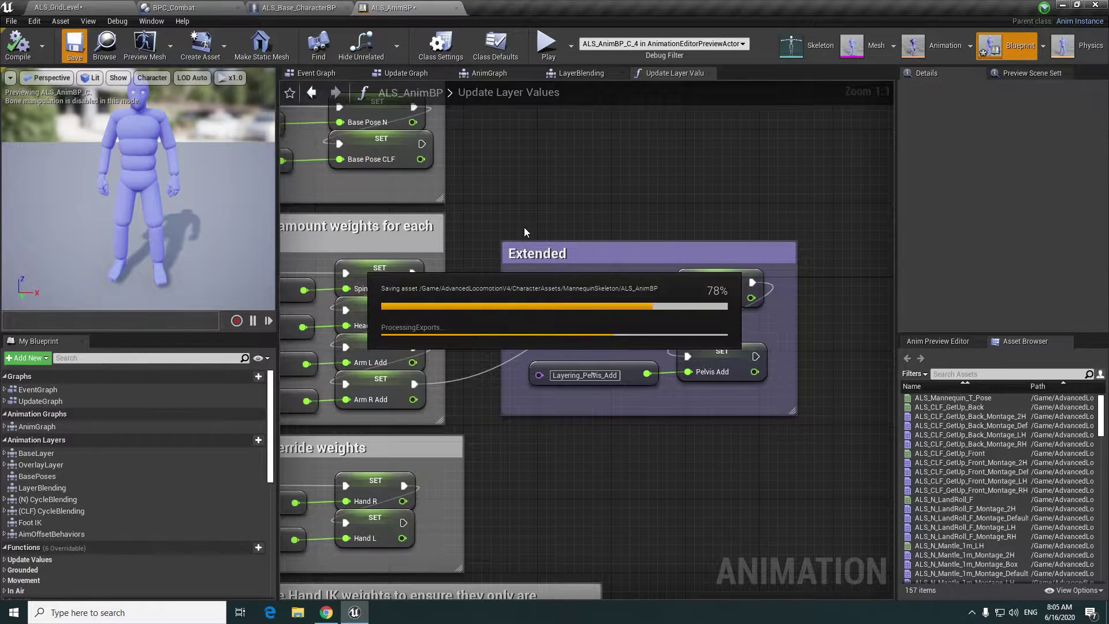
{"action": "left_click", "coordinate": [547, 57]}
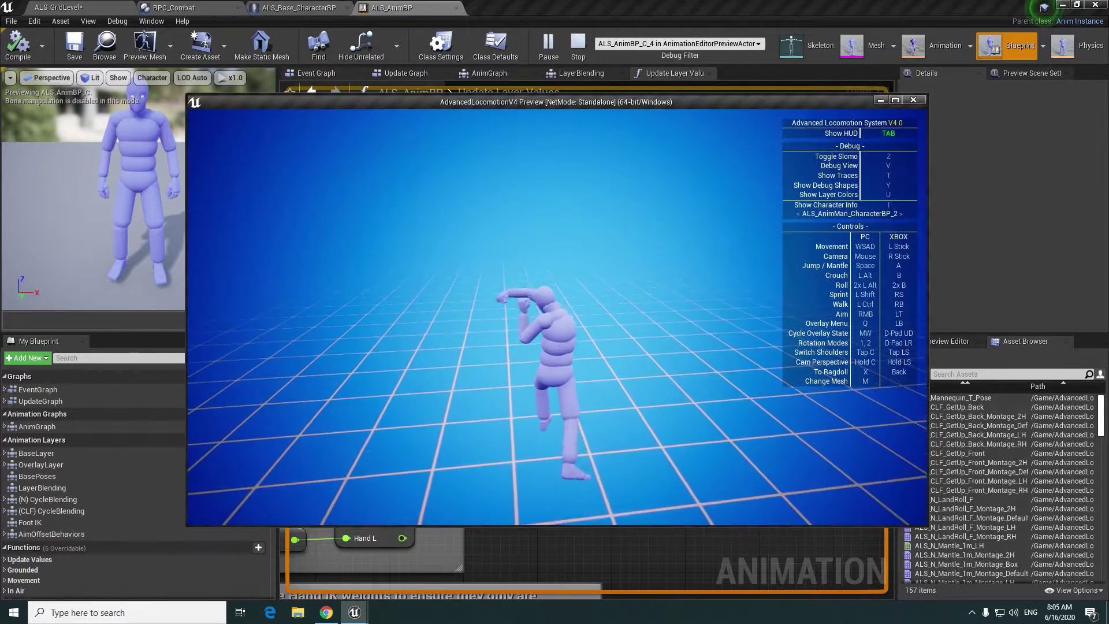
{"action": "key", "text": "d"}
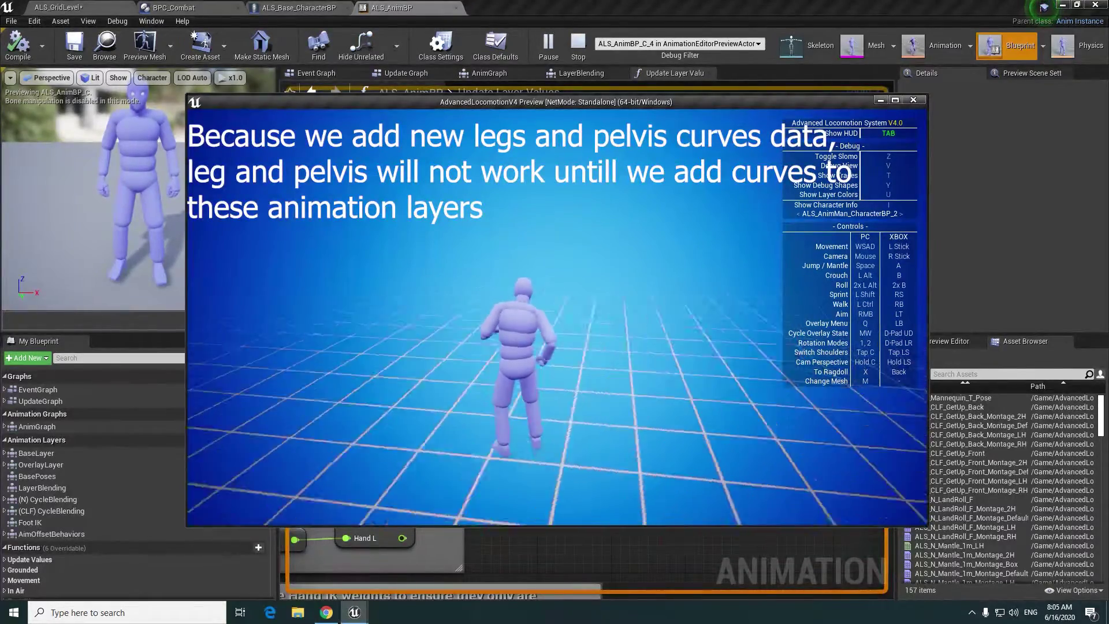
{"action": "key", "text": "q"}
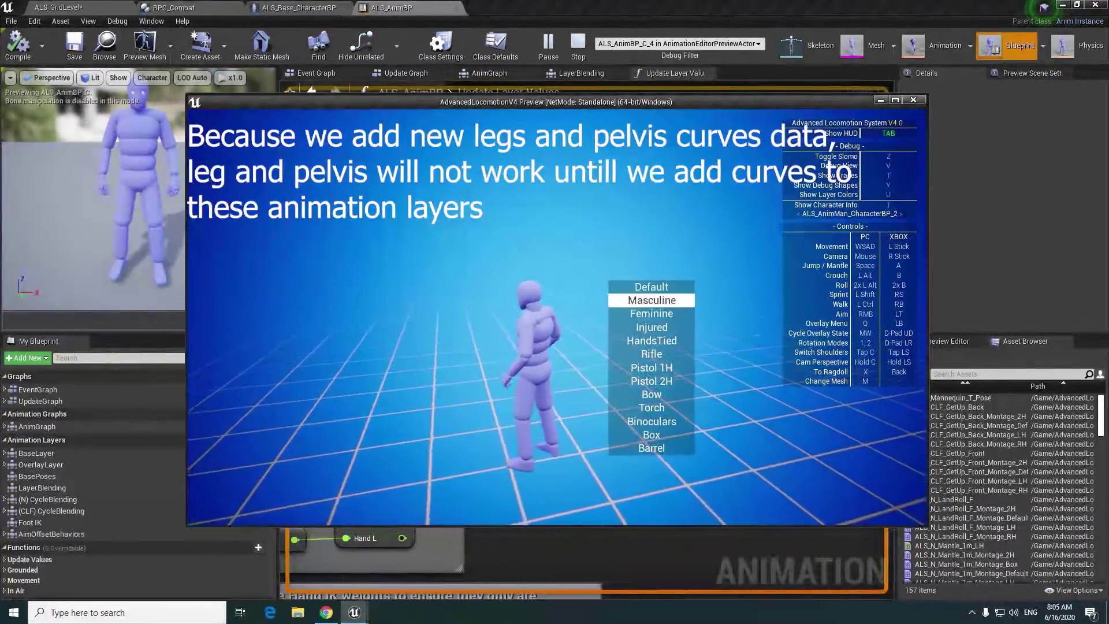
{"action": "key", "text": "q"}
{"action": "scroll", "coordinate": [556, 312], "scroll_direction": "down", "scroll_amount": 2}
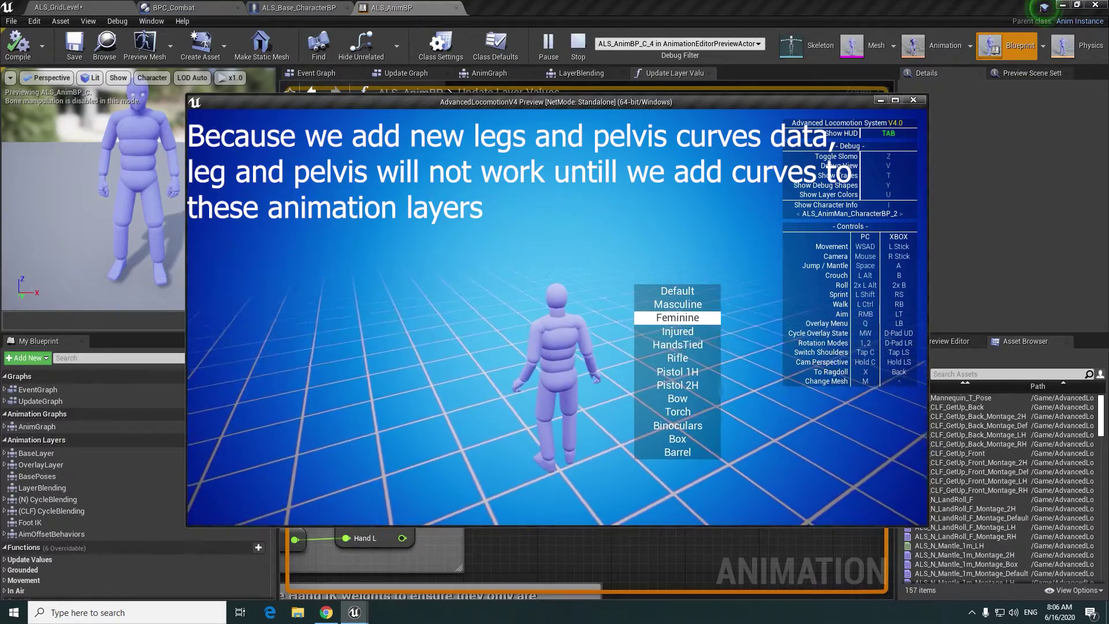
{"action": "key", "text": "q"}
{"action": "key", "text": "Escape"}
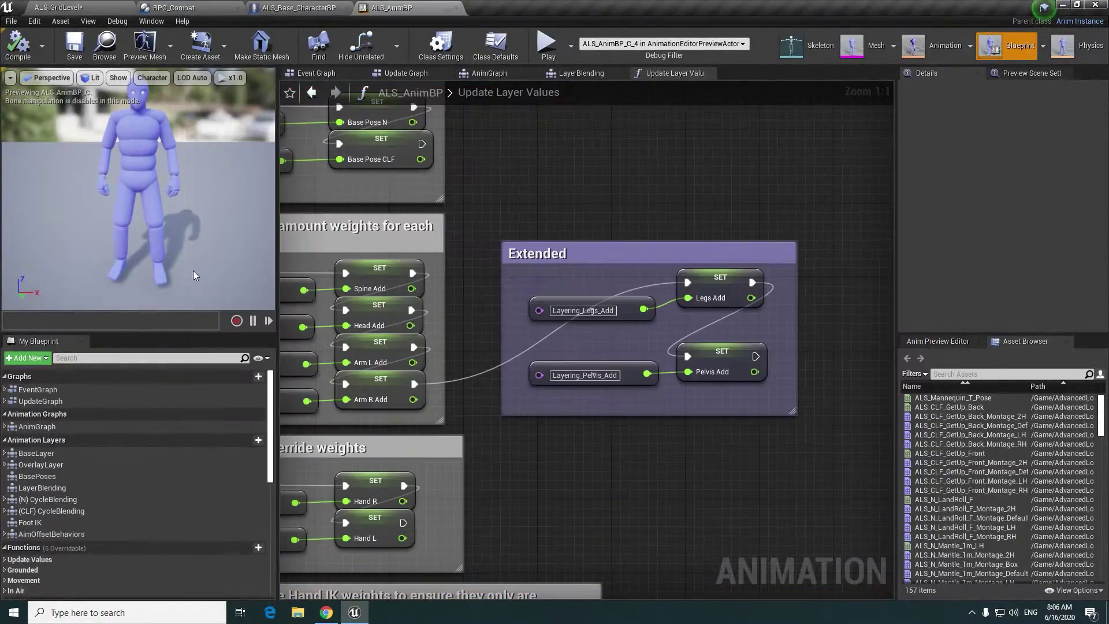
{"action": "scroll", "coordinate": [478, 339], "scroll_direction": "down", "scroll_amount": 3}
- Navigate the Content Browser to CharacterAssets > MannequinSkeleton > AnimationExamples > Overlay > Barrel
{"action": "left_click", "coordinate": [75, 8]}
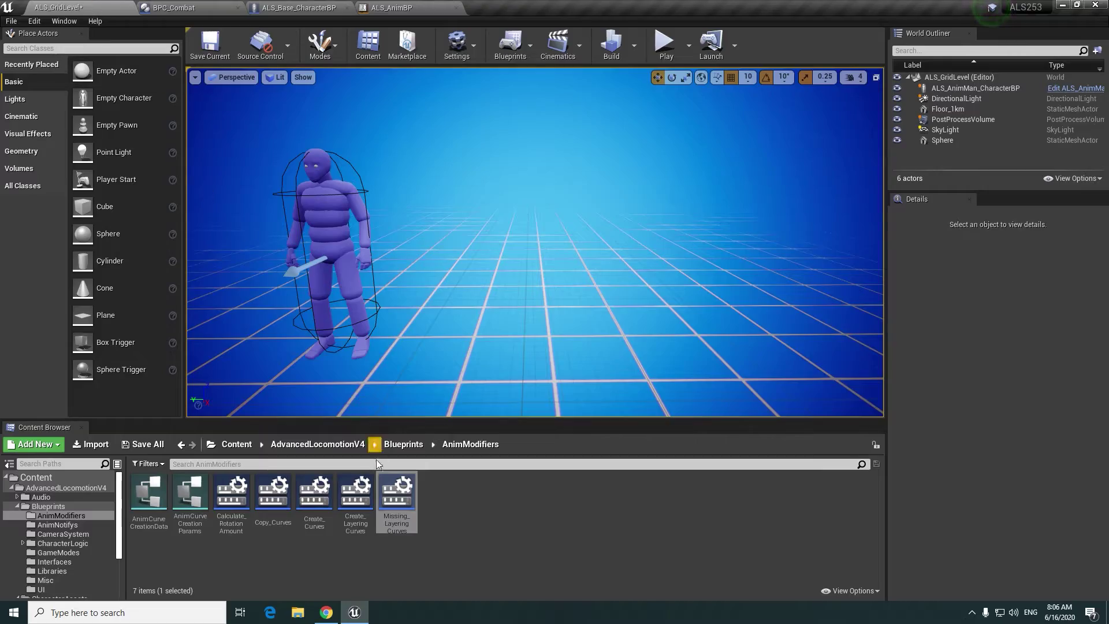
{"action": "left_click", "coordinate": [317, 443]}
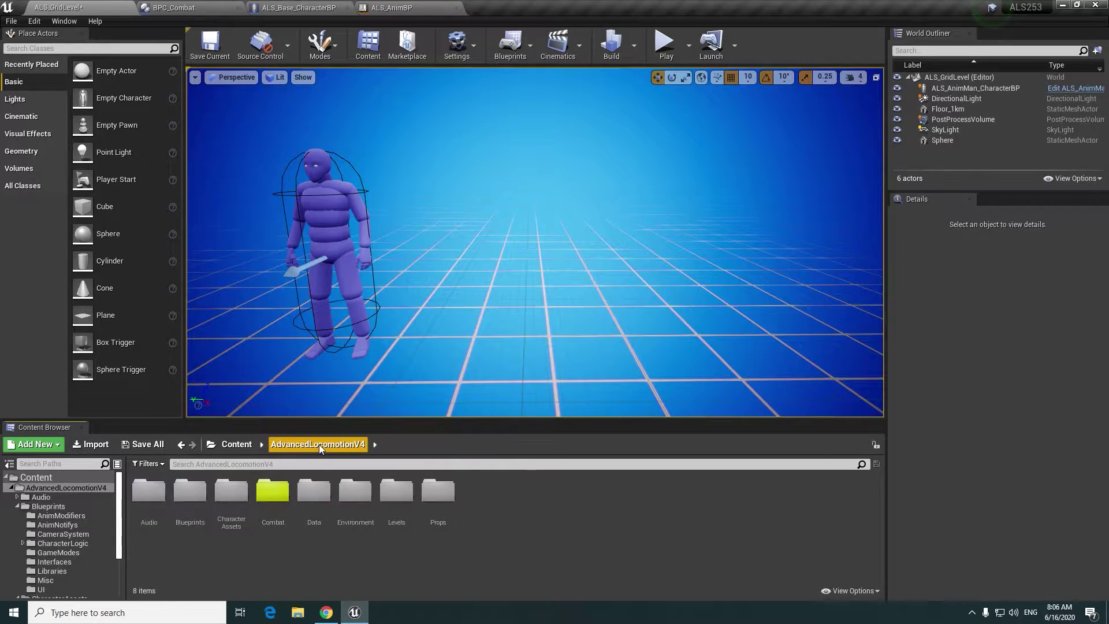
{"action": "left_click", "coordinate": [215, 526]}
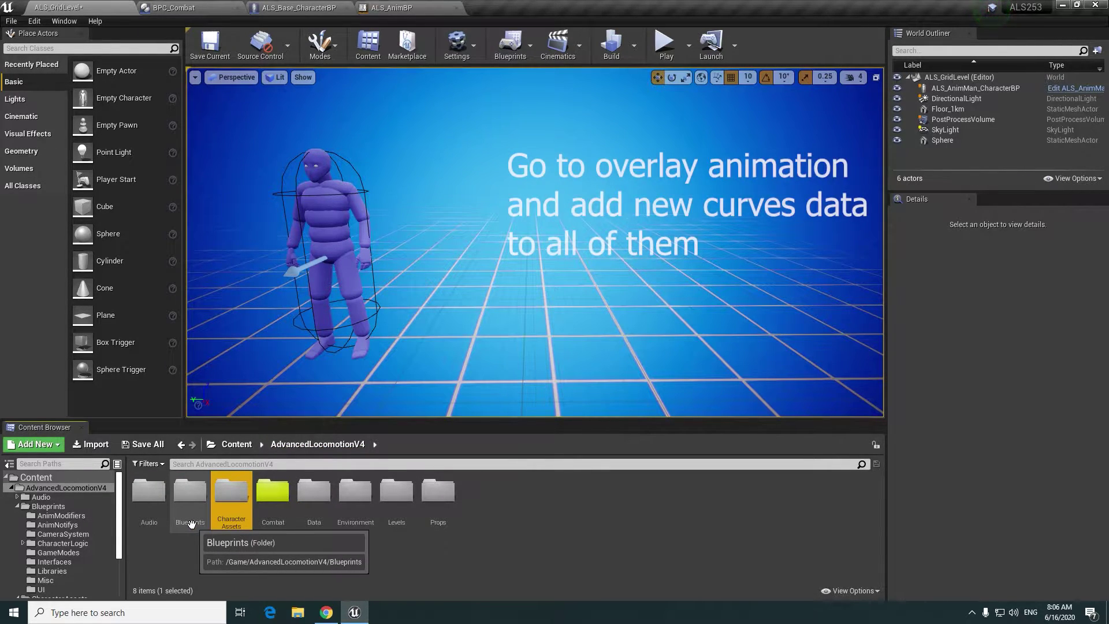
{"action": "double_click", "coordinate": [224, 518]}
{"action": "double_click", "coordinate": [148, 494]}
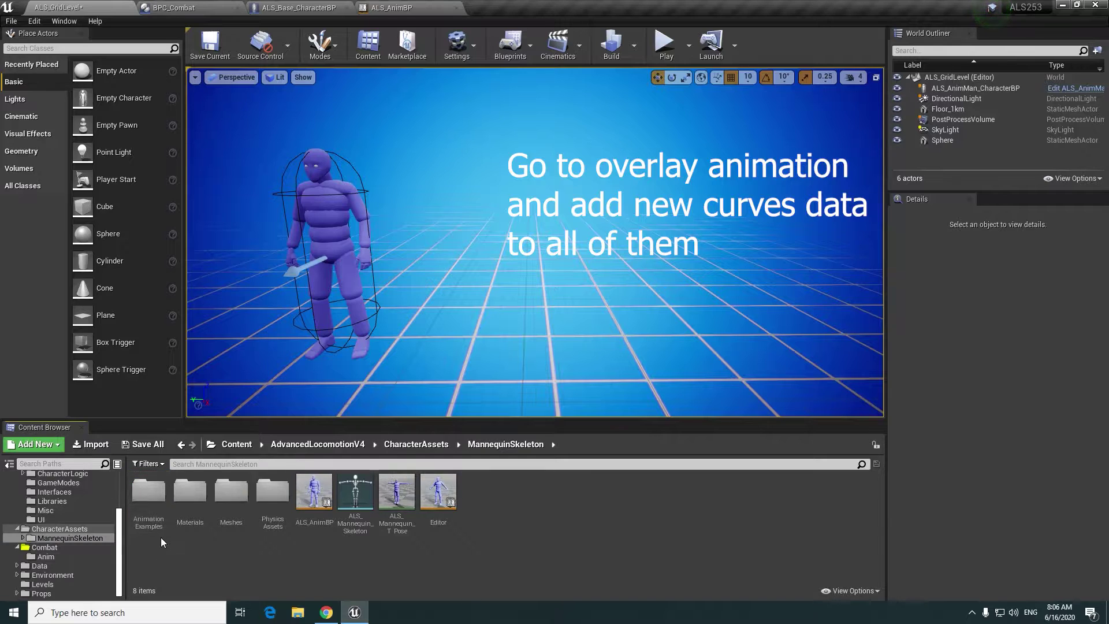
{"action": "double_click", "coordinate": [149, 494]}
{"action": "left_click", "coordinate": [267, 502]}
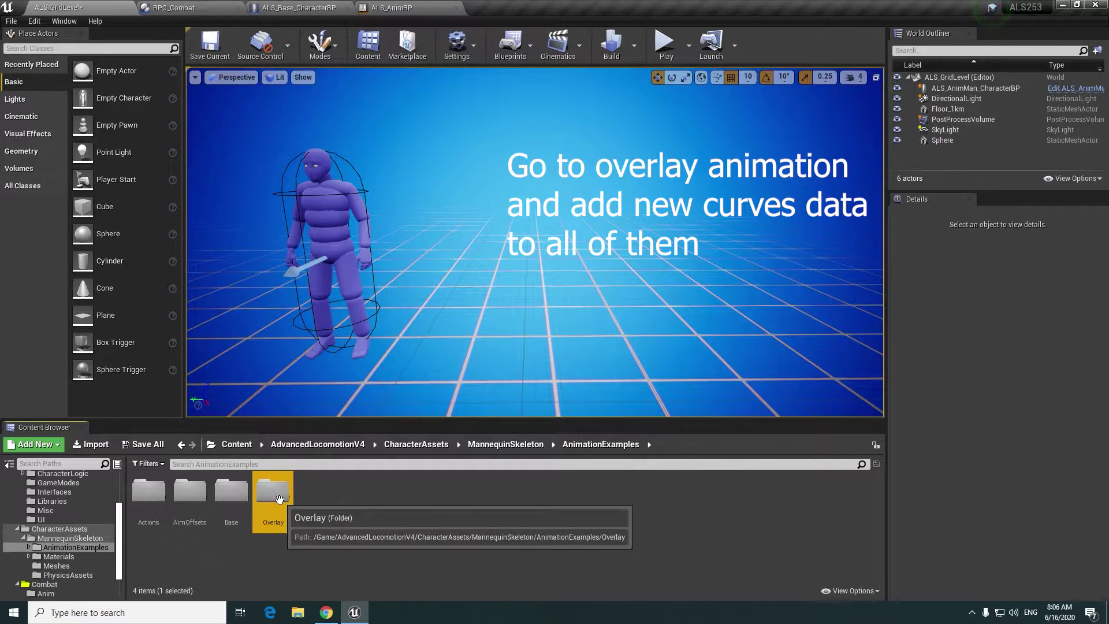
{"action": "double_click", "coordinate": [267, 503]}
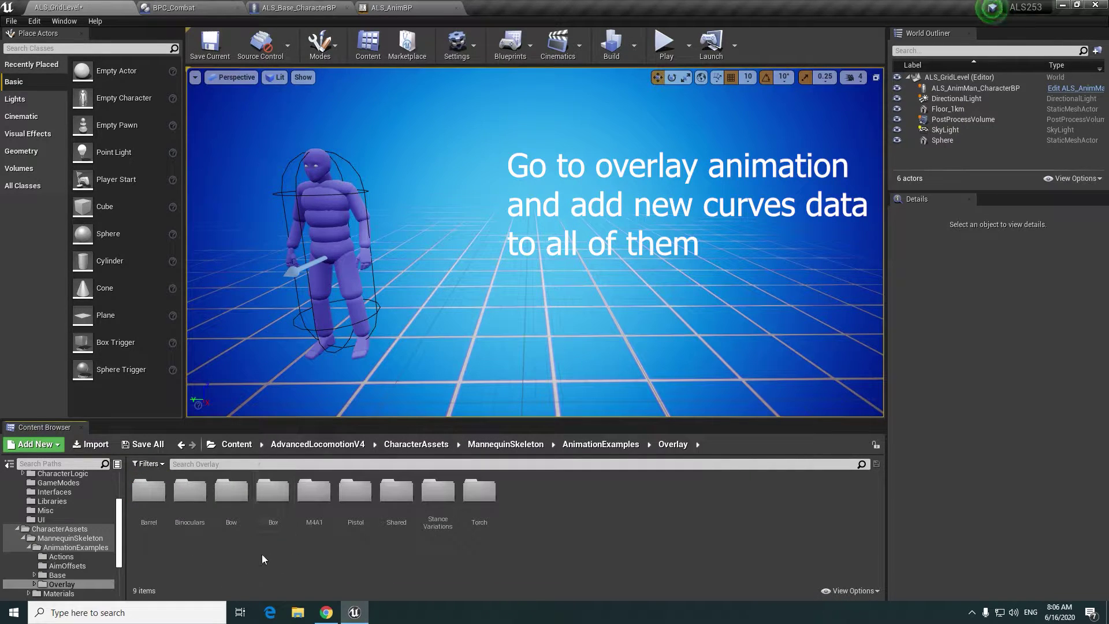
{"action": "double_click", "coordinate": [149, 515]}
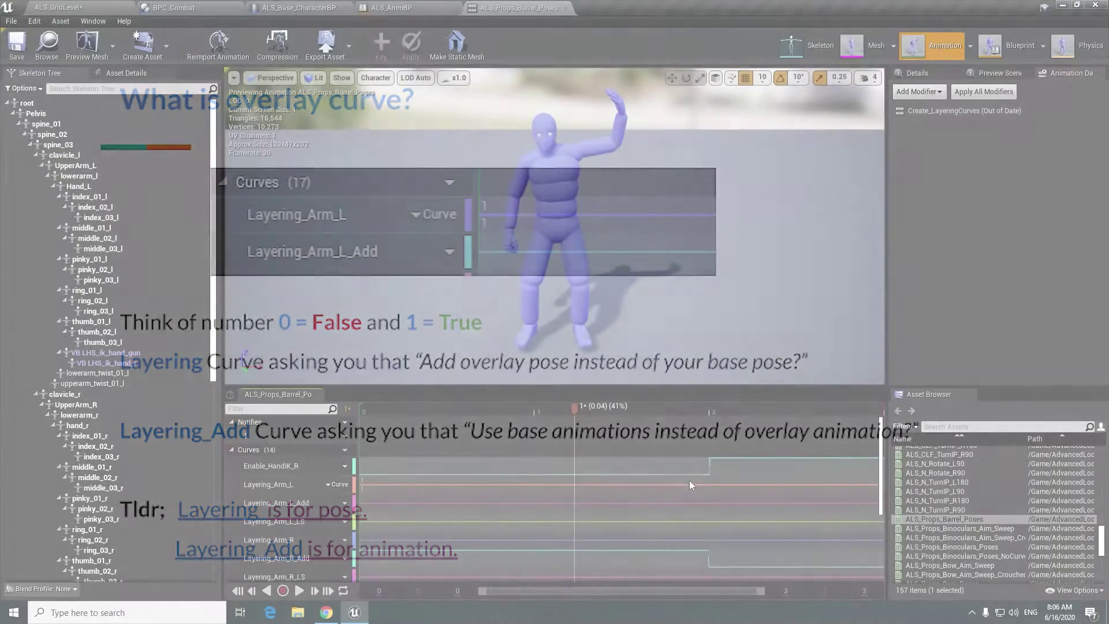
- Add and apply the Missing_LayeringCurves modifier on ALS_Props_Barrel_Poses, then save the animation
{"action": "scroll", "coordinate": [683, 476], "scroll_direction": "down", "scroll_amount": 3}
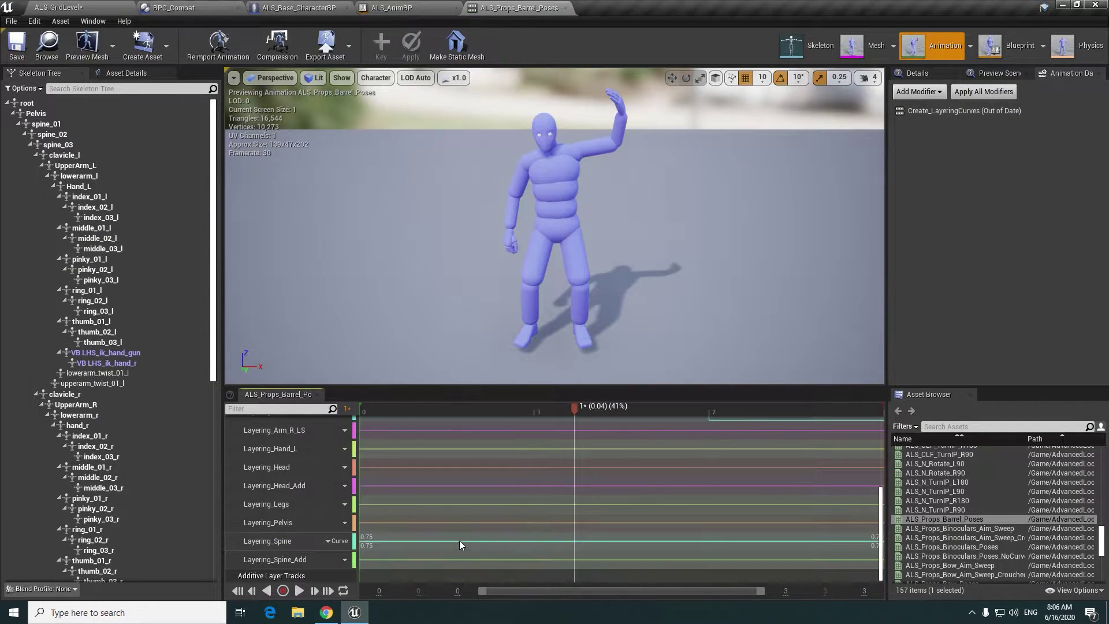
{"action": "left_click", "coordinate": [93, 21]}
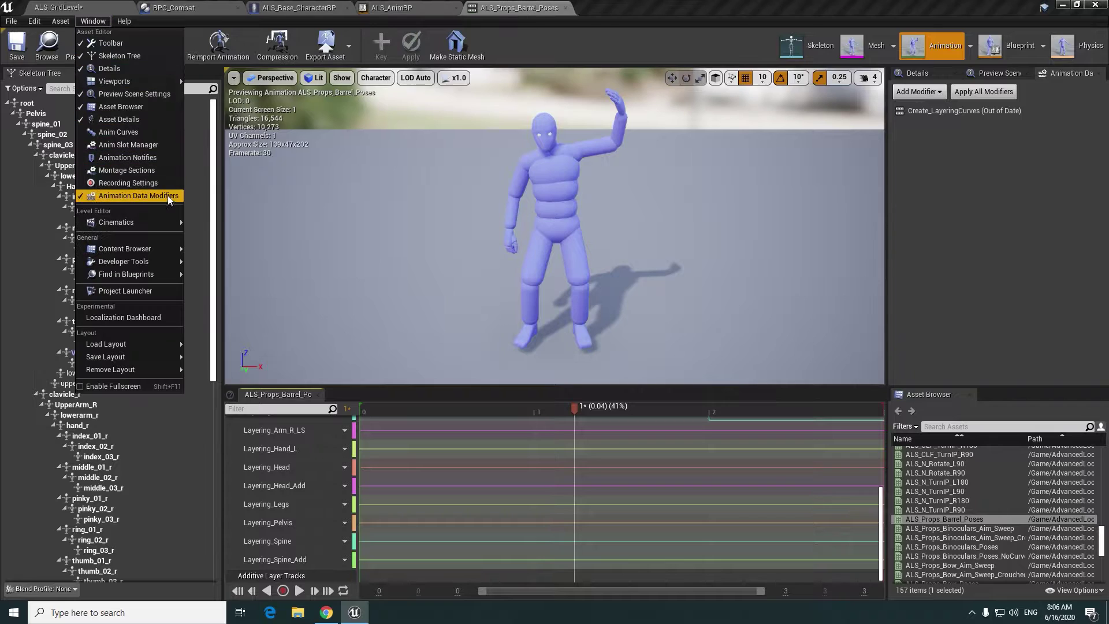
{"action": "left_click", "coordinate": [163, 194]}
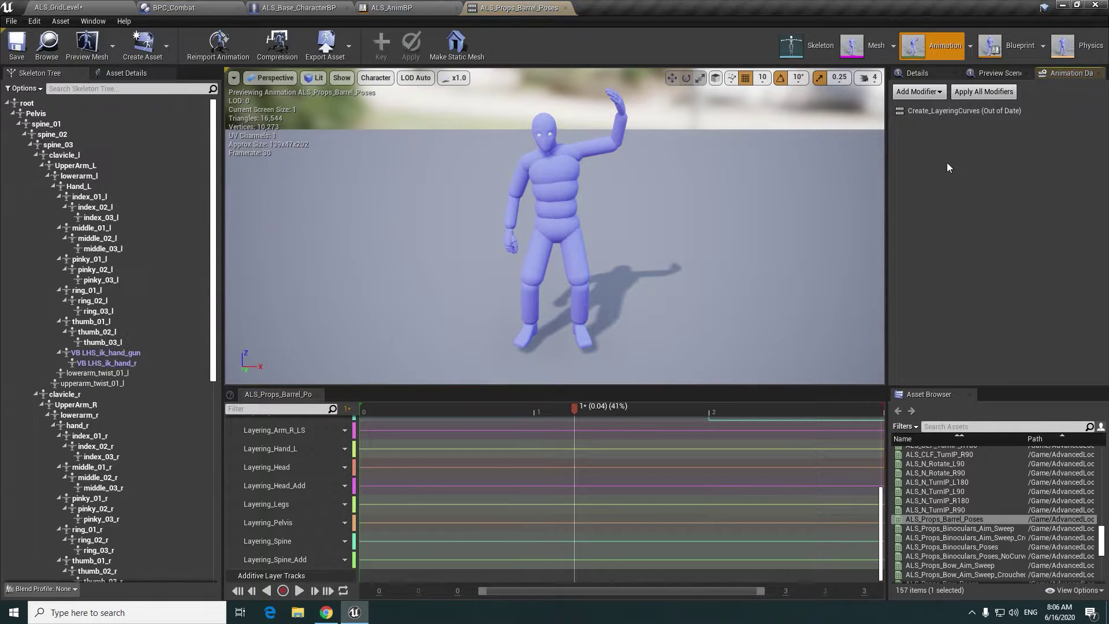
{"action": "left_click", "coordinate": [927, 94]}
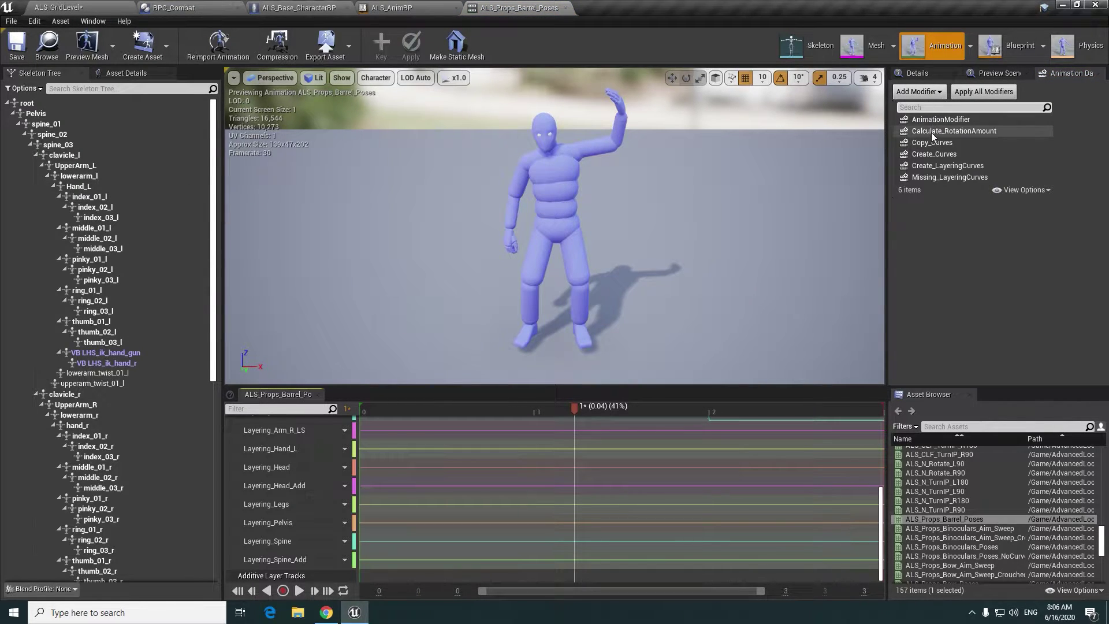
{"action": "left_click", "coordinate": [940, 176]}
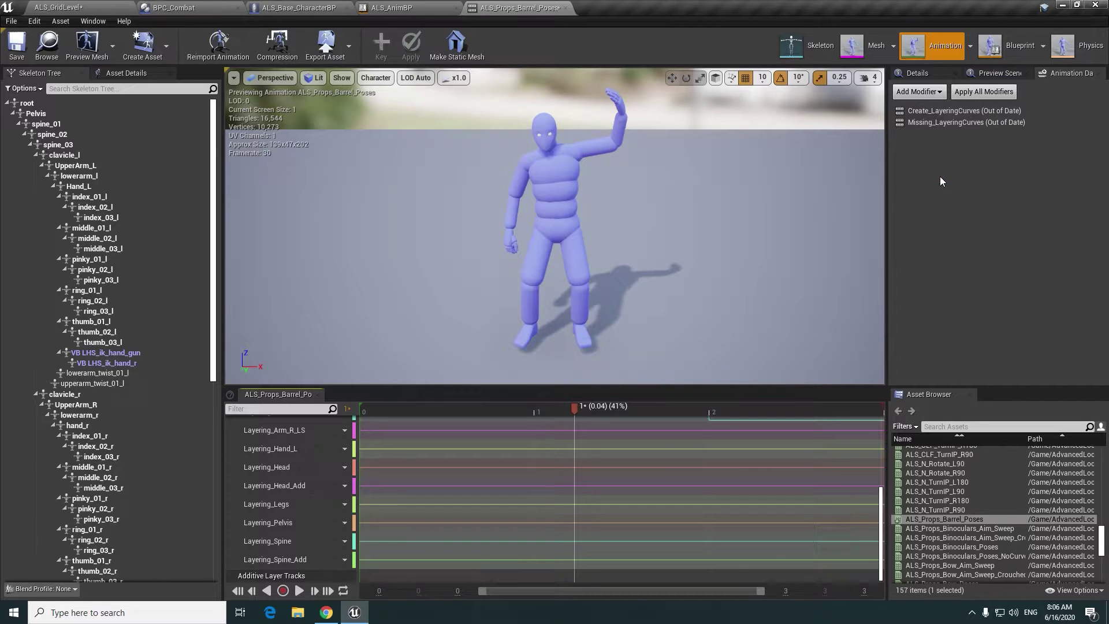
{"action": "left_click", "coordinate": [936, 124]}
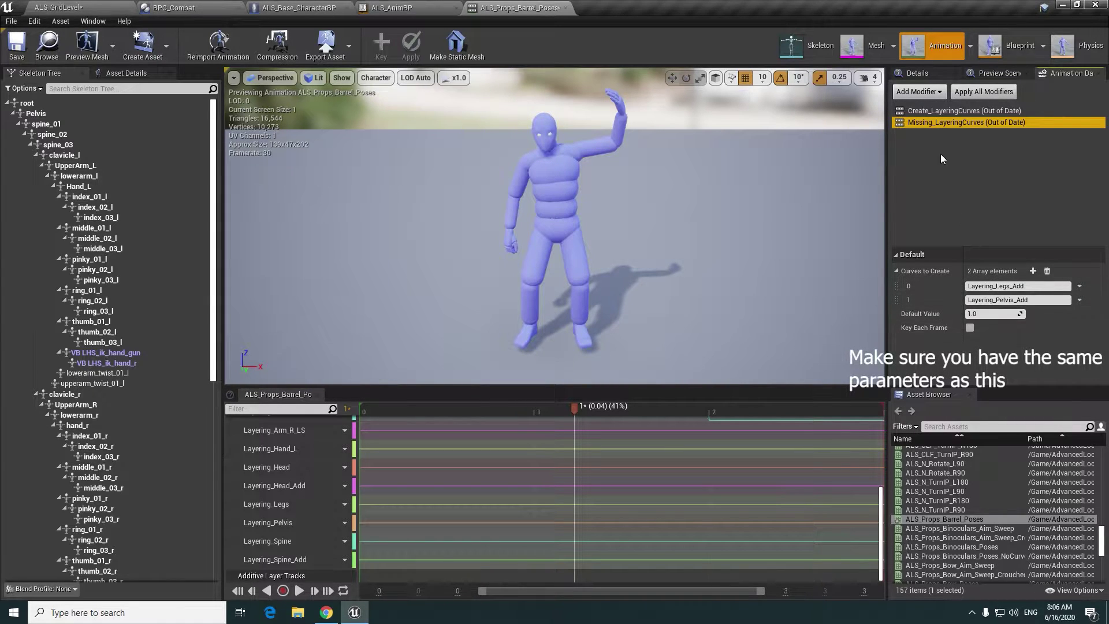
{"action": "right_click", "coordinate": [941, 121]}
{"action": "left_click", "coordinate": [969, 140]}
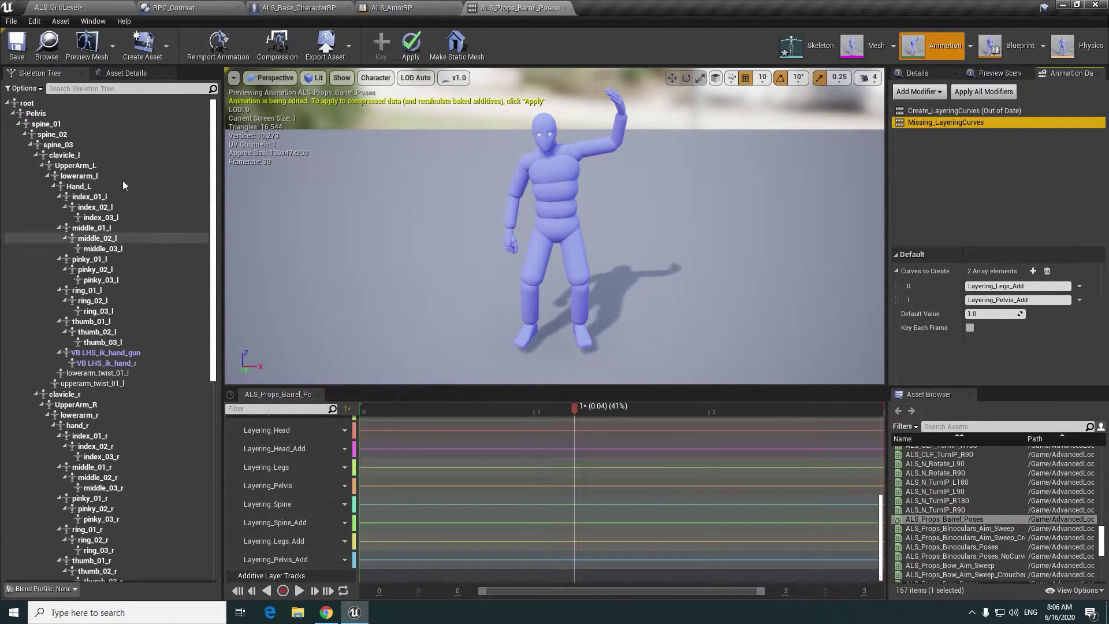
{"action": "left_click", "coordinate": [16, 46]}
- Filter the asset list to the AnimationExamples folder and reopen ALS_Props_Barrel_Poses
{"action": "left_click", "coordinate": [904, 426]}
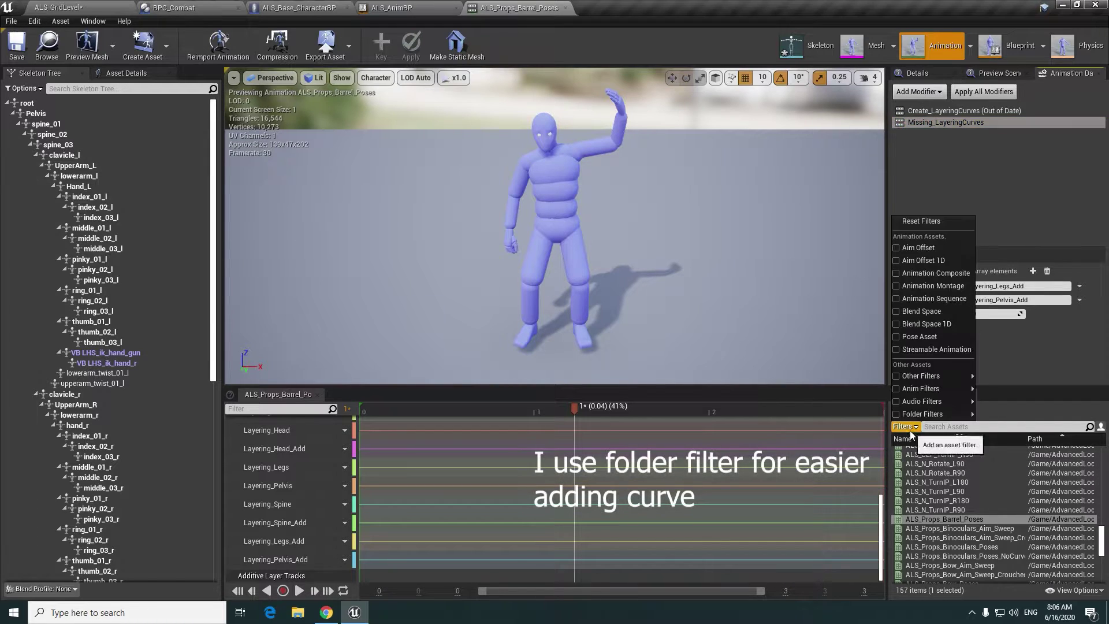
{"action": "mouse_move", "coordinate": [931, 414]}
{"action": "left_click", "coordinate": [999, 413]}
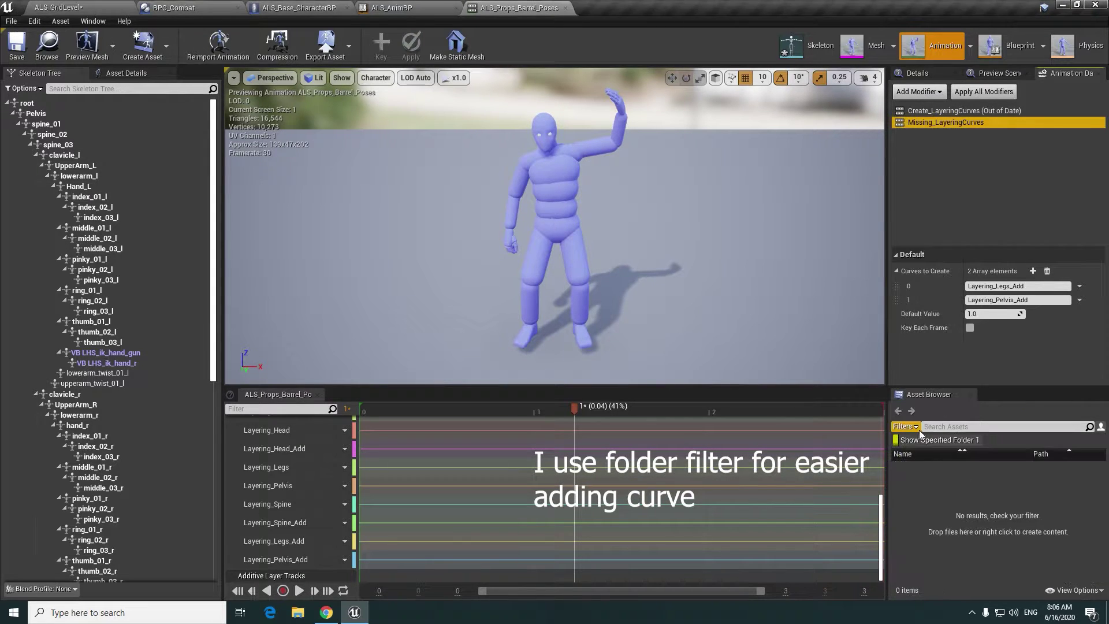
{"action": "right_click", "coordinate": [936, 440]}
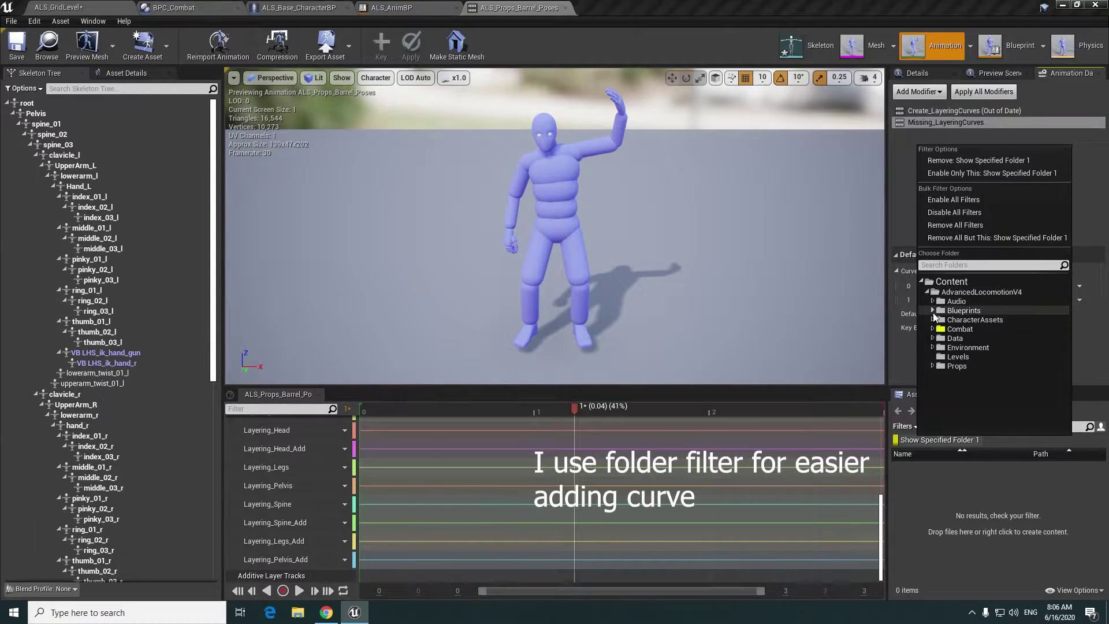
{"action": "left_click", "coordinate": [932, 319]}
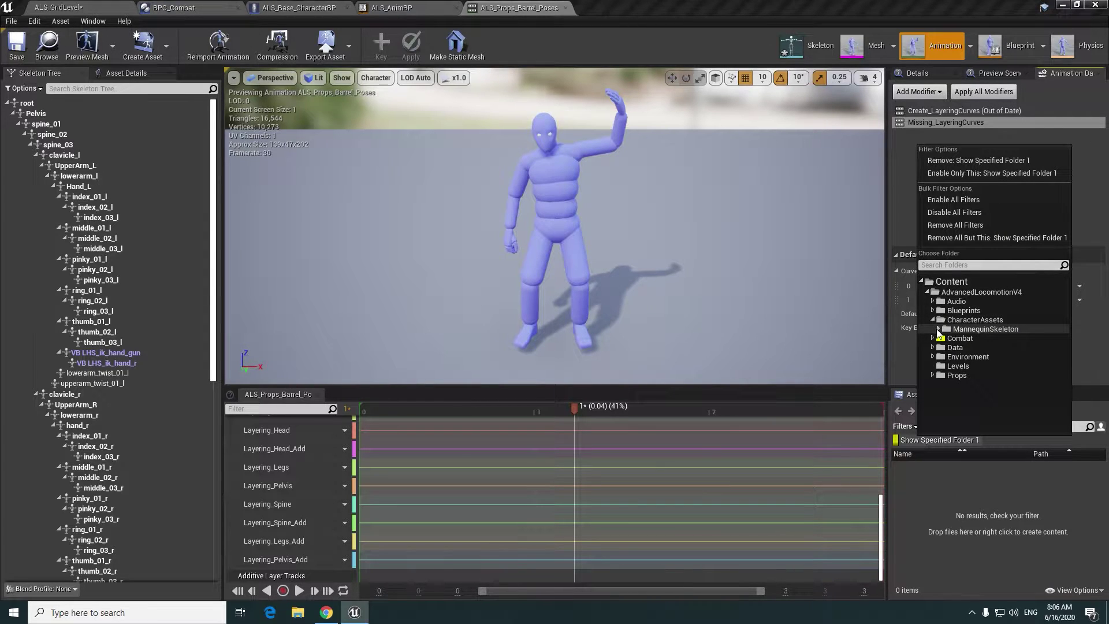
{"action": "left_click", "coordinate": [938, 329]}
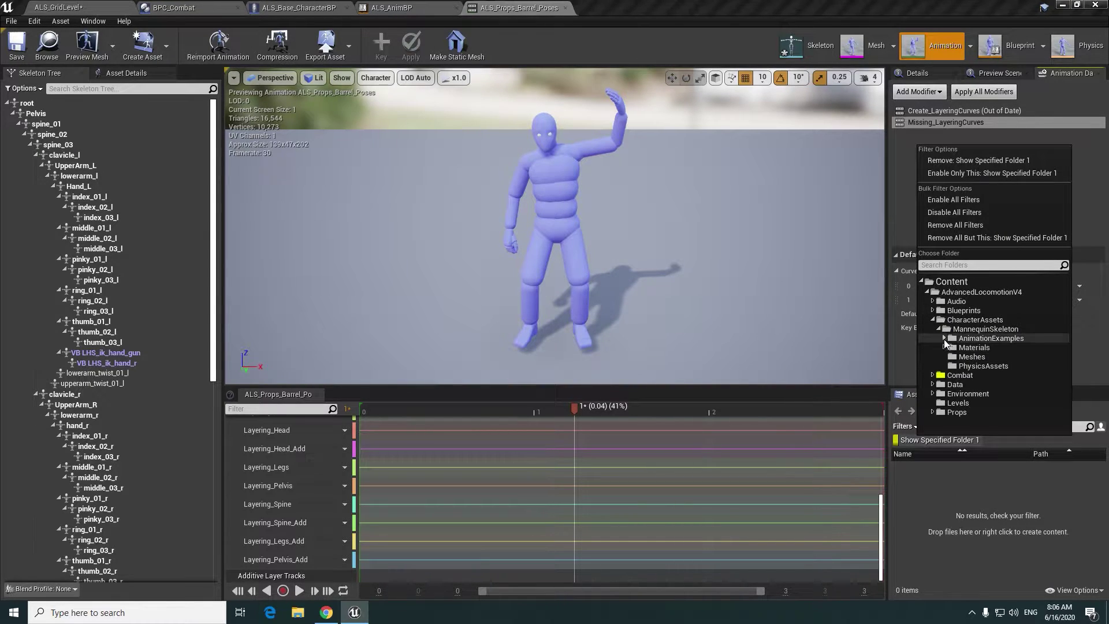
{"action": "left_click", "coordinate": [982, 339]}
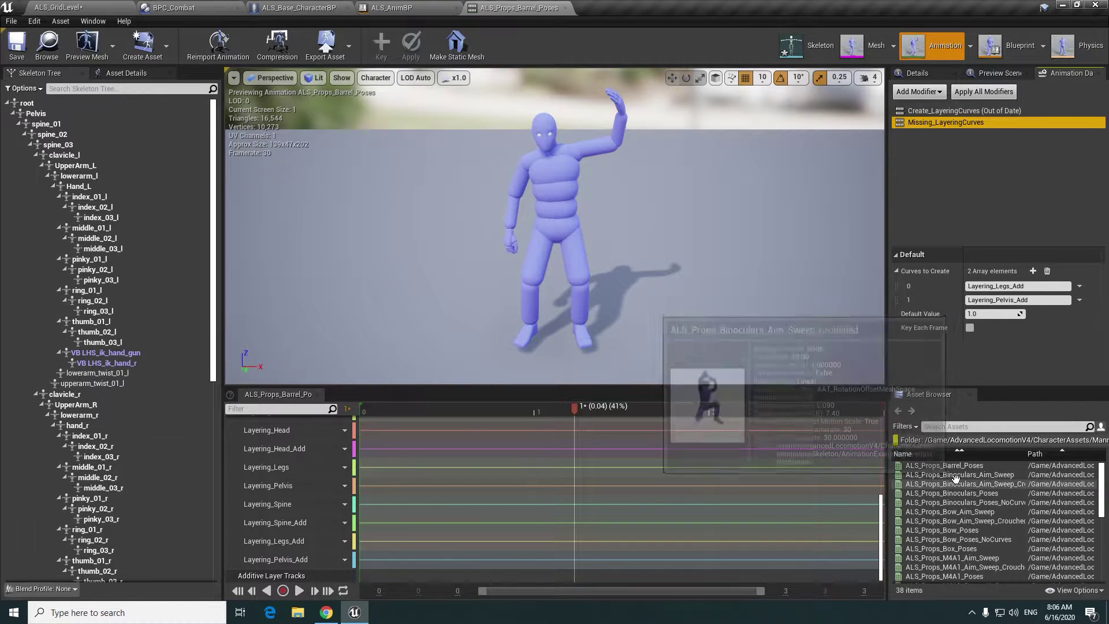
{"action": "left_click", "coordinate": [960, 466]}
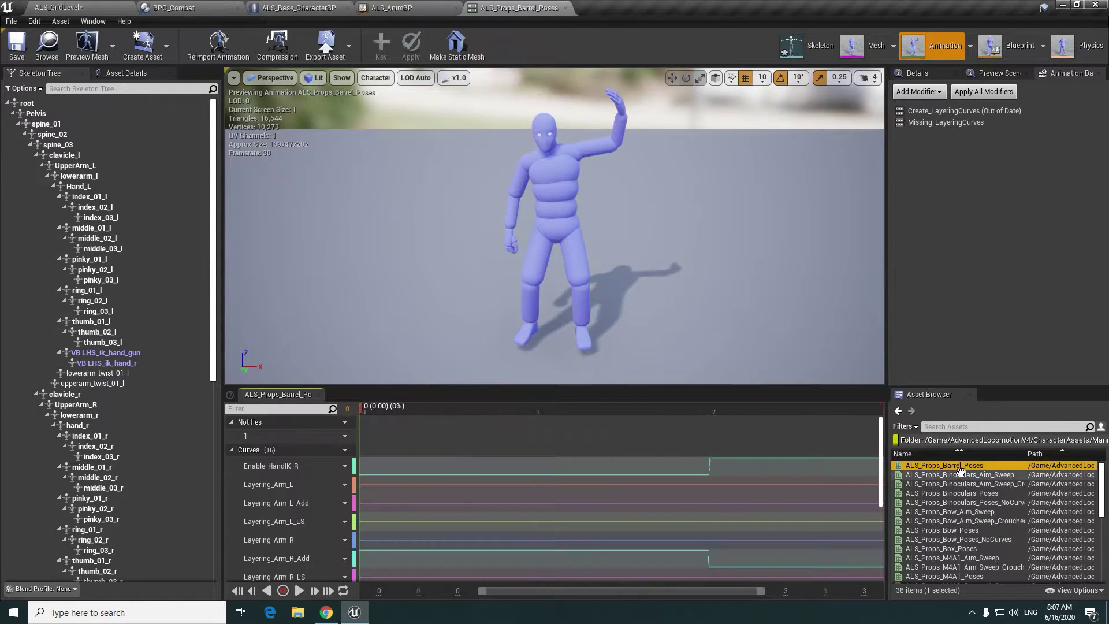
- Add and apply the Missing_LayeringCurves modifier on ALS_Props_Binoculars_Poses
{"action": "scroll", "coordinate": [574, 508], "scroll_direction": "down", "scroll_amount": 5}
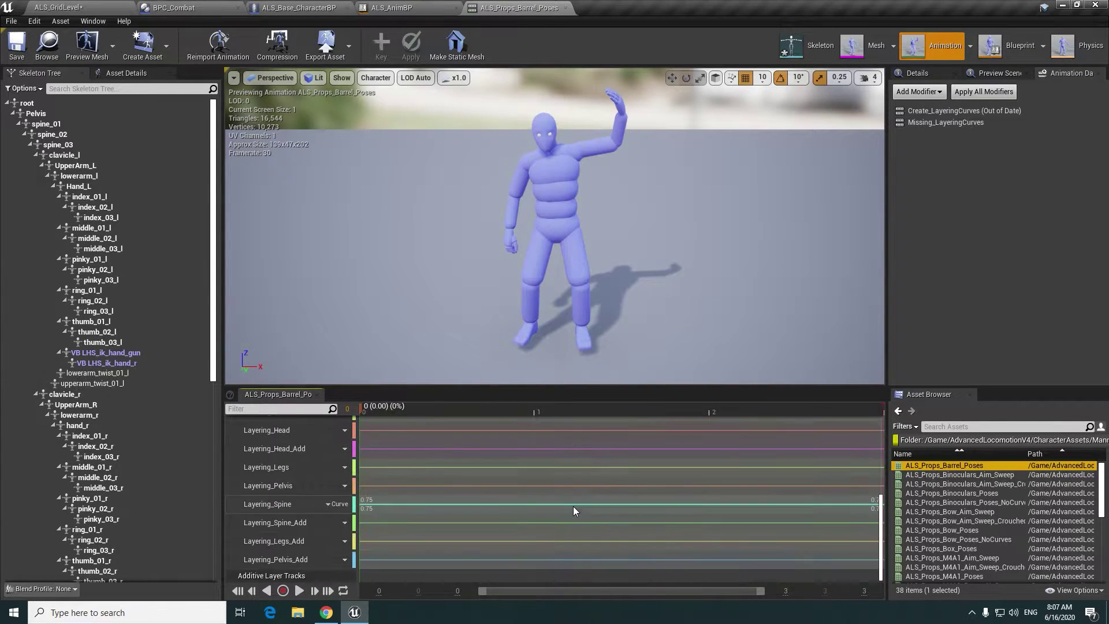
{"action": "key", "text": "Down"}
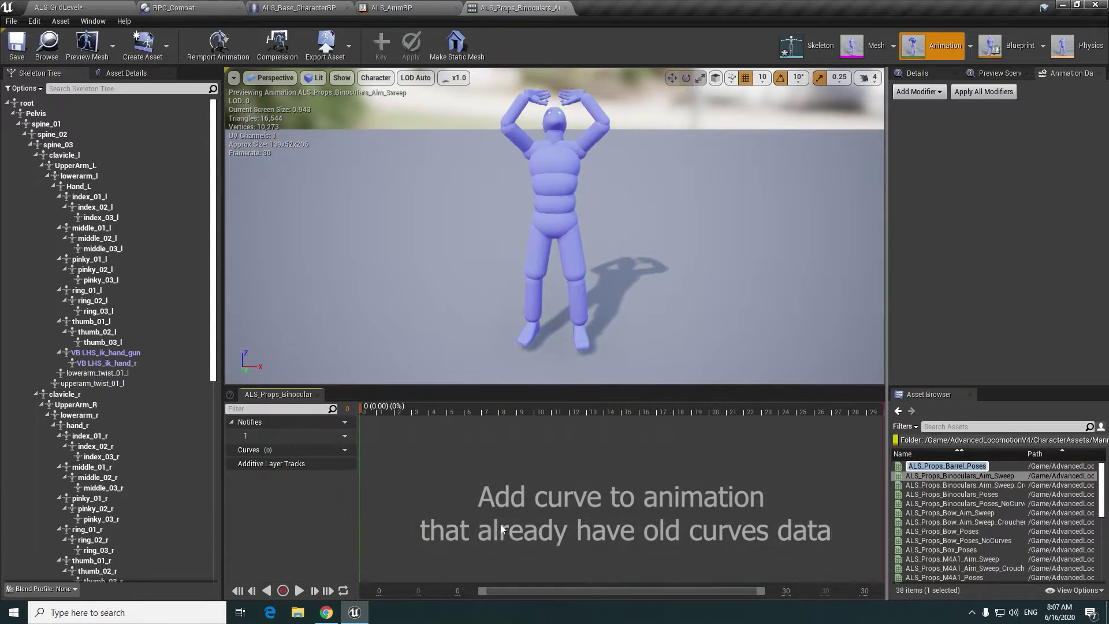
{"action": "left_click", "coordinate": [942, 485]}
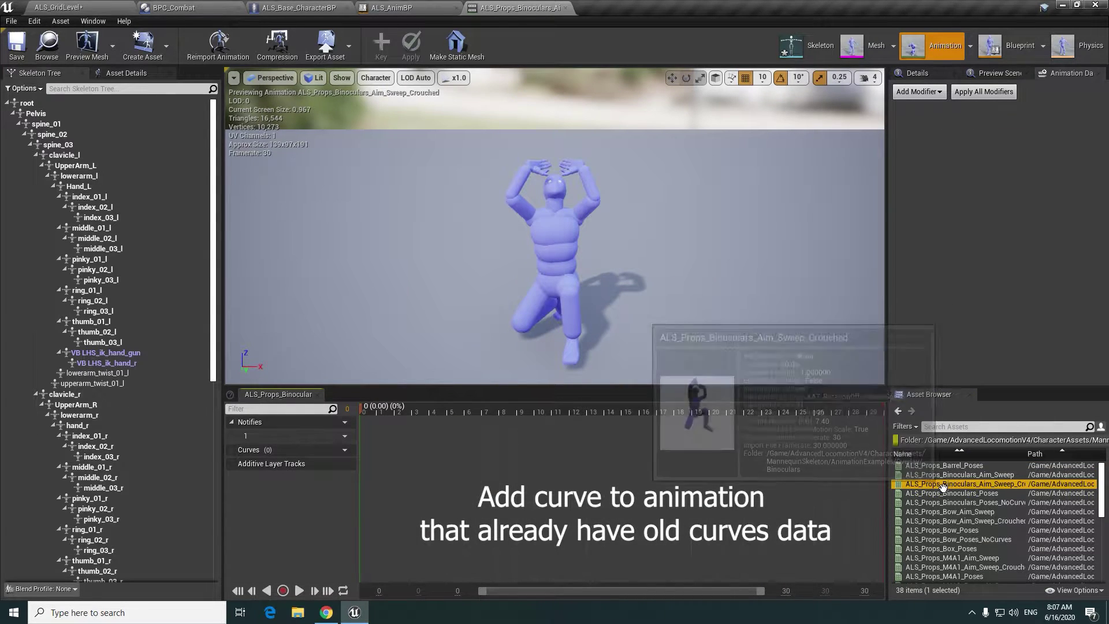
{"action": "left_click", "coordinate": [952, 493]}
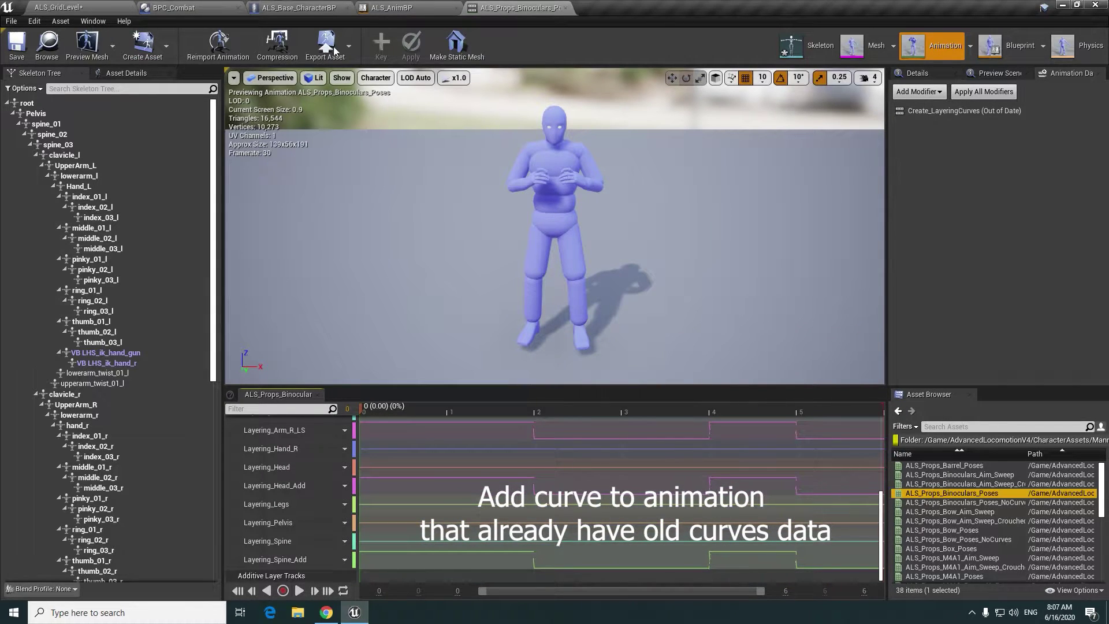
{"action": "left_click", "coordinate": [918, 91]}
{"action": "left_click", "coordinate": [947, 171]}
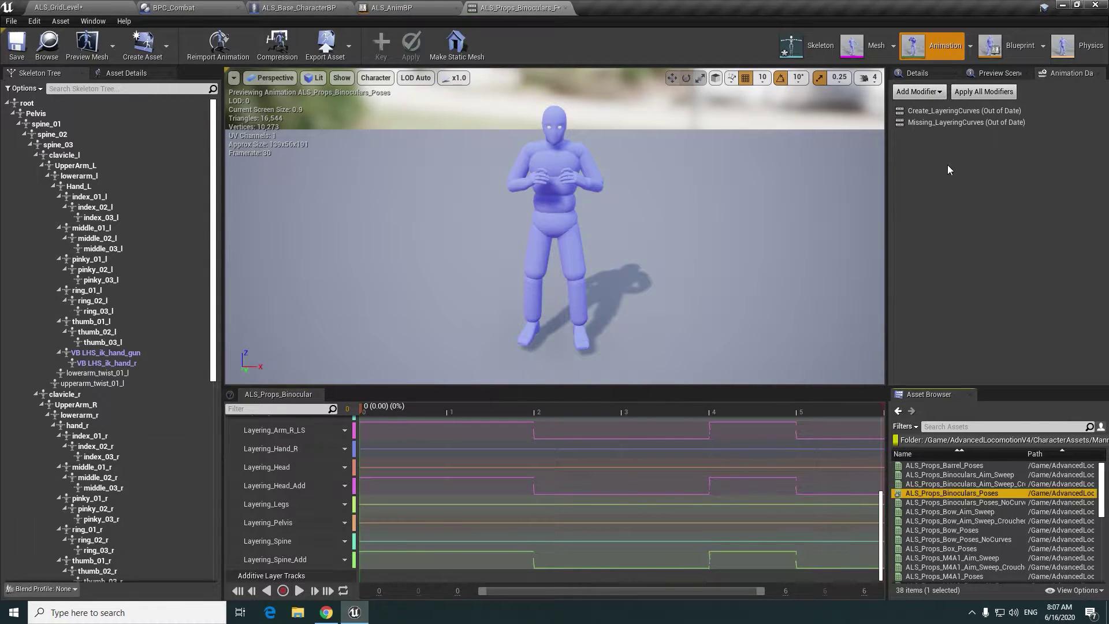
{"action": "left_click", "coordinate": [951, 121]}
{"action": "right_click", "coordinate": [952, 122]}
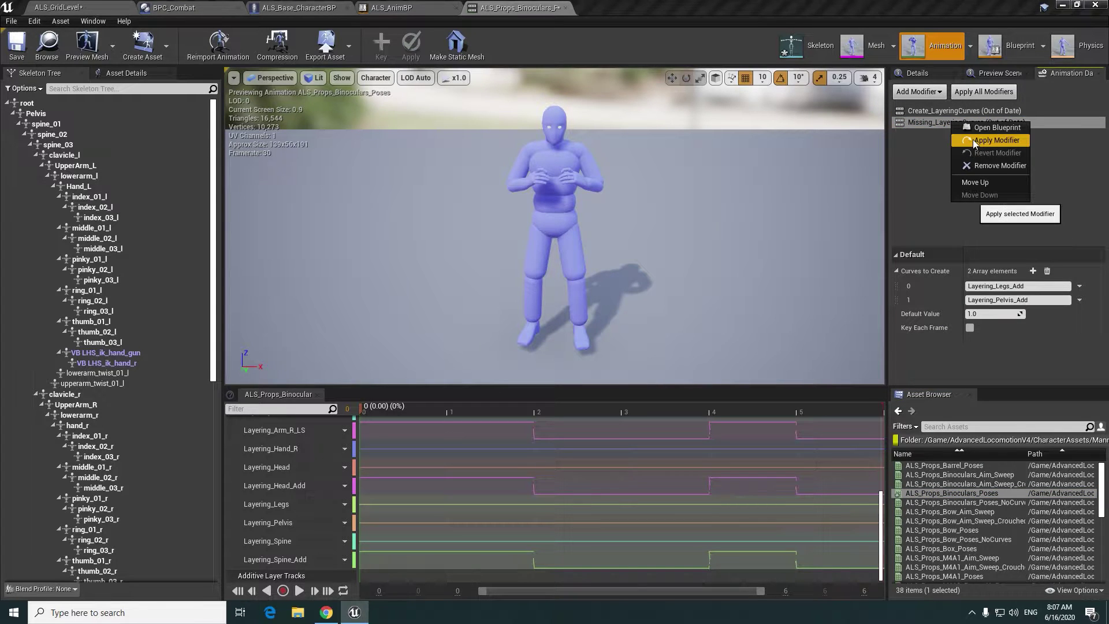
{"action": "left_click", "coordinate": [973, 139]}
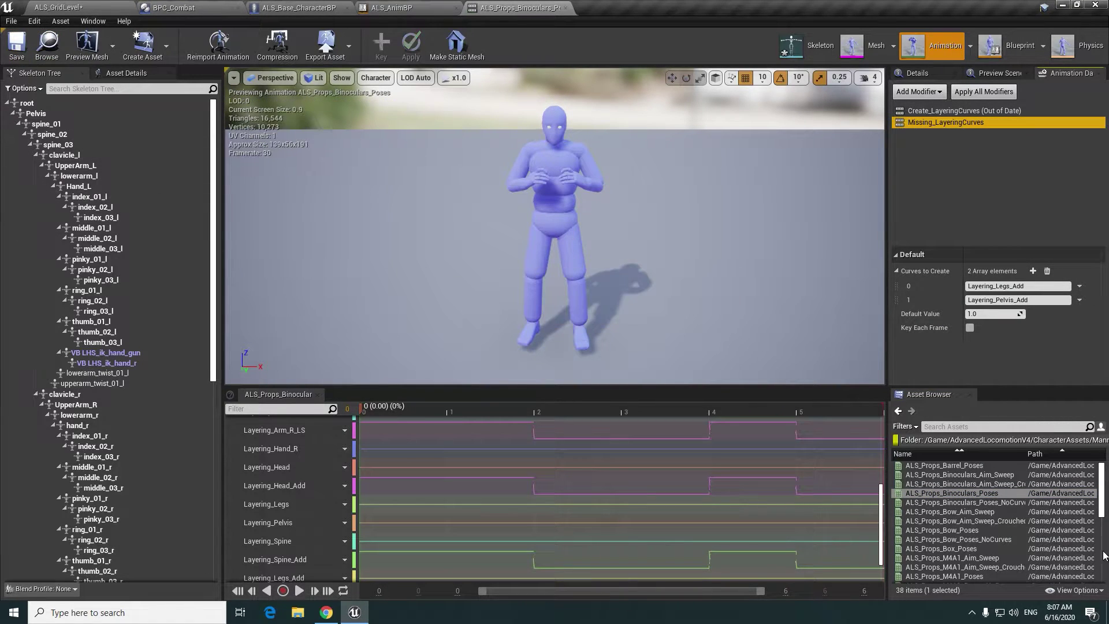
- Apply Missing_LayeringCurves to ALS_Props_Bow_Poses and save it
{"action": "left_click", "coordinate": [982, 502]}
{"action": "left_click", "coordinate": [999, 512]}
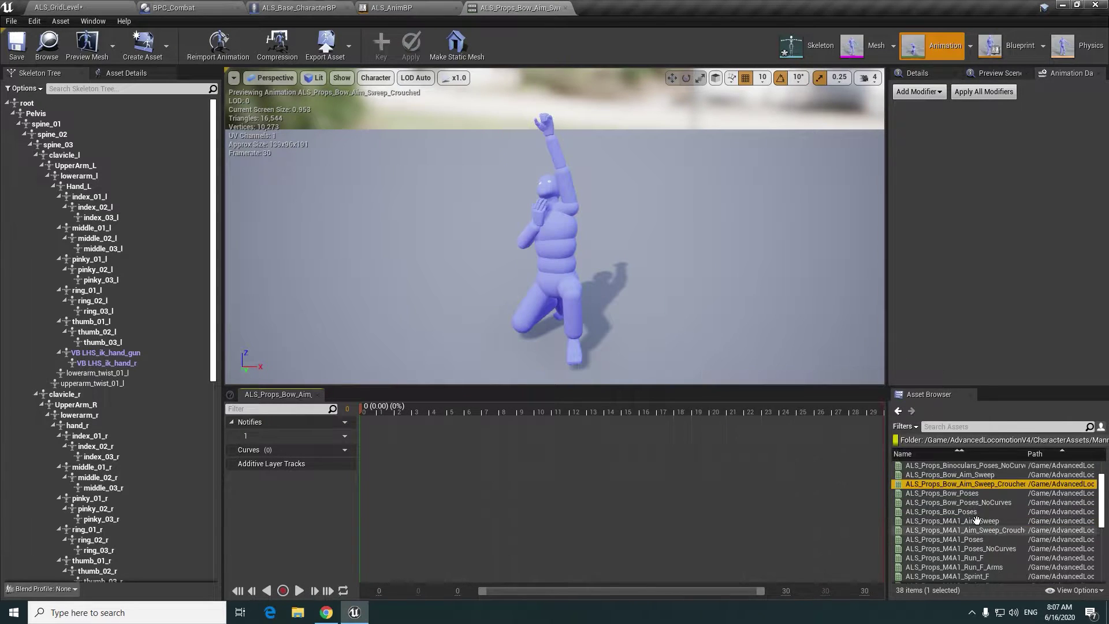
{"action": "left_click", "coordinate": [986, 530]}
{"action": "scroll", "coordinate": [678, 513], "scroll_direction": "down", "scroll_amount": 3}
{"action": "scroll", "coordinate": [670, 511], "scroll_direction": "down", "scroll_amount": 3}
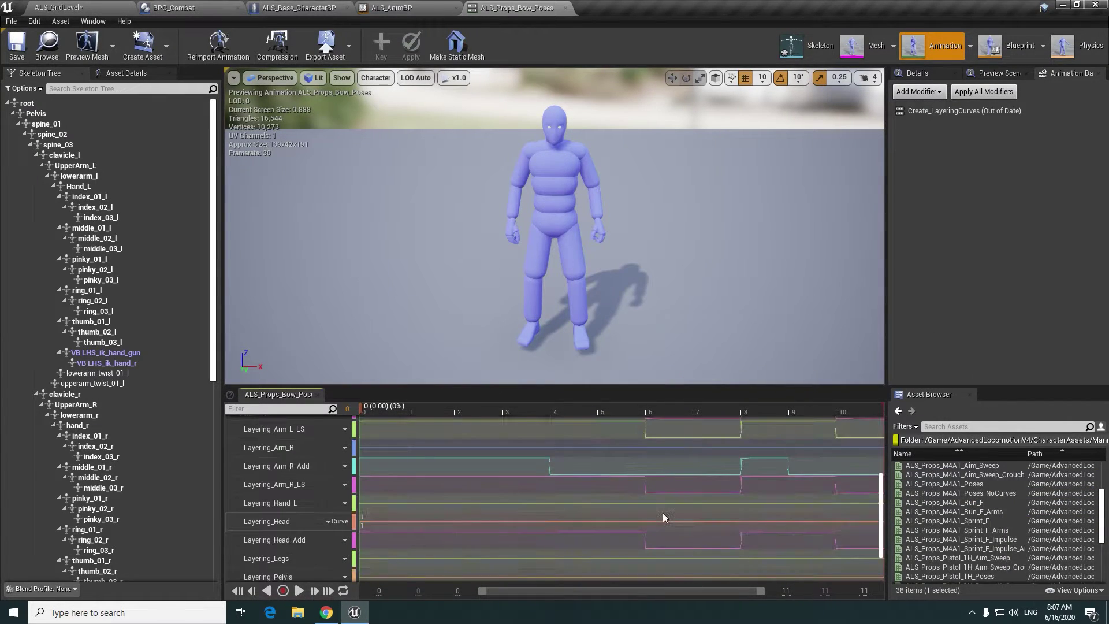
{"action": "scroll", "coordinate": [647, 503], "scroll_direction": "down", "scroll_amount": 2}
{"action": "left_click", "coordinate": [87, 8]}
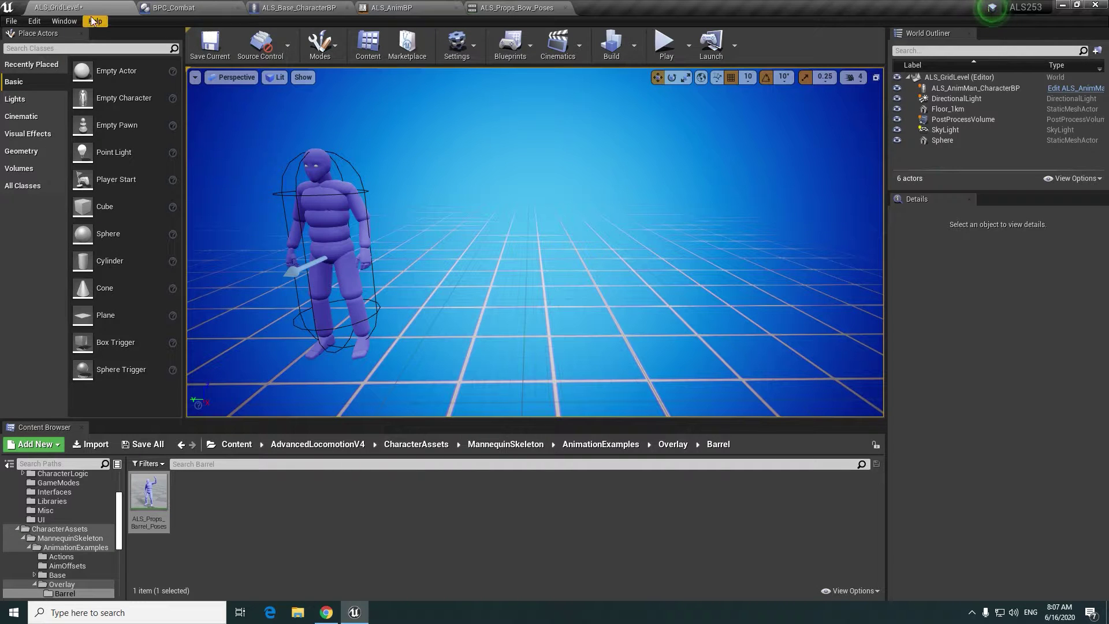
{"action": "key", "text": "ctrl+Tab"}
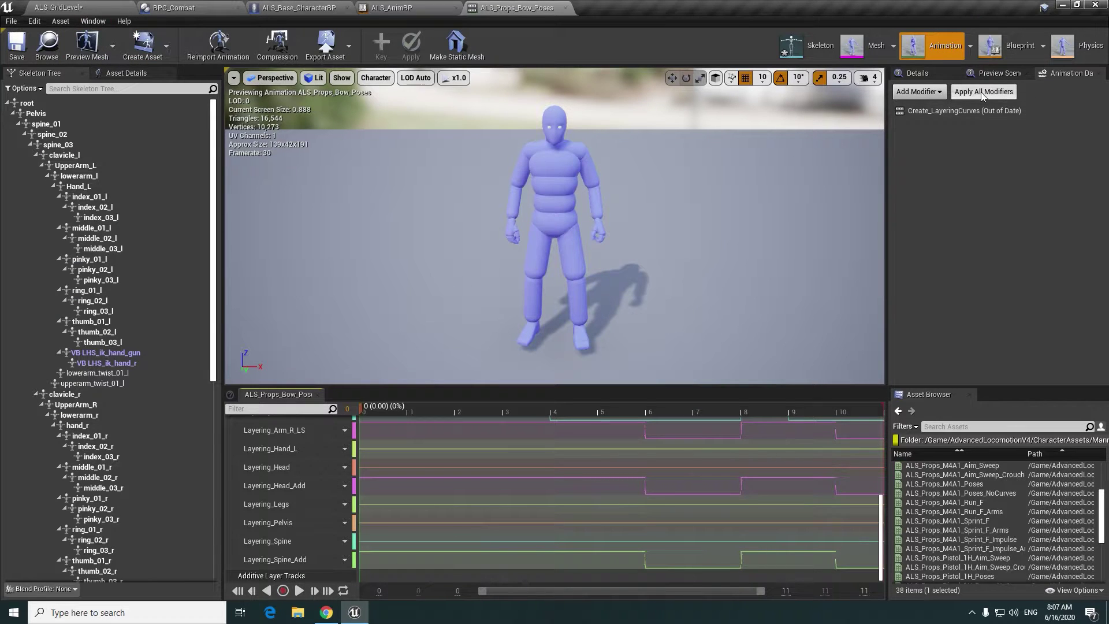
{"action": "left_click", "coordinate": [919, 91]}
{"action": "left_click", "coordinate": [936, 172]}
{"action": "right_click", "coordinate": [945, 122]}
{"action": "left_click", "coordinate": [970, 141]}
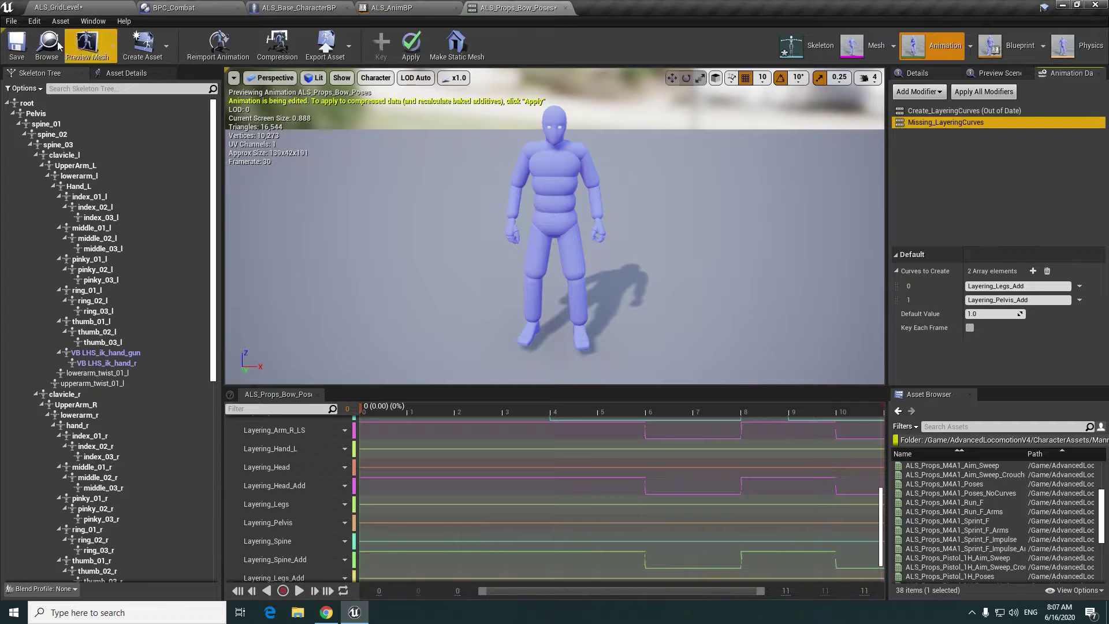
{"action": "left_click", "coordinate": [17, 46]}
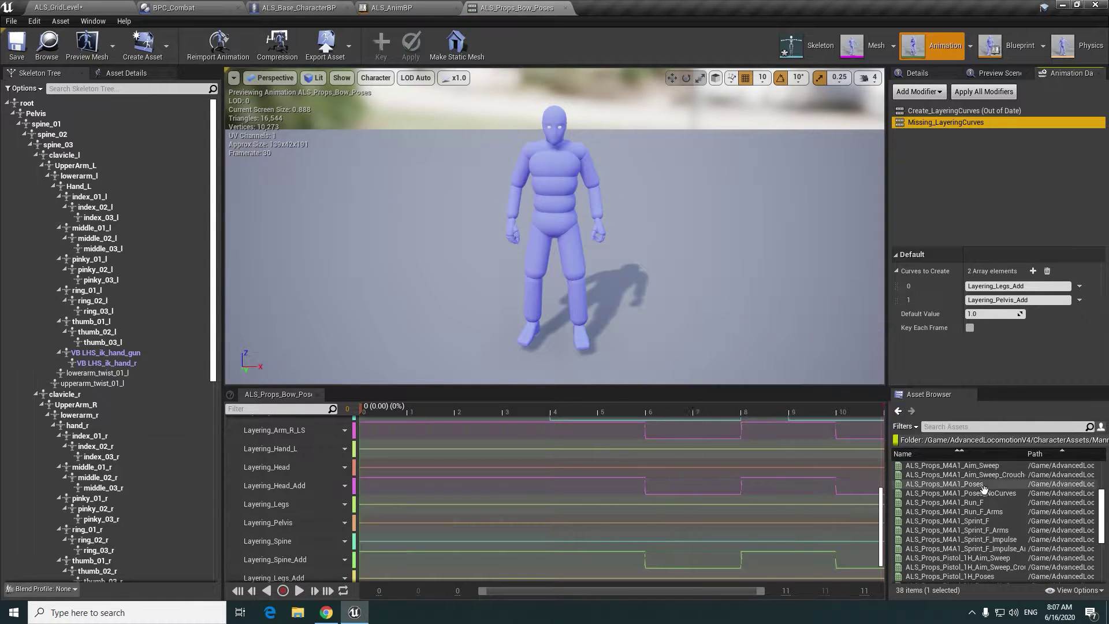
- Apply Missing_LayeringCurves to ALS_Props_Box_Poses and save it
{"action": "scroll", "coordinate": [976, 502], "scroll_direction": "up", "scroll_amount": 3}
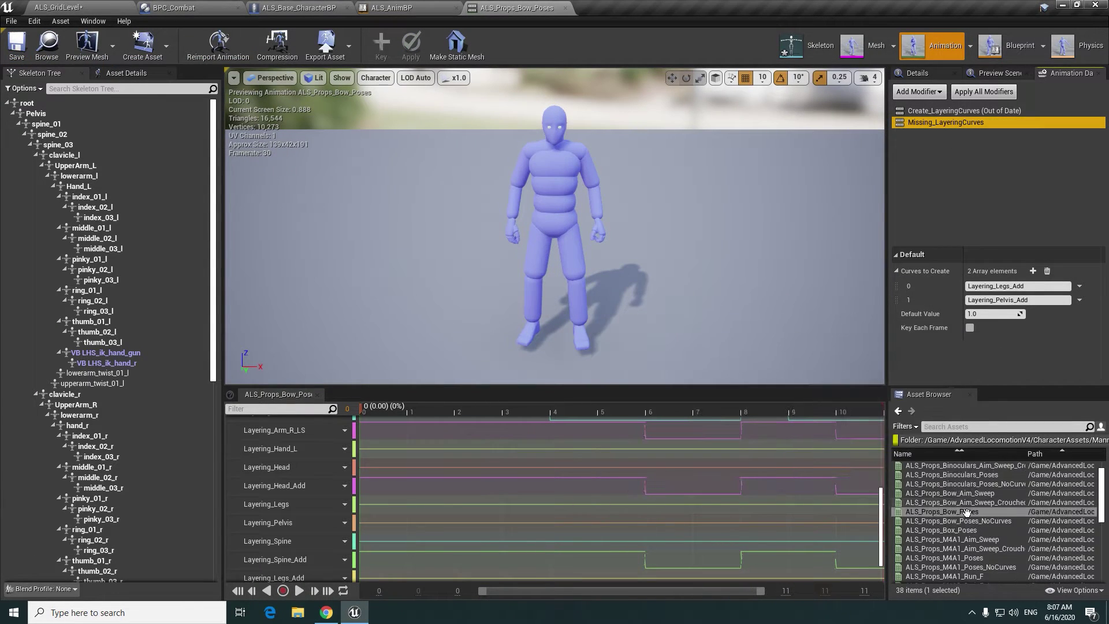
{"action": "left_click", "coordinate": [959, 529]}
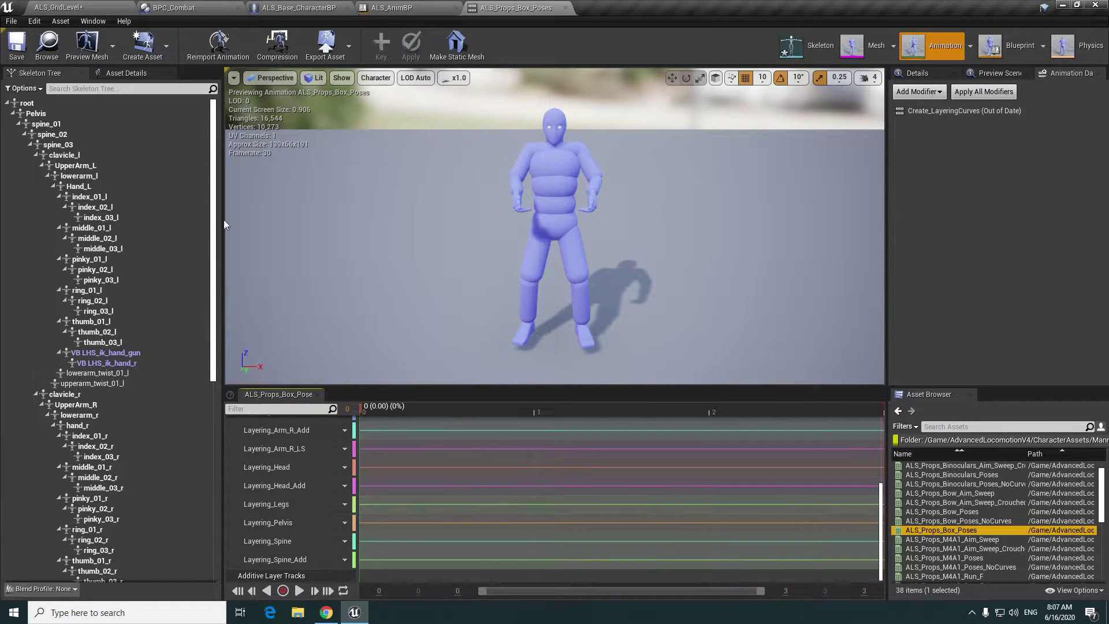
{"action": "left_click", "coordinate": [919, 91]}
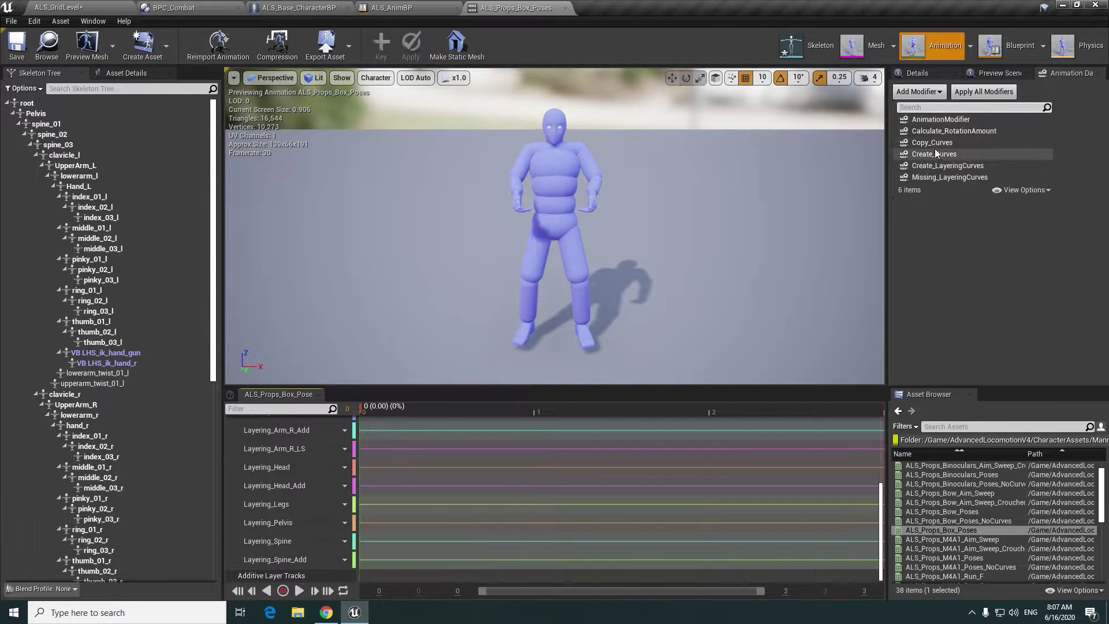
{"action": "left_click", "coordinate": [941, 173]}
{"action": "right_click", "coordinate": [942, 122]}
{"action": "left_click", "coordinate": [970, 141]}
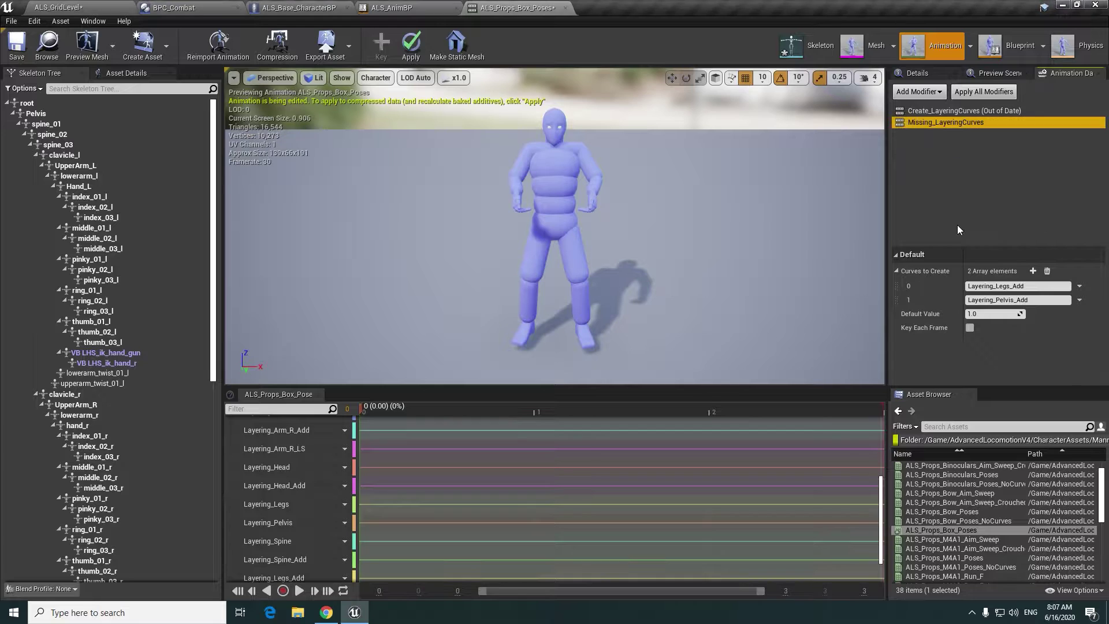
{"action": "key", "text": "ctrl+s"}
- Apply Missing_LayeringCurves to ALS_Props_M4A1_Poses
{"action": "left_click", "coordinate": [982, 539]}
{"action": "left_click", "coordinate": [982, 548]}
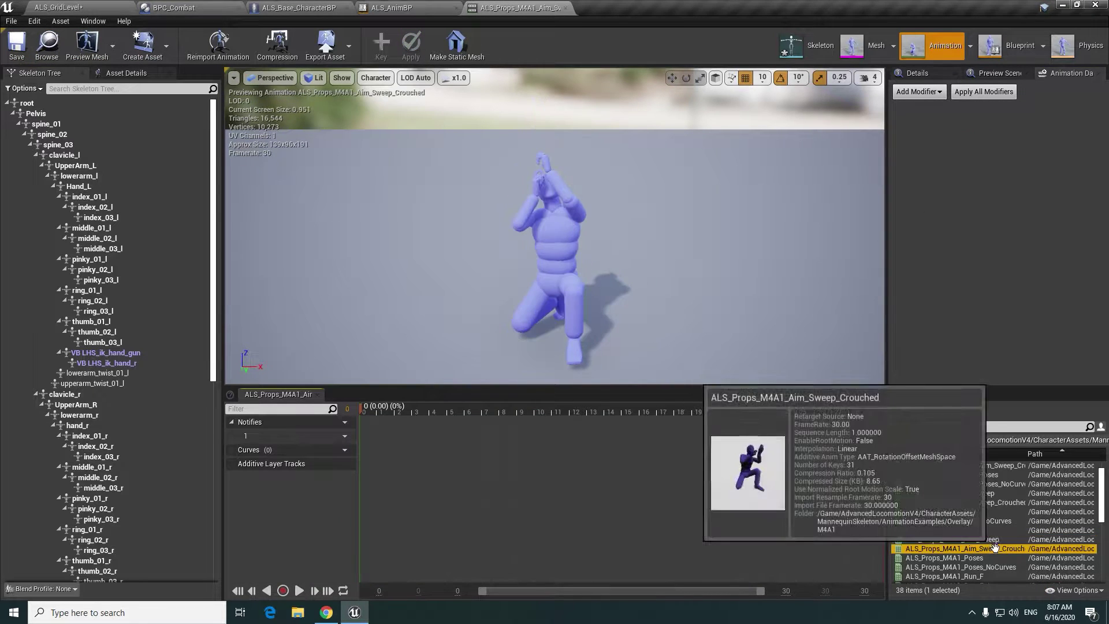
{"action": "scroll", "coordinate": [982, 520], "scroll_direction": "down", "scroll_amount": 3}
{"action": "left_click", "coordinate": [975, 485]}
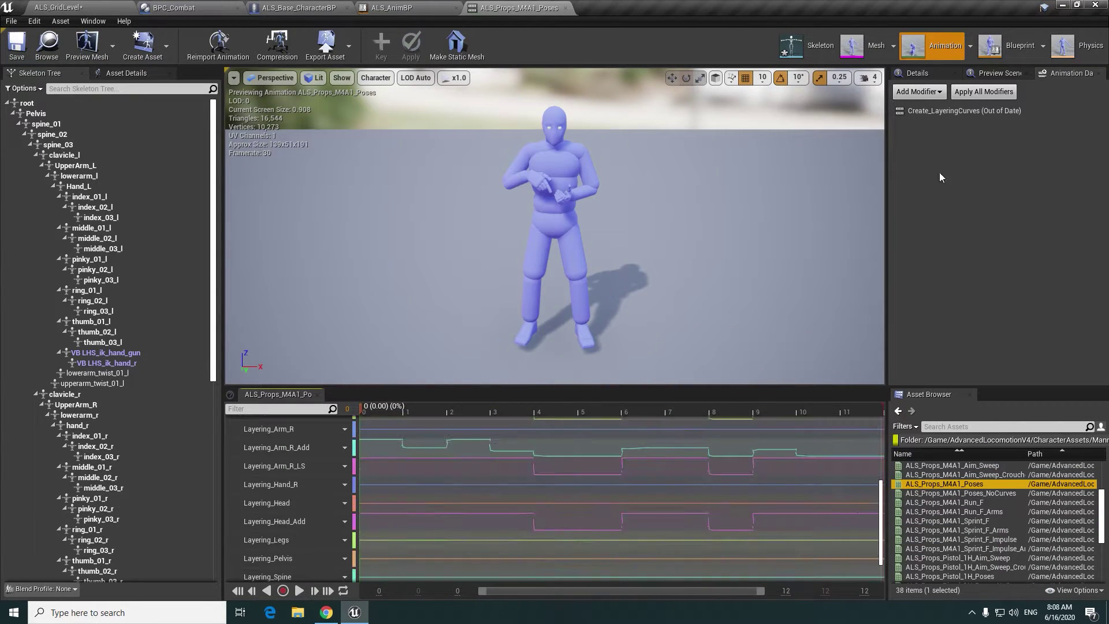
{"action": "left_click", "coordinate": [943, 123]}
{"action": "right_click", "coordinate": [943, 122]}
{"action": "left_click", "coordinate": [958, 141]}
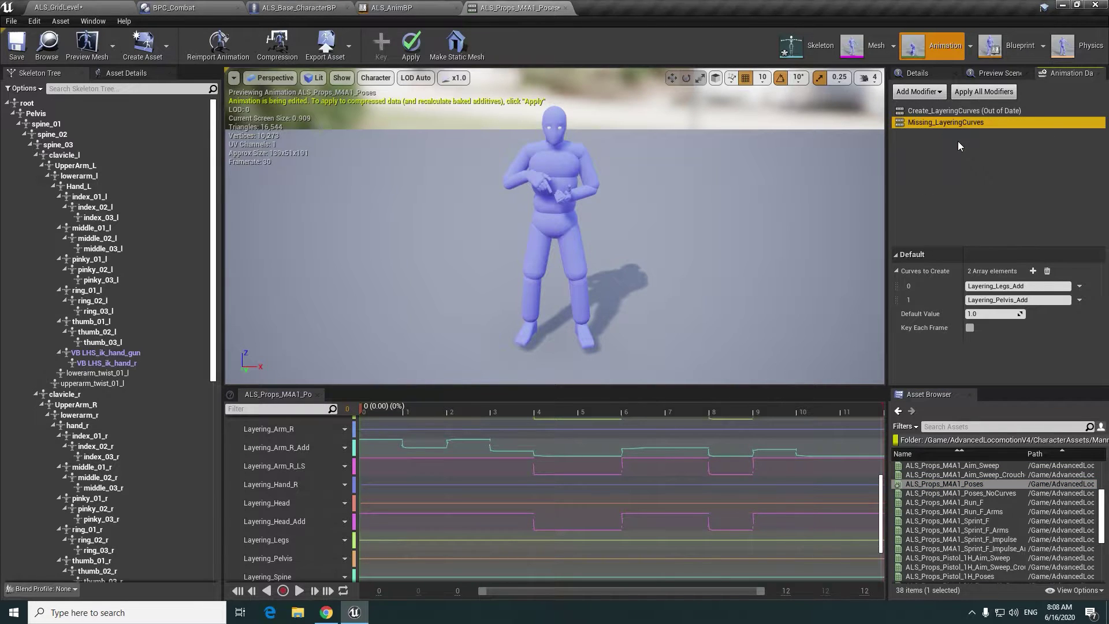
- Add Missing_LayeringCurves to ALS_Props_M4A1_Run_F_Arms, then remove it without reverting, keeping its curves
{"action": "left_click", "coordinate": [976, 493]}
{"action": "left_click", "coordinate": [976, 502]}
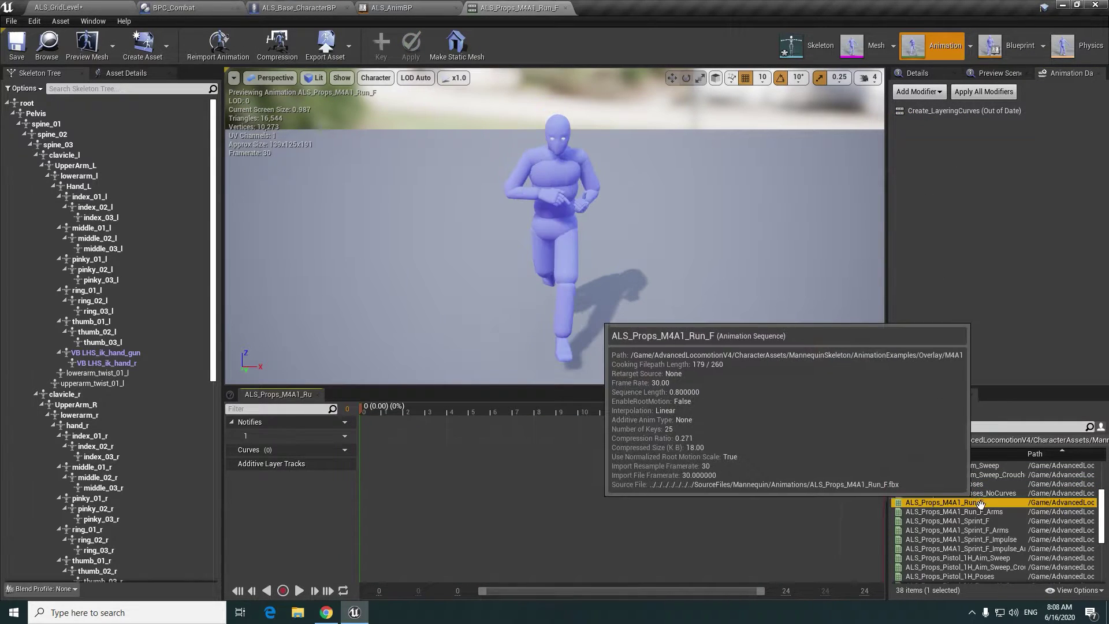
{"action": "left_click", "coordinate": [982, 511]}
{"action": "scroll", "coordinate": [983, 511], "scroll_direction": "down", "scroll_amount": 2}
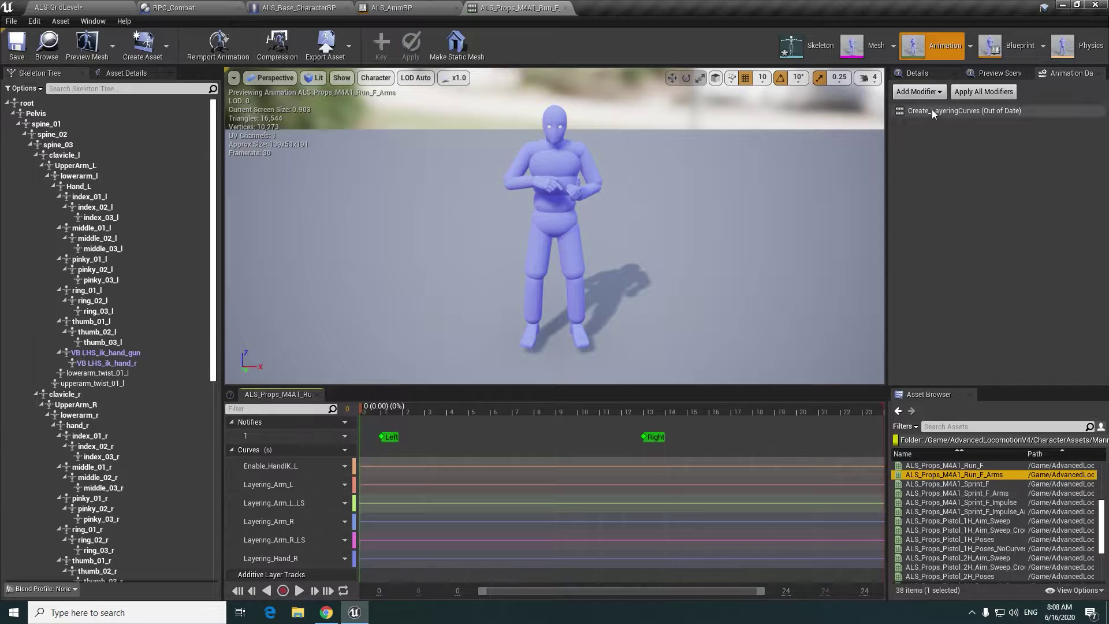
{"action": "left_click", "coordinate": [919, 91]}
{"action": "left_click", "coordinate": [944, 177]}
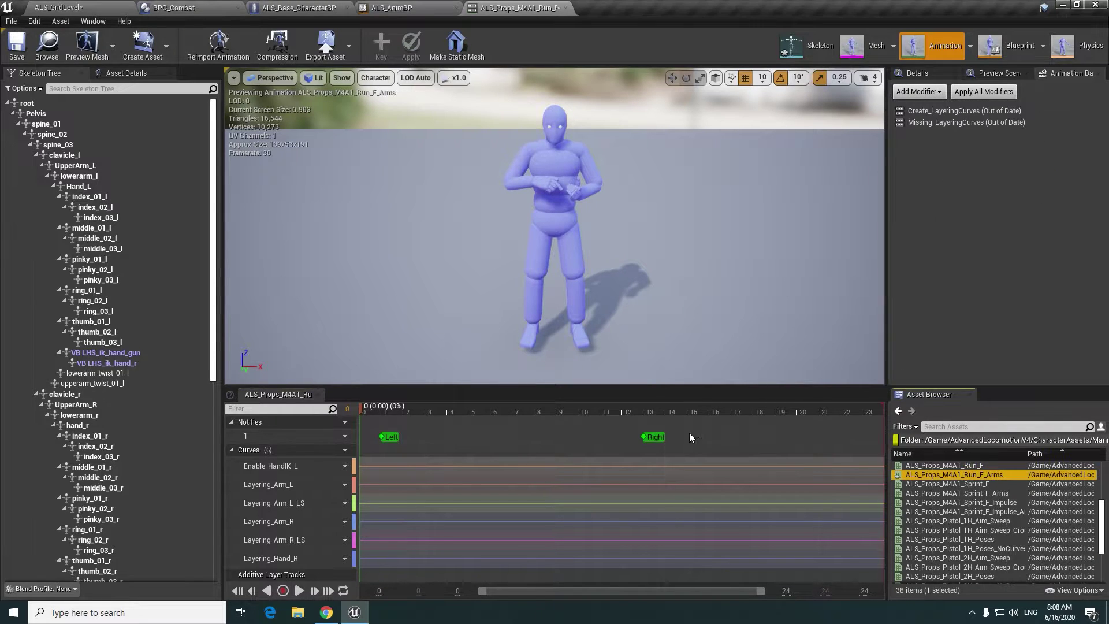
{"action": "right_click", "coordinate": [952, 126]}
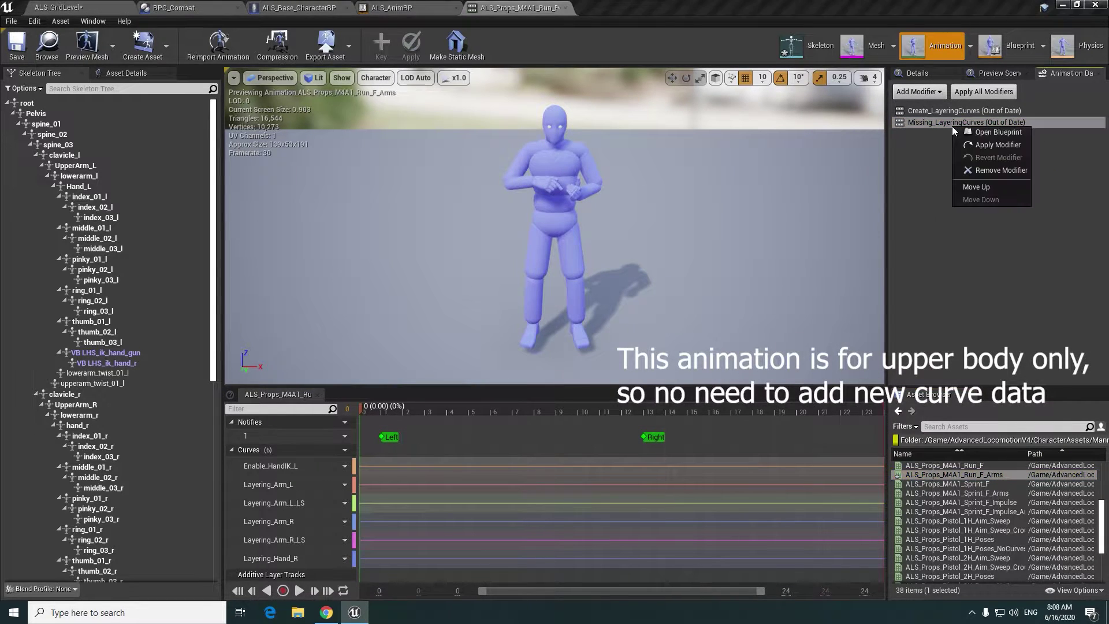
{"action": "left_click", "coordinate": [973, 170]}
{"action": "left_click", "coordinate": [645, 333]}
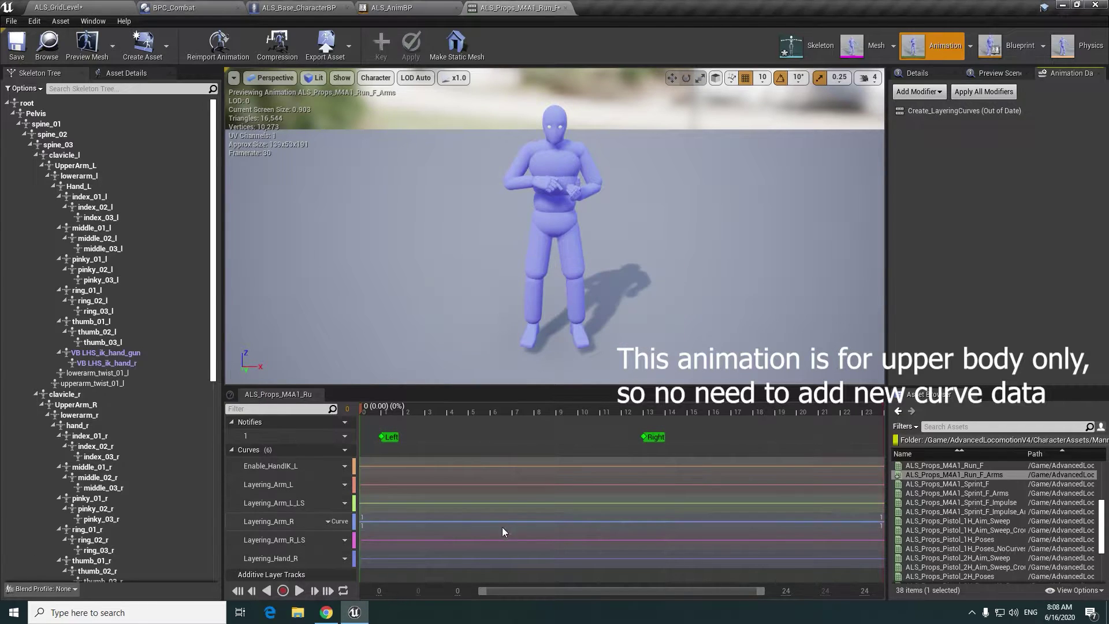
- Check the M4A1 Sprint animations' curves and add Missing_LayeringCurves to ALS_Props_Pistol_1H_Poses
{"action": "left_click", "coordinate": [976, 484]}
{"action": "left_click", "coordinate": [962, 494]}
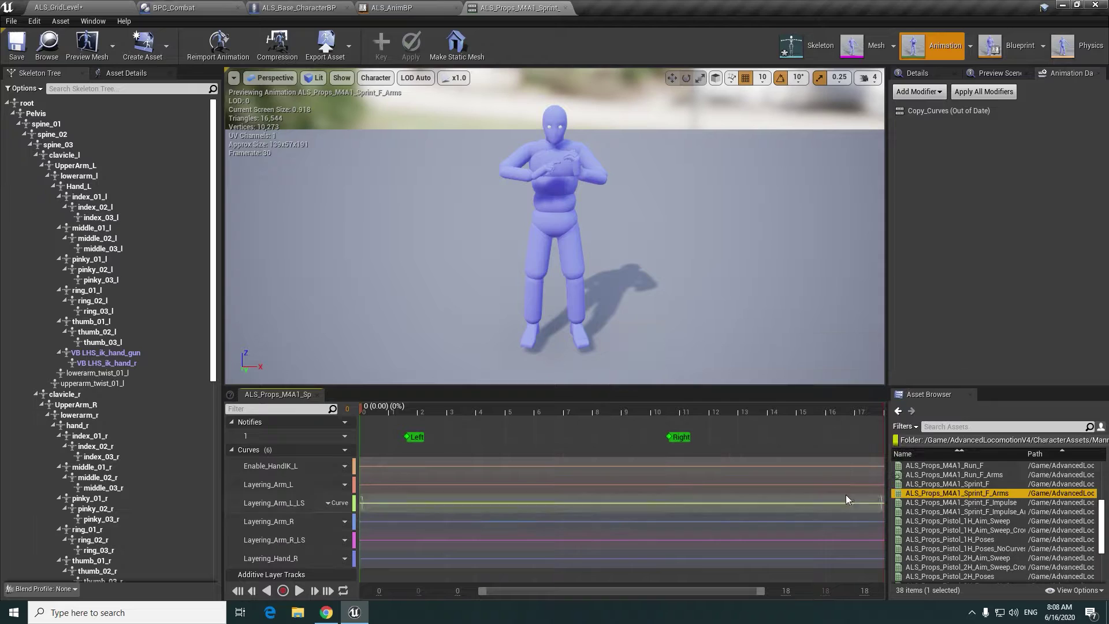
{"action": "left_click", "coordinate": [942, 503]}
{"action": "scroll", "coordinate": [982, 491], "scroll_direction": "down", "scroll_amount": 2}
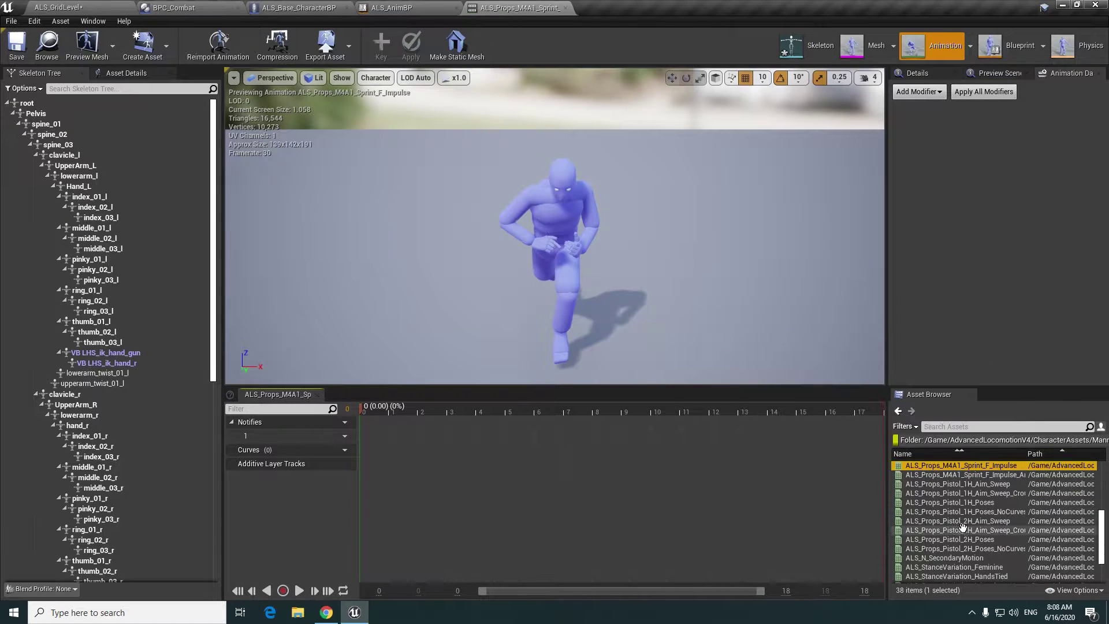
{"action": "left_click", "coordinate": [993, 478]}
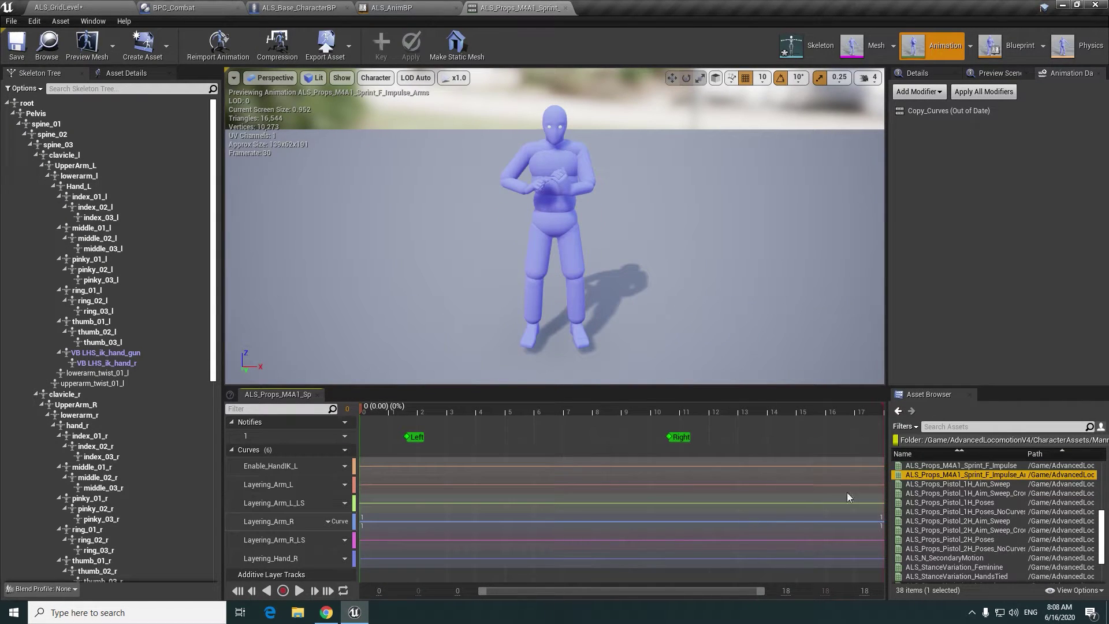
{"action": "left_click", "coordinate": [959, 484]}
{"action": "left_click", "coordinate": [968, 493]}
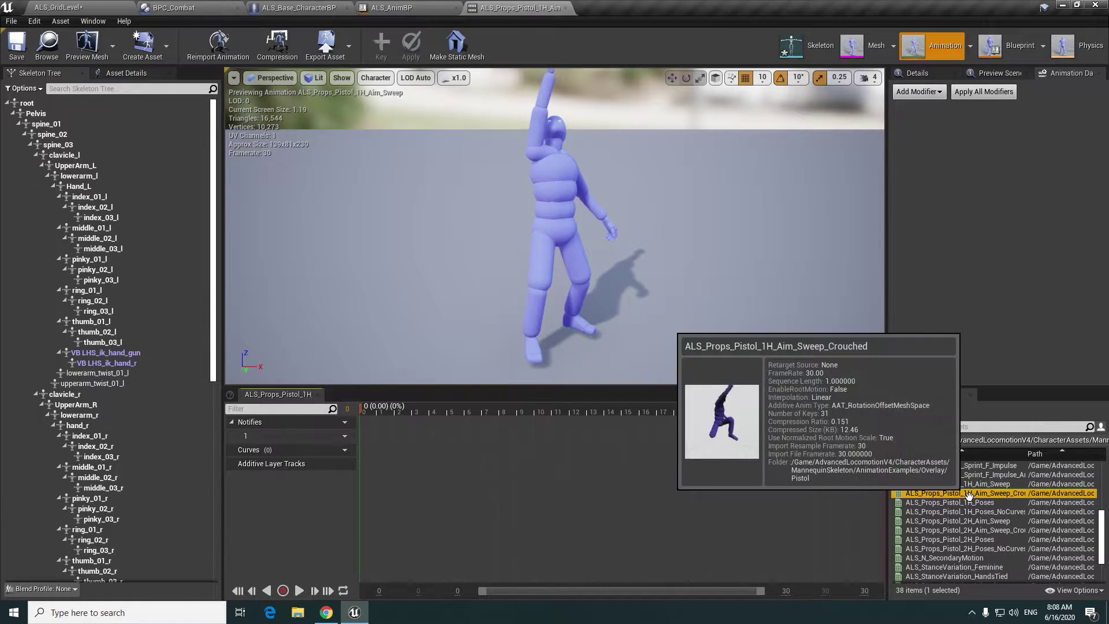
{"action": "left_click", "coordinate": [965, 503]}
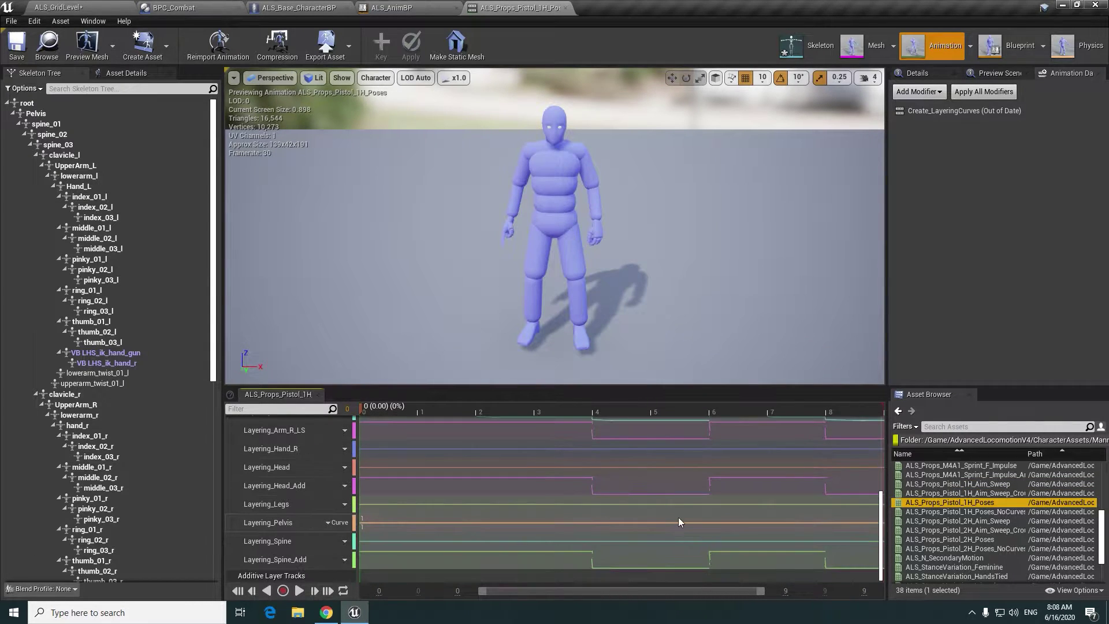
{"action": "left_click", "coordinate": [918, 91]}
{"action": "left_click", "coordinate": [943, 173]}
{"action": "left_click", "coordinate": [944, 122]}
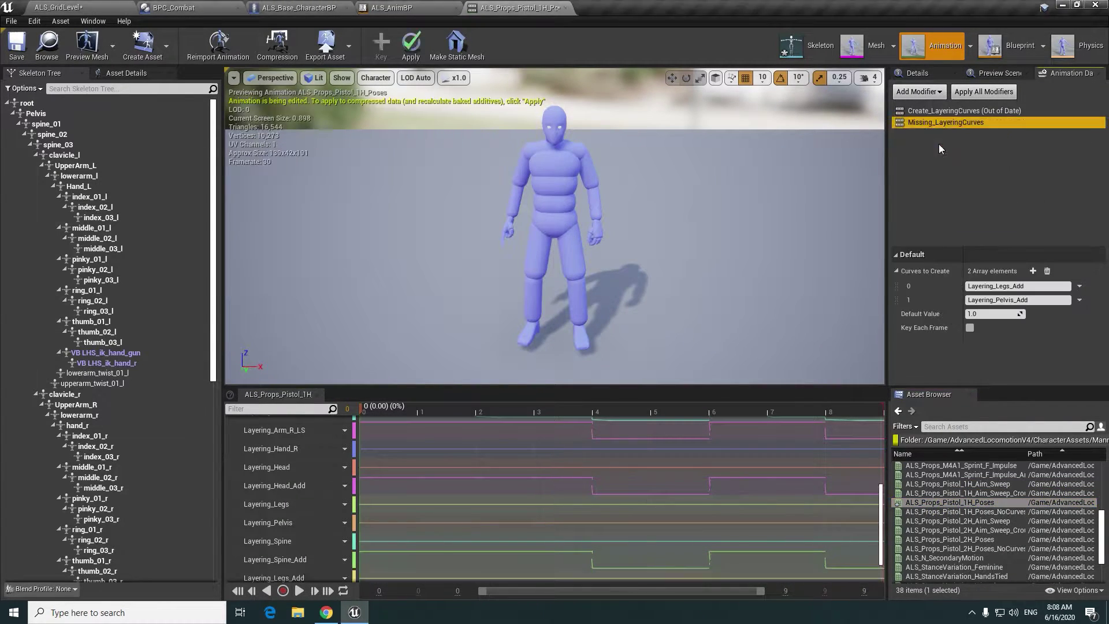
- Apply Missing_LayeringCurves to ALS_Props_Pistol_2H_Poses
{"action": "left_click", "coordinate": [979, 520]}
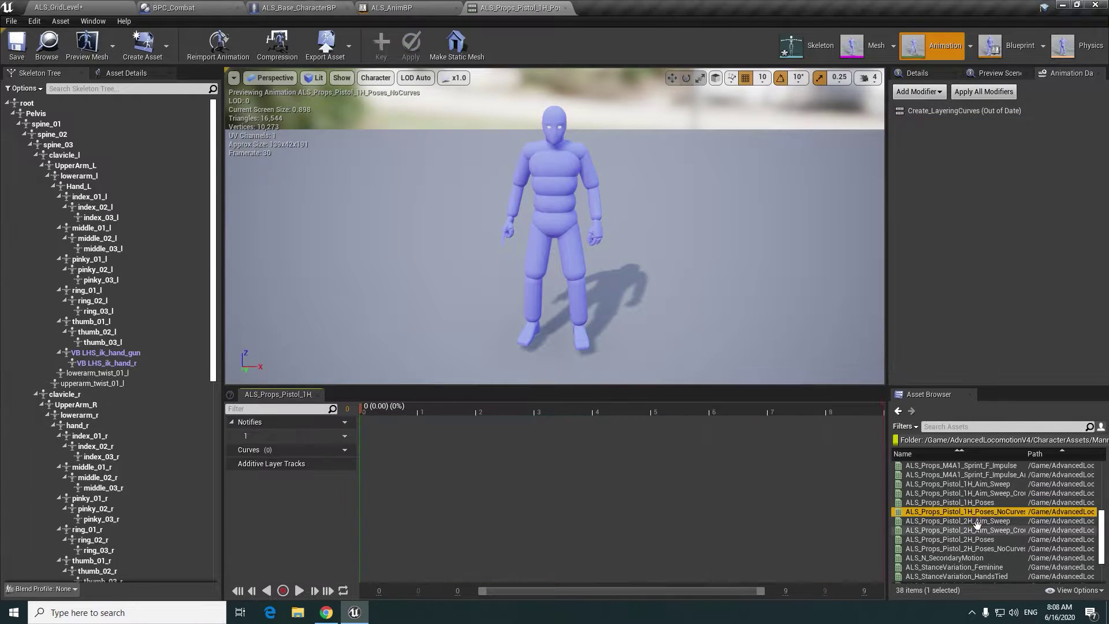
{"action": "left_click", "coordinate": [976, 539]}
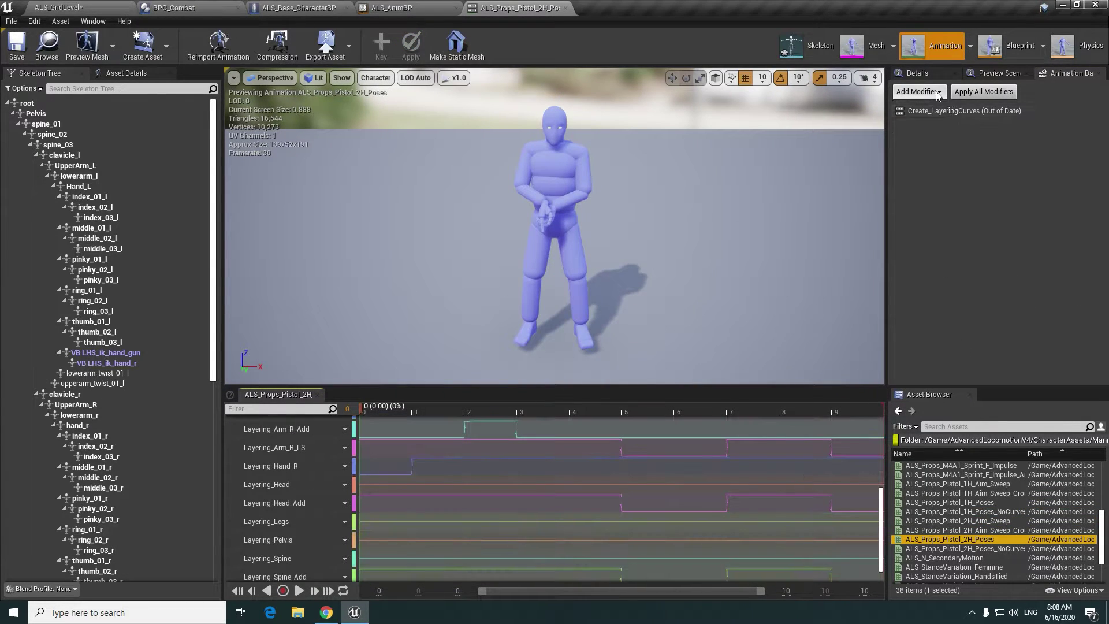
{"action": "right_click", "coordinate": [950, 122]}
{"action": "left_click", "coordinate": [952, 141]}
- Add and apply Missing_LayeringCurves on the ALS_StanceVariation_Feminine animation
{"action": "left_click", "coordinate": [976, 548]}
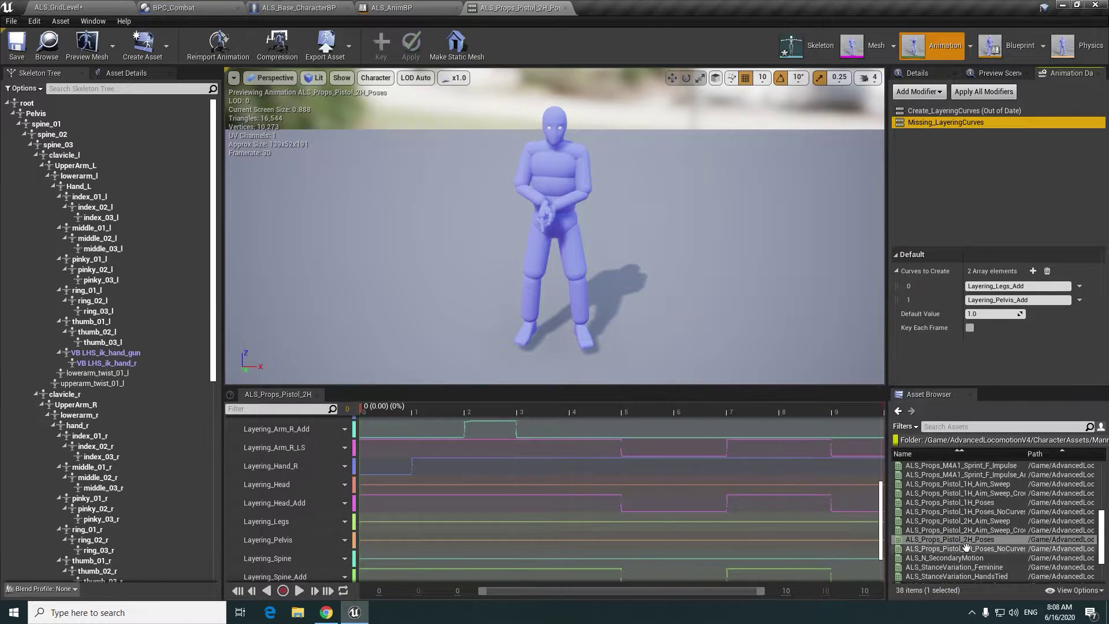
{"action": "scroll", "coordinate": [967, 555], "scroll_direction": "down", "scroll_amount": 3}
{"action": "left_click", "coordinate": [958, 504]}
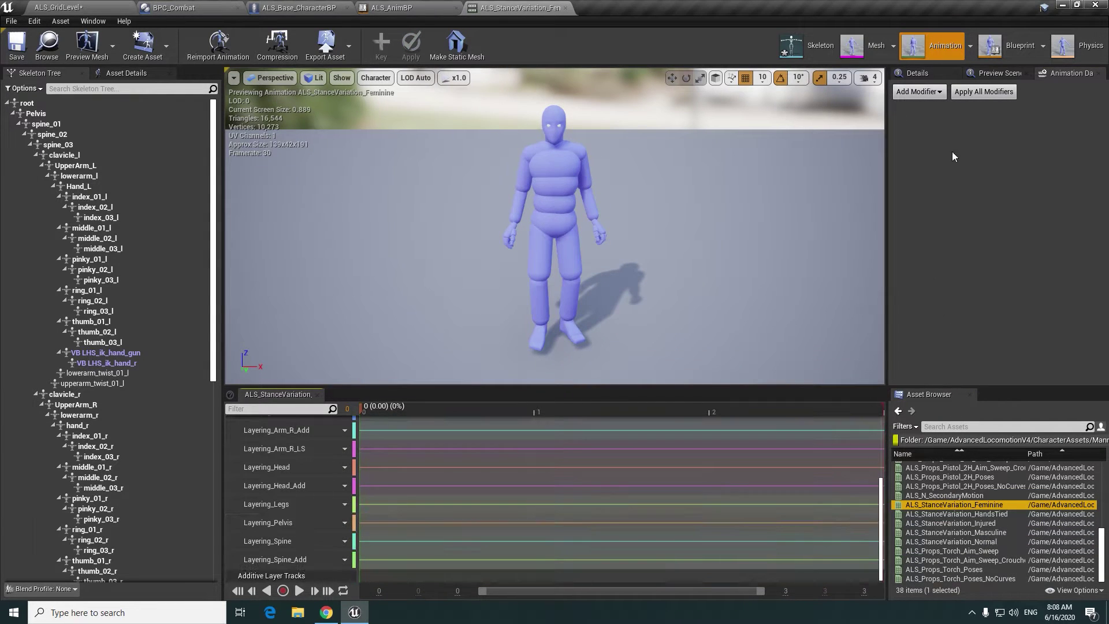
{"action": "left_click", "coordinate": [918, 91]}
{"action": "left_click", "coordinate": [940, 178]}
{"action": "right_click", "coordinate": [947, 111]}
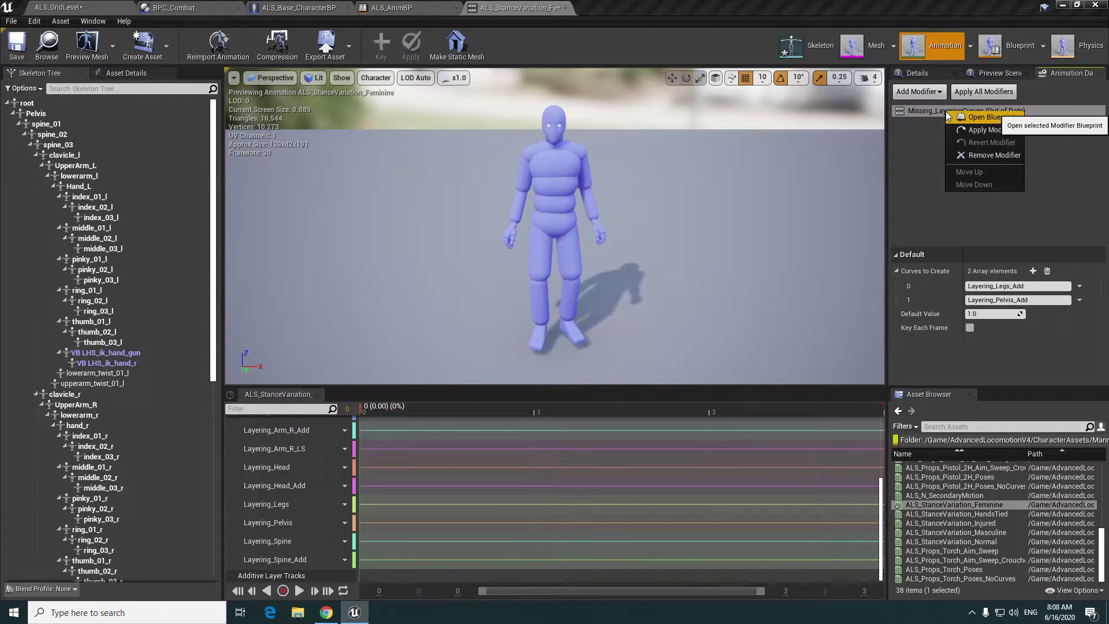
{"action": "left_click", "coordinate": [989, 130]}
- Add and apply Missing_LayeringCurves on the HandsTied and Injured stance animations
{"action": "left_click", "coordinate": [956, 513]}
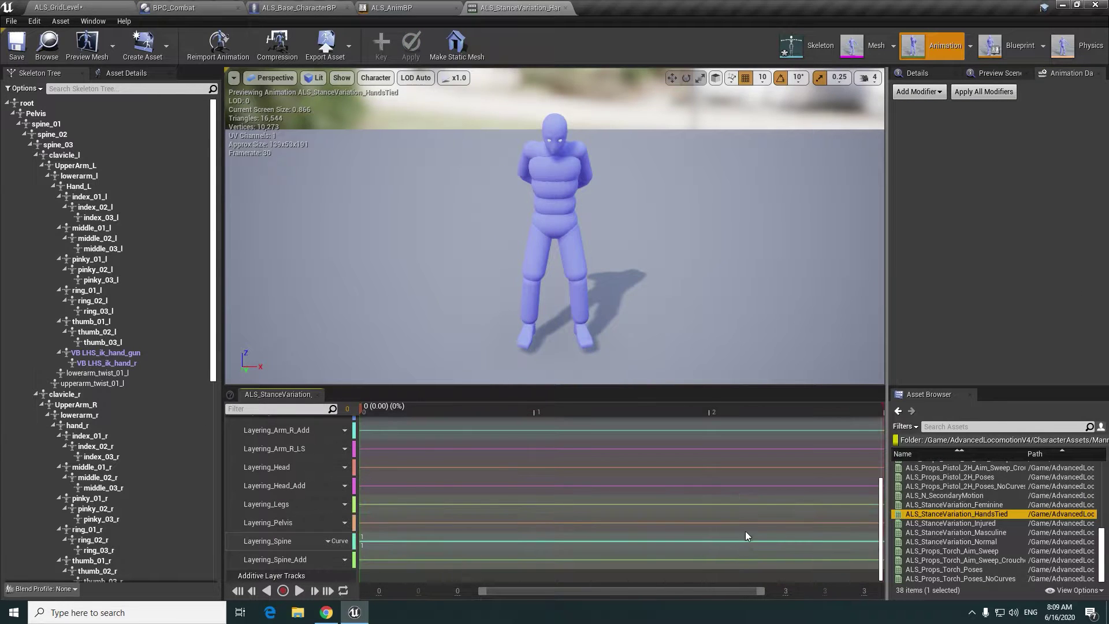
{"action": "left_click", "coordinate": [919, 91]}
{"action": "left_click", "coordinate": [940, 166]}
{"action": "right_click", "coordinate": [938, 112]}
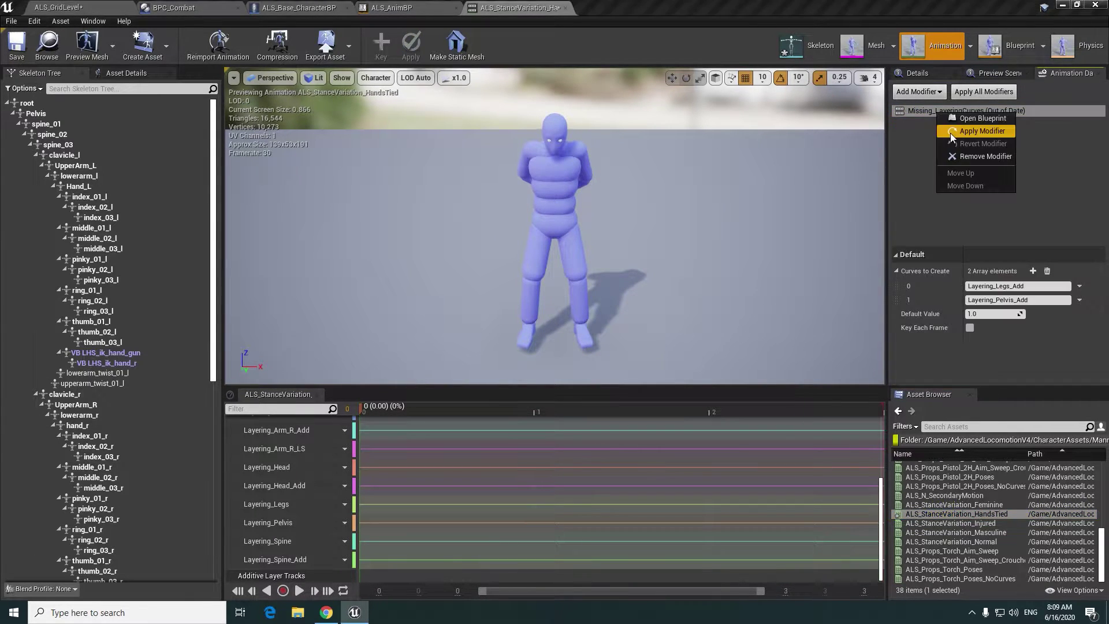
{"action": "left_click", "coordinate": [950, 132]}
{"action": "left_click", "coordinate": [953, 522]}
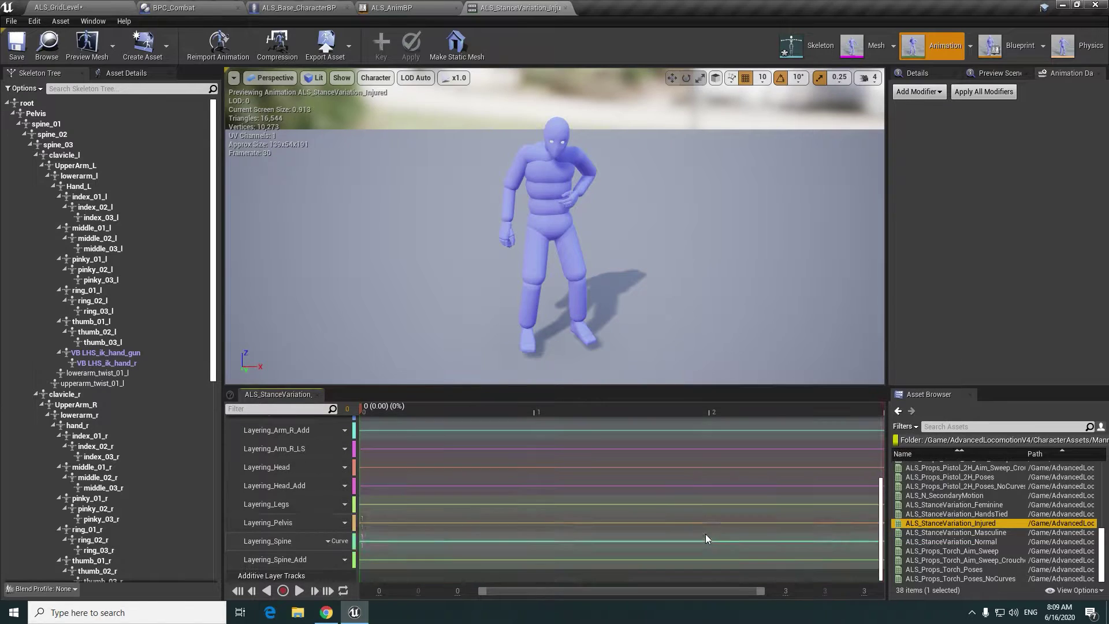
{"action": "left_click", "coordinate": [941, 92]}
{"action": "left_click", "coordinate": [944, 177]}
{"action": "right_click", "coordinate": [947, 110]}
{"action": "left_click", "coordinate": [954, 136]}
- Review the Masculine and Normal stances, then apply Missing_LayeringCurves to ALS_Props_Torch_Poses
{"action": "left_click", "coordinate": [964, 532]}
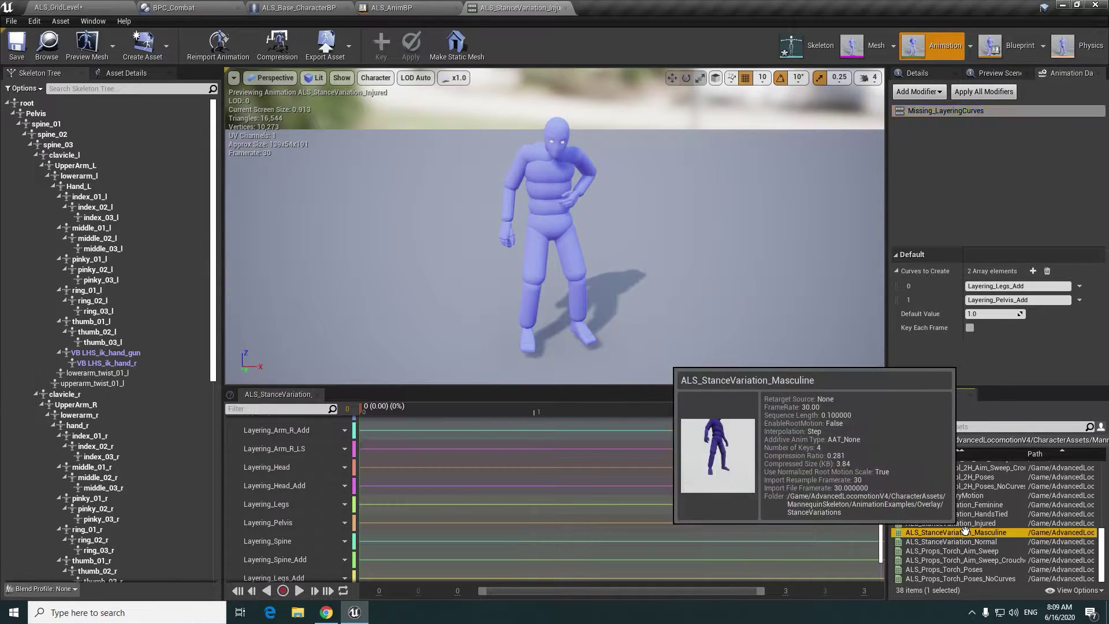
{"action": "double_click", "coordinate": [963, 531]}
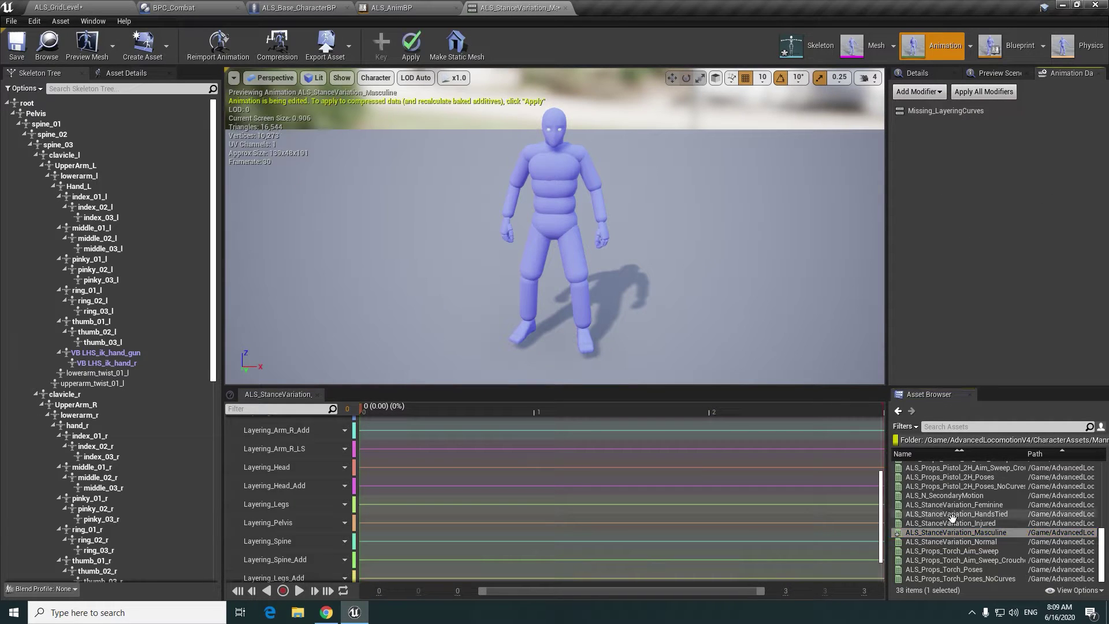
{"action": "double_click", "coordinate": [952, 542]}
{"action": "left_click", "coordinate": [934, 122]}
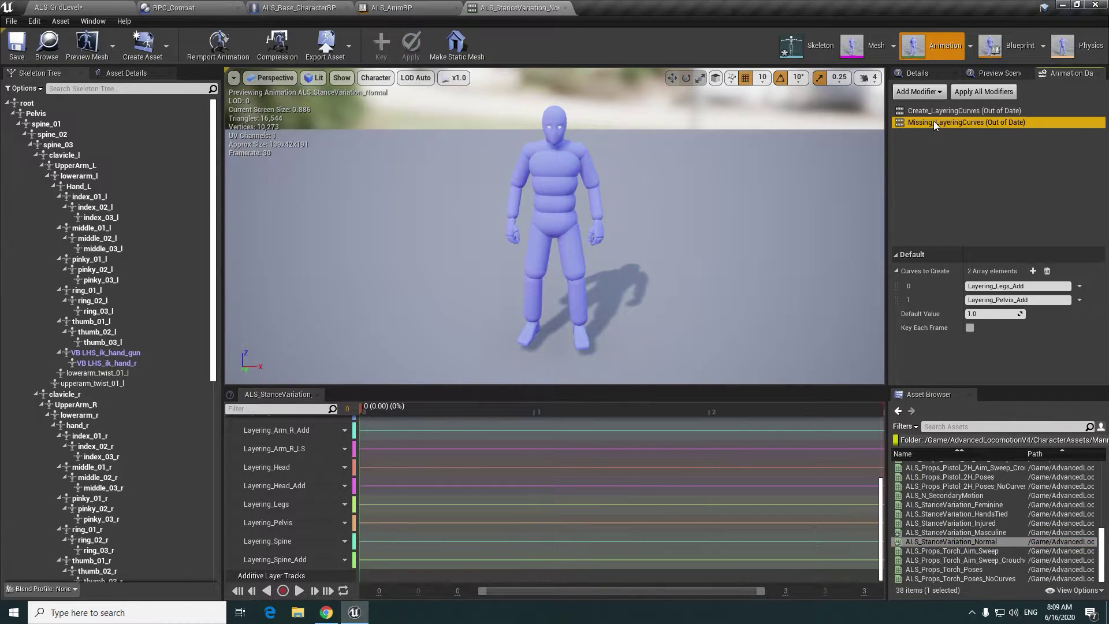
{"action": "double_click", "coordinate": [971, 560]}
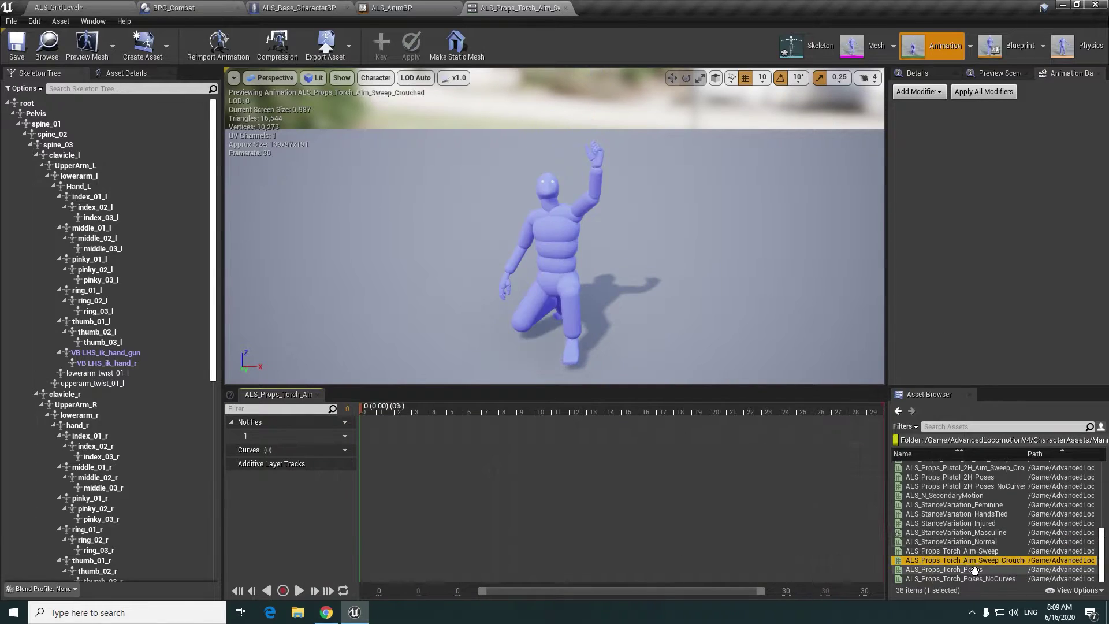
{"action": "double_click", "coordinate": [974, 569]}
{"action": "right_click", "coordinate": [939, 122]}
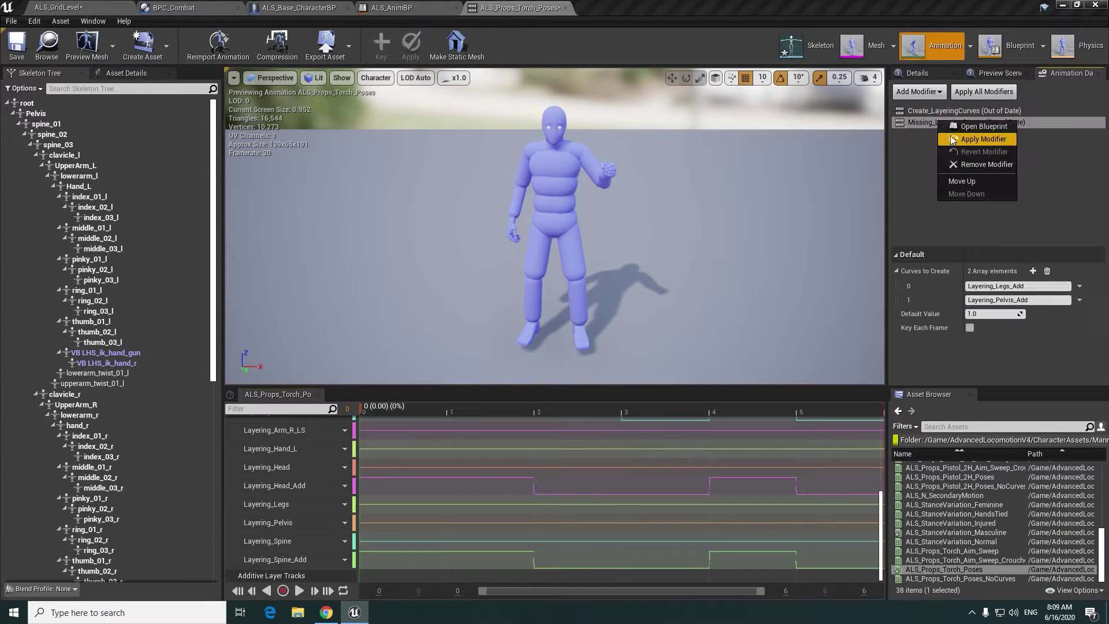
{"action": "left_click", "coordinate": [953, 140]}
- Save the six changed packages via Save All and browse to the AdvancedLocomotionV4 folder
{"action": "double_click", "coordinate": [959, 578]}
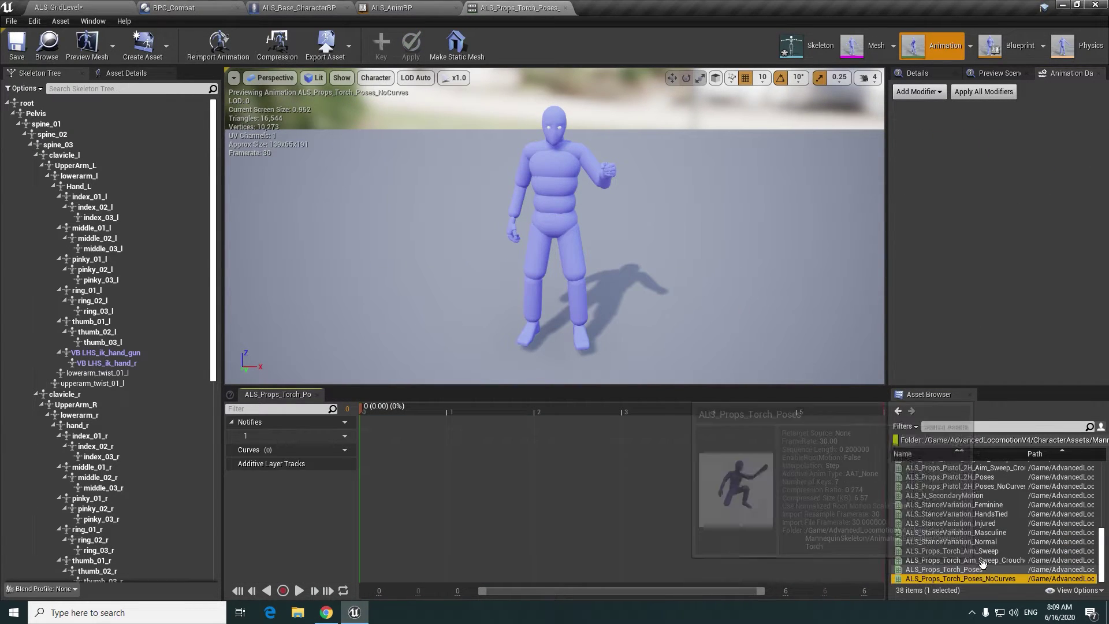
{"action": "left_click", "coordinate": [129, 6]}
{"action": "left_click", "coordinate": [143, 444]}
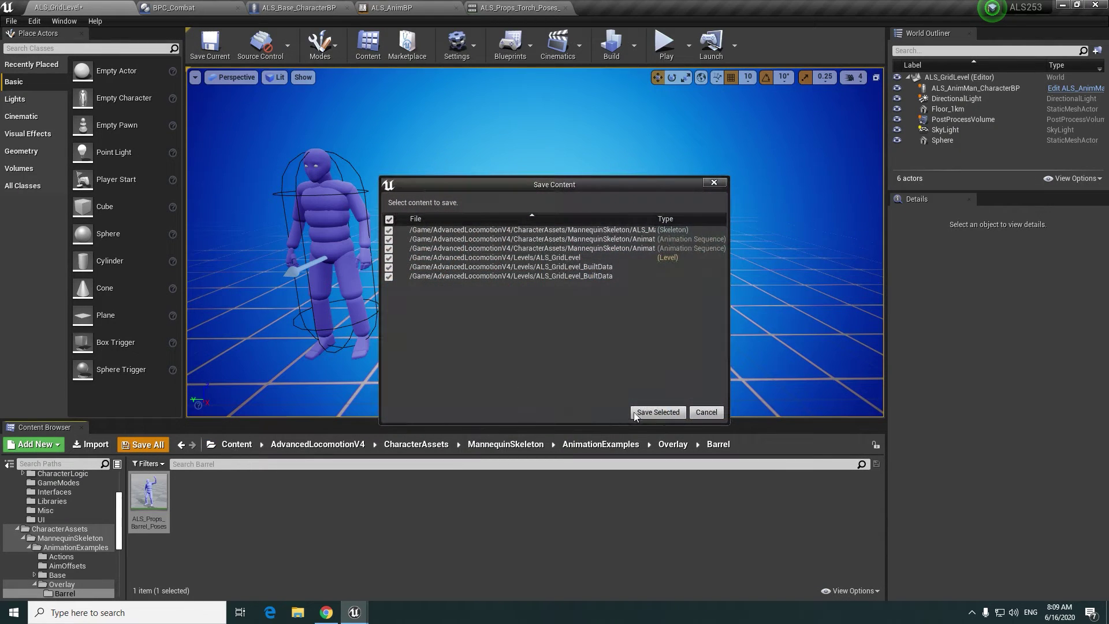
{"action": "left_click", "coordinate": [636, 414]}
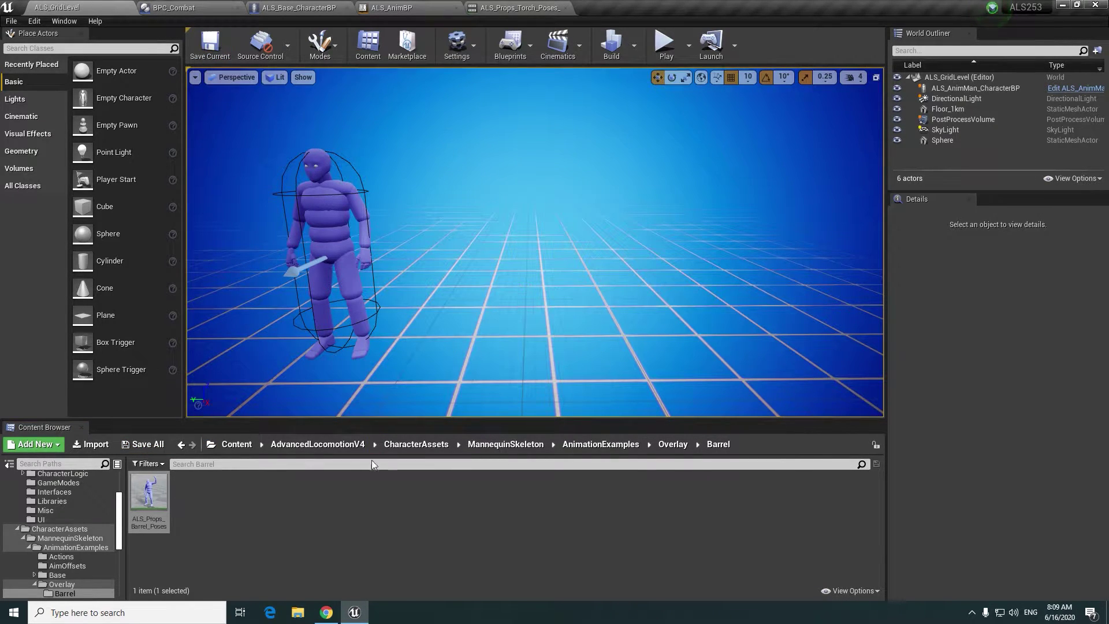
{"action": "left_click", "coordinate": [237, 444]}
{"action": "double_click", "coordinate": [149, 491]}
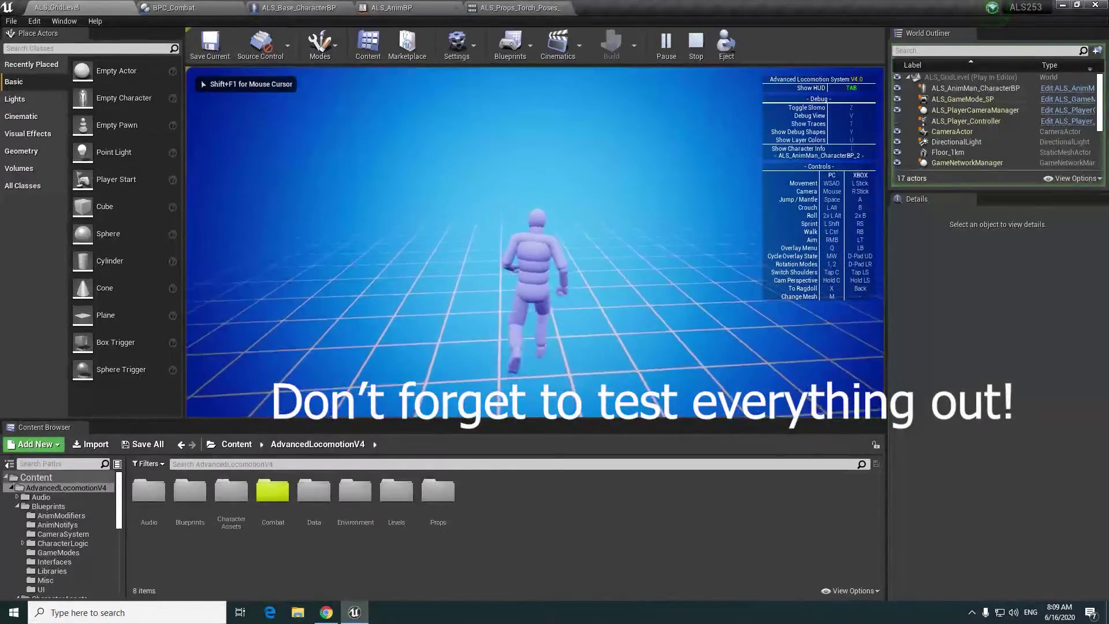
- Bring up the overlay state menu with Q and switch the character to another overlay stance
{"action": "key", "text": "q"}
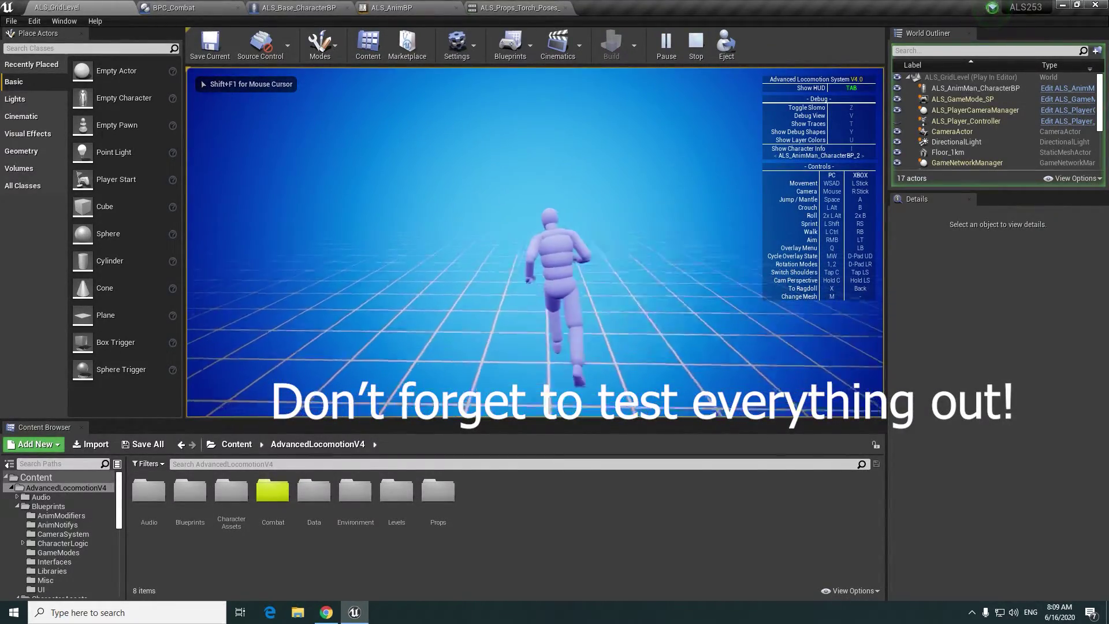
{"action": "key", "text": "q"}
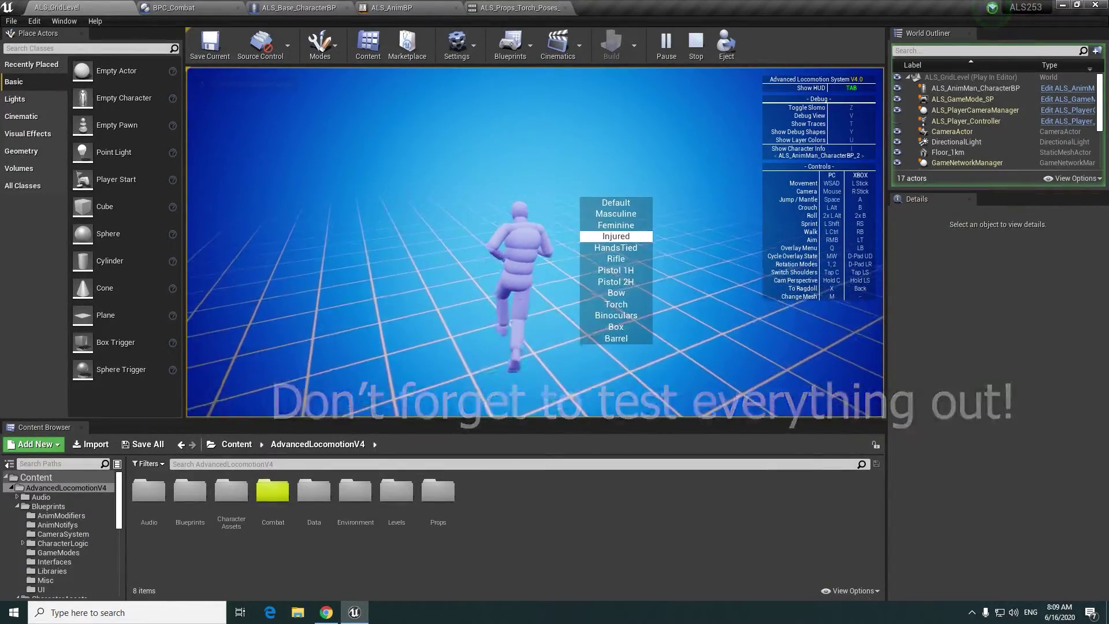
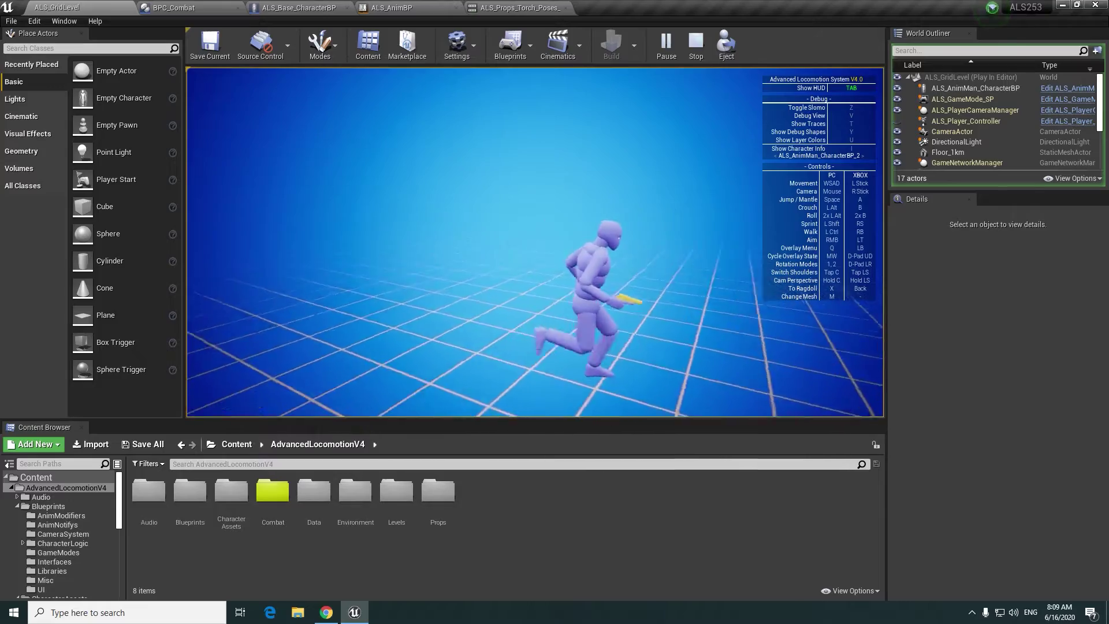
- Cycle the running character through Pistol 2H, bow, torch and barrel overlays, then stop playing
{"action": "key", "text": "q"}
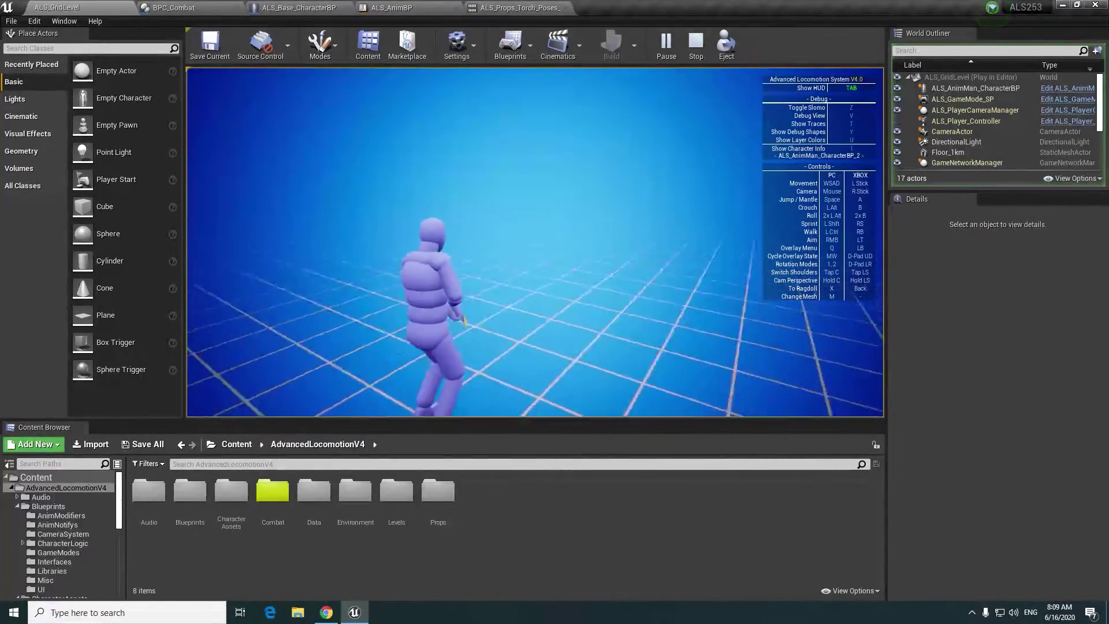
{"action": "key", "text": "q"}
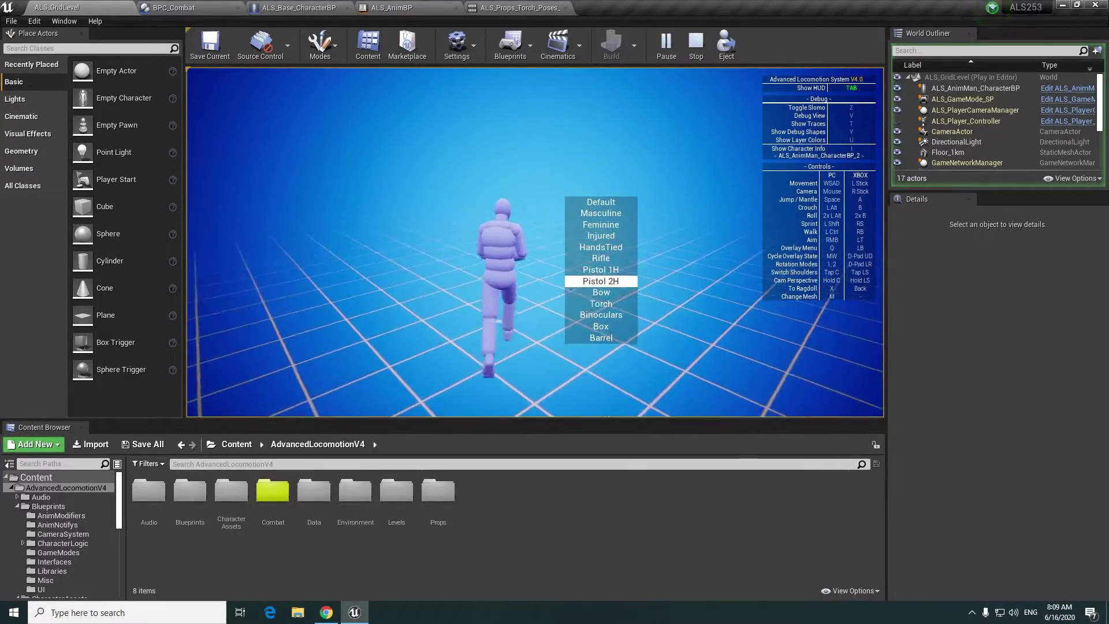
{"action": "scroll", "coordinate": [535, 243], "scroll_direction": "down", "scroll_amount": 1}
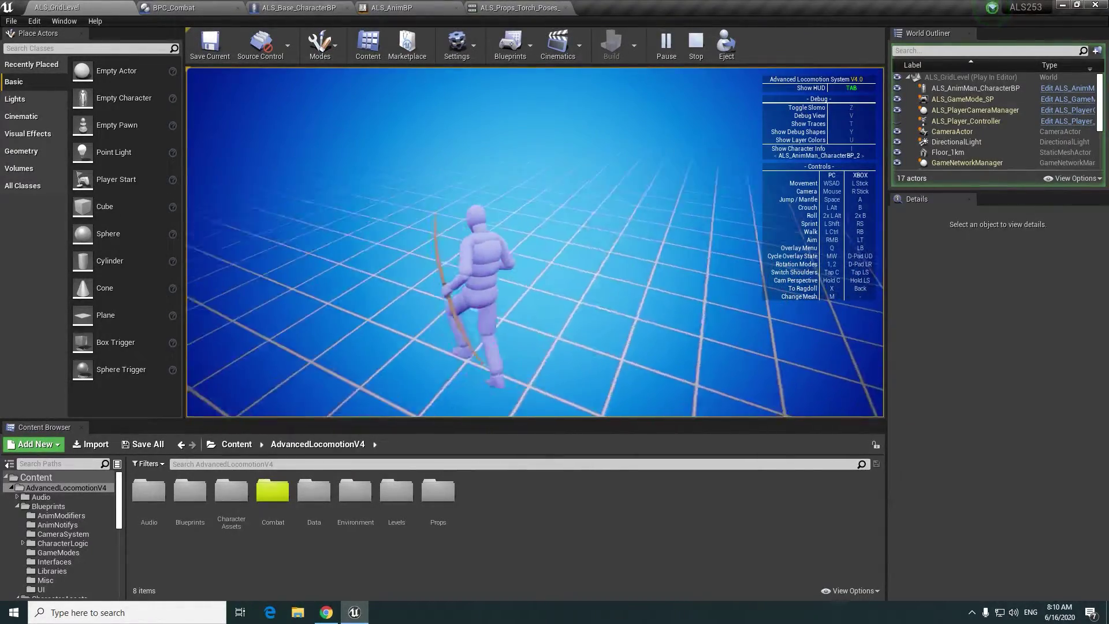
{"action": "key", "text": "q"}
{"action": "scroll", "coordinate": [535, 242], "scroll_direction": "down", "scroll_amount": 1}
{"action": "key", "text": "q"}
{"action": "scroll", "coordinate": [535, 242], "scroll_direction": "down", "scroll_amount": 3}
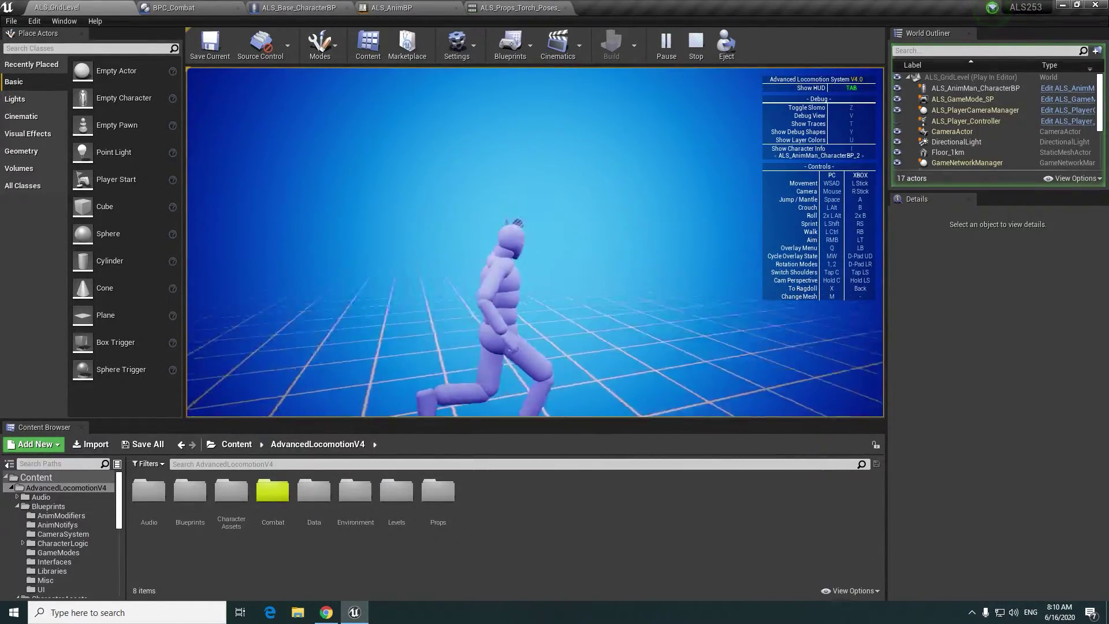
{"action": "key", "text": "Escape"}
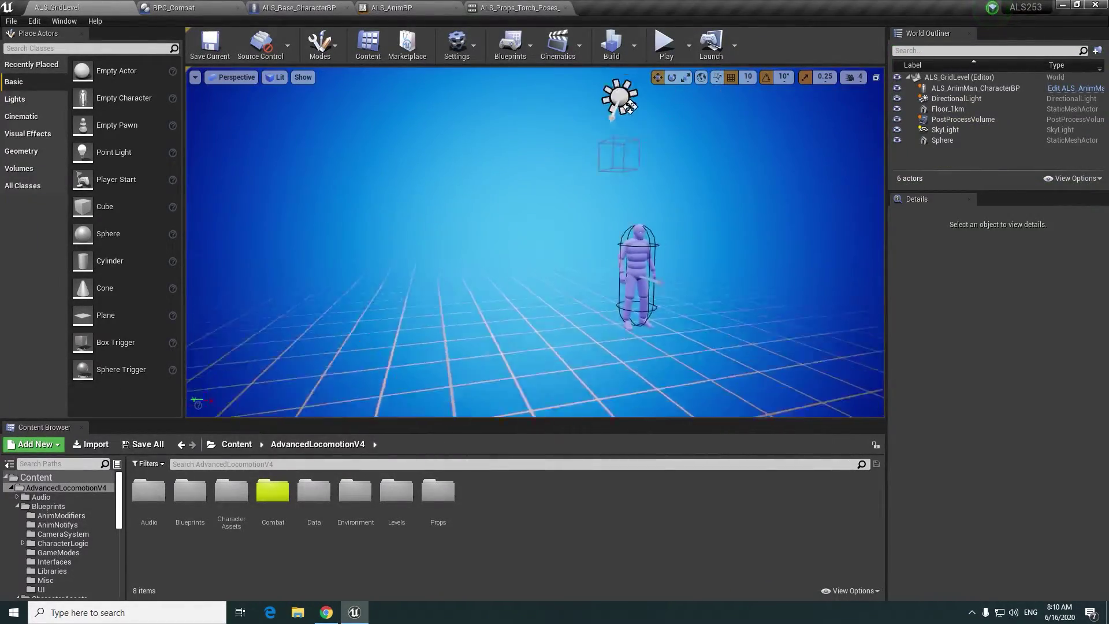
- Browse to Blueprints/AnimModifiers and open the Copy_Curves blueprint
{"action": "double_click", "coordinate": [270, 498]}
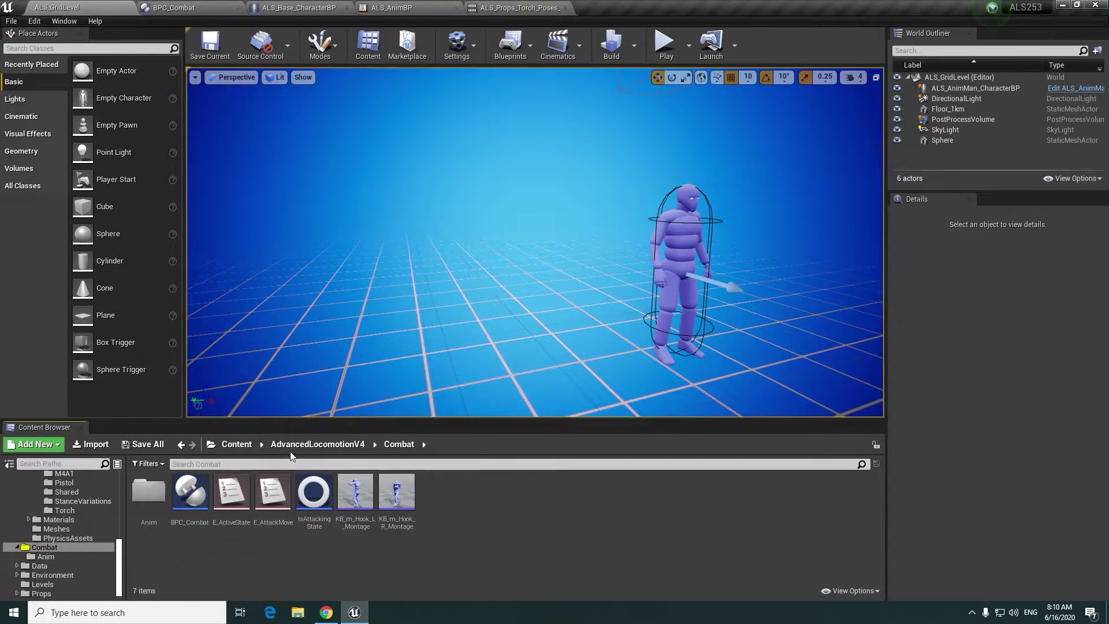
{"action": "left_click", "coordinate": [243, 447]}
{"action": "double_click", "coordinate": [148, 494]}
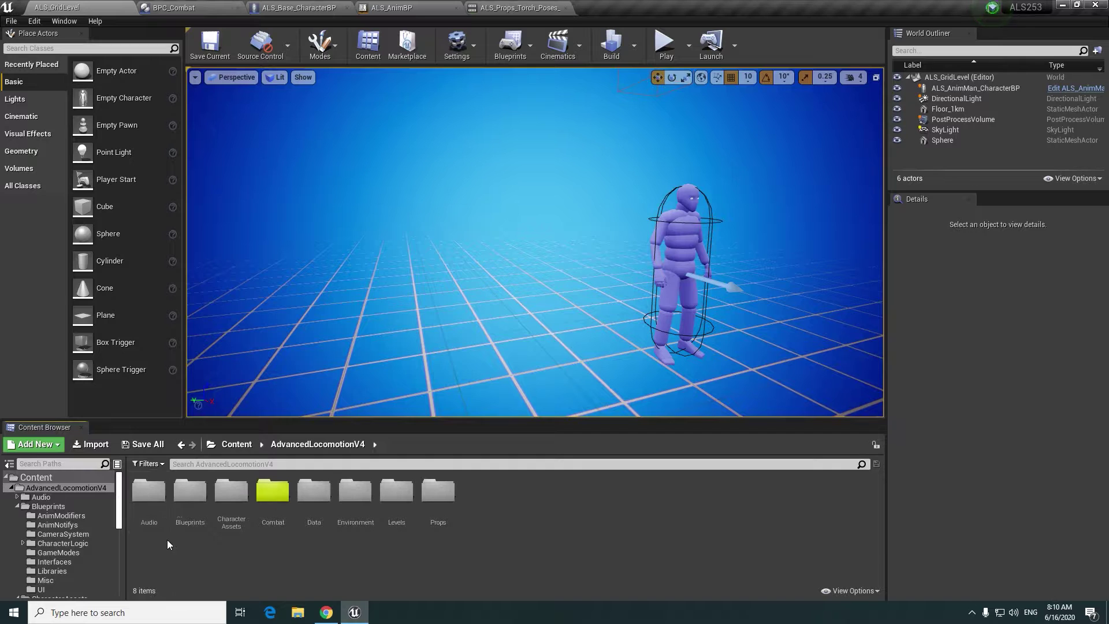
{"action": "double_click", "coordinate": [189, 494]}
{"action": "left_click", "coordinate": [158, 526]}
{"action": "double_click", "coordinate": [157, 526]}
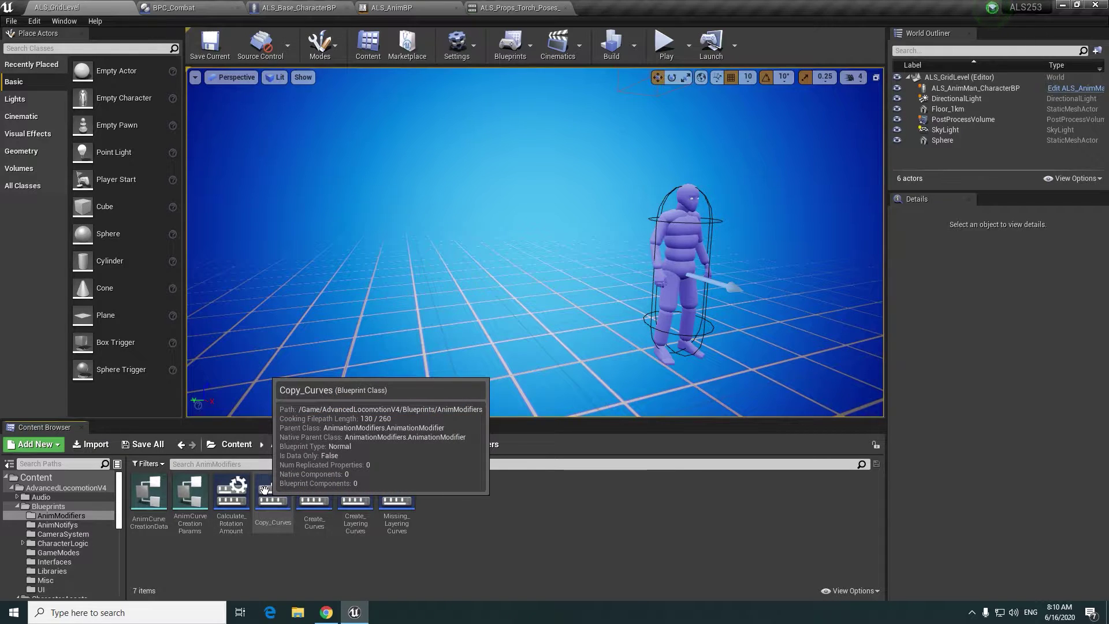
{"action": "double_click", "coordinate": [264, 490]}
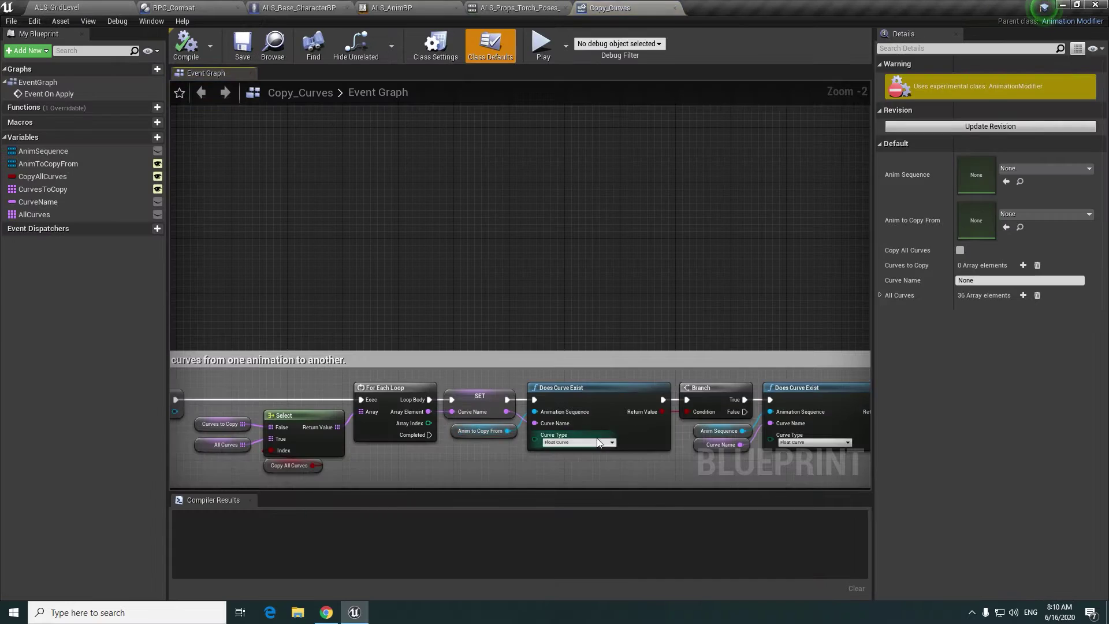
{"action": "mouse_move", "coordinate": [733, 305]}
{"action": "right_mouse_down"}
{"action": "mouse_move", "coordinate": [592, 204]}
{"action": "mouse_move", "coordinate": [500, 190]}
{"action": "right_mouse_up"}
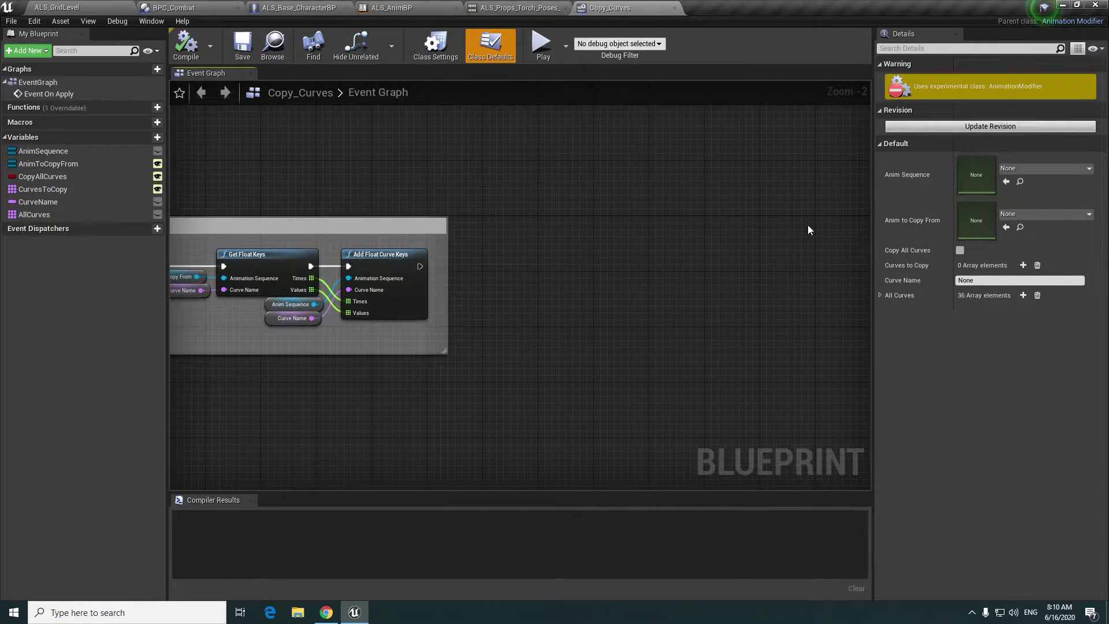
- Add two All Curves entries named Layering_Legs_Add and Layering_Pelvis_Add
{"action": "left_click", "coordinate": [883, 295]}
{"action": "left_click", "coordinate": [1022, 298]}
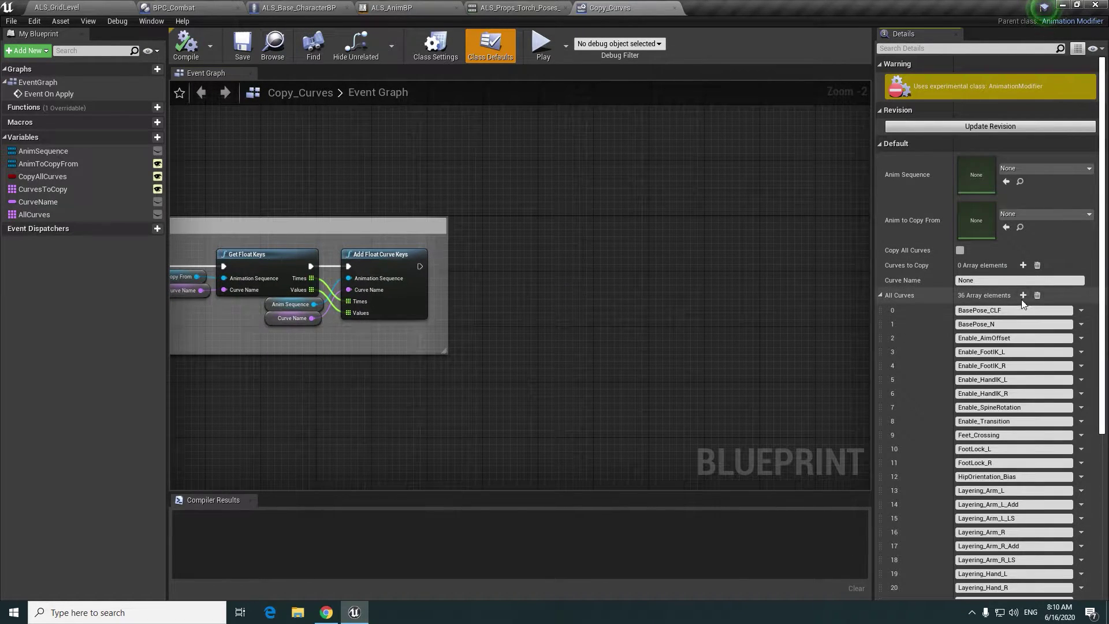
{"action": "left_click", "coordinate": [1022, 296]}
{"action": "scroll", "coordinate": [993, 404], "scroll_direction": "down", "scroll_amount": 5}
{"action": "type", "text": "Layering_Legs_Add"}
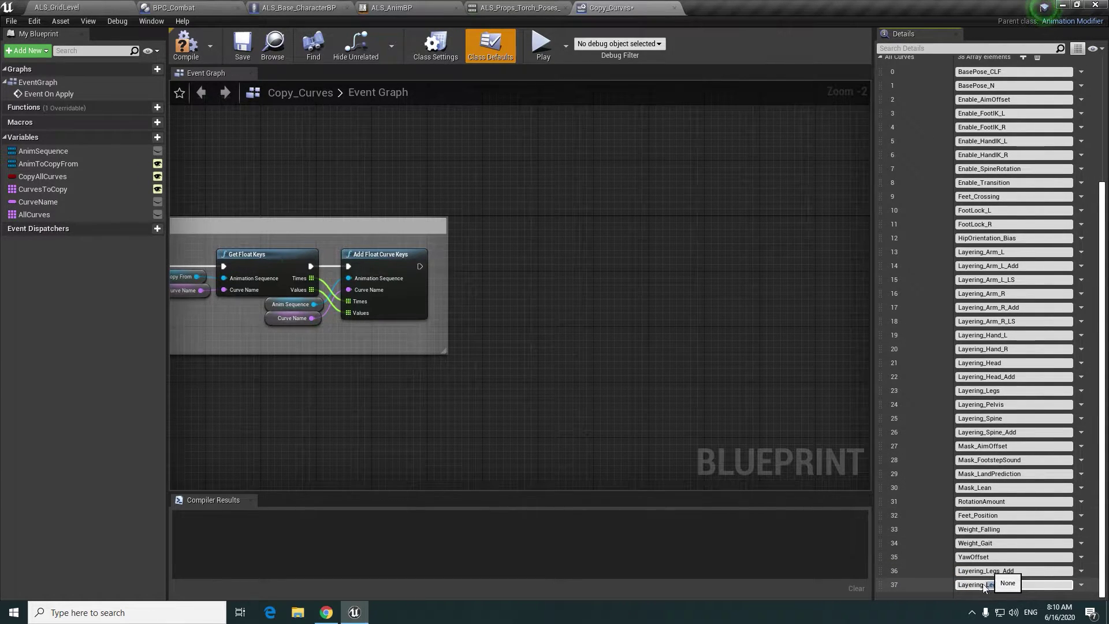
{"action": "double_click", "coordinate": [987, 585]}
{"action": "type", "text": "Pelvi"}
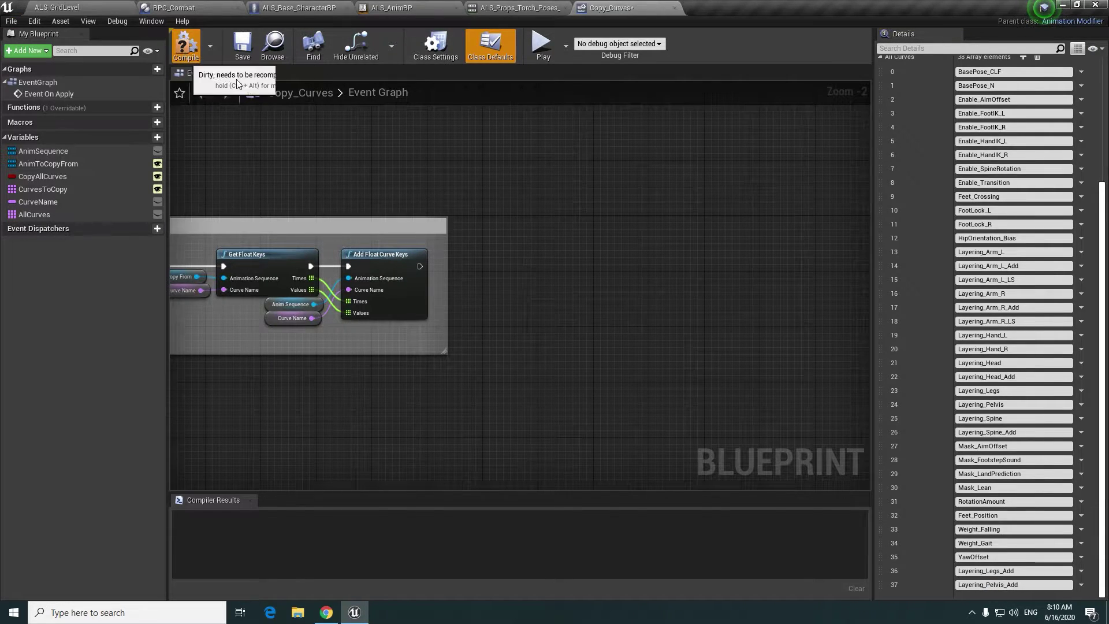
- Compile Copy_Curves, move each new curve below its base curve, and close it
{"action": "left_click", "coordinate": [185, 47]}
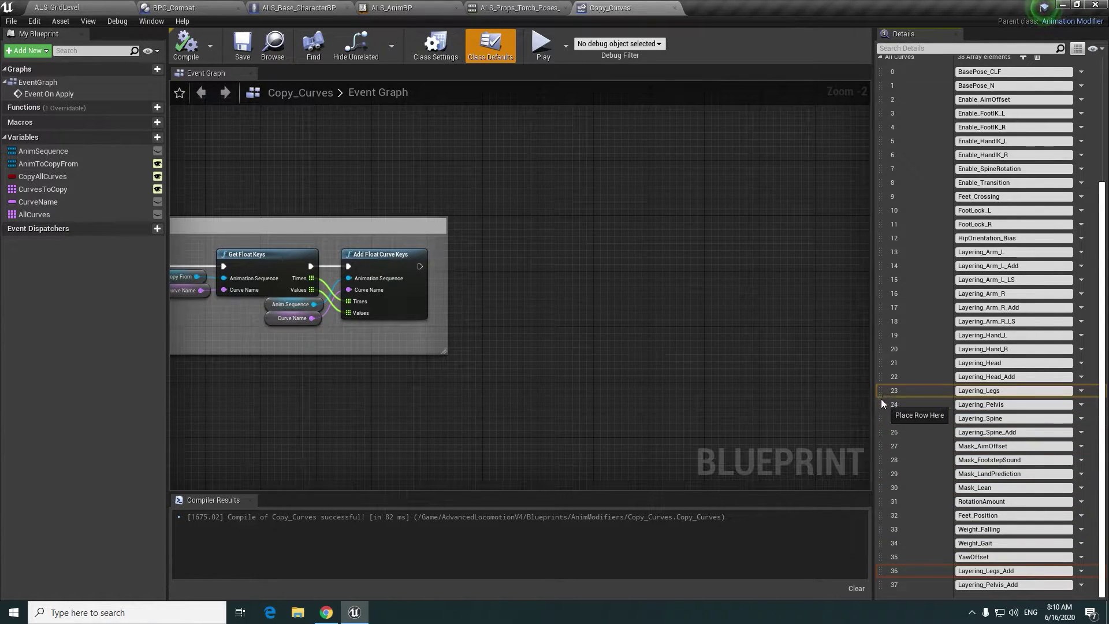
{"action": "left_click_drag", "start_coordinate": [882, 399], "coordinate": [881, 401]}
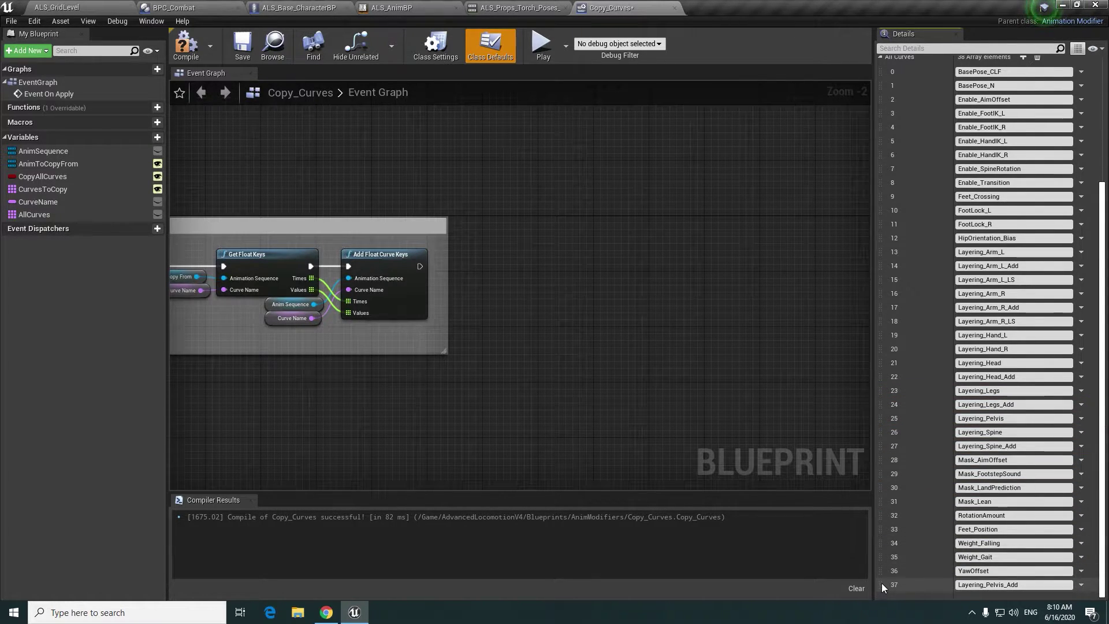
{"action": "left_click_drag", "start_coordinate": [881, 586], "coordinate": [877, 432]}
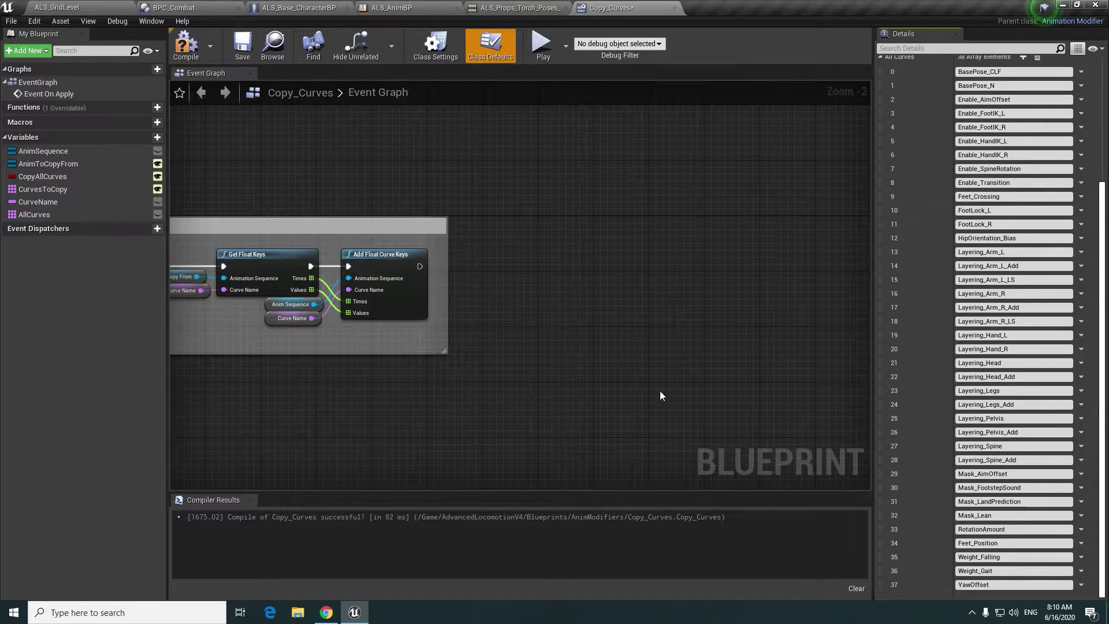
{"action": "left_click", "coordinate": [668, 10]}
- Append Layering_Legs_Add and Layering_Pelvis_Add to Create_LayeringCurves' Curves to Create, compile and close
{"action": "double_click", "coordinate": [359, 524]}
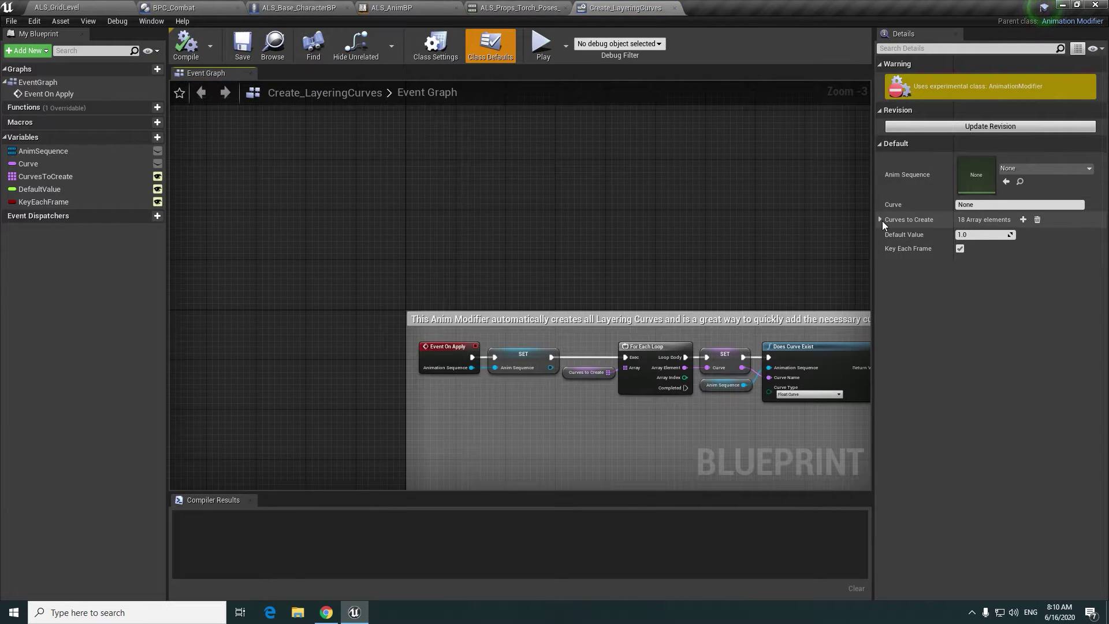
{"action": "left_click", "coordinate": [880, 220]}
{"action": "left_click", "coordinate": [1023, 220]}
{"action": "left_click", "coordinate": [1023, 220]}
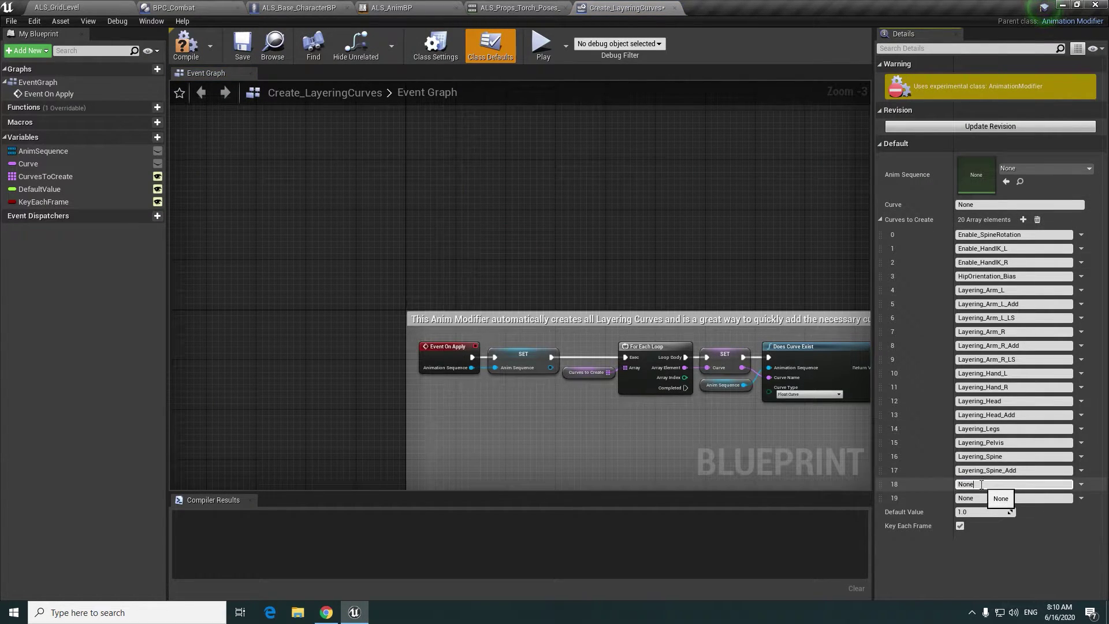
{"action": "type", "text": "Layering_Legs_Add"}
{"action": "key", "text": "Tab"}
{"action": "type", "text": "Layering_Pelvis_Add"}
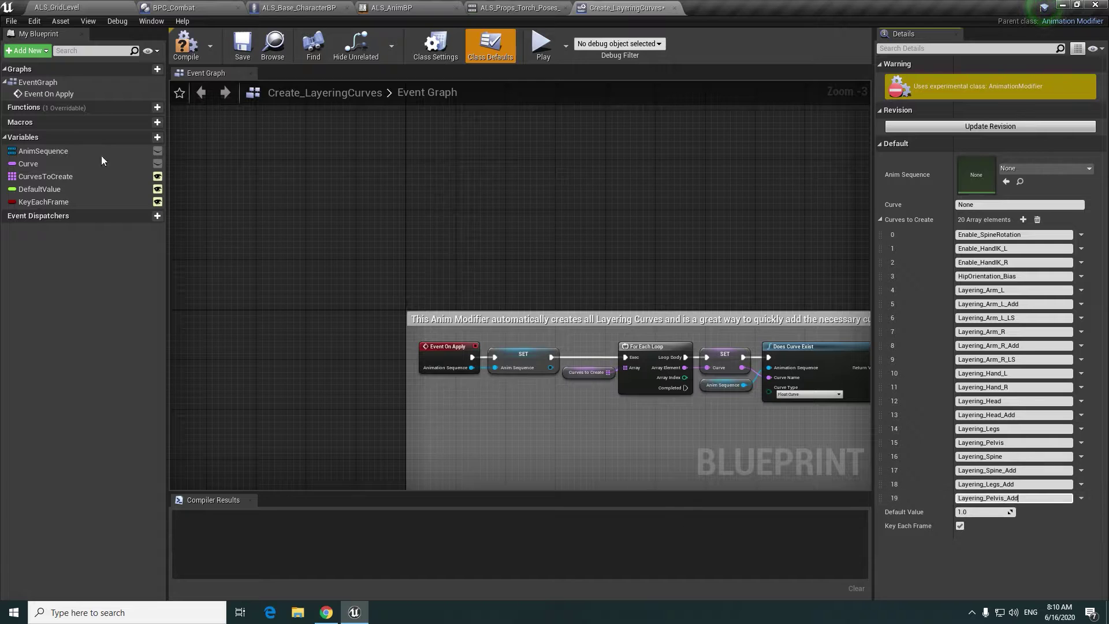
{"action": "left_click", "coordinate": [176, 54]}
{"action": "right_click_drag", "start_coordinate": [356, 248], "coordinate": [374, 226]}
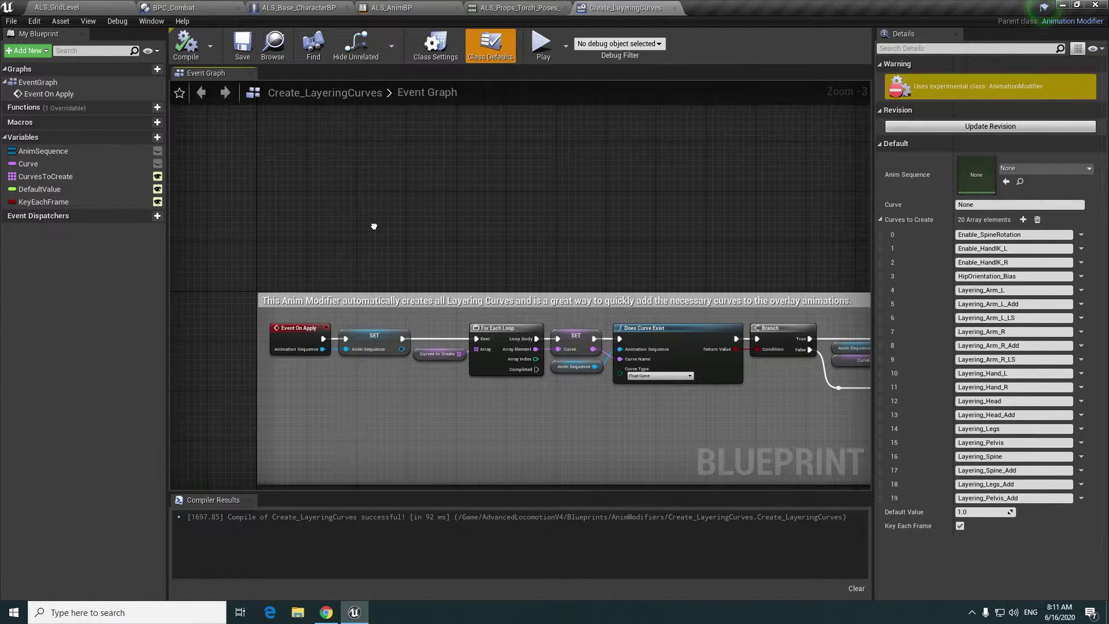
{"action": "left_click", "coordinate": [673, 8]}
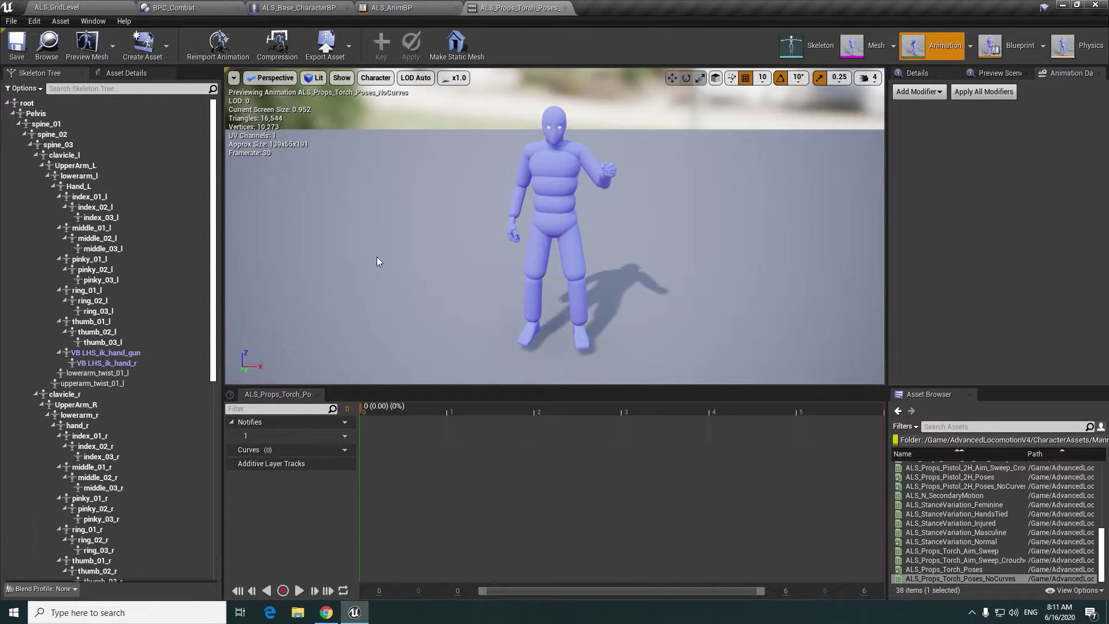
- Close the torch poses animation and bring up ALS_AnimBP's Update Graph
{"action": "left_click", "coordinate": [566, 9]}
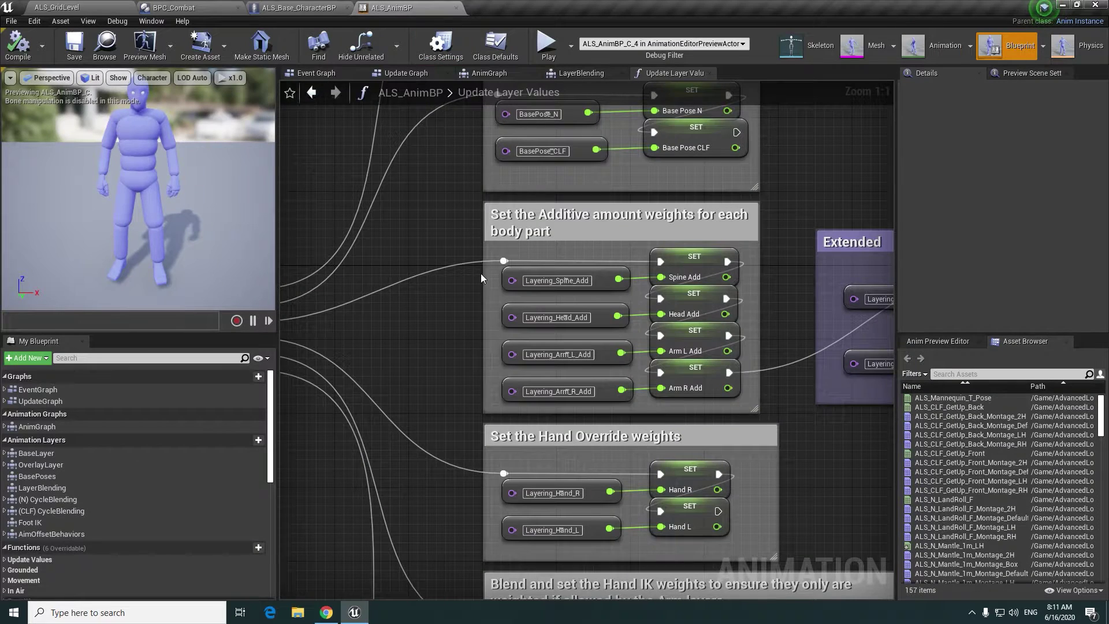
{"action": "scroll", "coordinate": [481, 278], "scroll_direction": "down", "scroll_amount": 5}
{"action": "scroll", "coordinate": [566, 170], "scroll_direction": "up", "scroll_amount": 2}
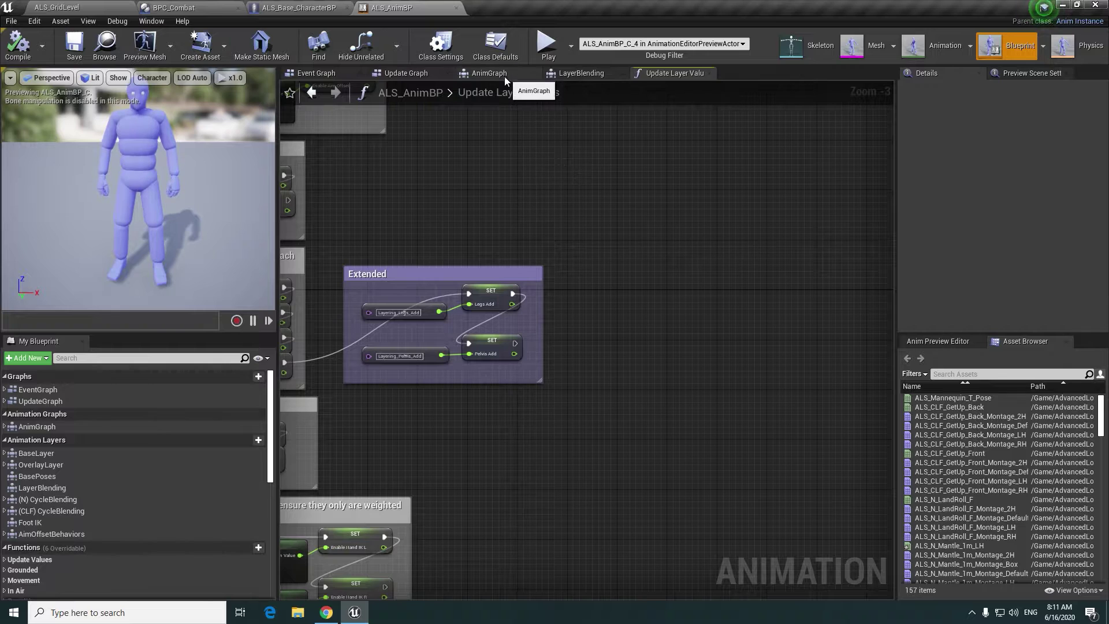
{"action": "left_click", "coordinate": [406, 74]}
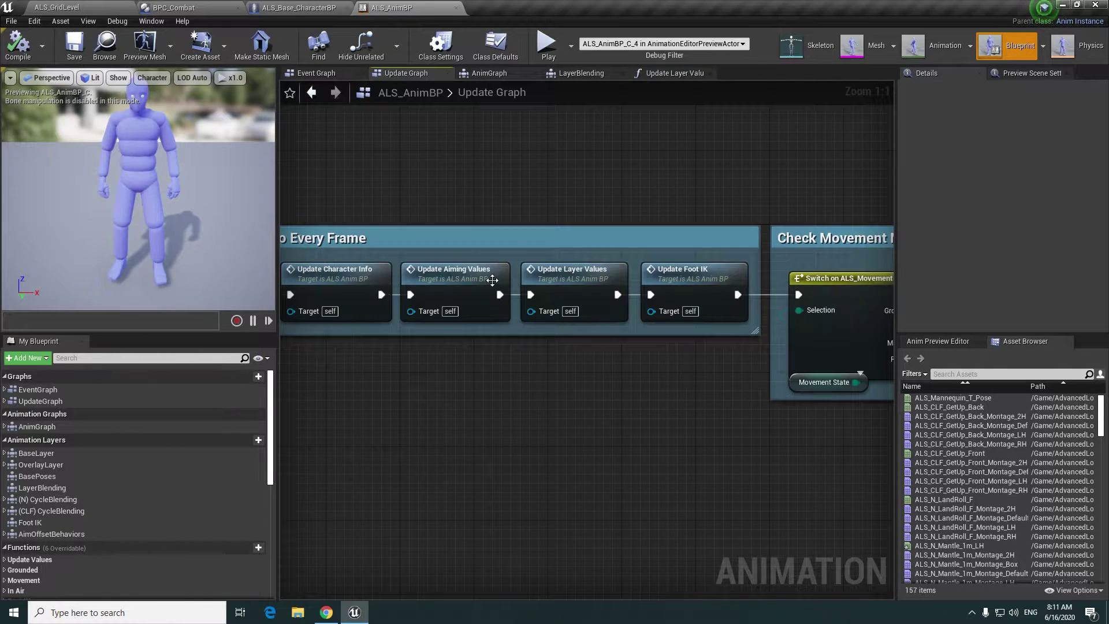
{"action": "scroll", "coordinate": [543, 311], "scroll_direction": "down", "scroll_amount": 2}
{"action": "right_click_drag", "start_coordinate": [543, 311], "coordinate": [614, 305]}
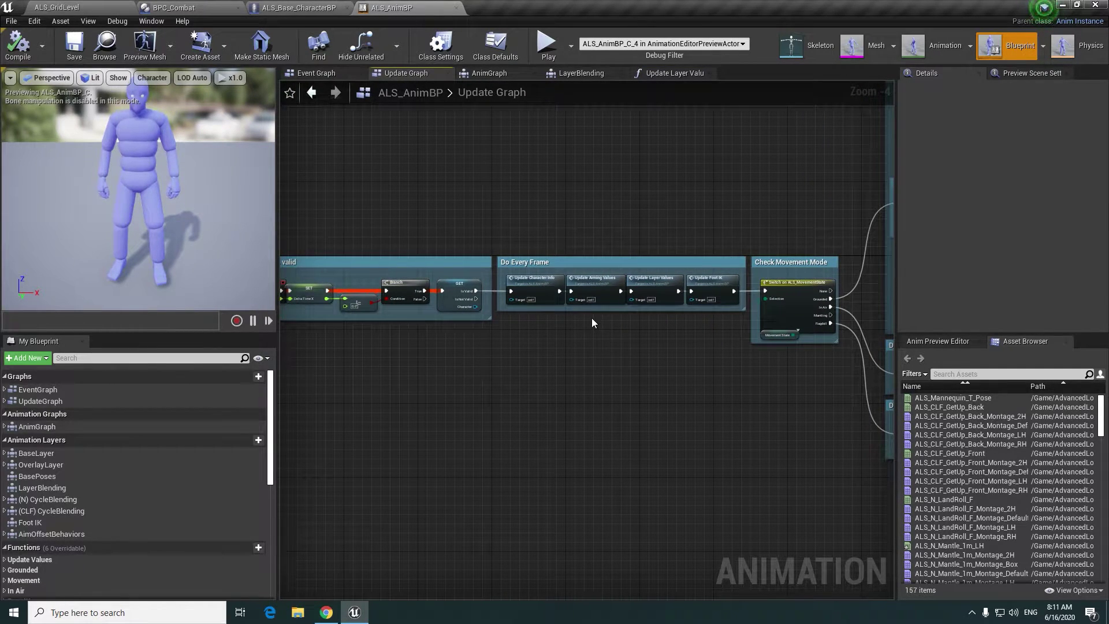
{"action": "scroll", "coordinate": [596, 304], "scroll_direction": "up", "scroll_amount": 4}
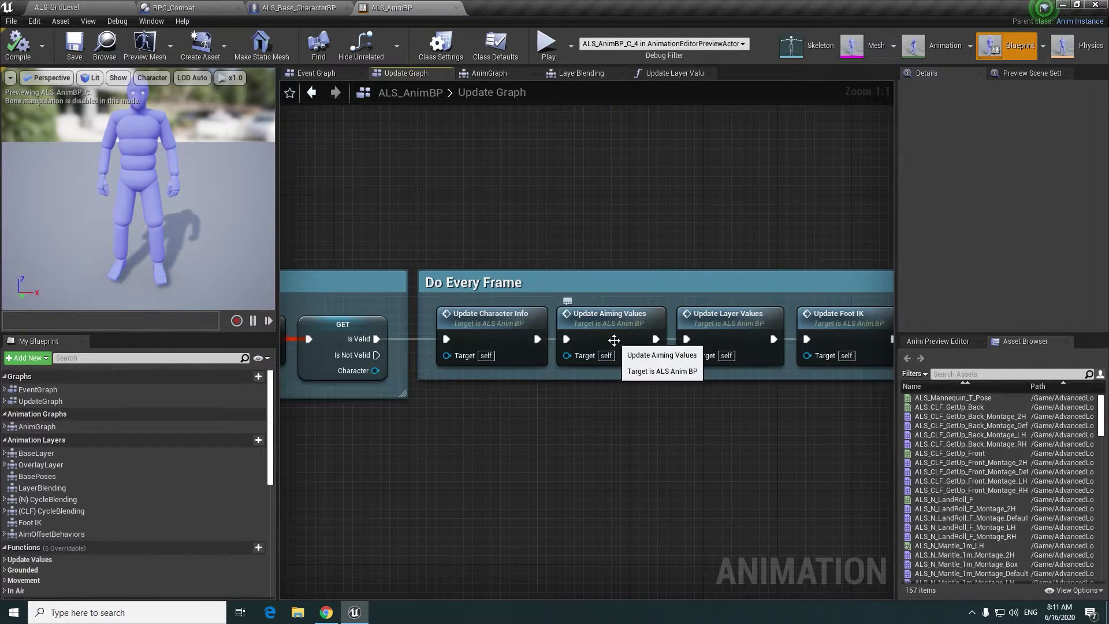
- Open the Update Character Info function and view the end of its node chain
{"action": "double_click", "coordinate": [510, 343]}
{"action": "scroll", "coordinate": [519, 338], "scroll_direction": "up", "scroll_amount": 3}
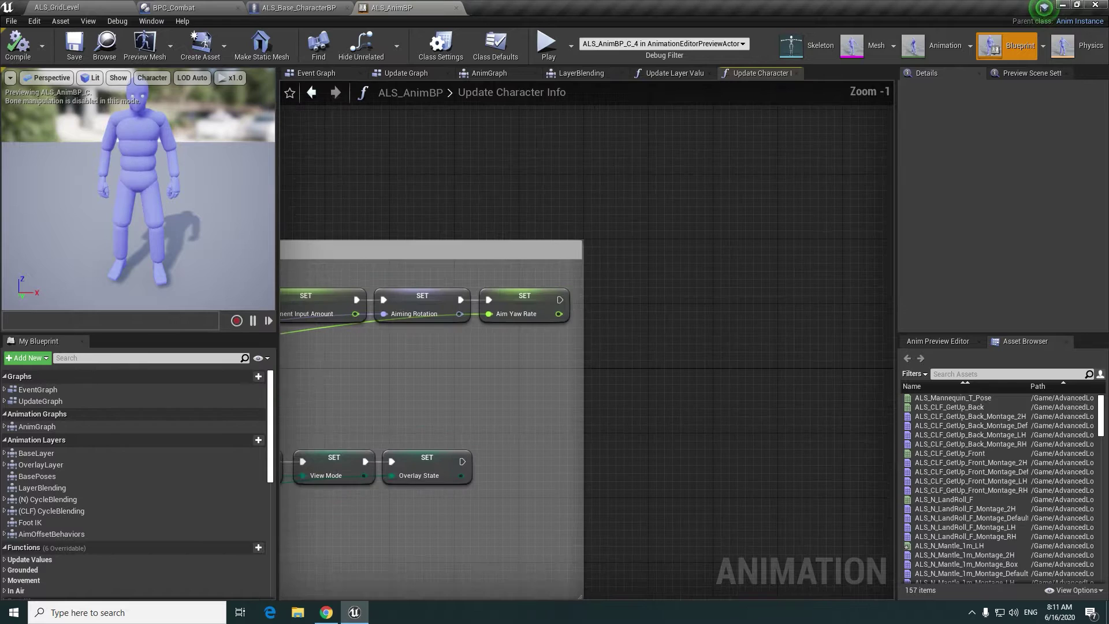
{"action": "right_click_drag", "start_coordinate": [519, 338], "coordinate": [633, 349]}
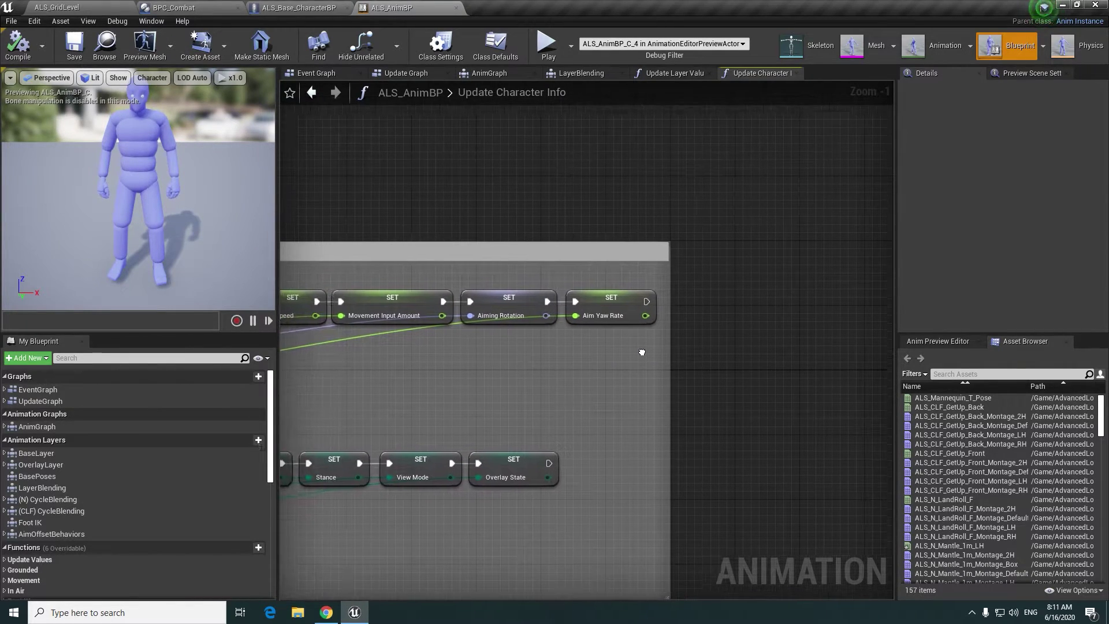
{"action": "scroll", "coordinate": [89, 544], "scroll_direction": "down", "scroll_amount": 5}
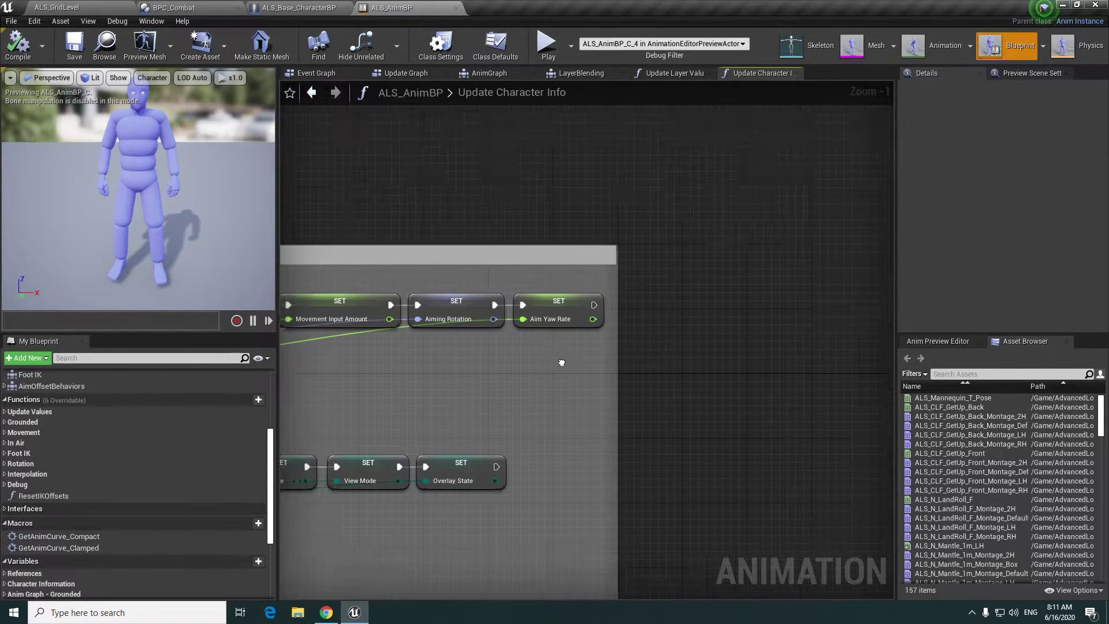
{"action": "mouse_move", "coordinate": [553, 381]}
{"action": "right_mouse_down"}
{"action": "mouse_move", "coordinate": [613, 289]}
{"action": "mouse_move", "coordinate": [590, 364]}
{"action": "right_mouse_up"}
- Add a Character getter feeding Get Component by Class set to BPC_Combat
{"action": "right_click", "coordinate": [671, 367]}
{"action": "type", "text": "get"}
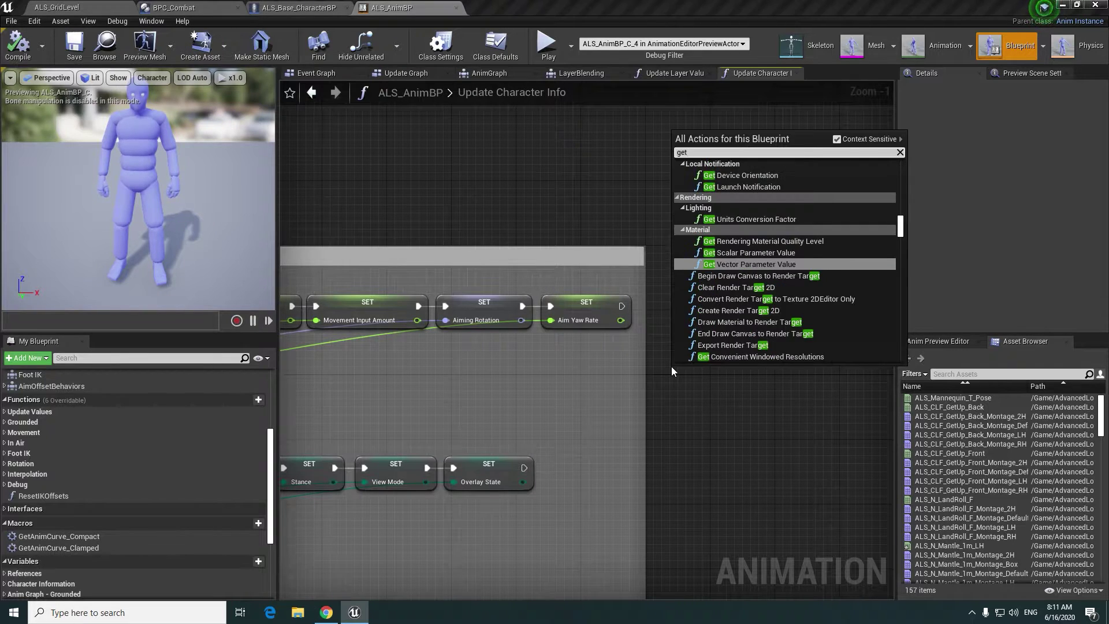
{"action": "type", "text": "charac"}
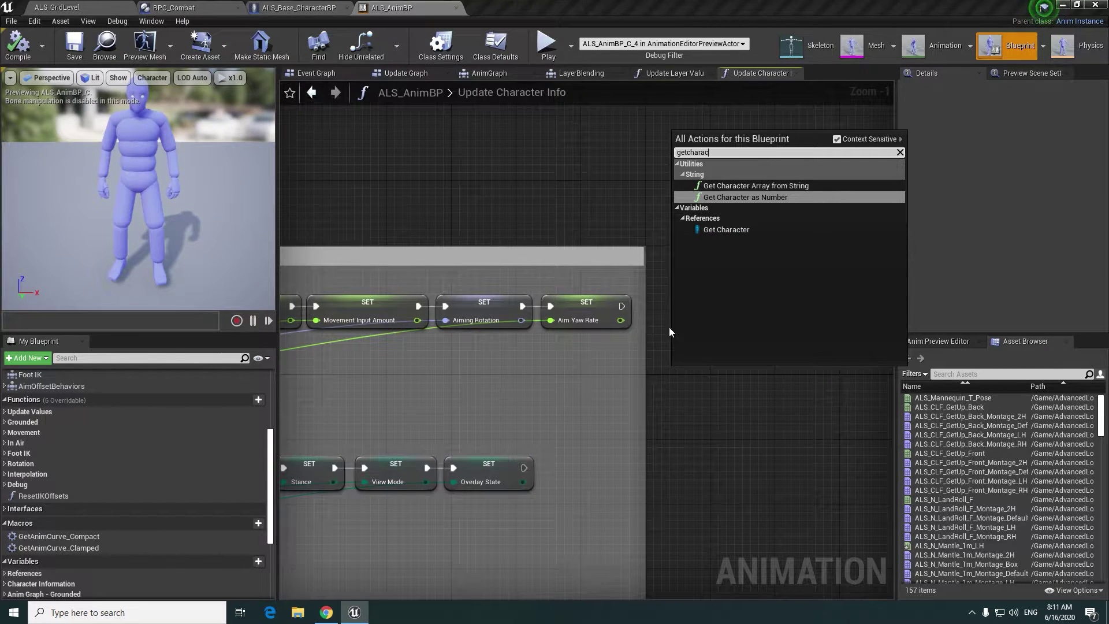
{"action": "left_click", "coordinate": [726, 229]}
{"action": "right_click_drag", "start_coordinate": [686, 369], "coordinate": [566, 371]}
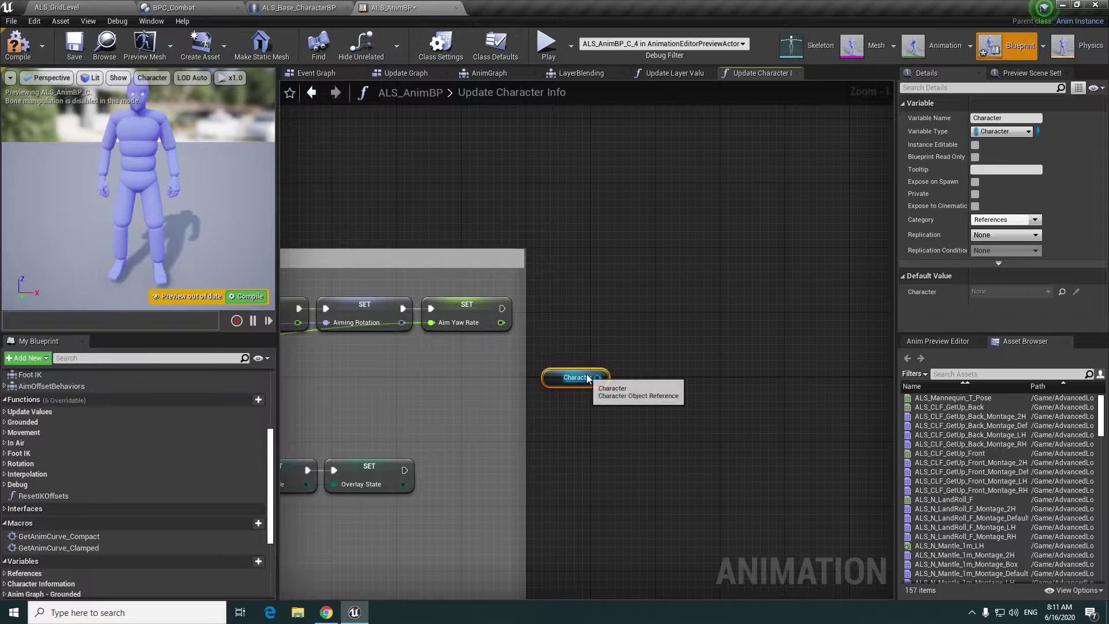
{"action": "left_click_drag", "start_coordinate": [630, 386], "coordinate": [631, 386]}
{"action": "type", "text": "get "}
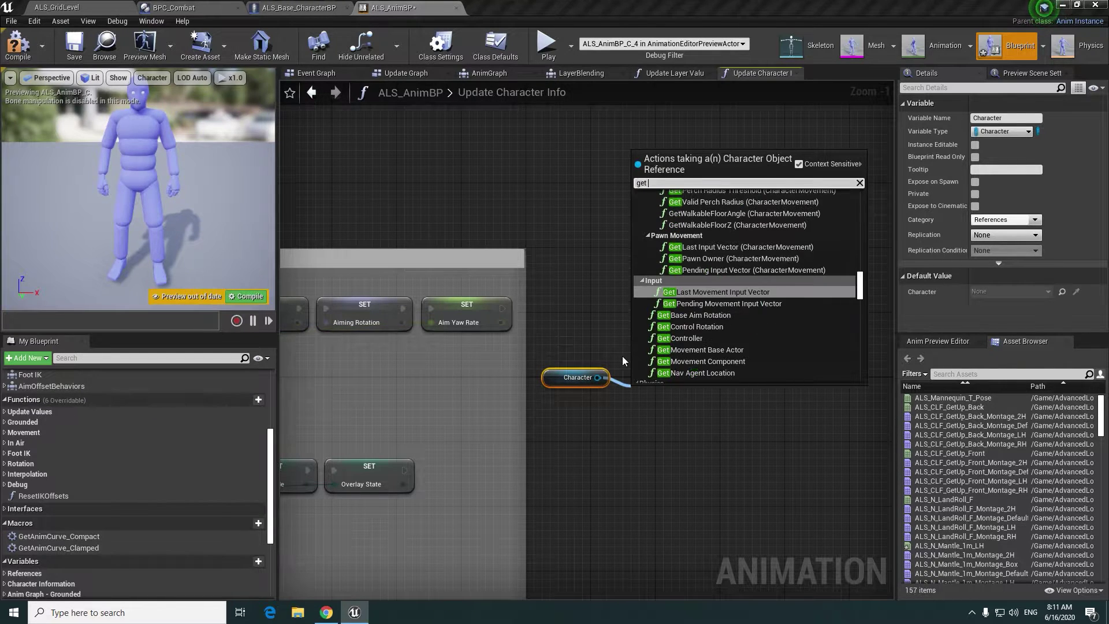
{"action": "type", "text": "component"}
{"action": "key", "text": "Return"}
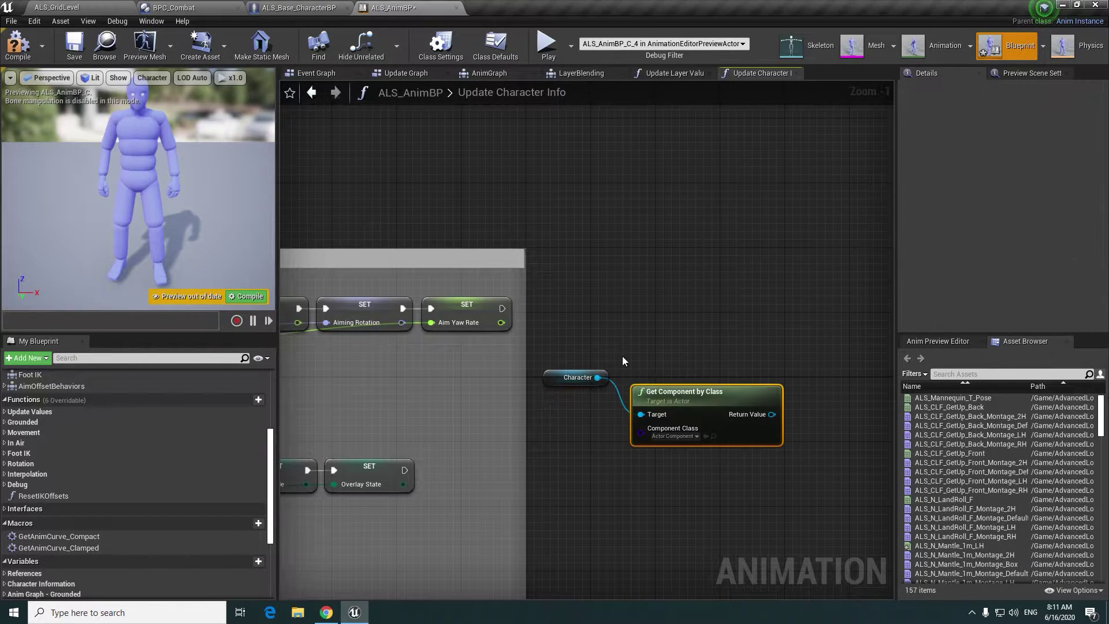
{"action": "left_click_drag", "start_coordinate": [701, 400], "coordinate": [692, 362]}
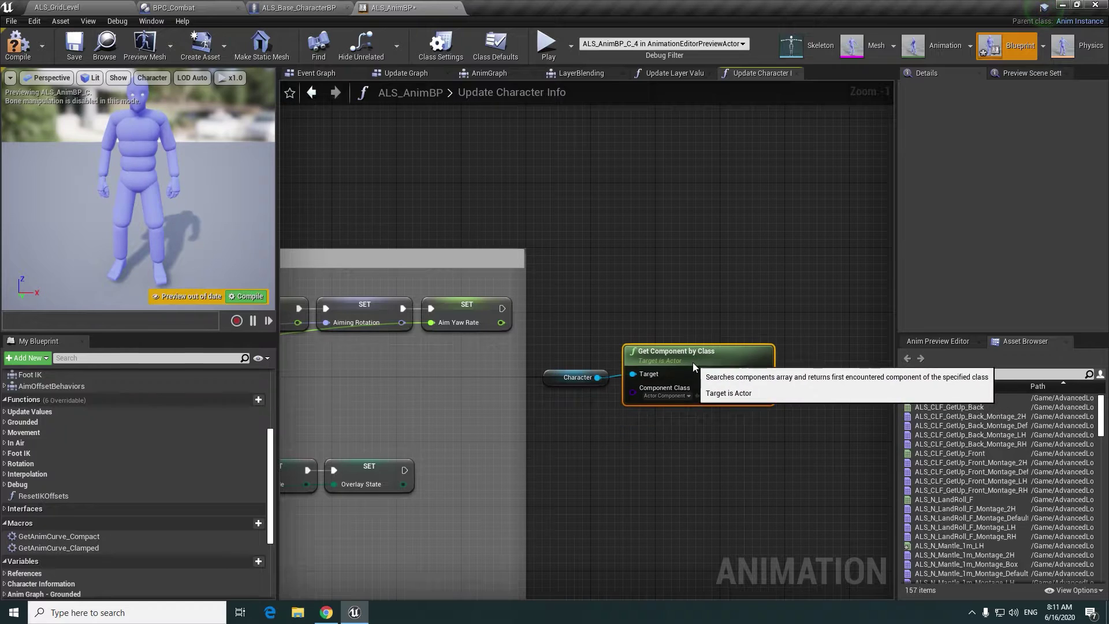
{"action": "left_click", "coordinate": [676, 396]}
{"action": "type", "text": "bpc"}
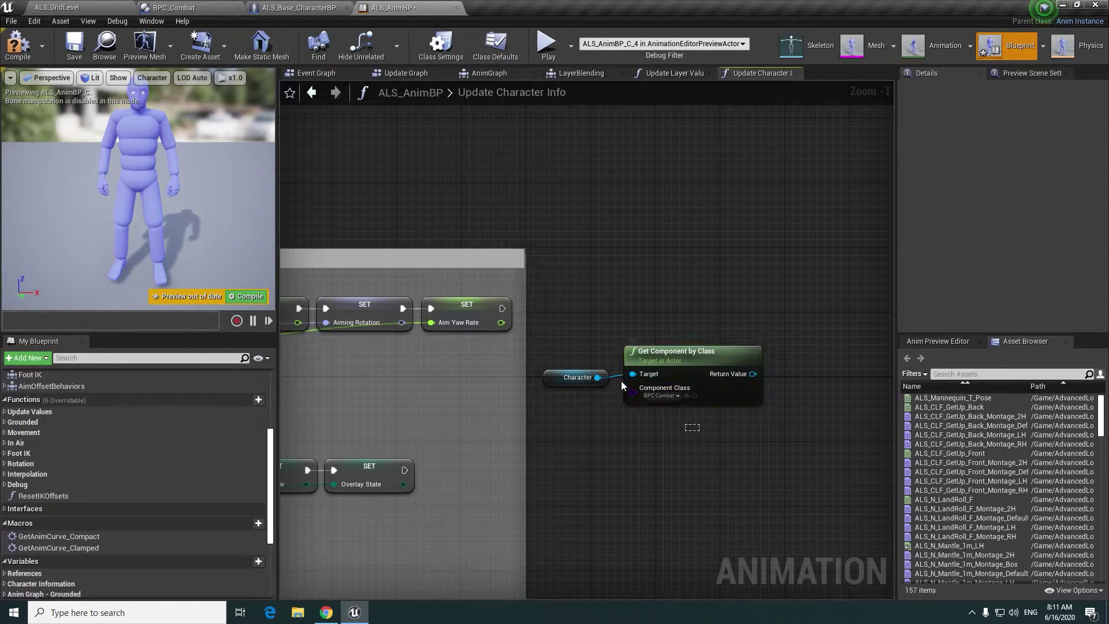
{"action": "right_click_drag", "start_coordinate": [731, 357], "coordinate": [618, 392]}
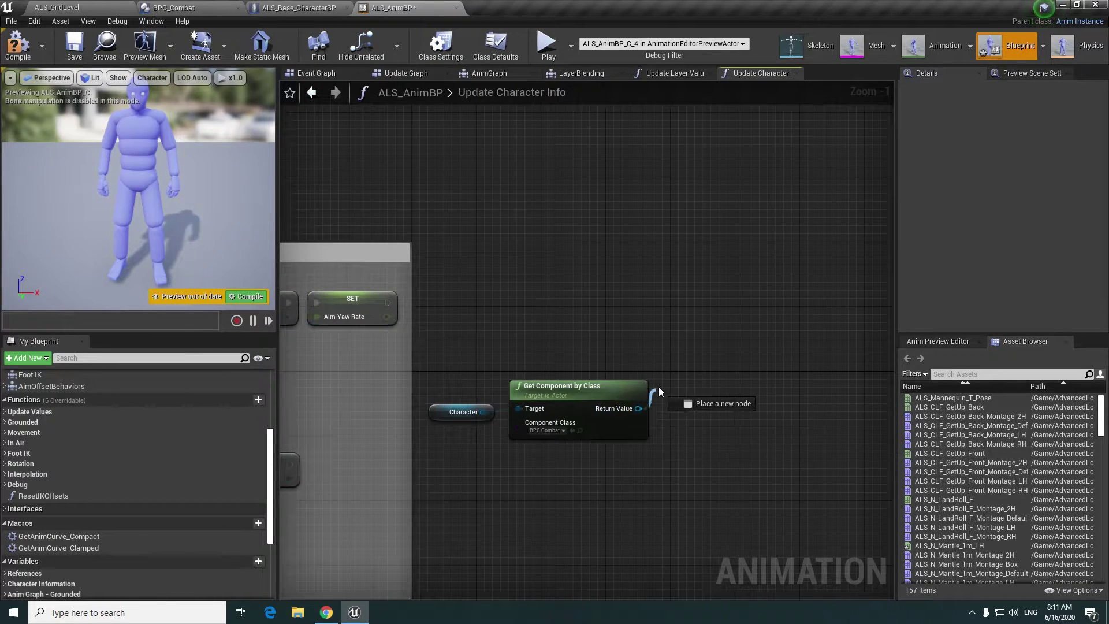
- Check the BPC_Combat component with an Is Valid macro chained after the Aim Yaw Rate SET
{"action": "left_click_drag", "start_coordinate": [638, 408], "coordinate": [658, 387]}
{"action": "type", "text": "isval"}
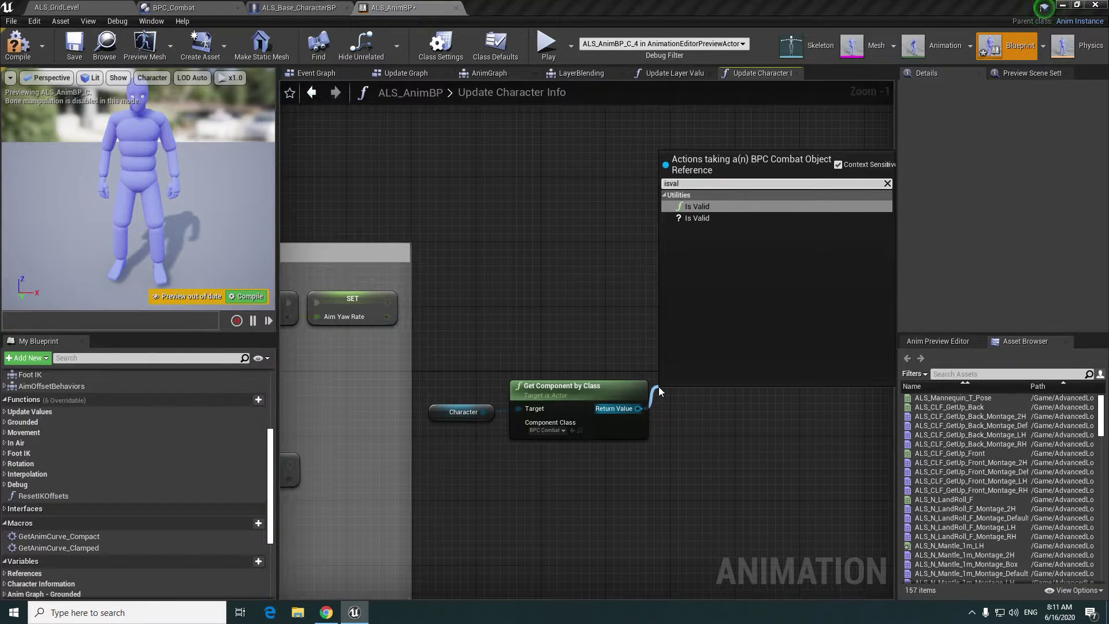
{"action": "key", "text": "Down"}
{"action": "key", "text": "Return"}
{"action": "left_click_drag", "start_coordinate": [692, 396], "coordinate": [546, 291]}
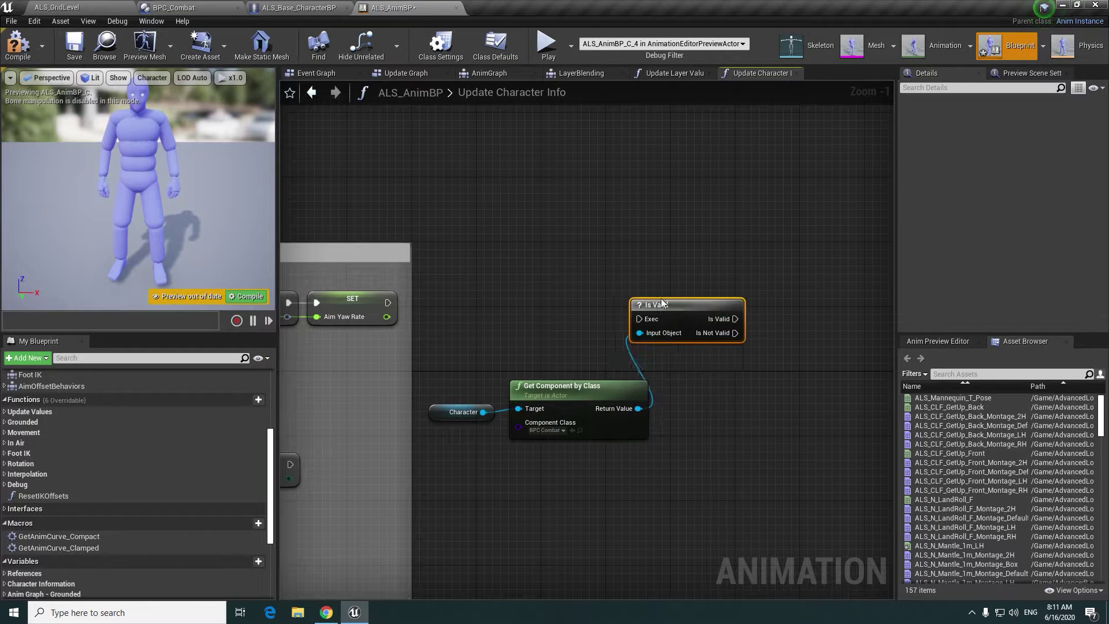
{"action": "left_click_drag", "start_coordinate": [386, 302], "coordinate": [520, 301]}
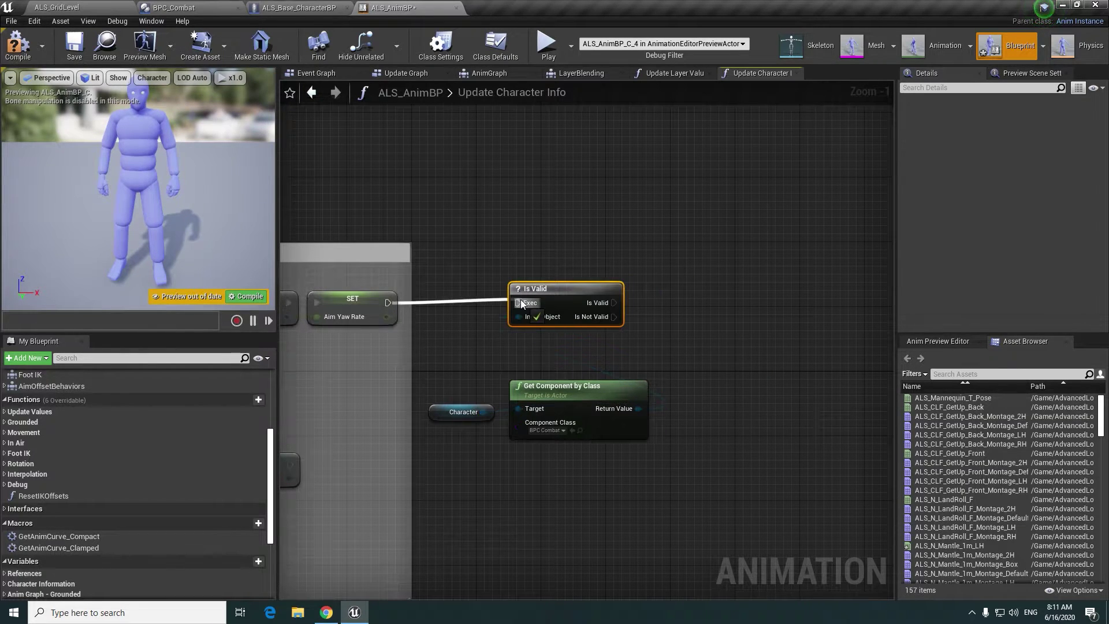
{"action": "right_click_drag", "start_coordinate": [521, 299], "coordinate": [467, 300]}
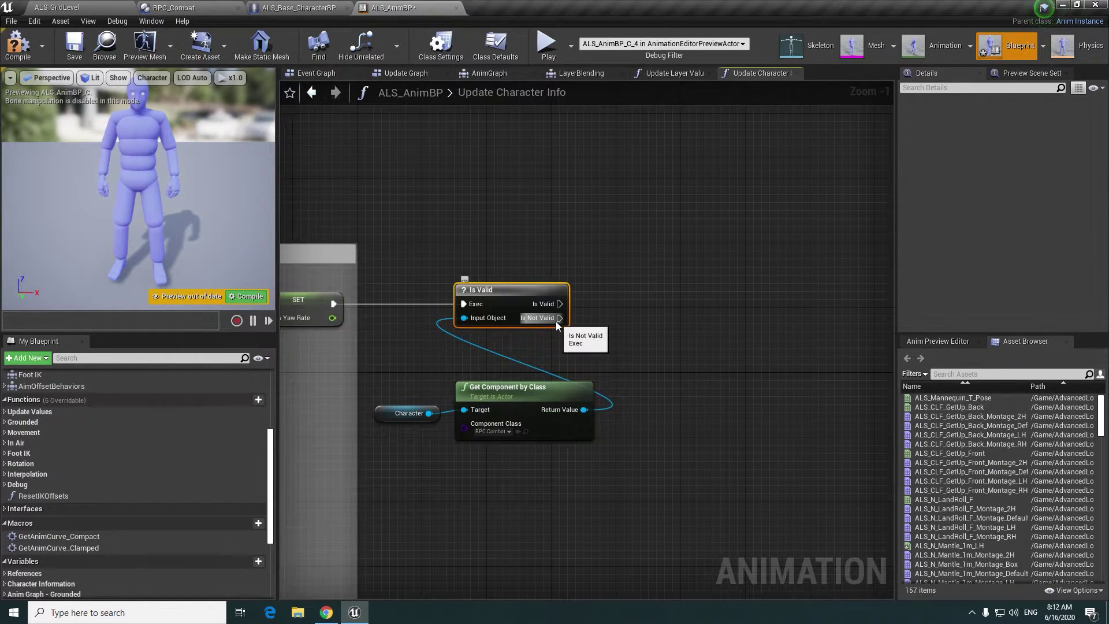
{"action": "right_click_drag", "start_coordinate": [585, 406], "coordinate": [569, 410]}
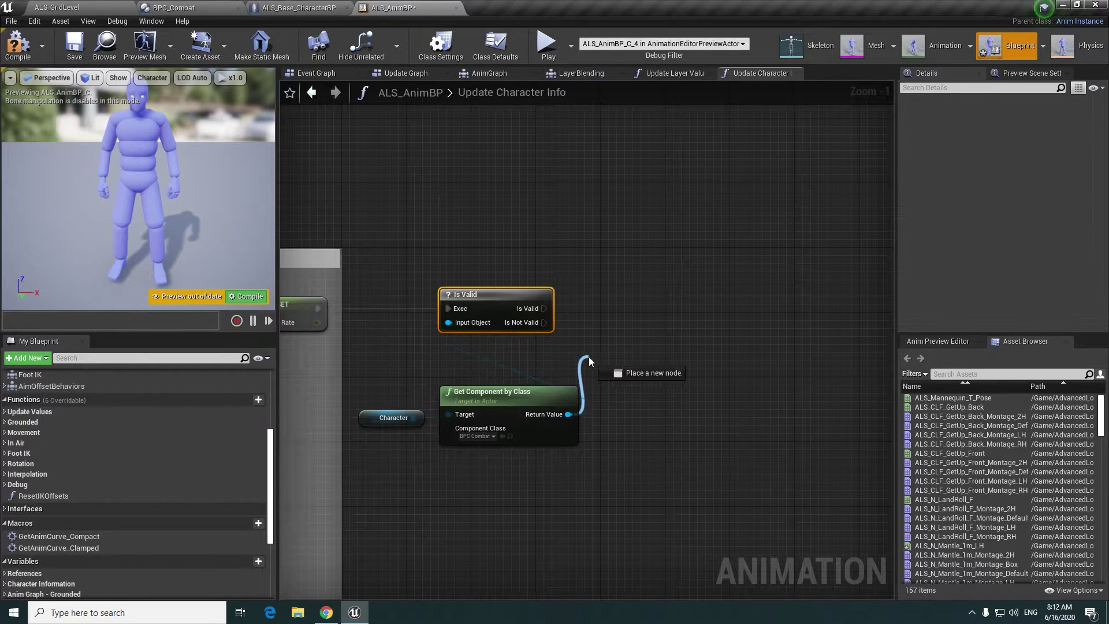
- Promote the component's Active State to a new ActiveState variable, set only when valid
{"action": "left_click_drag", "start_coordinate": [568, 414], "coordinate": [588, 355]}
{"action": "type", "text": "get"}
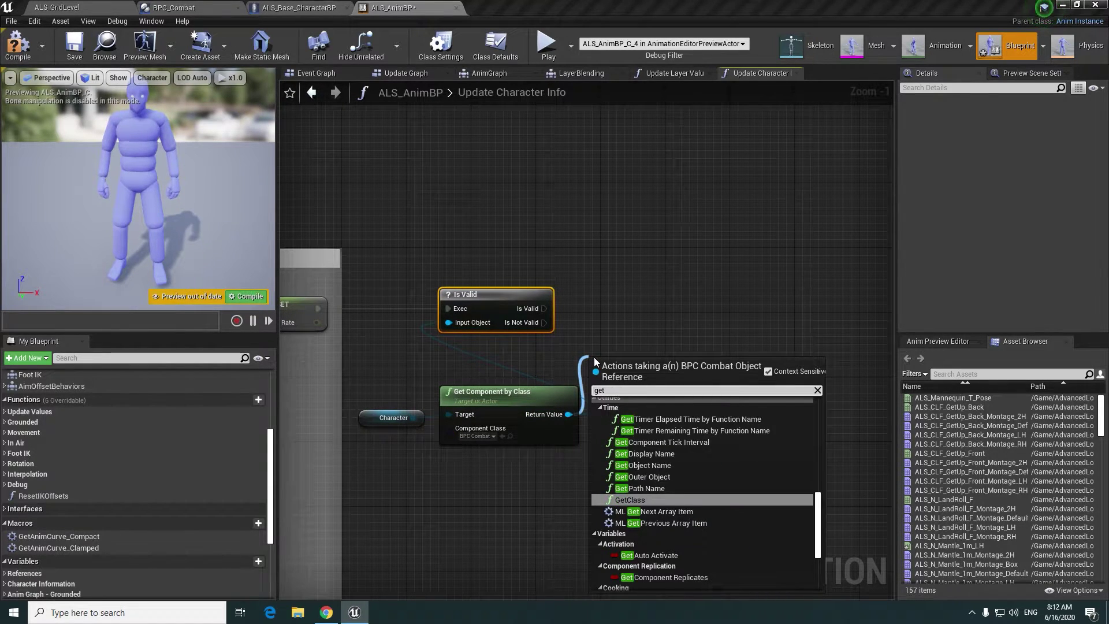
{"action": "type", "text": " activ"}
{"action": "key", "text": "Return"}
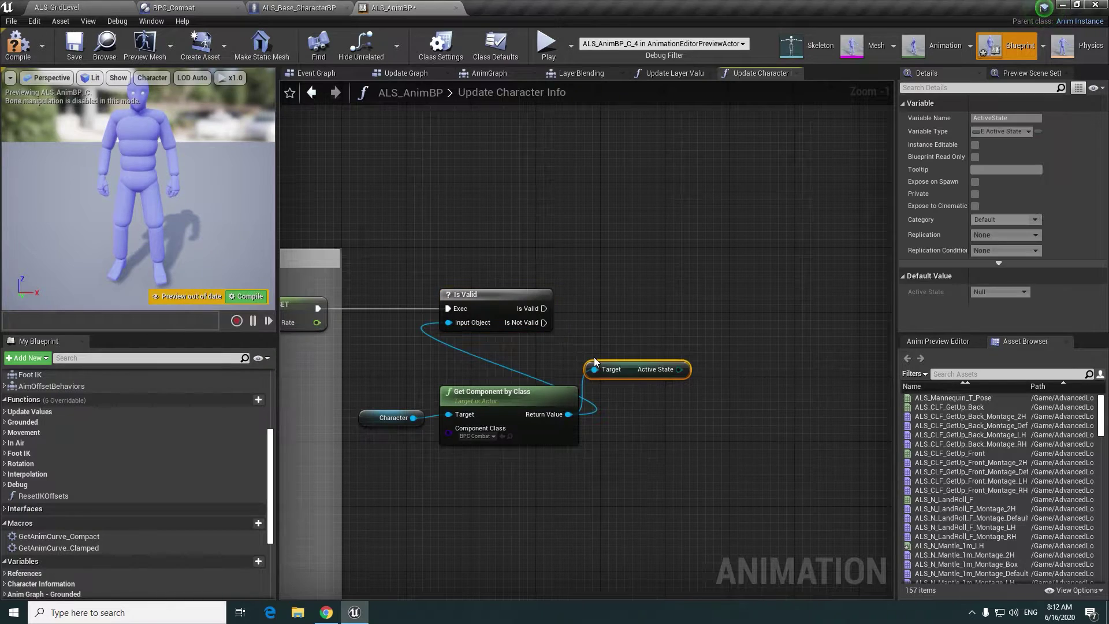
{"action": "left_click_drag", "start_coordinate": [680, 369], "coordinate": [707, 312]}
{"action": "left_click", "coordinate": [766, 353]}
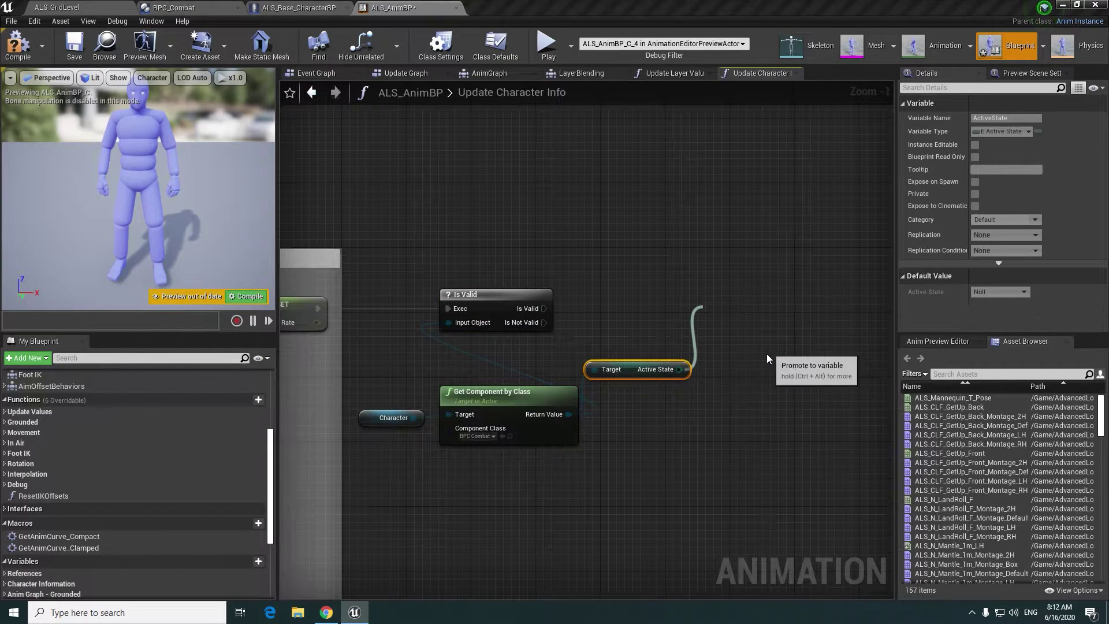
{"action": "type", "text": "Activ"}
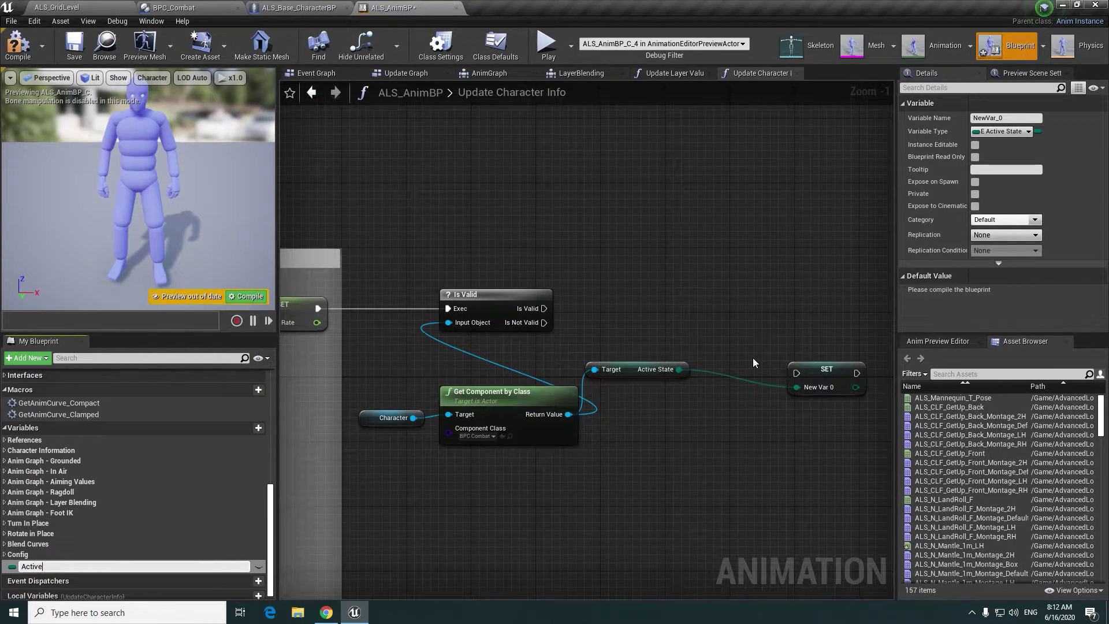
{"action": "type", "text": "e"}
{"action": "key", "text": "Return"}
{"action": "mouse_move", "coordinate": [832, 373]}
{"action": "left_mouse_down"}
{"action": "mouse_move", "coordinate": [682, 305]}
{"action": "mouse_move", "coordinate": [544, 308]}
{"action": "left_mouse_up"}
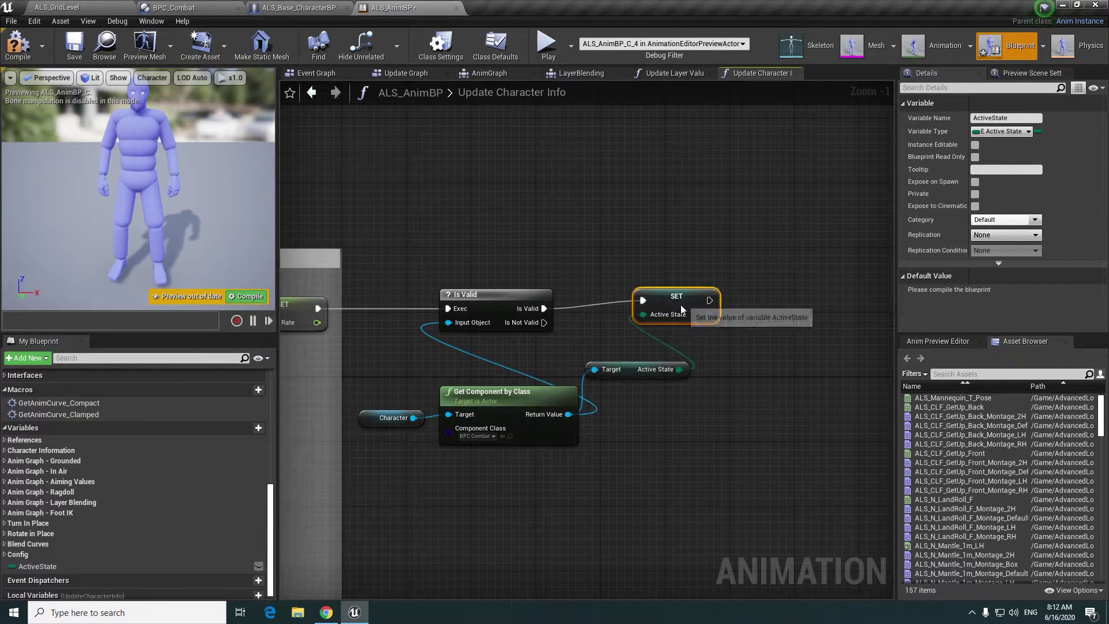
{"action": "left_click_drag", "start_coordinate": [680, 304], "coordinate": [688, 312]}
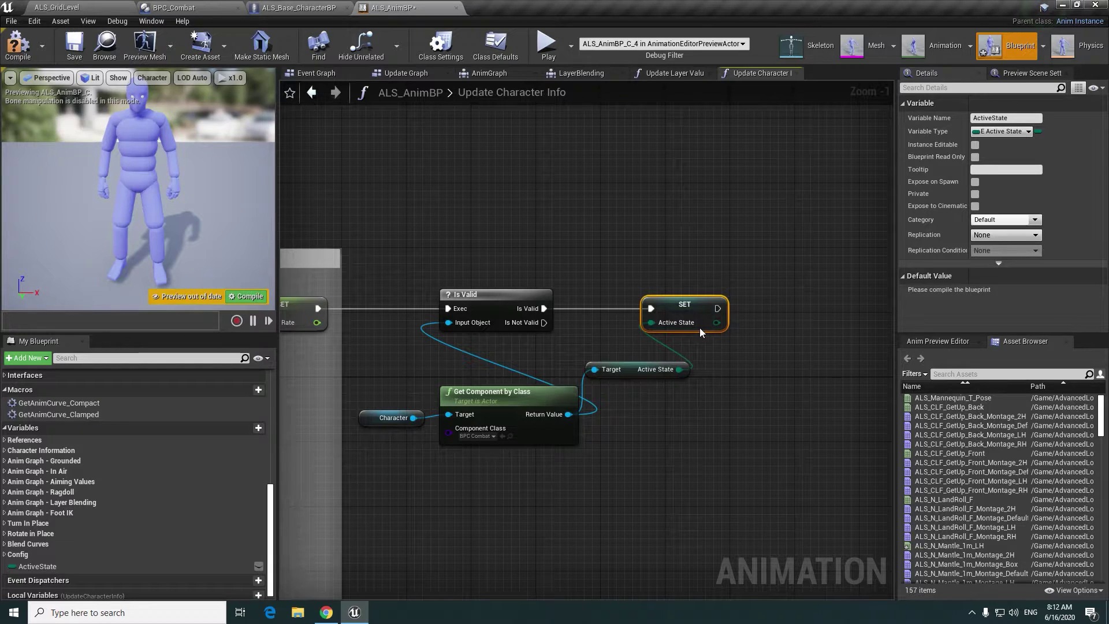
- Tidy the layout, placing the Character getter below Get Component by Class
{"action": "right_click", "coordinate": [700, 330]}
{"action": "left_click", "coordinate": [692, 404]}
{"action": "mouse_move", "coordinate": [748, 387]}
{"action": "right_mouse_down"}
{"action": "mouse_move", "coordinate": [732, 295]}
{"action": "mouse_move", "coordinate": [817, 341]}
{"action": "right_mouse_up"}
{"action": "left_click", "coordinate": [702, 322]}
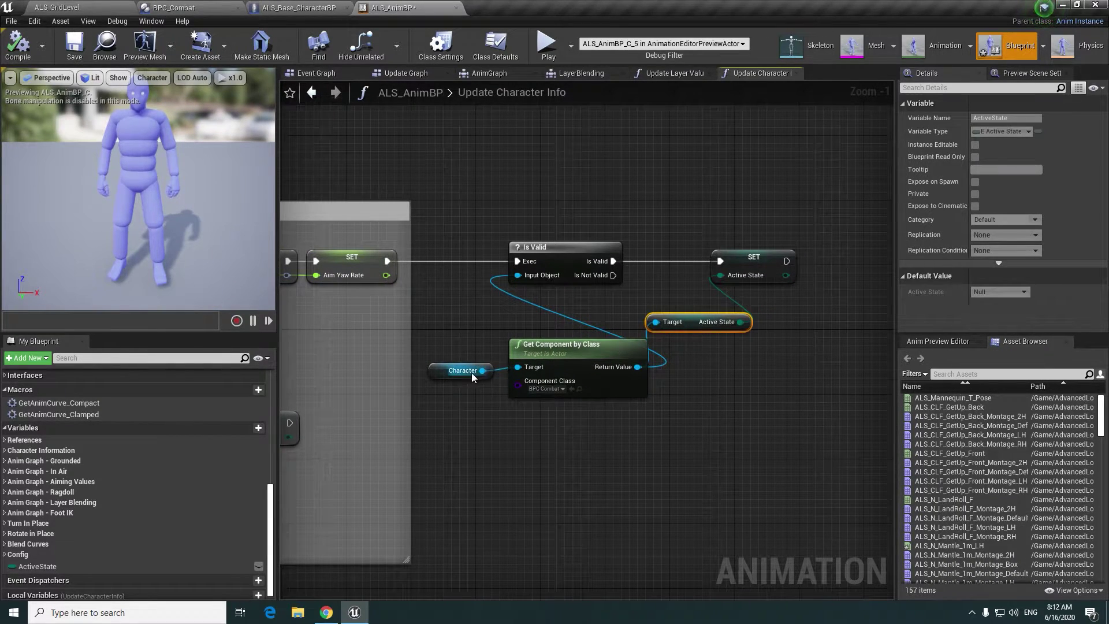
{"action": "left_click_drag", "start_coordinate": [473, 377], "coordinate": [536, 427]}
- Wrap the new ActiveState nodes in a light-blue comment titled 'Extended' and compile ALS_AnimBP
{"action": "left_click_drag", "start_coordinate": [725, 450], "coordinate": [540, 230]}
{"action": "key", "text": "c"}
{"action": "type", "text": "Extended"}
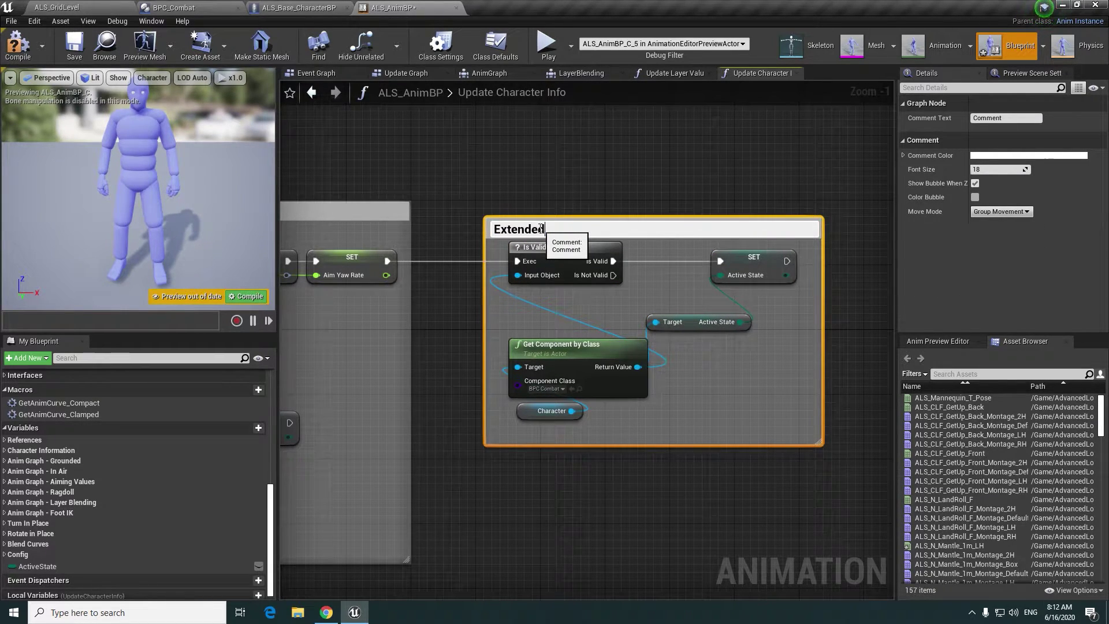
{"action": "key", "text": "Return"}
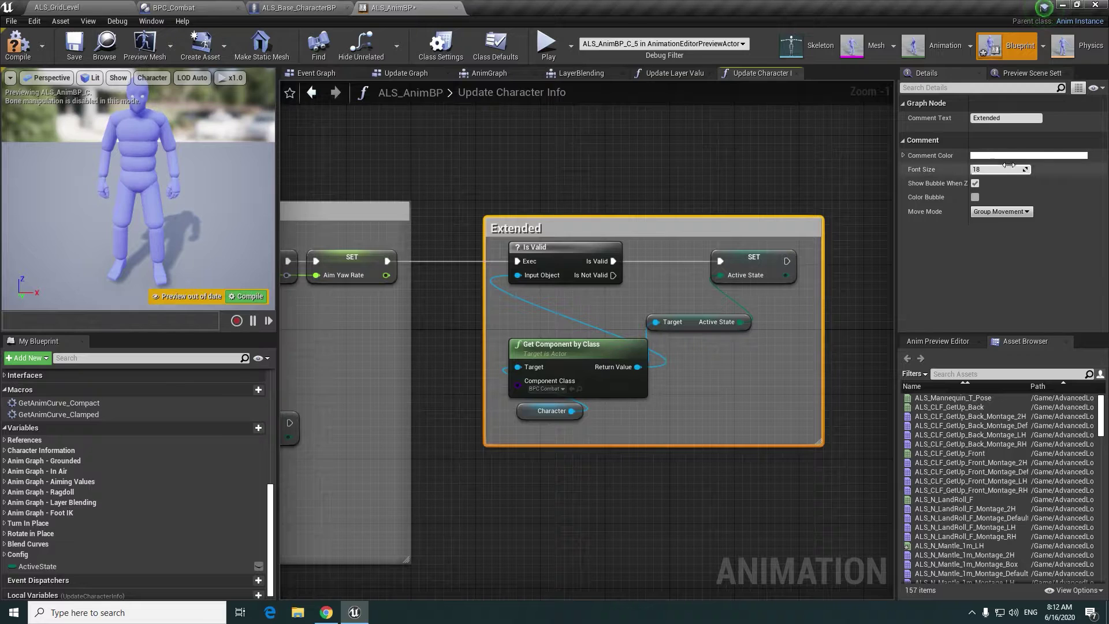
{"action": "left_click", "coordinate": [1017, 156]}
{"action": "left_click_drag", "start_coordinate": [866, 215], "coordinate": [808, 238]}
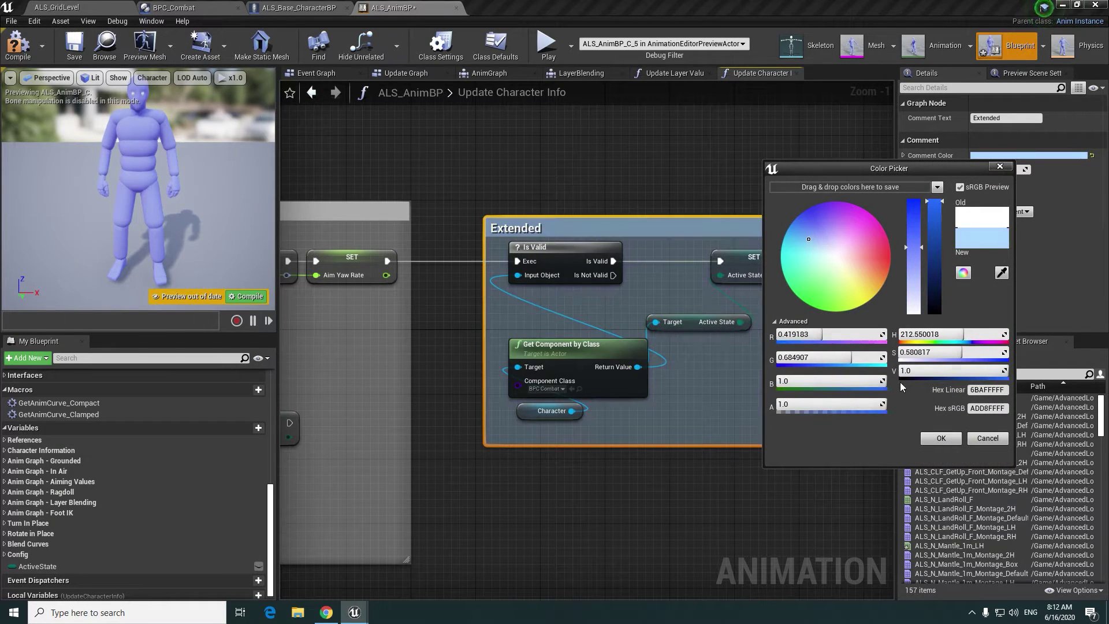
{"action": "left_click", "coordinate": [941, 438]}
{"action": "left_click", "coordinate": [722, 470]}
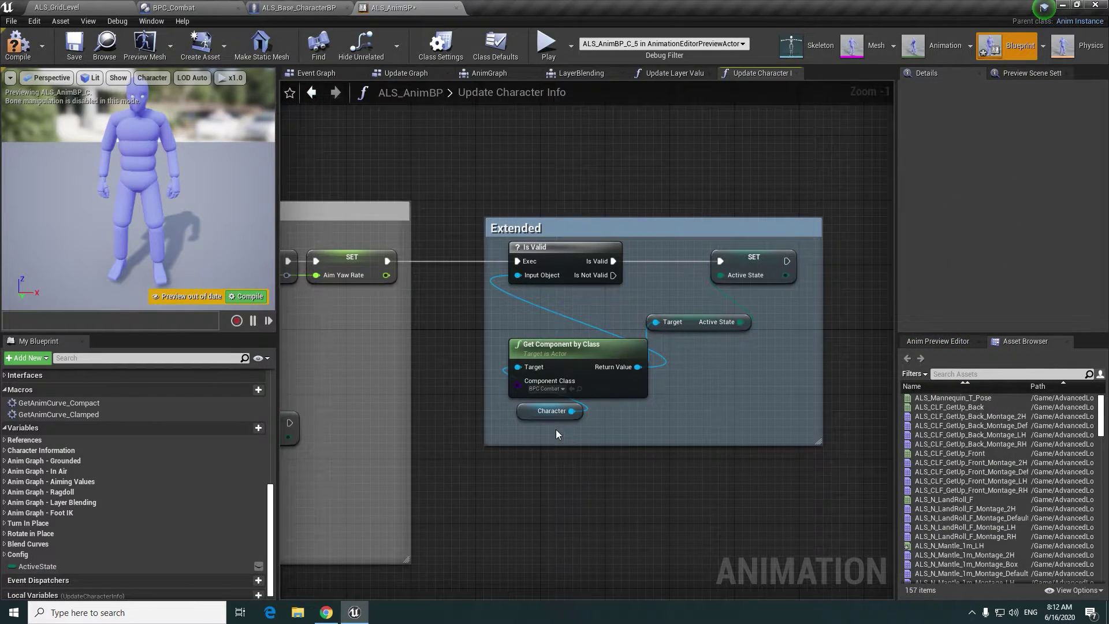
{"action": "key", "text": "F7"}
{"action": "right_click_drag", "start_coordinate": [555, 428], "coordinate": [564, 376]}
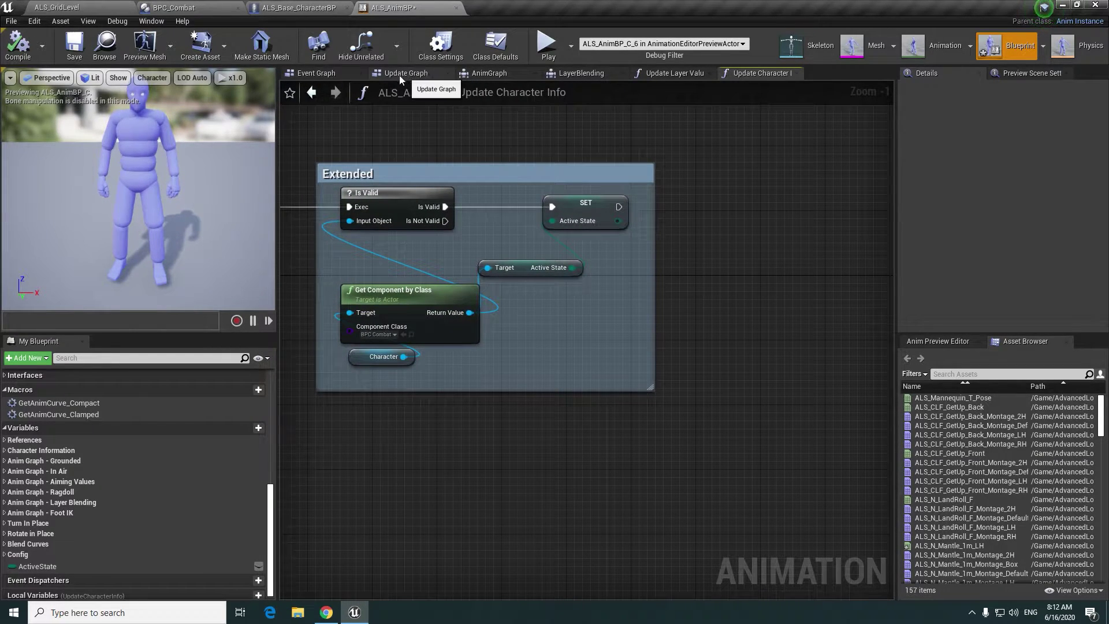
- Navigate AnimGraph > OverlayLayer > Overlay States and open the Default state
{"action": "left_click", "coordinate": [328, 75]}
{"action": "right_click_drag", "start_coordinate": [687, 358], "coordinate": [544, 356]}
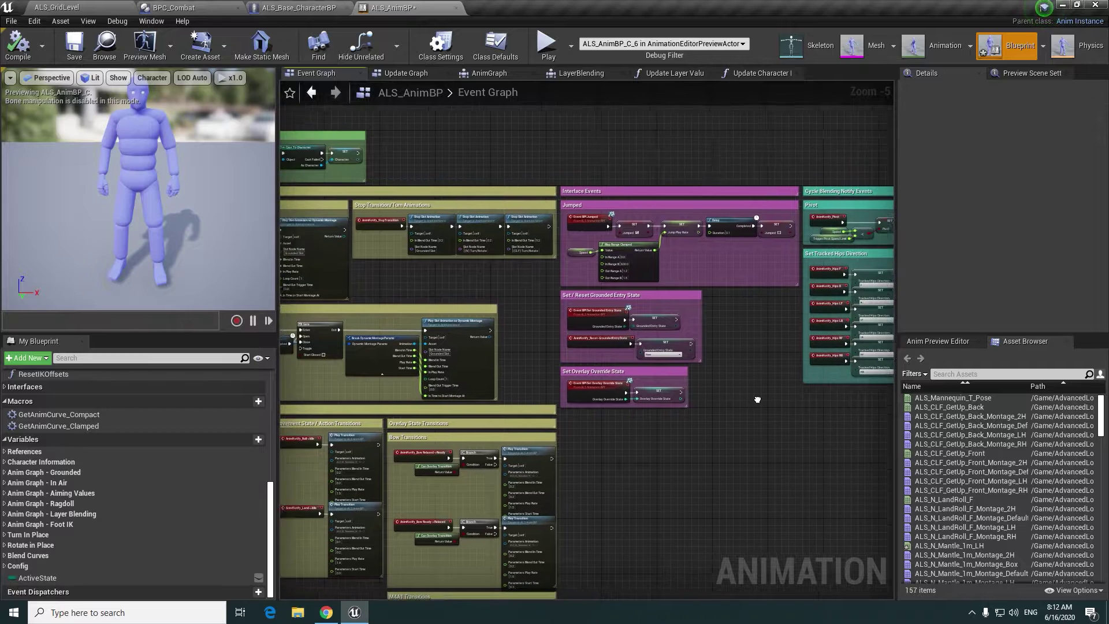
{"action": "left_click", "coordinate": [578, 73]}
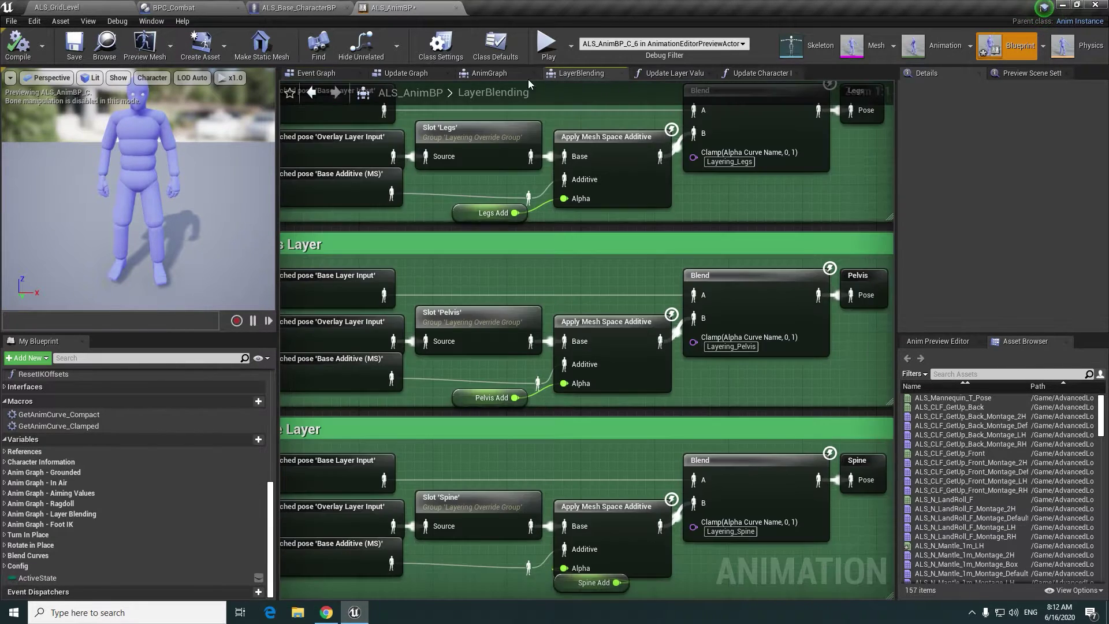
{"action": "left_click", "coordinate": [503, 76]}
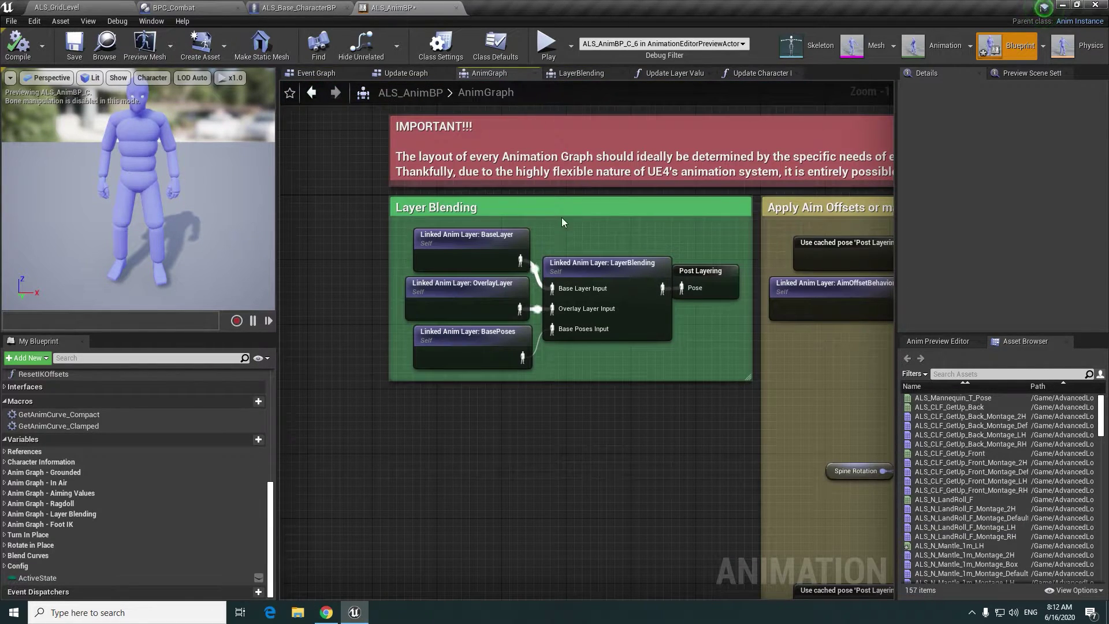
{"action": "double_click", "coordinate": [497, 300]}
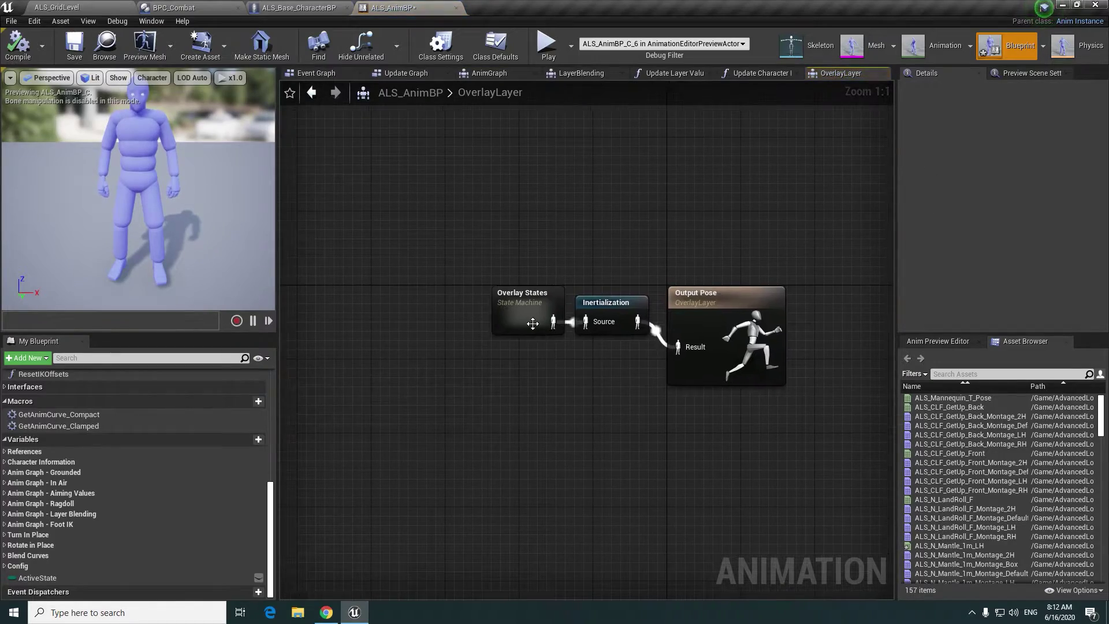
{"action": "double_click", "coordinate": [530, 321]}
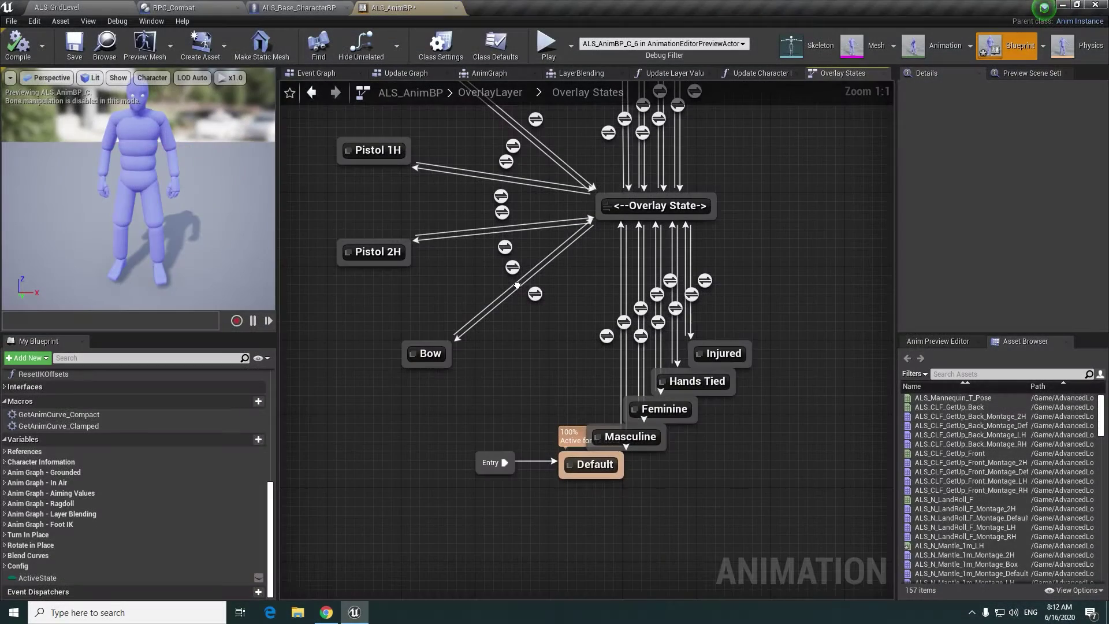
{"action": "right_click_drag", "start_coordinate": [590, 482], "coordinate": [590, 407]}
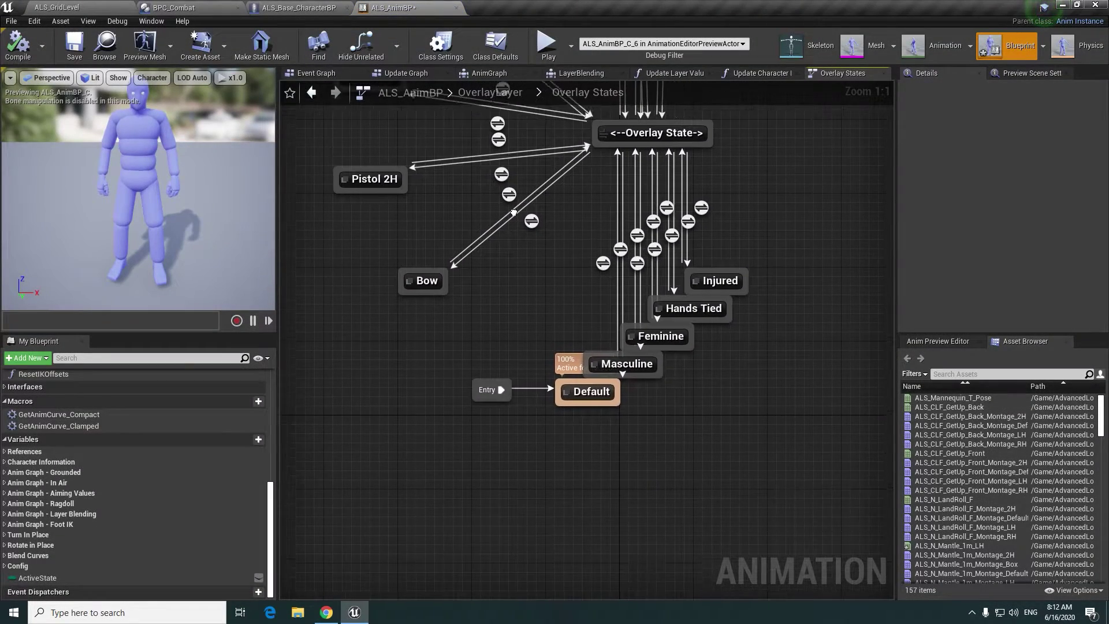
{"action": "double_click", "coordinate": [586, 384]}
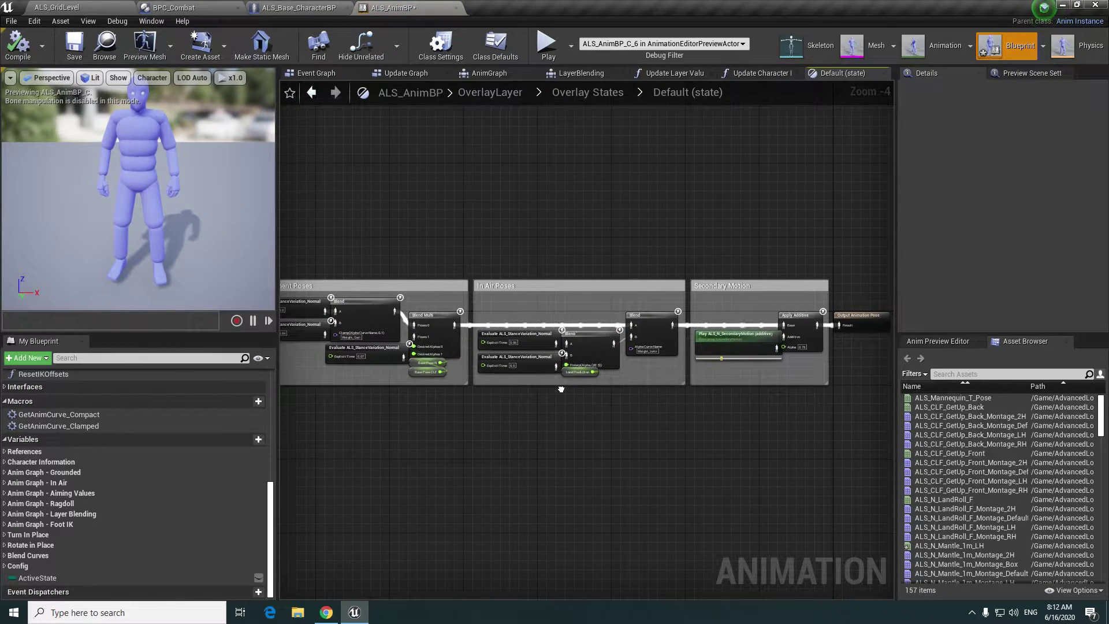
- Move Output Animation Pose further right, undoing a stray ActiveState getter
{"action": "scroll", "coordinate": [561, 389], "scroll_direction": "up", "scroll_amount": 2}
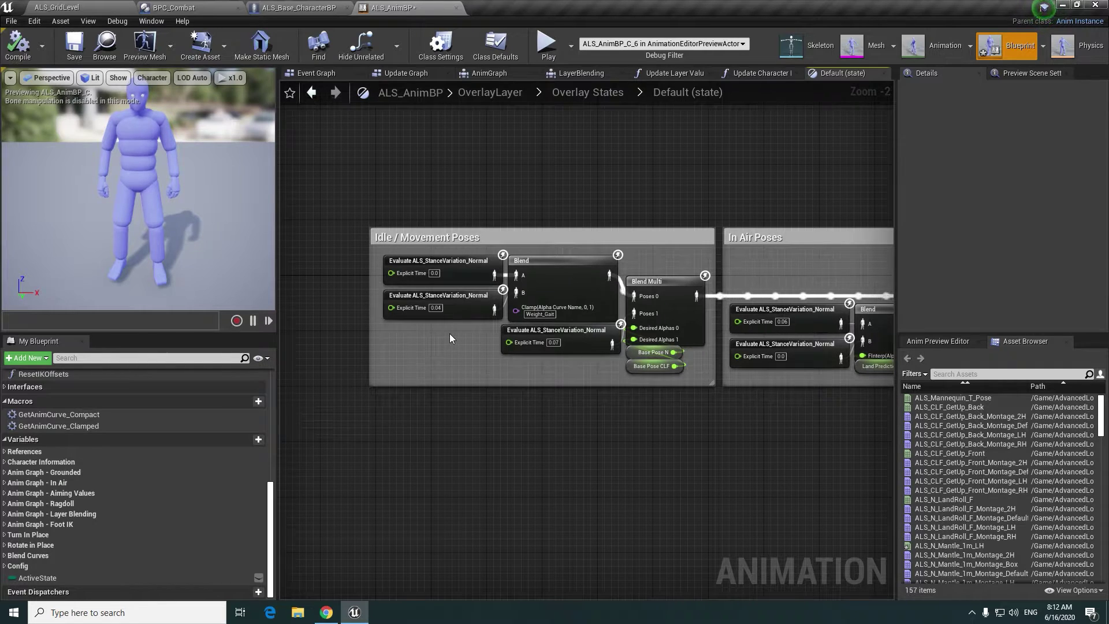
{"action": "mouse_move", "coordinate": [449, 334]}
{"action": "right_mouse_down"}
{"action": "mouse_move", "coordinate": [687, 337]}
{"action": "mouse_move", "coordinate": [320, 284]}
{"action": "right_mouse_up"}
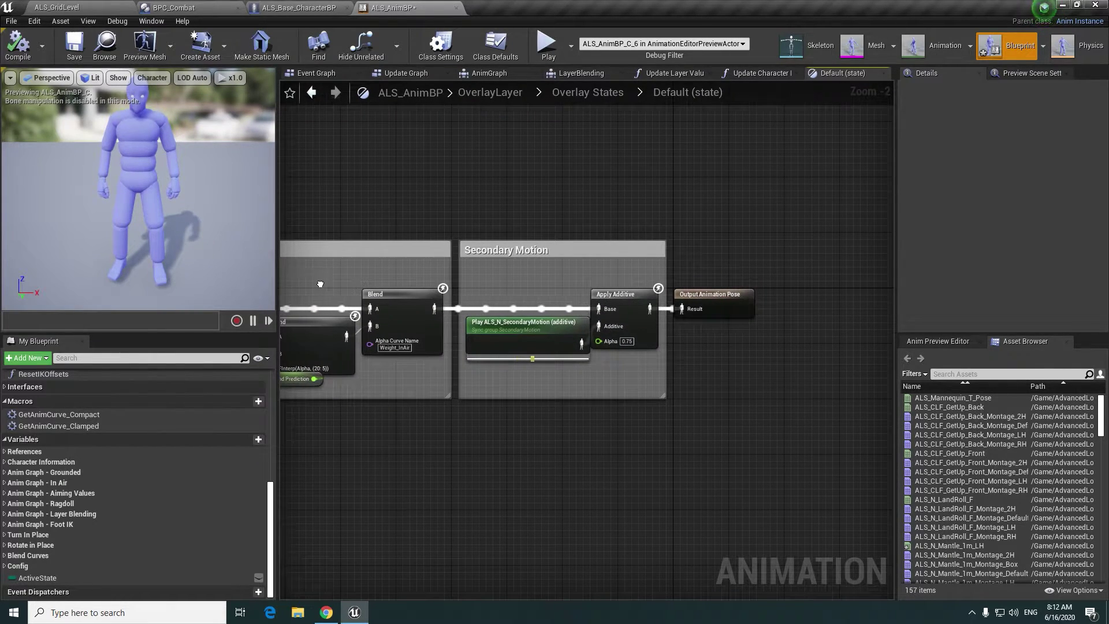
{"action": "left_click_drag", "start_coordinate": [740, 297], "coordinate": [819, 290]}
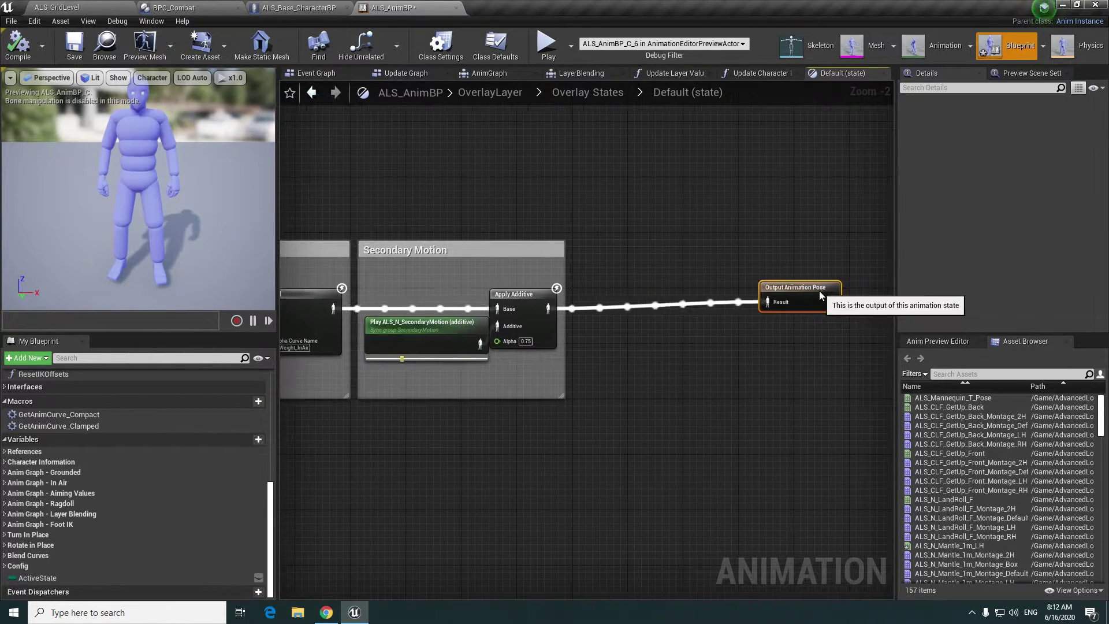
{"action": "right_click_drag", "start_coordinate": [582, 247], "coordinate": [601, 296]}
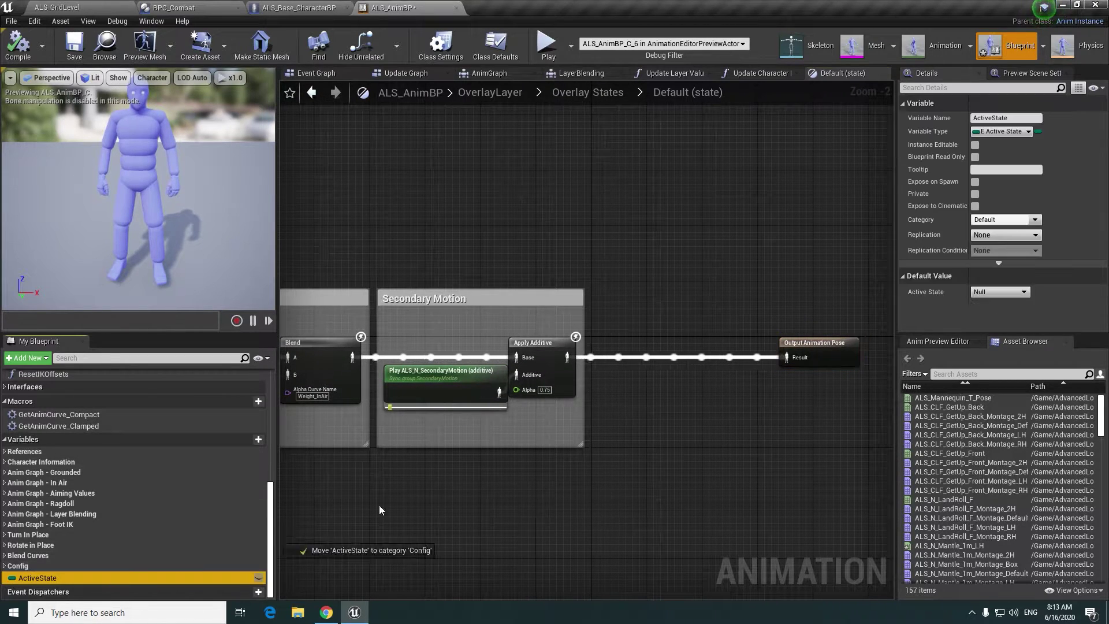
{"action": "mouse_move", "coordinate": [37, 578]}
{"action": "left_mouse_down"}
{"action": "mouse_move", "coordinate": [597, 258]}
{"action": "mouse_move", "coordinate": [638, 320]}
{"action": "left_mouse_up"}
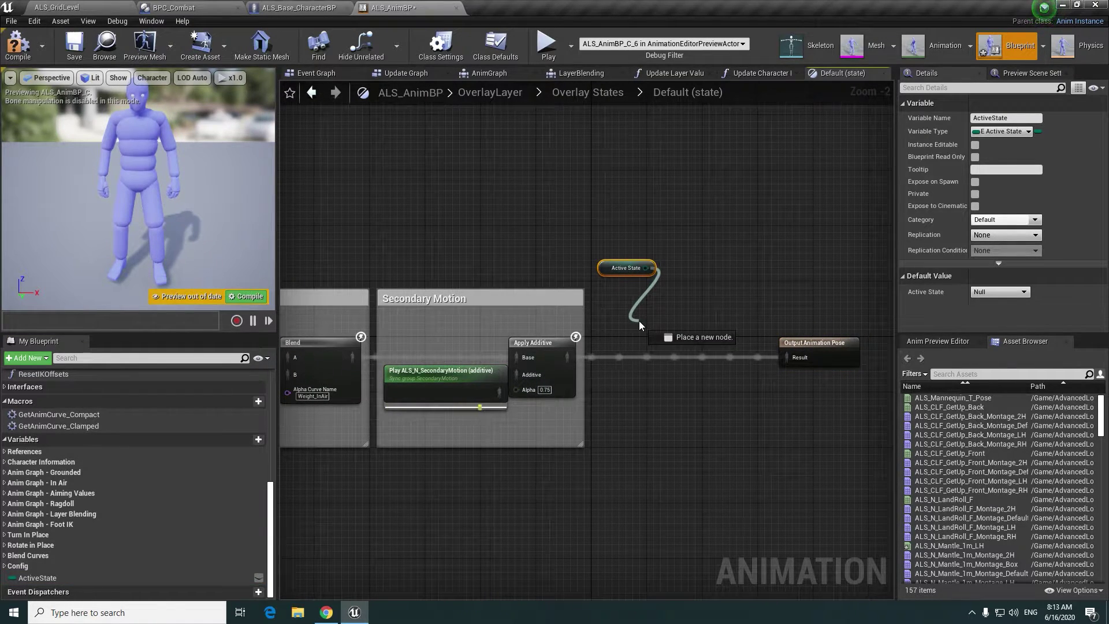
{"action": "left_click", "coordinate": [620, 337]}
{"action": "key", "text": "ctrl+z"}
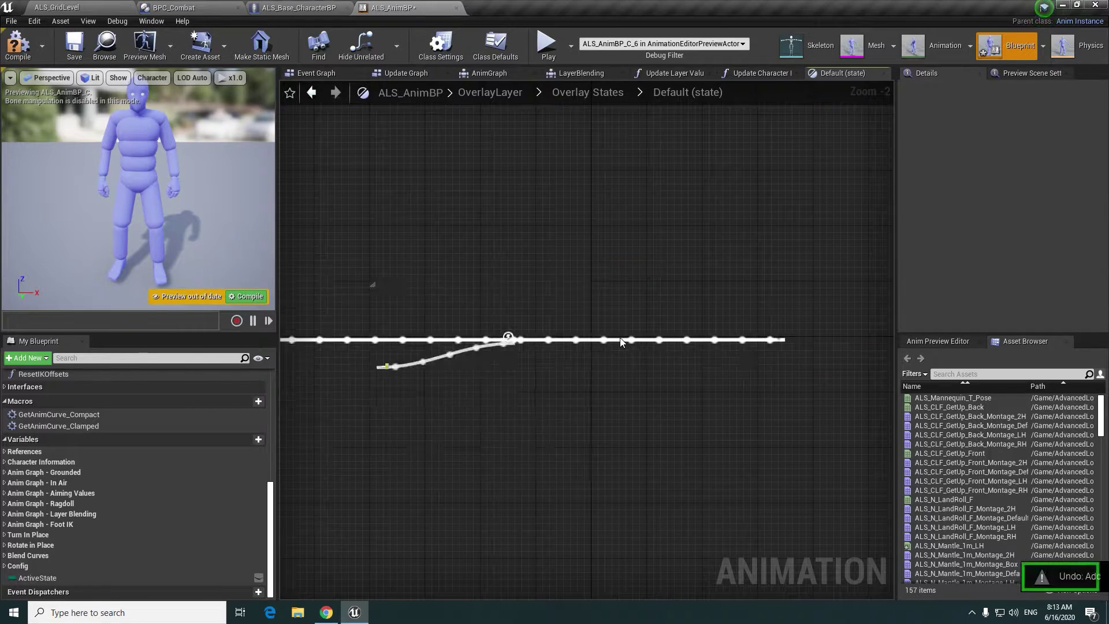
- Break the Apply Additive link into Output Animation Pose and return to Overlay States
{"action": "right_click_drag", "start_coordinate": [628, 330], "coordinate": [656, 264]}
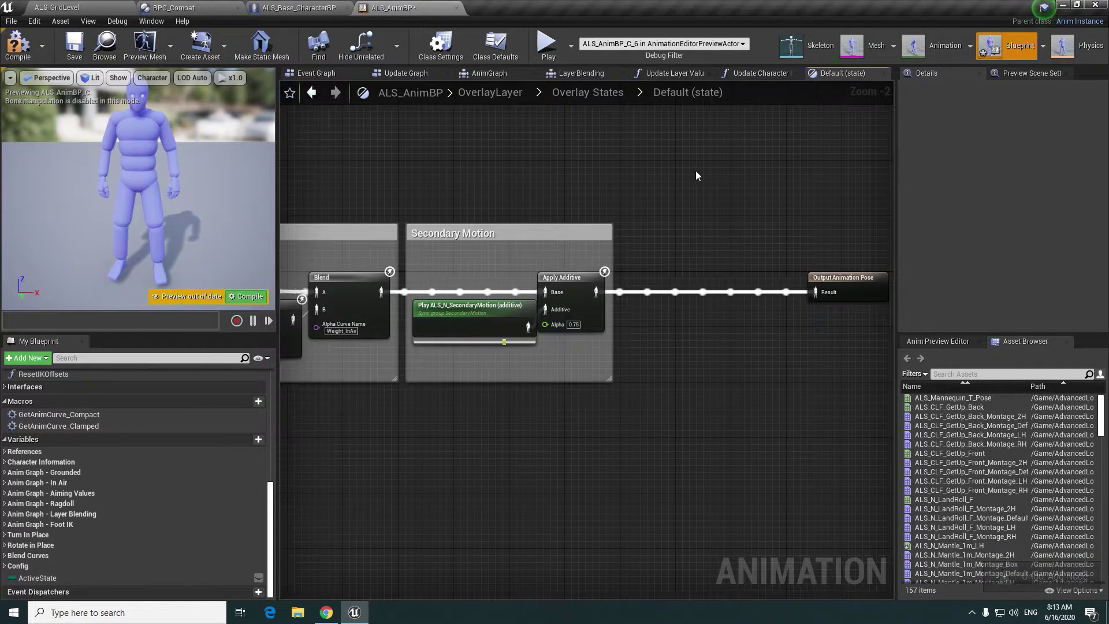
{"action": "left_click", "coordinate": [814, 292], "text": "alt"}
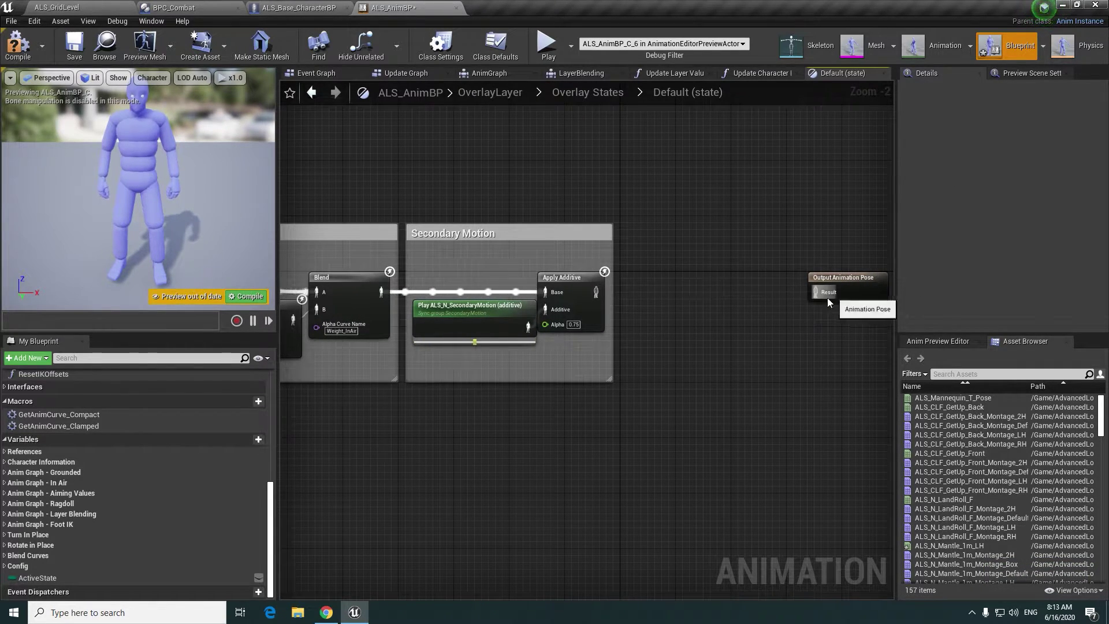
{"action": "right_click_drag", "start_coordinate": [827, 297], "coordinate": [773, 282]}
{"action": "left_click", "coordinate": [556, 94]}
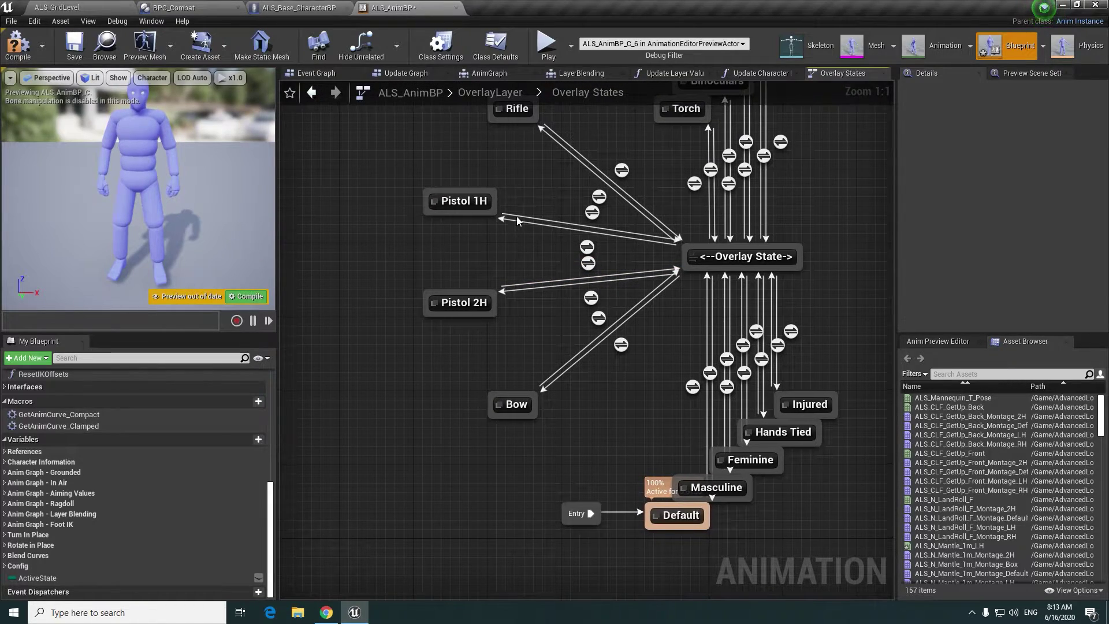
- Copy the Pistol 1H States node from the Pistol 1H state and reopen the Default state
{"action": "right_click_drag", "start_coordinate": [439, 199], "coordinate": [438, 298]}
{"action": "double_click", "coordinate": [438, 299]}
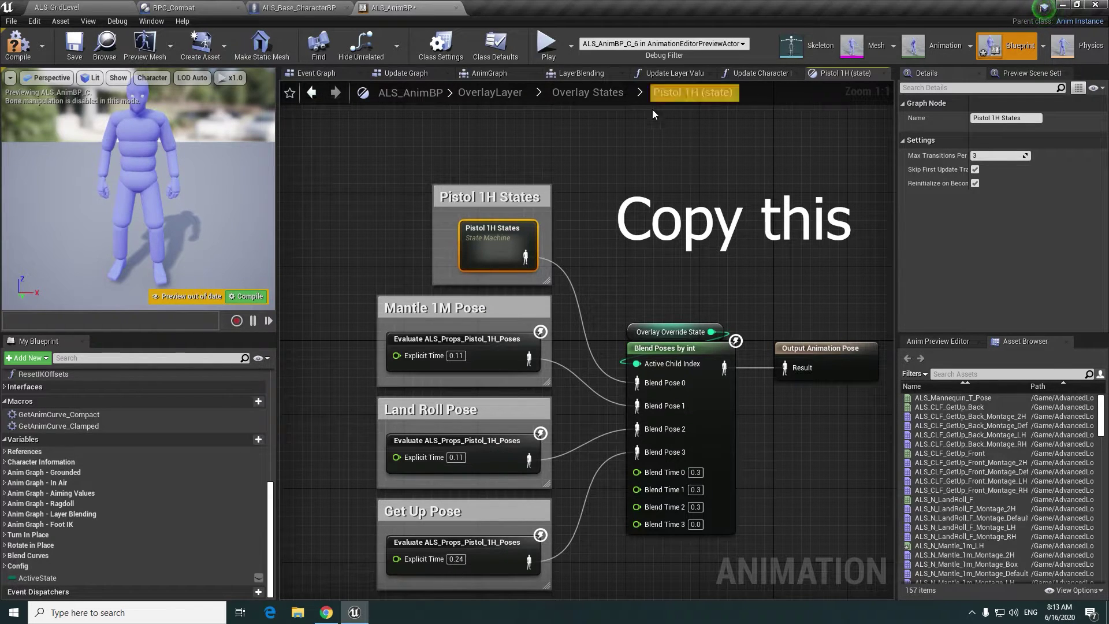
{"action": "left_click", "coordinate": [574, 88]}
{"action": "right_click_drag", "start_coordinate": [574, 271], "coordinate": [574, 150]}
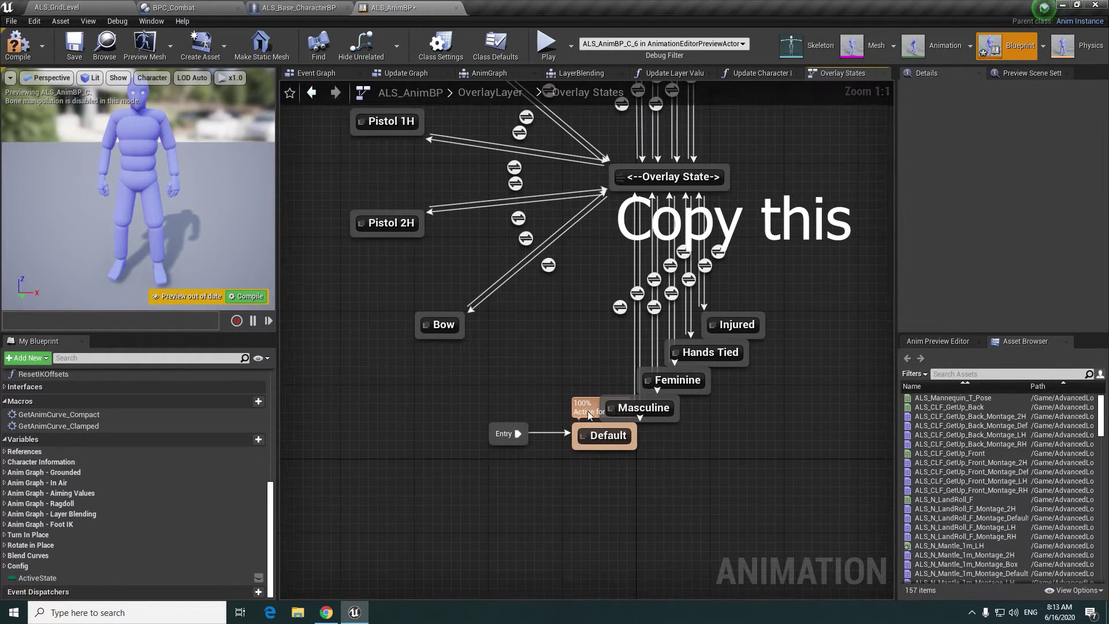
{"action": "double_click", "coordinate": [605, 438]}
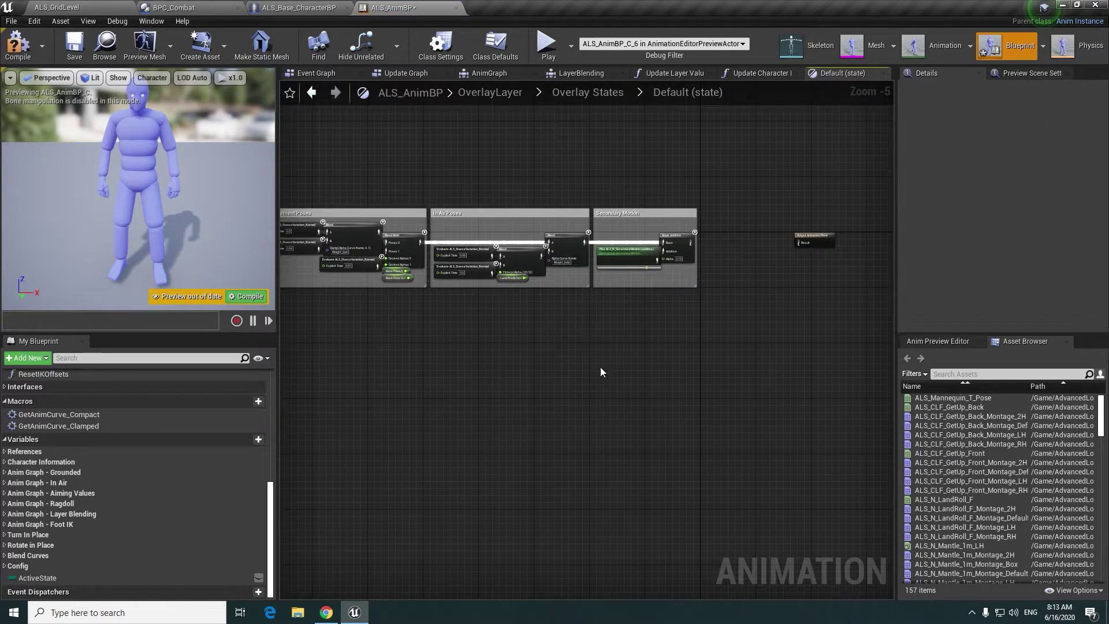
- Paste the Pistol 1H States copy into Default and select the idle, in-air and secondary motion groups
{"action": "key", "text": "ctrl+v"}
{"action": "scroll", "coordinate": [583, 318], "scroll_direction": "up", "scroll_amount": 2}
{"action": "right_click_drag", "start_coordinate": [584, 314], "coordinate": [622, 384]}
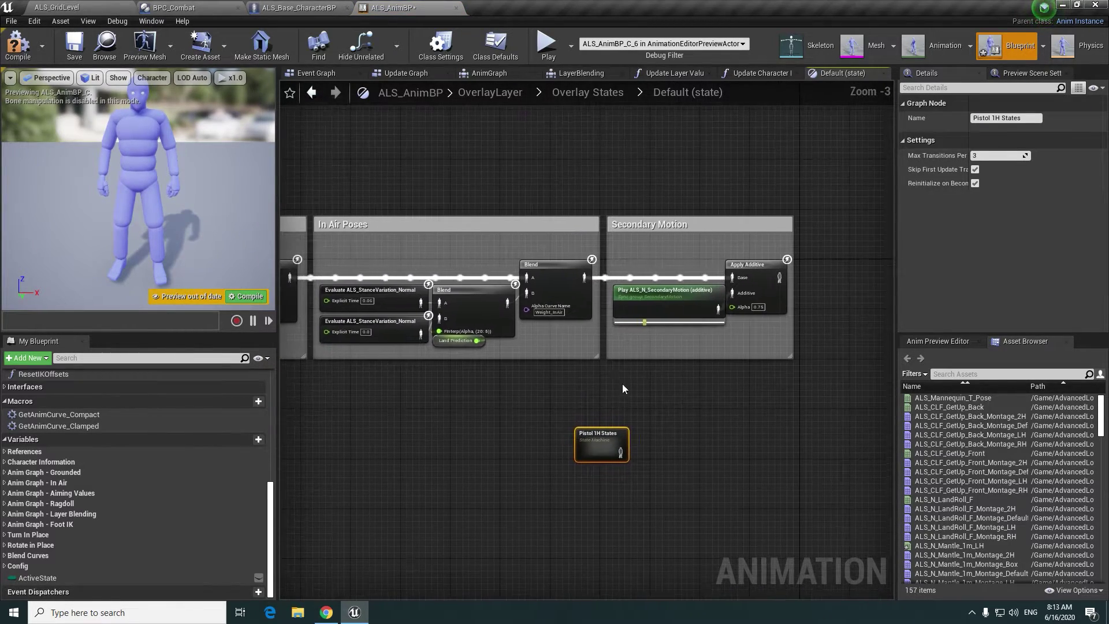
{"action": "left_click_drag", "start_coordinate": [857, 416], "coordinate": [288, 220]}
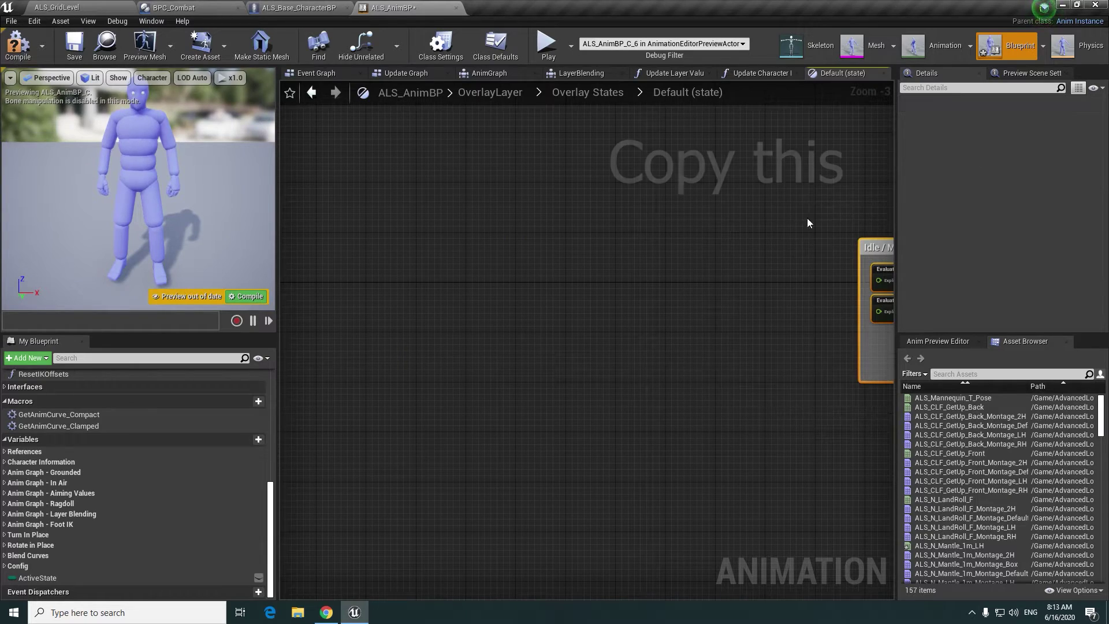
{"action": "right_click_drag", "start_coordinate": [480, 280], "coordinate": [598, 267]}
{"action": "scroll", "coordinate": [635, 277], "scroll_direction": "down", "scroll_amount": 4}
{"action": "scroll", "coordinate": [659, 263], "scroll_direction": "up", "scroll_amount": 2}
{"action": "scroll", "coordinate": [664, 347], "scroll_direction": "up", "scroll_amount": 1}
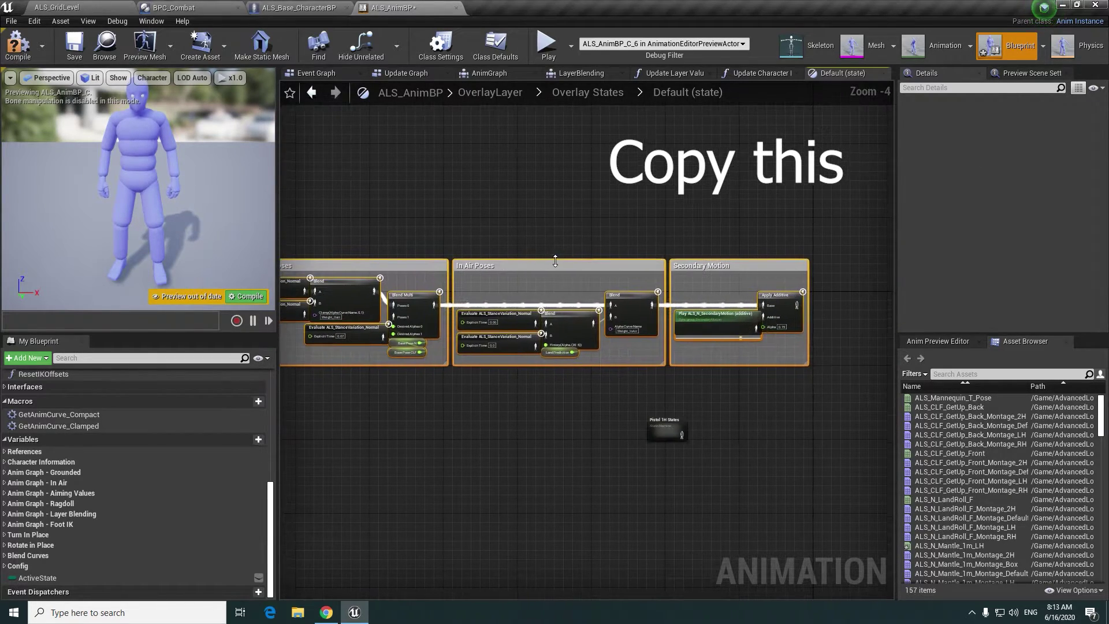
- In the copied Pistol 1H Relaxed state, paste the three pose groups and delete the original pose nodes
{"action": "double_click", "coordinate": [664, 422]}
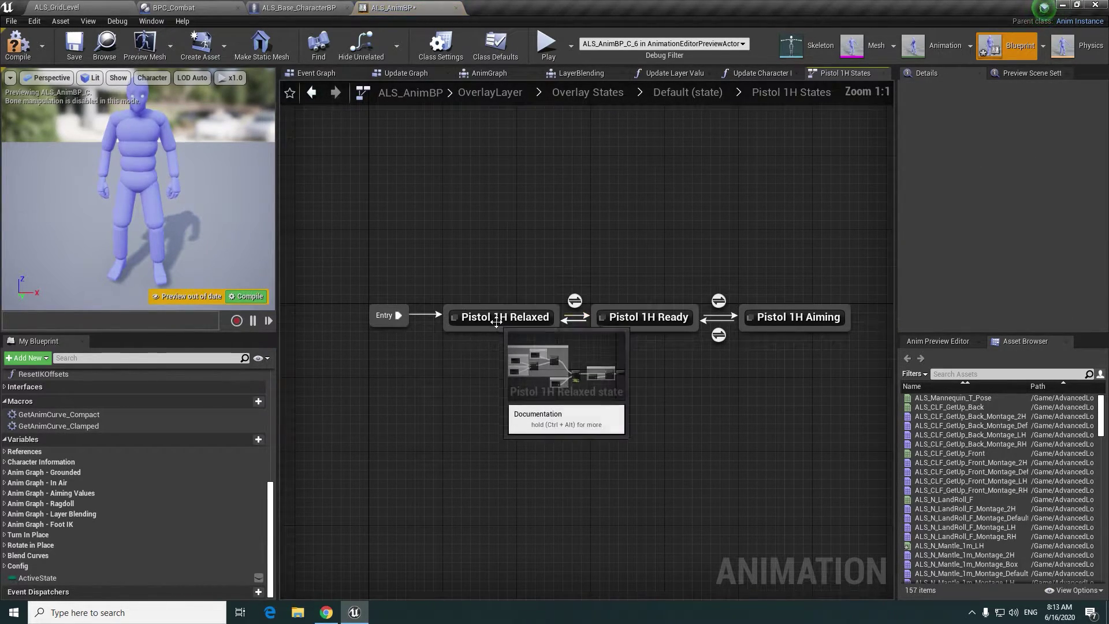
{"action": "double_click", "coordinate": [508, 318]}
{"action": "right_click_drag", "start_coordinate": [518, 378], "coordinate": [589, 439]}
{"action": "scroll", "coordinate": [498, 378], "scroll_direction": "down", "scroll_amount": 1}
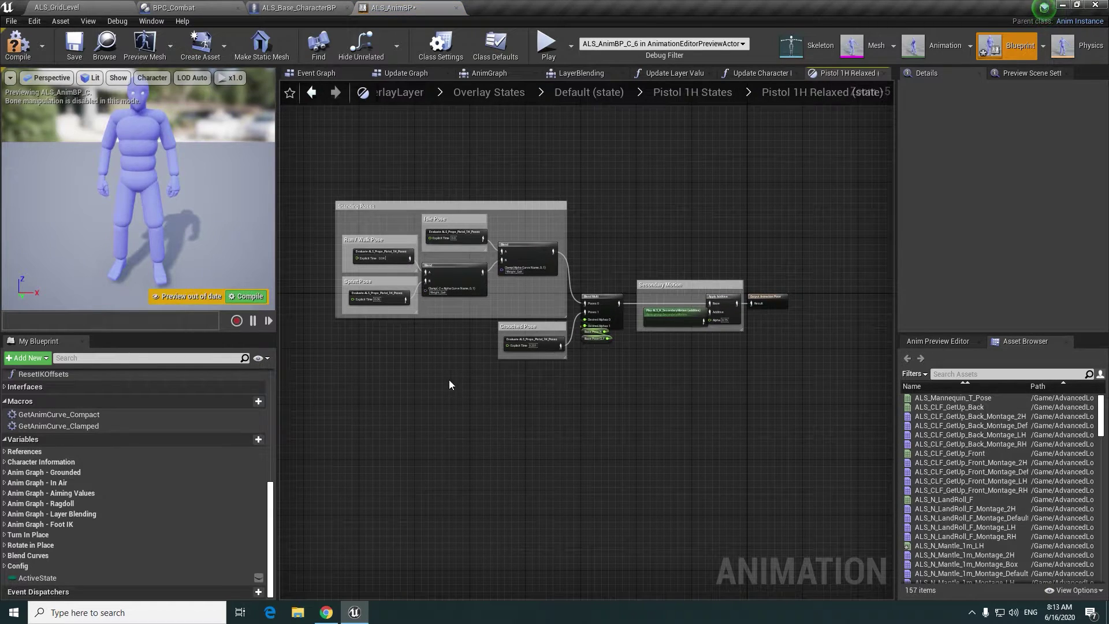
{"action": "key", "text": "ctrl+v"}
{"action": "left_click_drag", "start_coordinate": [593, 354], "coordinate": [614, 377]}
{"action": "left_click_drag", "start_coordinate": [701, 346], "coordinate": [342, 172]}
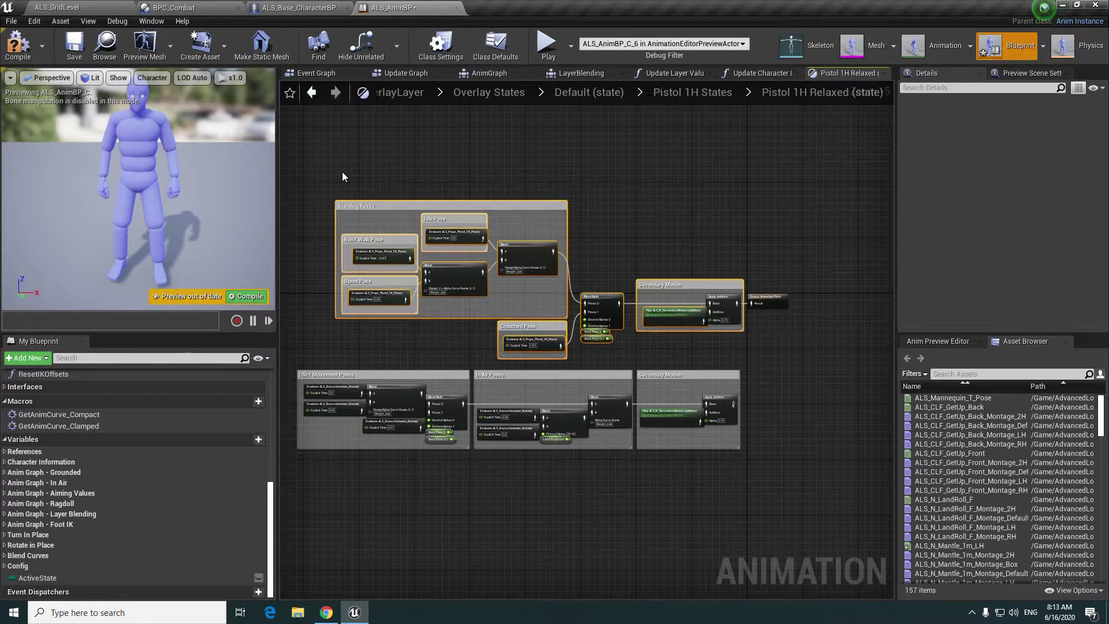
{"action": "key", "text": "Delete"}
- Remove the leftover Apply Additive, feed the pasted chain into Output Animation Pose, and return to Default
{"action": "scroll", "coordinate": [698, 336], "scroll_direction": "up", "scroll_amount": 3}
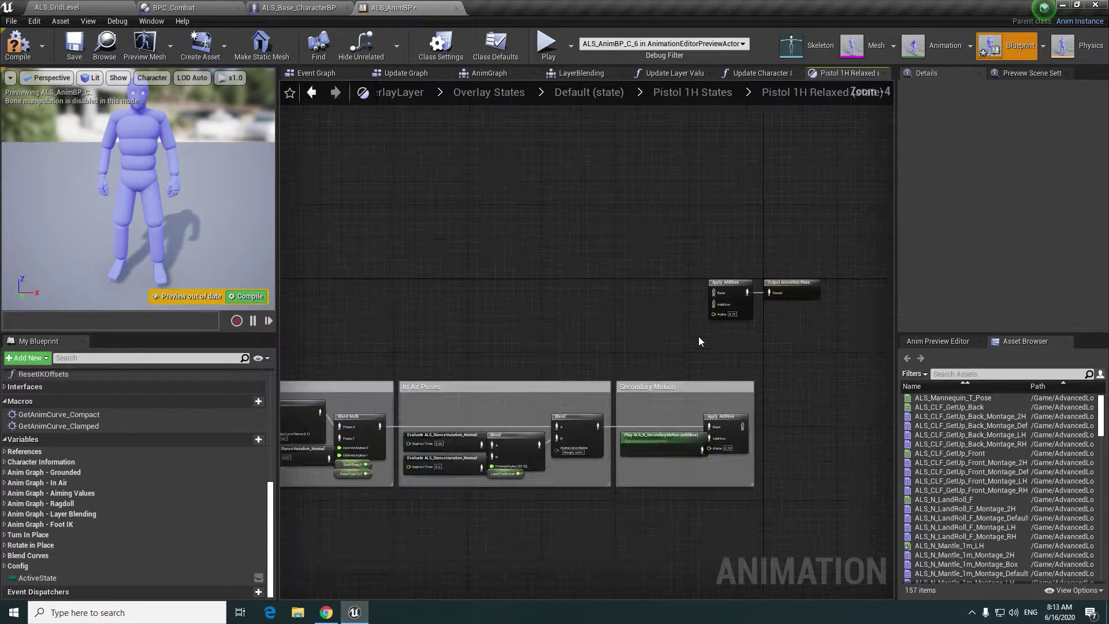
{"action": "key", "text": "Delete"}
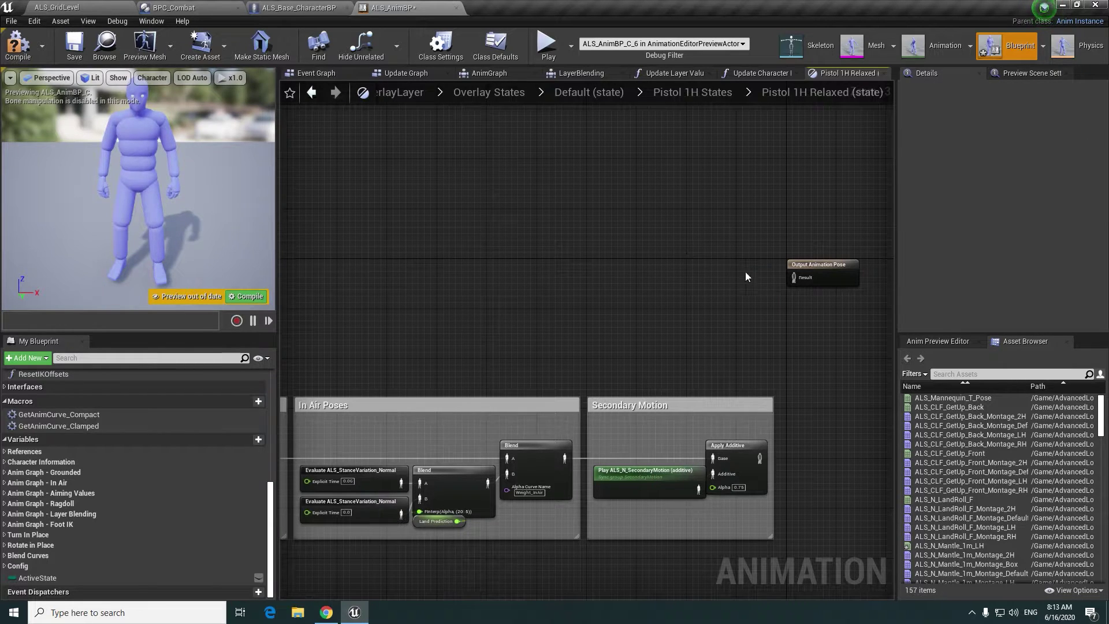
{"action": "left_click_drag", "start_coordinate": [831, 276], "coordinate": [850, 462]}
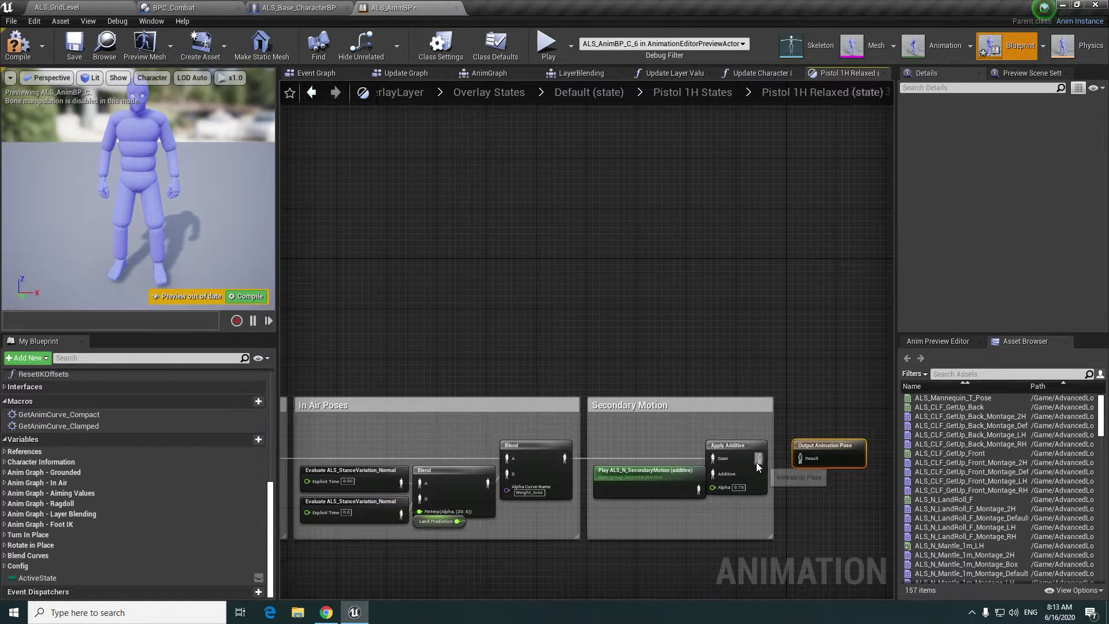
{"action": "right_click_drag", "start_coordinate": [432, 448], "coordinate": [836, 382]}
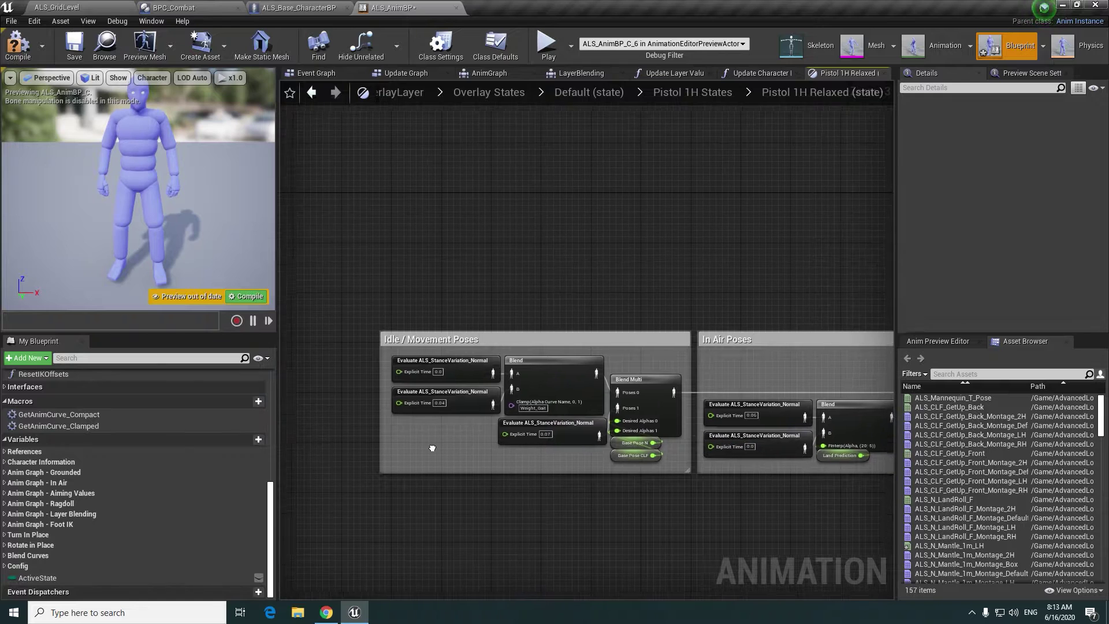
{"action": "right_click_drag", "start_coordinate": [432, 448], "coordinate": [428, 421]}
{"action": "right_click_drag", "start_coordinate": [526, 445], "coordinate": [537, 383]}
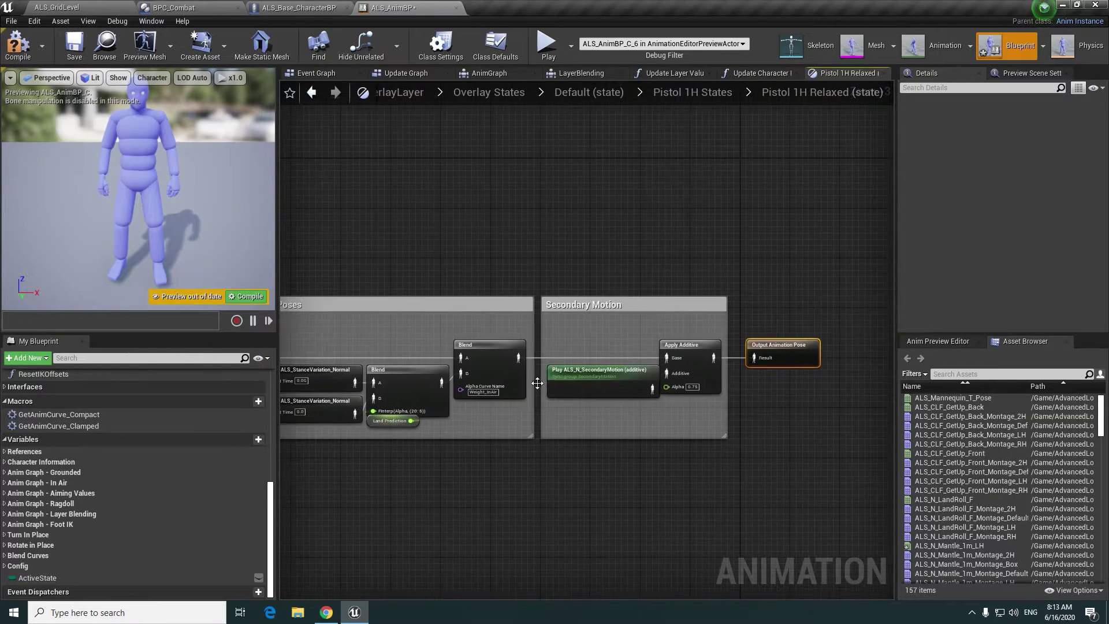
{"action": "left_click", "coordinate": [698, 97]}
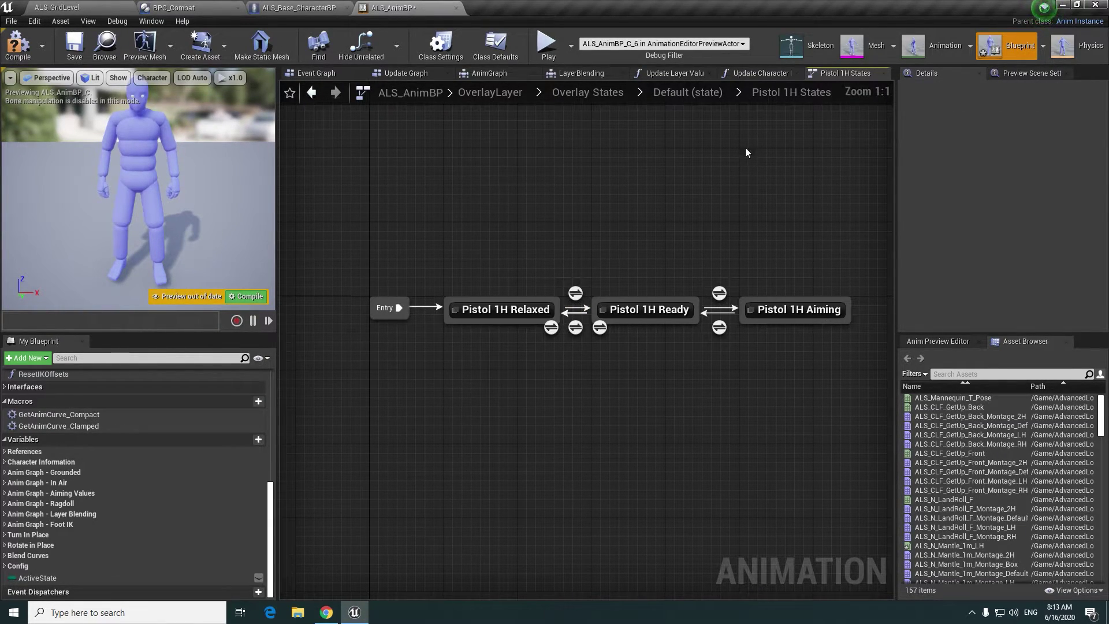
{"action": "left_click", "coordinate": [703, 96]}
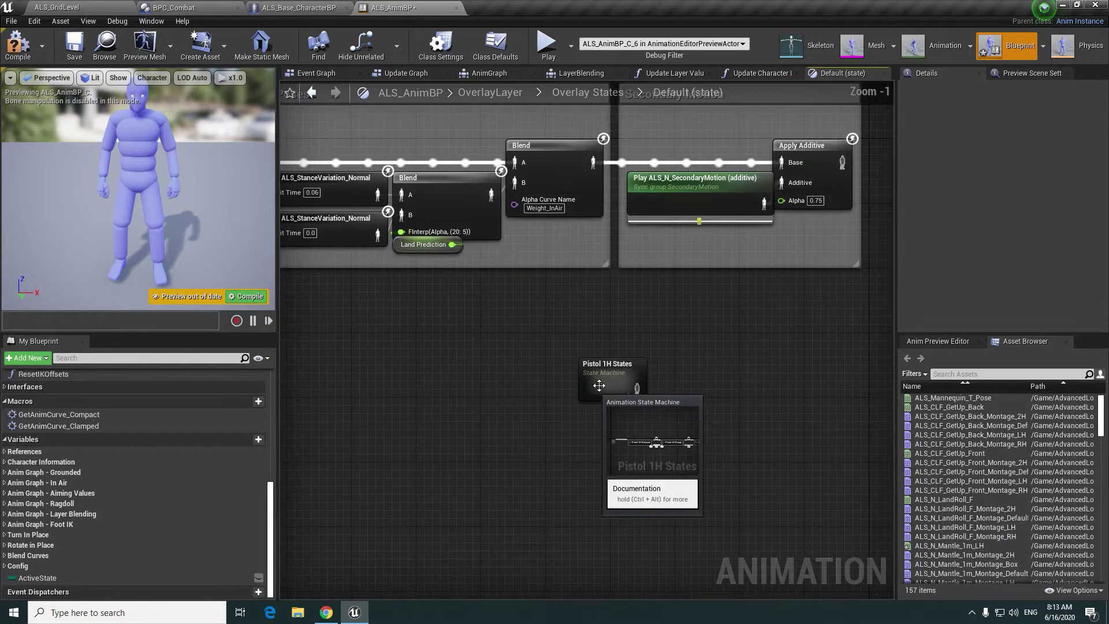
- Rename the pasted state machine to 'Defualt States'
{"action": "left_click", "coordinate": [611, 372]}
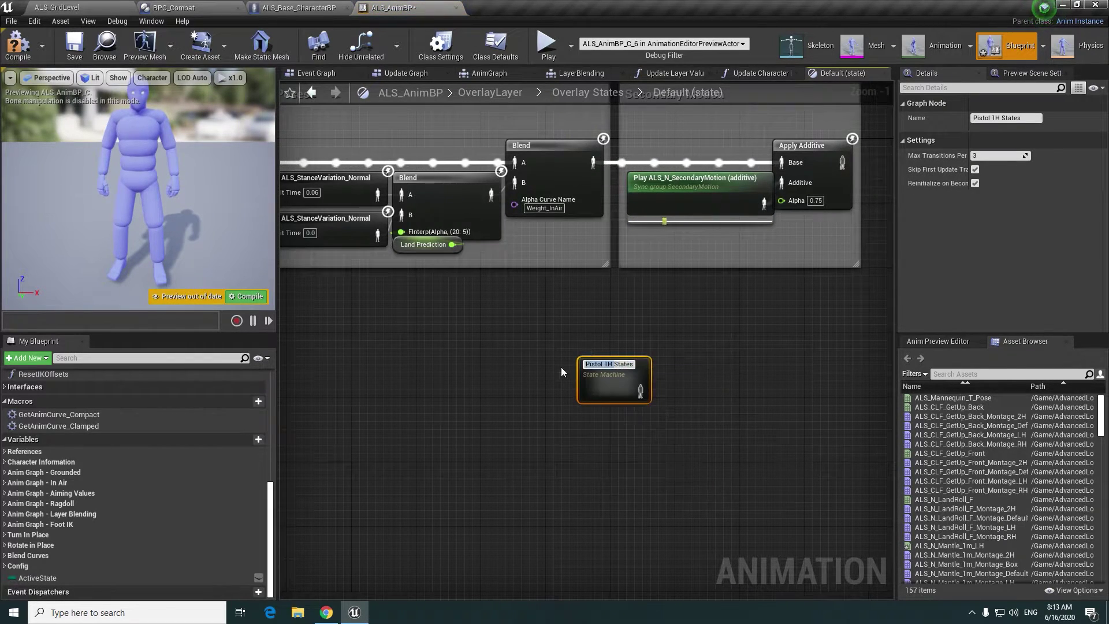
{"action": "type", "text": "Deg"}
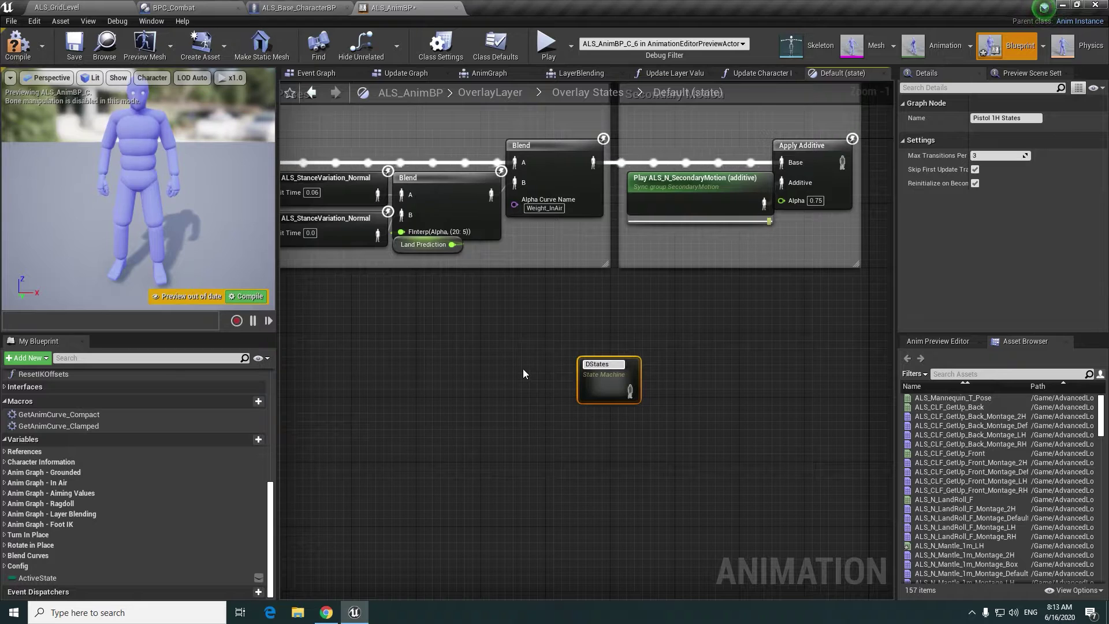
{"action": "key", "text": "BackSpace"}
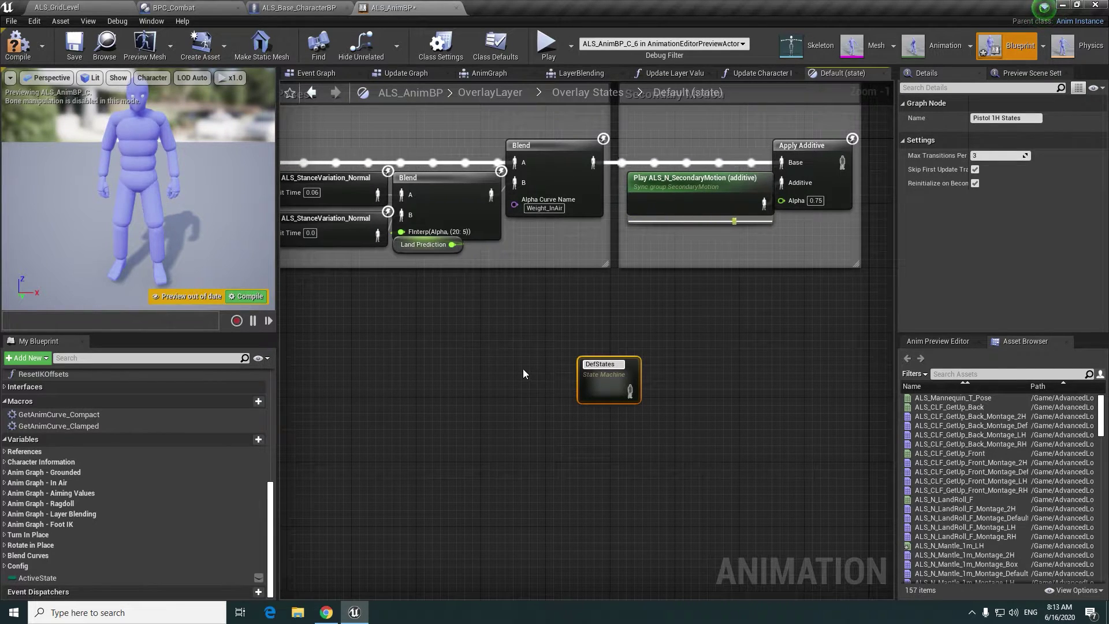
{"action": "type", "text": "fual"}
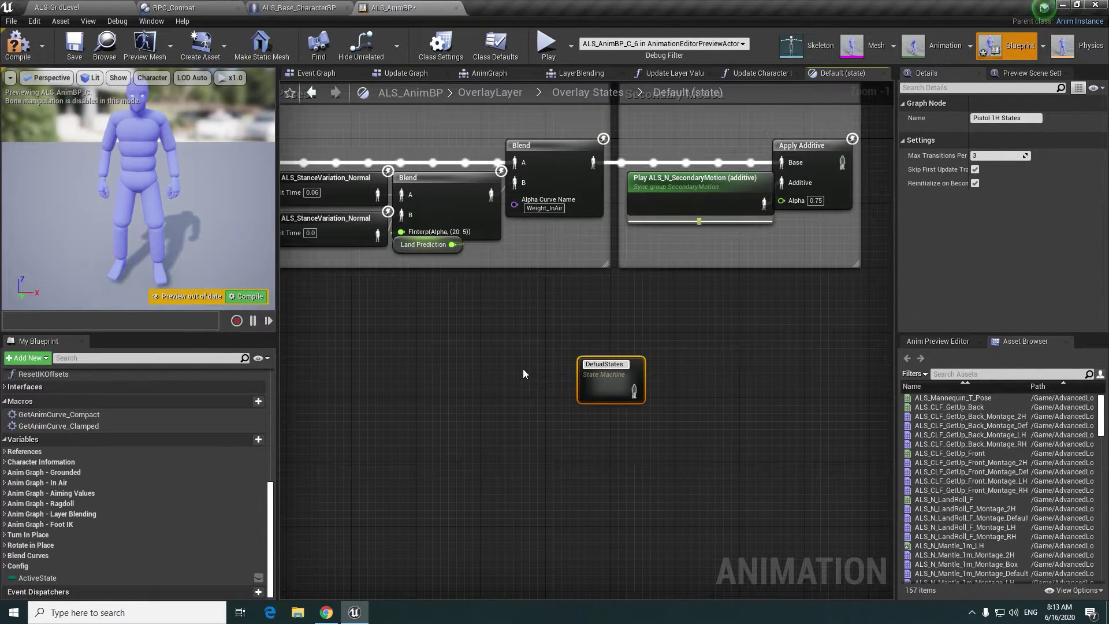
{"action": "type", "text": "t"}
{"action": "key", "text": "Return"}
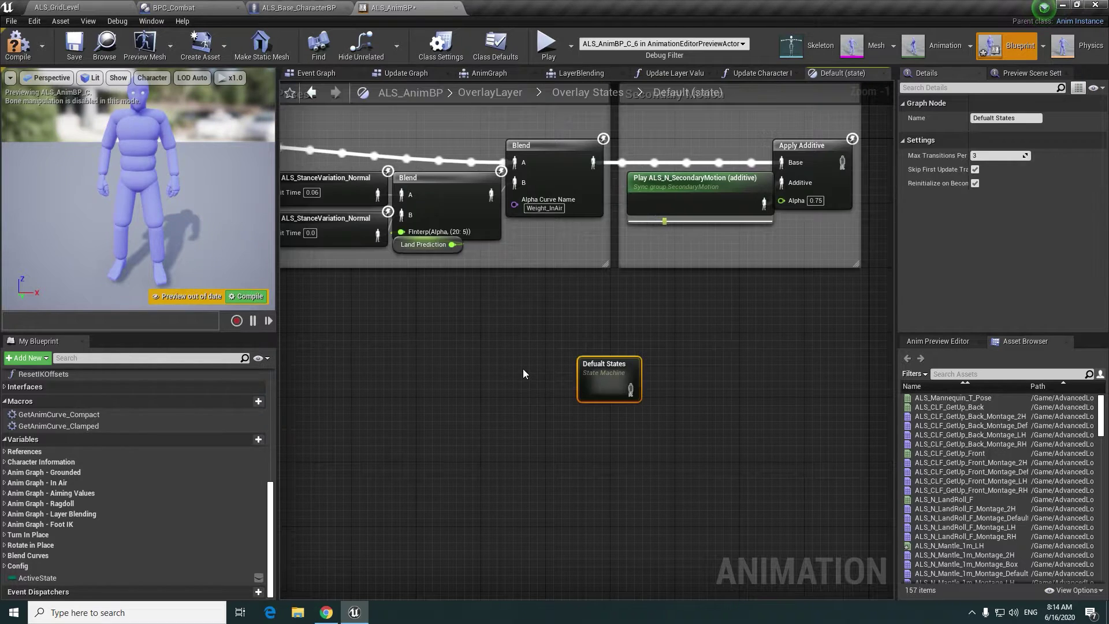
- Wire Defualt States into the Default state's Output Animation Pose
{"action": "scroll", "coordinate": [632, 342], "scroll_direction": "down", "scroll_amount": 2}
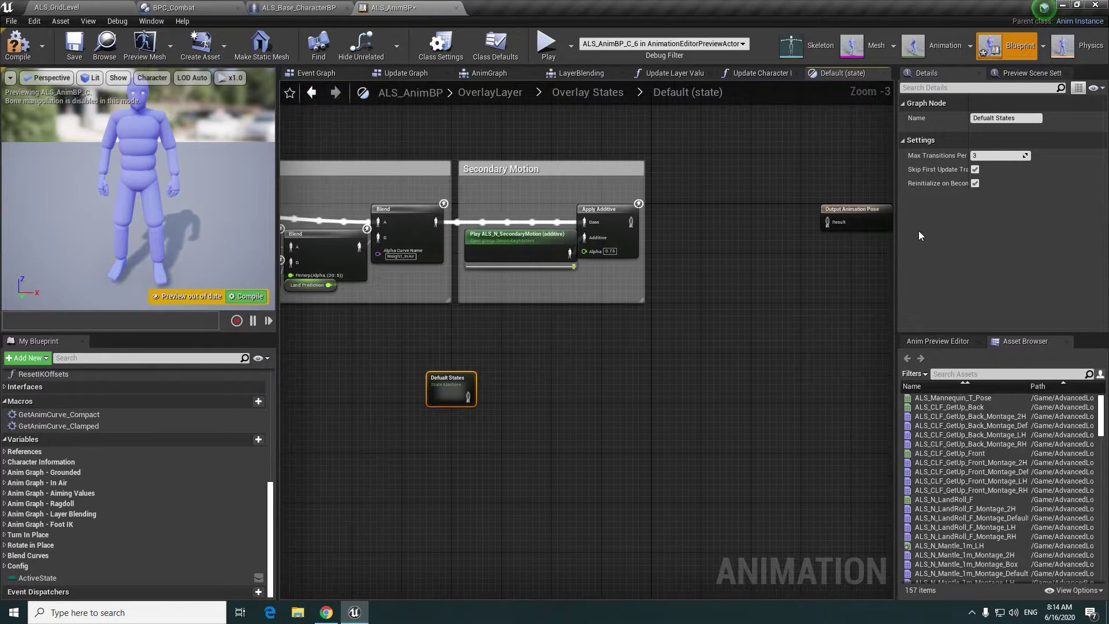
{"action": "left_click_drag", "start_coordinate": [851, 209], "coordinate": [540, 383]}
{"action": "left_click_drag", "start_coordinate": [468, 397], "coordinate": [515, 397]}
- Delete the three old pose groups and center the graph on the two remaining nodes
{"action": "scroll", "coordinate": [574, 354], "scroll_direction": "down", "scroll_amount": 3}
{"action": "left_click_drag", "start_coordinate": [650, 336], "coordinate": [305, 264]}
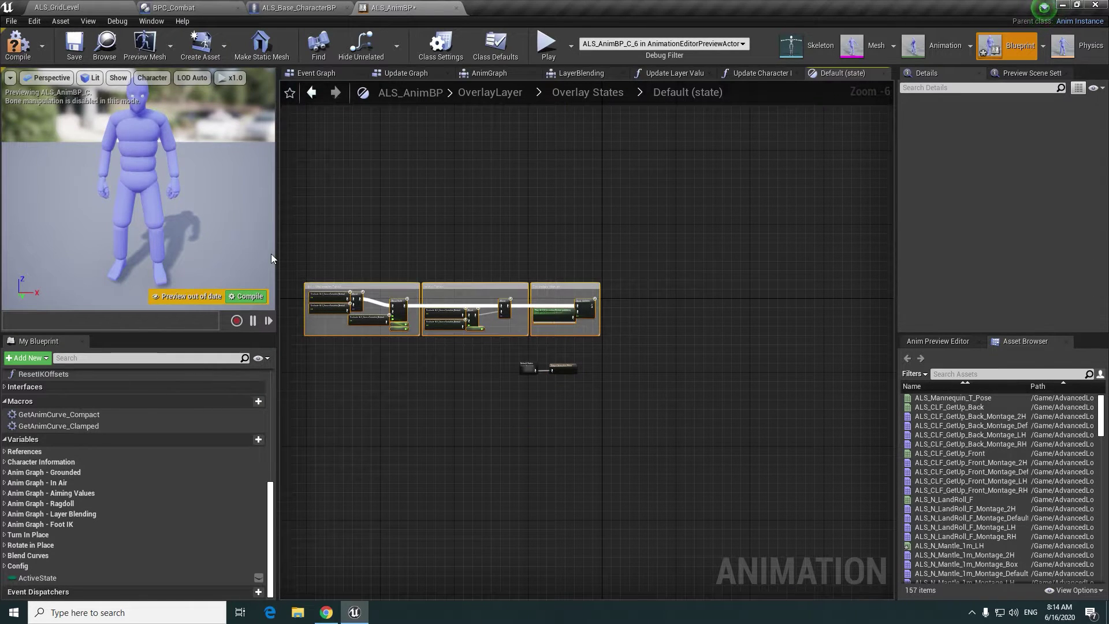
{"action": "key", "text": "Delete"}
{"action": "scroll", "coordinate": [520, 381], "scroll_direction": "up", "scroll_amount": 7}
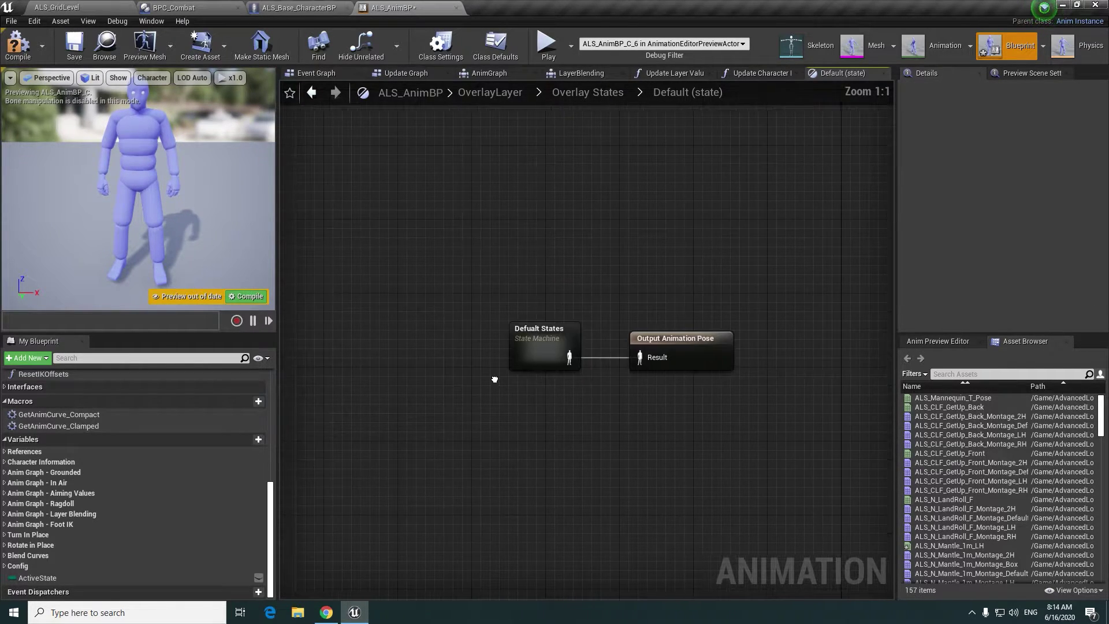
{"action": "right_click_drag", "start_coordinate": [494, 379], "coordinate": [396, 346]}
- Inside Defualt States, rename the Pistol 1H Relaxed state to Relaxed
{"action": "double_click", "coordinate": [430, 318]}
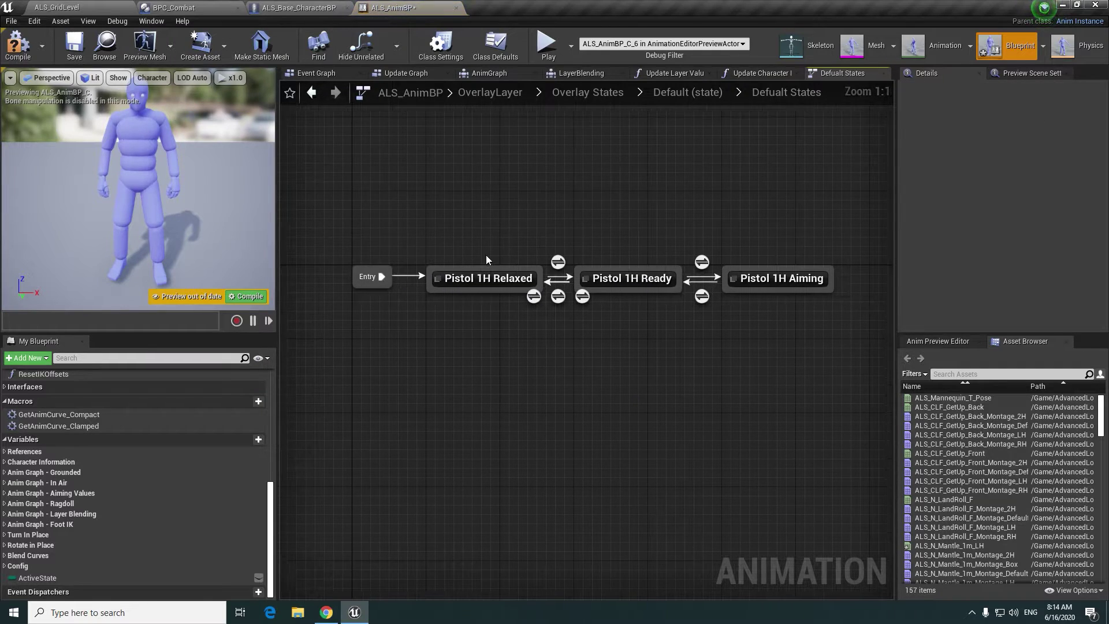
{"action": "left_click", "coordinate": [476, 280]}
{"action": "key", "text": "F2"}
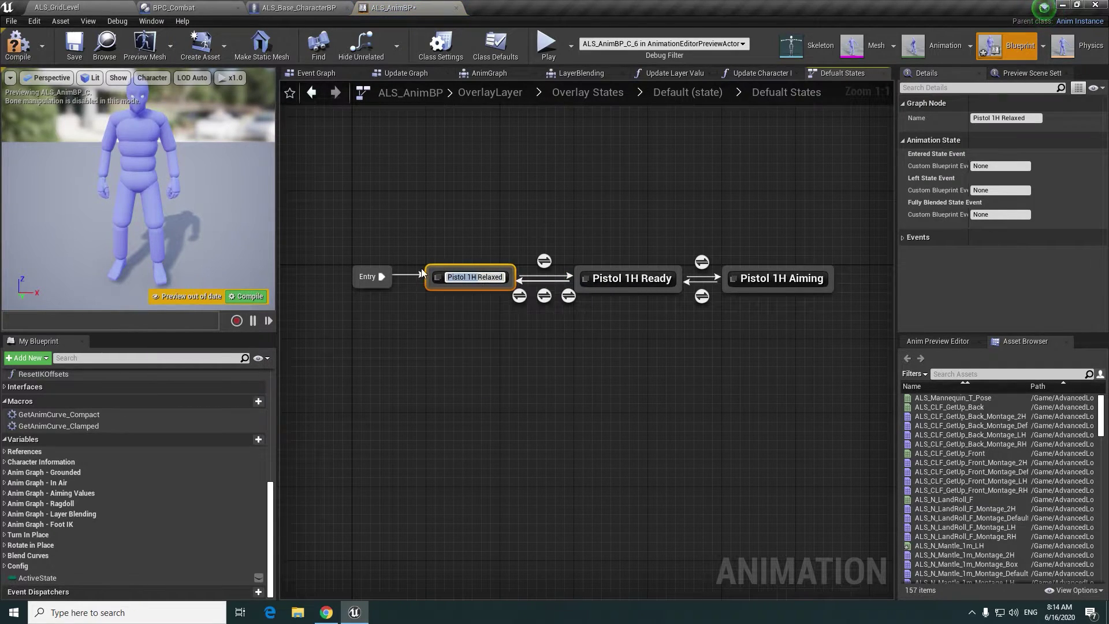
{"action": "key", "text": "BackSpace"}
{"action": "type", "text": "Relaxed"}
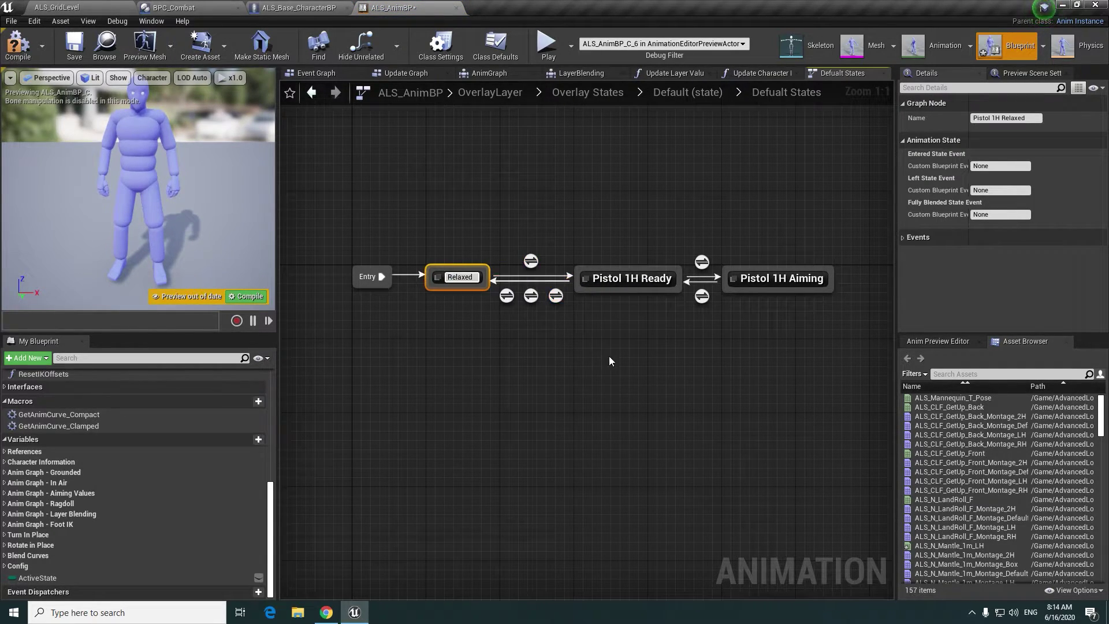
{"action": "left_click", "coordinate": [607, 355]}
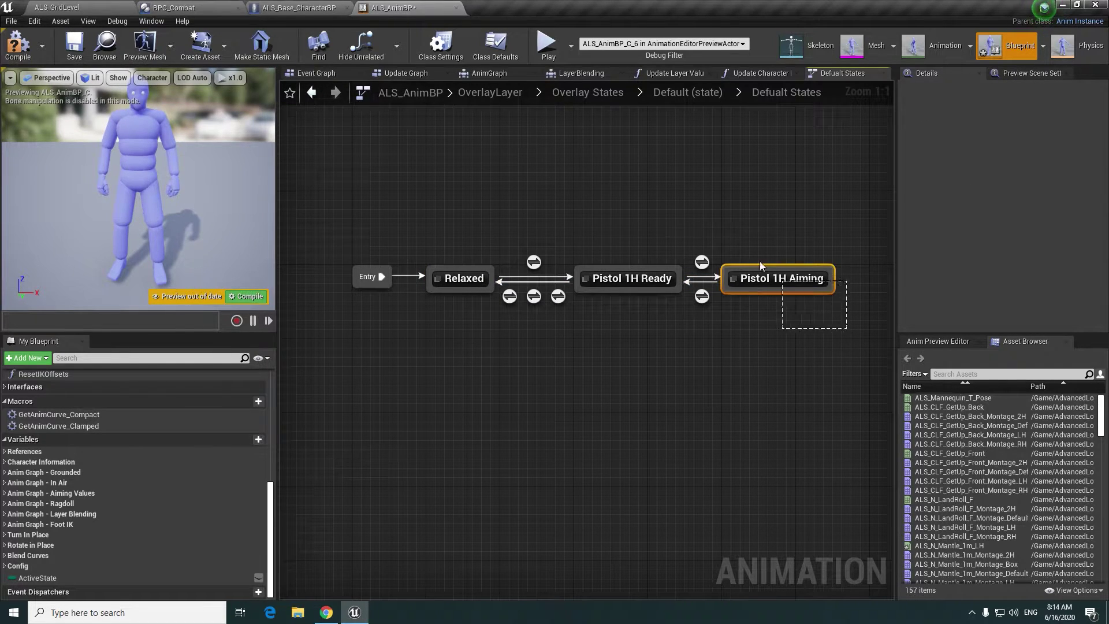
- Delete the Pistol 1H Aiming state with its transitions, and rename Pistol 1H Ready to Fist Ready
{"action": "left_click_drag", "start_coordinate": [698, 217], "coordinate": [700, 217]}
{"action": "key", "text": "Delete"}
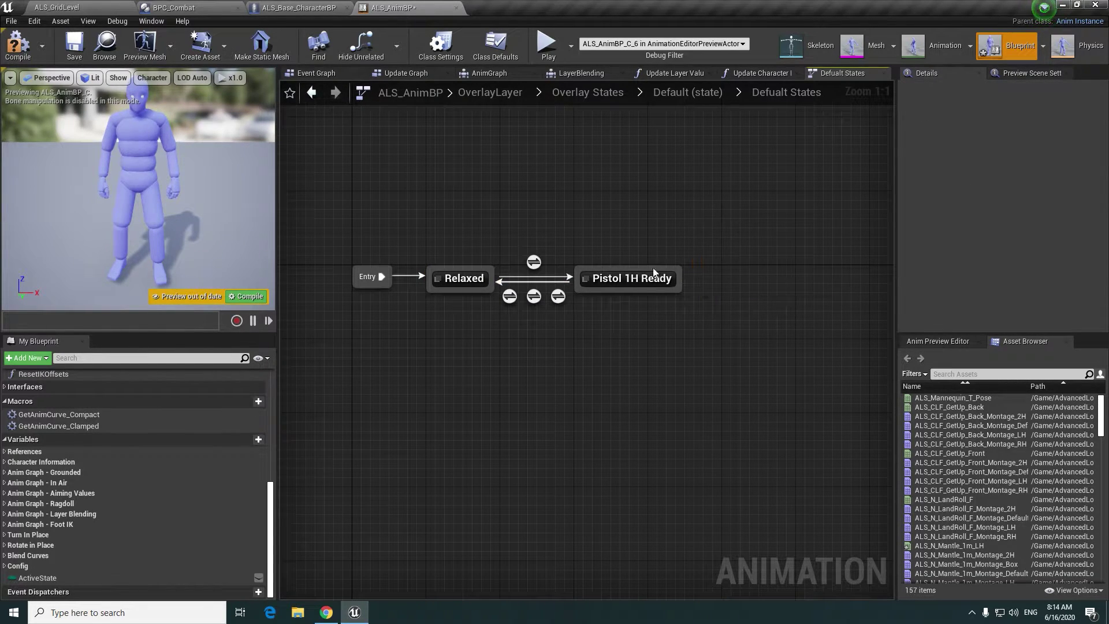
{"action": "left_click", "coordinate": [625, 275]}
{"action": "left_click", "coordinate": [626, 275]}
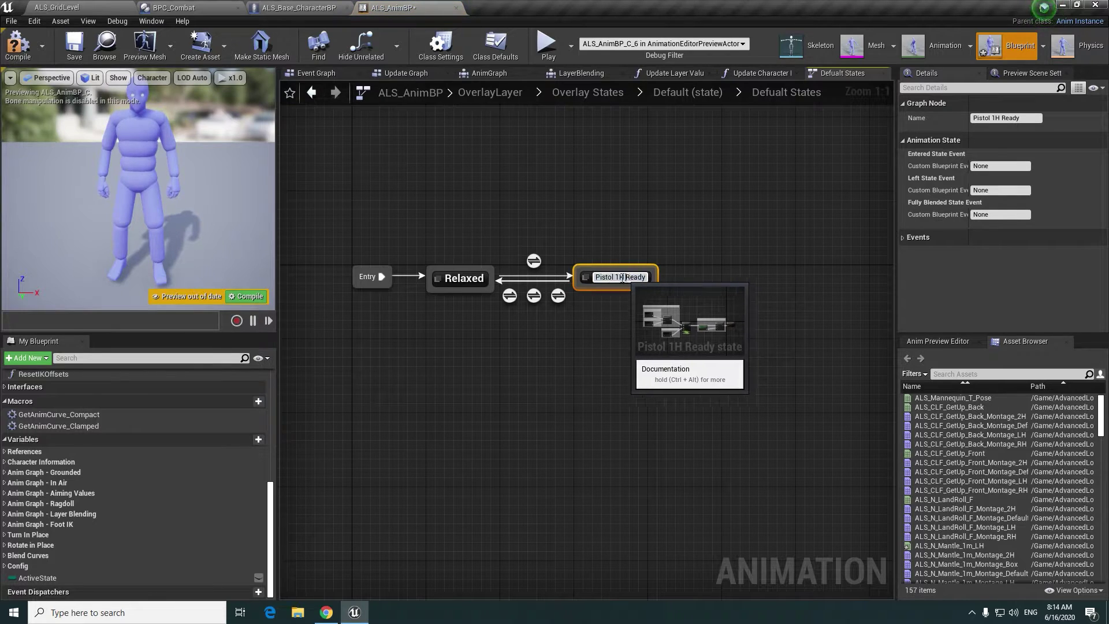
{"action": "type", "text": "F"}
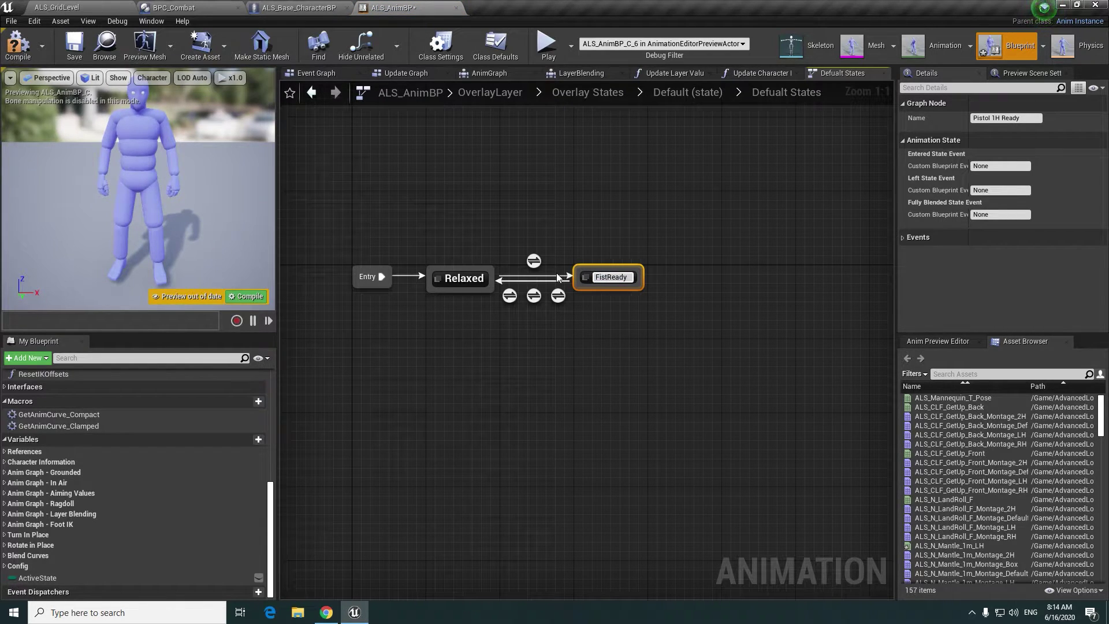
{"action": "key", "text": "Return"}
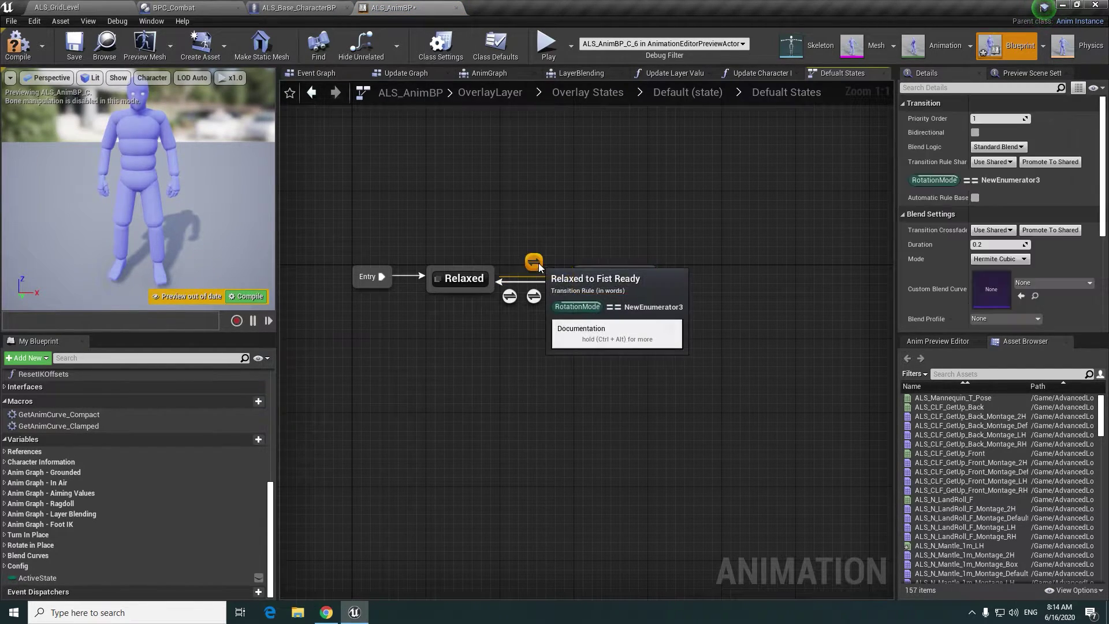
- Make the Relaxed-to-Fist Ready rule check Active State == Attack, remove Rotation Mode, and compile
{"action": "double_click", "coordinate": [534, 262]}
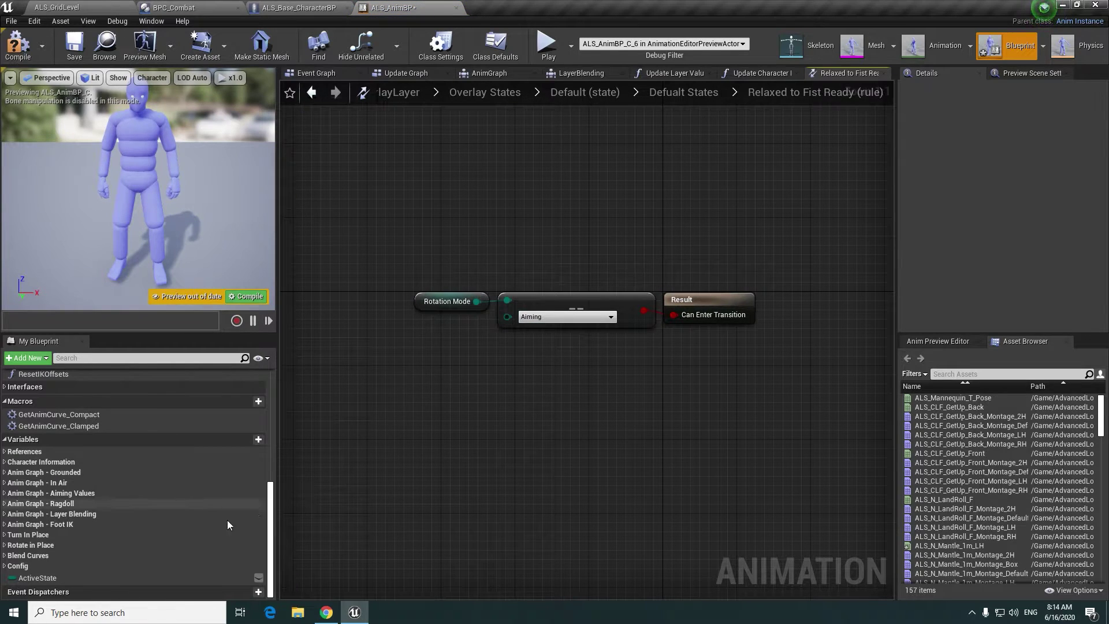
{"action": "mouse_move", "coordinate": [37, 577]}
{"action": "left_mouse_down", "text": "ctrl"}
{"action": "mouse_move", "coordinate": [404, 323]}
{"action": "mouse_move", "coordinate": [507, 319]}
{"action": "left_mouse_up", "text": "ctrl"}
{"action": "left_click", "coordinate": [527, 316]}
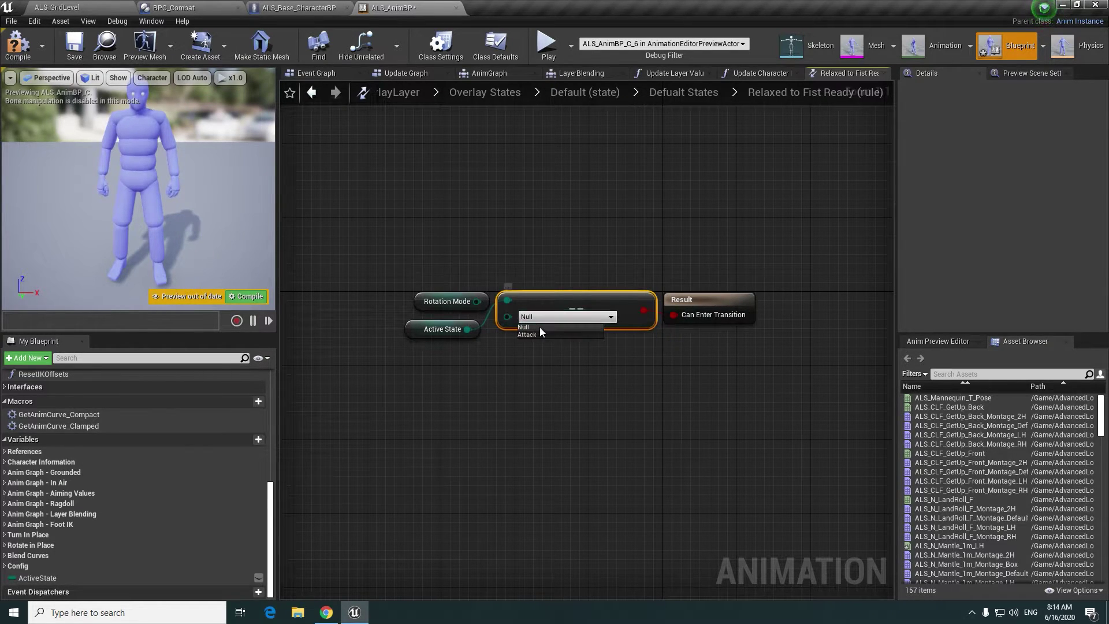
{"action": "left_click", "coordinate": [539, 334]}
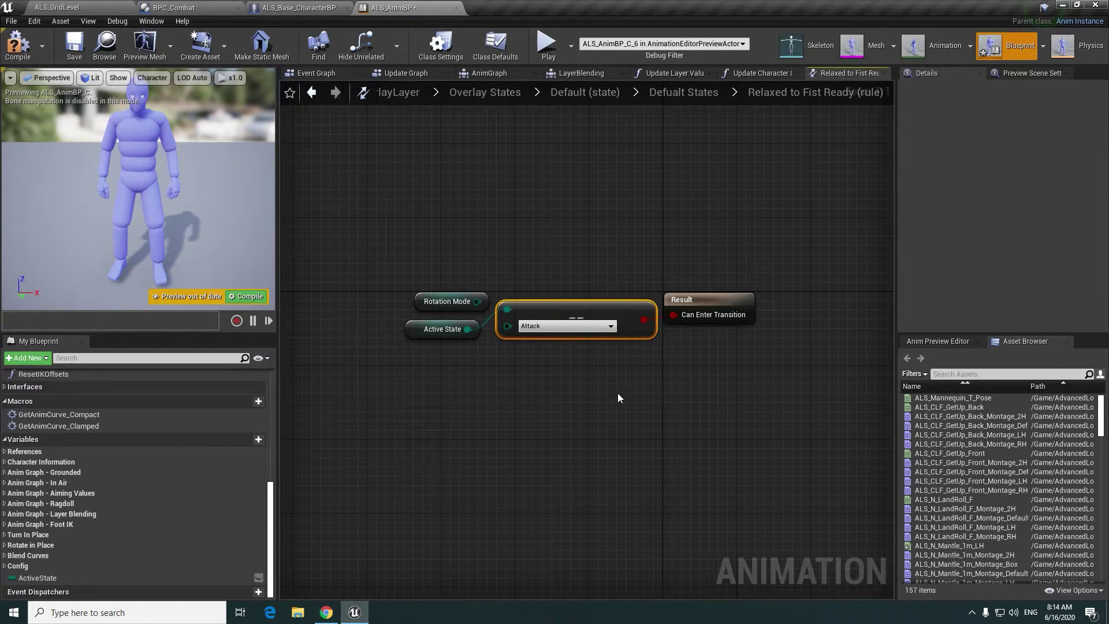
{"action": "left_click", "coordinate": [460, 303]}
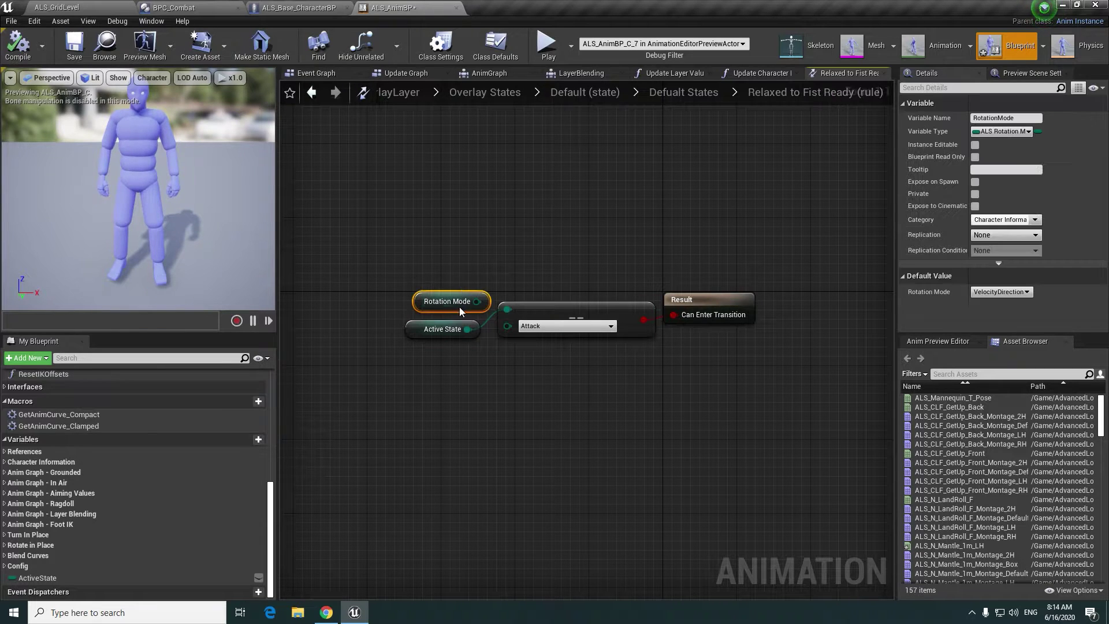
{"action": "key", "text": "Delete"}
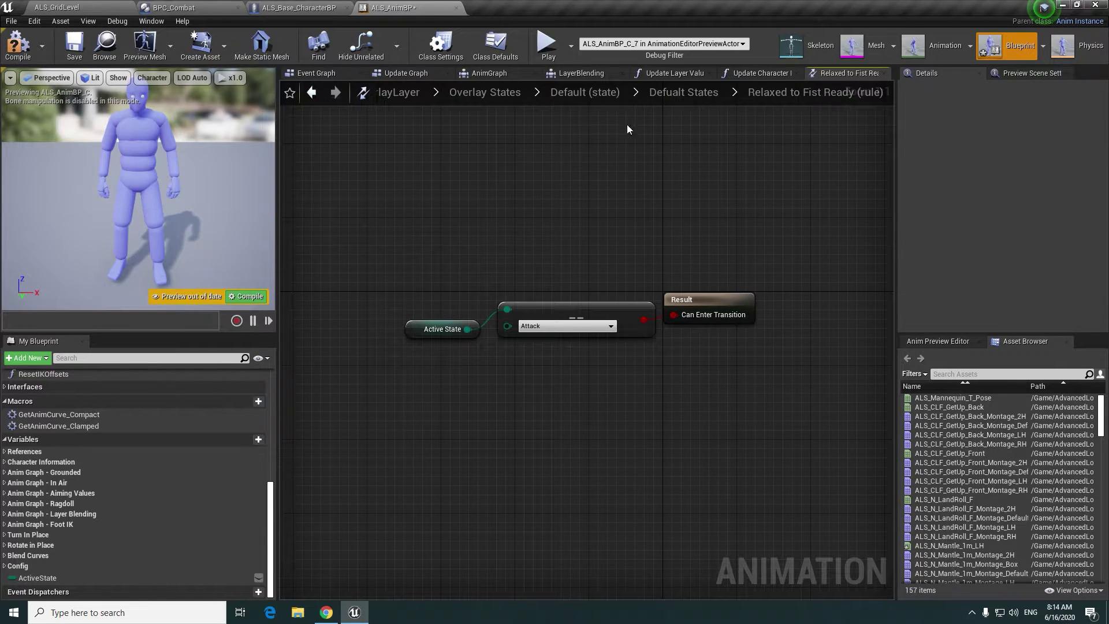
{"action": "key", "text": "F7"}
{"action": "right_click_drag", "start_coordinate": [695, 193], "coordinate": [656, 183]}
{"action": "left_click", "coordinate": [312, 93]}
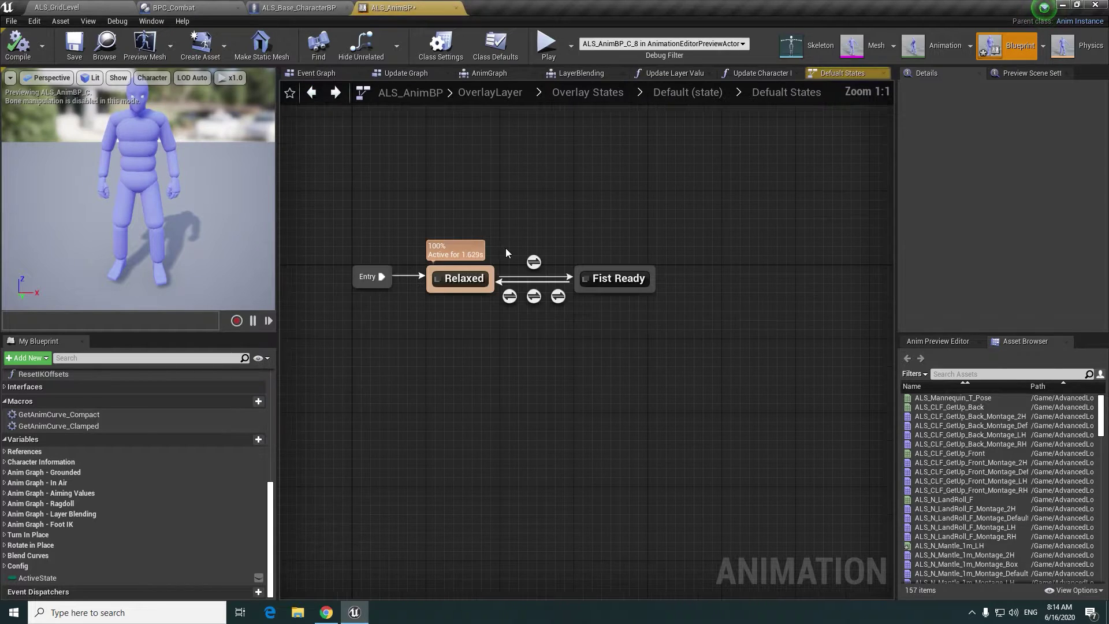
- Save the blueprint and add a Current State Time (Defualt States) node to the Fist Ready-to-Relaxed rule
{"action": "double_click", "coordinate": [502, 269]}
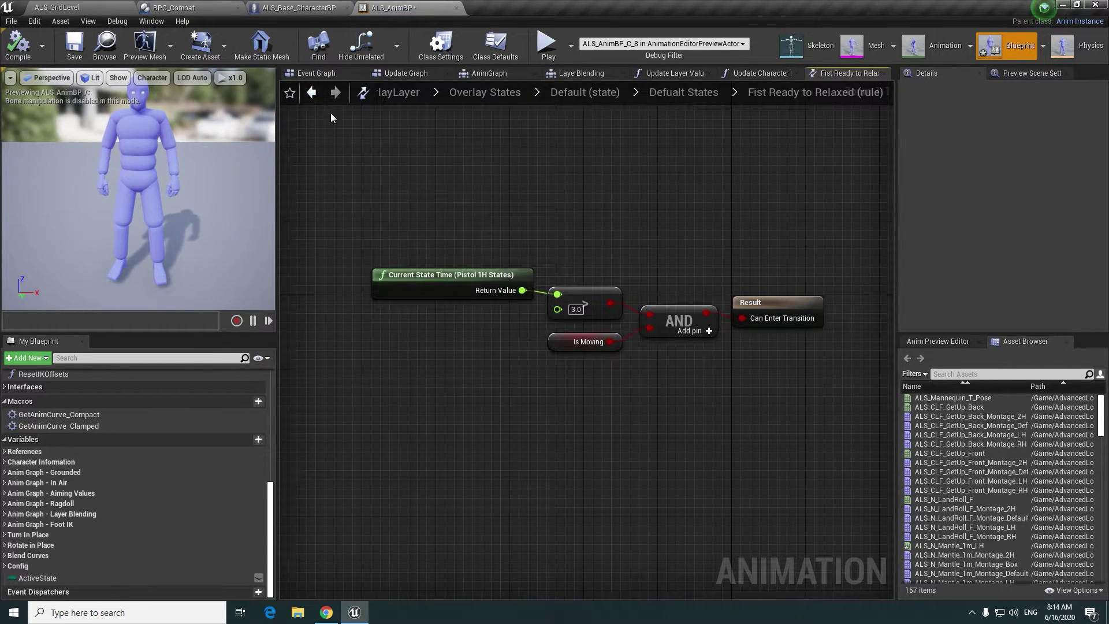
{"action": "key", "text": "ctrl+s"}
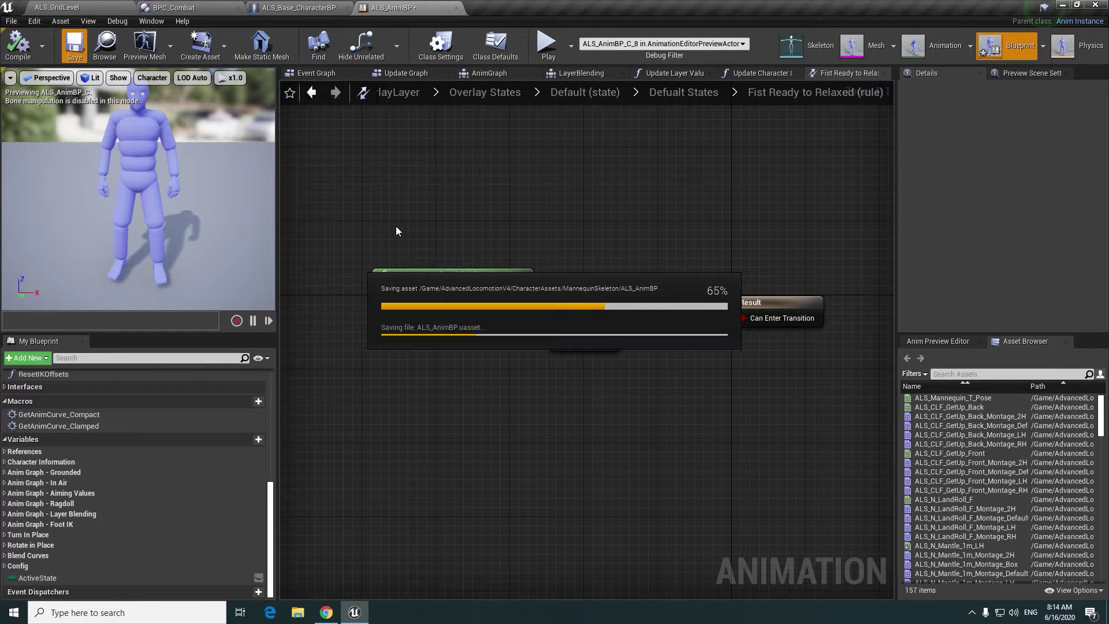
{"action": "right_click_drag", "start_coordinate": [400, 218], "coordinate": [400, 253]}
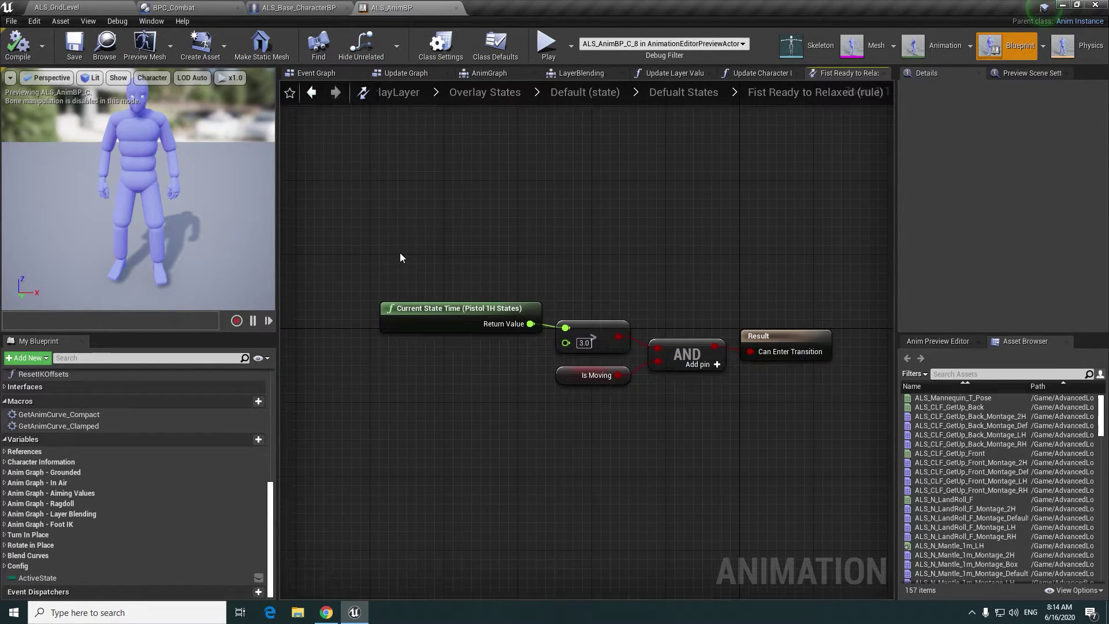
{"action": "right_click", "coordinate": [434, 235]}
{"action": "type", "text": "current tim"}
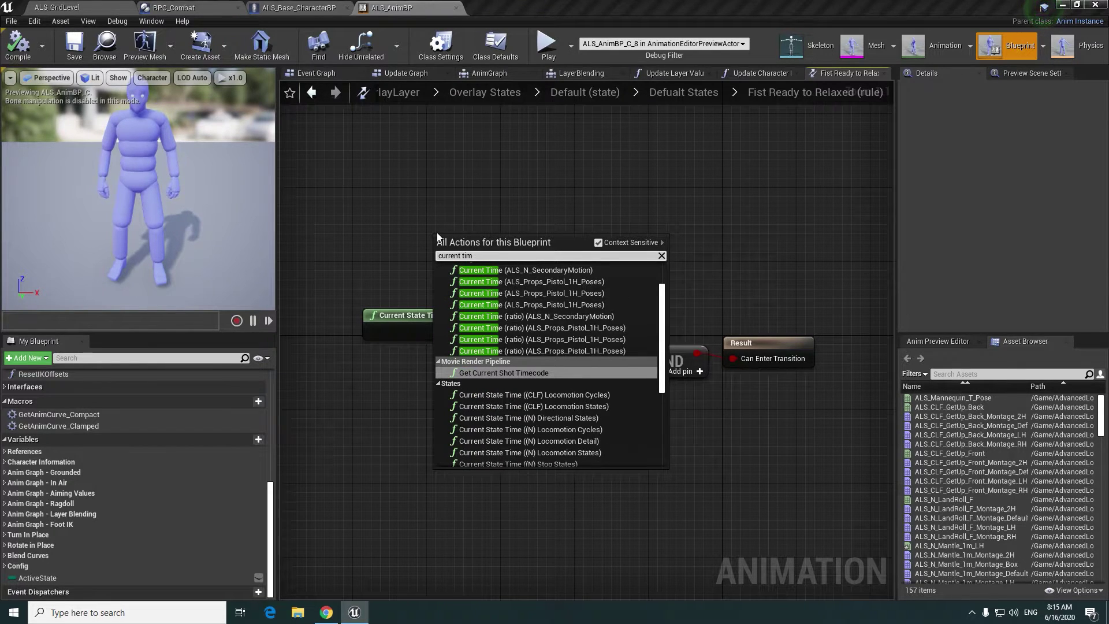
{"action": "type", "text": "e"}
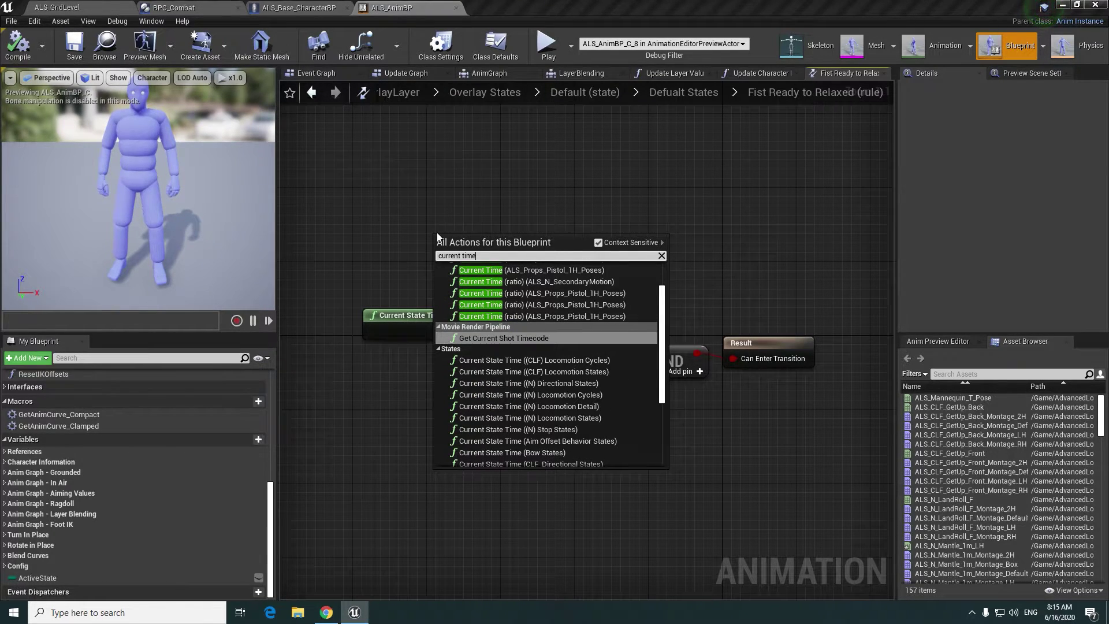
{"action": "key", "text": "BackSpace"}
{"action": "key", "text": "BackSpace"}
{"action": "key", "text": "BackSpace"}
{"action": "key", "text": "BackSpace"}
{"action": "type", "text": "stat"}
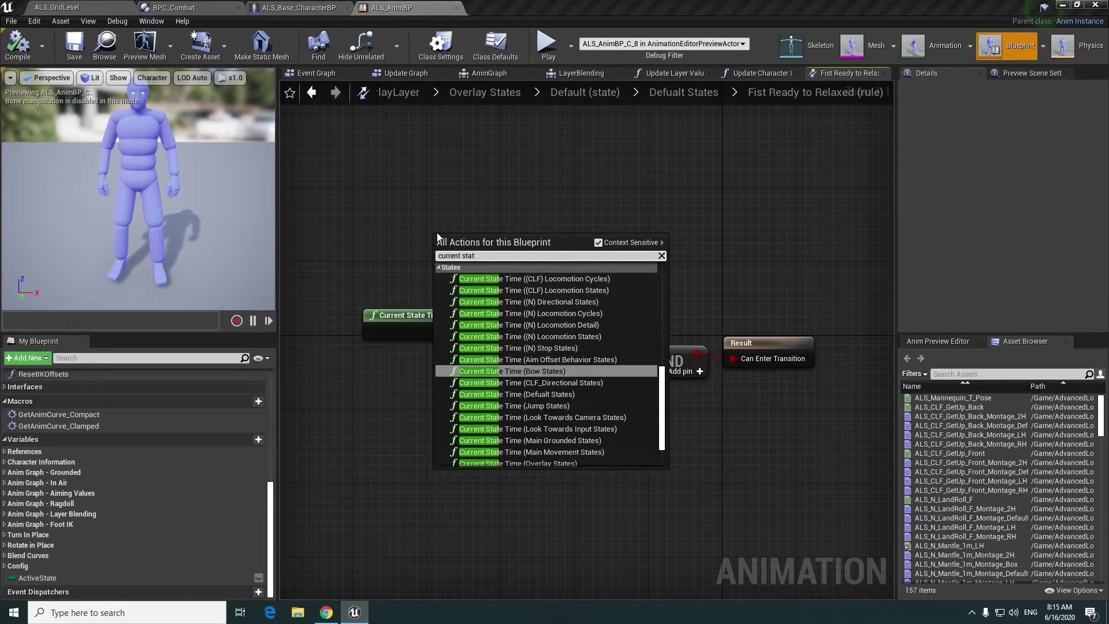
{"action": "type", "text": "e tim"}
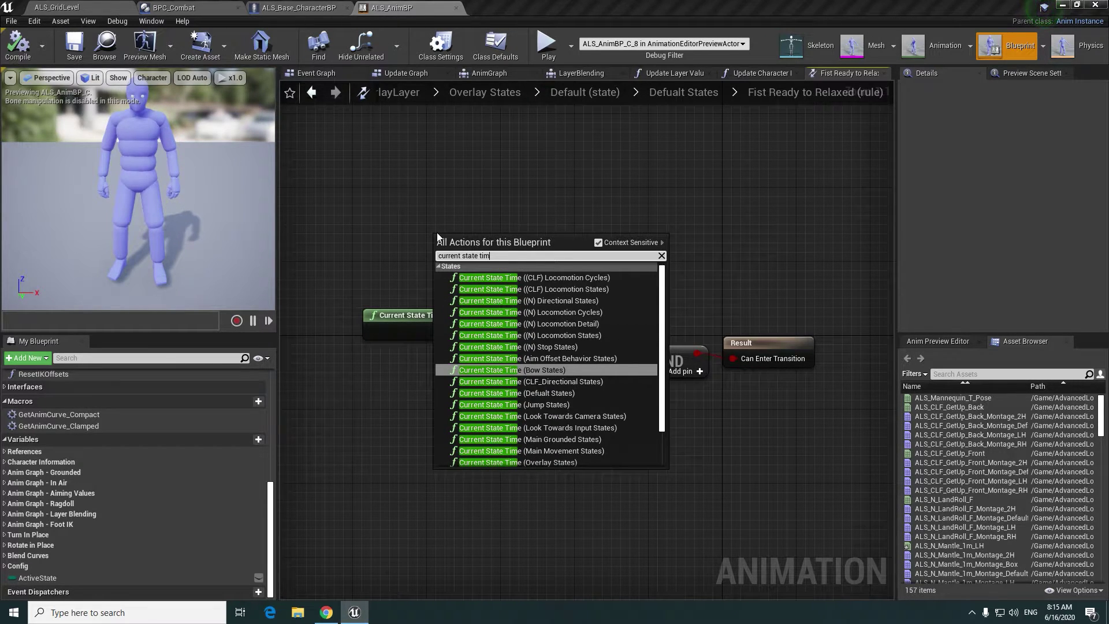
{"action": "type", "text": "e de"}
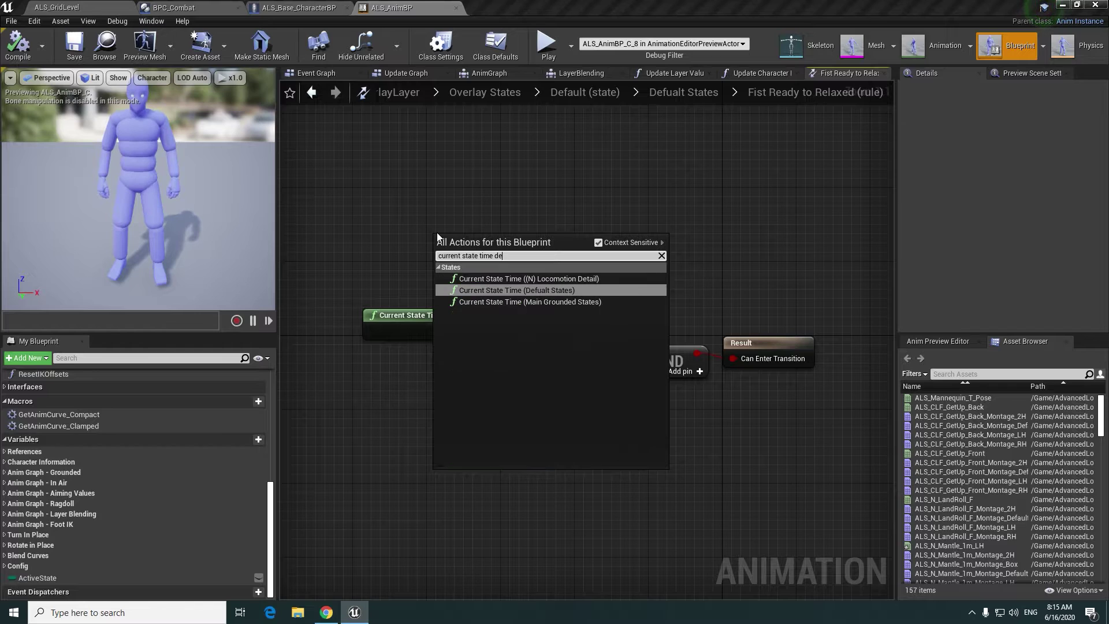
{"action": "key", "text": "Escape"}
- Wire the new state time node into the > 3.0 check, remove the Pistol 1H node, and compile
{"action": "left_click_drag", "start_coordinate": [500, 249], "coordinate": [416, 268]}
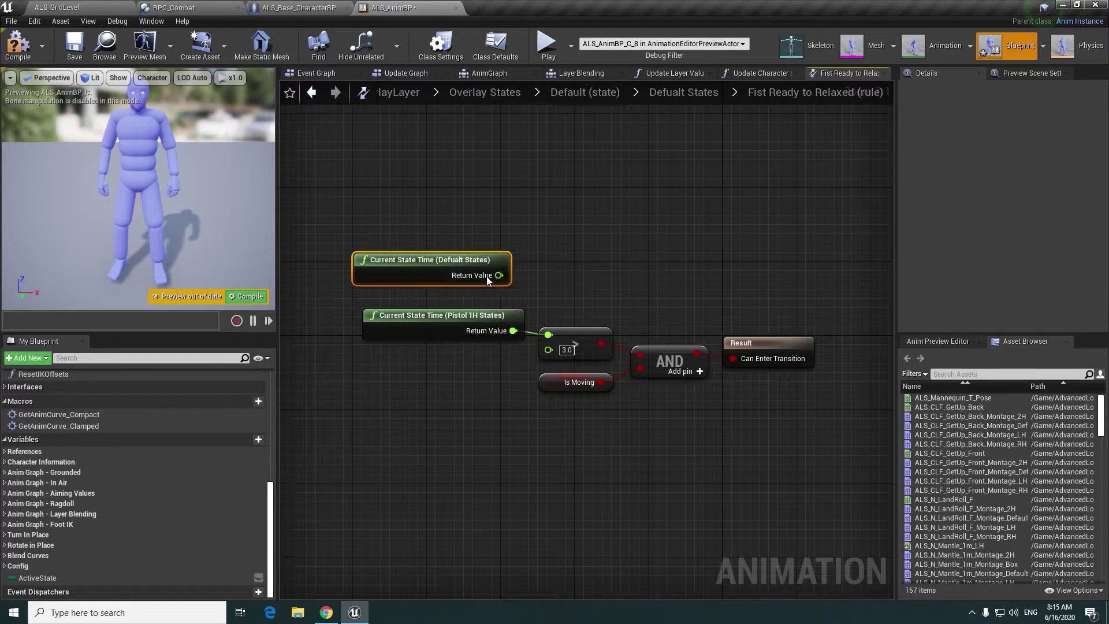
{"action": "mouse_move", "coordinate": [498, 275]}
{"action": "left_mouse_down"}
{"action": "mouse_move", "coordinate": [533, 333]}
{"action": "mouse_move", "coordinate": [548, 334]}
{"action": "left_mouse_up"}
{"action": "left_click", "coordinate": [438, 330]}
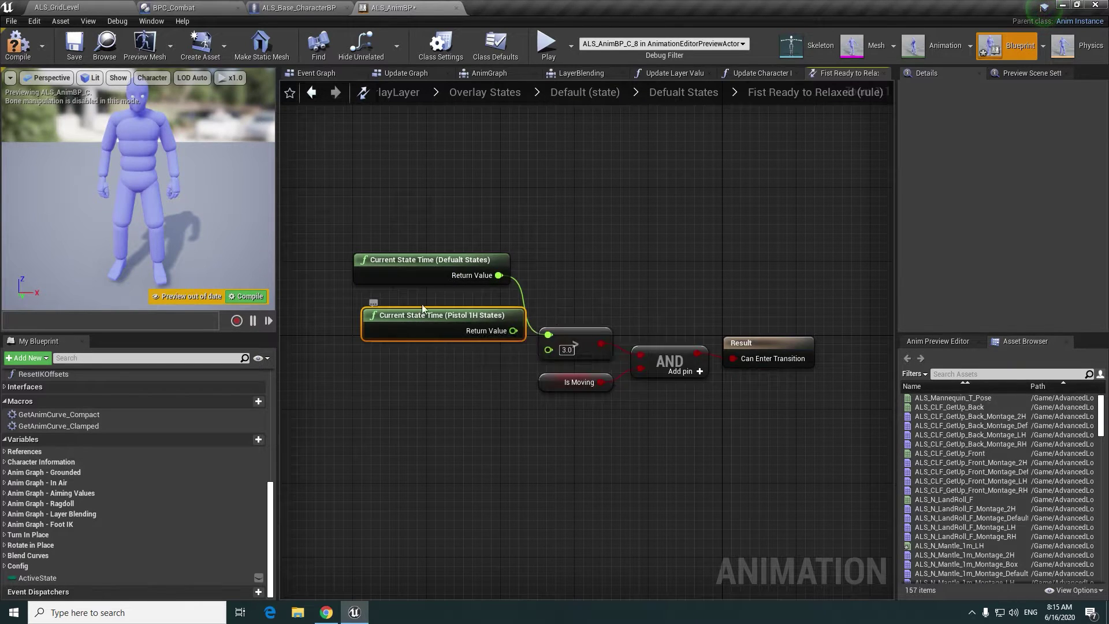
{"action": "key", "text": "ctrl+z"}
{"action": "right_click_drag", "start_coordinate": [452, 378], "coordinate": [414, 319]}
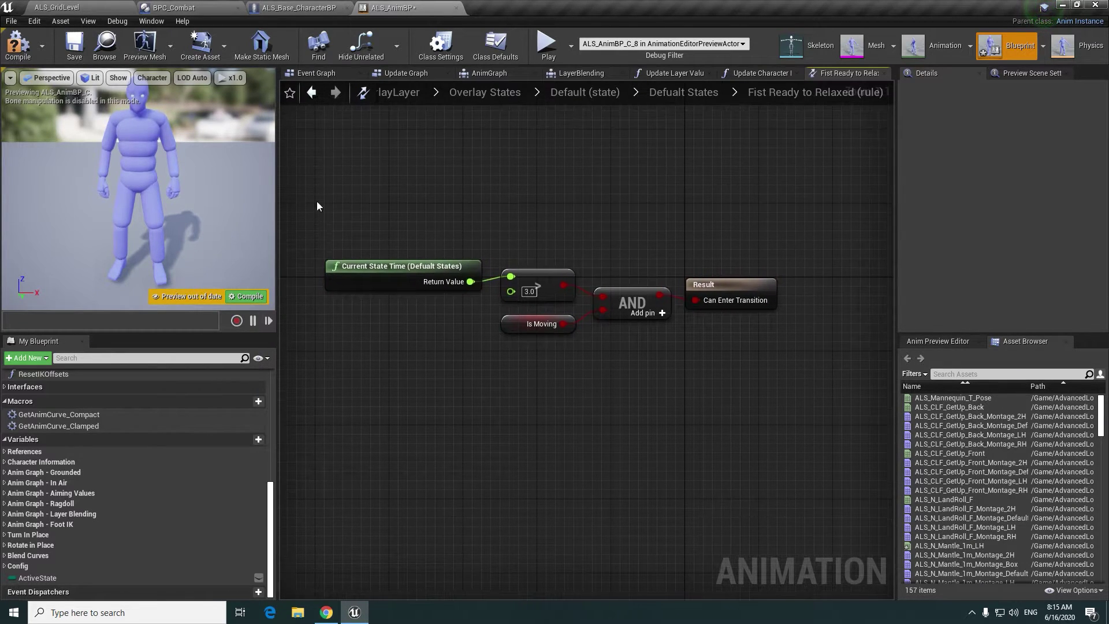
{"action": "left_click", "coordinate": [17, 45]}
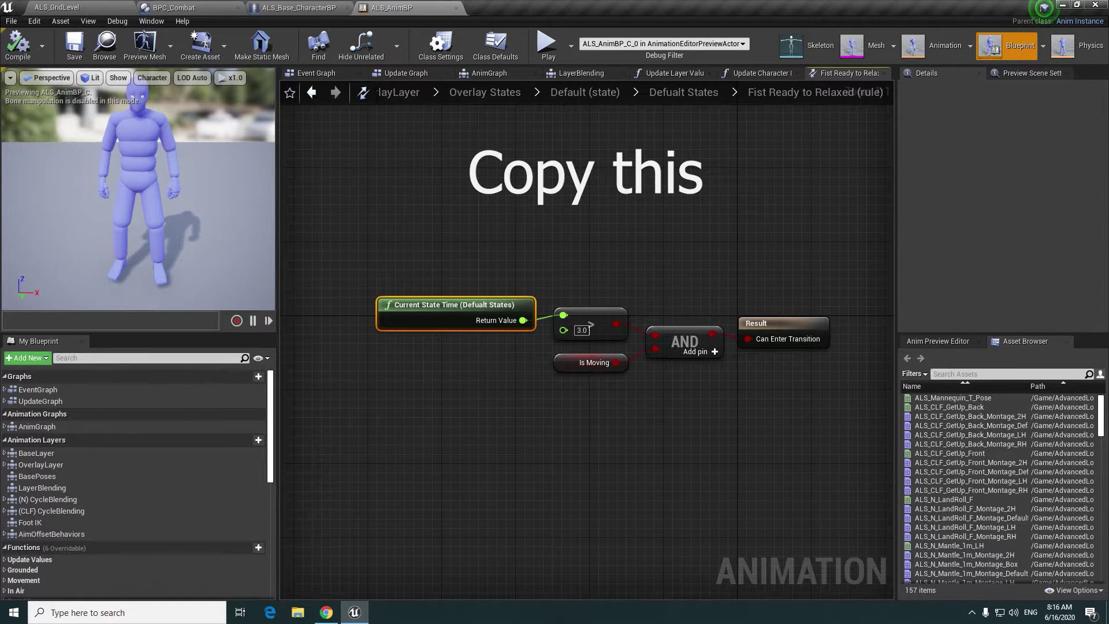
- In the curve-based Fist Ready-to-Relaxed rule, replace the Pistol 1H state time node with the Defualt States one
{"action": "left_click", "coordinate": [683, 92]}
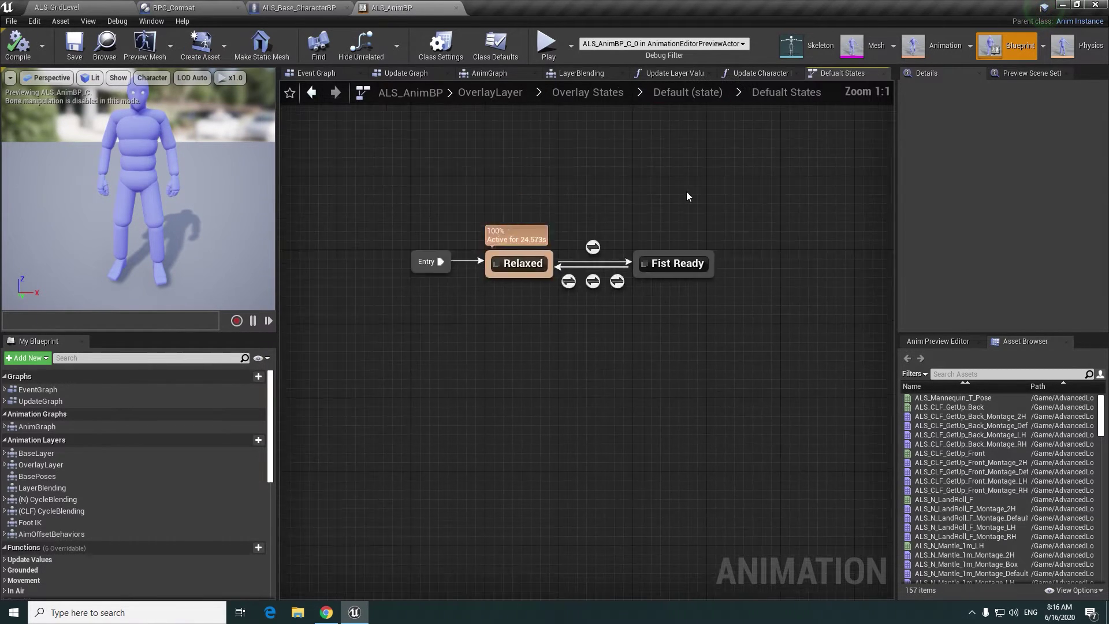
{"action": "double_click", "coordinate": [618, 281]}
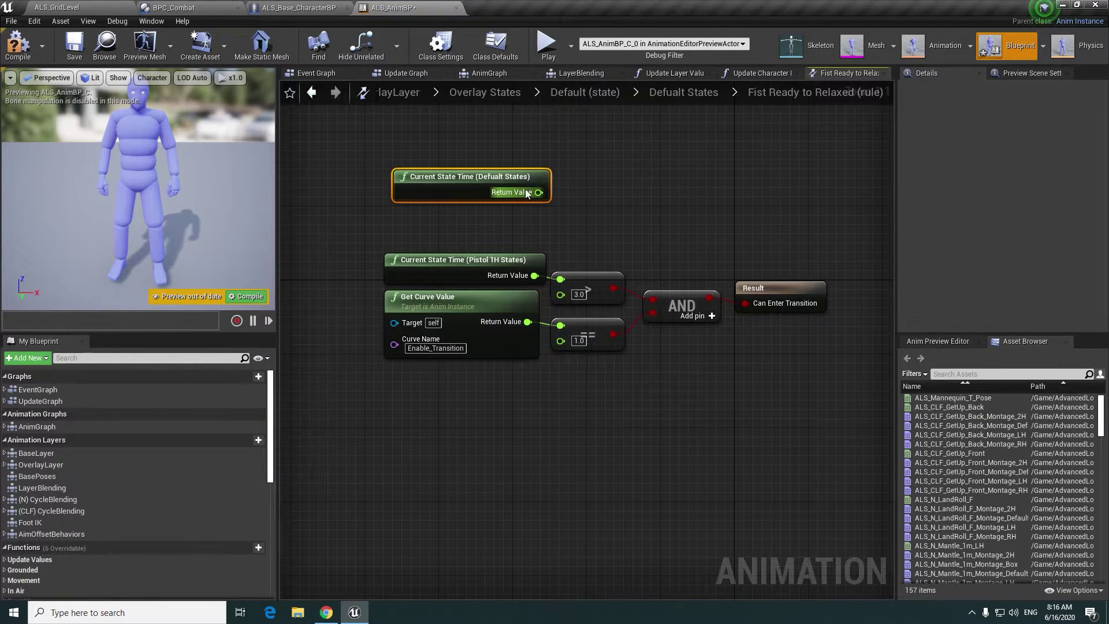
{"action": "left_click_drag", "start_coordinate": [527, 193], "coordinate": [527, 212]}
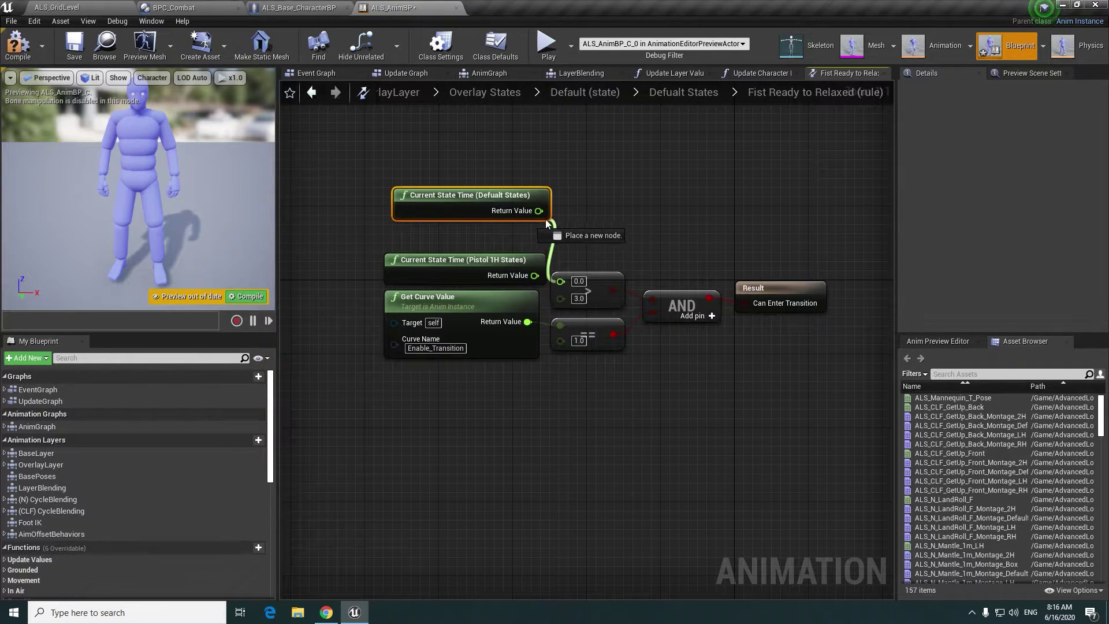
{"action": "left_click", "coordinate": [471, 260]}
{"action": "key", "text": "Delete"}
{"action": "left_click_drag", "start_coordinate": [471, 206], "coordinate": [452, 261]}
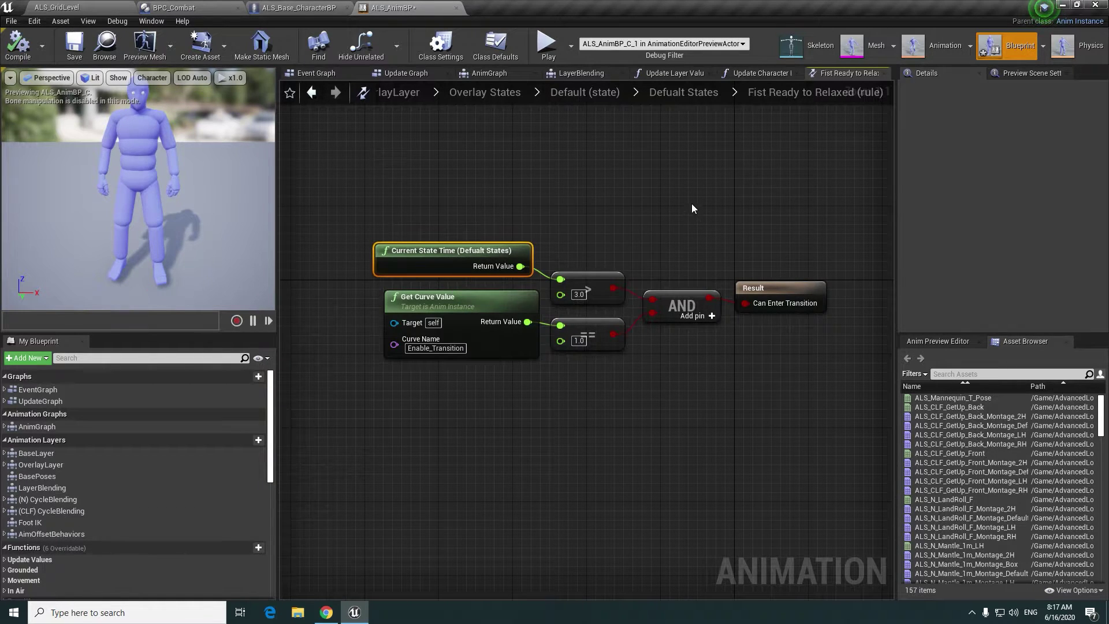
- Check the sprinting-or-in-air rule, then select the old pose nodes in the Fist Ready state graph
{"action": "left_click", "coordinate": [679, 93]}
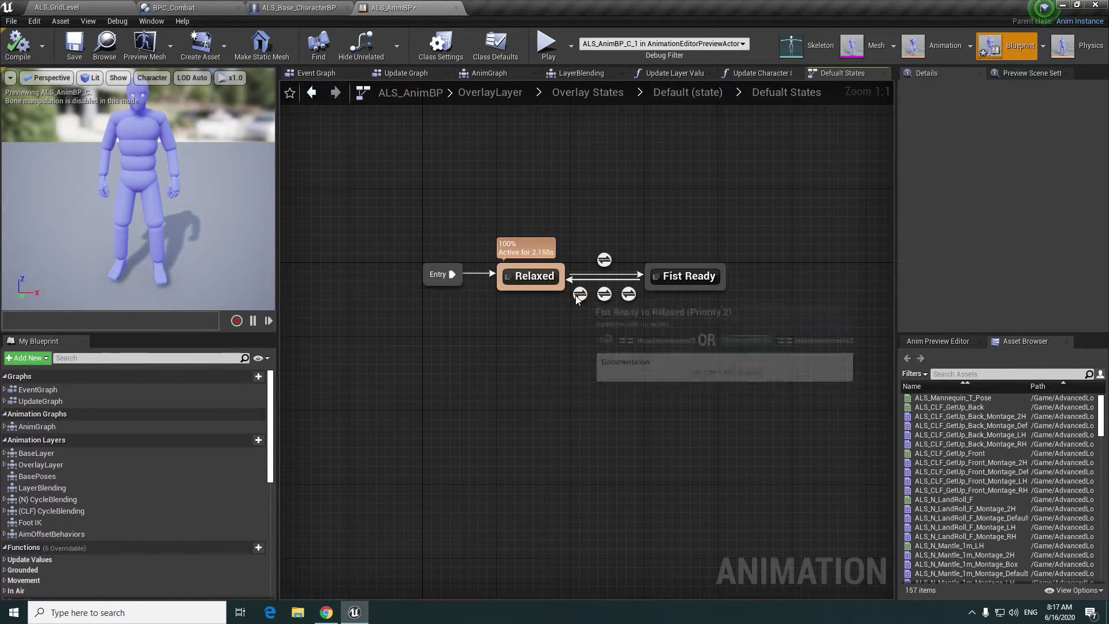
{"action": "double_click", "coordinate": [579, 294]}
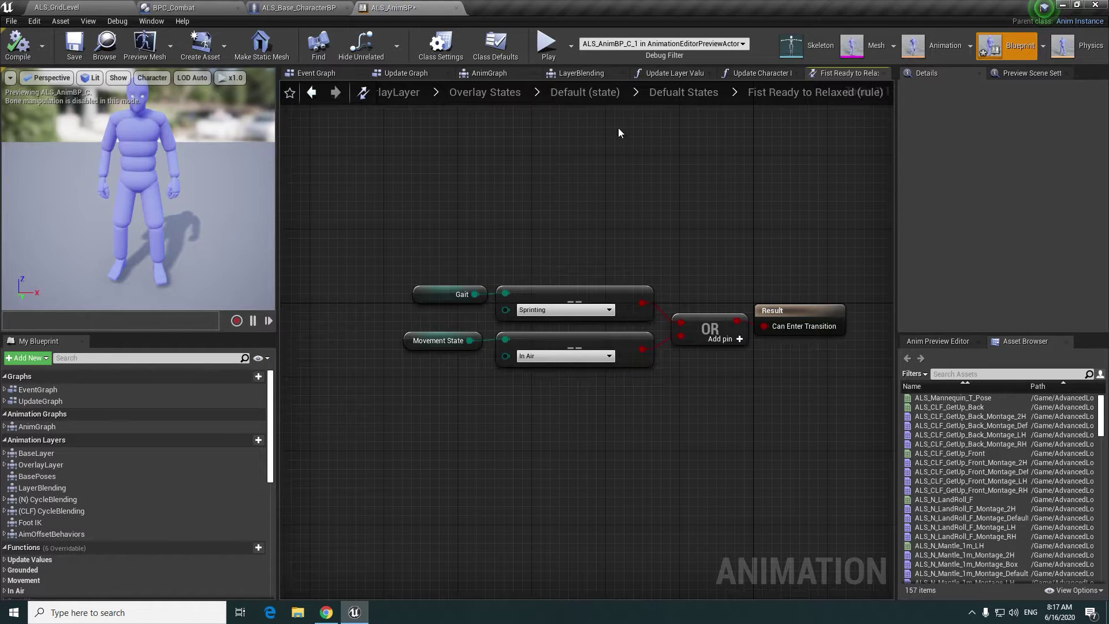
{"action": "left_click", "coordinate": [696, 99]}
{"action": "double_click", "coordinate": [687, 325]}
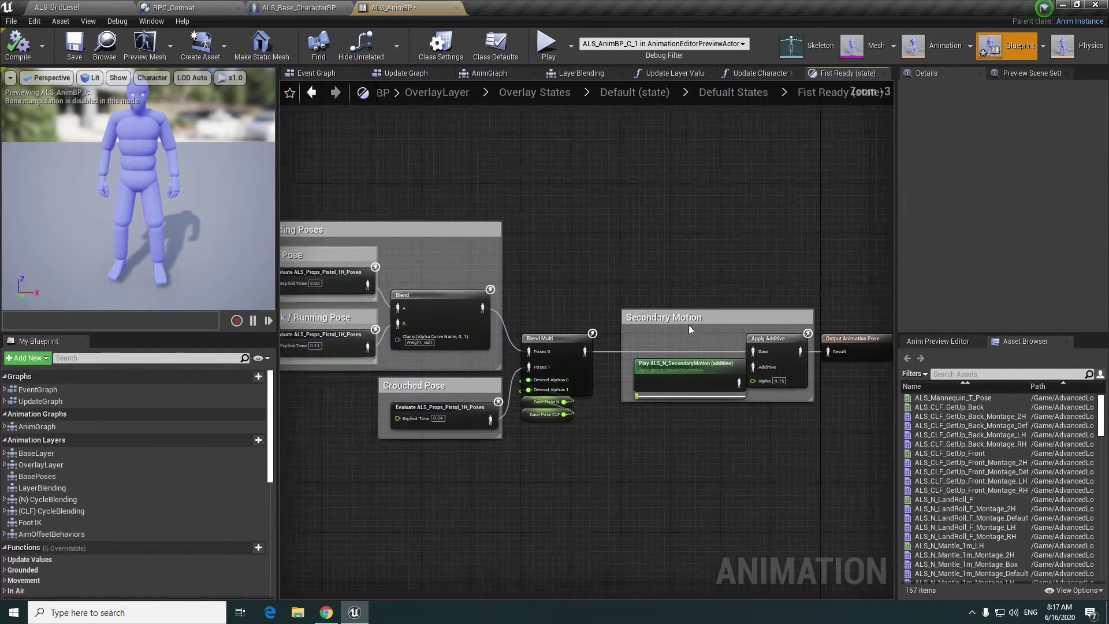
{"action": "left_click_drag", "start_coordinate": [798, 441], "coordinate": [336, 162]}
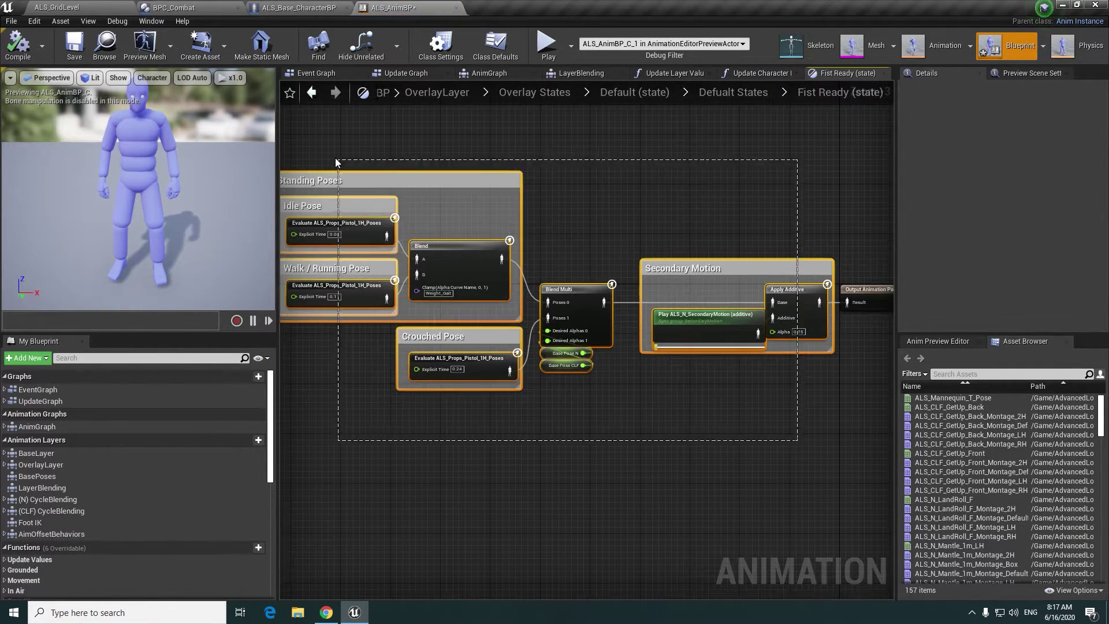
- Remove the old Fist Ready pose nodes and paste in the Relaxed state's pose nodes
{"action": "key", "text": "ctrl+x"}
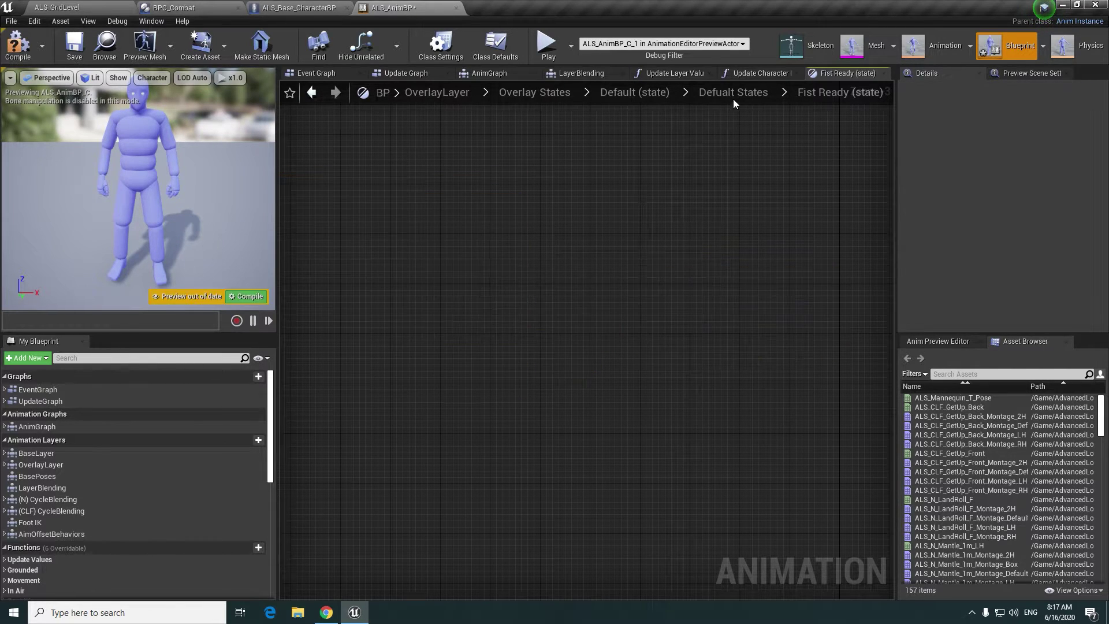
{"action": "left_click", "coordinate": [732, 96]}
{"action": "double_click", "coordinate": [475, 204]}
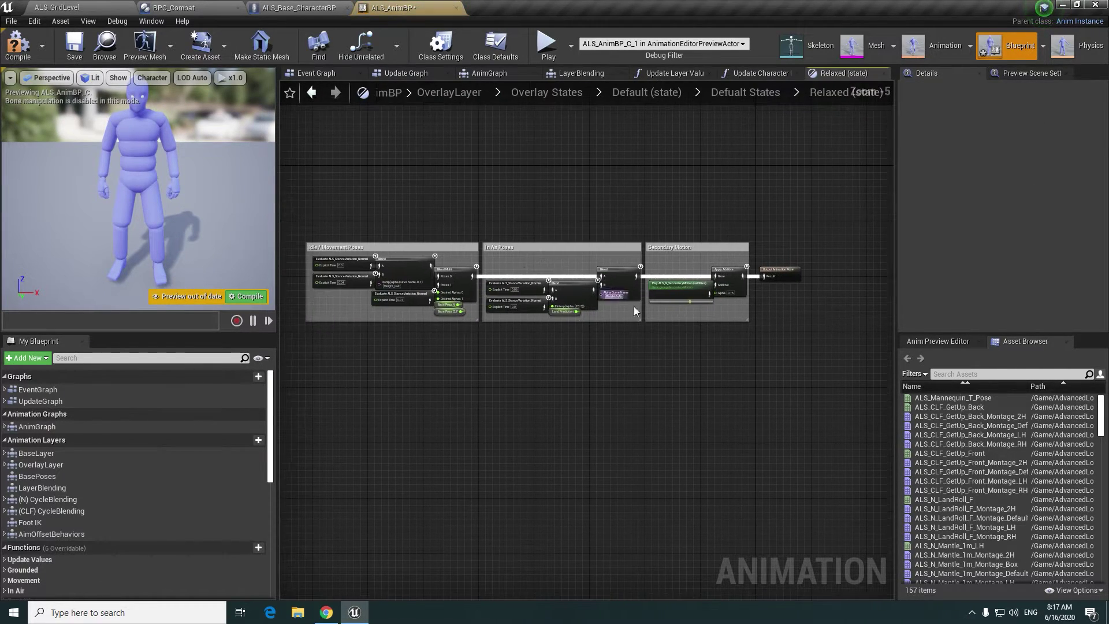
{"action": "left_click", "coordinate": [751, 94]}
{"action": "double_click", "coordinate": [600, 246]}
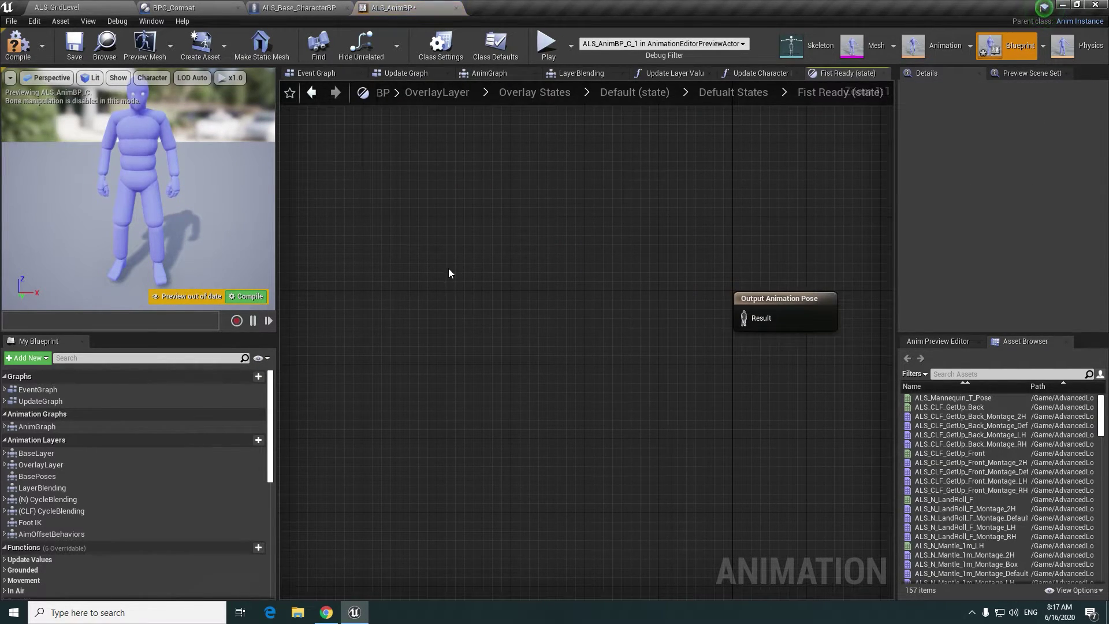
{"action": "key", "text": "ctrl+v"}
- Arrange the pasted nodes, placing Output Animation Pose to the right of Apply Additive
{"action": "right_click_drag", "start_coordinate": [751, 294], "coordinate": [571, 294]}
{"action": "left_click", "coordinate": [570, 293]}
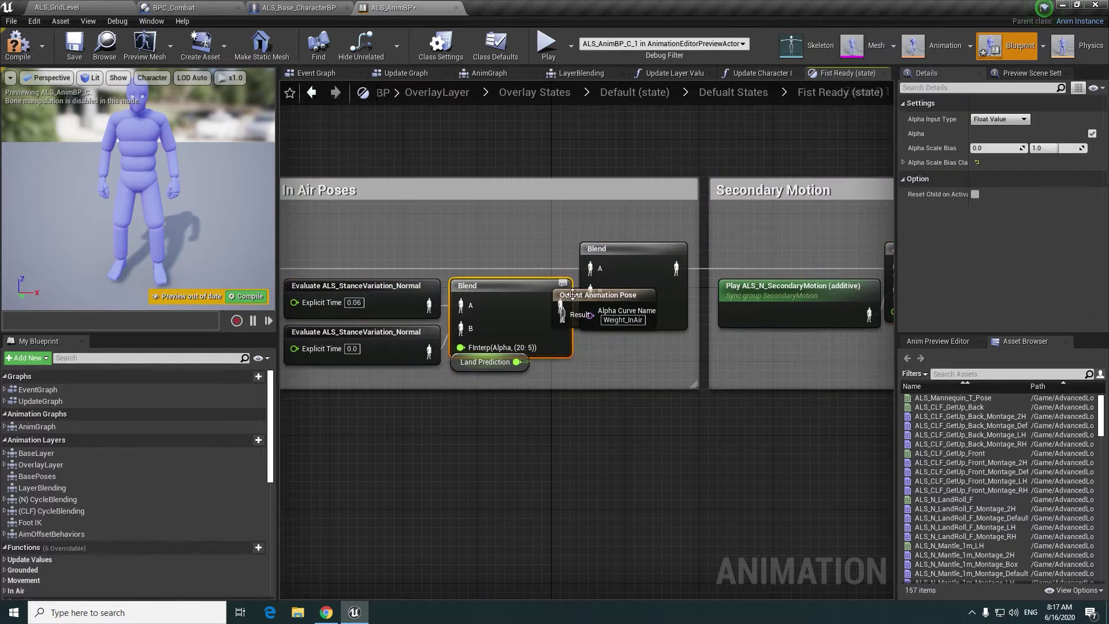
{"action": "left_click_drag", "start_coordinate": [572, 294], "coordinate": [568, 358]}
{"action": "right_click_drag", "start_coordinate": [868, 354], "coordinate": [640, 330]}
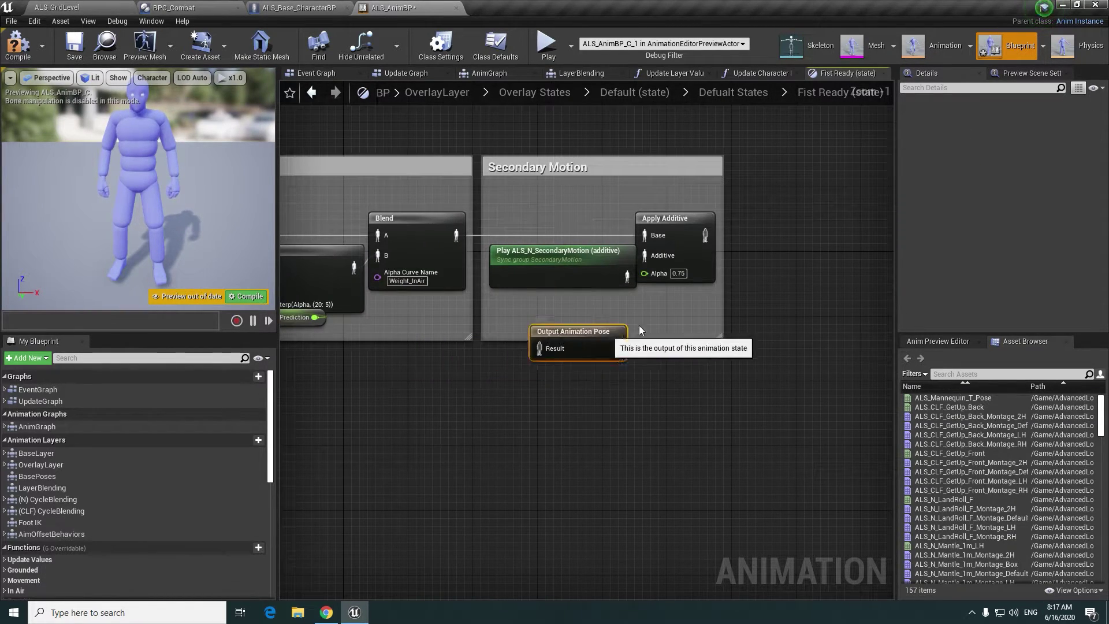
{"action": "left_click_drag", "start_coordinate": [586, 347], "coordinate": [788, 241]}
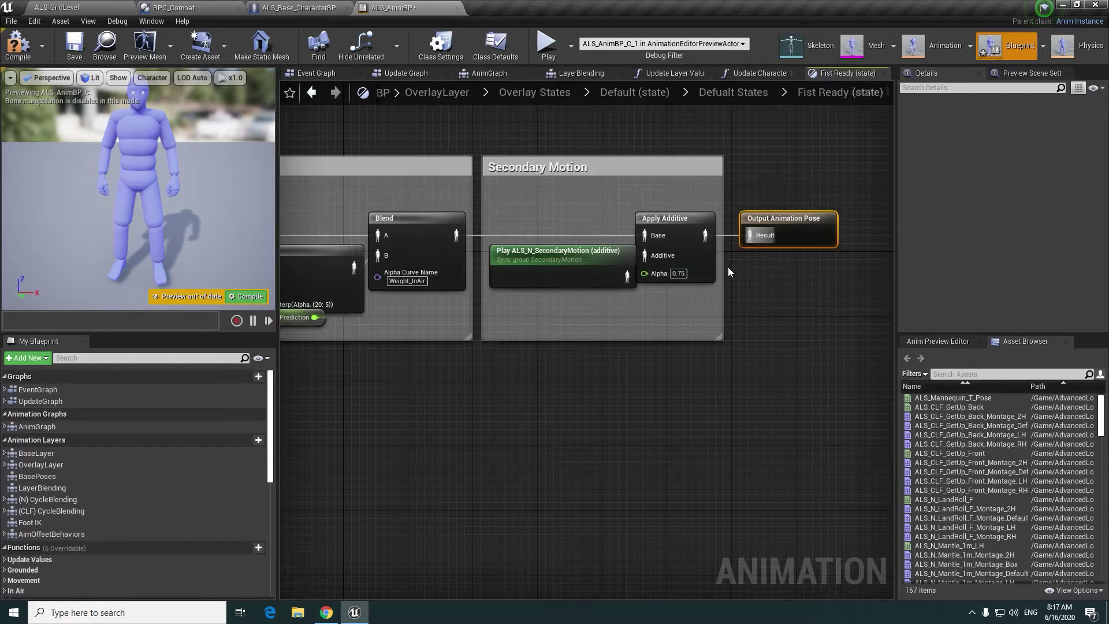
{"action": "right_click_drag", "start_coordinate": [729, 271], "coordinate": [731, 325]}
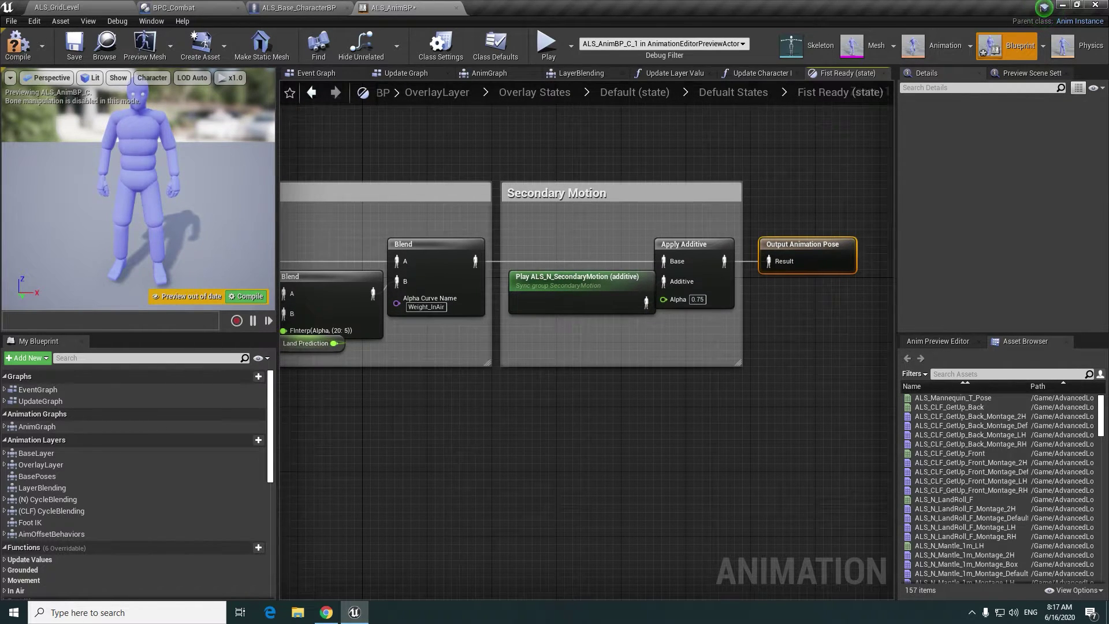
{"action": "mouse_move", "coordinate": [356, 379]}
{"action": "right_mouse_down"}
{"action": "mouse_move", "coordinate": [599, 351]}
{"action": "mouse_move", "coordinate": [892, 372]}
{"action": "right_mouse_up"}
- Delete the top Evaluate ALS_StanceVariation_Normal node and wire a Play KB_Idle node into Blend's A pin
{"action": "left_click", "coordinate": [458, 242]}
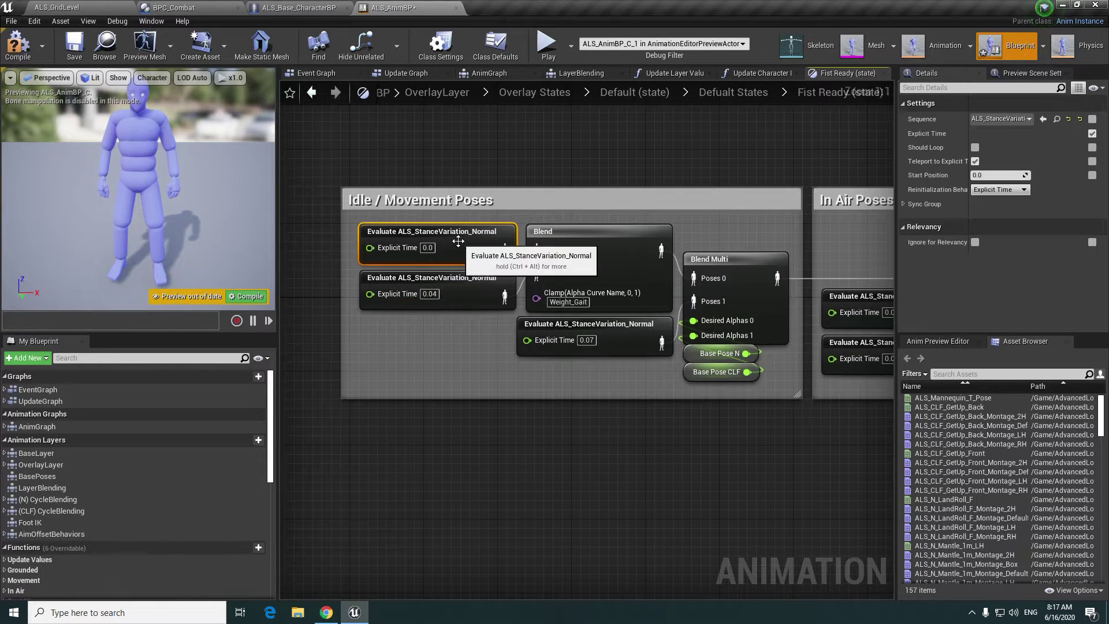
{"action": "key", "text": "Delete"}
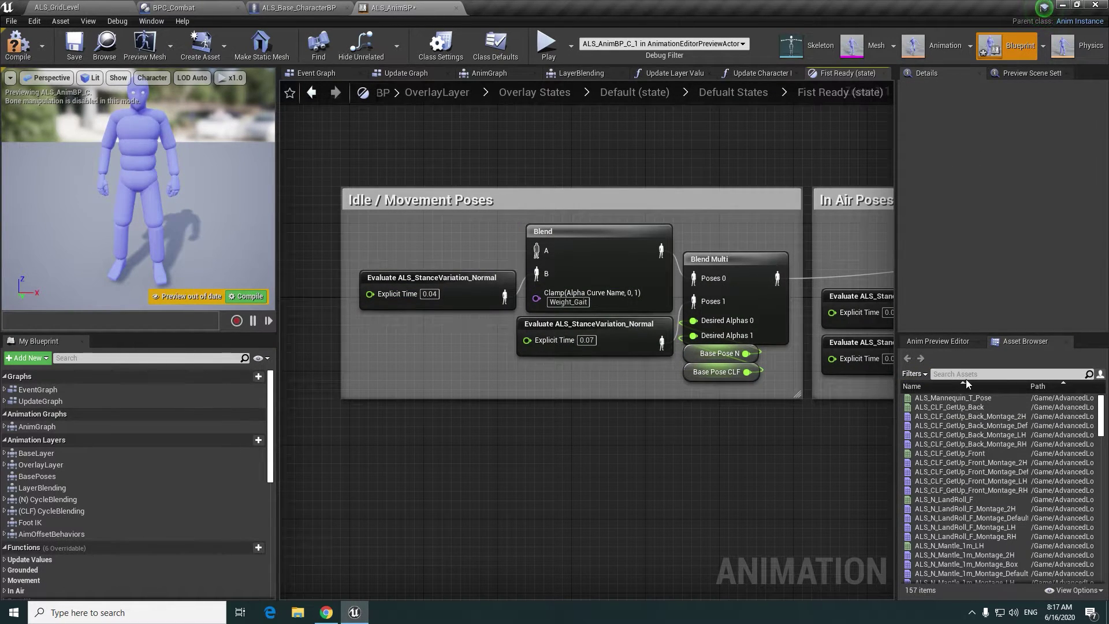
{"action": "type", "text": "kb"}
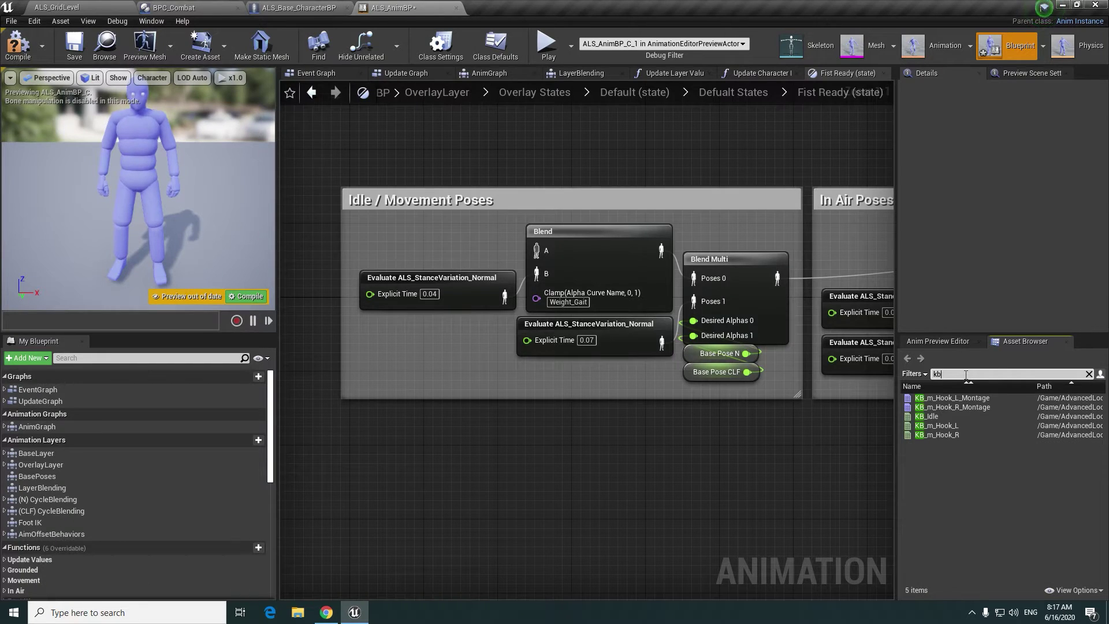
{"action": "left_click_drag", "start_coordinate": [937, 416], "coordinate": [422, 240]}
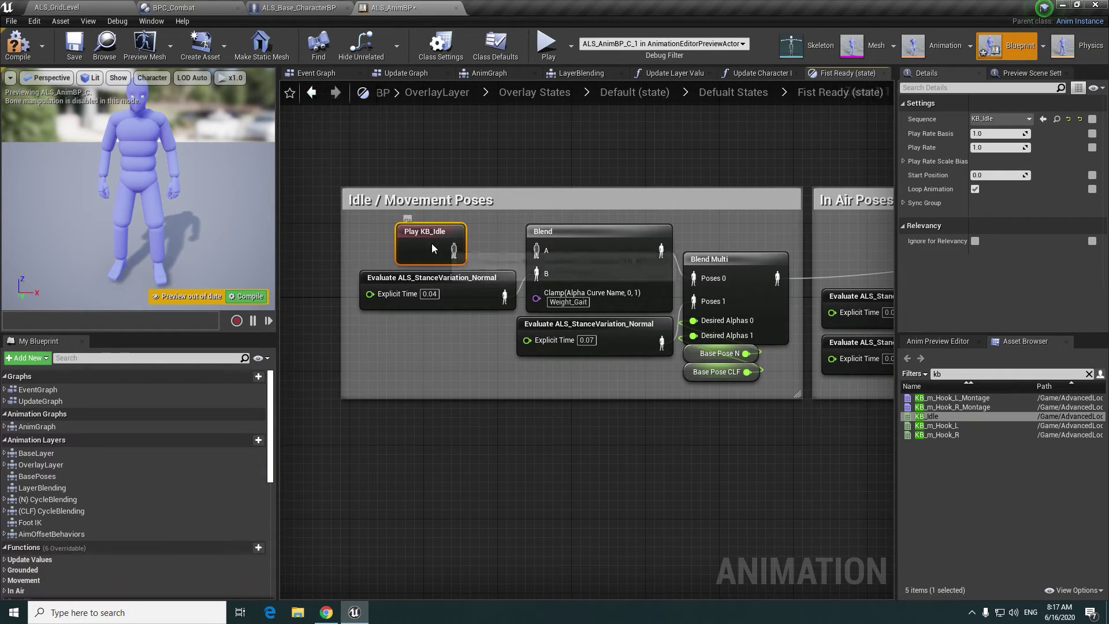
{"action": "left_click_drag", "start_coordinate": [444, 241], "coordinate": [544, 250]}
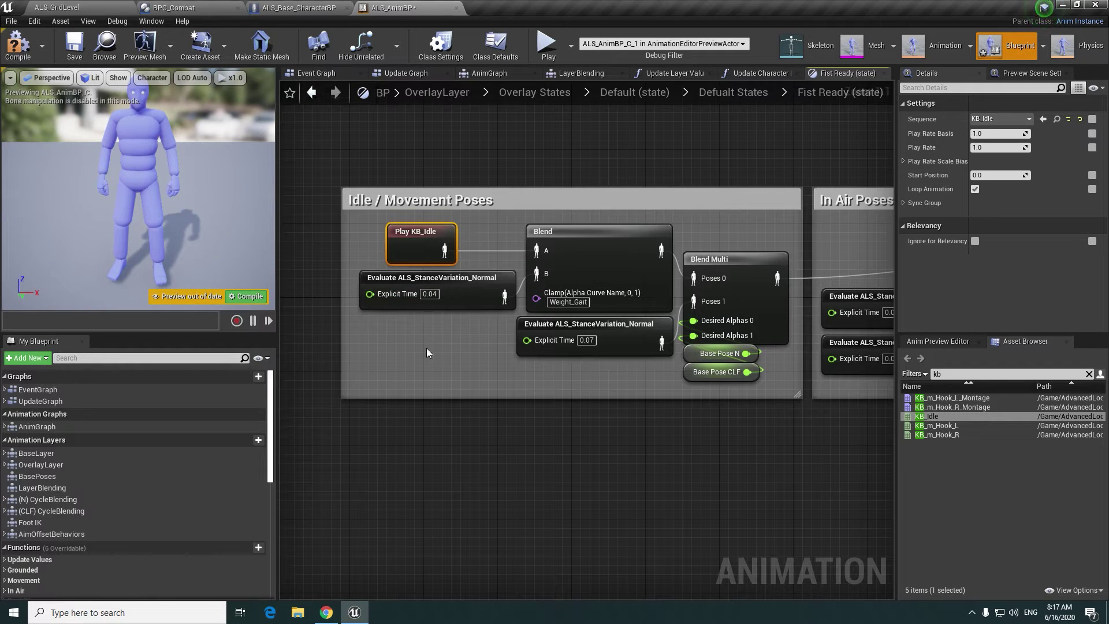
{"action": "right_click_drag", "start_coordinate": [428, 353], "coordinate": [419, 375]}
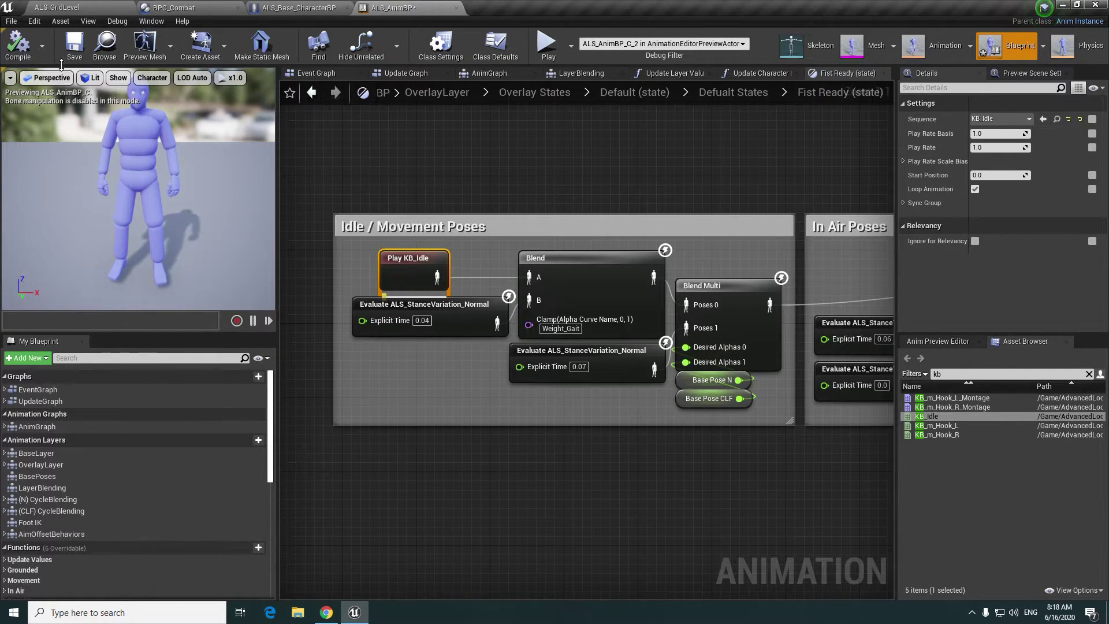
- Save ALS_AnimBP, then browse to AdvancedLocomotionV4 > Combat > Anim and open KB_m_Hook_R
{"action": "left_click", "coordinate": [73, 47]}
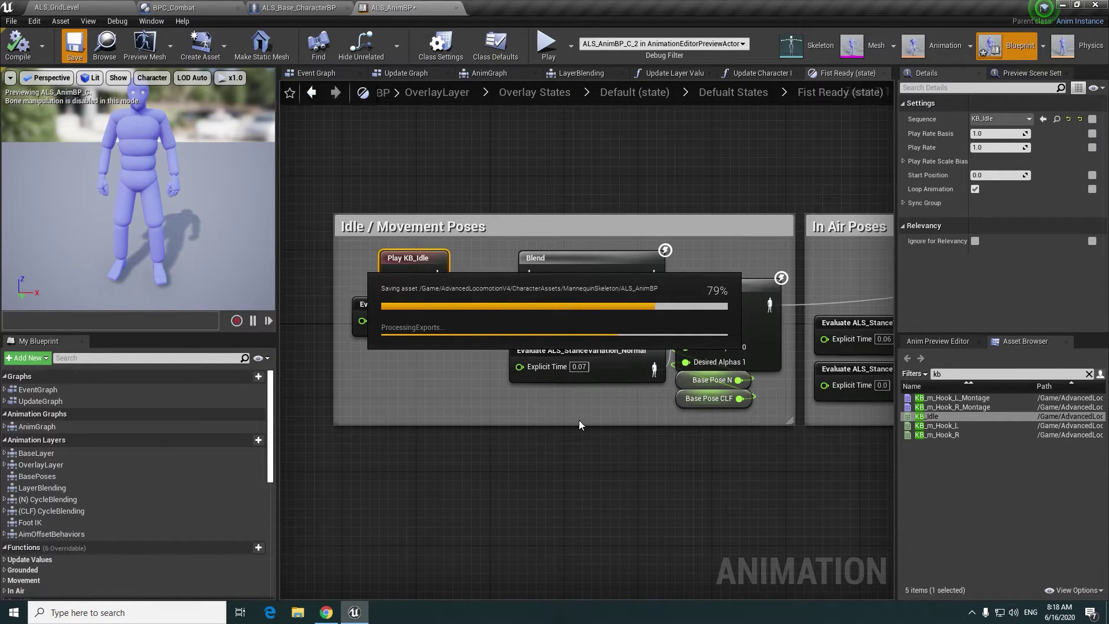
{"action": "left_click", "coordinate": [97, 3]}
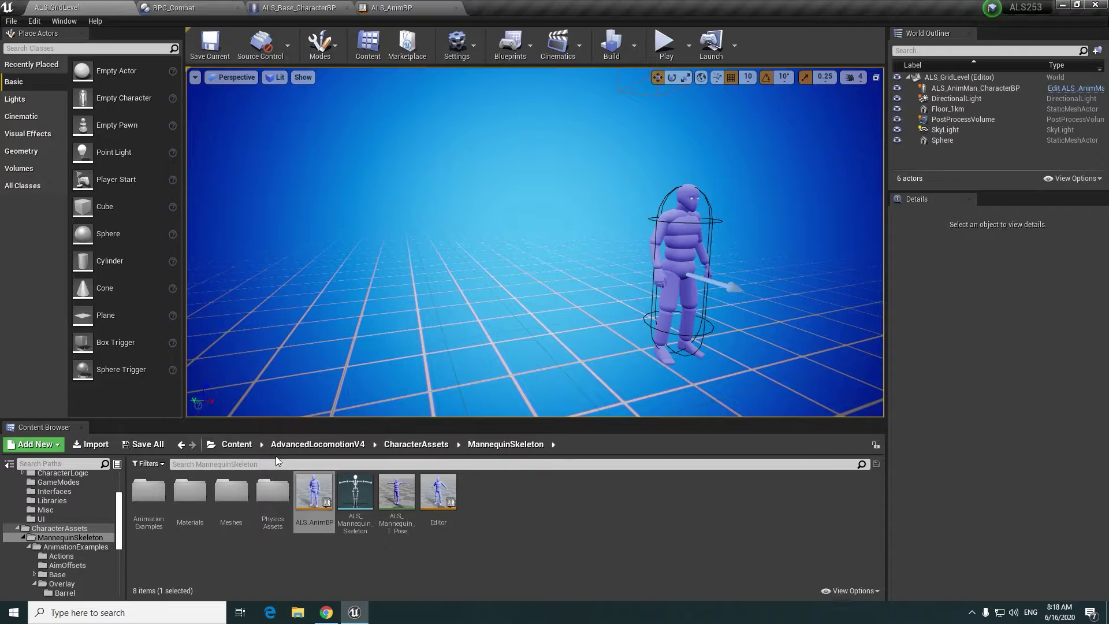
{"action": "left_click", "coordinate": [396, 445]}
{"action": "left_click", "coordinate": [306, 444]}
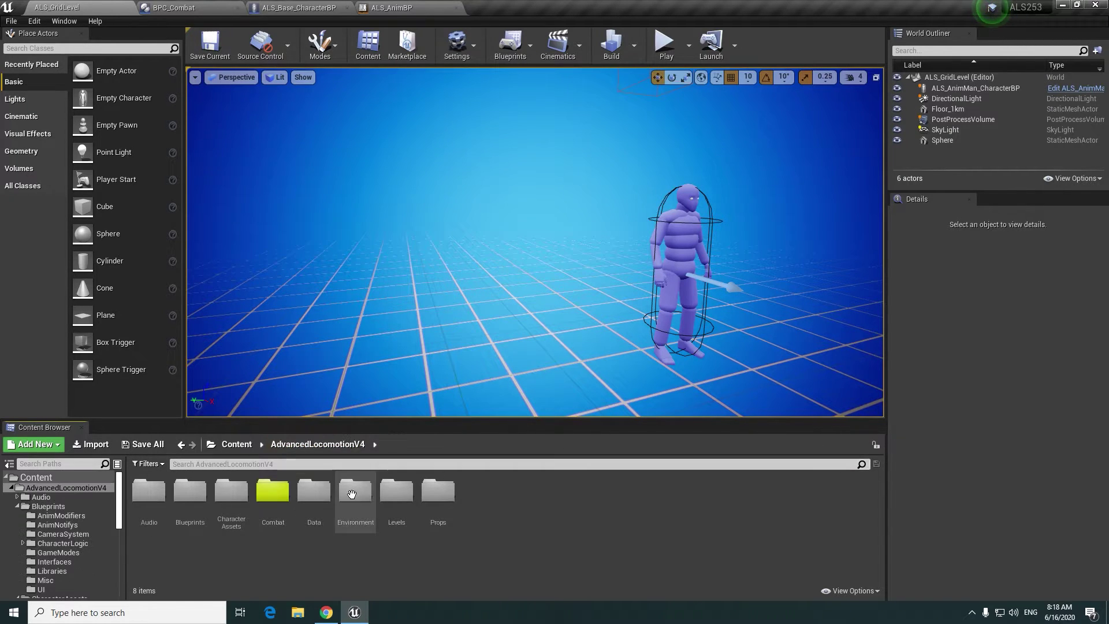
{"action": "double_click", "coordinate": [282, 512]}
{"action": "double_click", "coordinate": [153, 508]}
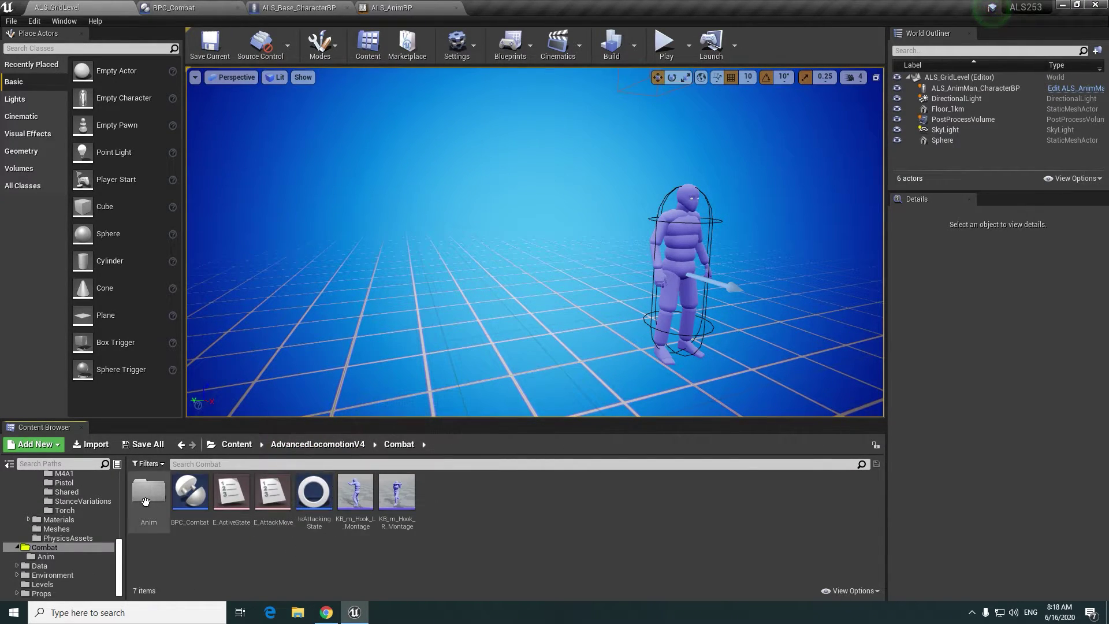
{"action": "double_click", "coordinate": [232, 492]}
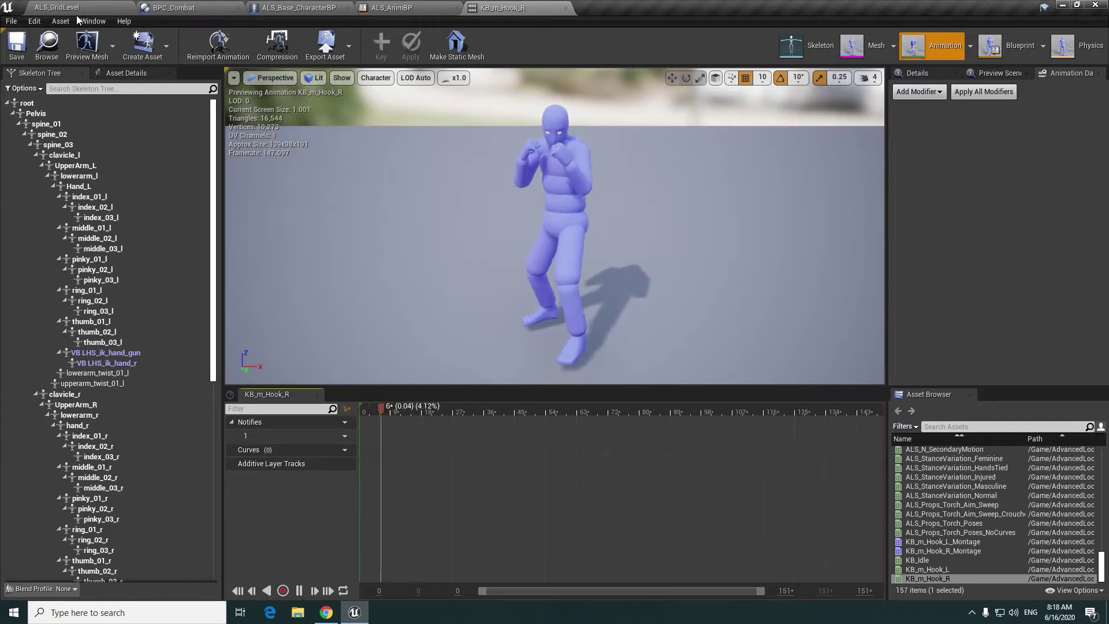
- Show the Animation Data Modifiers panel as a floating, widened window
{"action": "left_click", "coordinate": [90, 22]}
{"action": "left_click", "coordinate": [120, 193]}
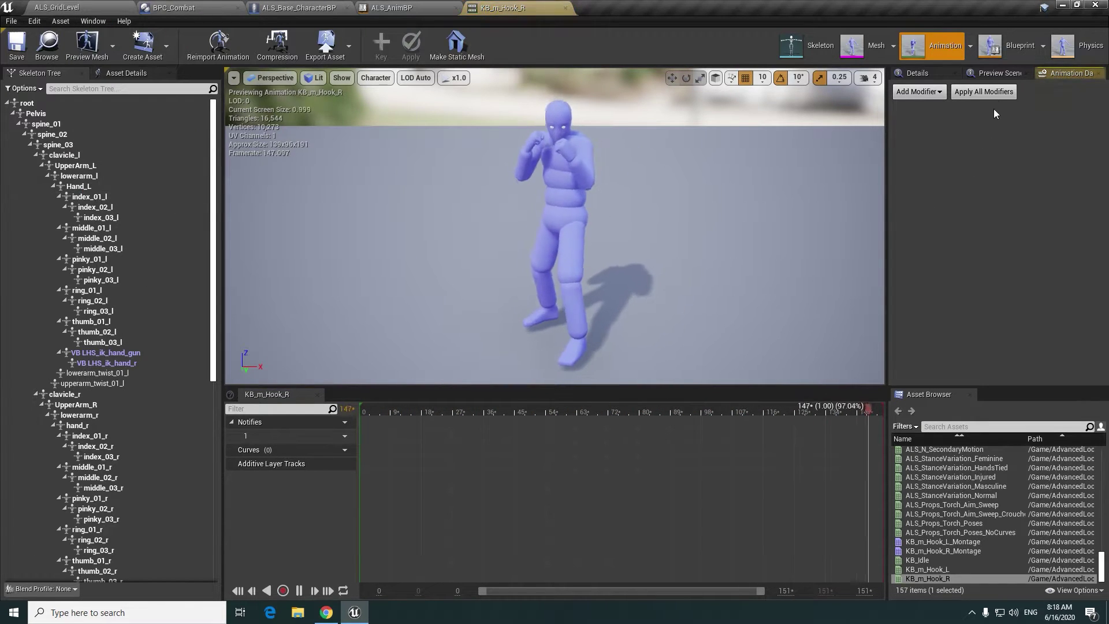
{"action": "left_click_drag", "start_coordinate": [1059, 74], "coordinate": [752, 191]}
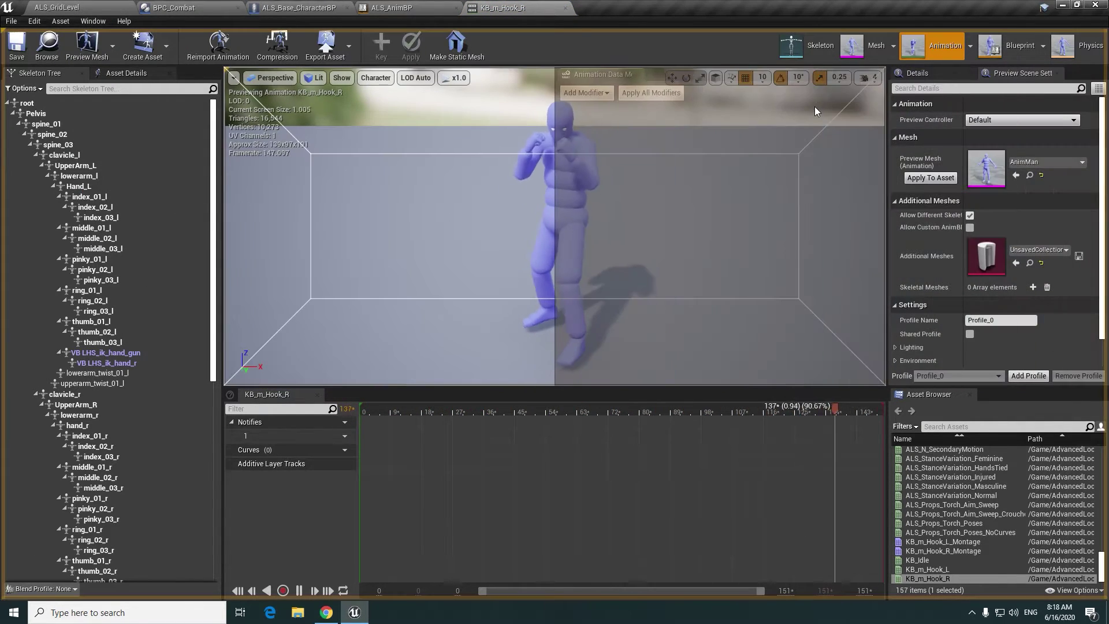
{"action": "left_click_drag", "start_coordinate": [615, 69], "coordinate": [733, 46]}
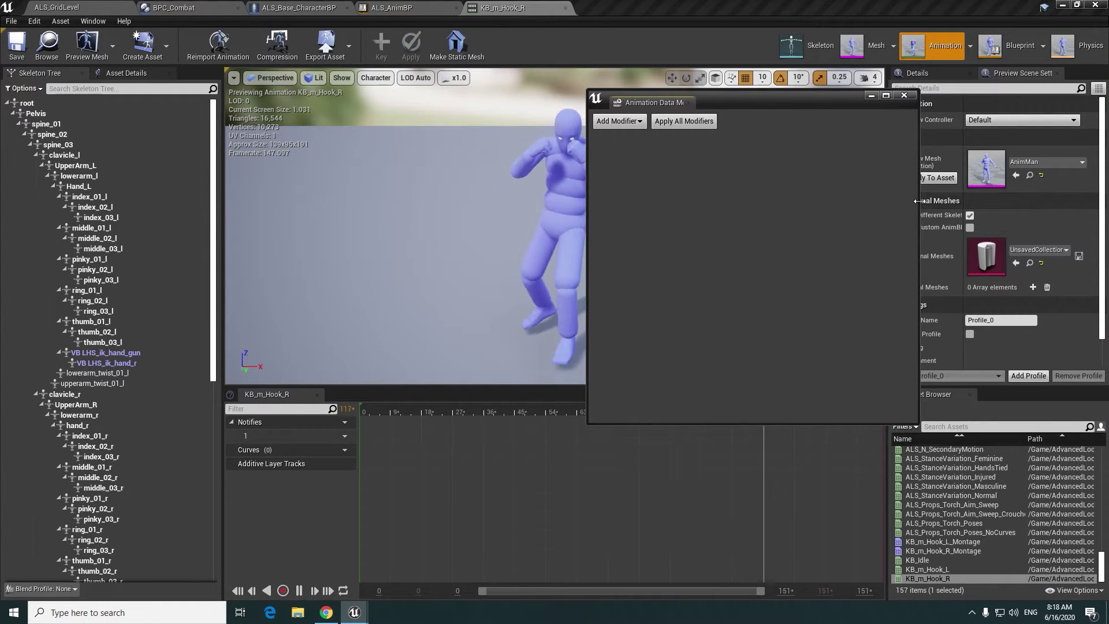
{"action": "left_click_drag", "start_coordinate": [919, 203], "coordinate": [1054, 203]}
{"action": "left_click_drag", "start_coordinate": [587, 208], "coordinate": [488, 203]}
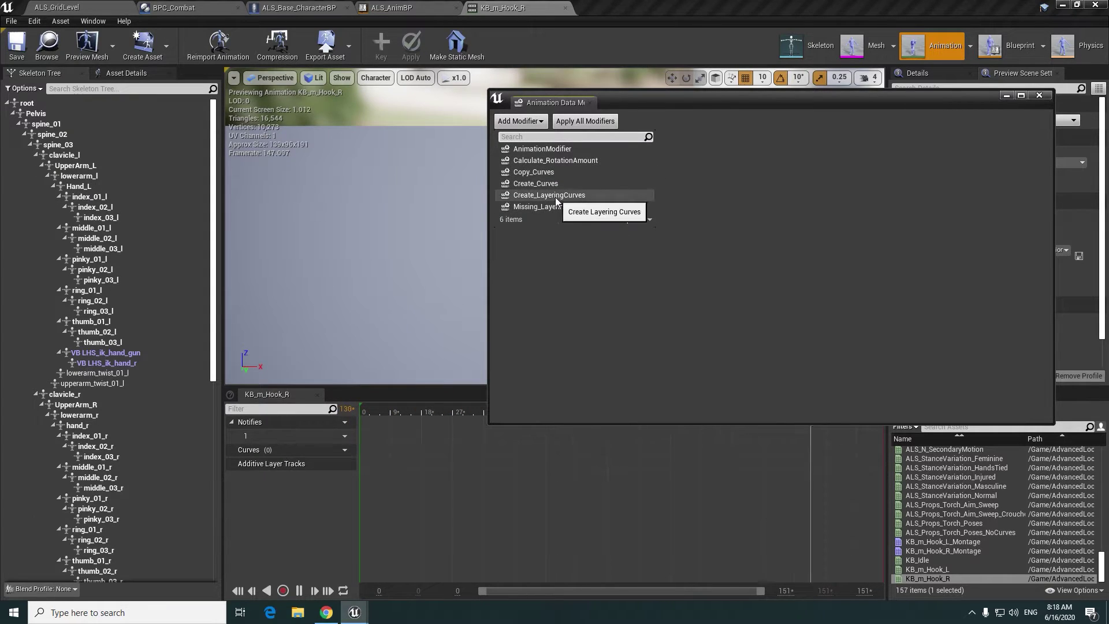
- Add the Create_LayeringCurves modifier and switch off Key Each Frame
{"action": "left_click", "coordinate": [555, 195]}
{"action": "left_click", "coordinate": [546, 142]}
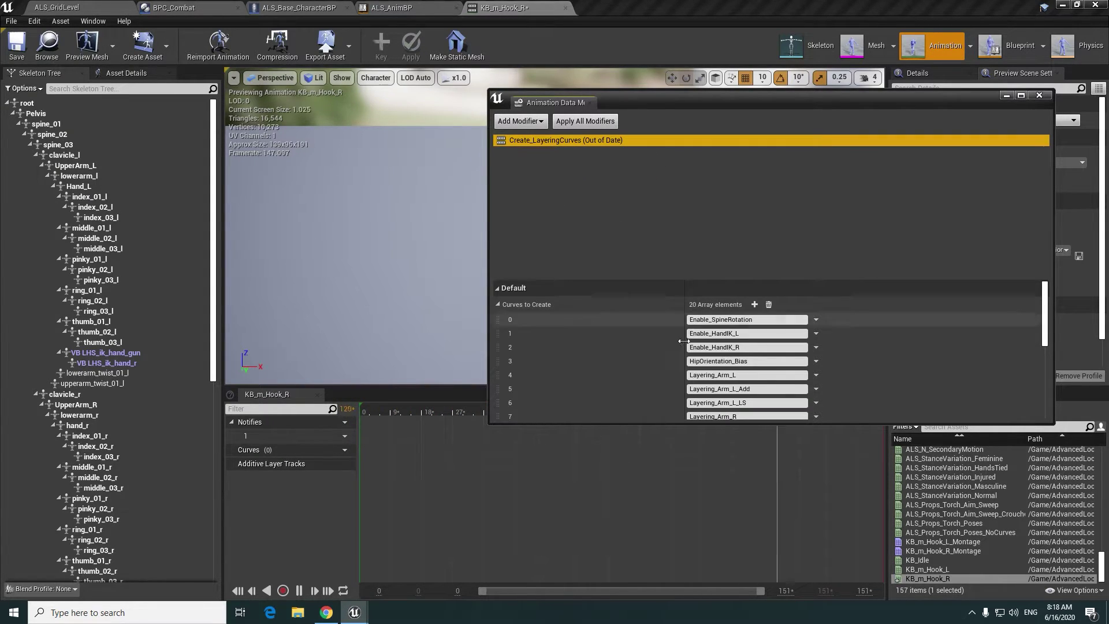
{"action": "scroll", "coordinate": [649, 380], "scroll_direction": "down", "scroll_amount": 5}
{"action": "scroll", "coordinate": [650, 380], "scroll_direction": "down", "scroll_amount": 5}
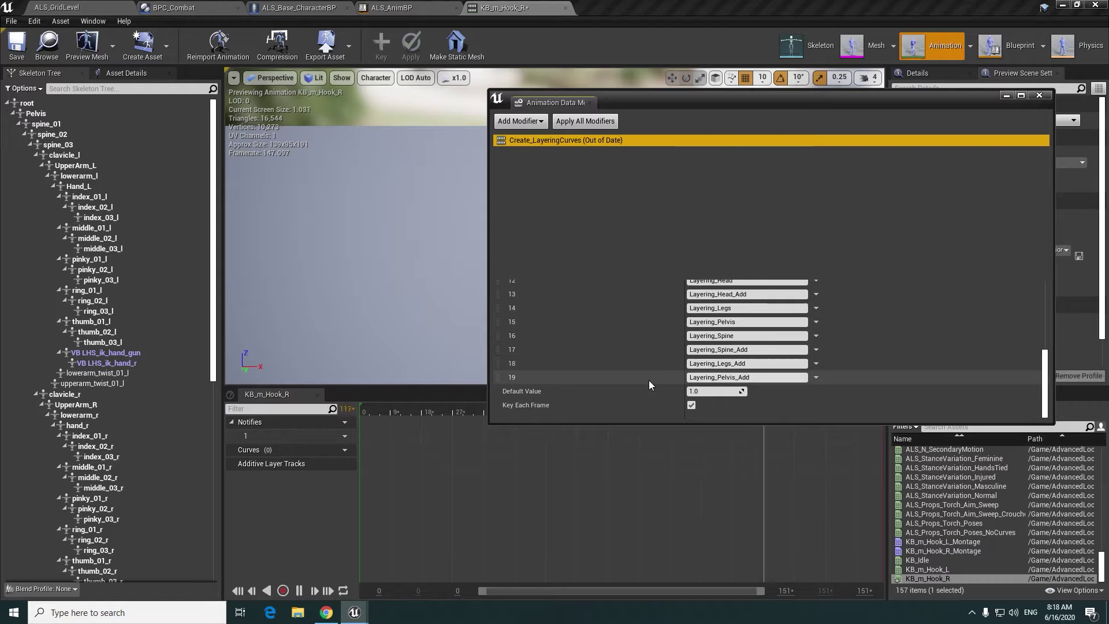
{"action": "left_click", "coordinate": [691, 405]}
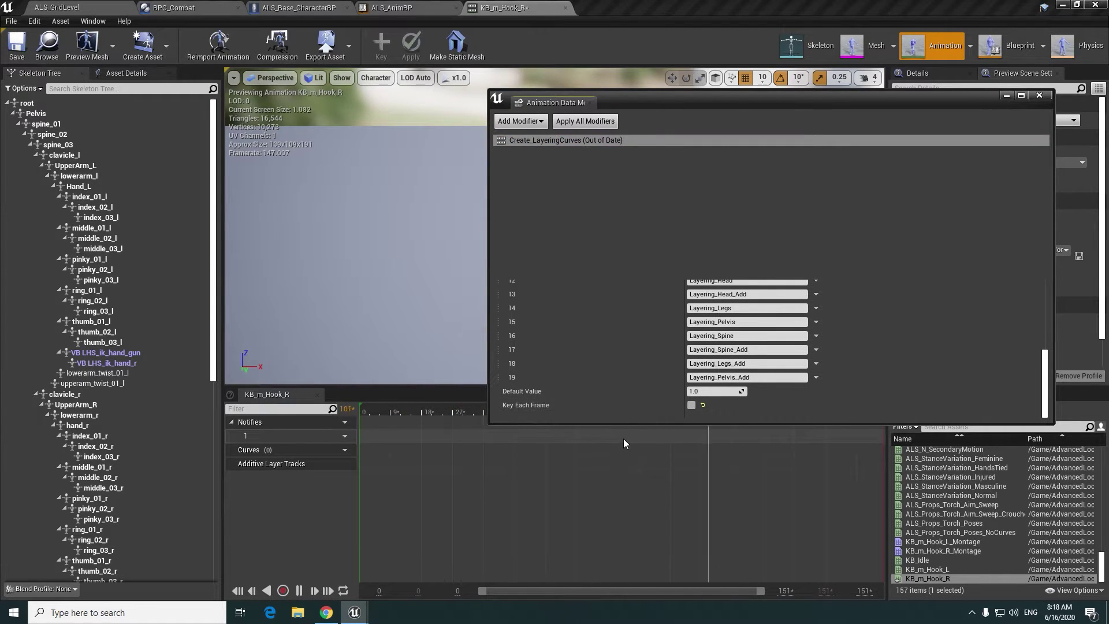
{"action": "left_click", "coordinate": [573, 123]}
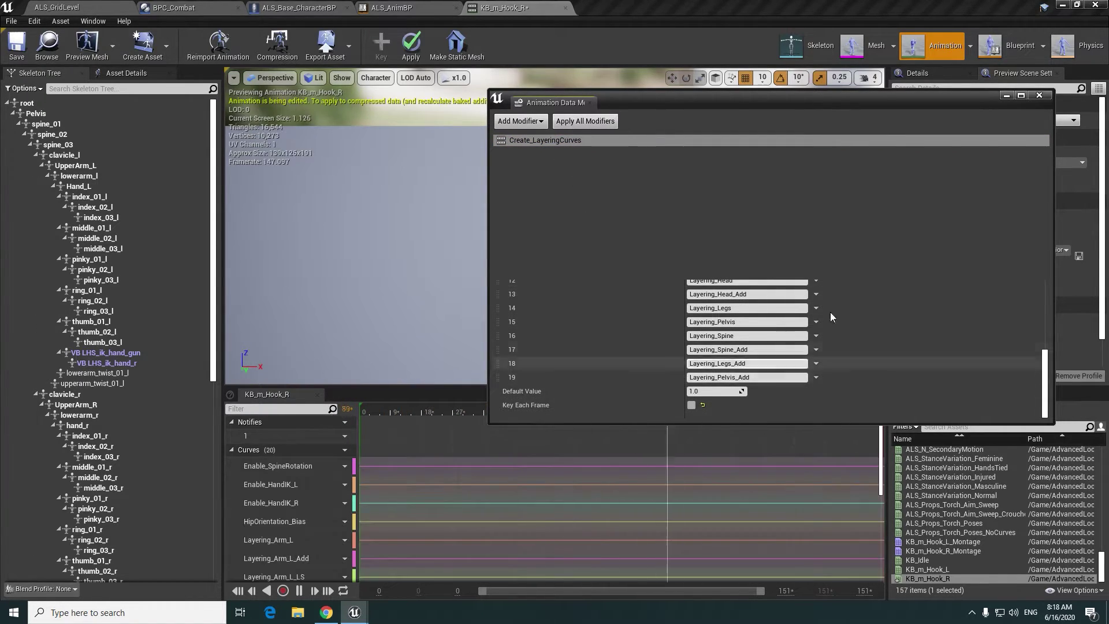
{"action": "left_click", "coordinate": [1037, 95]}
{"action": "scroll", "coordinate": [389, 495], "scroll_direction": "down", "scroll_amount": 5}
{"action": "scroll", "coordinate": [390, 496], "scroll_direction": "down", "scroll_amount": 5}
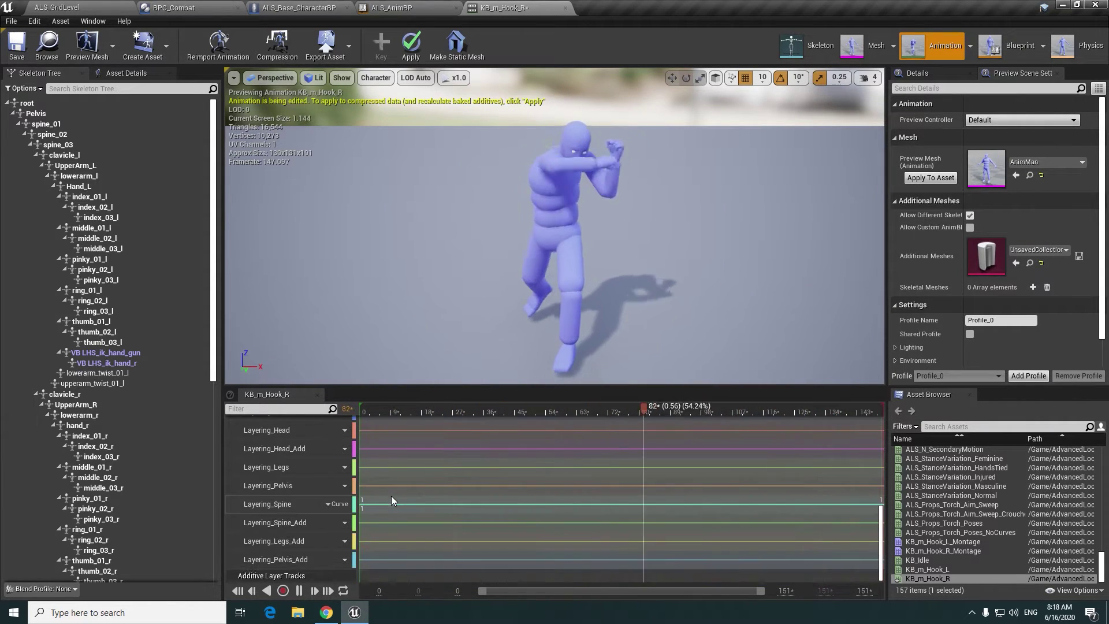
{"action": "scroll", "coordinate": [382, 492], "scroll_direction": "up", "scroll_amount": 10}
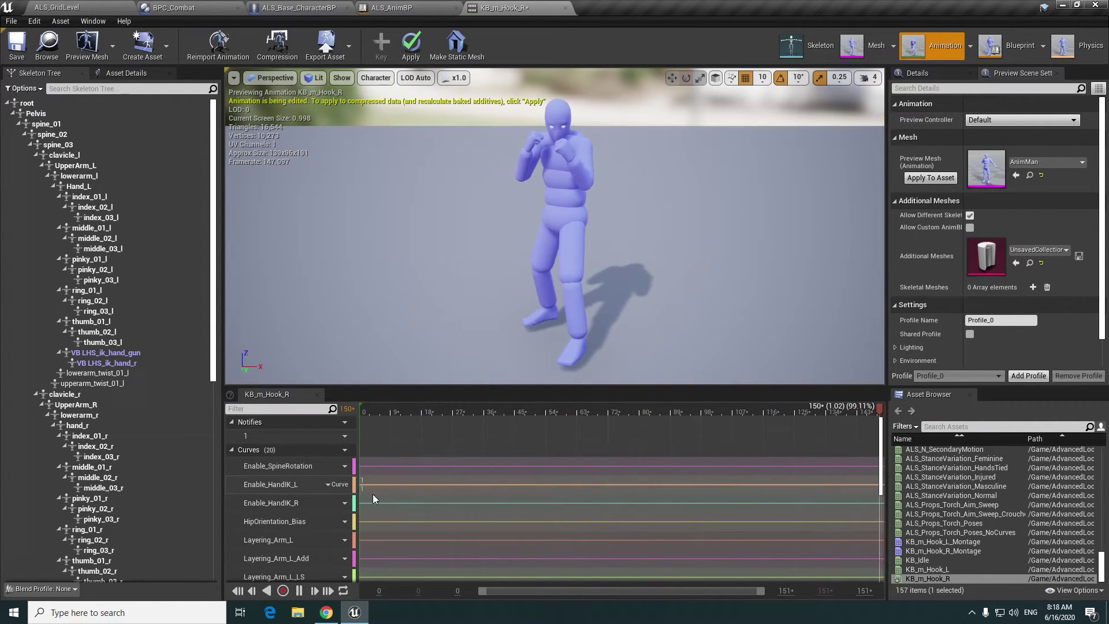
{"action": "left_click", "coordinate": [337, 466]}
{"action": "left_click", "coordinate": [347, 511]}
{"action": "left_click", "coordinate": [338, 465]}
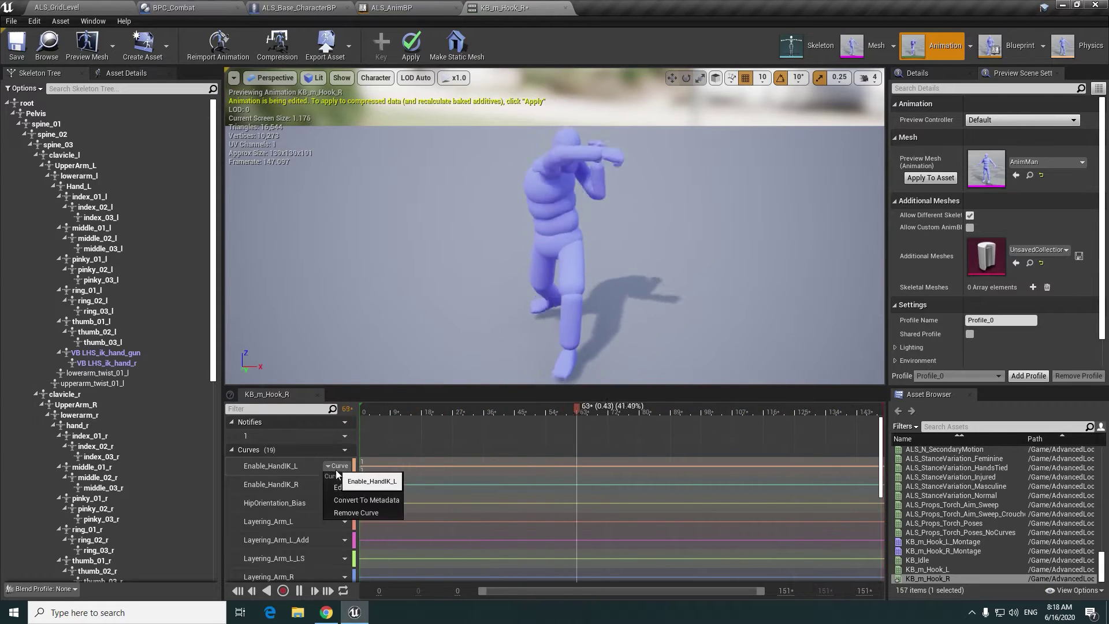
{"action": "left_click", "coordinate": [345, 512]}
{"action": "left_click", "coordinate": [338, 465]}
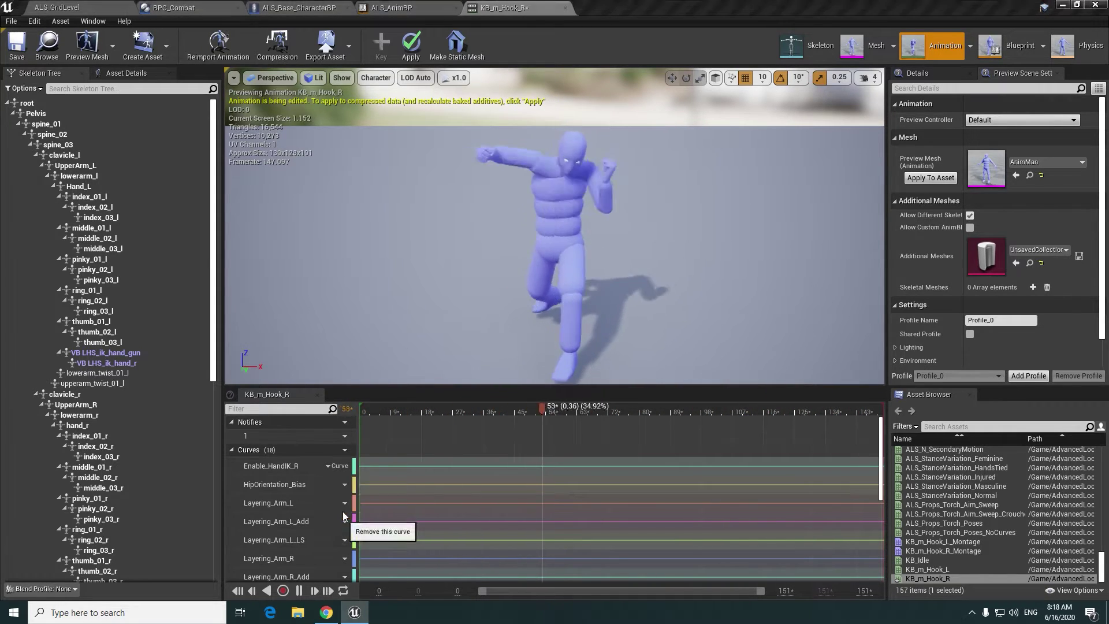
{"action": "left_click", "coordinate": [342, 511]}
{"action": "left_click", "coordinate": [335, 466]}
{"action": "left_click", "coordinate": [345, 512]}
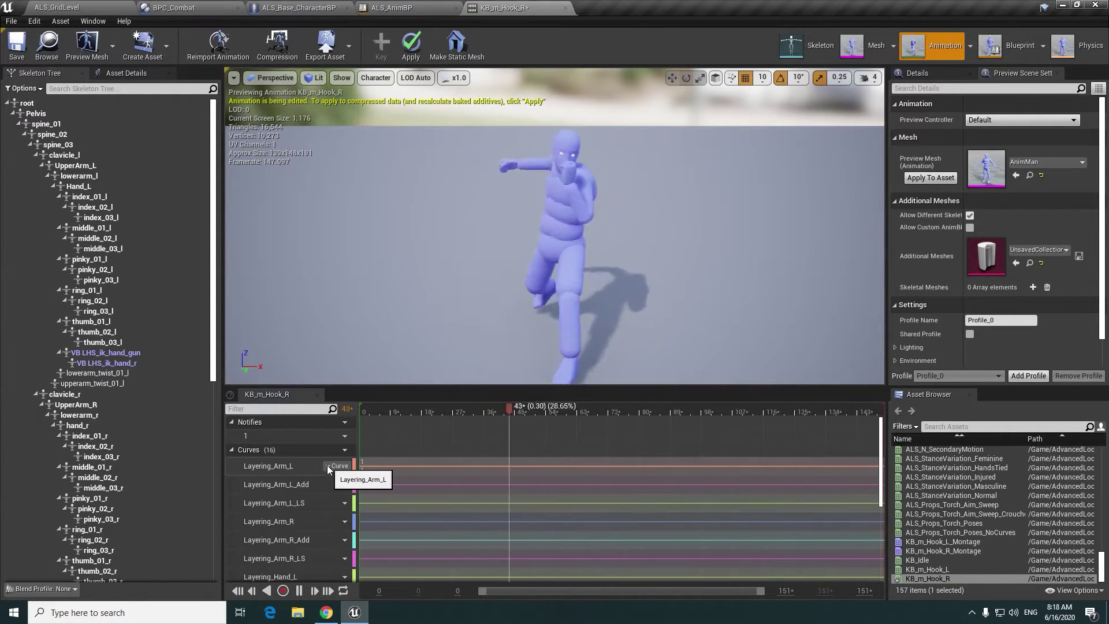
{"action": "scroll", "coordinate": [331, 506], "scroll_direction": "down", "scroll_amount": 2}
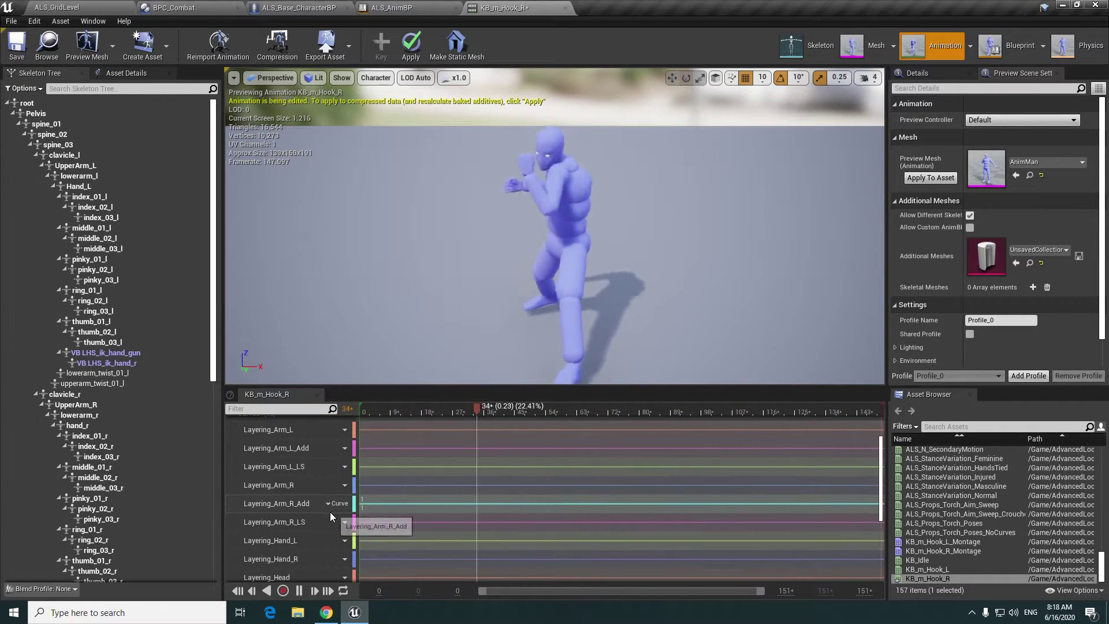
{"action": "scroll", "coordinate": [324, 508], "scroll_direction": "down", "scroll_amount": 4}
{"action": "scroll", "coordinate": [311, 546], "scroll_direction": "down", "scroll_amount": 4}
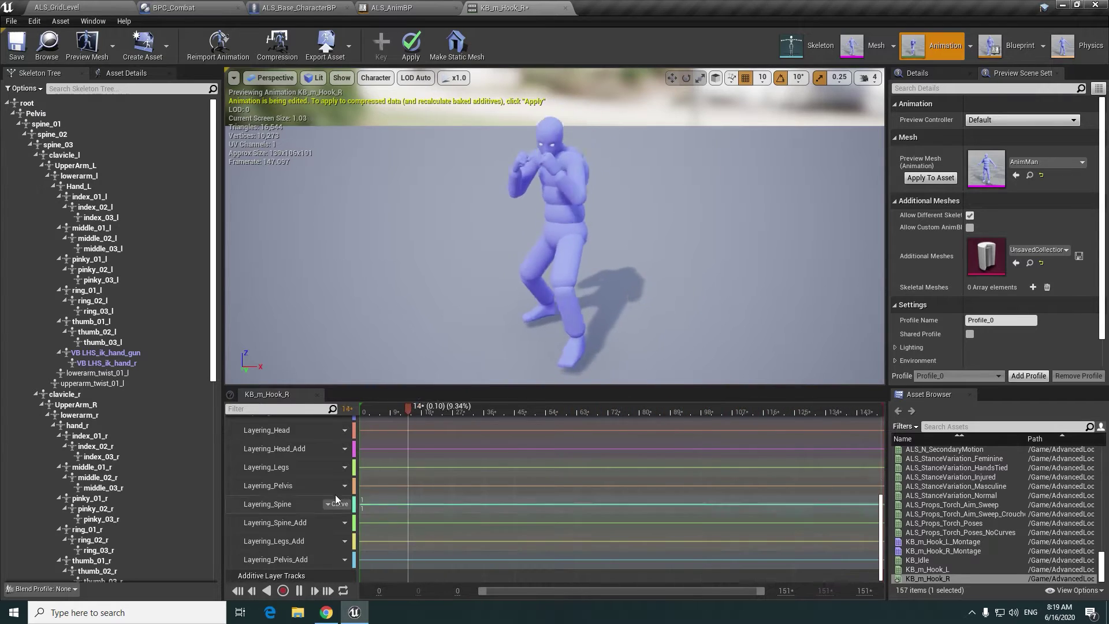
{"action": "scroll", "coordinate": [330, 494], "scroll_direction": "up", "scroll_amount": 3}
{"action": "scroll", "coordinate": [329, 494], "scroll_direction": "up", "scroll_amount": 3}
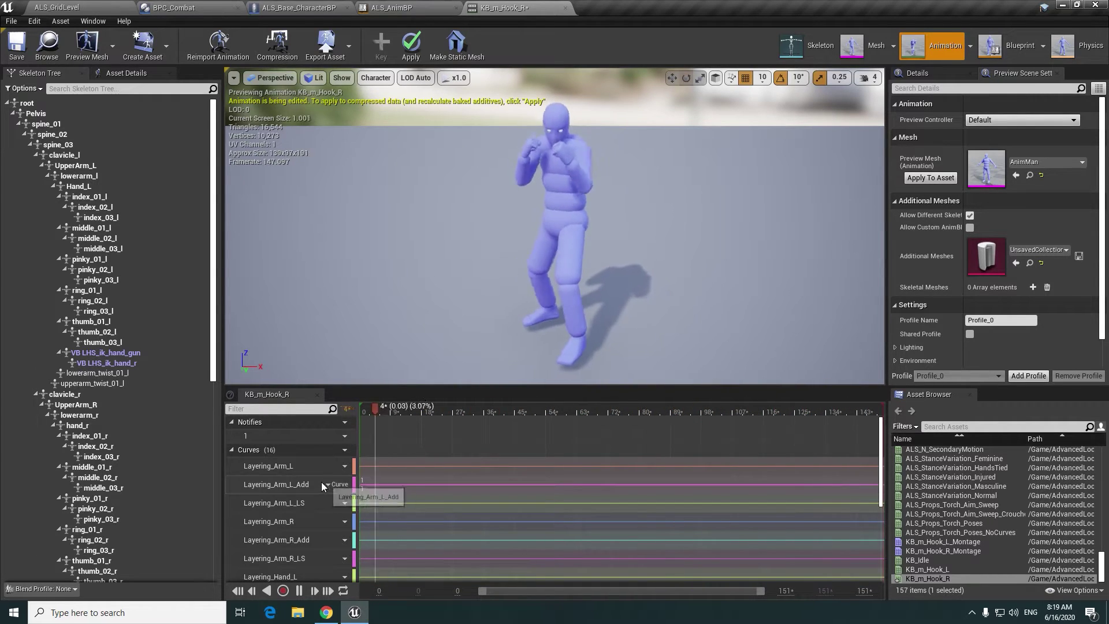
{"action": "scroll", "coordinate": [341, 491], "scroll_direction": "down", "scroll_amount": 2}
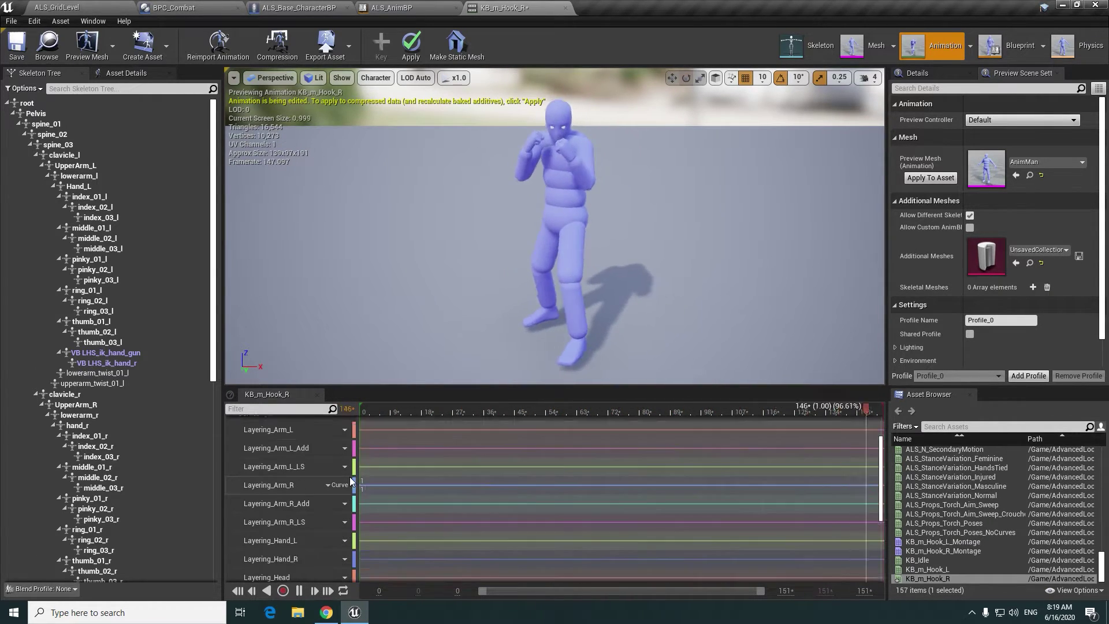
{"action": "scroll", "coordinate": [349, 468], "scroll_direction": "up", "scroll_amount": 1}
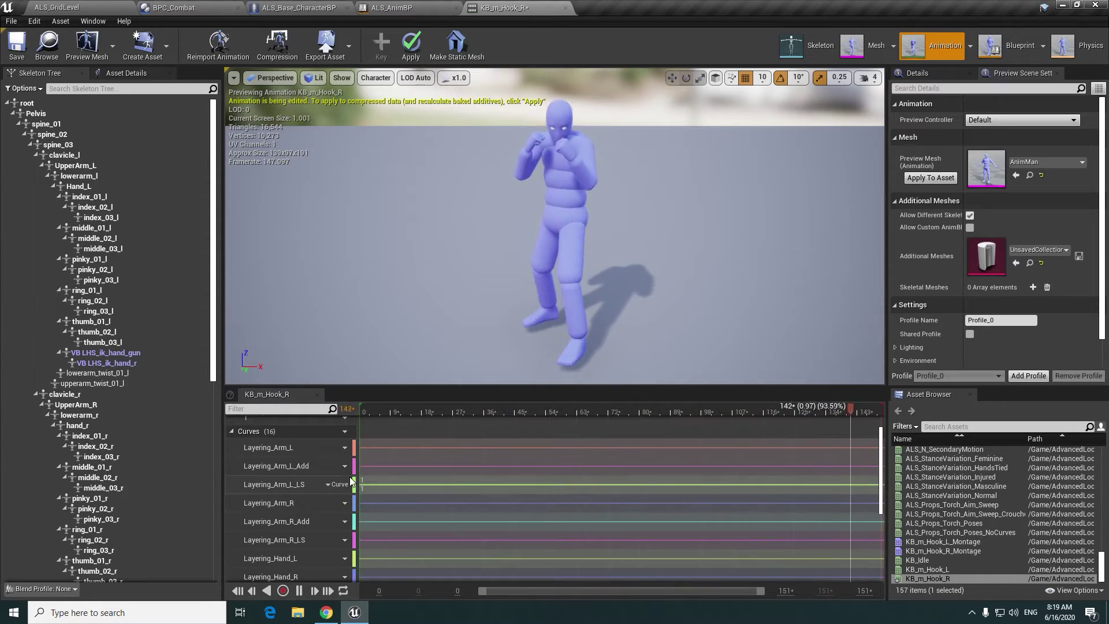
- Set the Layering_Arm_L_Add and Layering_Arm_R_Add curves in KB_m_Hook_R to 0
{"action": "double_click", "coordinate": [382, 469]}
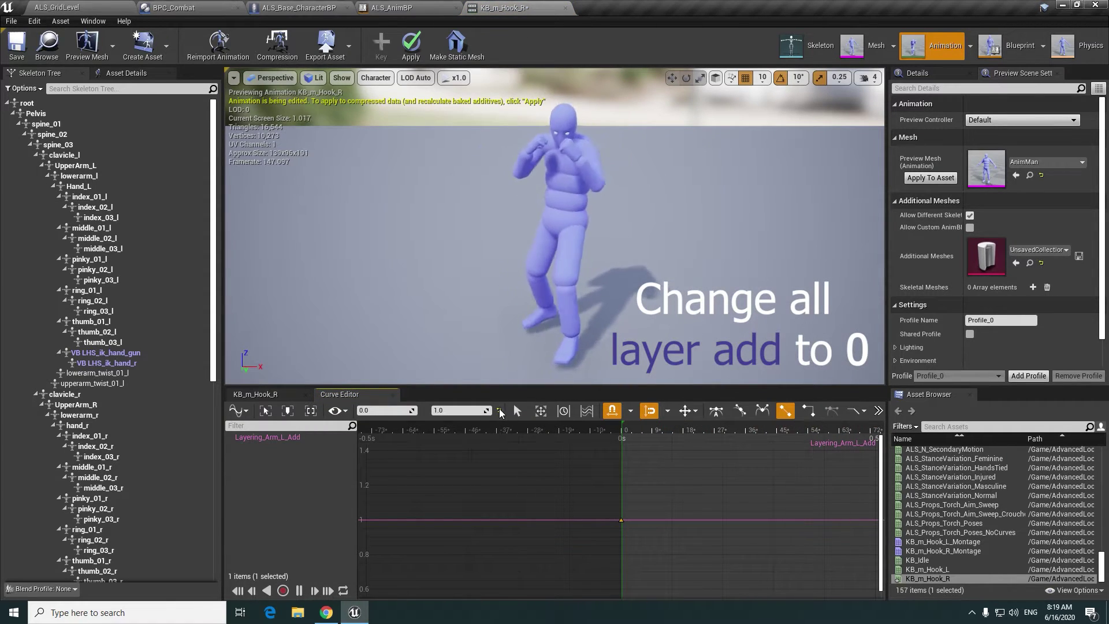
{"action": "left_click_drag", "start_coordinate": [501, 412], "coordinate": [301, 402]}
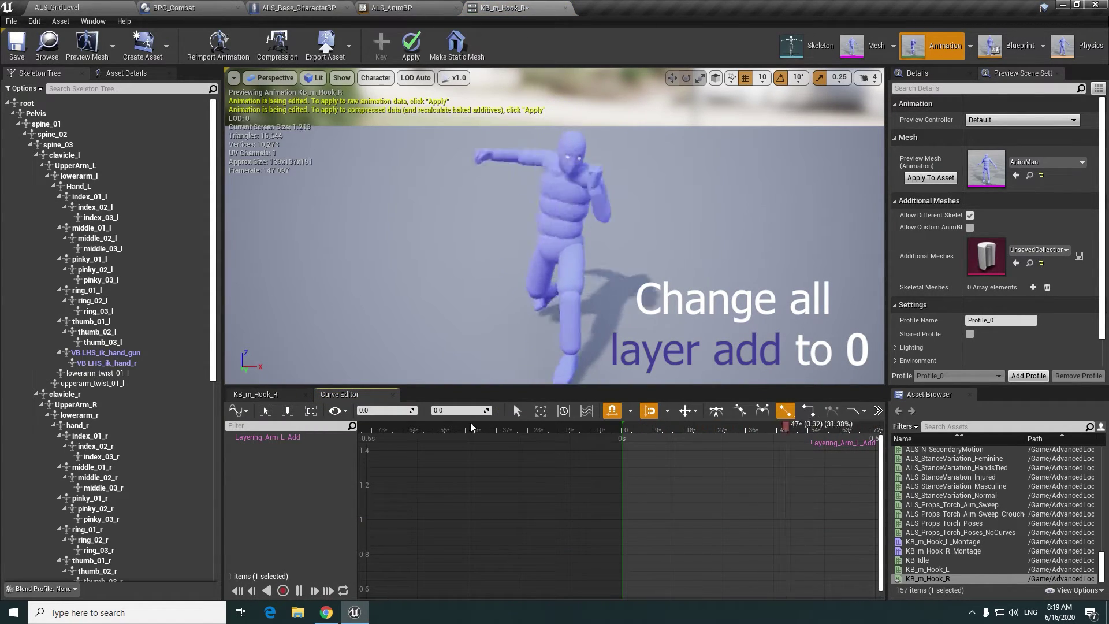
{"action": "left_click", "coordinate": [301, 398]}
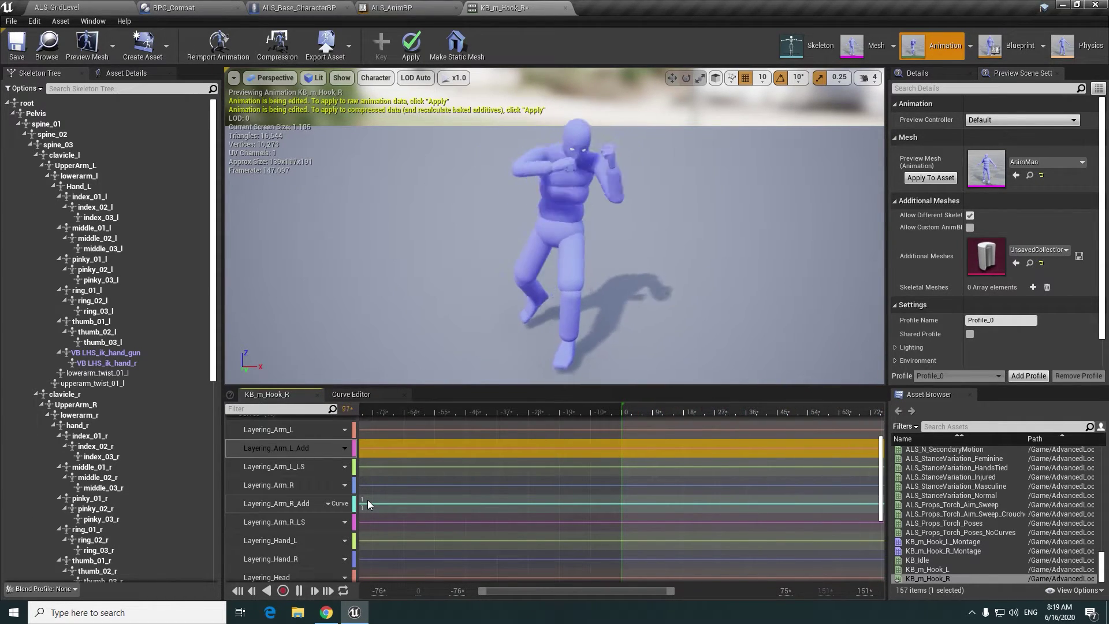
{"action": "double_click", "coordinate": [367, 500]}
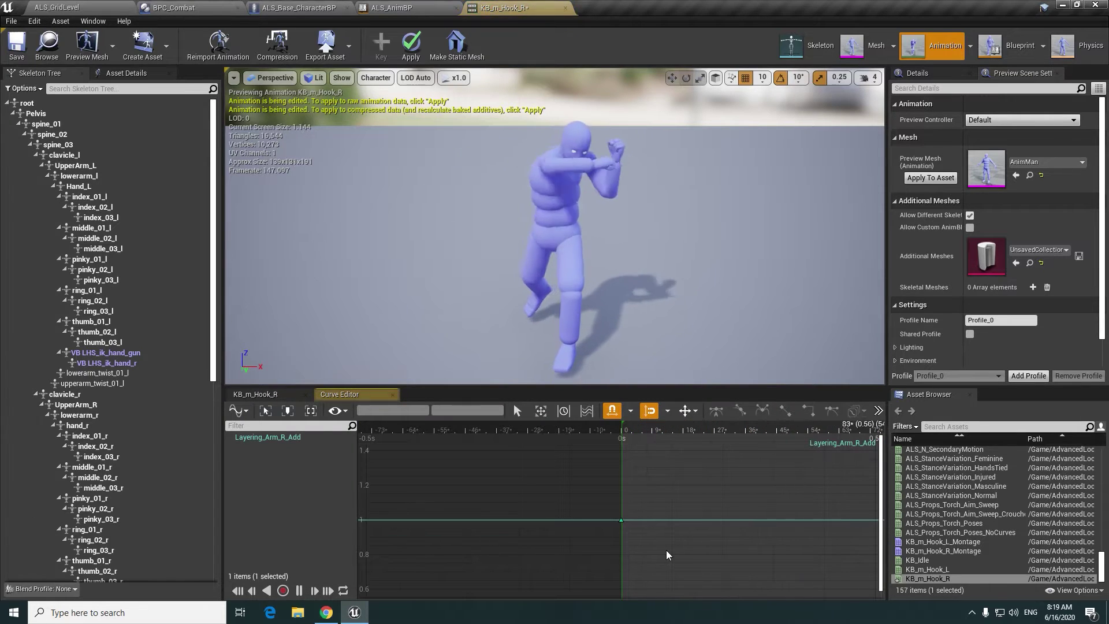
{"action": "left_click", "coordinate": [254, 394]}
{"action": "scroll", "coordinate": [411, 532], "scroll_direction": "down", "scroll_amount": 2}
{"action": "scroll", "coordinate": [374, 473], "scroll_direction": "down", "scroll_amount": 1}
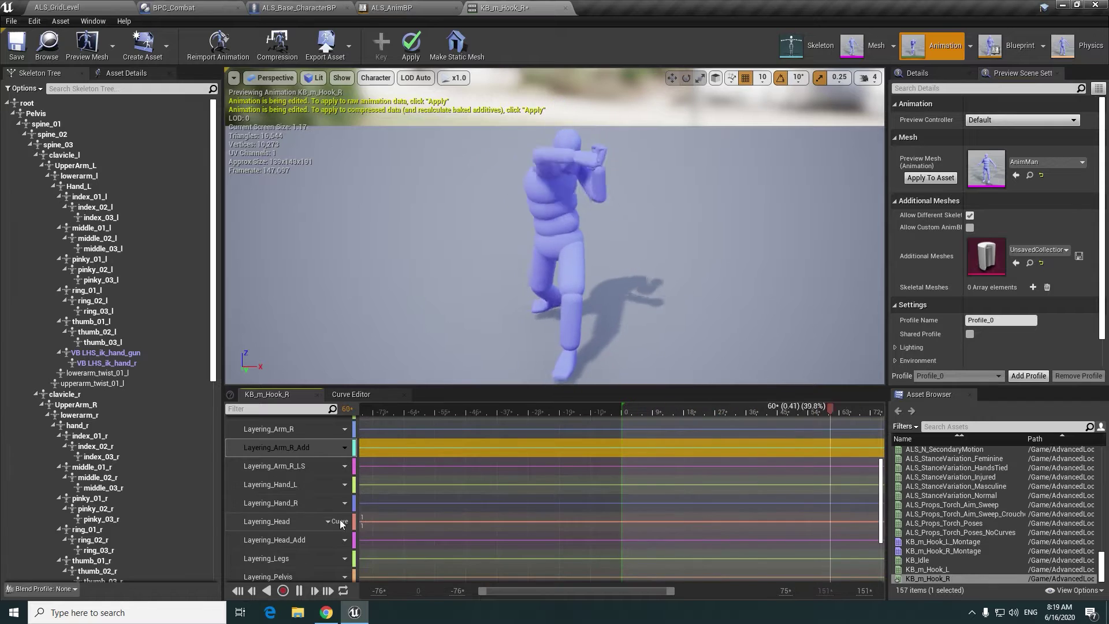
{"action": "scroll", "coordinate": [327, 511], "scroll_direction": "down", "scroll_amount": 1}
- Set the Layering_Head_Add, Spine_Add and Pelvis_Add curves to 0, save KB_m_Hook_R, and load KB_m_Hook_L
{"action": "double_click", "coordinate": [368, 519]}
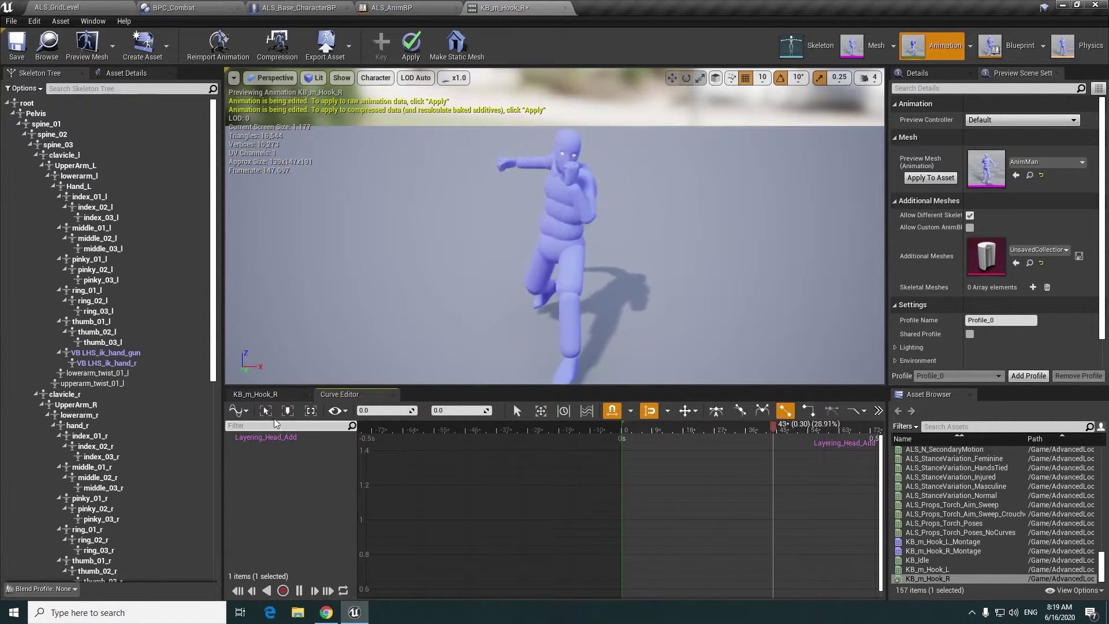
{"action": "left_click", "coordinate": [254, 394]}
{"action": "scroll", "coordinate": [435, 529], "scroll_direction": "down", "scroll_amount": 3}
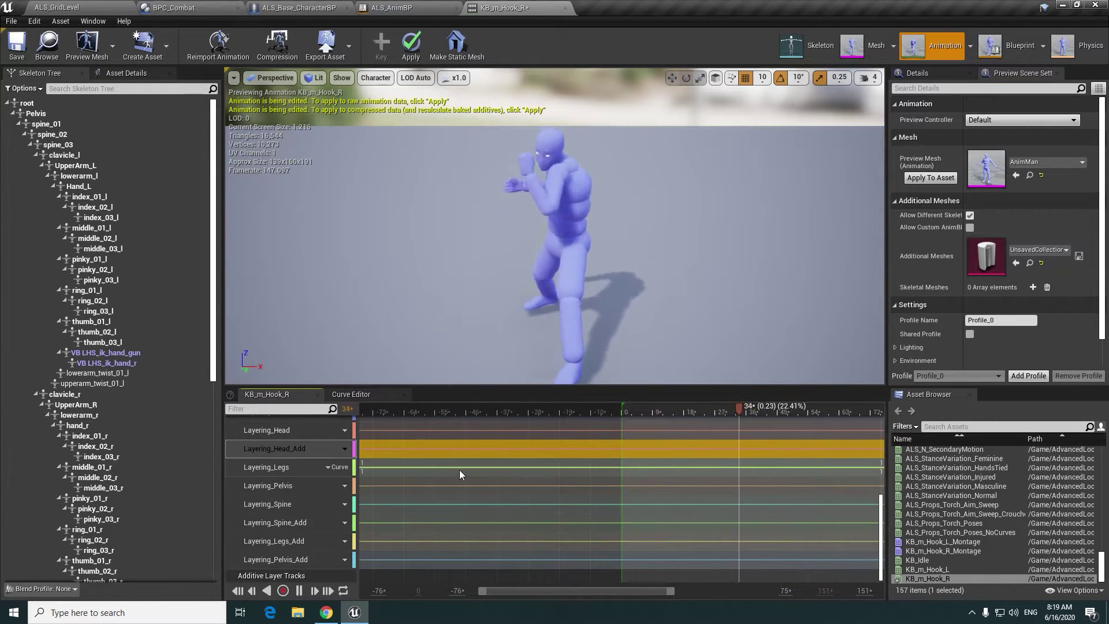
{"action": "double_click", "coordinate": [389, 521]}
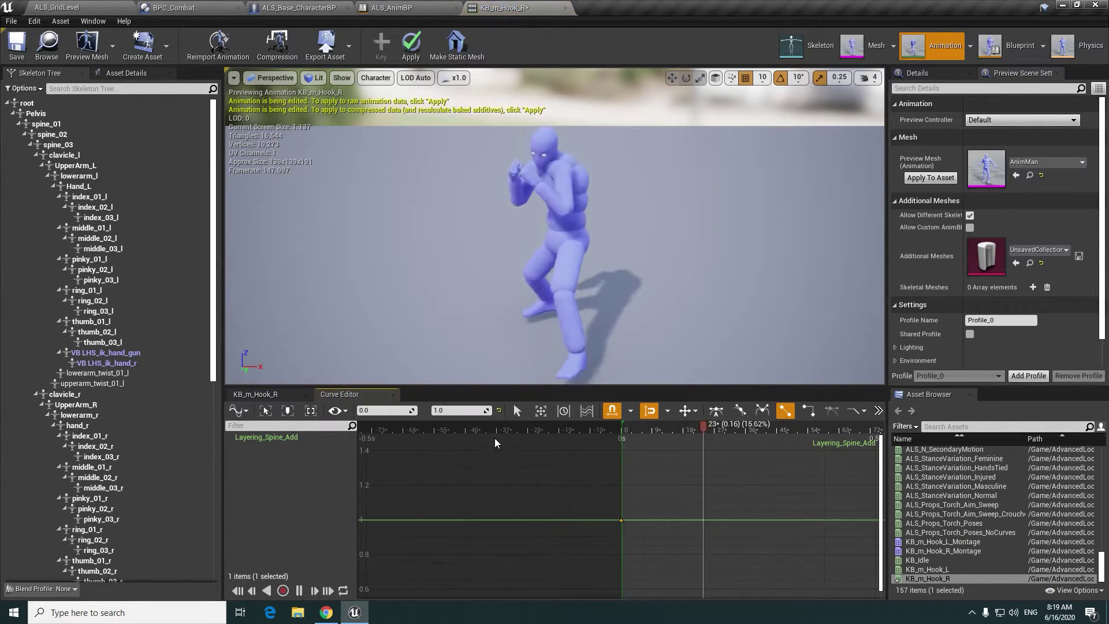
{"action": "left_click", "coordinate": [328, 445]}
{"action": "left_click", "coordinate": [255, 394]}
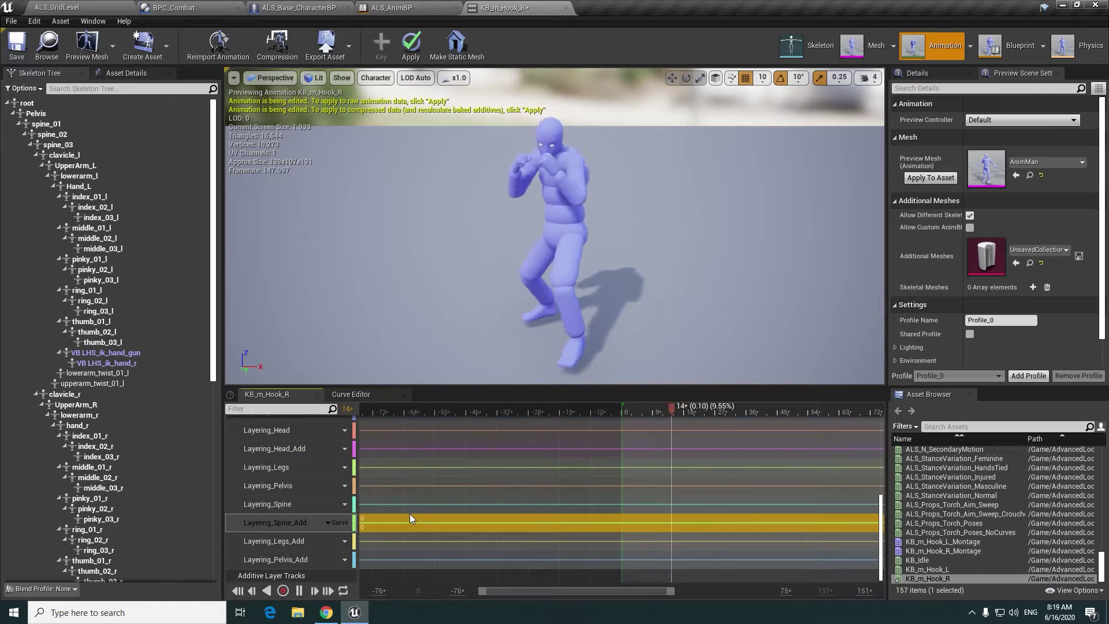
{"action": "double_click", "coordinate": [369, 566]}
{"action": "left_click", "coordinate": [620, 520]}
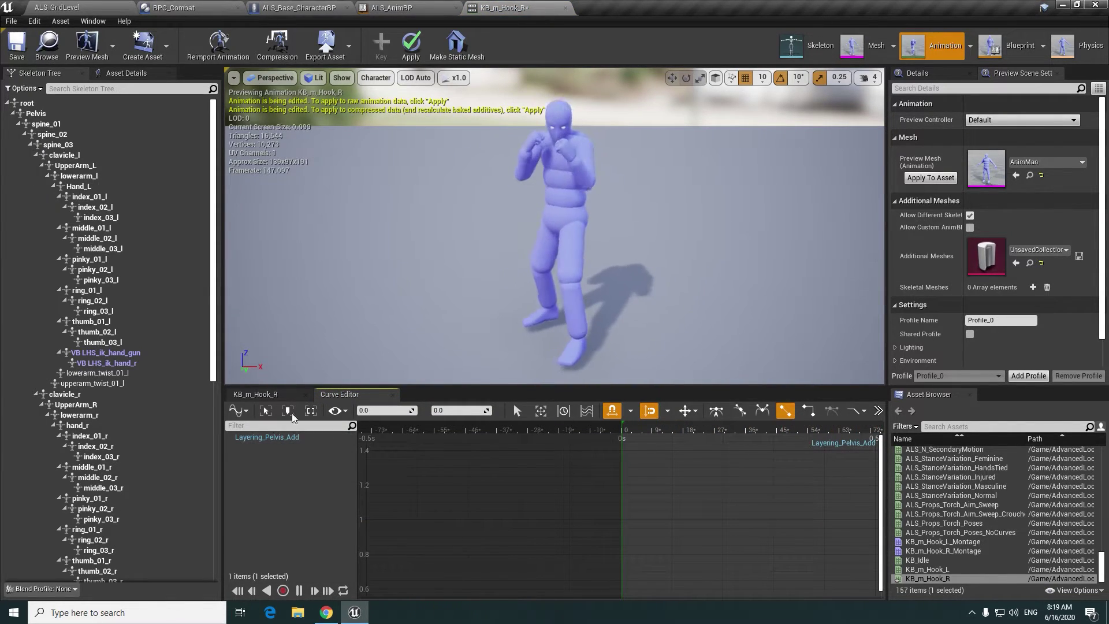
{"action": "left_click", "coordinate": [256, 394]}
{"action": "left_click", "coordinate": [17, 45]}
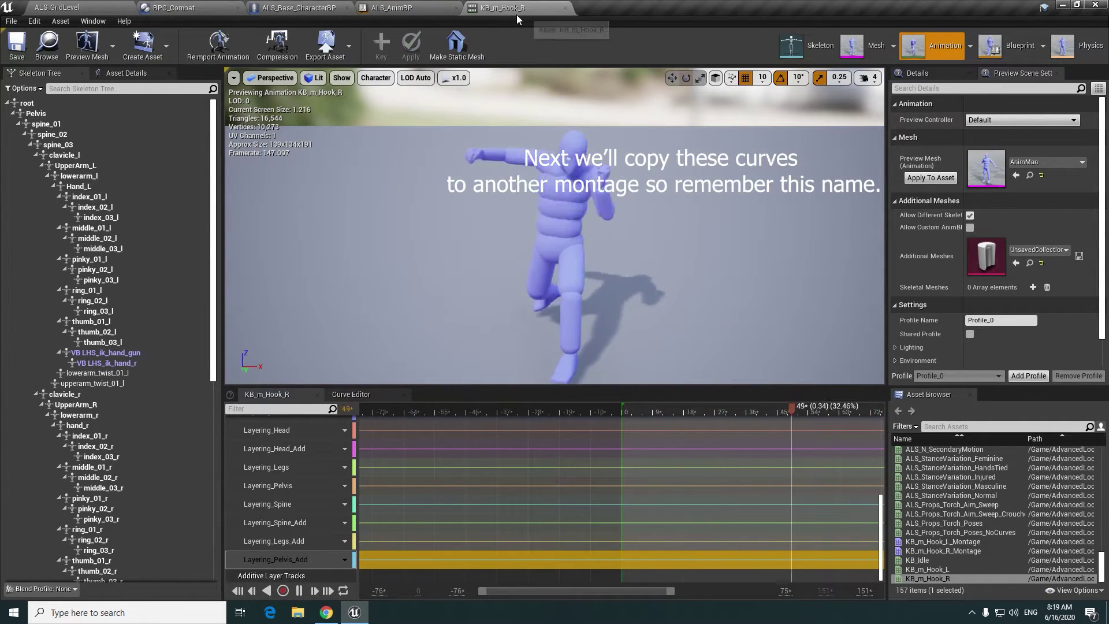
{"action": "left_click_drag", "start_coordinate": [927, 569], "coordinate": [562, 530]}
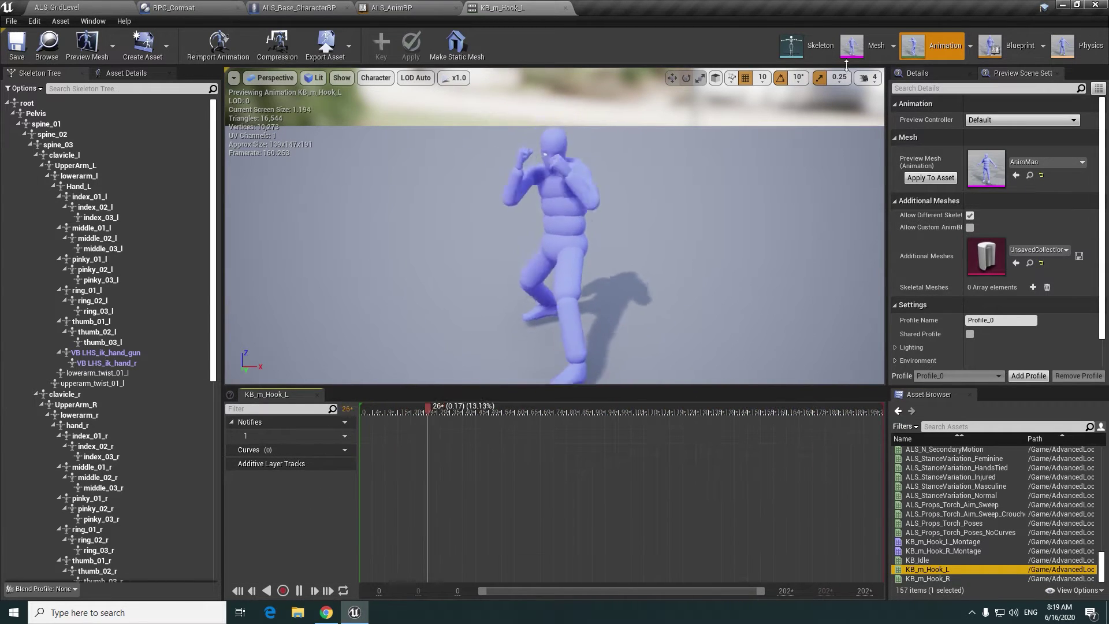
- Copy all curves from KB_m_Hook_R into KB_m_Hook_L with the Copy_Curves data modifier
{"action": "left_click", "coordinate": [104, 25]}
{"action": "left_click", "coordinate": [150, 191]}
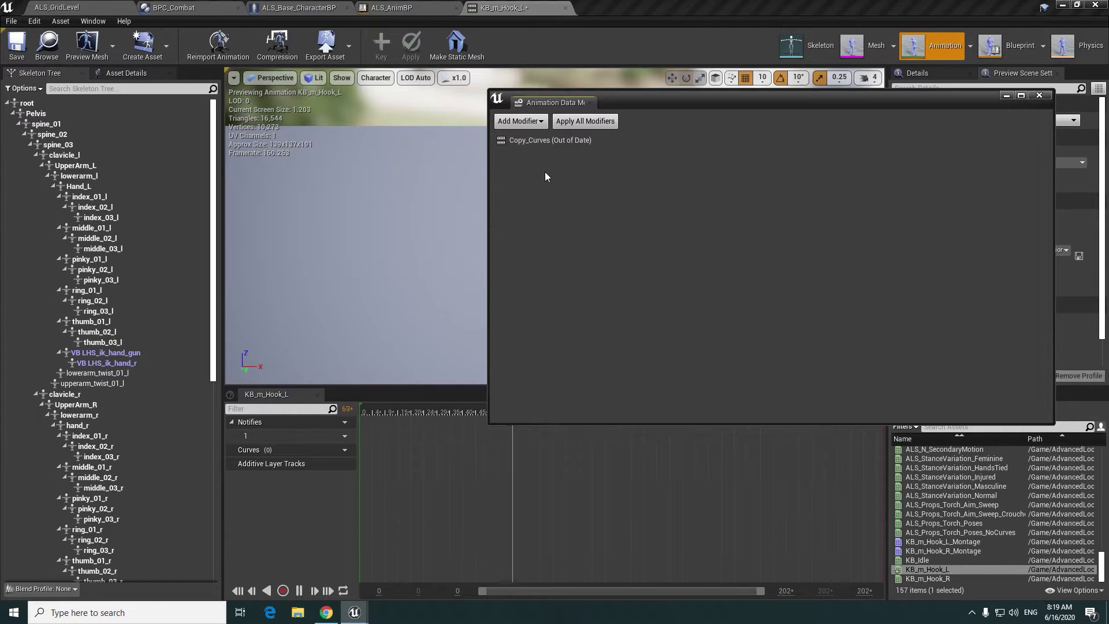
{"action": "left_click", "coordinate": [547, 145]}
{"action": "left_click", "coordinate": [785, 312]}
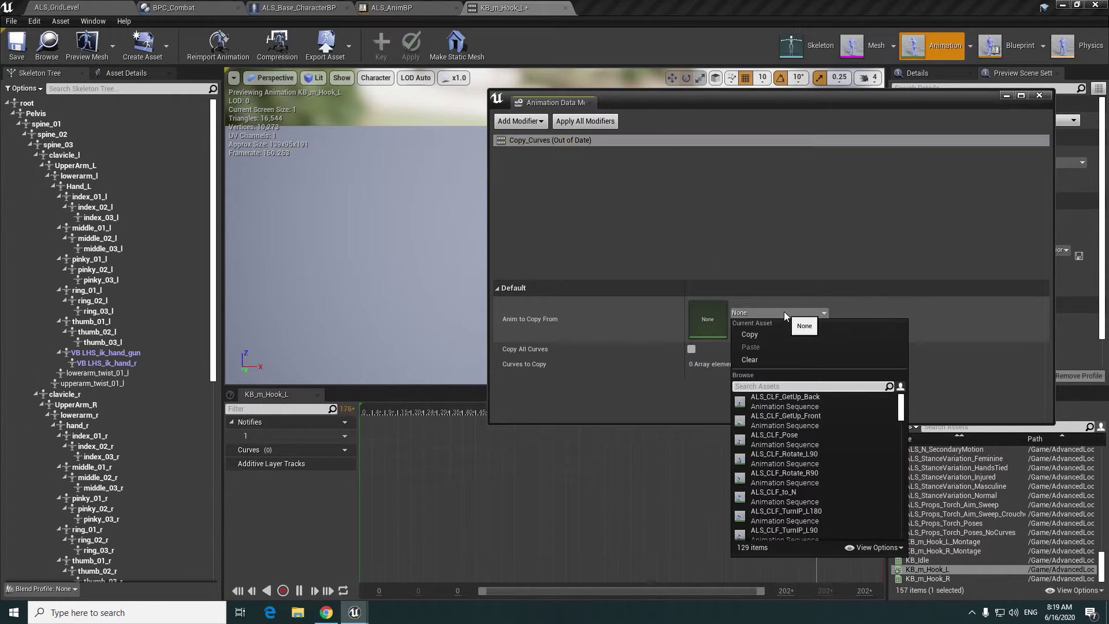
{"action": "type", "text": "kb"}
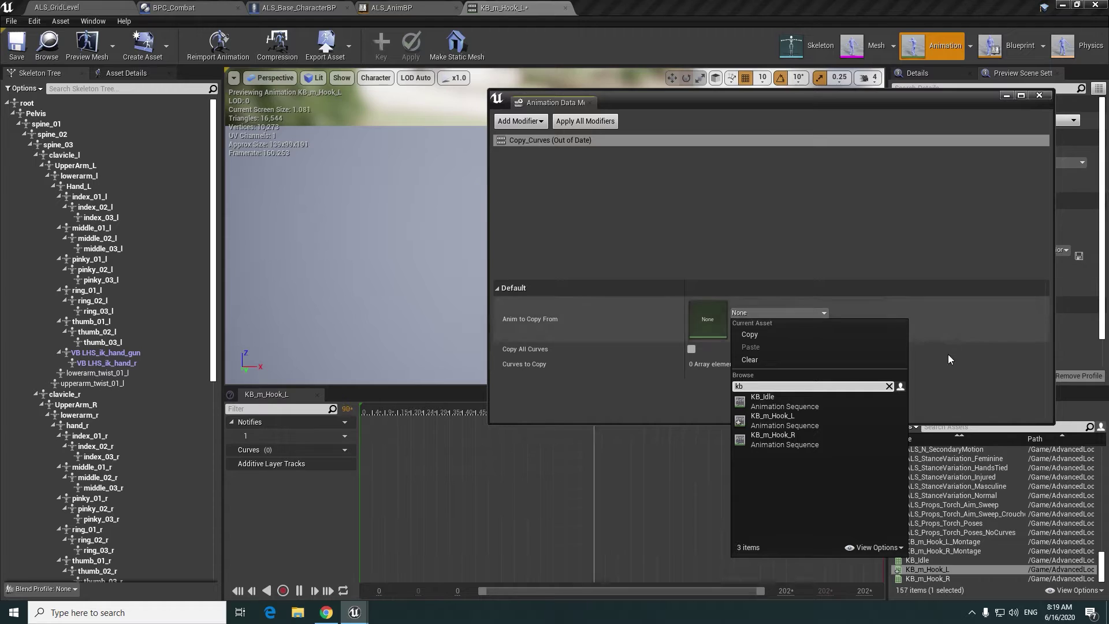
{"action": "left_click", "coordinate": [832, 448]}
{"action": "left_click", "coordinate": [692, 349]}
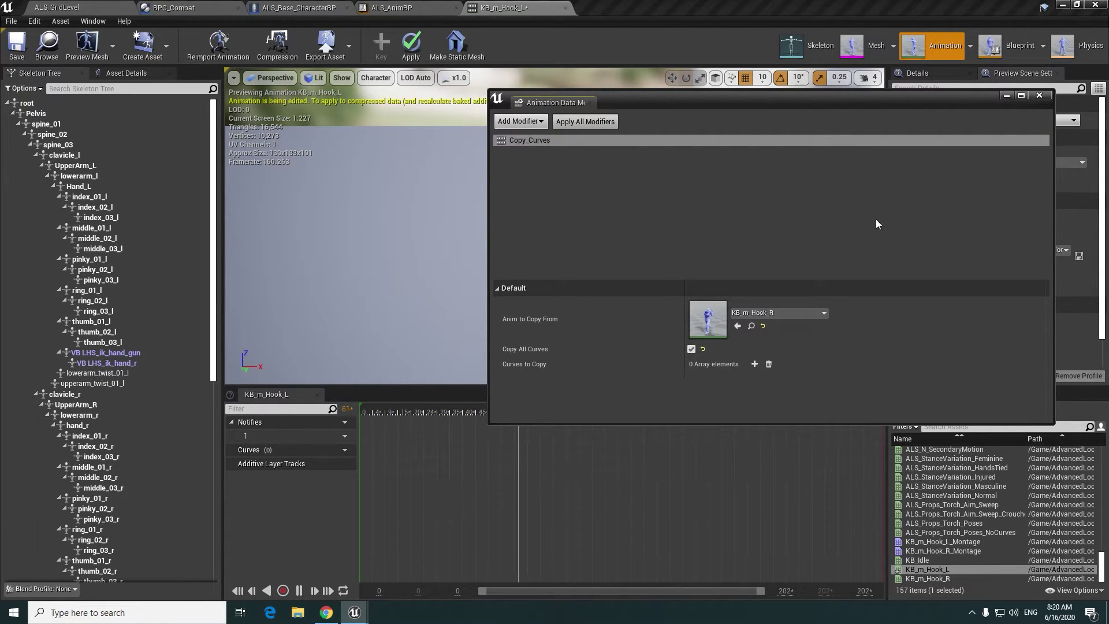
{"action": "left_click", "coordinate": [1039, 95]}
- Save KB_m_Hook_L and open the KB_Idle animation
{"action": "scroll", "coordinate": [428, 519], "scroll_direction": "down", "scroll_amount": 5}
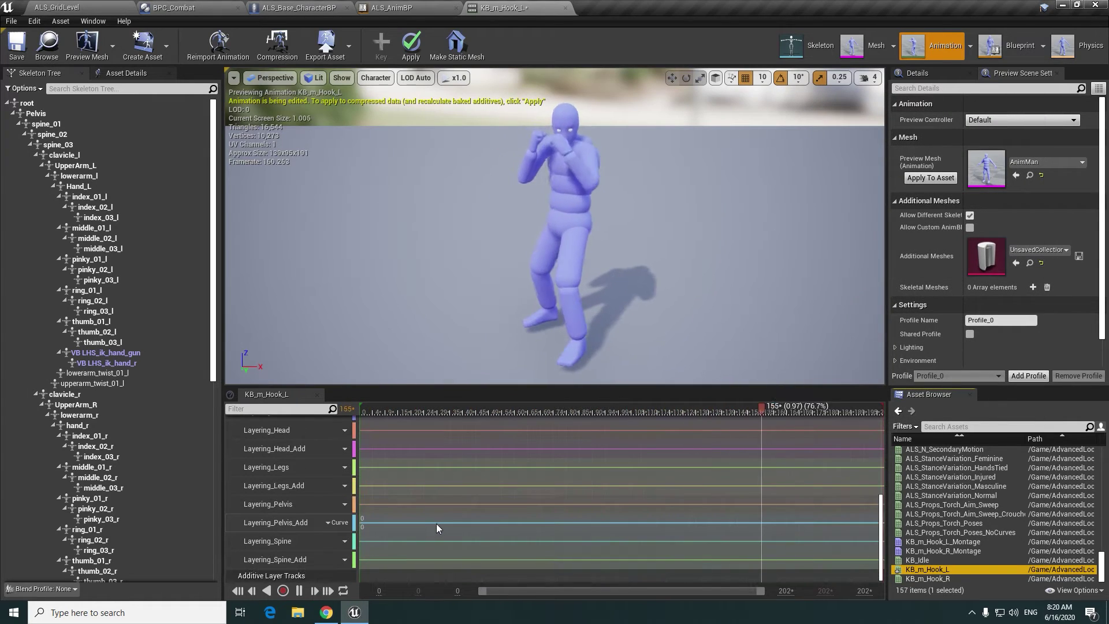
{"action": "scroll", "coordinate": [591, 504], "scroll_direction": "up", "scroll_amount": 5}
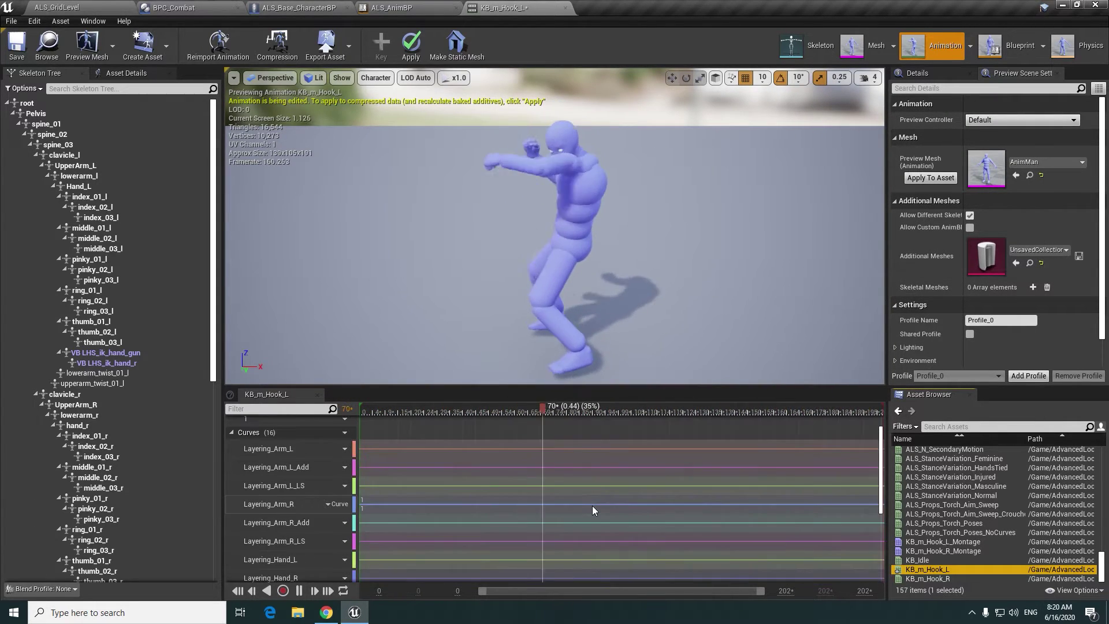
{"action": "left_click", "coordinate": [17, 46]}
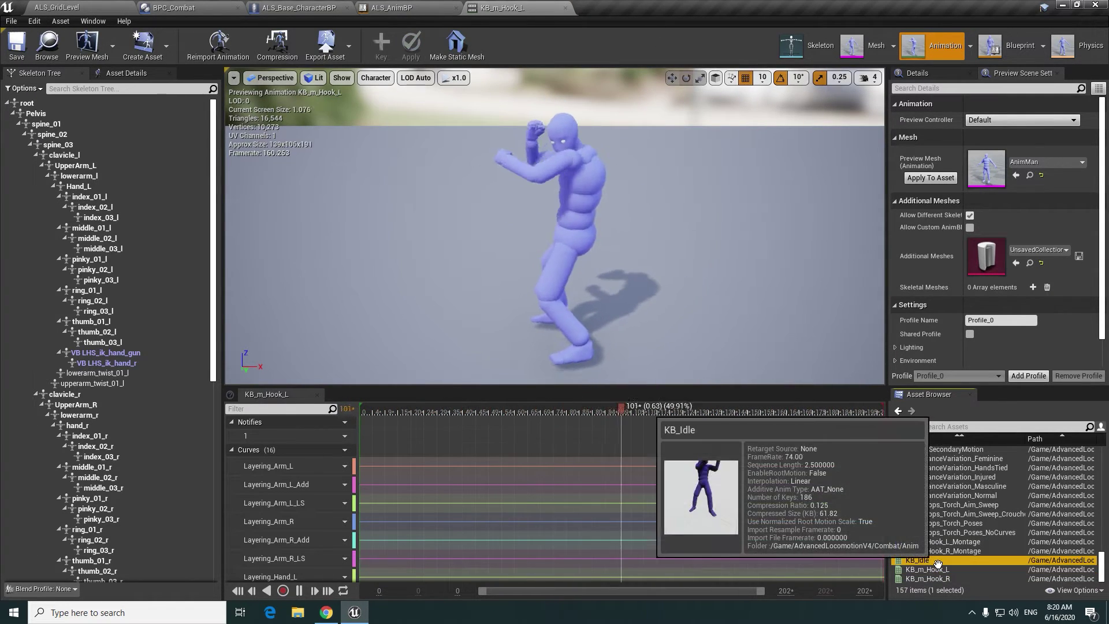
{"action": "double_click", "coordinate": [917, 560]}
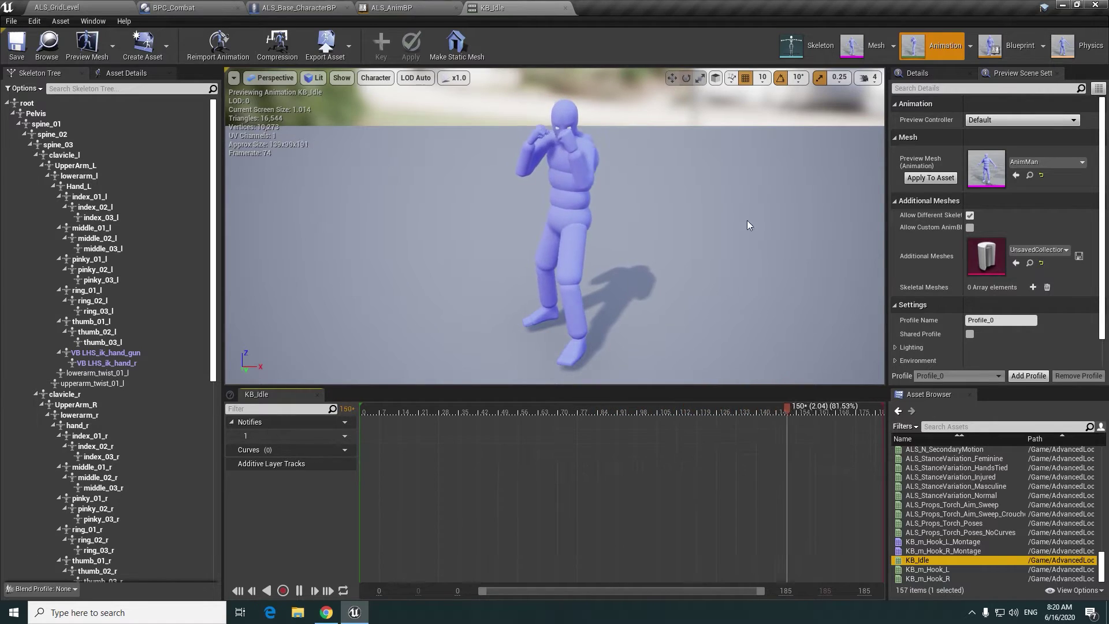
- Apply a Copy_Curves modifier to KB_Idle that copies all 16 curves from KB_m_Hook_R
{"action": "left_click", "coordinate": [101, 22]}
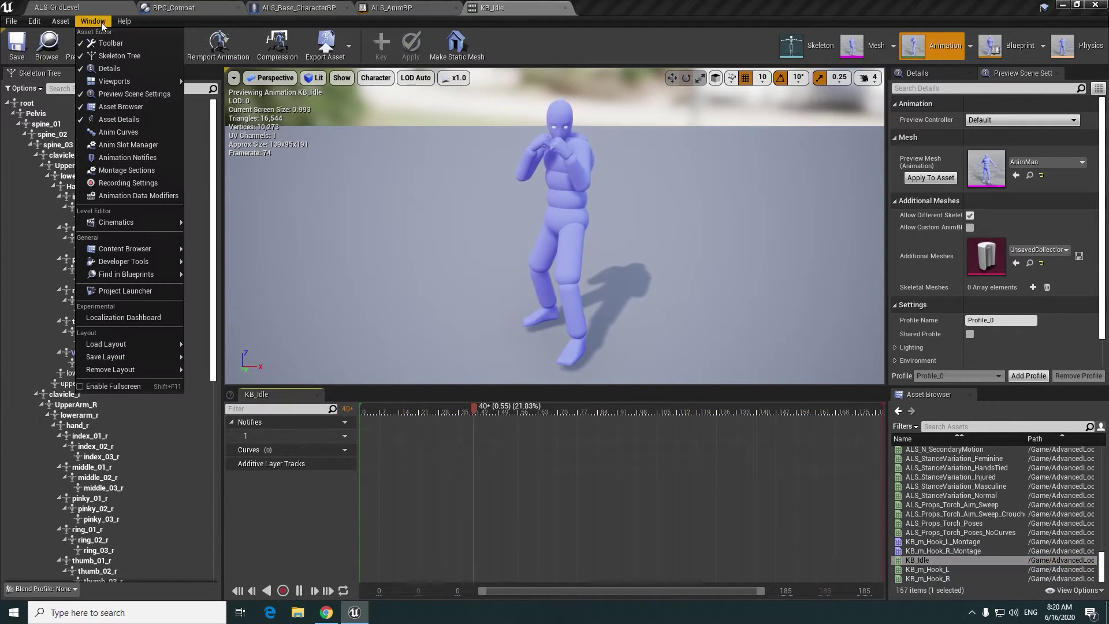
{"action": "left_click", "coordinate": [129, 198]}
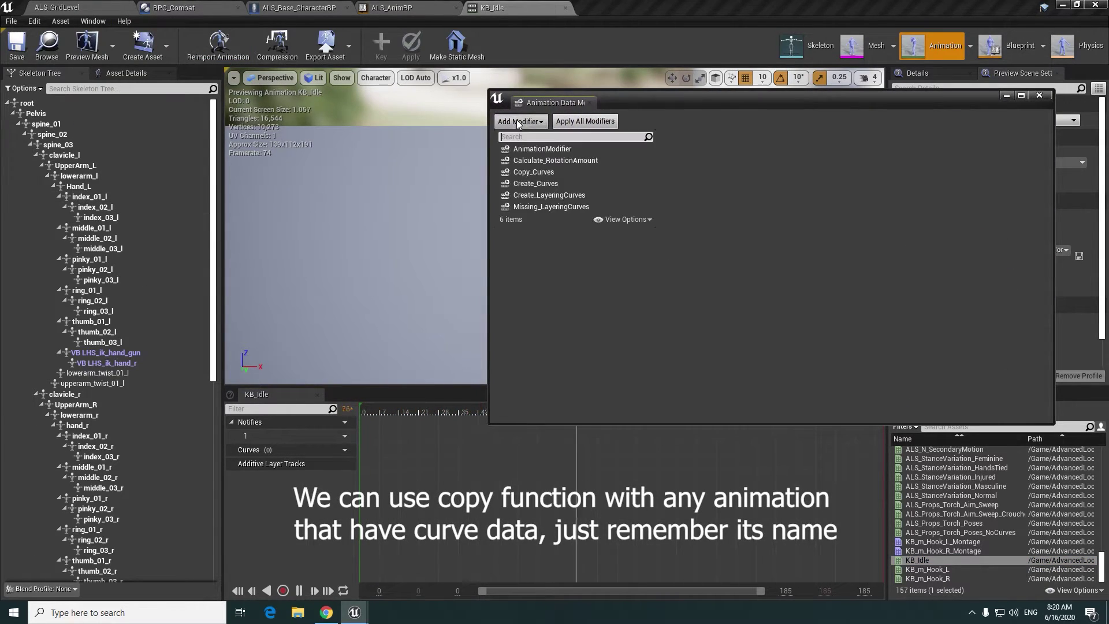
{"action": "left_click", "coordinate": [570, 142]}
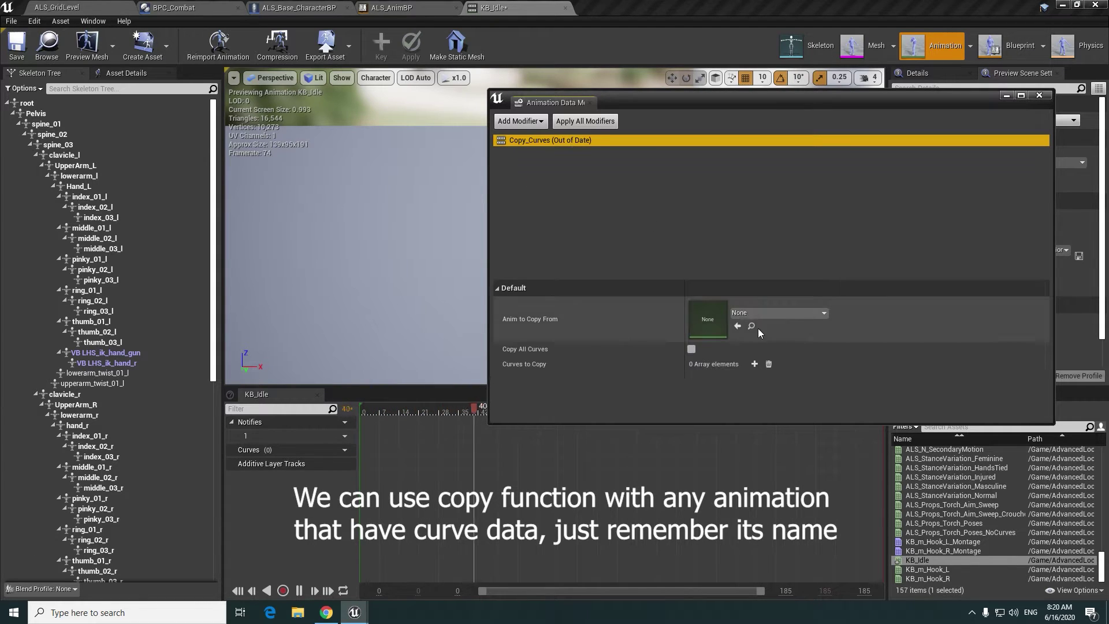
{"action": "left_click", "coordinate": [749, 314]}
{"action": "type", "text": "kb"}
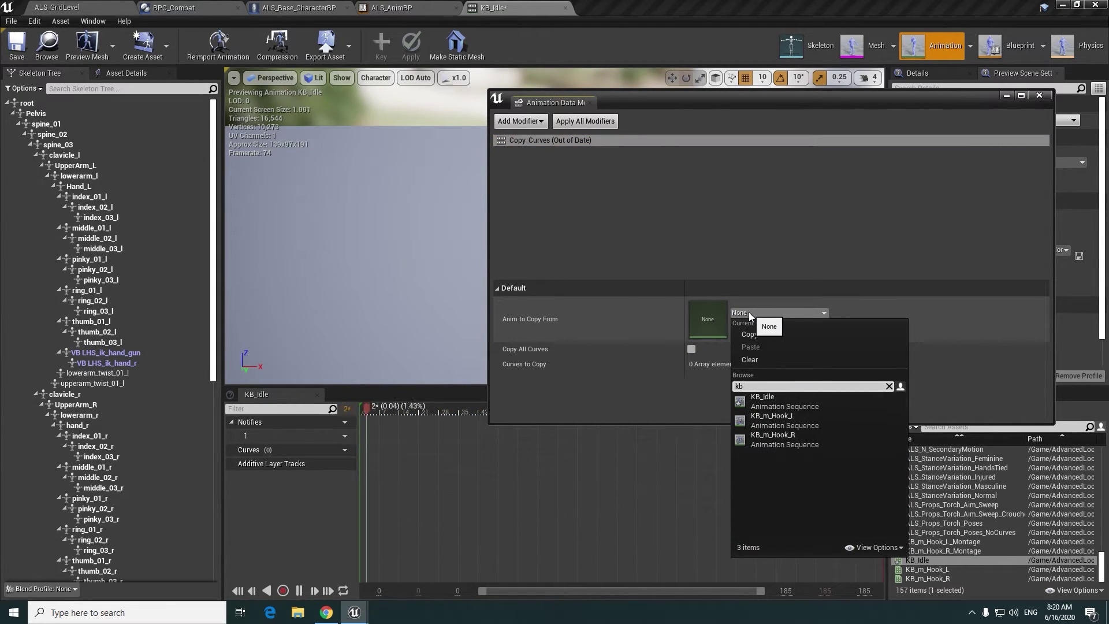
{"action": "left_click", "coordinate": [804, 437]}
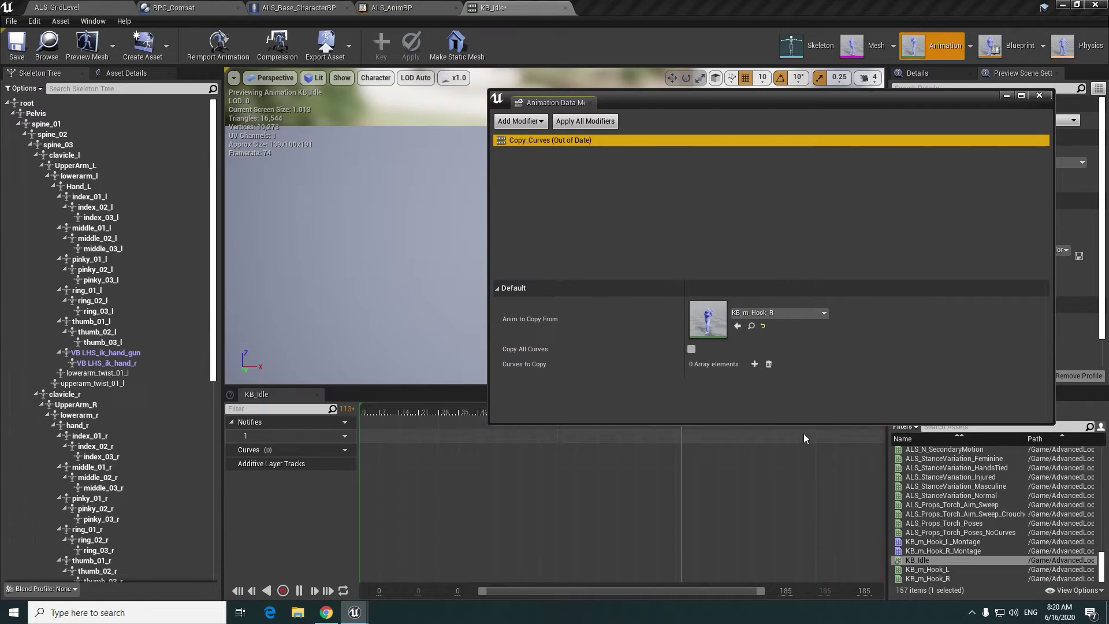
{"action": "left_click", "coordinate": [692, 350]}
{"action": "left_click", "coordinate": [588, 122]}
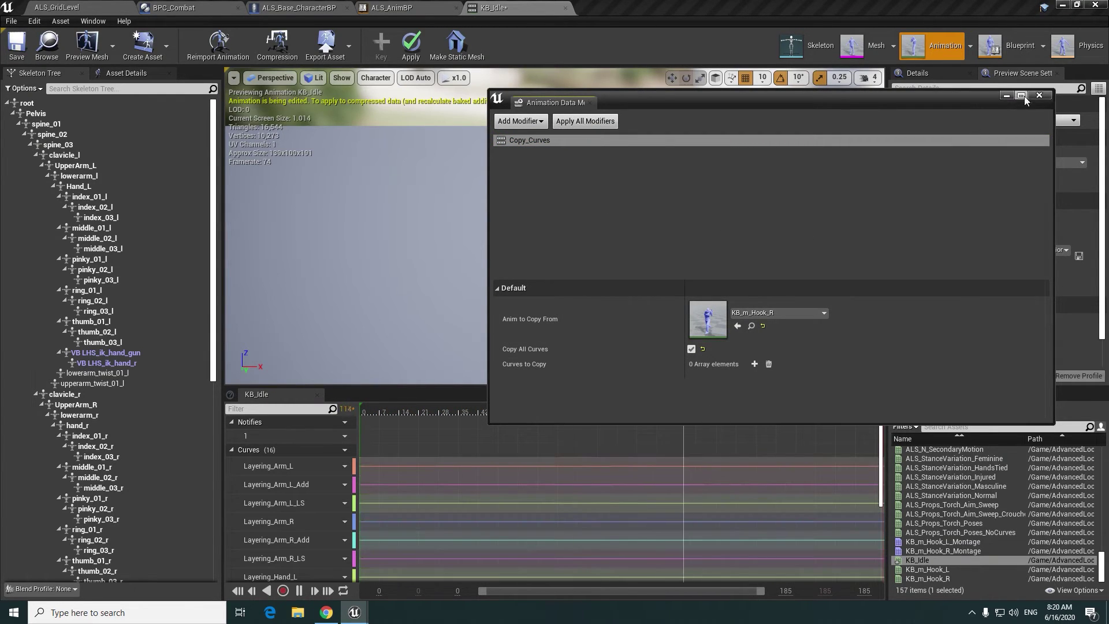
{"action": "left_click", "coordinate": [1048, 97]}
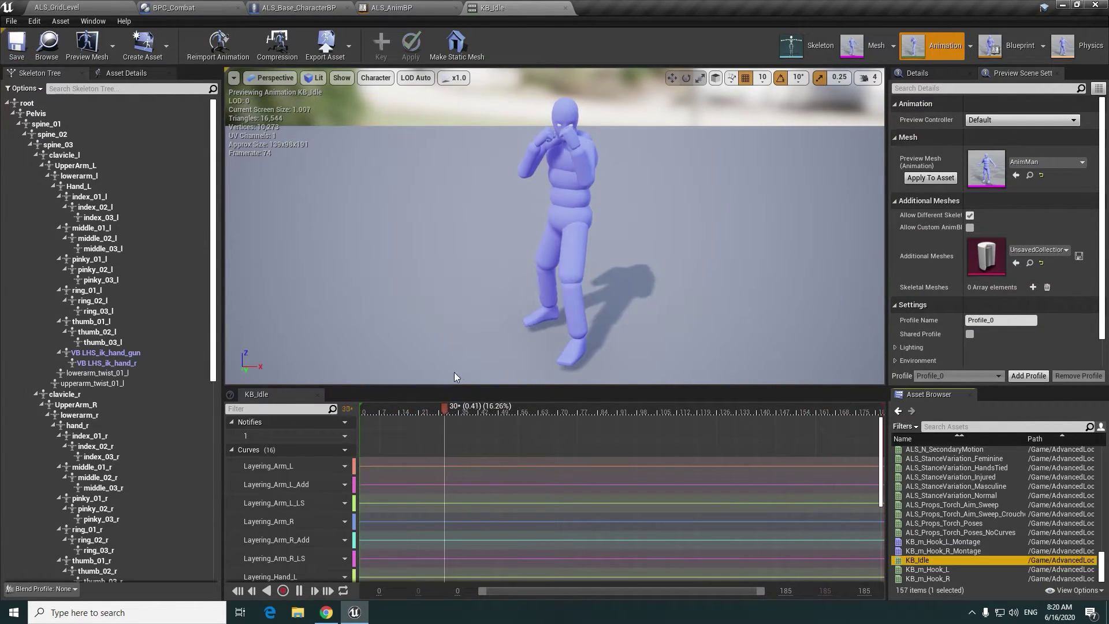
- Play-test ALS_GridLevel, stop it, and browse up to the Combat folder
{"action": "left_click", "coordinate": [84, 9]}
{"action": "left_click", "coordinate": [666, 43]}
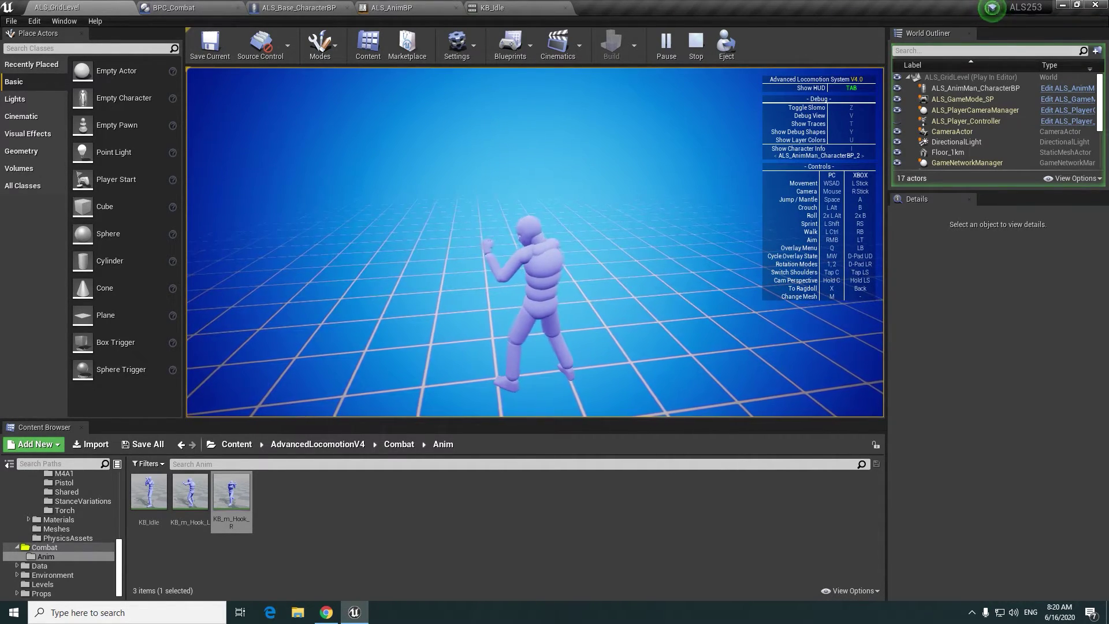
{"action": "key", "text": "Escape"}
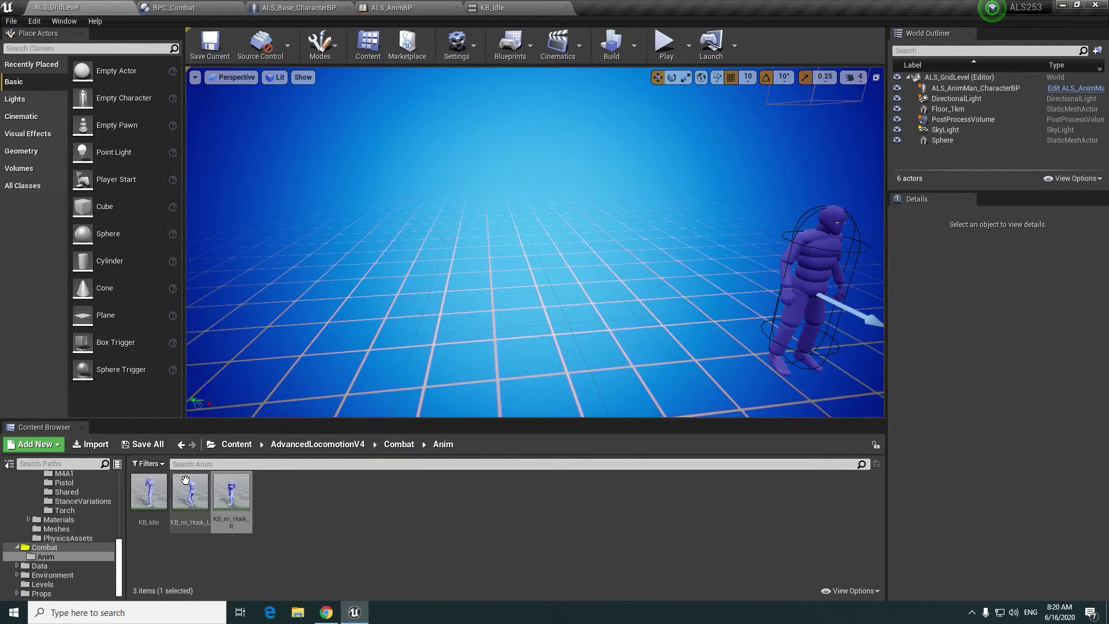
{"action": "left_click", "coordinate": [185, 480]}
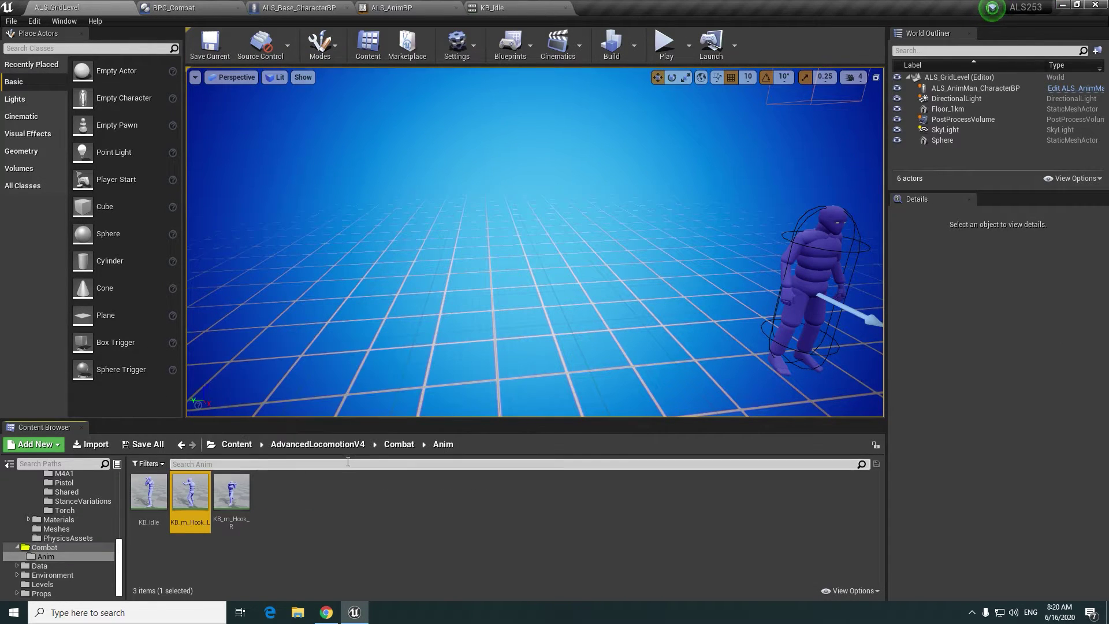
{"action": "left_click", "coordinate": [391, 445]}
- Set KB_m_Hook_L_Montage's blend-out option to Hermite Cubic
{"action": "double_click", "coordinate": [383, 492]}
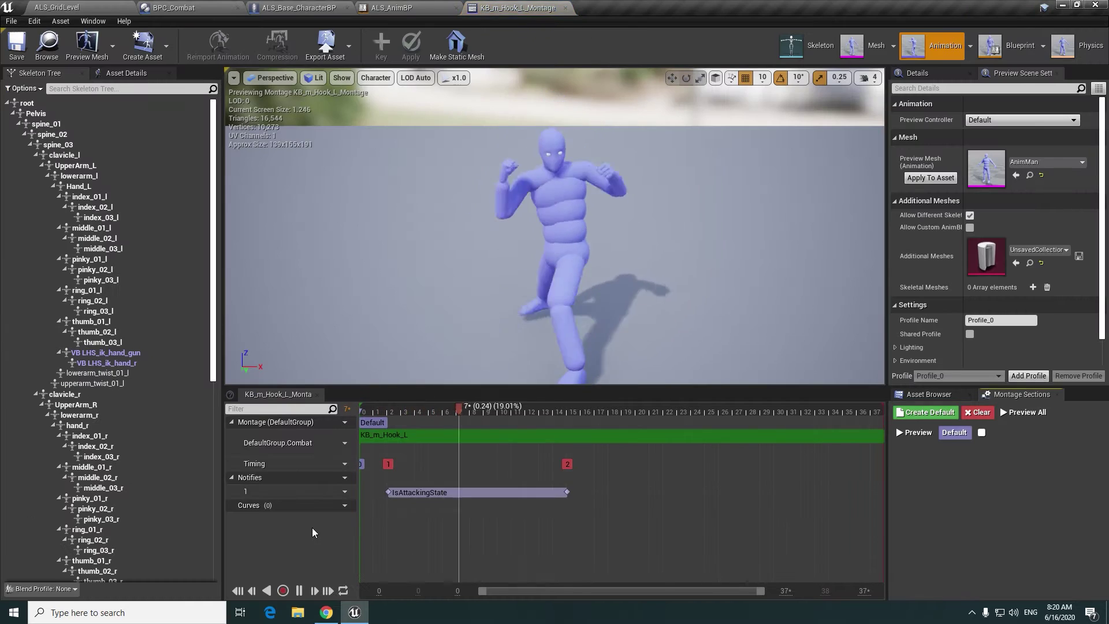
{"action": "left_click", "coordinate": [126, 73]}
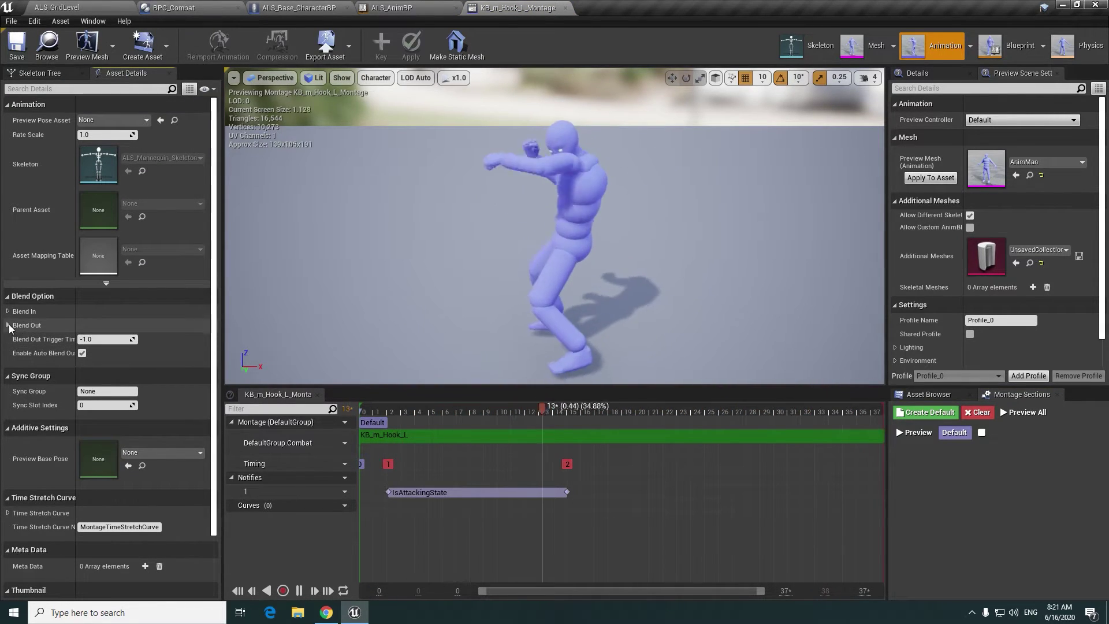
{"action": "left_click", "coordinate": [26, 325]}
{"action": "left_click", "coordinate": [102, 354]}
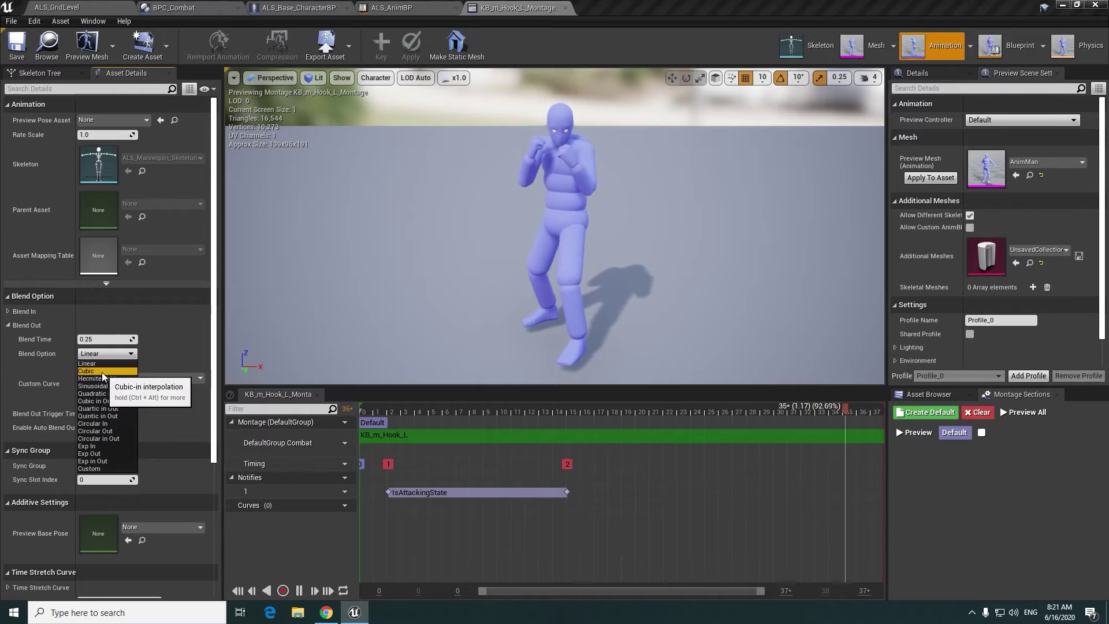
{"action": "left_click", "coordinate": [102, 371]}
{"action": "left_click", "coordinate": [102, 353]}
{"action": "left_click", "coordinate": [102, 386]}
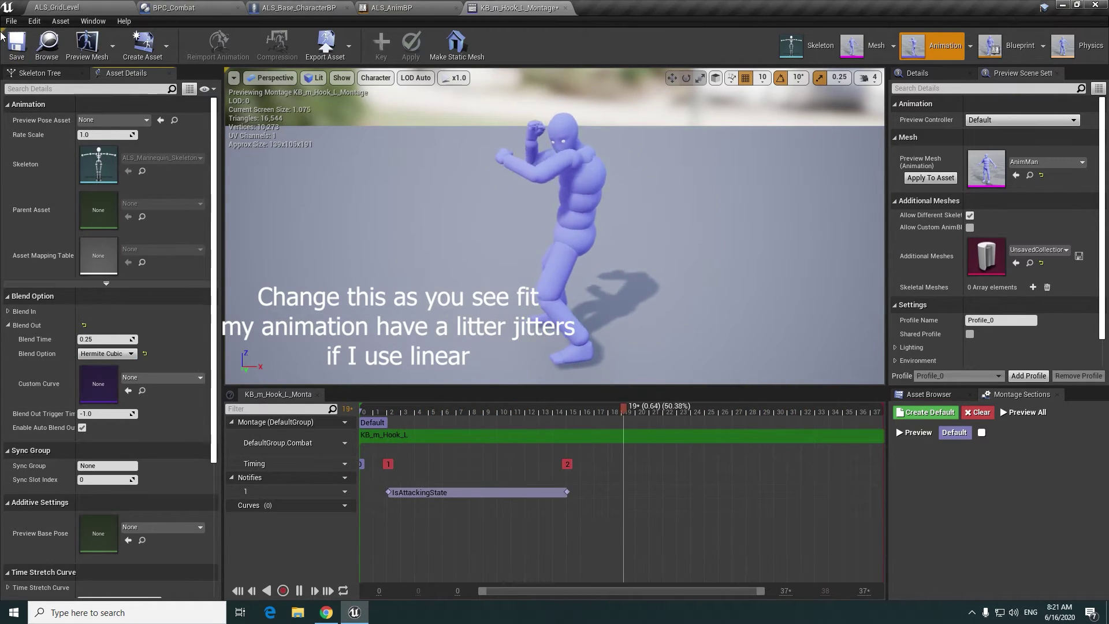
- Set KB_m_Hook_R_Montage's blend-out option to Hermite Cubic as well
{"action": "left_click", "coordinate": [947, 395]}
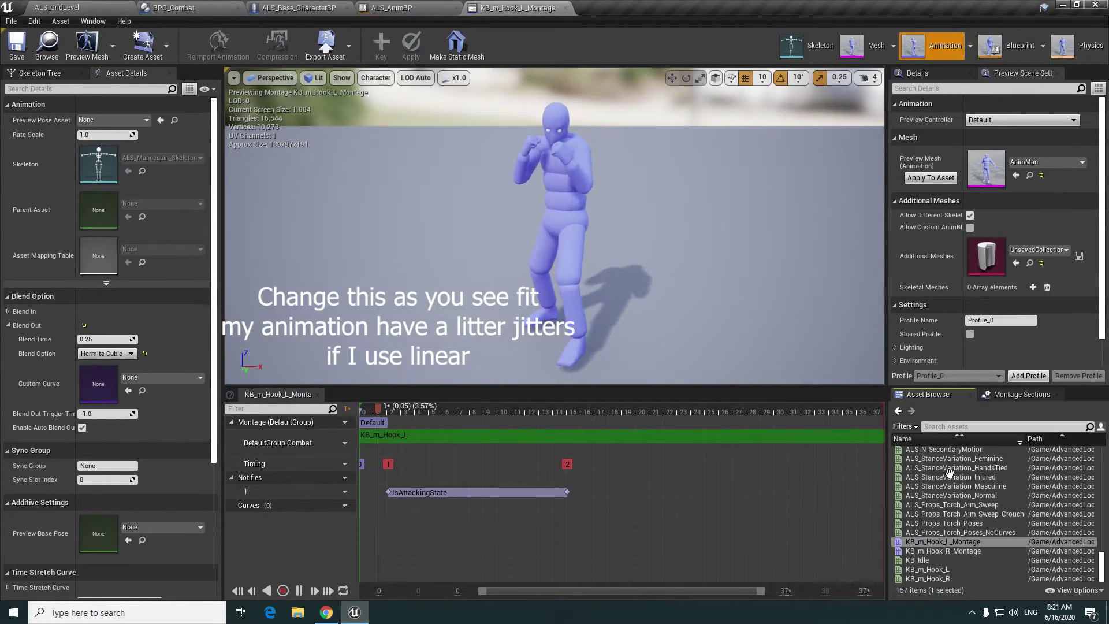
{"action": "double_click", "coordinate": [936, 551]}
{"action": "left_click", "coordinate": [131, 354]}
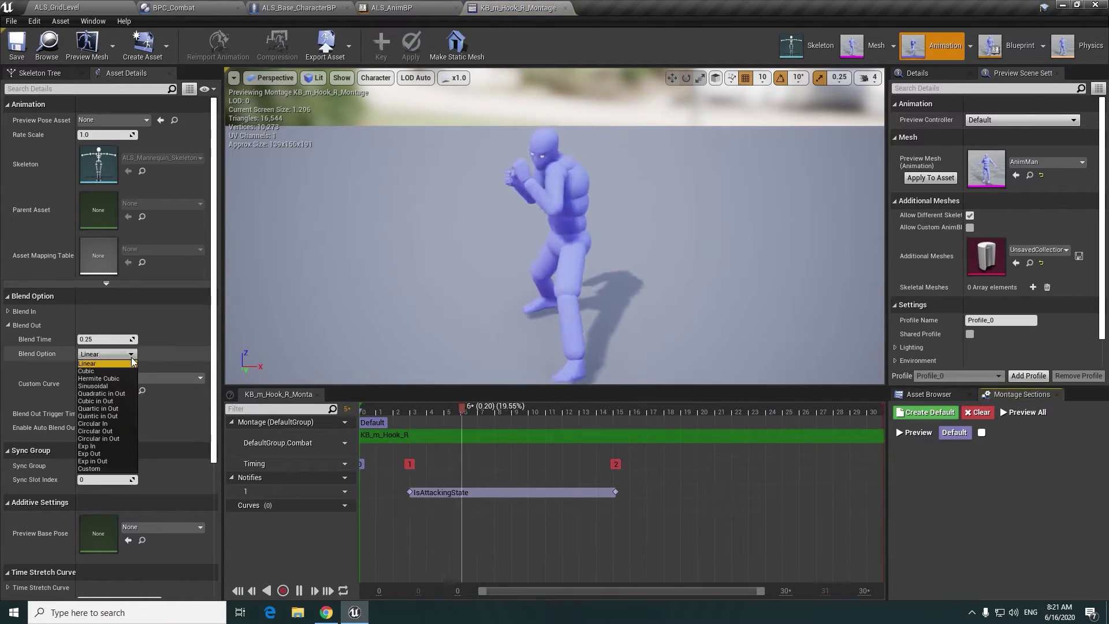
{"action": "left_click", "coordinate": [123, 378]}
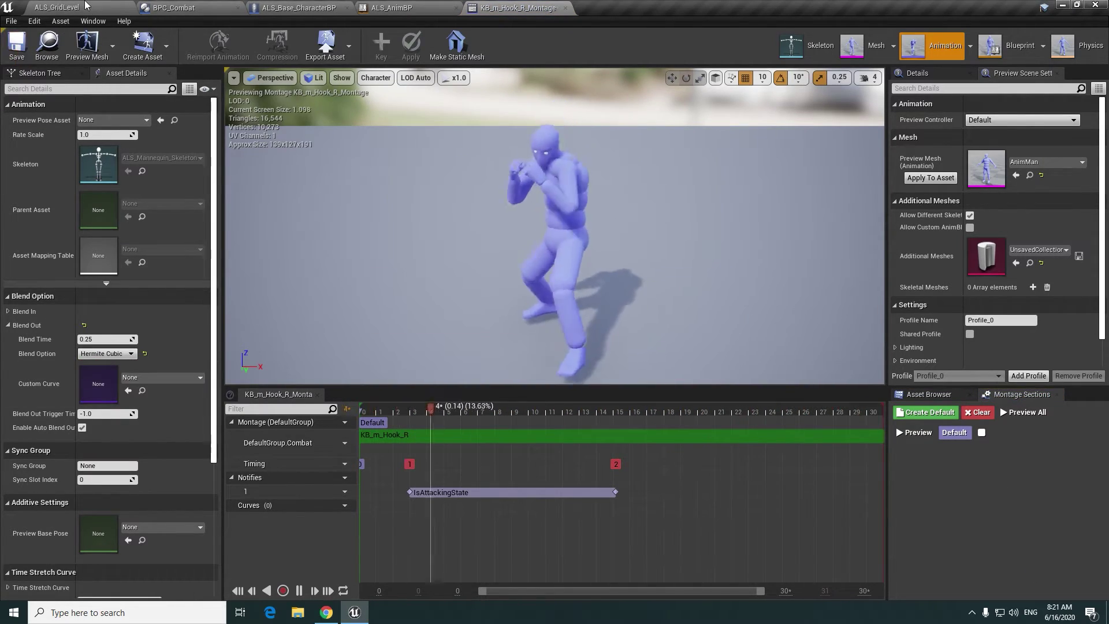
{"action": "left_click", "coordinate": [56, 7]}
- Play-test the hook punches in ALS_GridLevel, then return to the ALS_AnimBP graph
{"action": "left_click", "coordinate": [666, 52]}
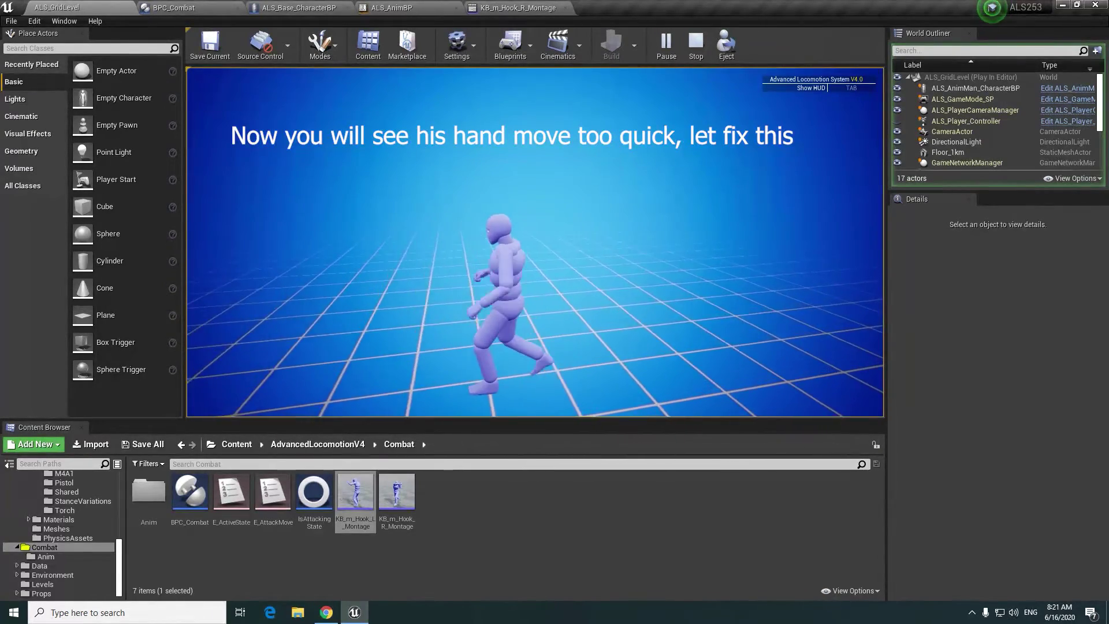
{"action": "key", "text": "Escape"}
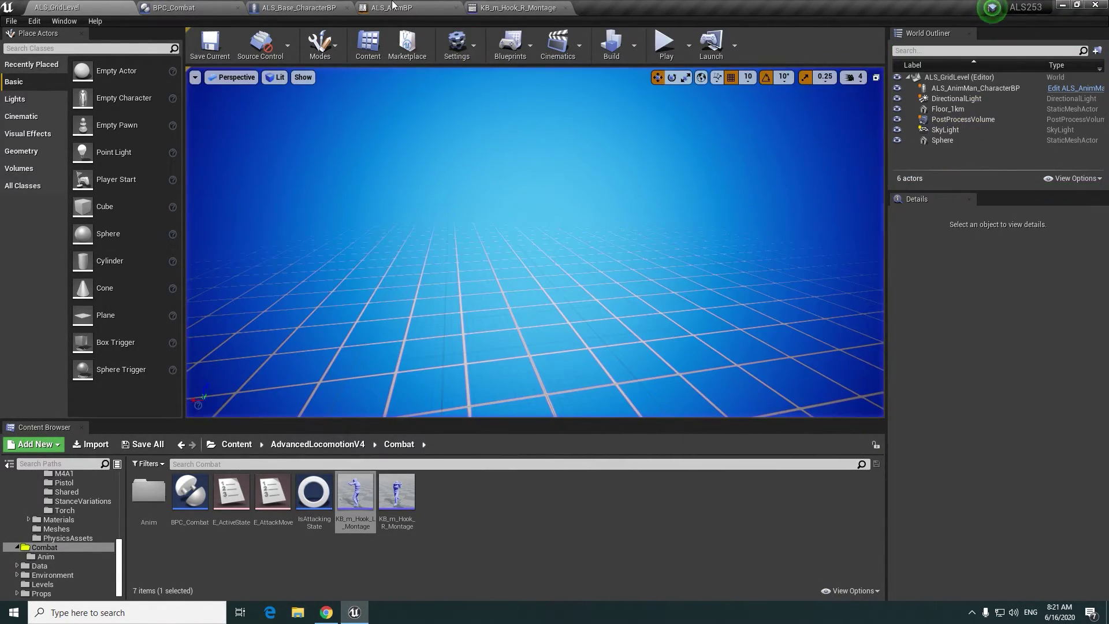
{"action": "left_click", "coordinate": [393, 7]}
- Enable Interp Result on the KB_Idle Blend alpha, with interp speeds 8 increasing and 4 decreasing
{"action": "left_click", "coordinate": [576, 245]}
{"action": "right_click_drag", "start_coordinate": [576, 245], "coordinate": [520, 249]}
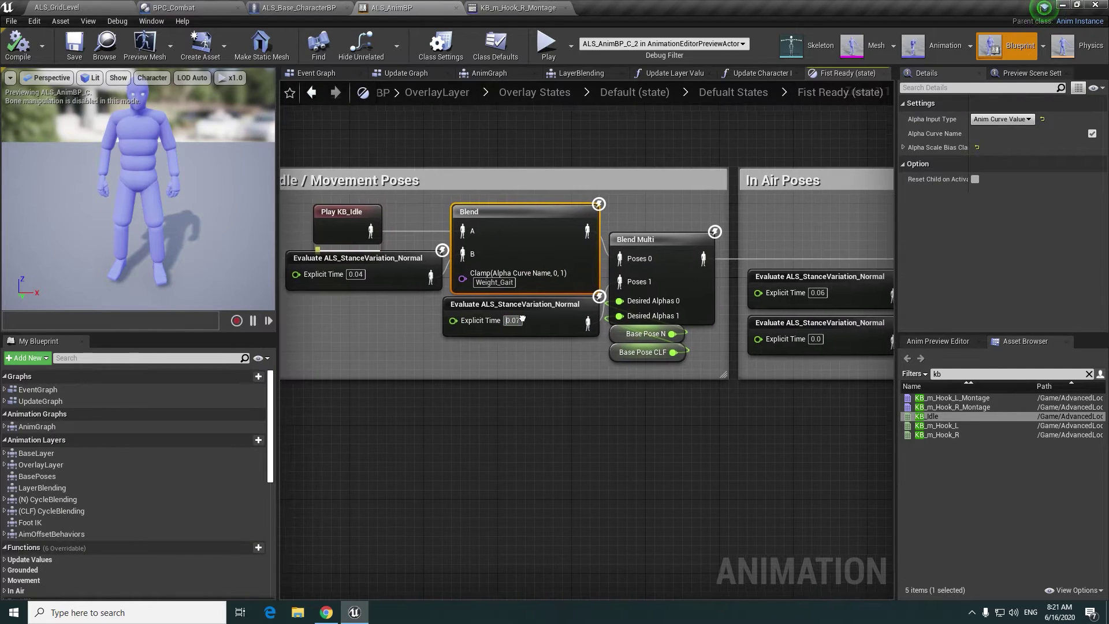
{"action": "left_click", "coordinate": [902, 147]}
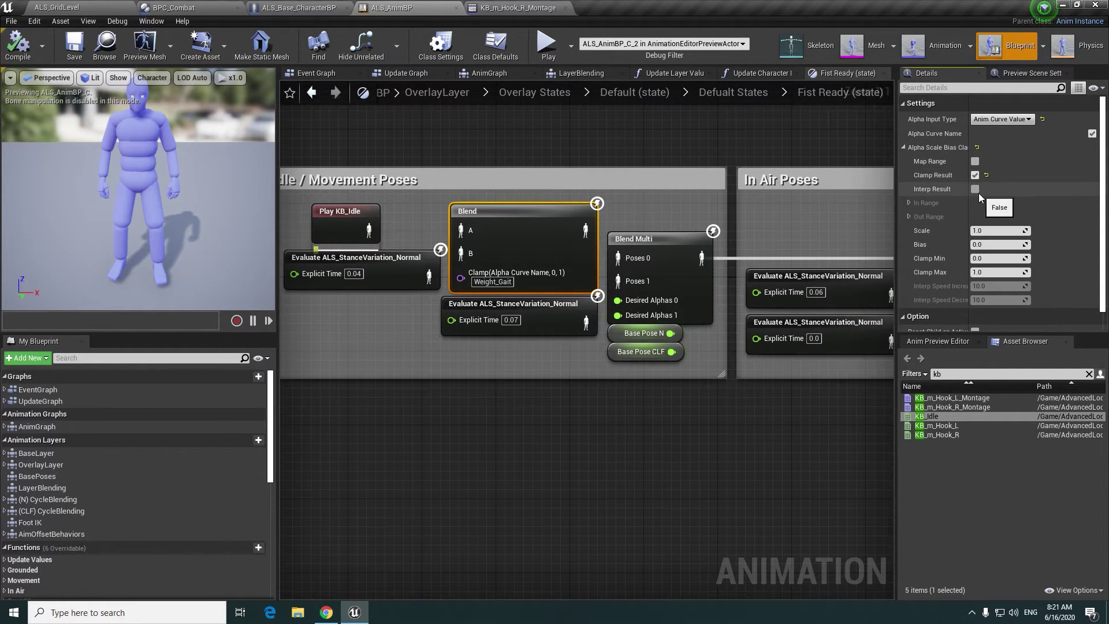
{"action": "left_click", "coordinate": [976, 190]}
{"action": "type", "text": "4"}
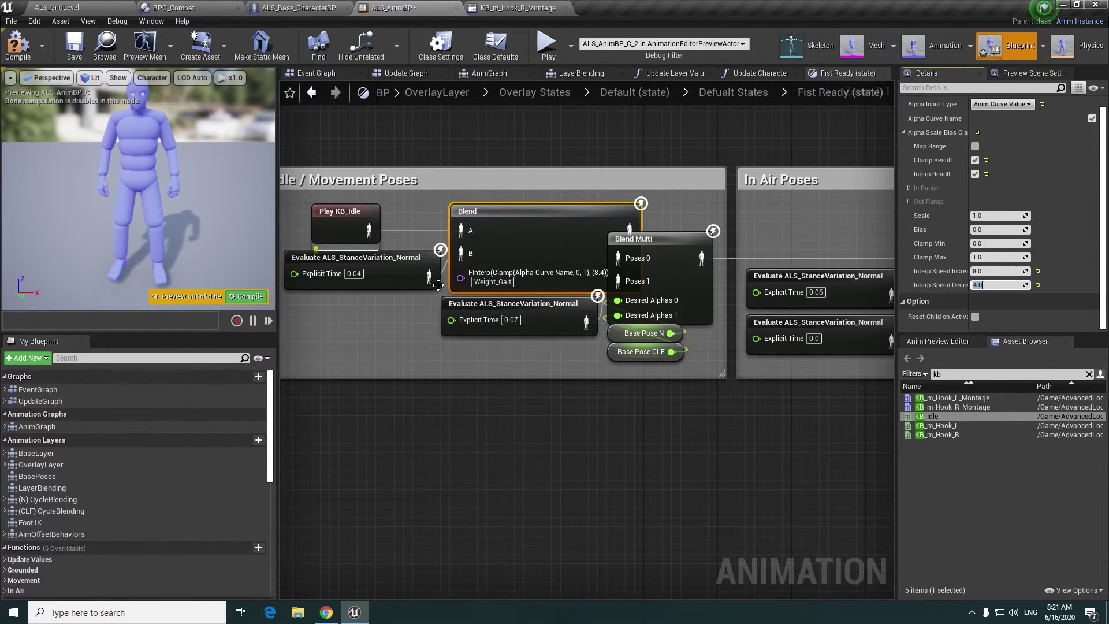
- Widen the Idle / Movement Poses comment box to the left
{"action": "right_click_drag", "start_coordinate": [438, 284], "coordinate": [609, 318]}
{"action": "left_click_drag", "start_coordinate": [440, 363], "coordinate": [356, 363]}
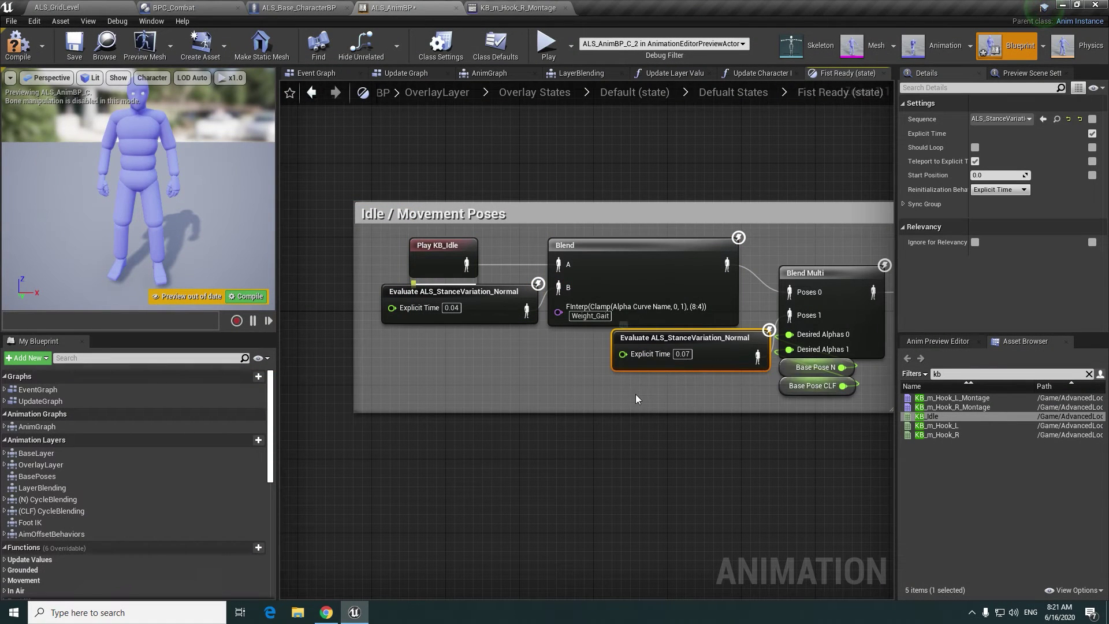
{"action": "right_click", "coordinate": [578, 383]}
{"action": "right_click_drag", "start_coordinate": [487, 445], "coordinate": [412, 431]}
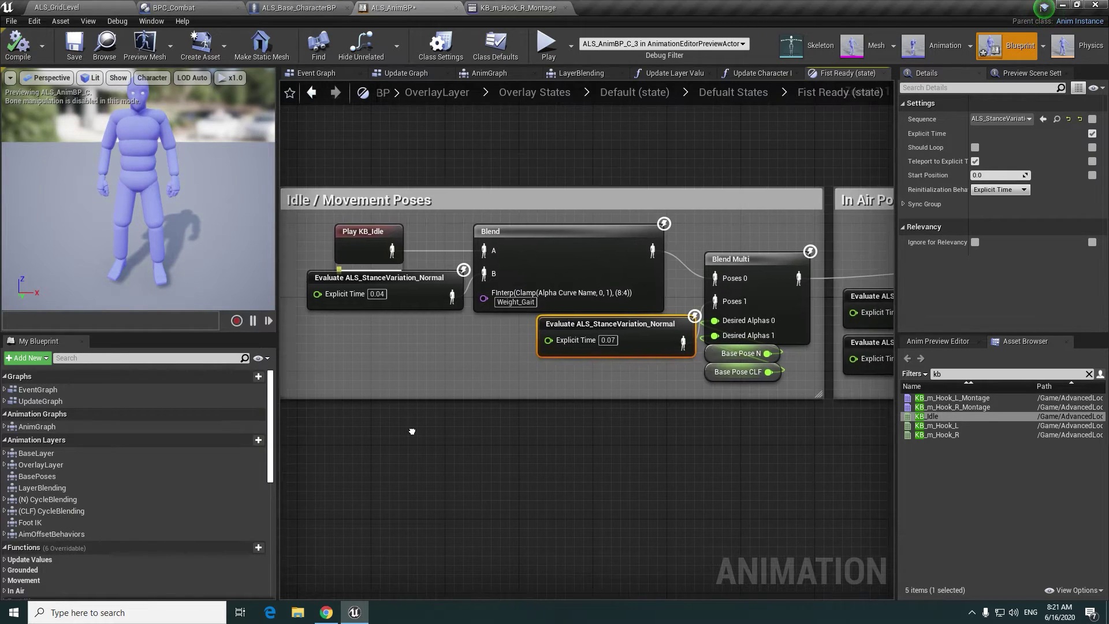
{"action": "left_click", "coordinate": [547, 43]}
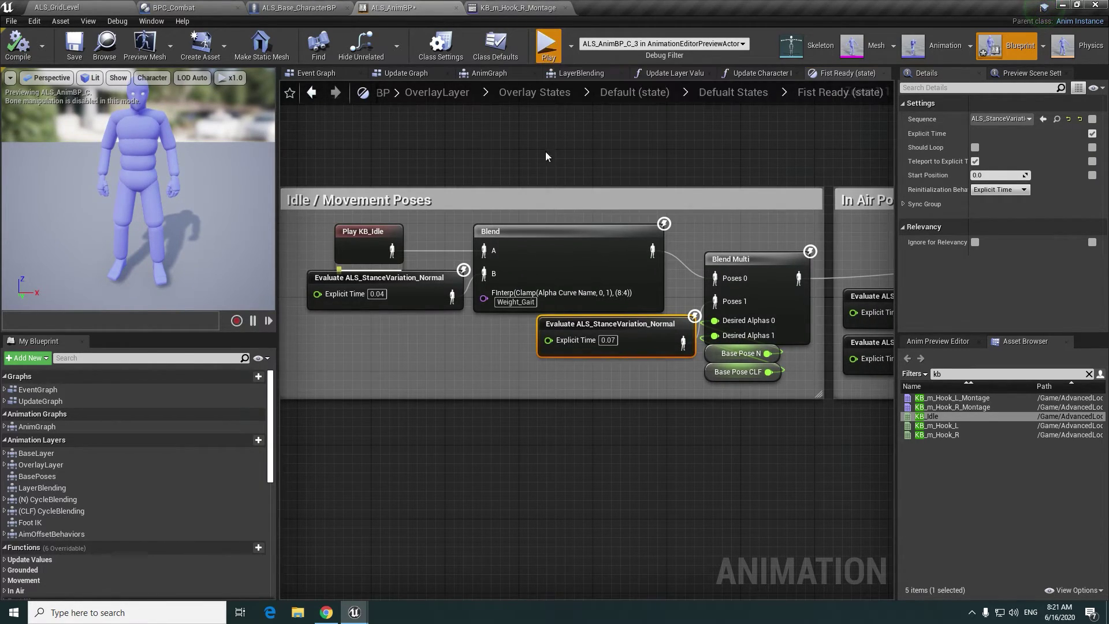
{"action": "key", "text": "q"}
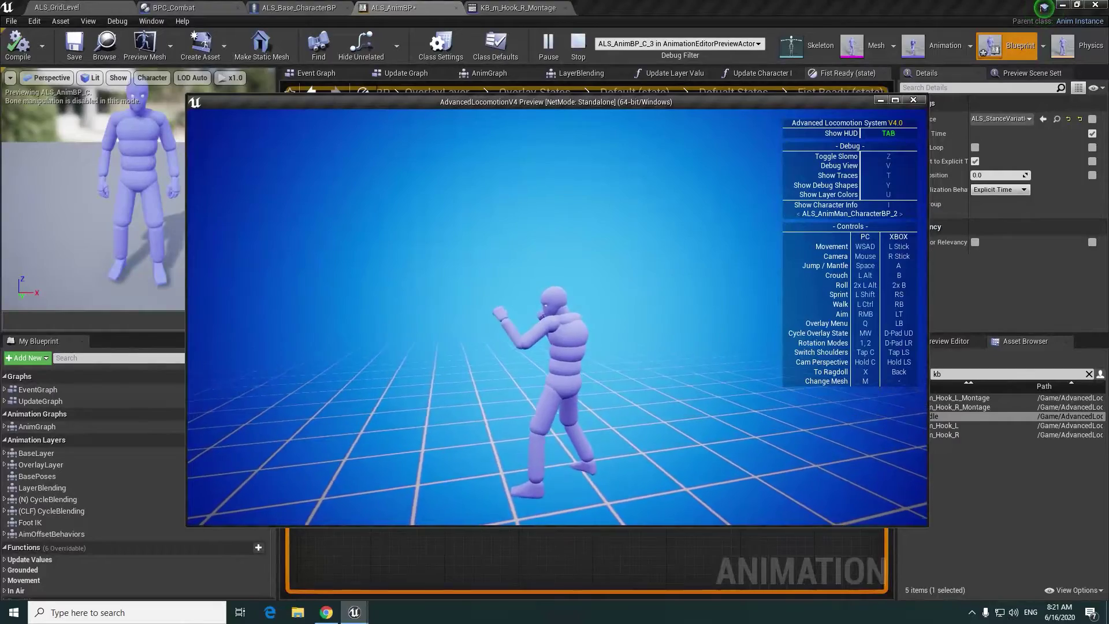
{"action": "key", "text": "w"}
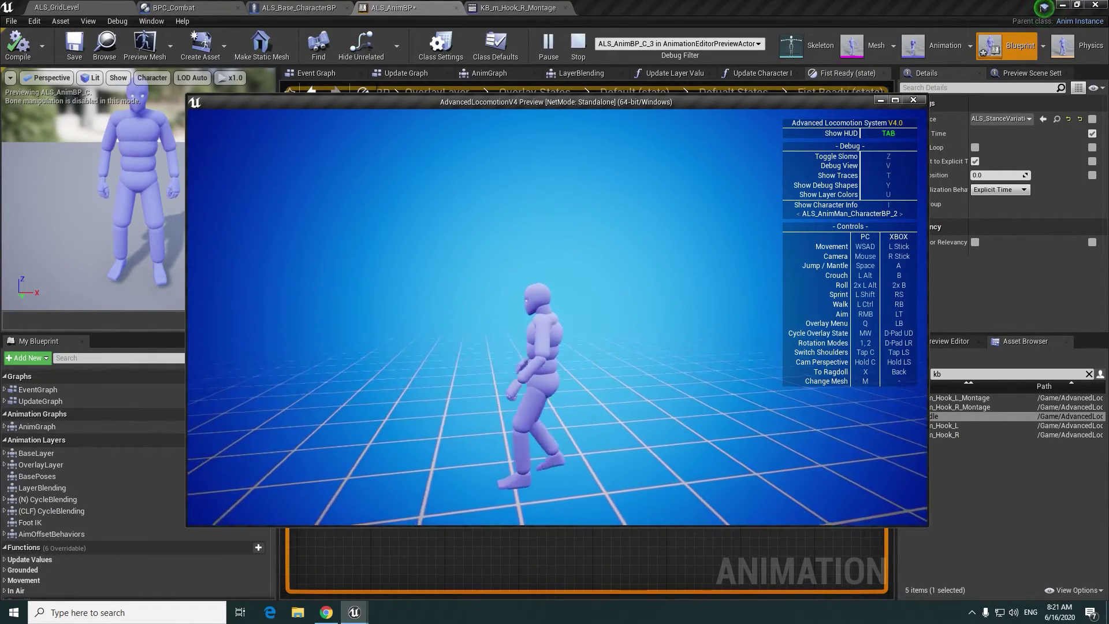
{"action": "key", "text": "z"}
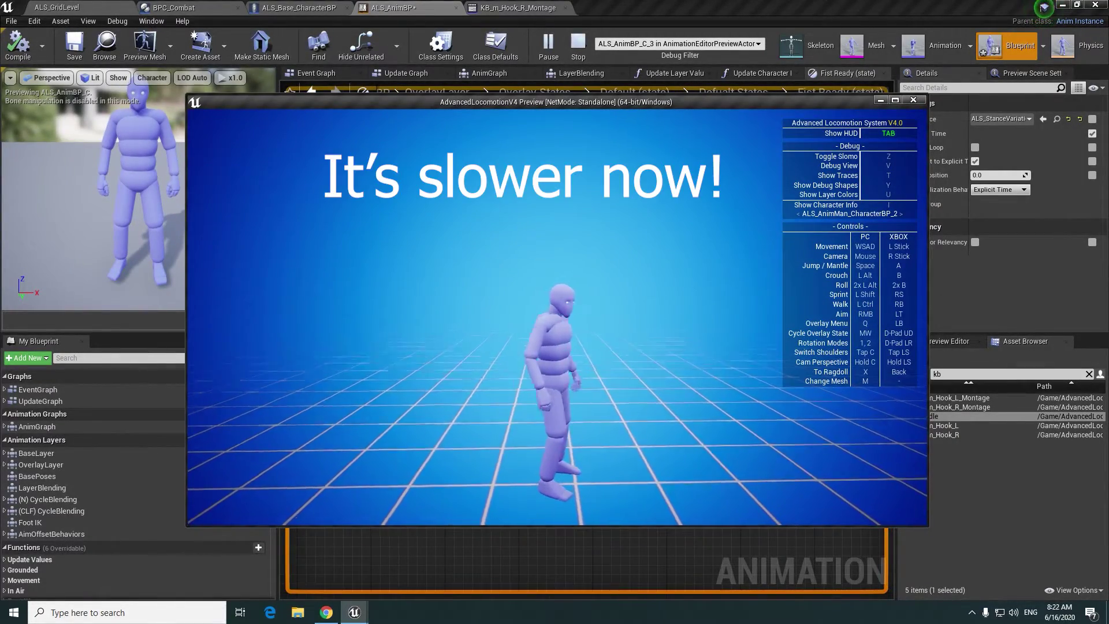
{"action": "key", "text": "q"}
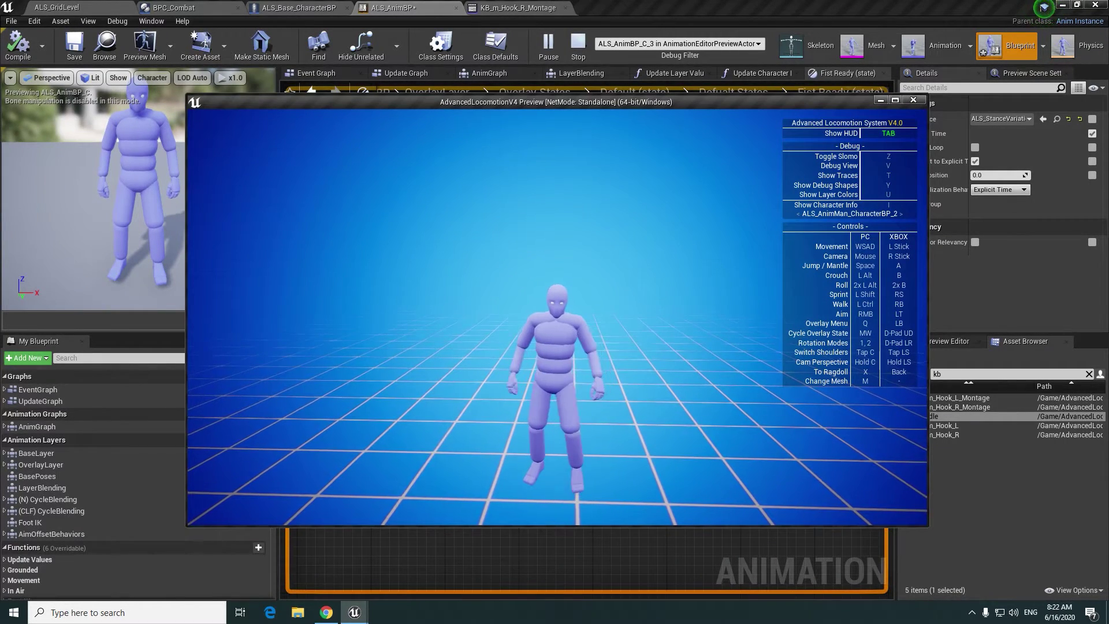
{"action": "key", "text": "Escape"}
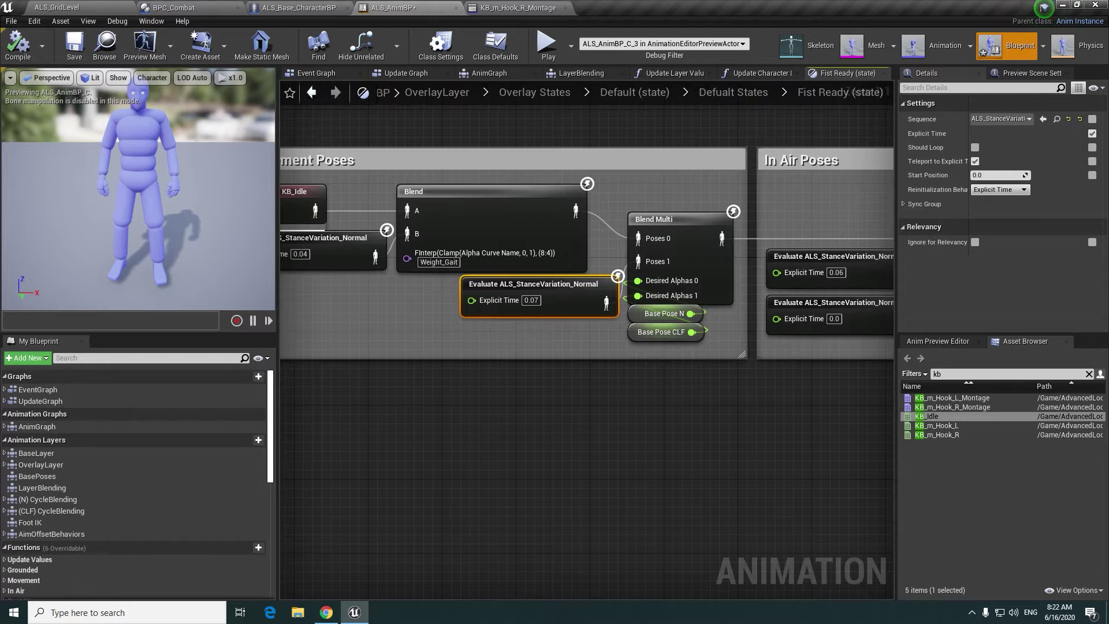
{"action": "right_click_drag", "start_coordinate": [409, 376], "coordinate": [564, 392]}
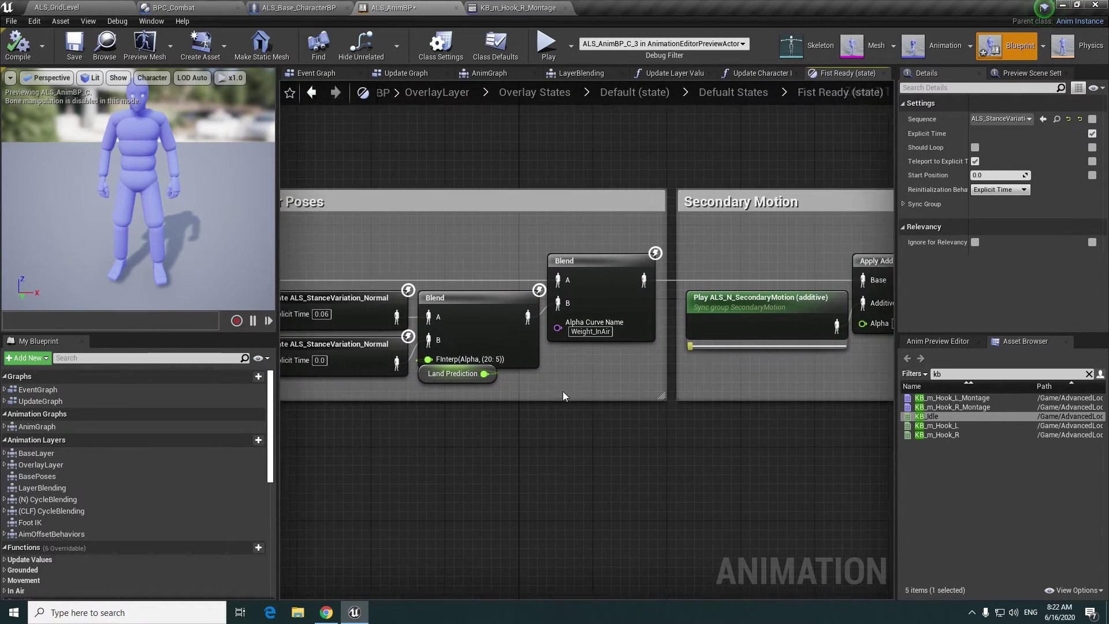
- Retitle the In Air Poses comment to "Jump, I'll do it next EP"
{"action": "right_click_drag", "start_coordinate": [663, 402], "coordinate": [904, 412]}
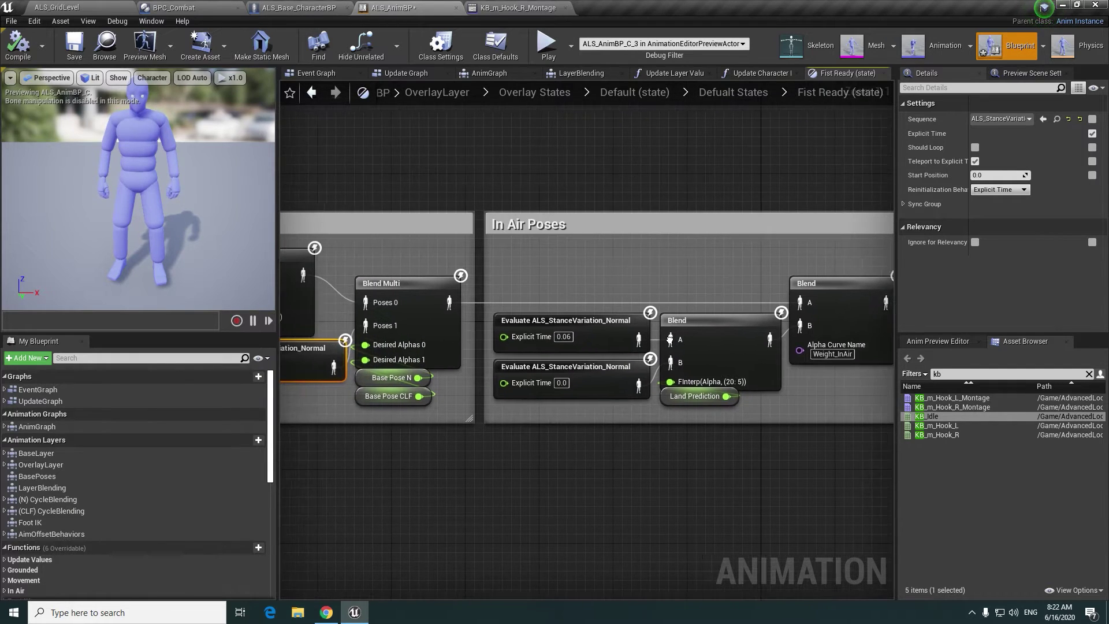
{"action": "right_click_drag", "start_coordinate": [626, 330], "coordinate": [419, 384]}
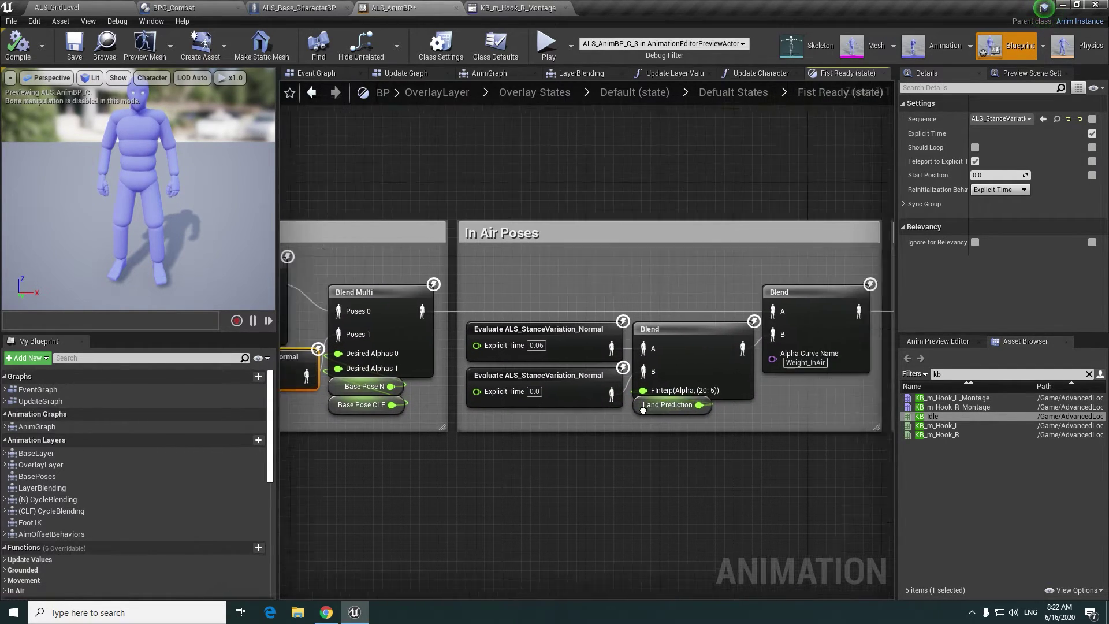
{"action": "right_click_drag", "start_coordinate": [597, 464], "coordinate": [613, 442]}
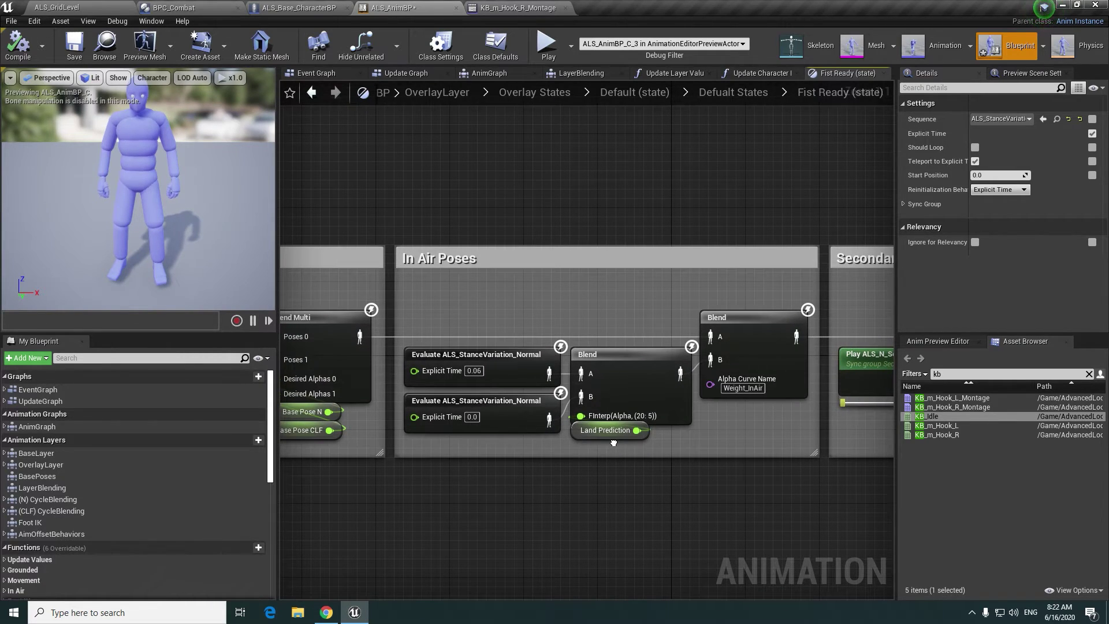
{"action": "double_click", "coordinate": [498, 260]}
{"action": "type", "text": "Jump"}
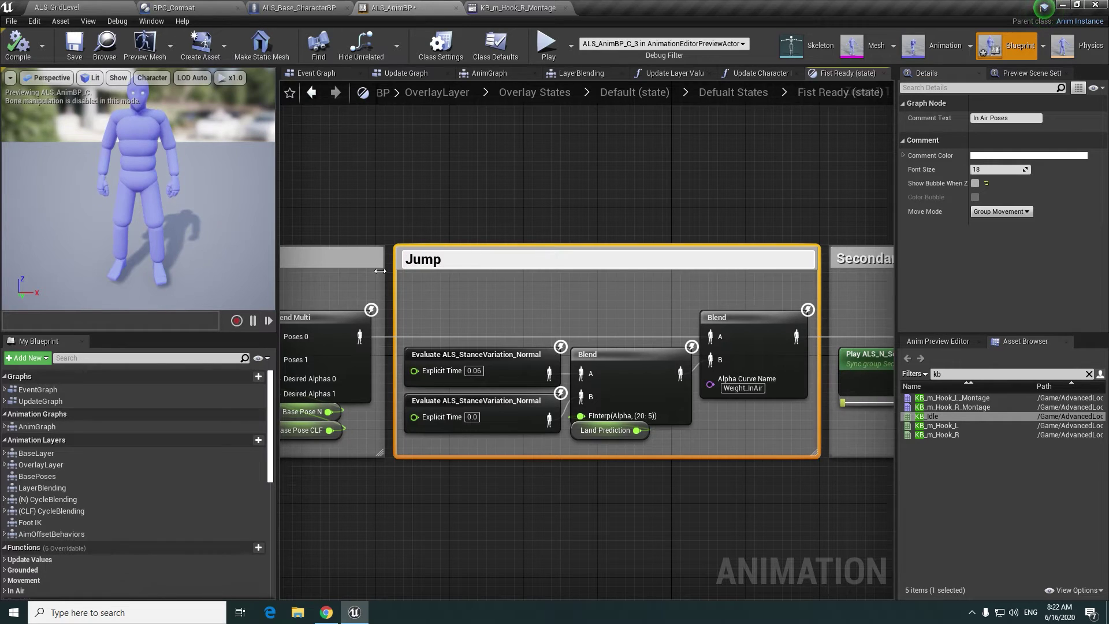
{"action": "type", "text": ", I'll do it next EP"}
{"action": "key", "text": "Return"}
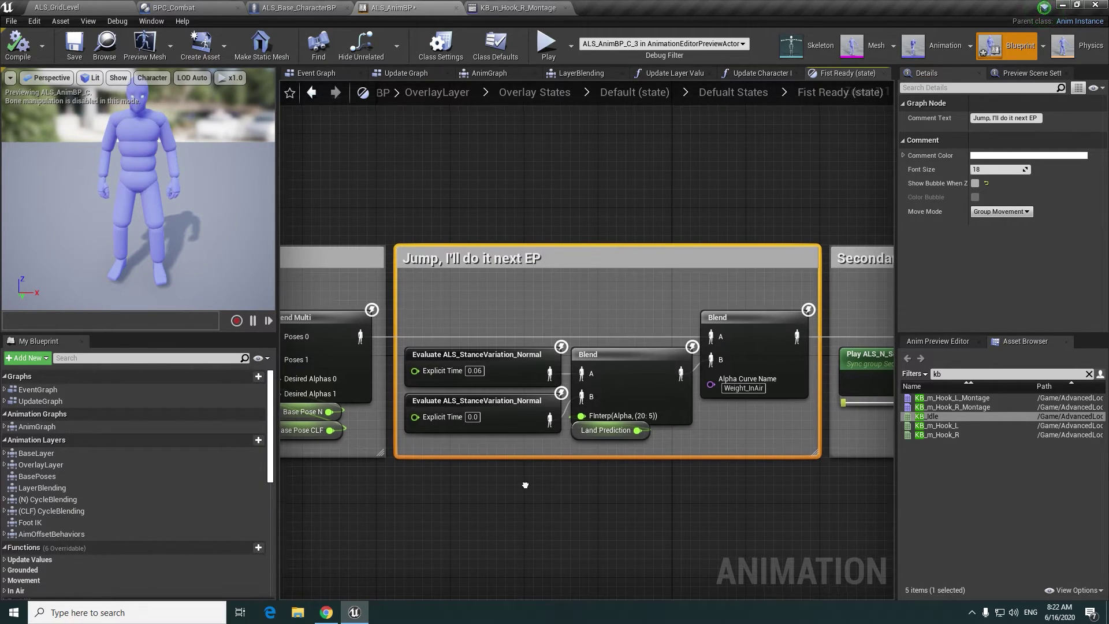
- Save the ALS_AnimBP animation blueprint
{"action": "right_click_drag", "start_coordinate": [520, 485], "coordinate": [518, 396]}
{"action": "left_click", "coordinate": [79, 47]}
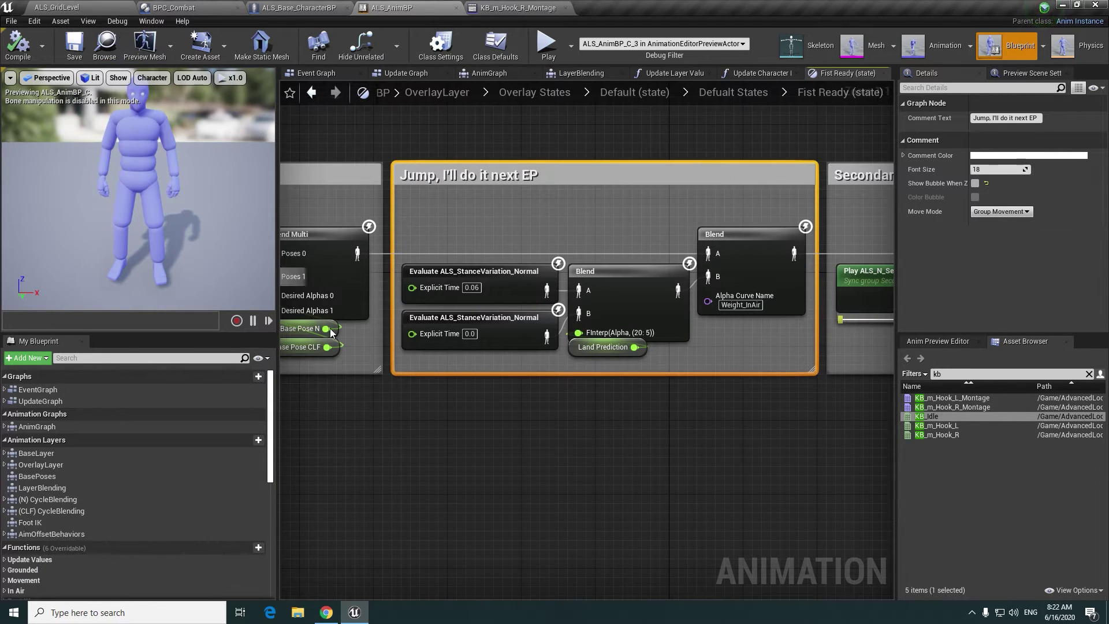
{"action": "scroll", "coordinate": [331, 332], "scroll_direction": "down", "scroll_amount": 3}
- Play-test a running hook punch using Q, W, F and A, then return to ALS_AnimBP's graph
{"action": "left_click", "coordinate": [62, 7]}
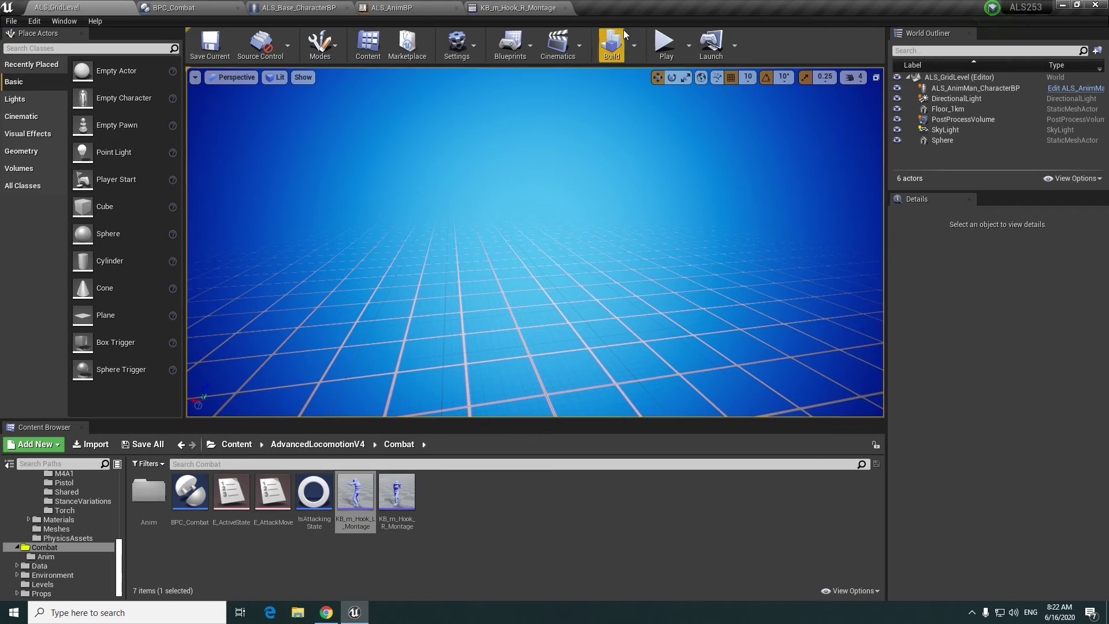
{"action": "left_click", "coordinate": [666, 45]}
{"action": "key", "text": "q"}
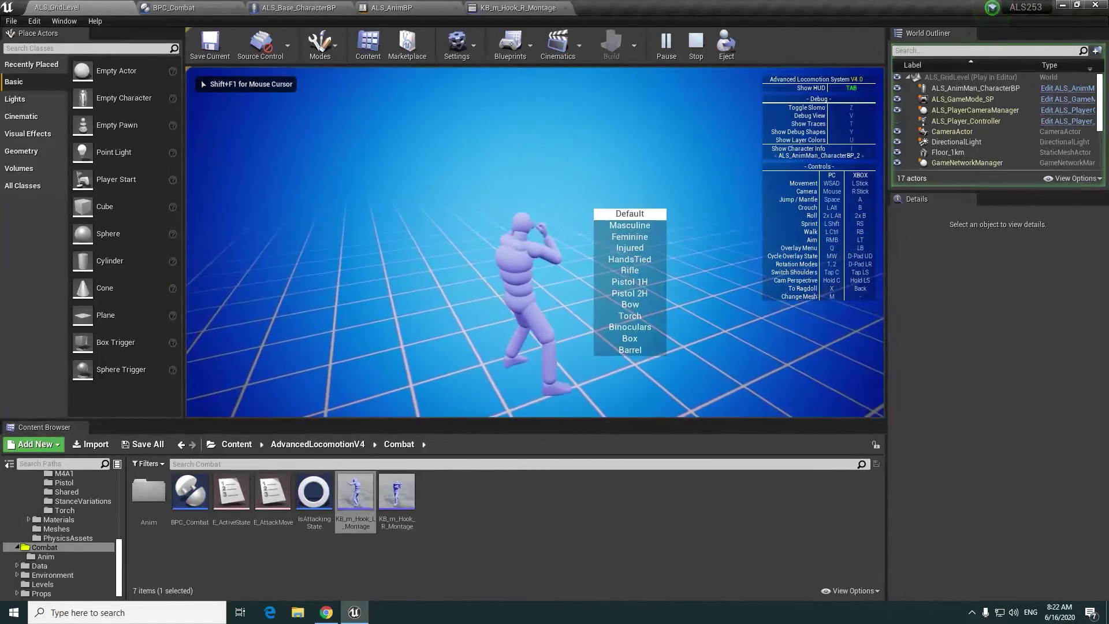
{"action": "key", "text": "w"}
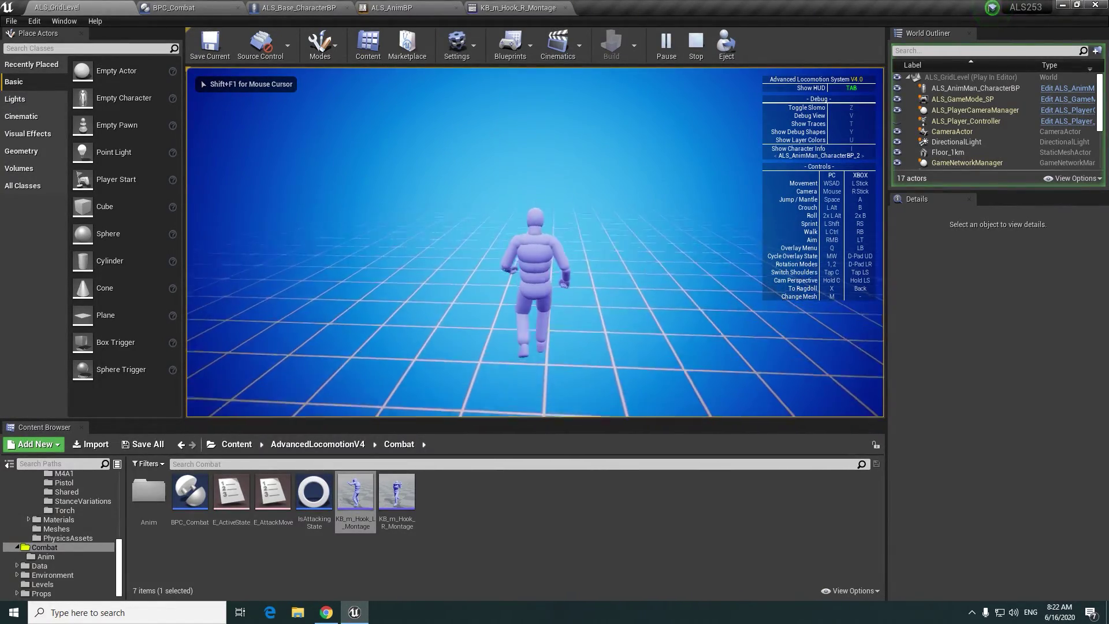
{"action": "key", "text": "f"}
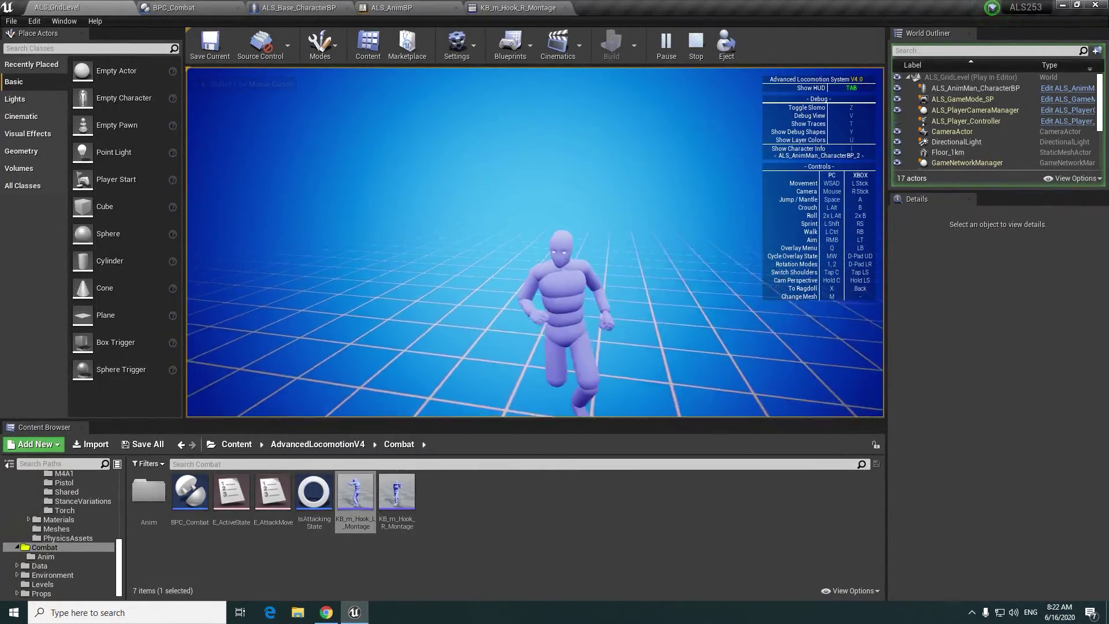
{"action": "key", "text": "a"}
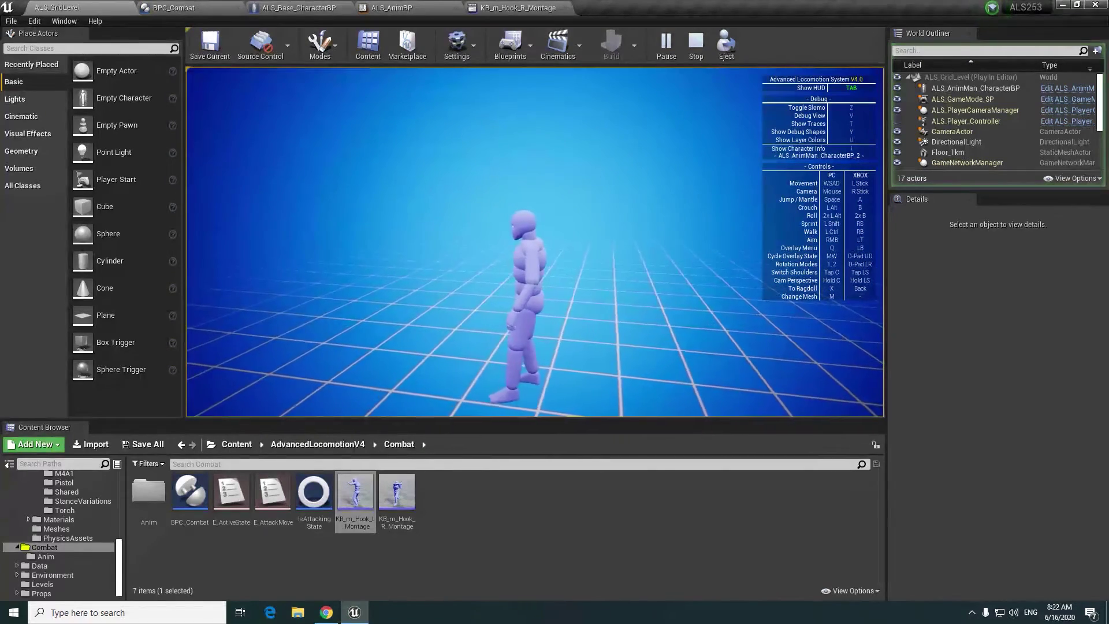
{"action": "key", "text": "Escape"}
{"action": "left_click", "coordinate": [515, 8]}
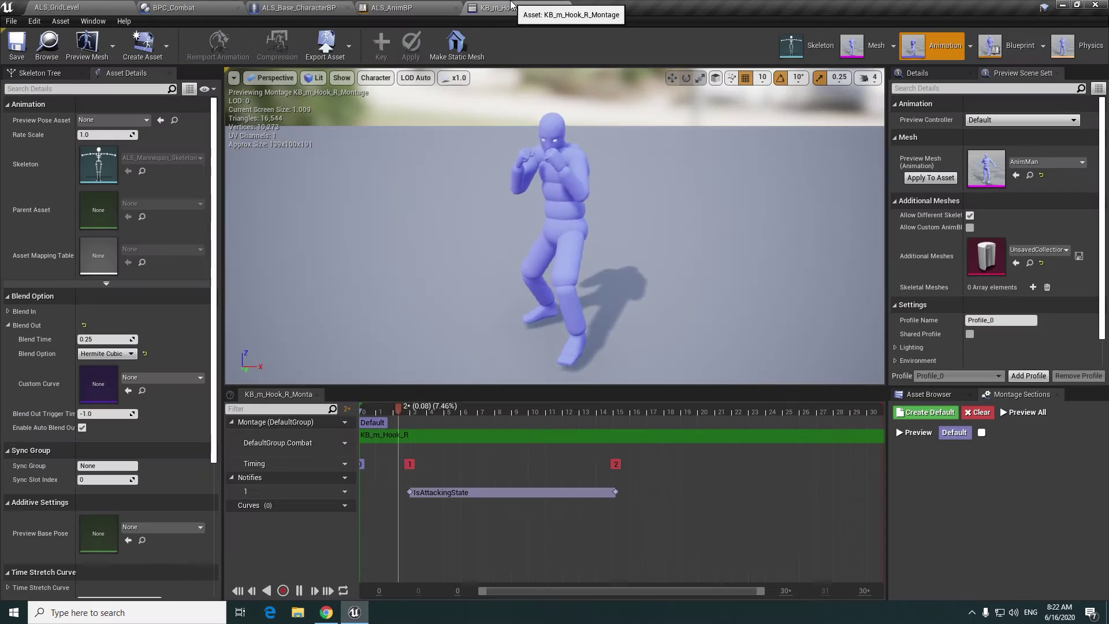
{"action": "left_click", "coordinate": [399, 8]}
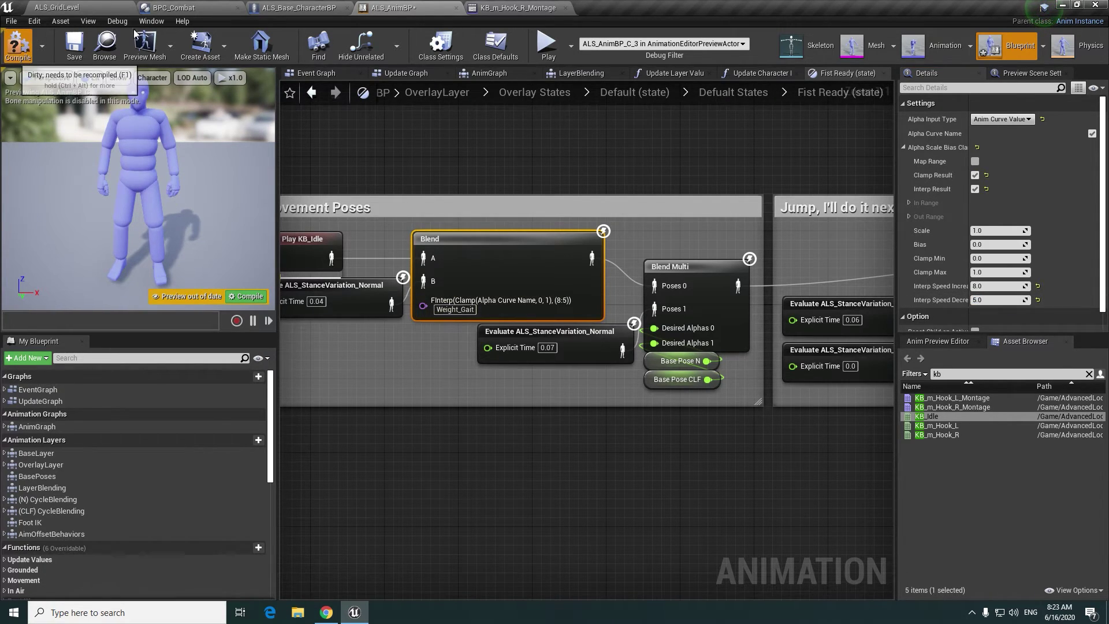
- Test the punches in a standalone game preview, then return to ALS_AnimBP's Relaxed state graph
{"action": "left_click", "coordinate": [548, 45]}
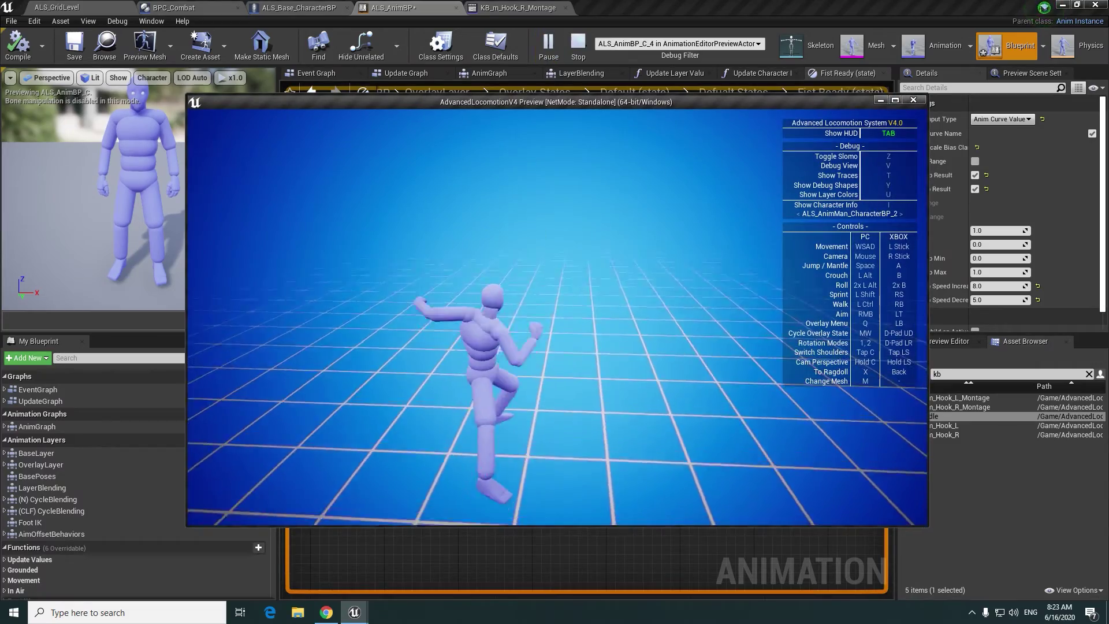
{"action": "key", "text": "w"}
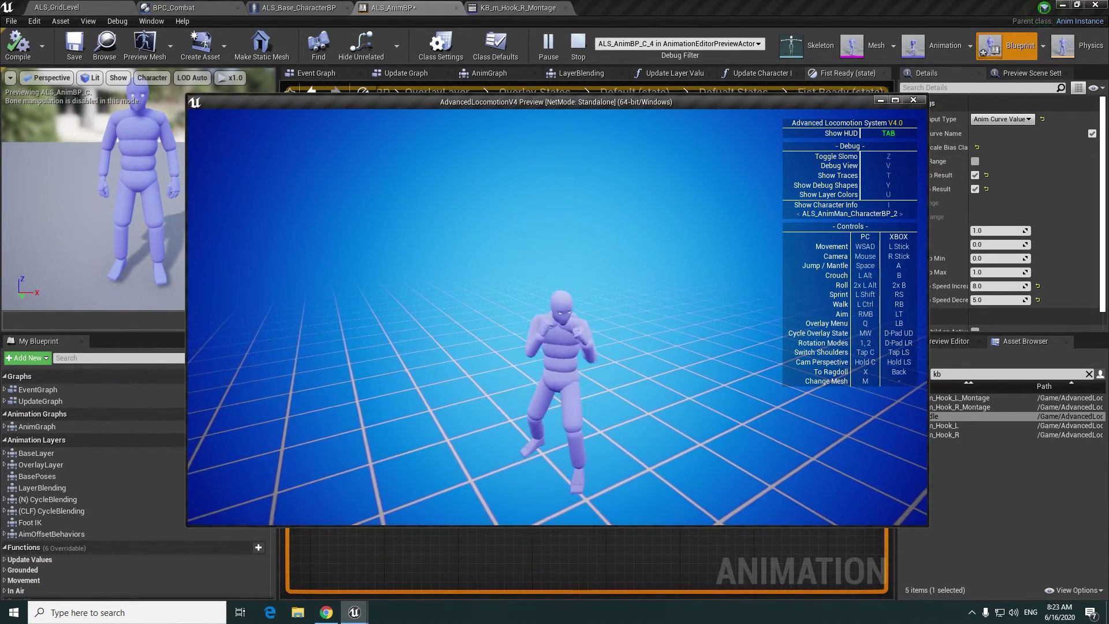
{"action": "key", "text": "Escape"}
{"action": "left_click", "coordinate": [95, 6]}
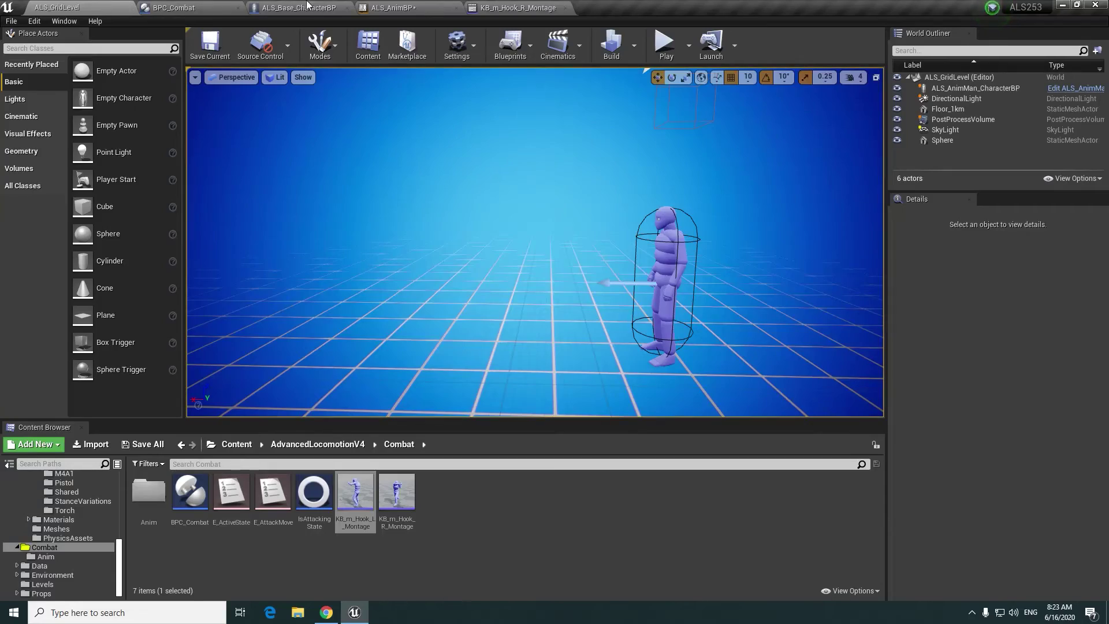
{"action": "left_click", "coordinate": [393, 8]}
{"action": "scroll", "coordinate": [445, 425], "scroll_direction": "down", "scroll_amount": 3}
{"action": "scroll", "coordinate": [558, 329], "scroll_direction": "up", "scroll_amount": 2}
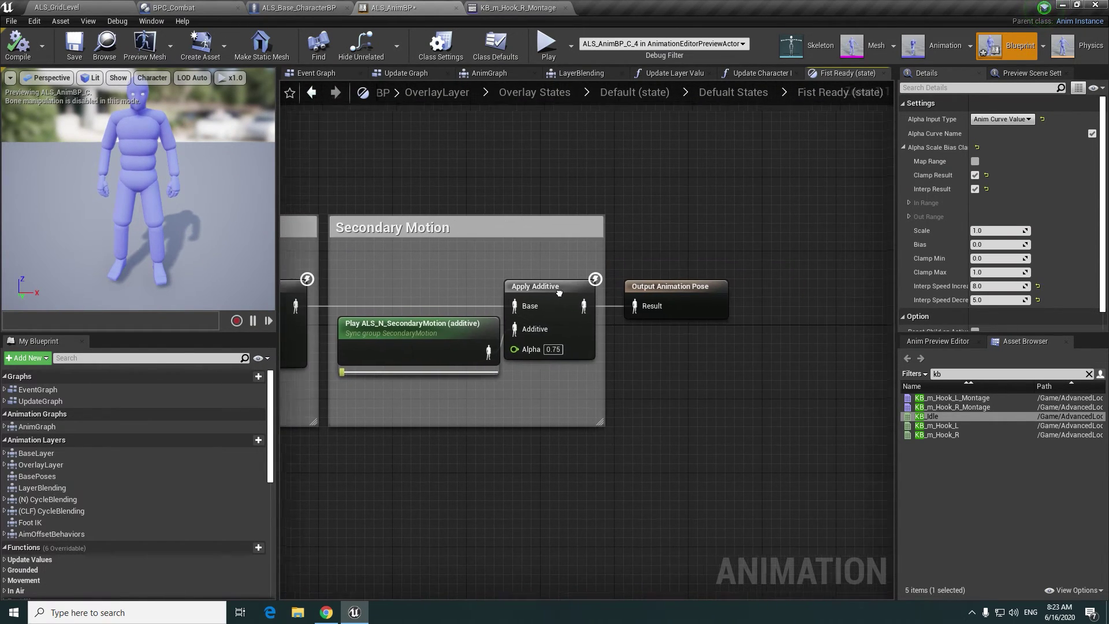
- Set KB_m_Hook_R_Montage's blend-out option to Cubic and save the montage
{"action": "left_click", "coordinate": [484, 6]}
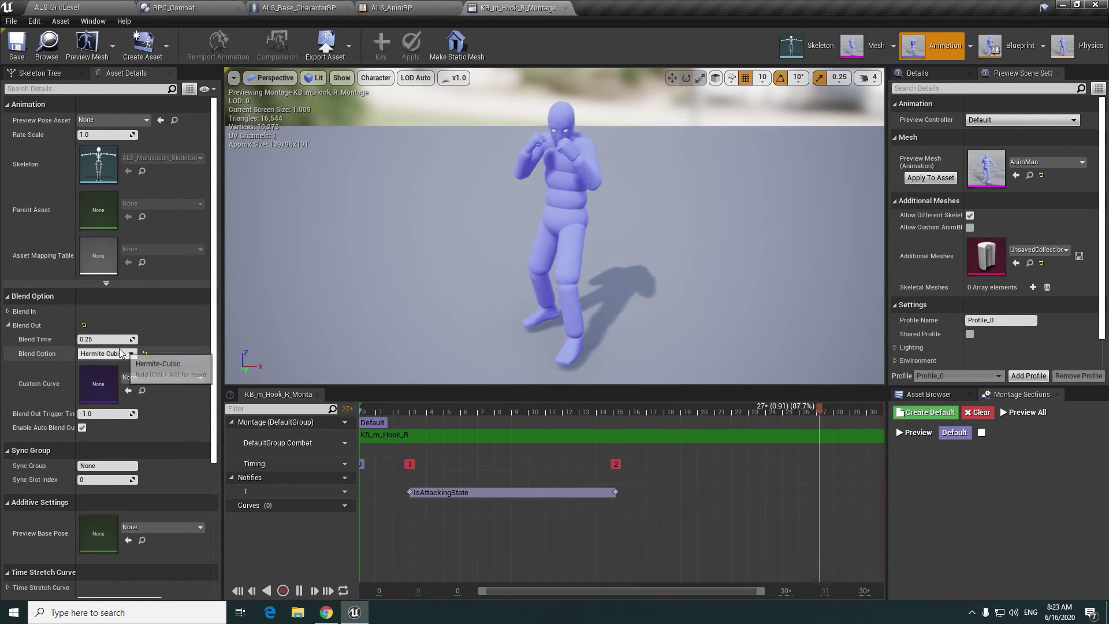
{"action": "left_click", "coordinate": [8, 314]}
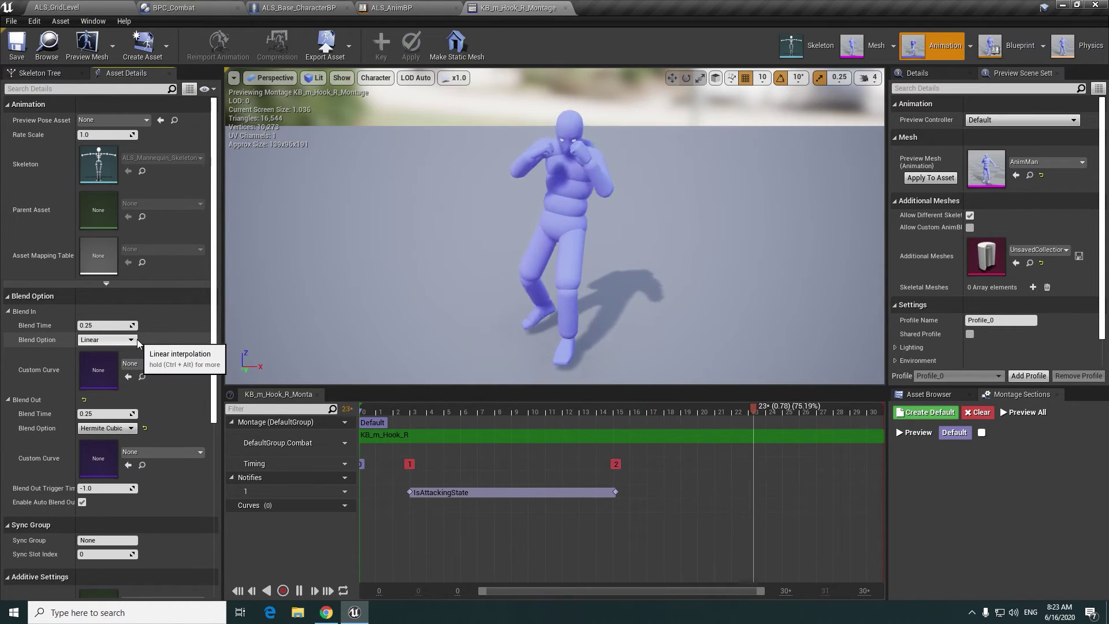
{"action": "left_click", "coordinate": [119, 430]}
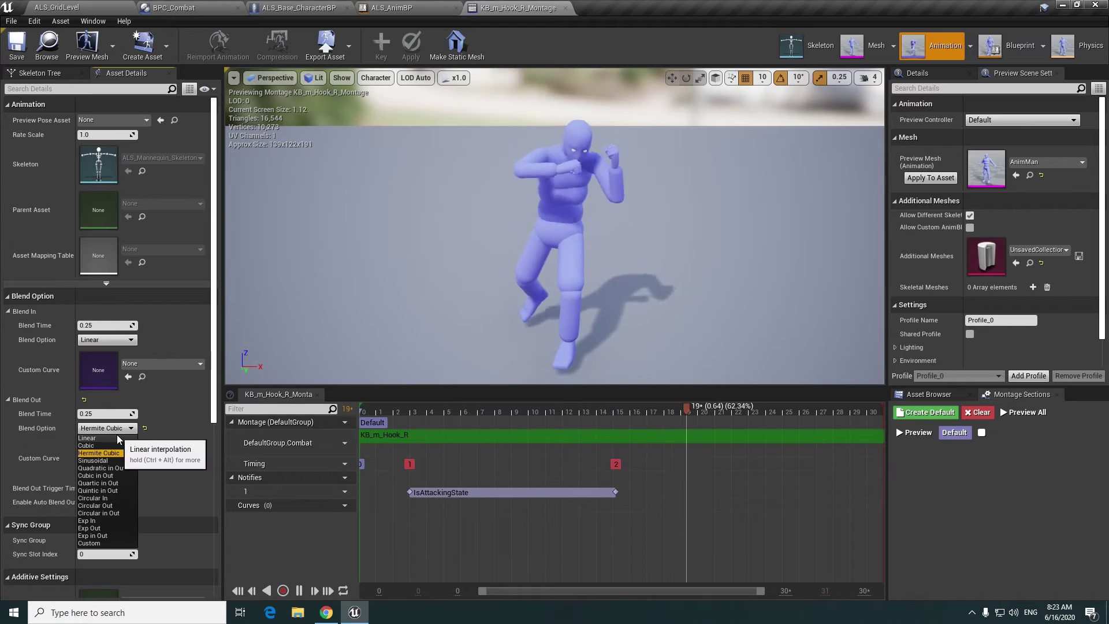
{"action": "left_click", "coordinate": [115, 446]}
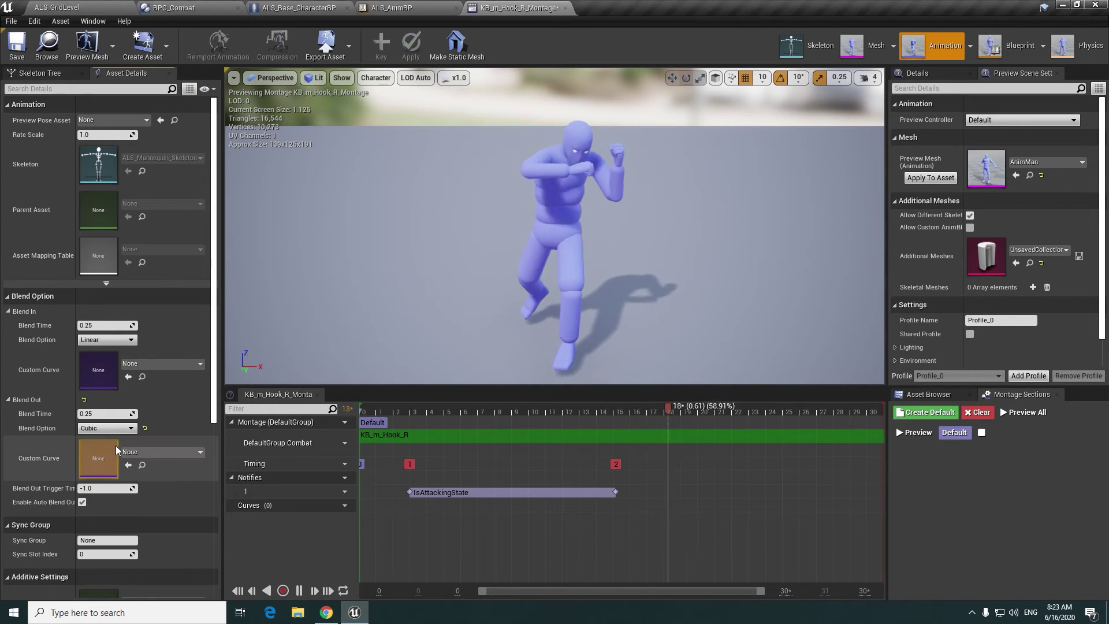
{"action": "left_click", "coordinate": [17, 46]}
- Open KB_m_Hook_L_Montage and change its blend-out curve to Cubic
{"action": "left_click", "coordinate": [929, 394]}
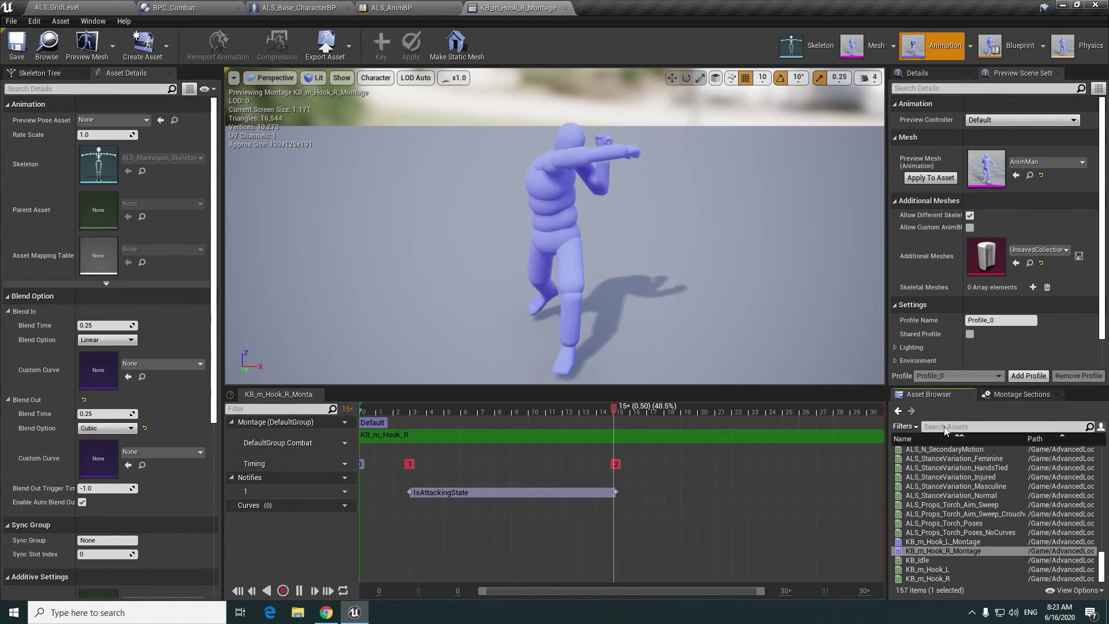
{"action": "double_click", "coordinate": [944, 543]}
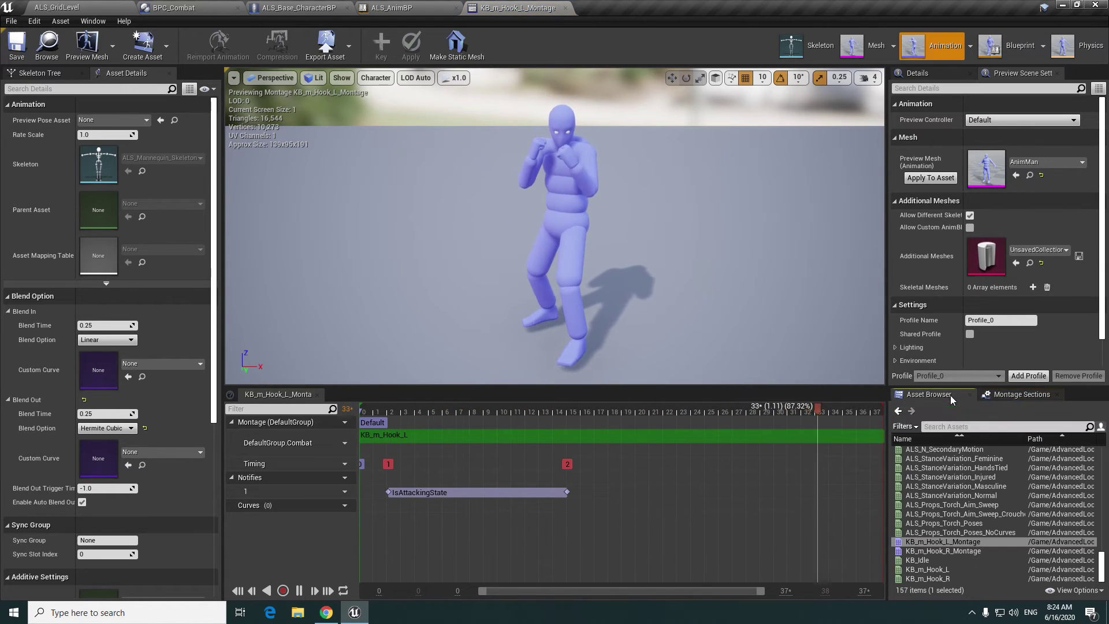
{"action": "left_click", "coordinate": [116, 429]}
- Back in the level editor, run a quick play-test of the level and stop it
{"action": "left_click", "coordinate": [63, 7]}
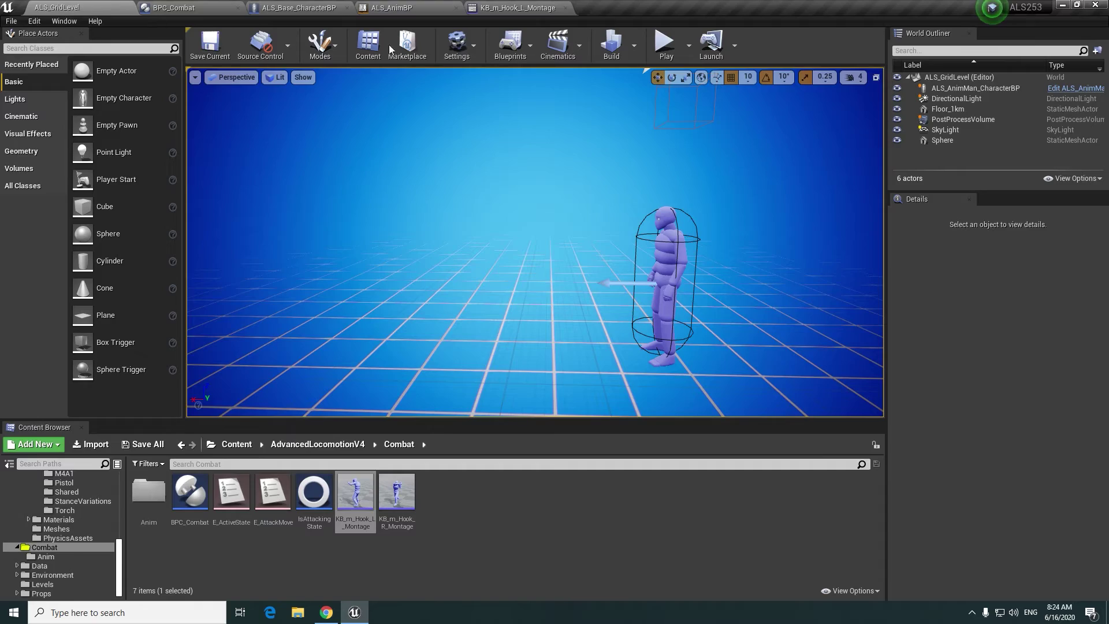
{"action": "left_click", "coordinate": [655, 57]}
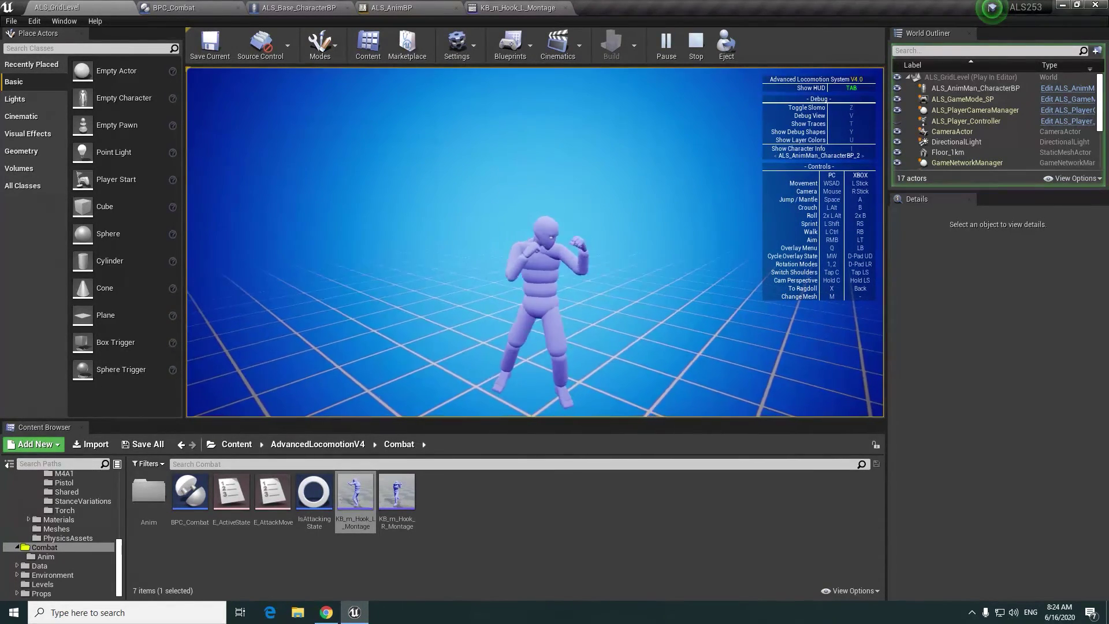
{"action": "key", "text": "Escape"}
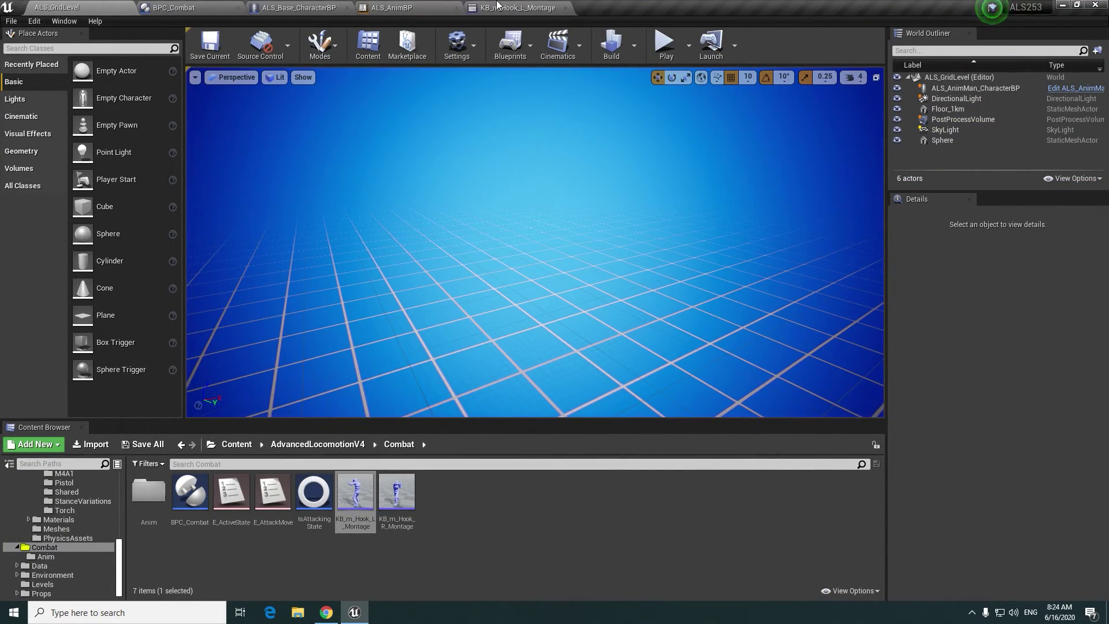
- Give the left hook montage a 0.3 blend-out time, keeping the default blend-in, and save it
{"action": "left_click", "coordinate": [497, 7]}
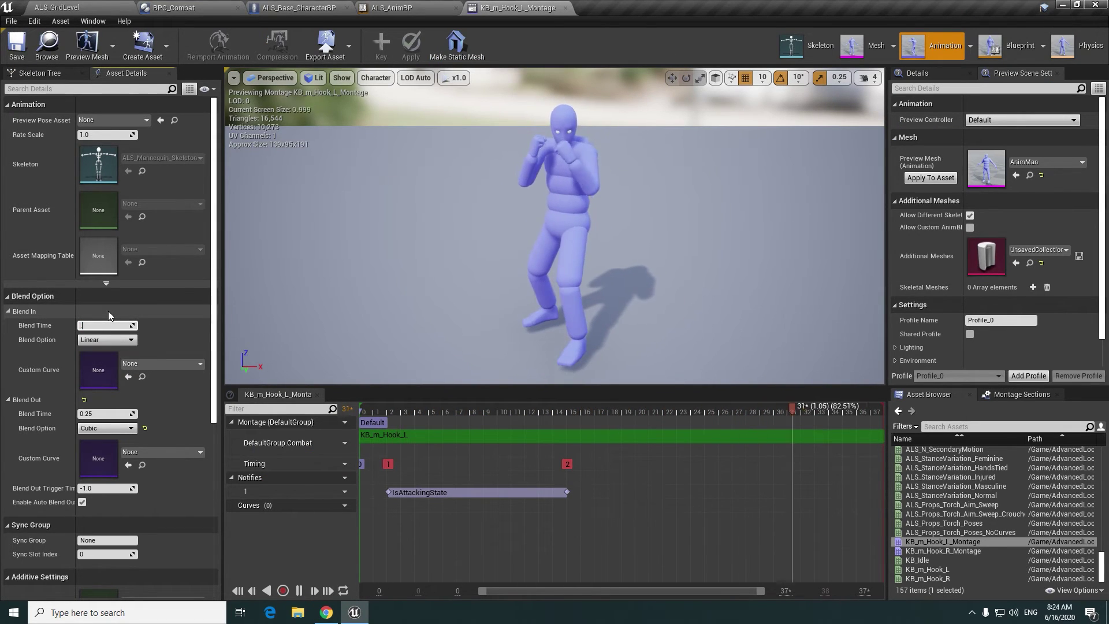
{"action": "type", "text": "0.3"}
{"action": "key", "text": "Return"}
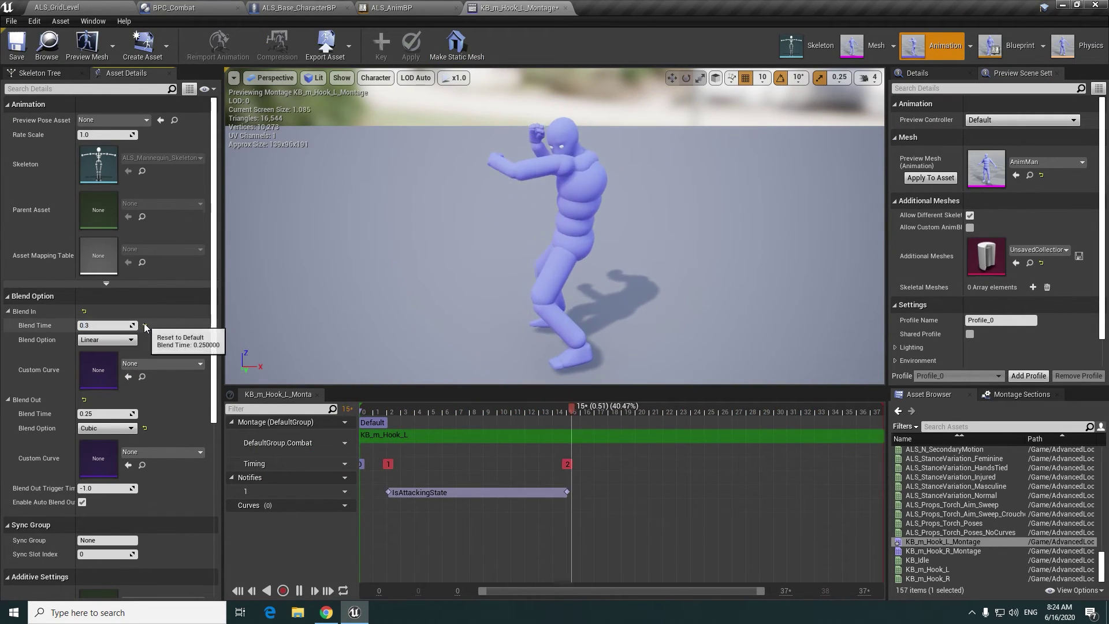
{"action": "left_click", "coordinate": [145, 326]}
{"action": "left_click", "coordinate": [95, 414]}
{"action": "type", "text": ".3"}
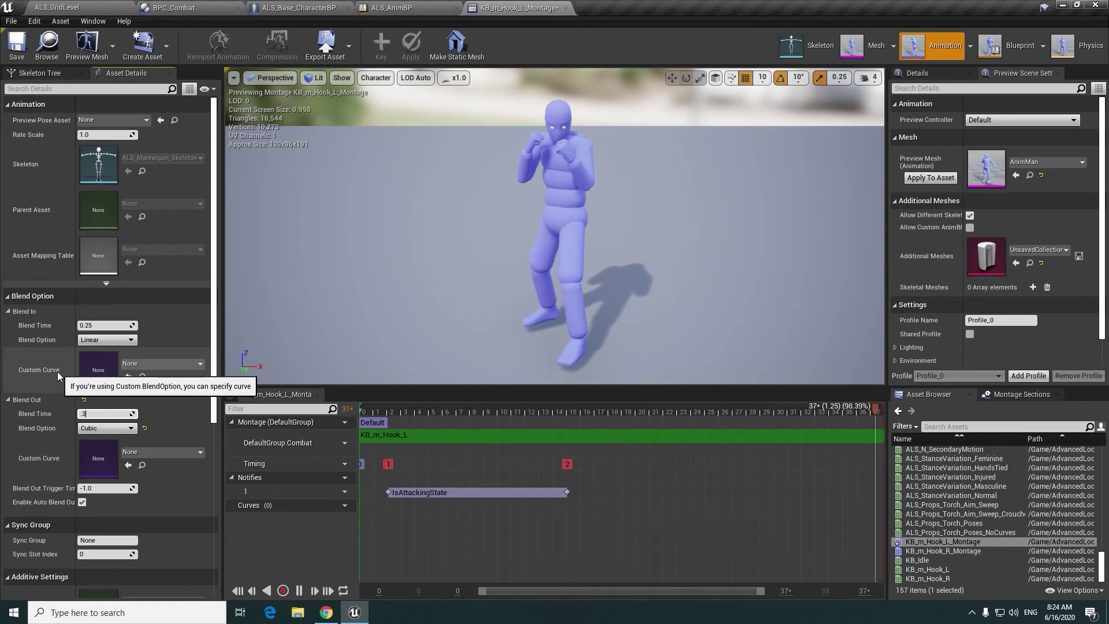
{"action": "key", "text": "Return"}
{"action": "left_click", "coordinate": [17, 45]}
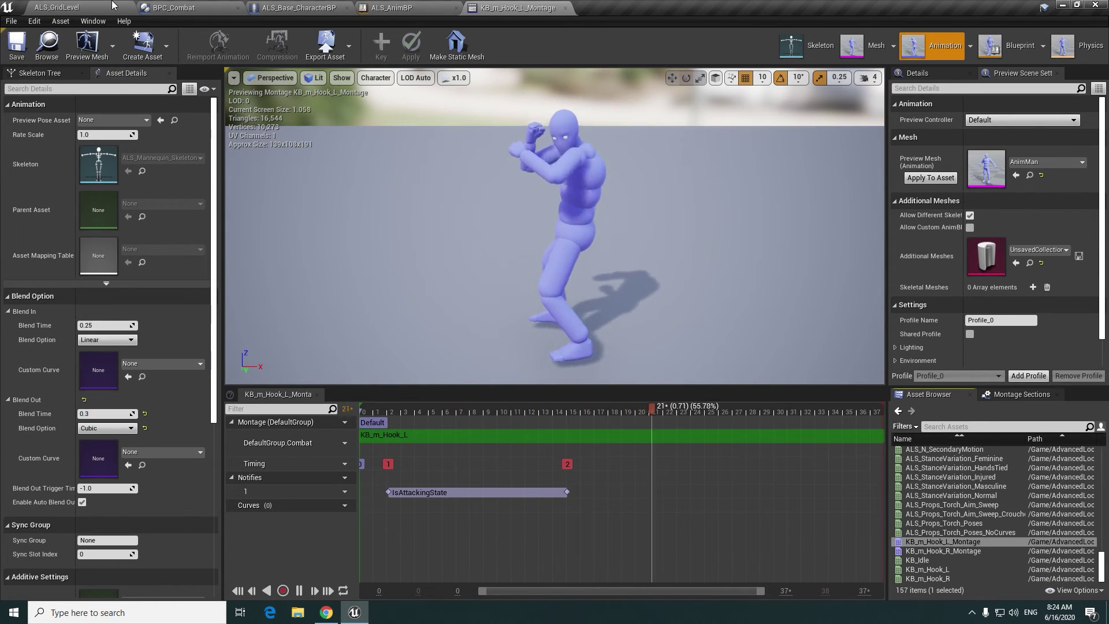
- Set the right hook montage's blend-out time to 0.3 and save it
{"action": "double_click", "coordinate": [943, 551]}
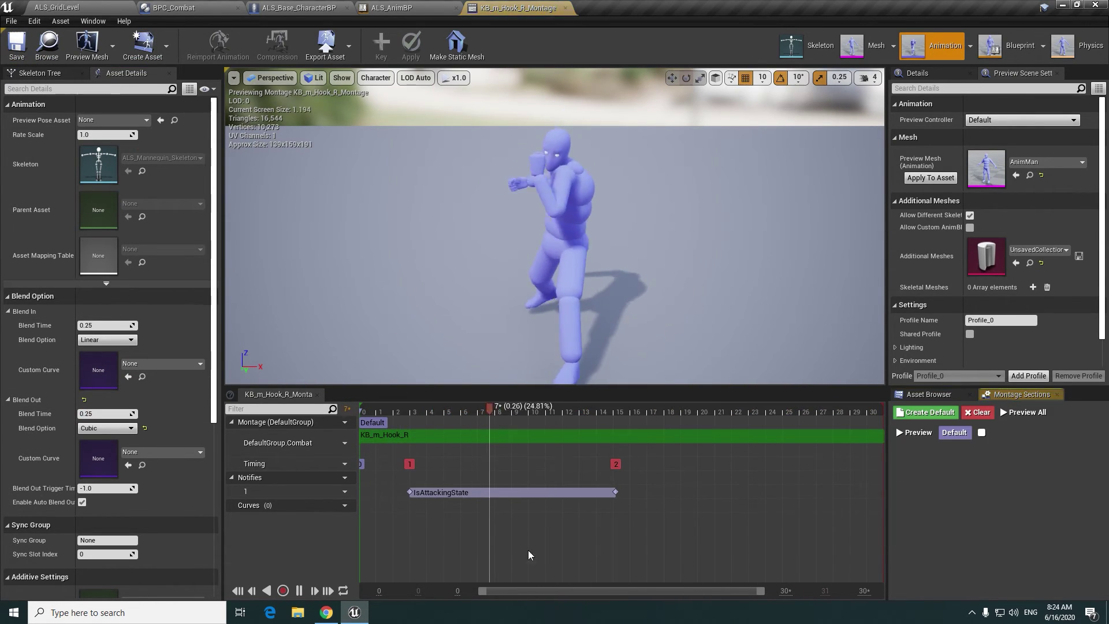
{"action": "left_click", "coordinate": [96, 414]}
{"action": "type", "text": ".3"}
{"action": "key", "text": "Return"}
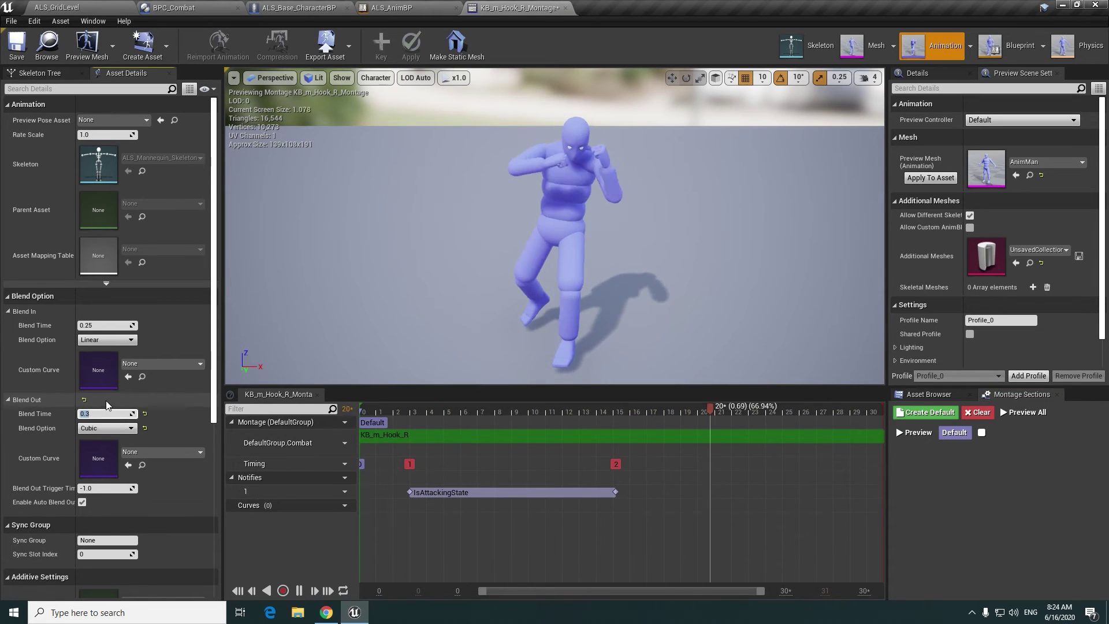
{"action": "left_click", "coordinate": [17, 45]}
{"action": "left_click", "coordinate": [64, 7]}
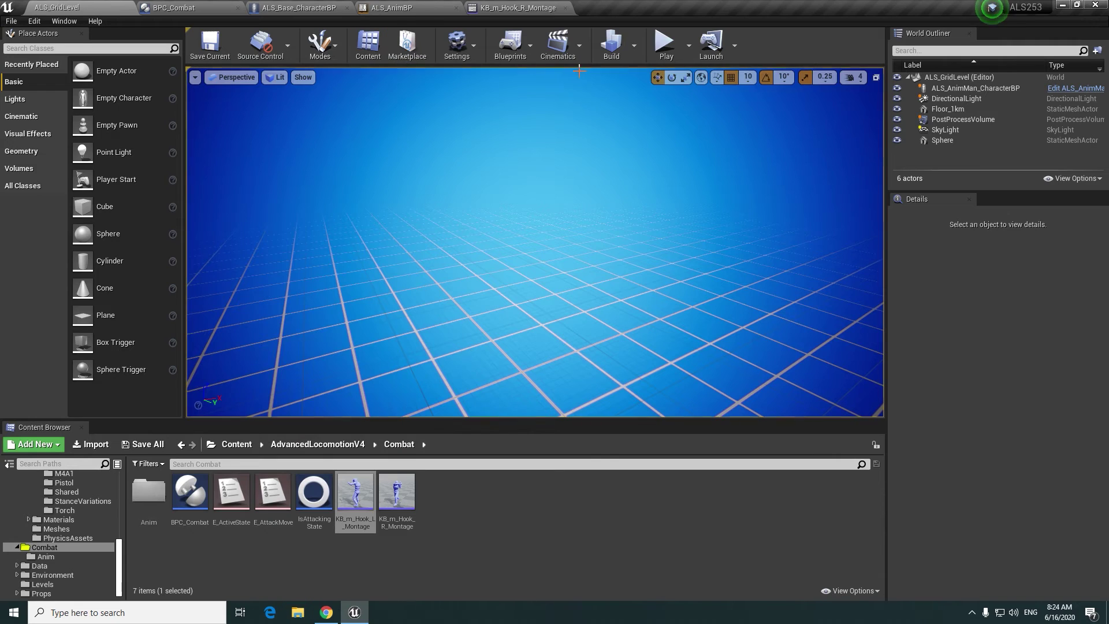
{"action": "left_click", "coordinate": [664, 43]}
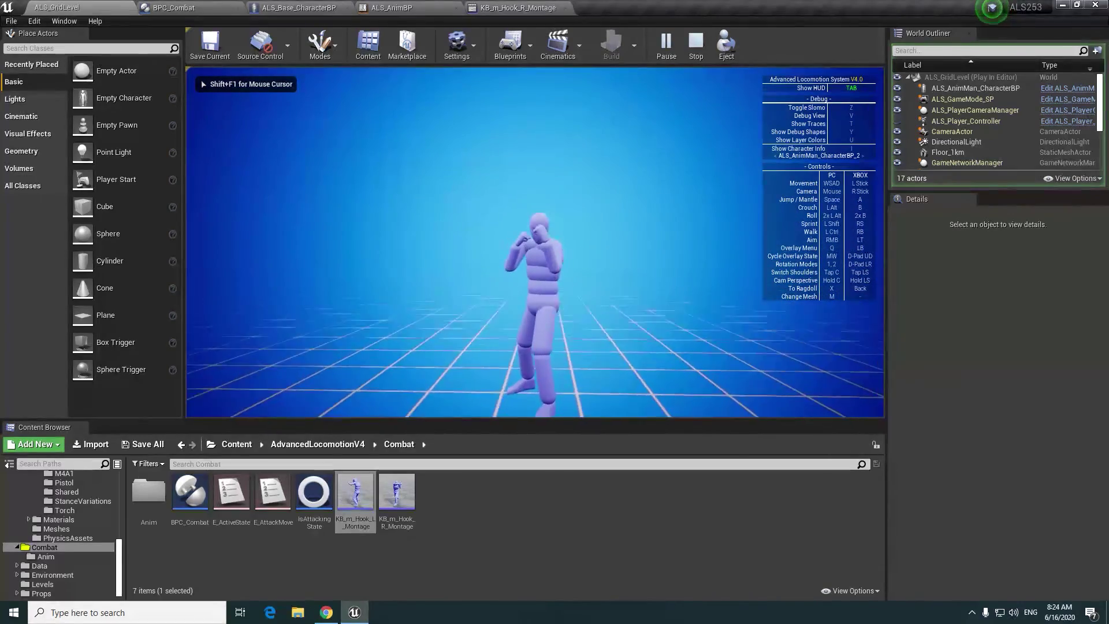
{"action": "key", "text": "s"}
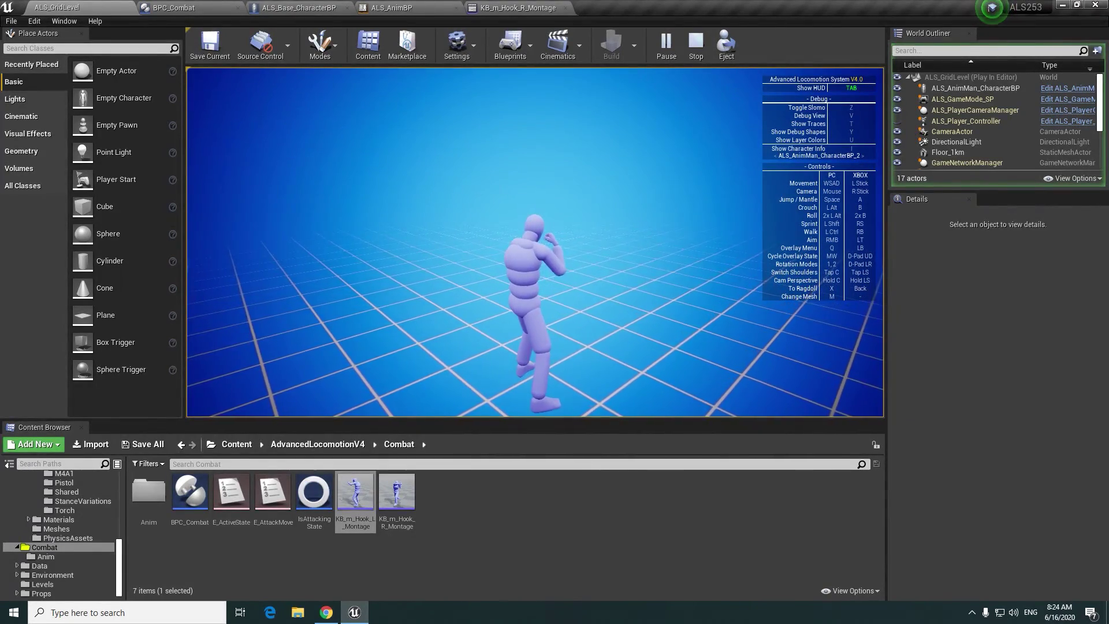
{"action": "left_click", "coordinate": [535, 243]}
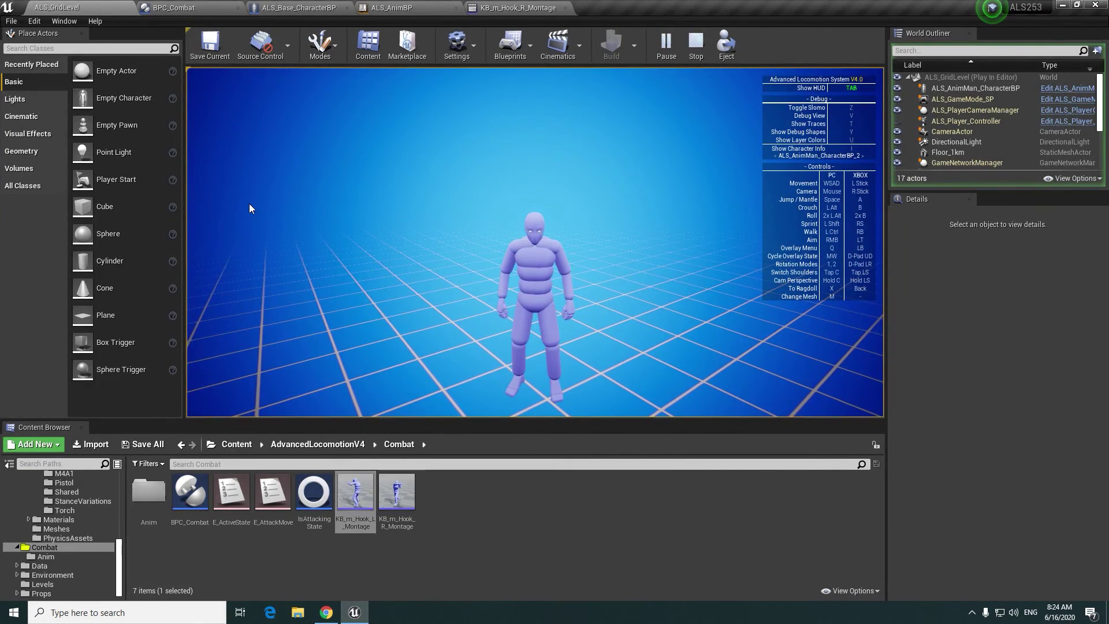
{"action": "key", "text": "Escape"}
{"action": "right_click_drag", "start_coordinate": [305, 288], "coordinate": [305, 288]}
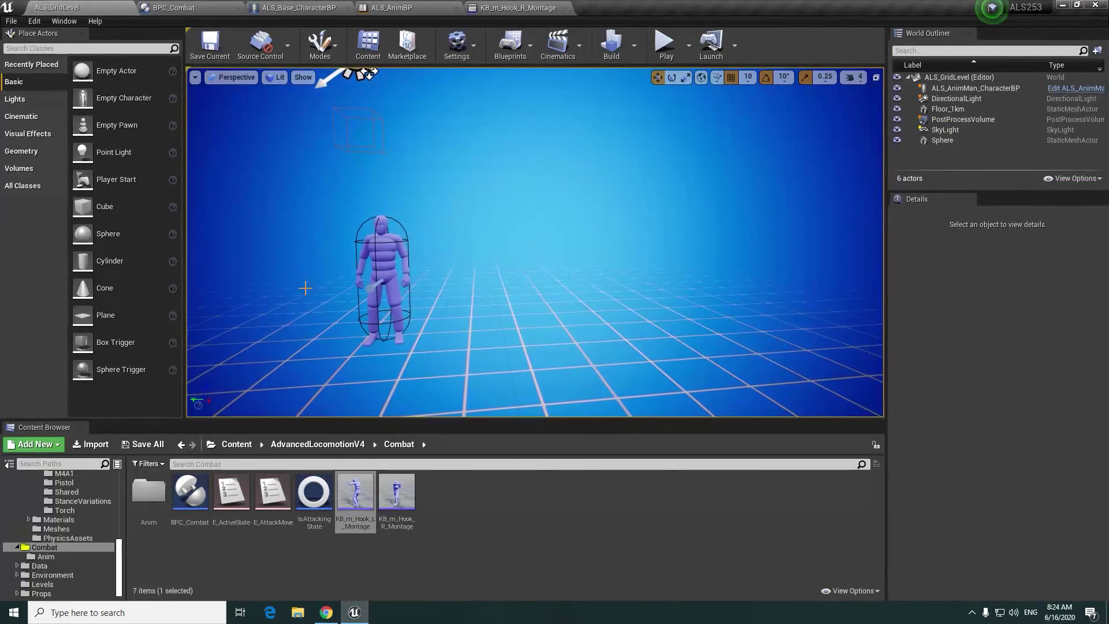
- In KB_m_Hook_R_Montage, switch both the Blend Out and Blend In options to Hermite Cubic
{"action": "left_click", "coordinate": [531, 8]}
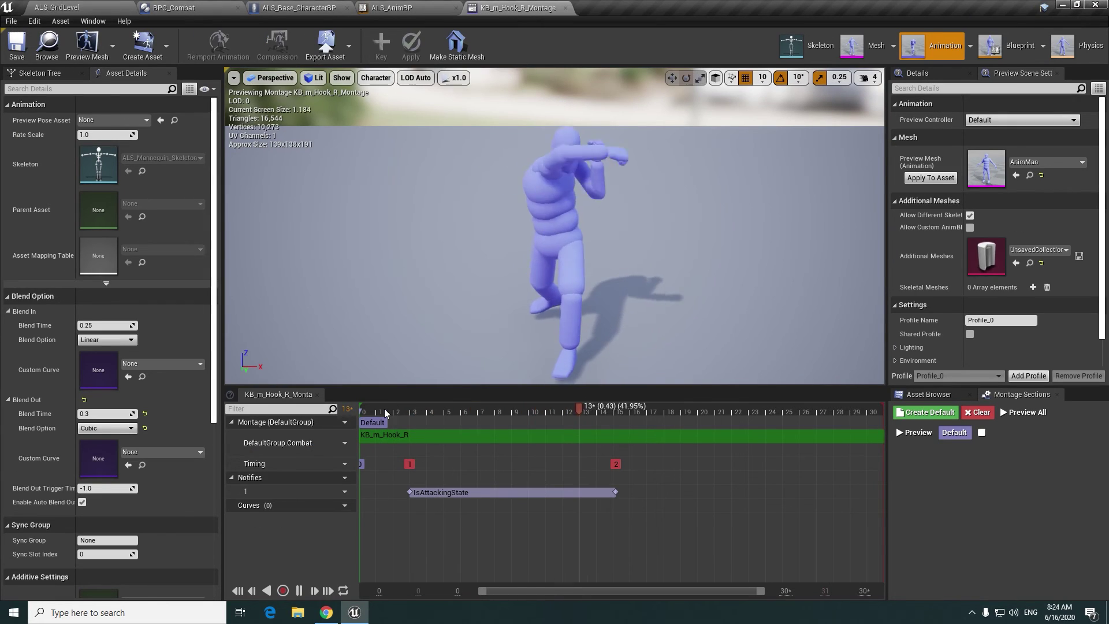
{"action": "left_click", "coordinate": [107, 428]}
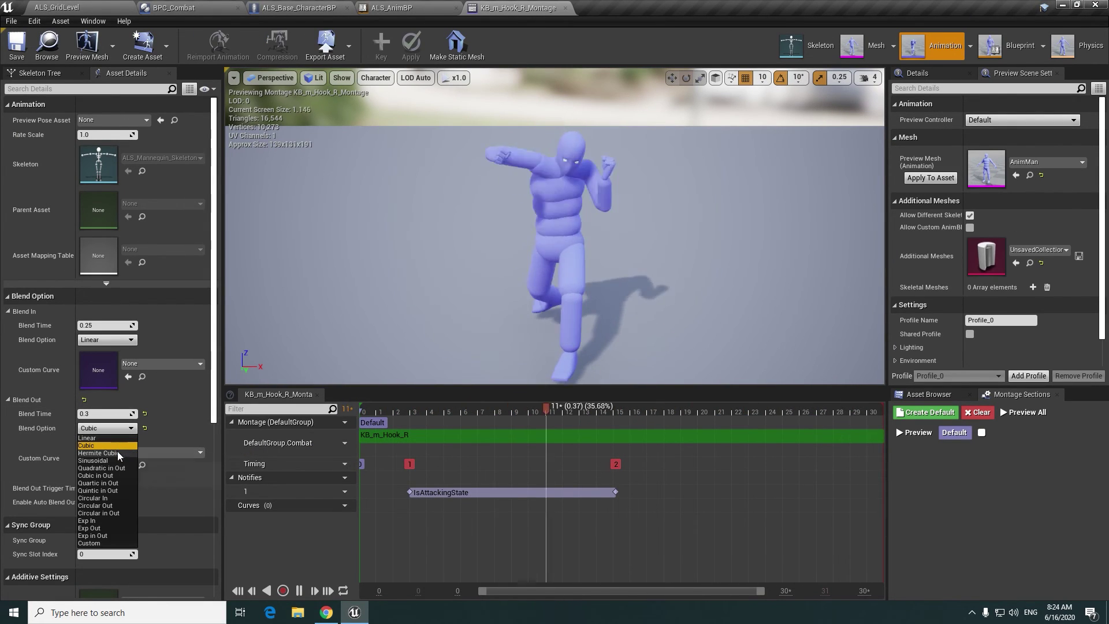
{"action": "left_click", "coordinate": [98, 455]}
{"action": "left_click", "coordinate": [107, 339]}
{"action": "left_click", "coordinate": [99, 367]}
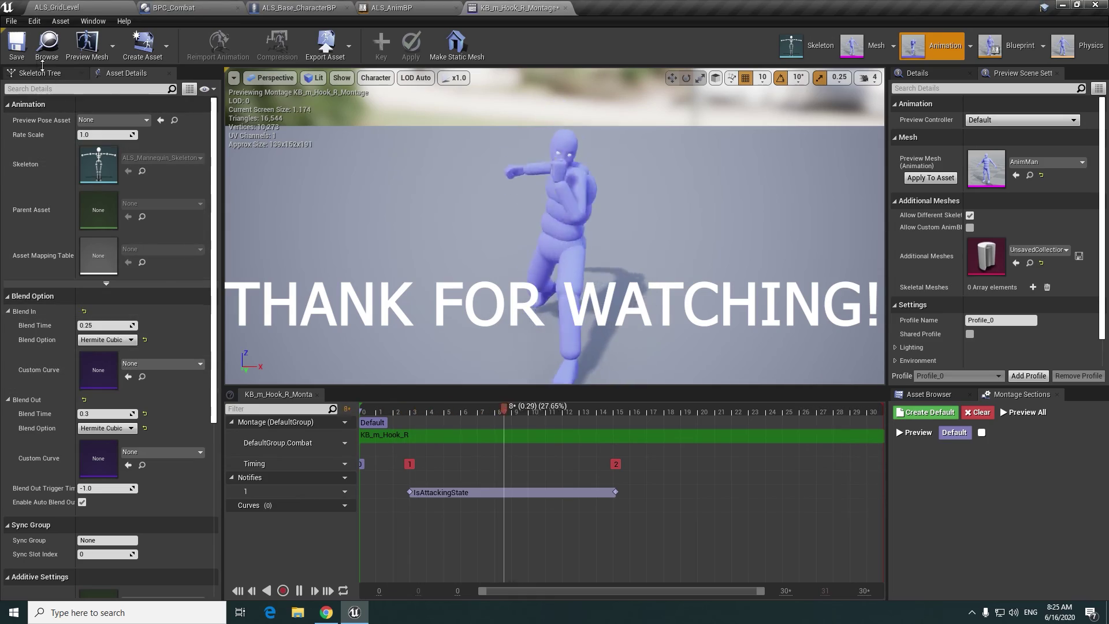